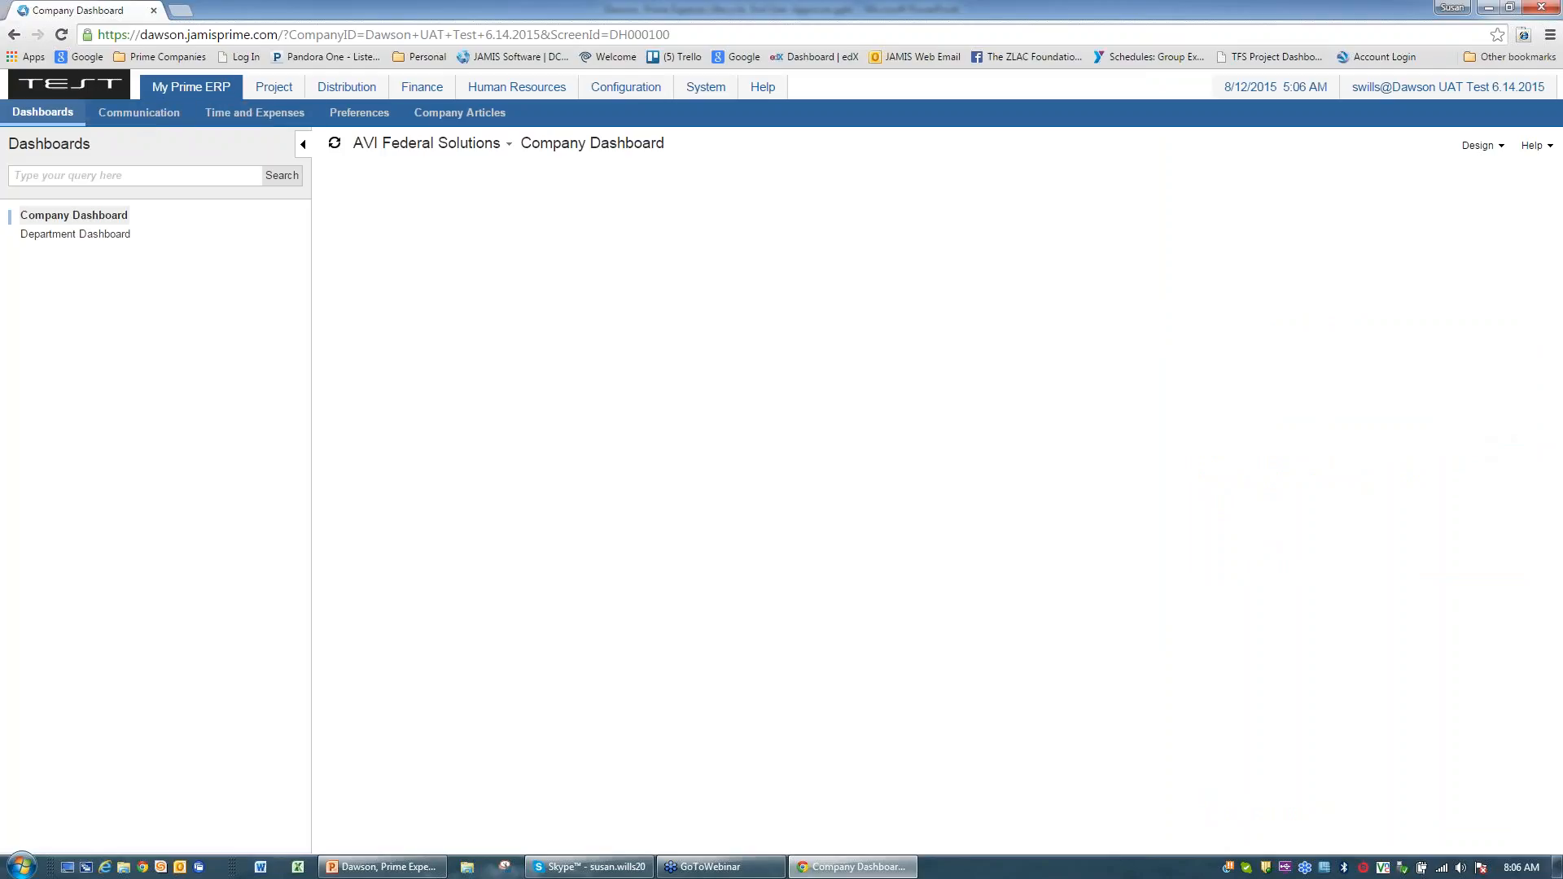
Step: Find the employee's login under Configuration > User Security > Users and log in as that user
left_click(73, 215)
left_click(626, 87)
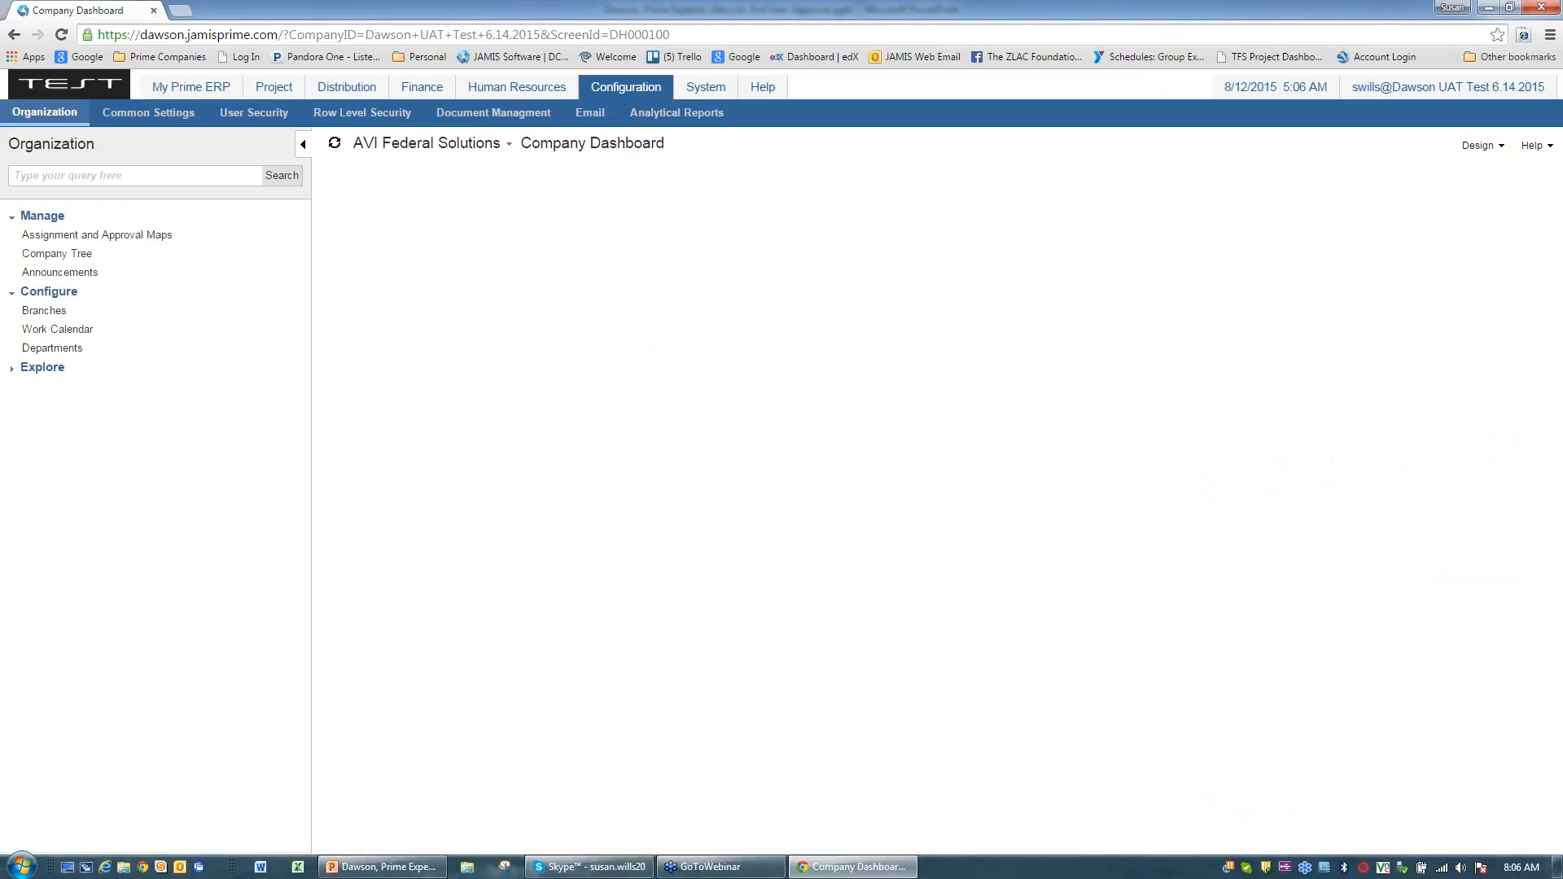
left_click(253, 114)
left_click(37, 235)
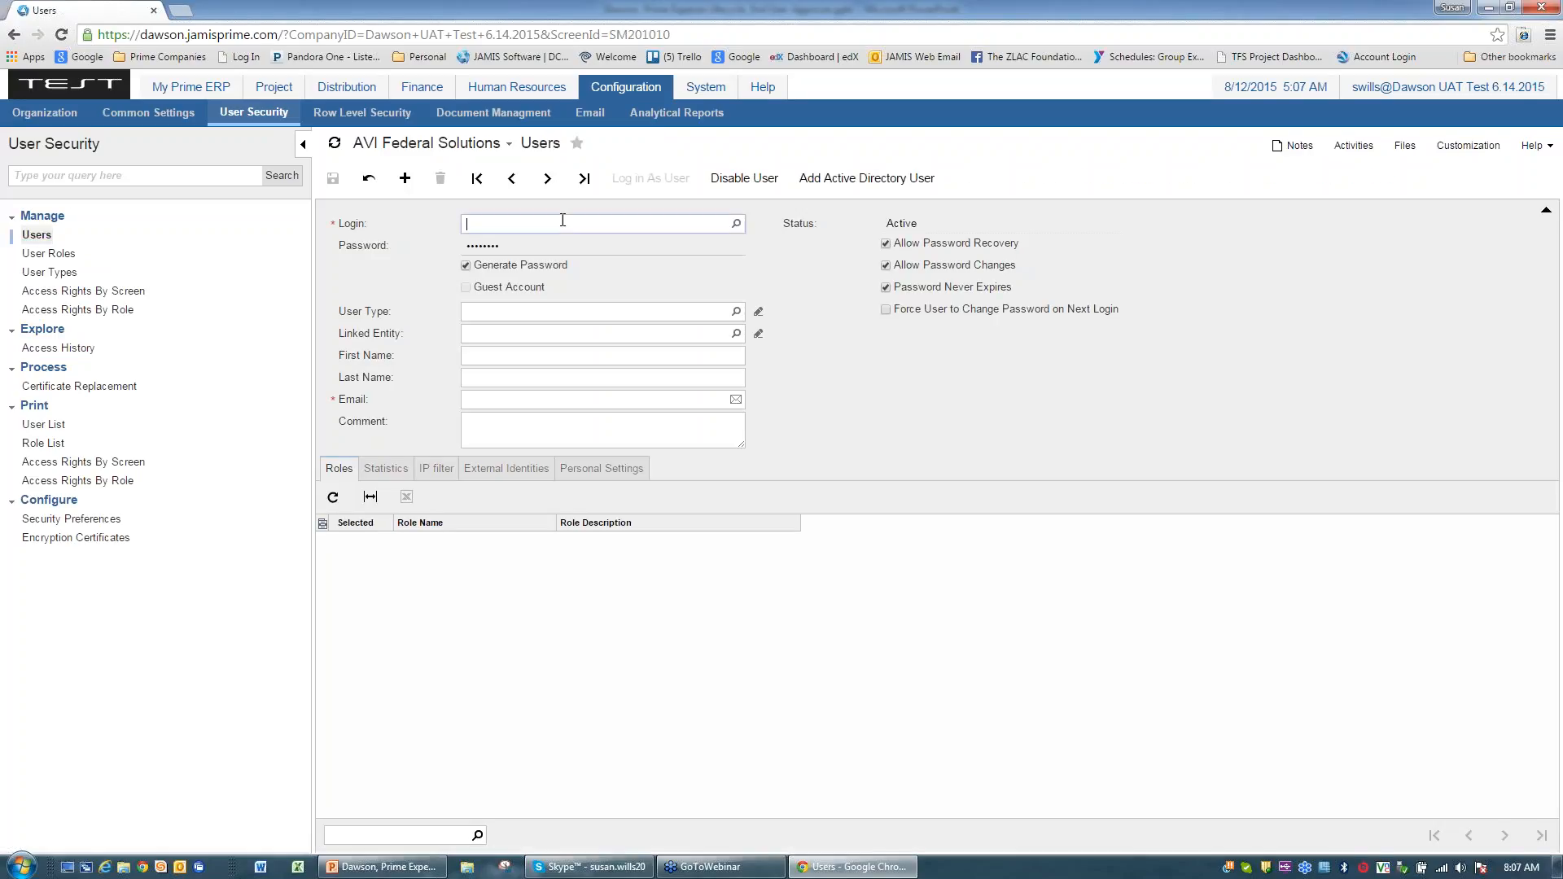
type("sj")
left_click(736, 223)
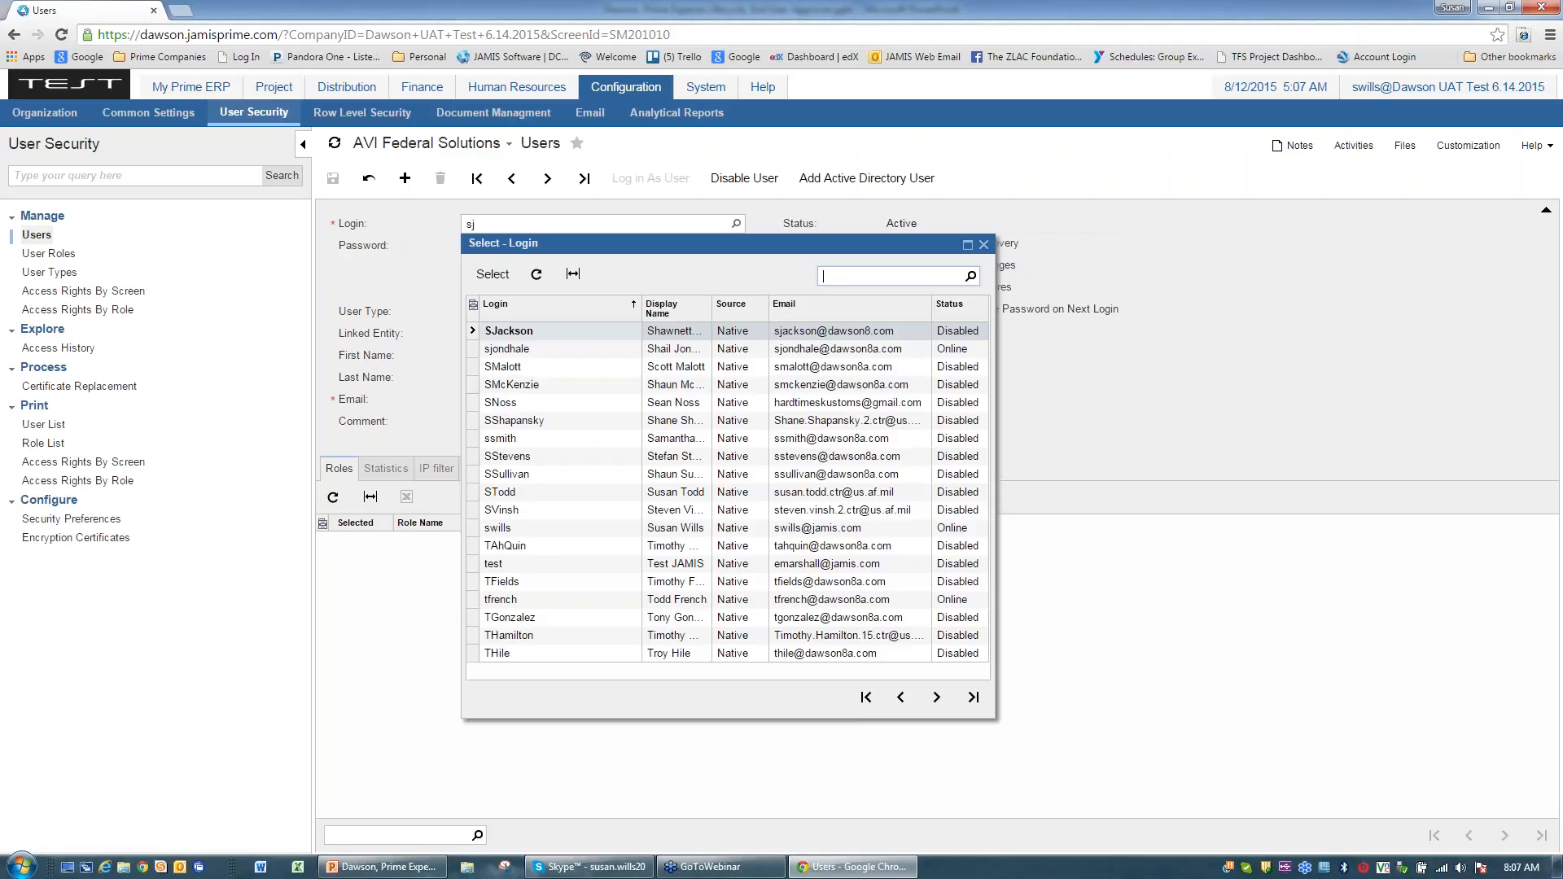
left_click(509, 349)
left_click(485, 277)
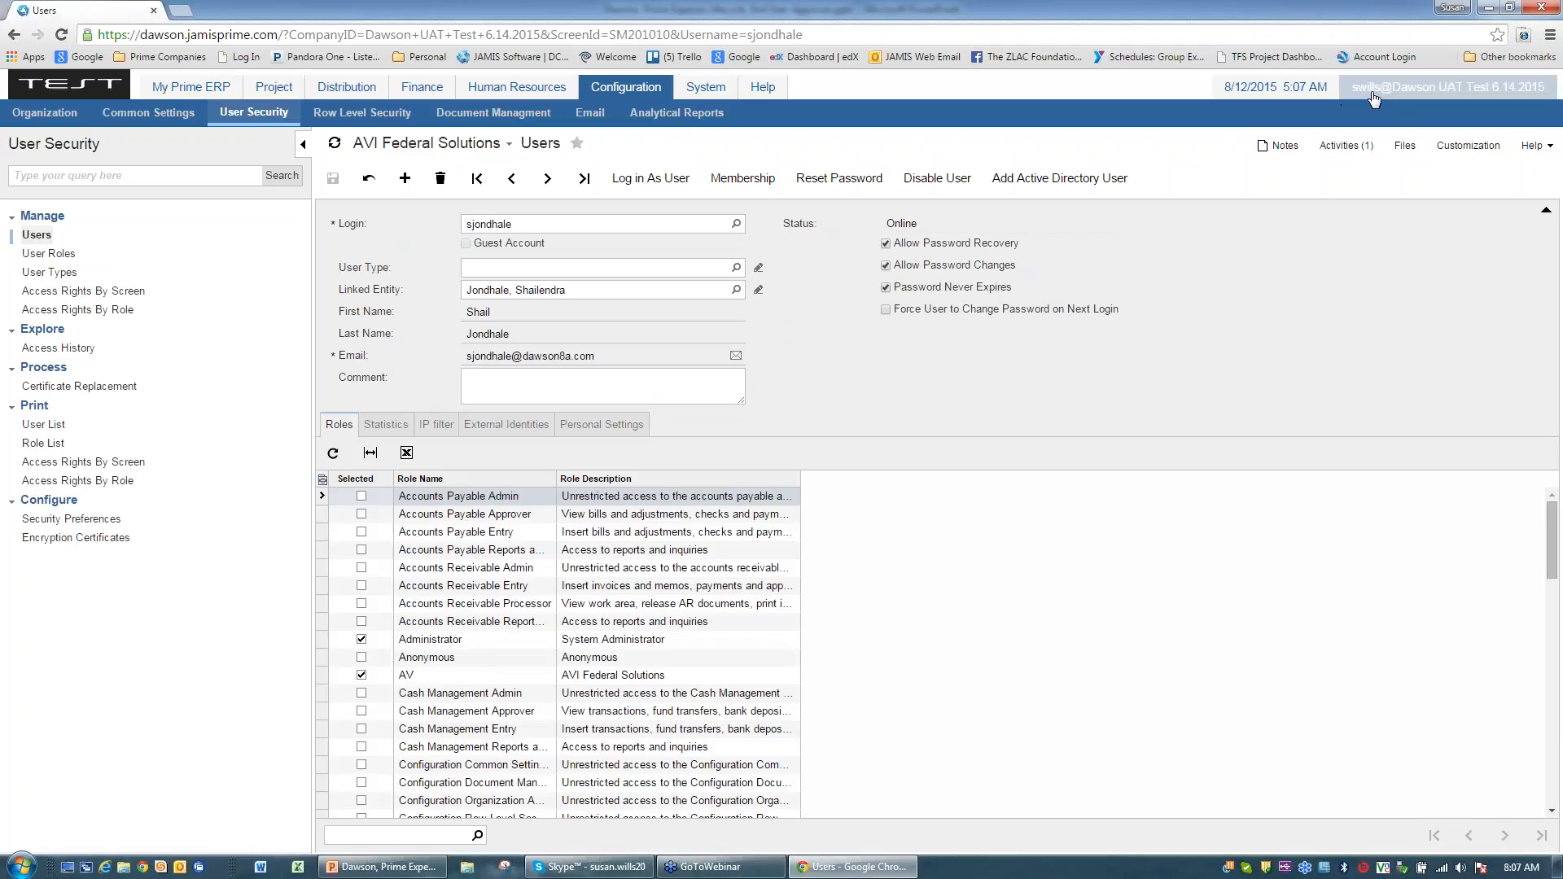
left_click(622, 180)
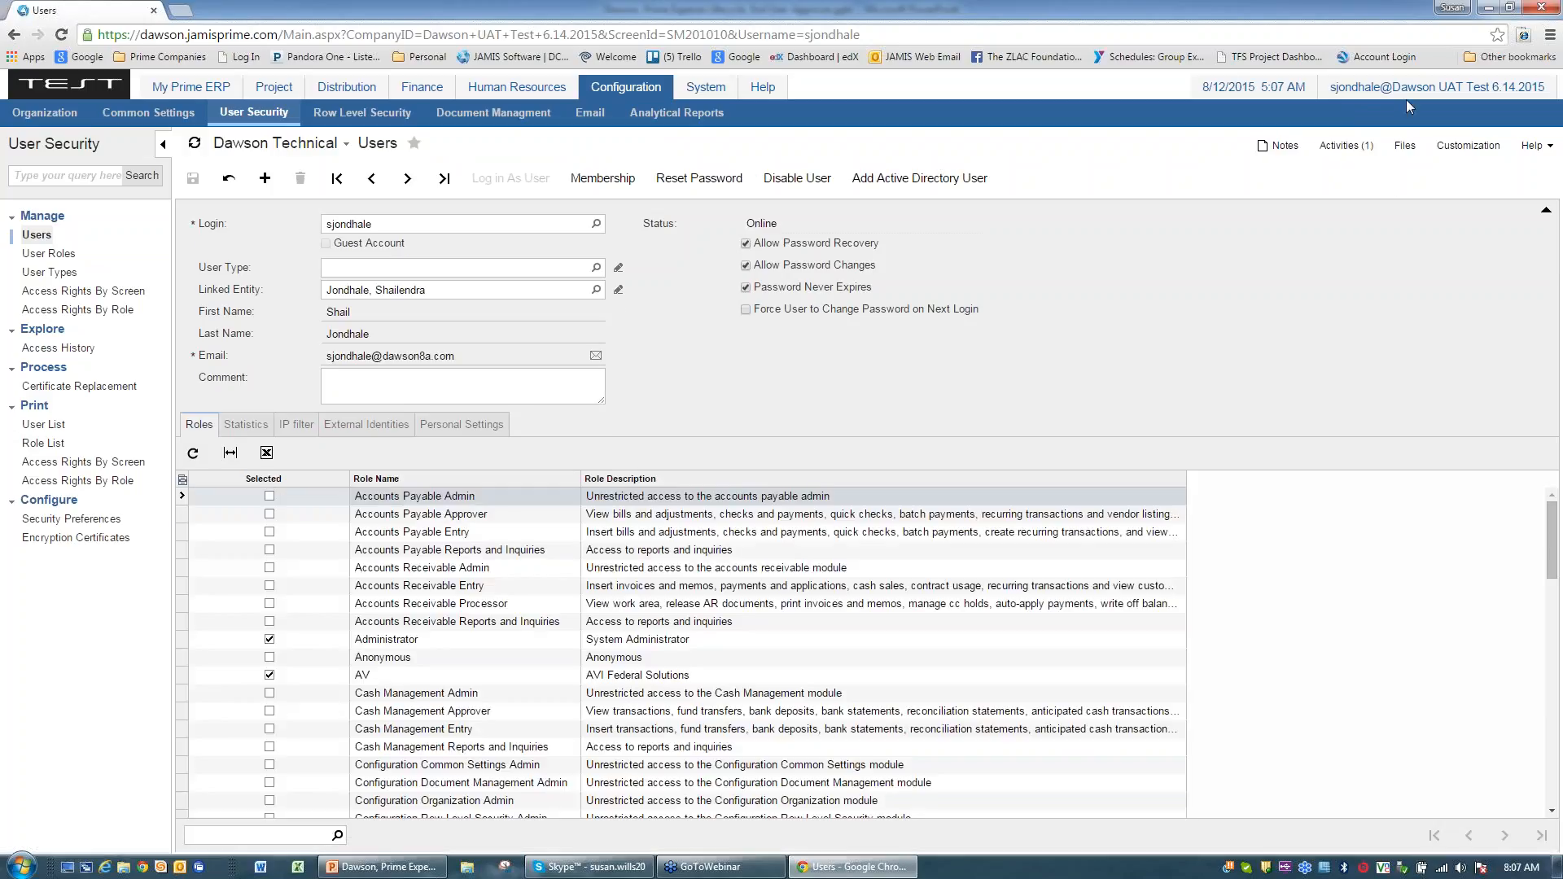
Step: Create expense report 5 from the DF - General Expenses (DFGEN) form in Time and Expenses
left_click(191, 87)
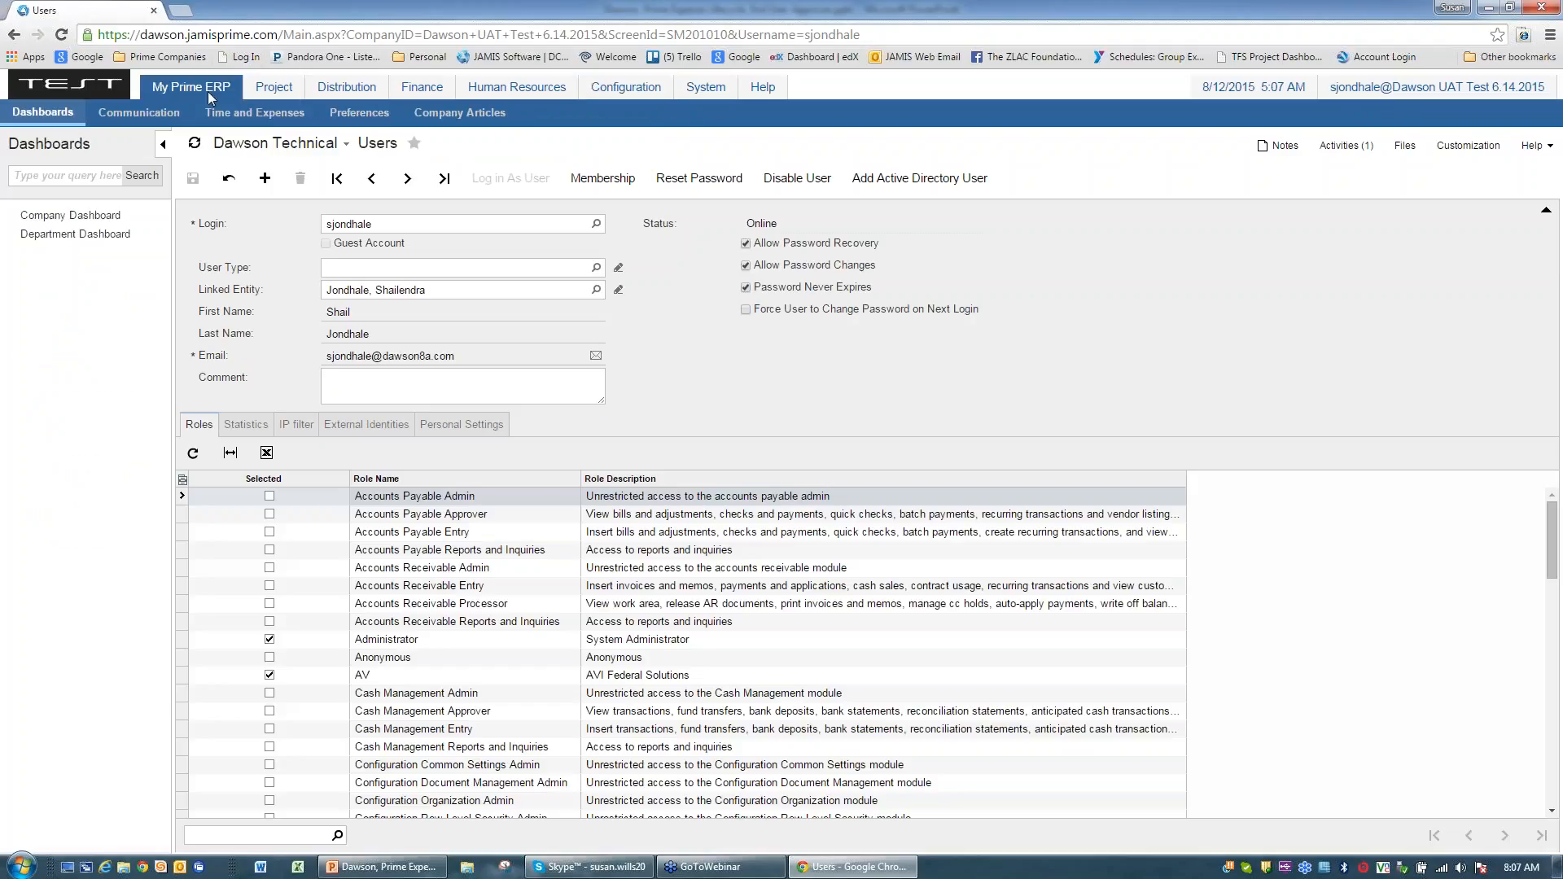
left_click(254, 112)
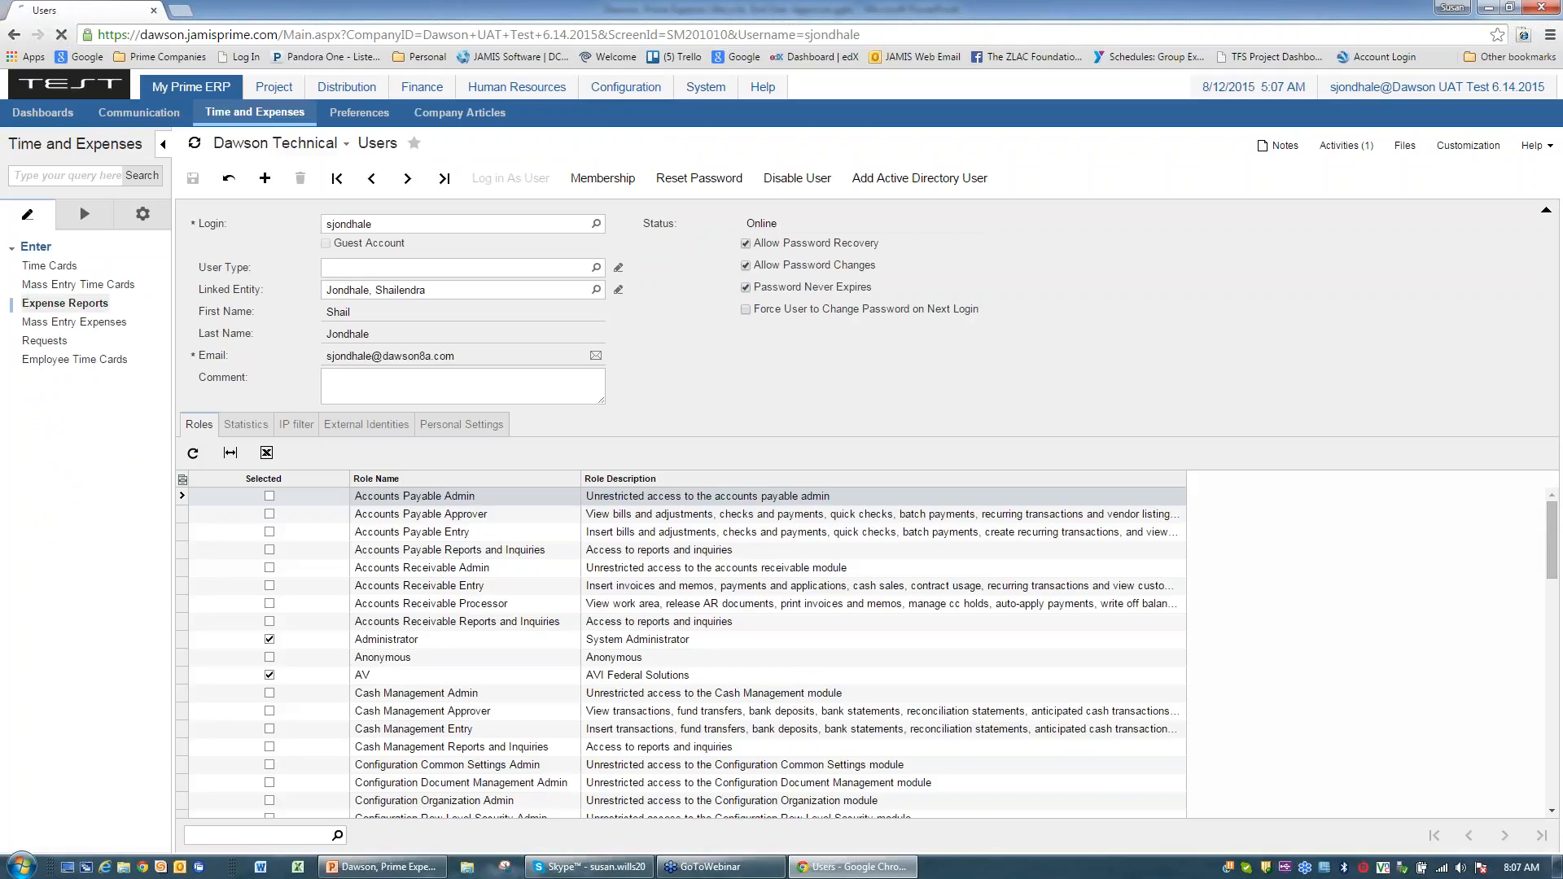
left_click(65, 305)
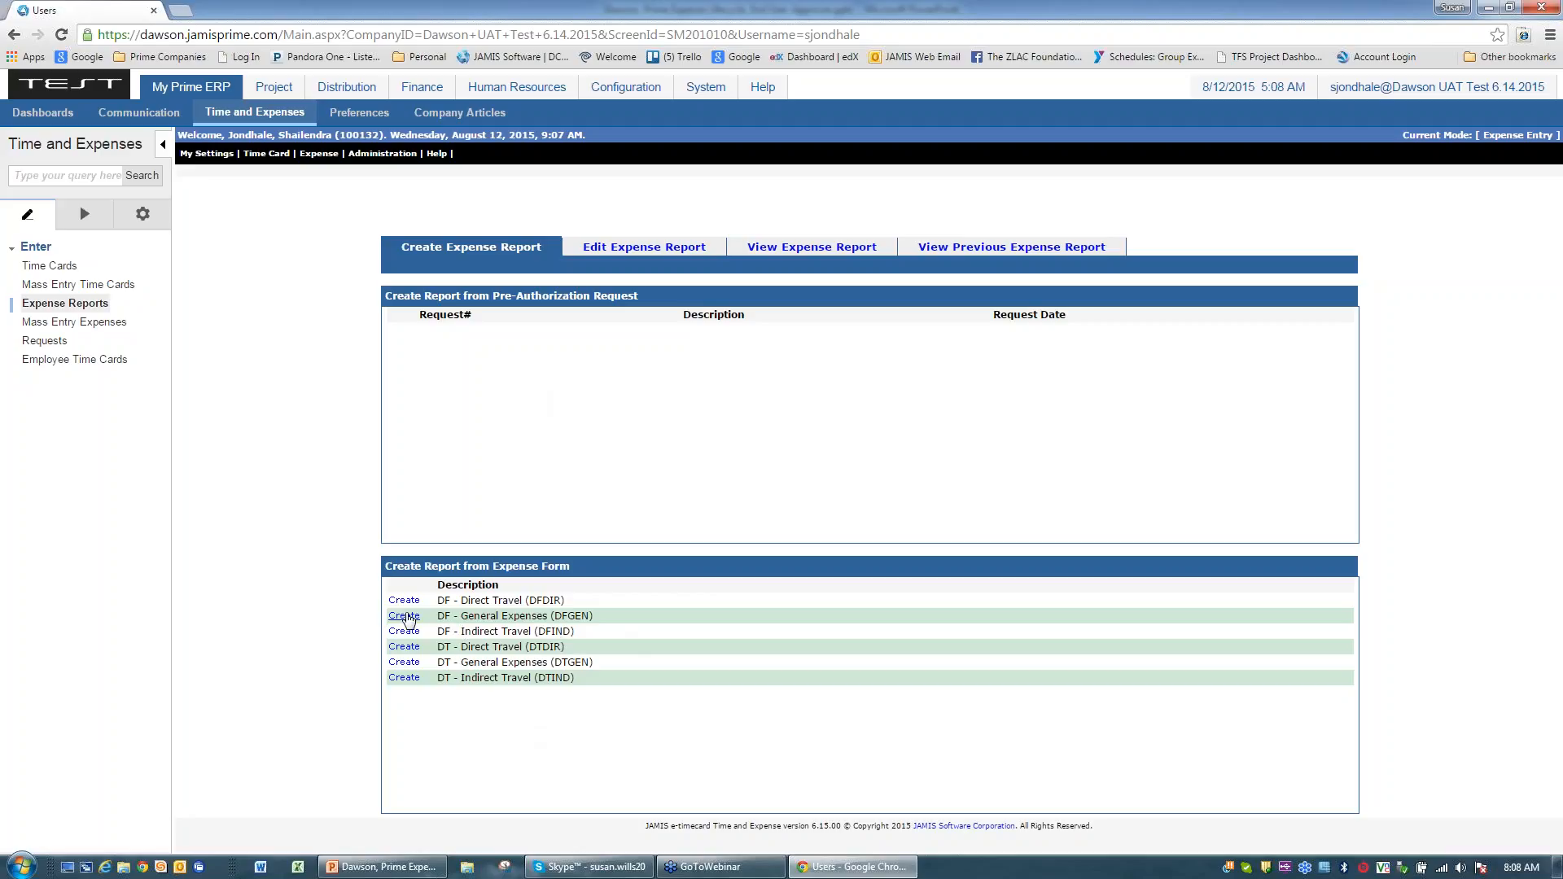
left_click(408, 617)
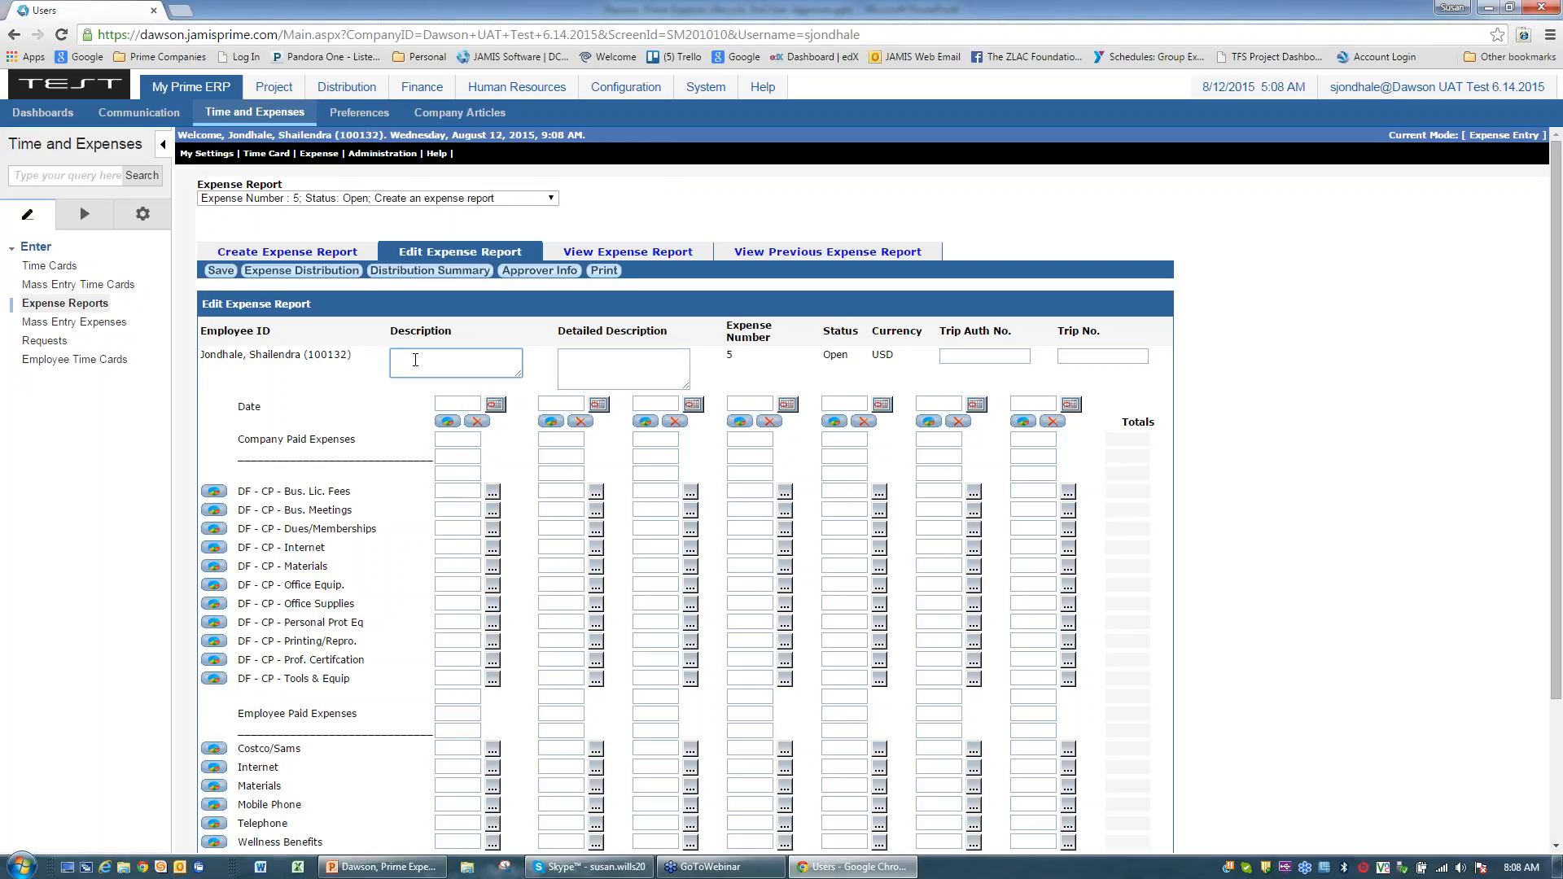
Step: Describe the report as 'Gym Reimbursement- August 2015' and set the first date column to 08/12/15
type("Gym Reimbursement- August 2015")
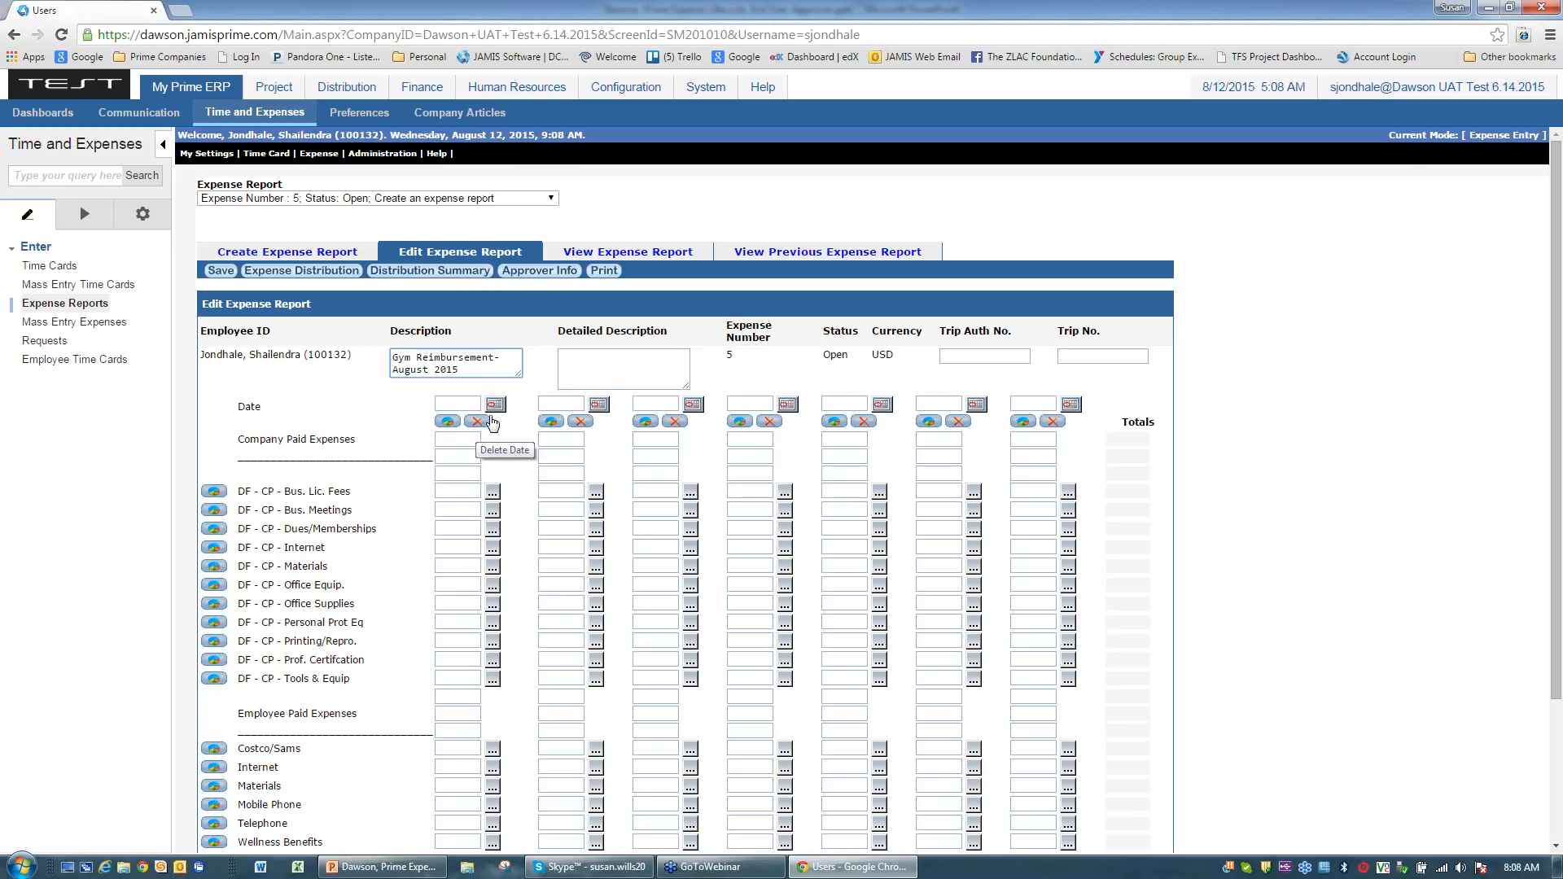
left_click(496, 405)
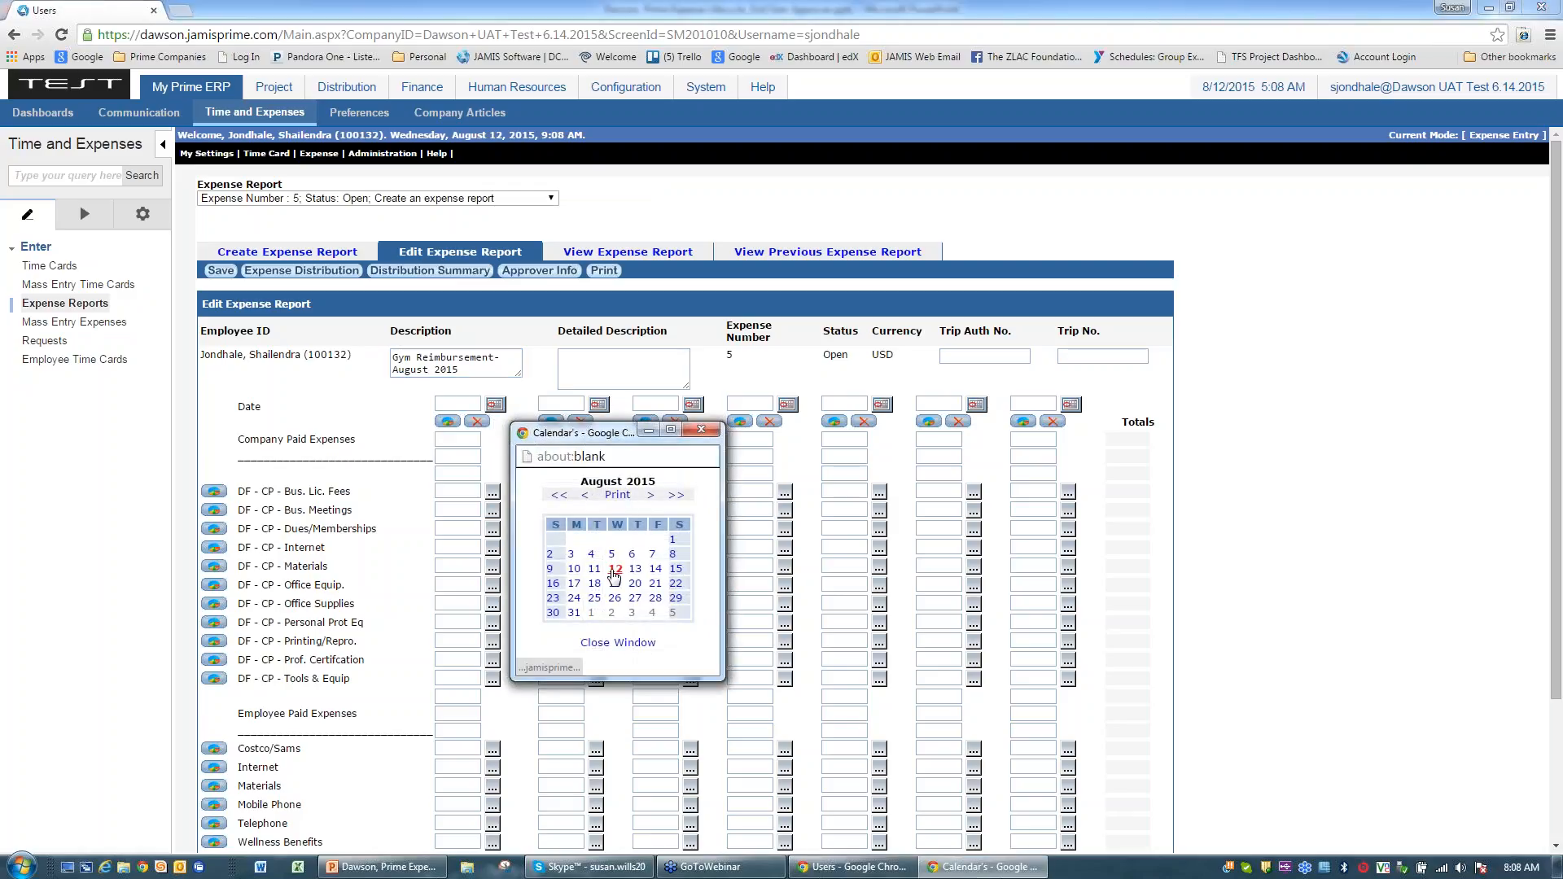
left_click(615, 569)
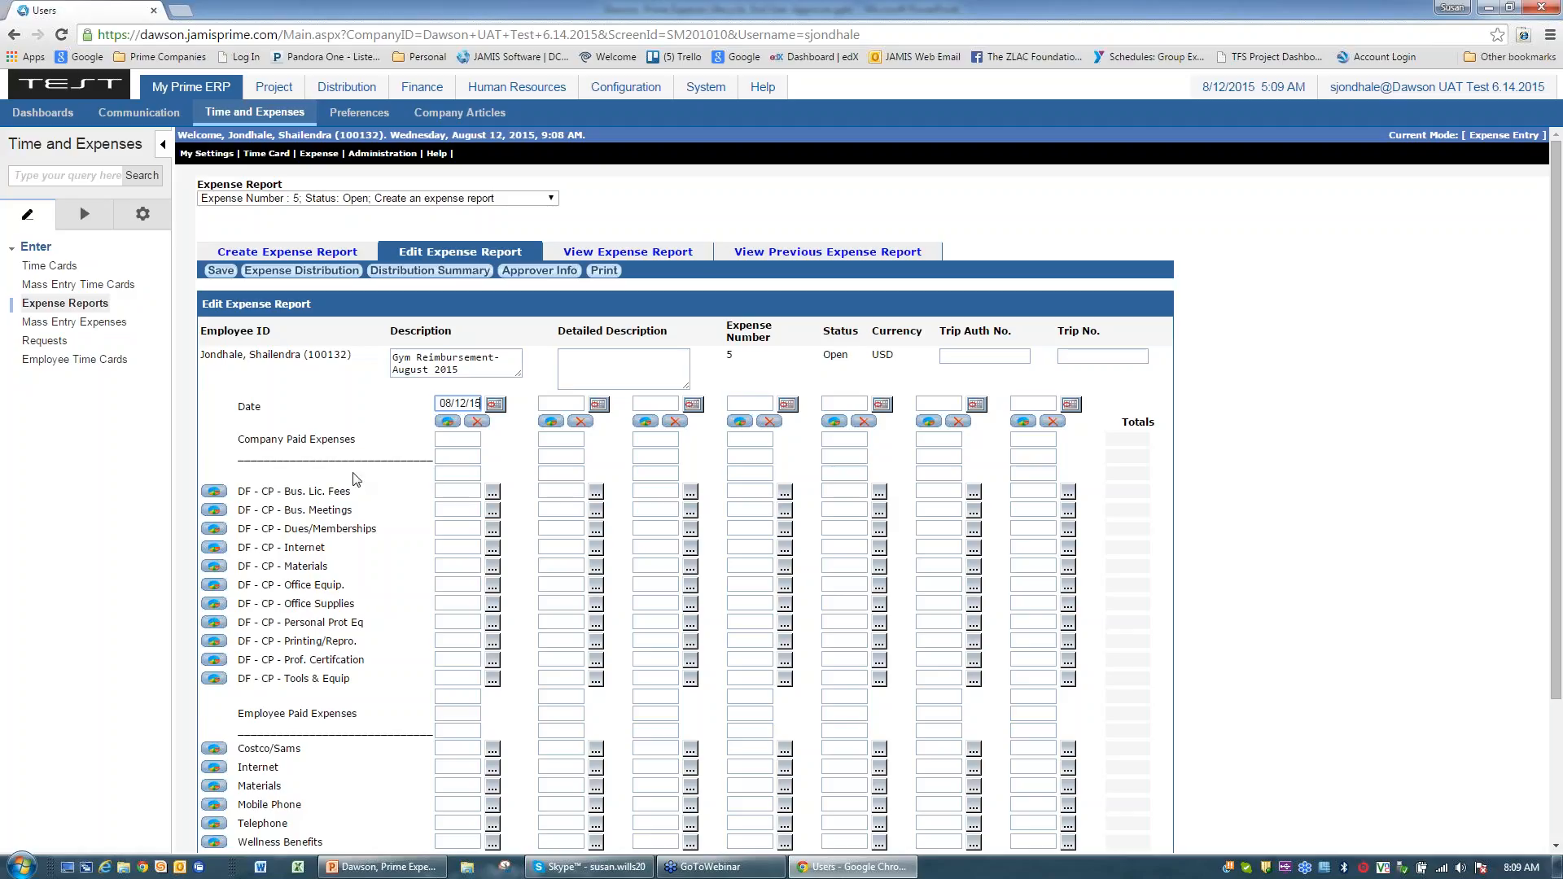
scroll(1305, 360, "down", 1)
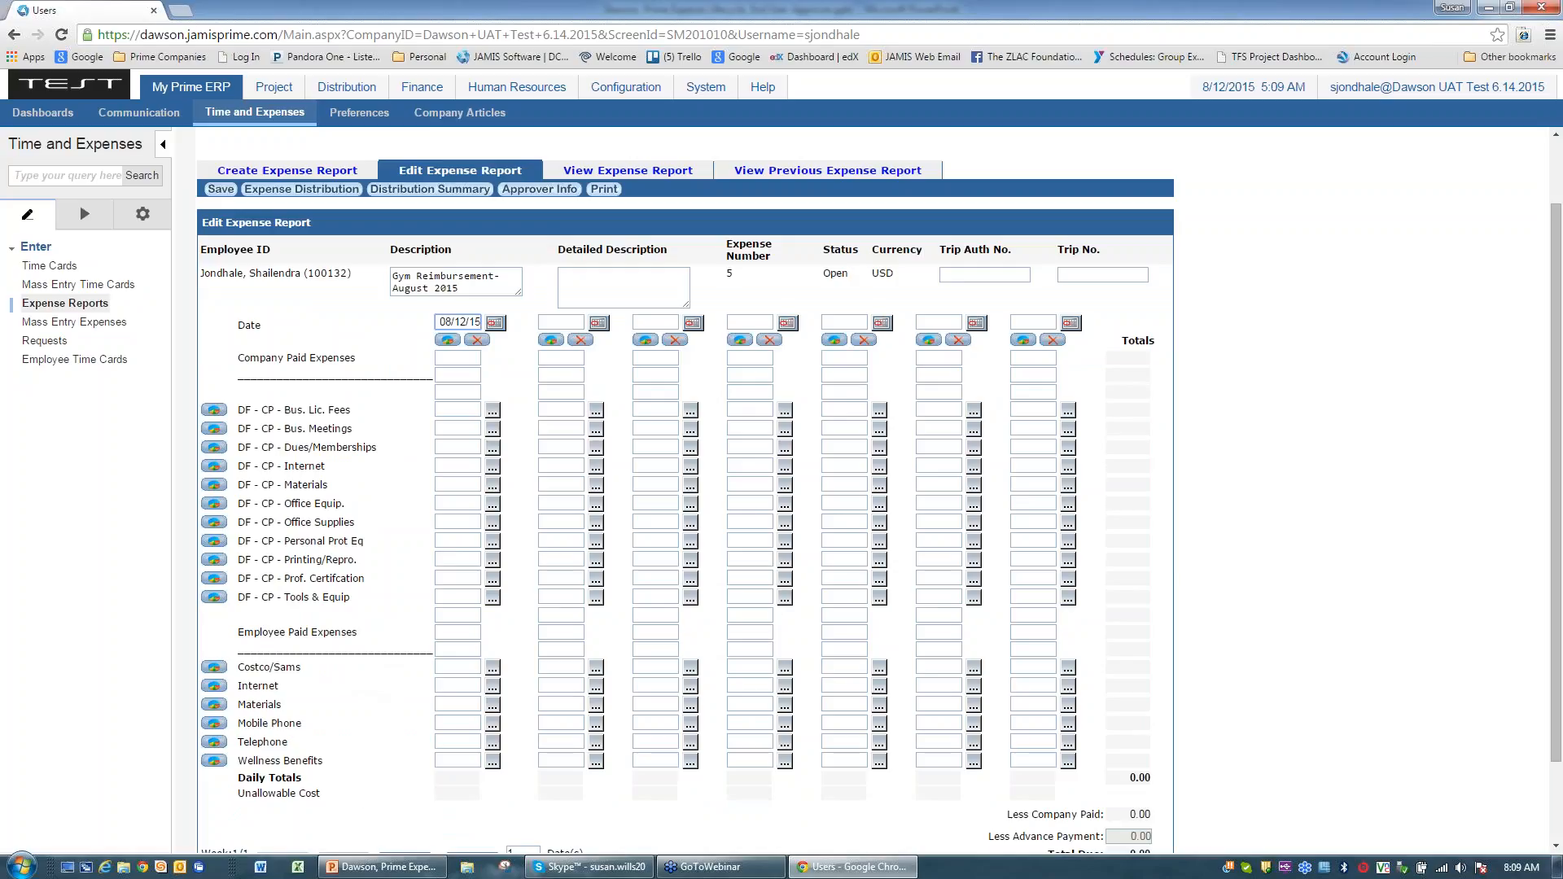
Step: Enter 25 under Wellness Benefits for 08/12/15 and save the report
left_click(449, 761)
type("25")
scroll(1259, 574, "down", 1)
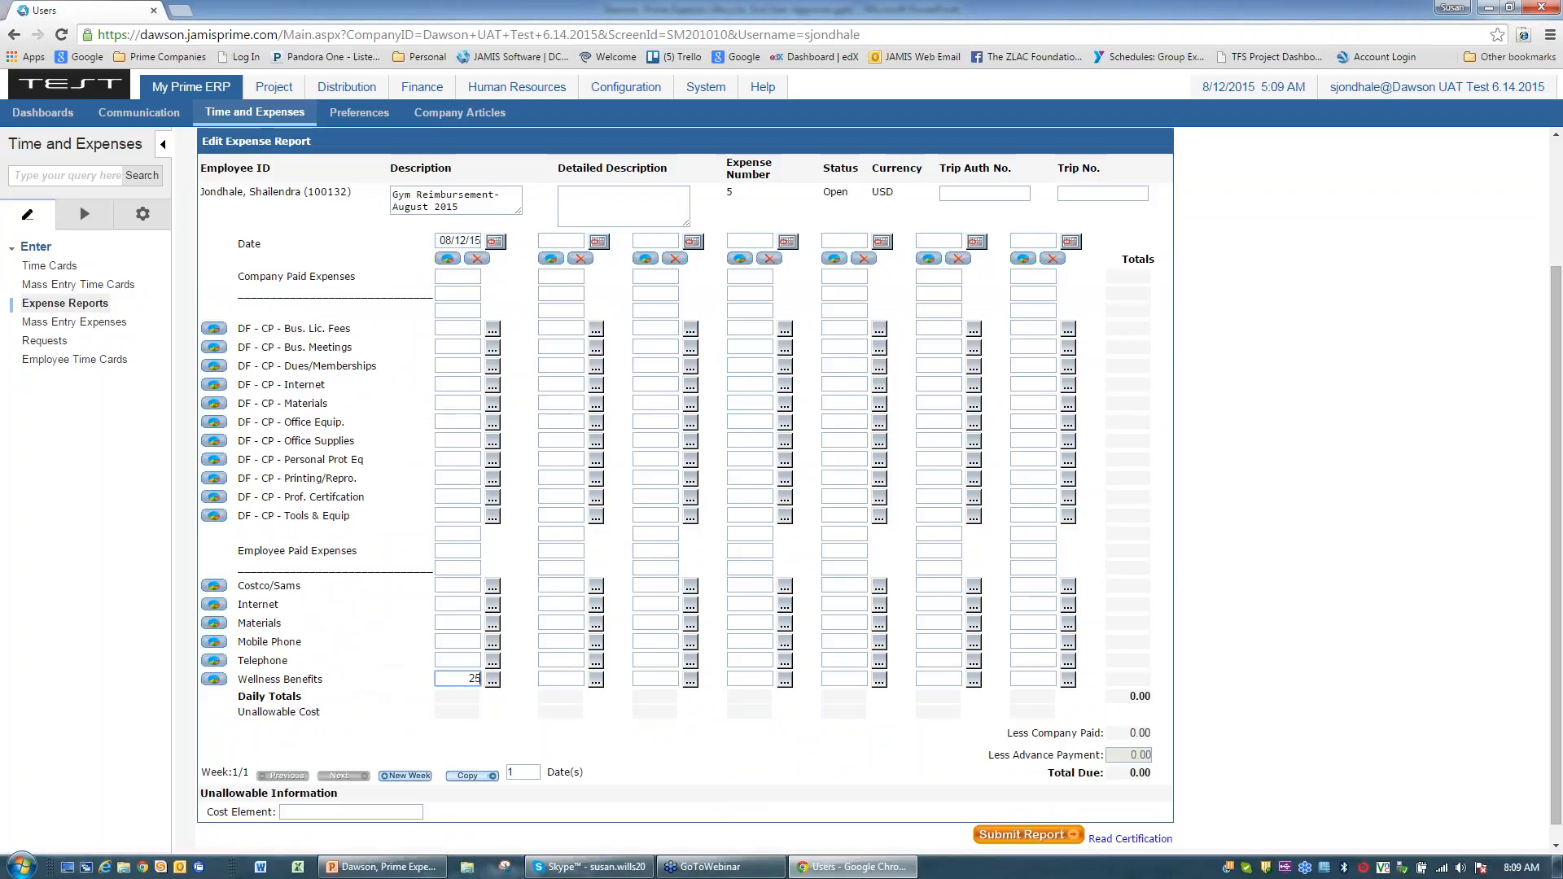
scroll(350, 656, "up", 2)
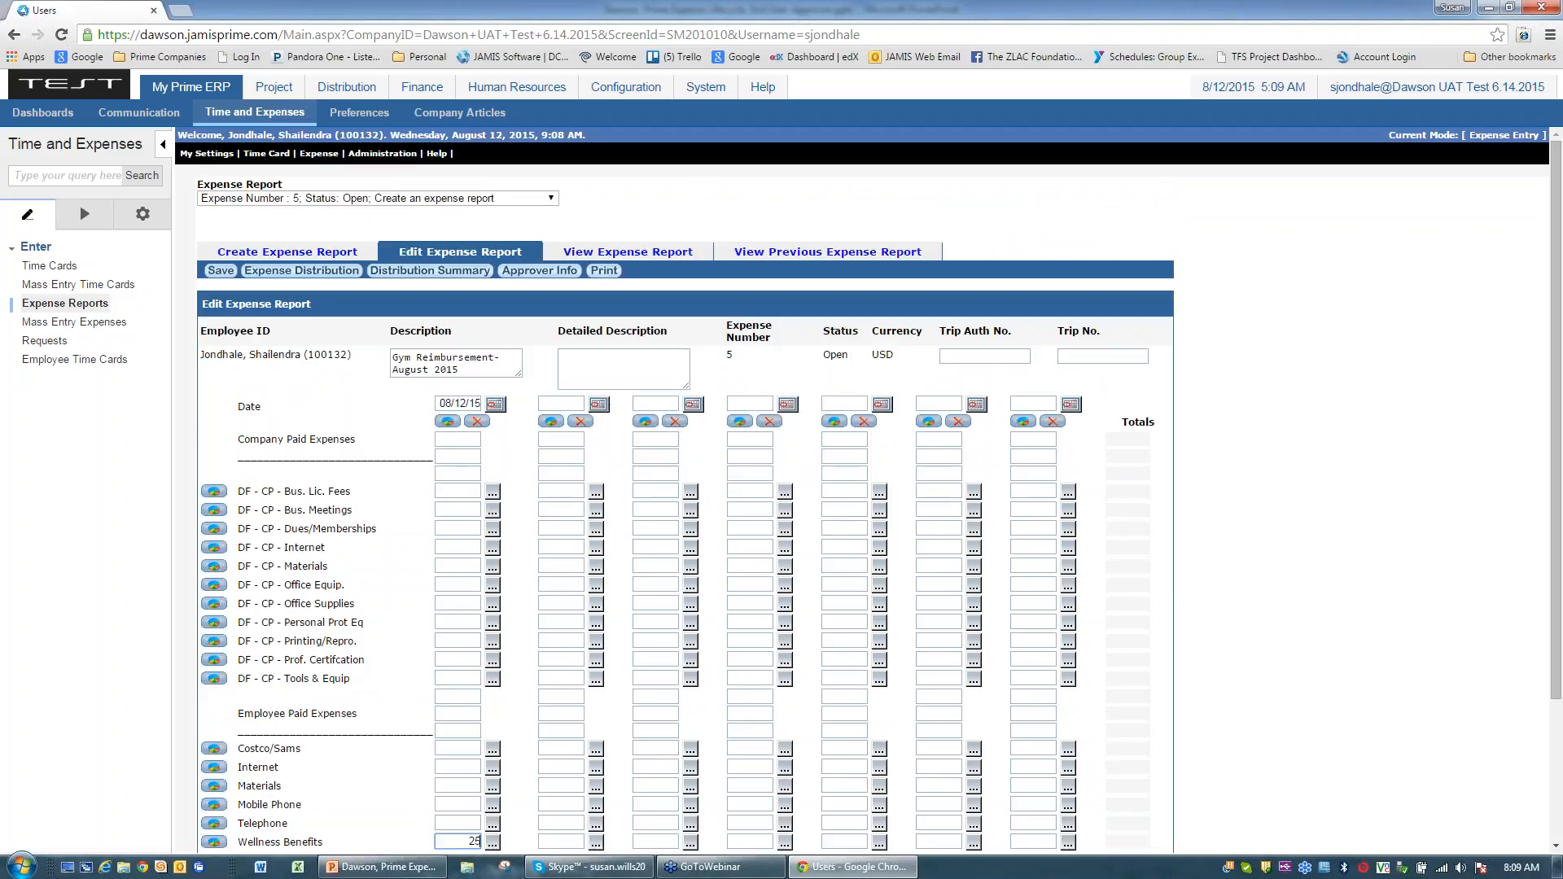
left_click(220, 272)
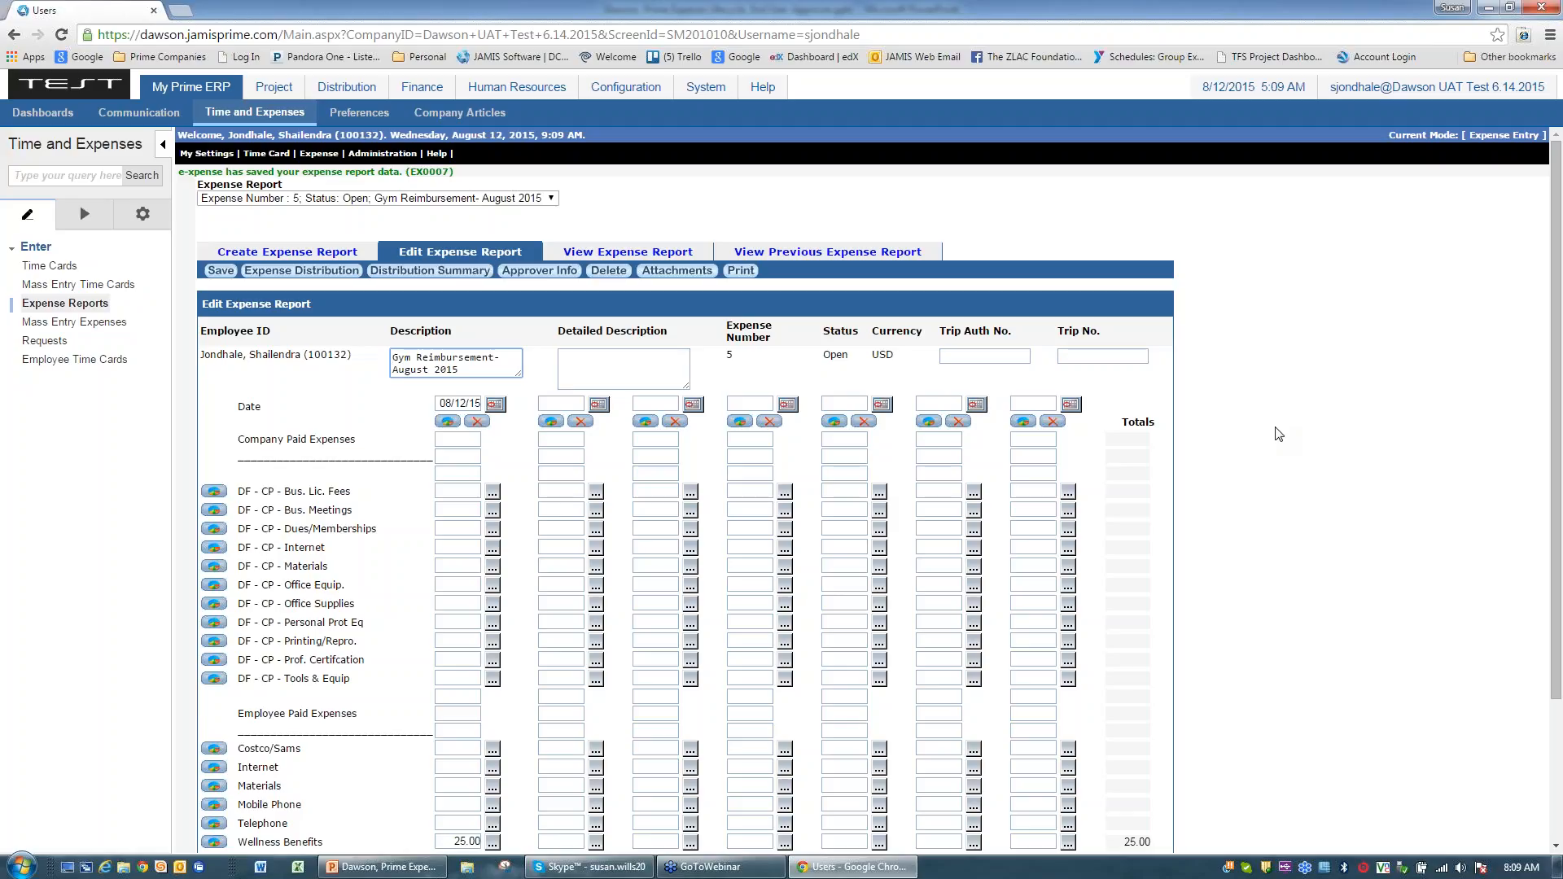
scroll(386, 614, "down", 1)
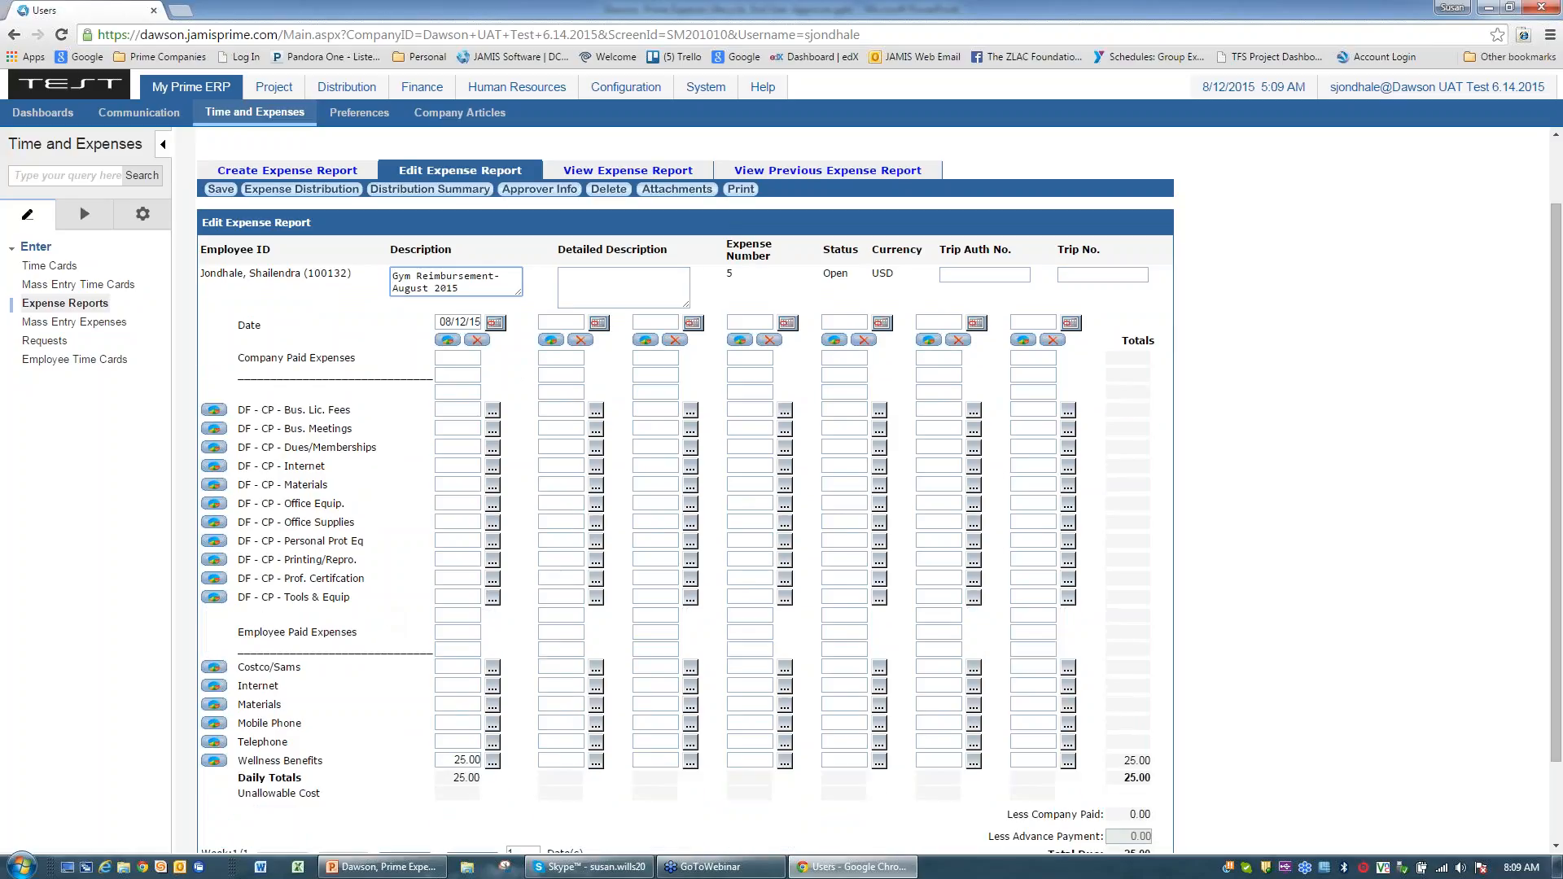
scroll(391, 672, "up", 1)
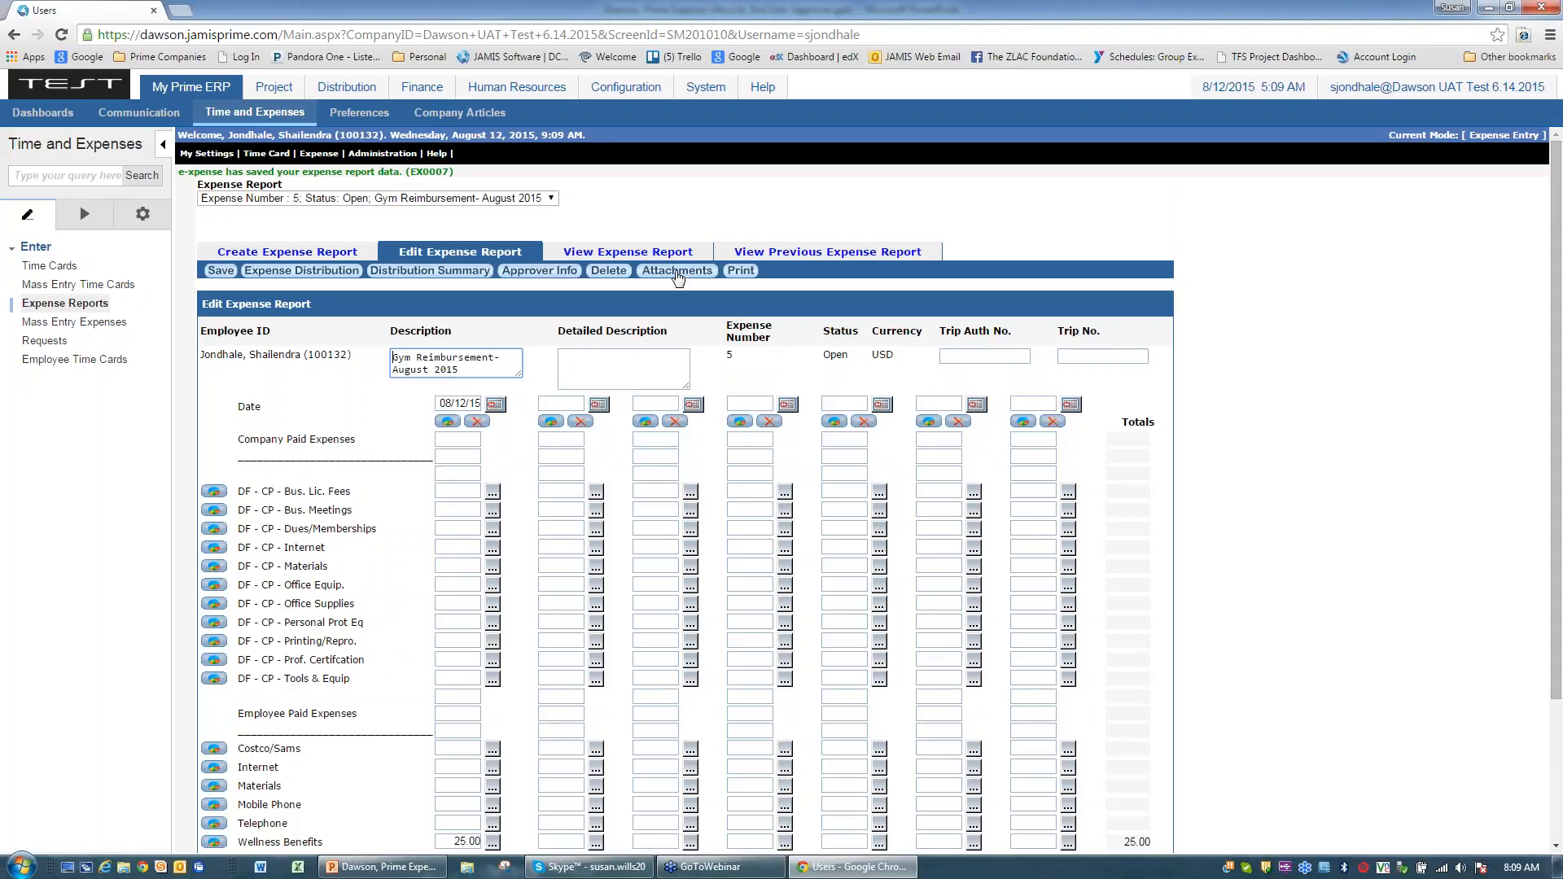
Step: Upload the receipt PDF with description 'Gym Expense - Aug 2015' and view it
left_click(678, 272)
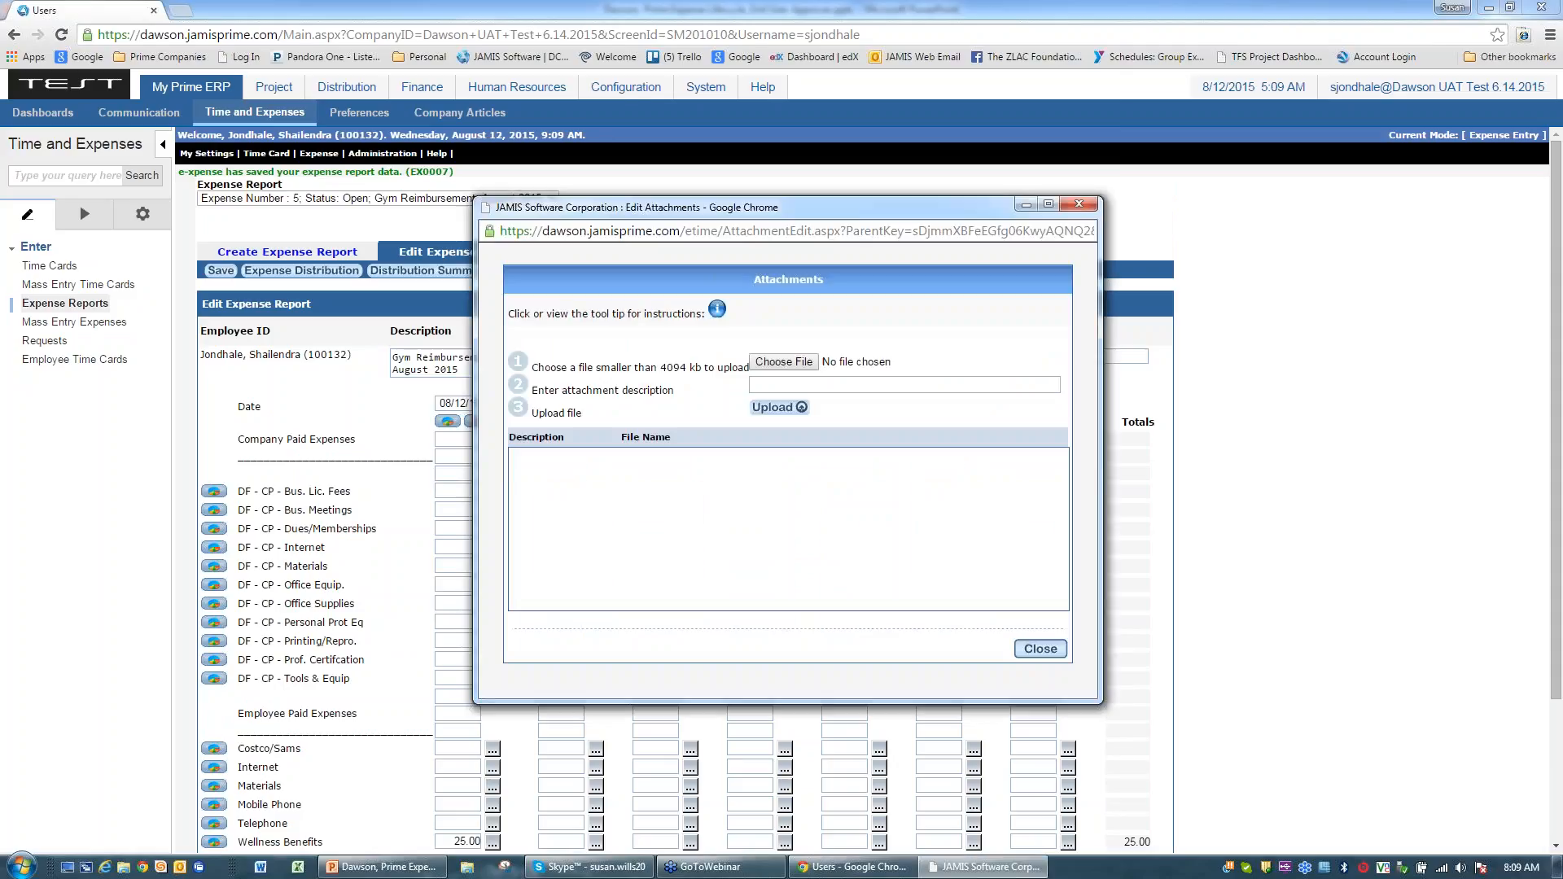
mouse_move(717, 309)
left_click(784, 362)
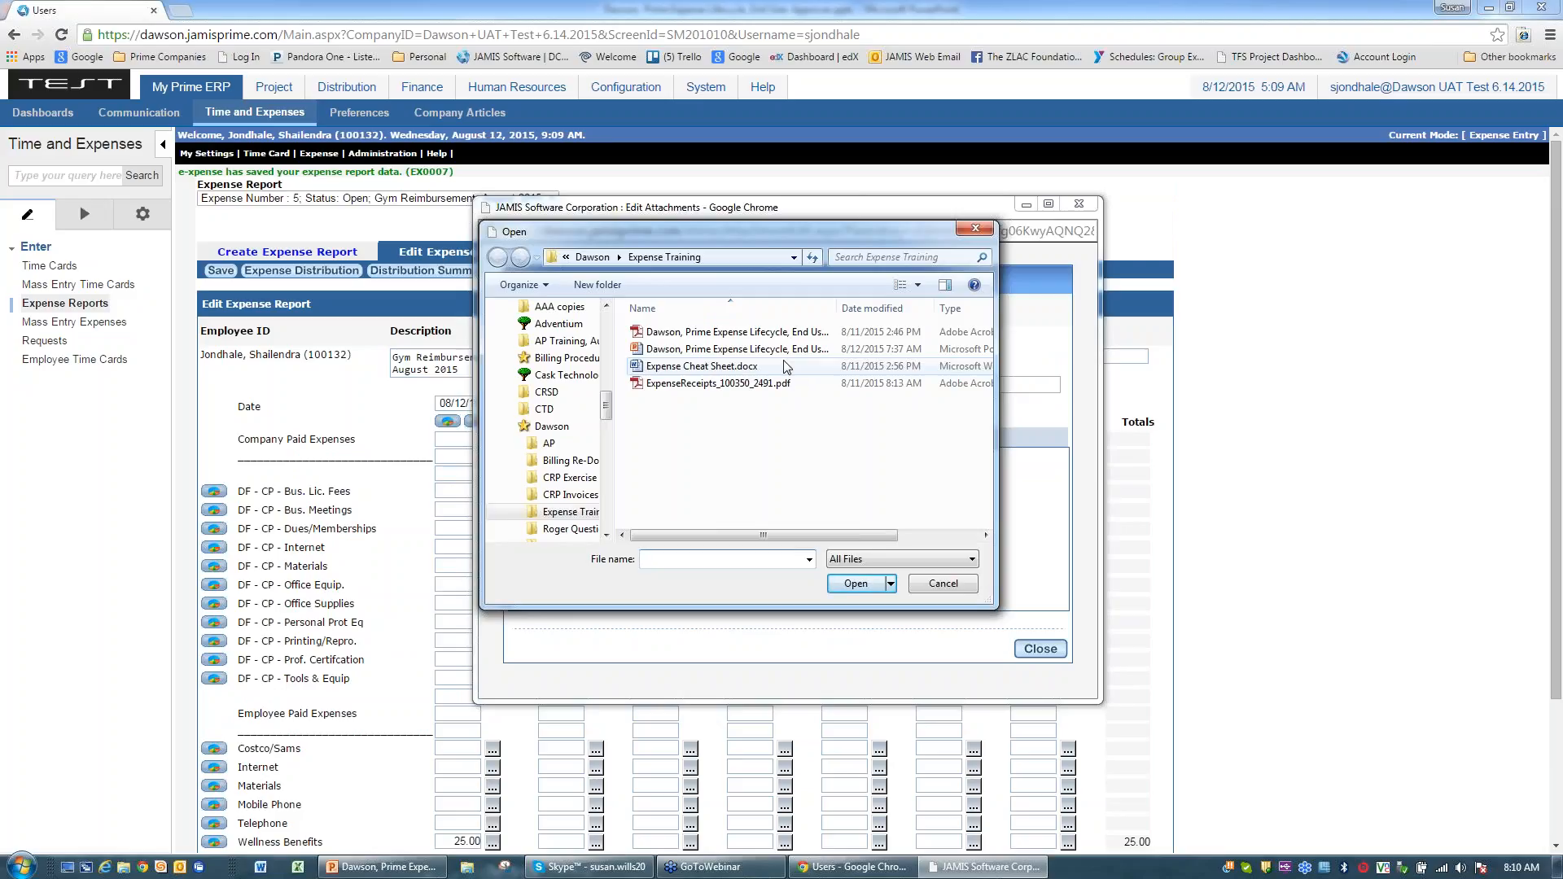
left_click(674, 388)
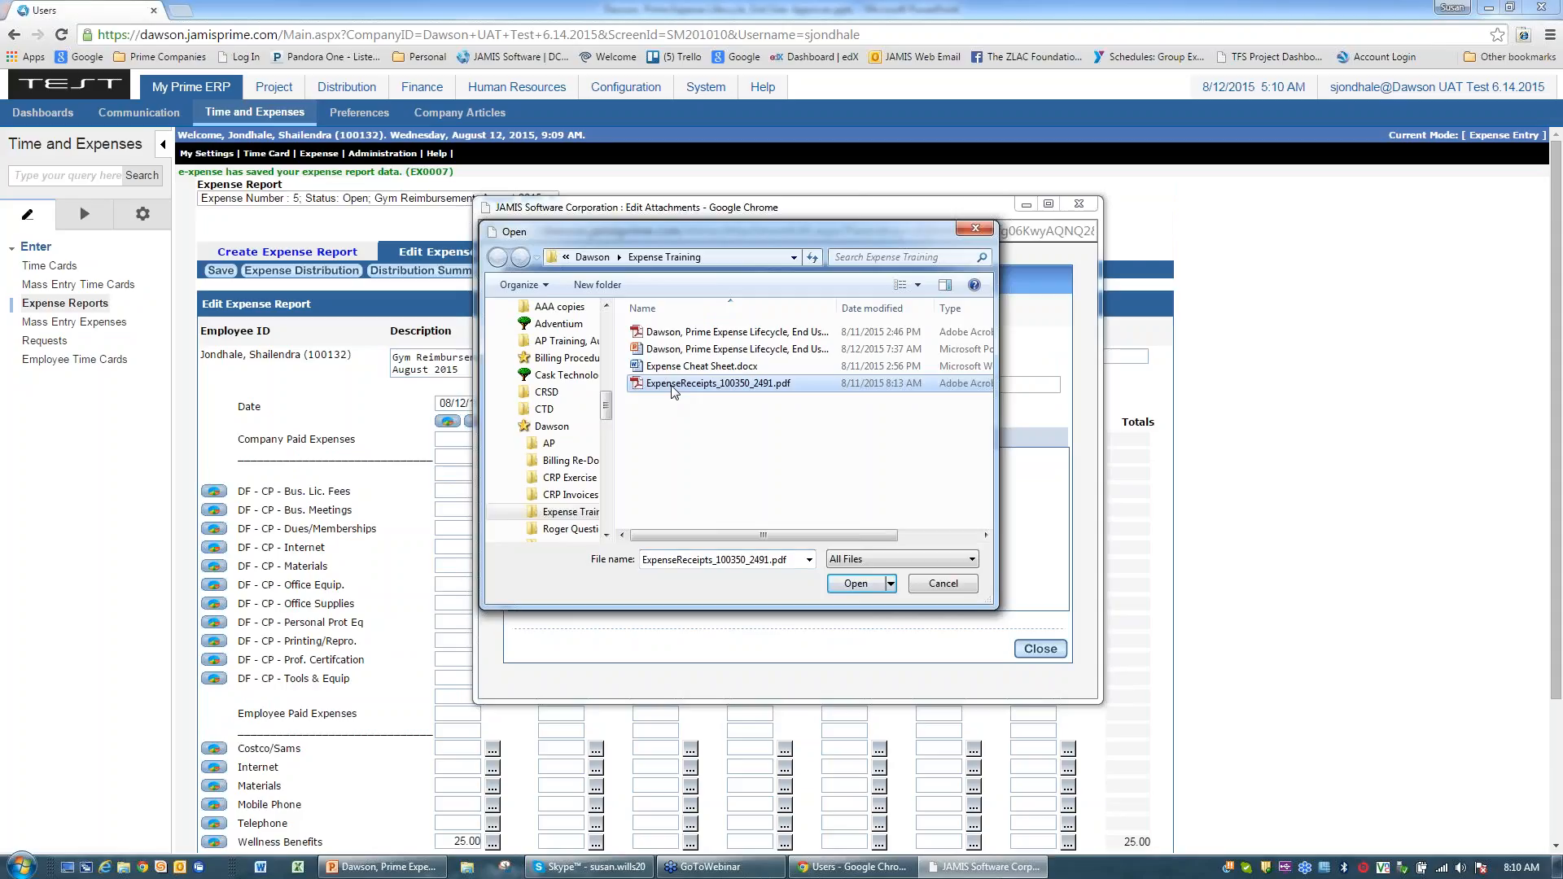
left_click(855, 585)
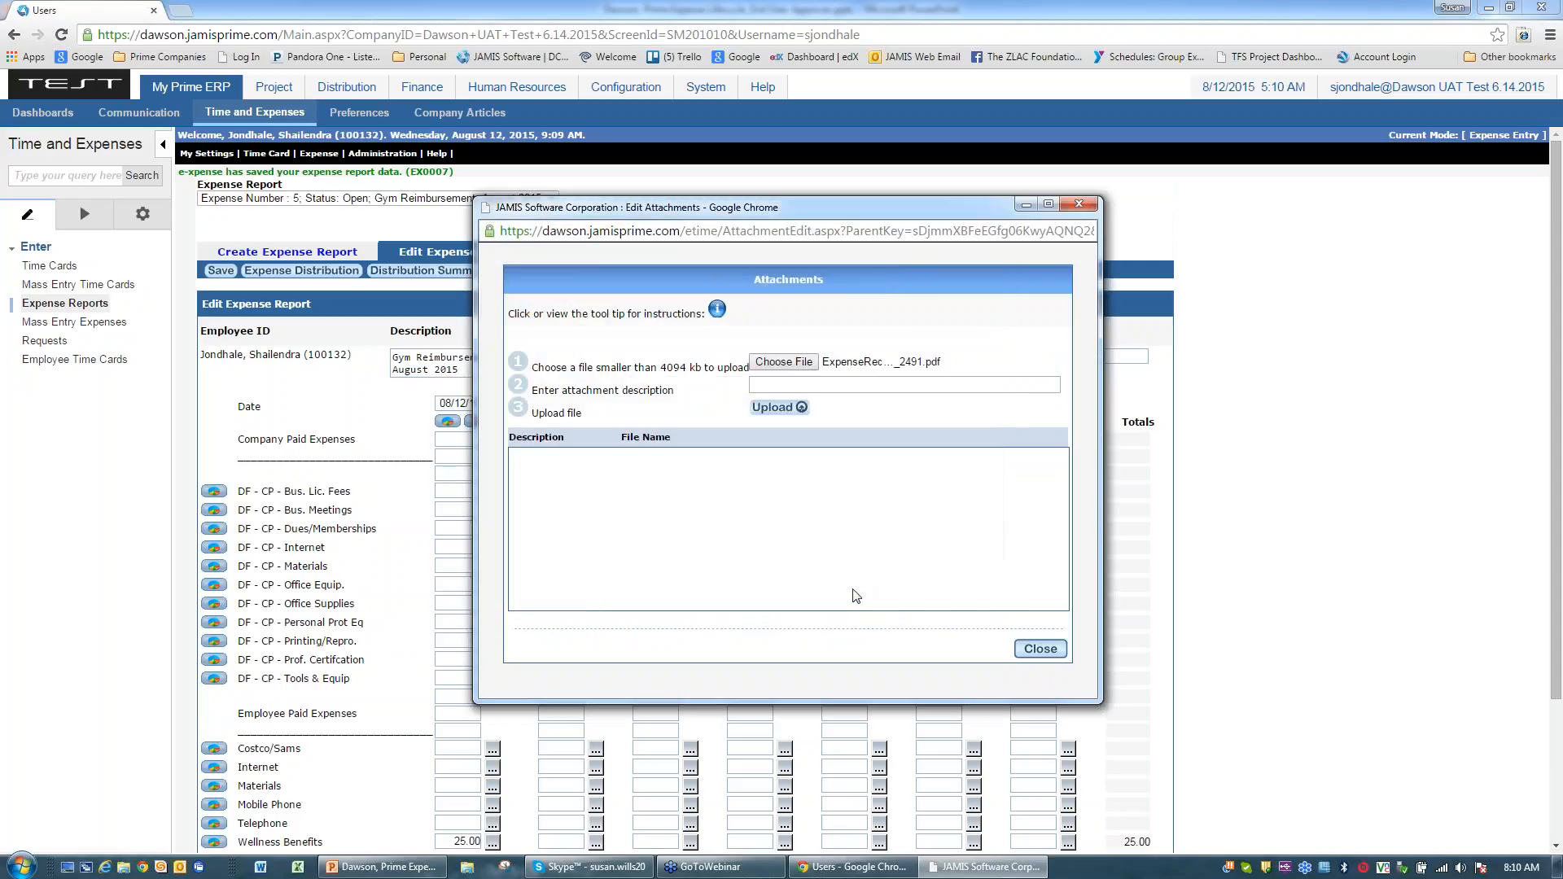
left_click(773, 380)
type("Gym Expense - A")
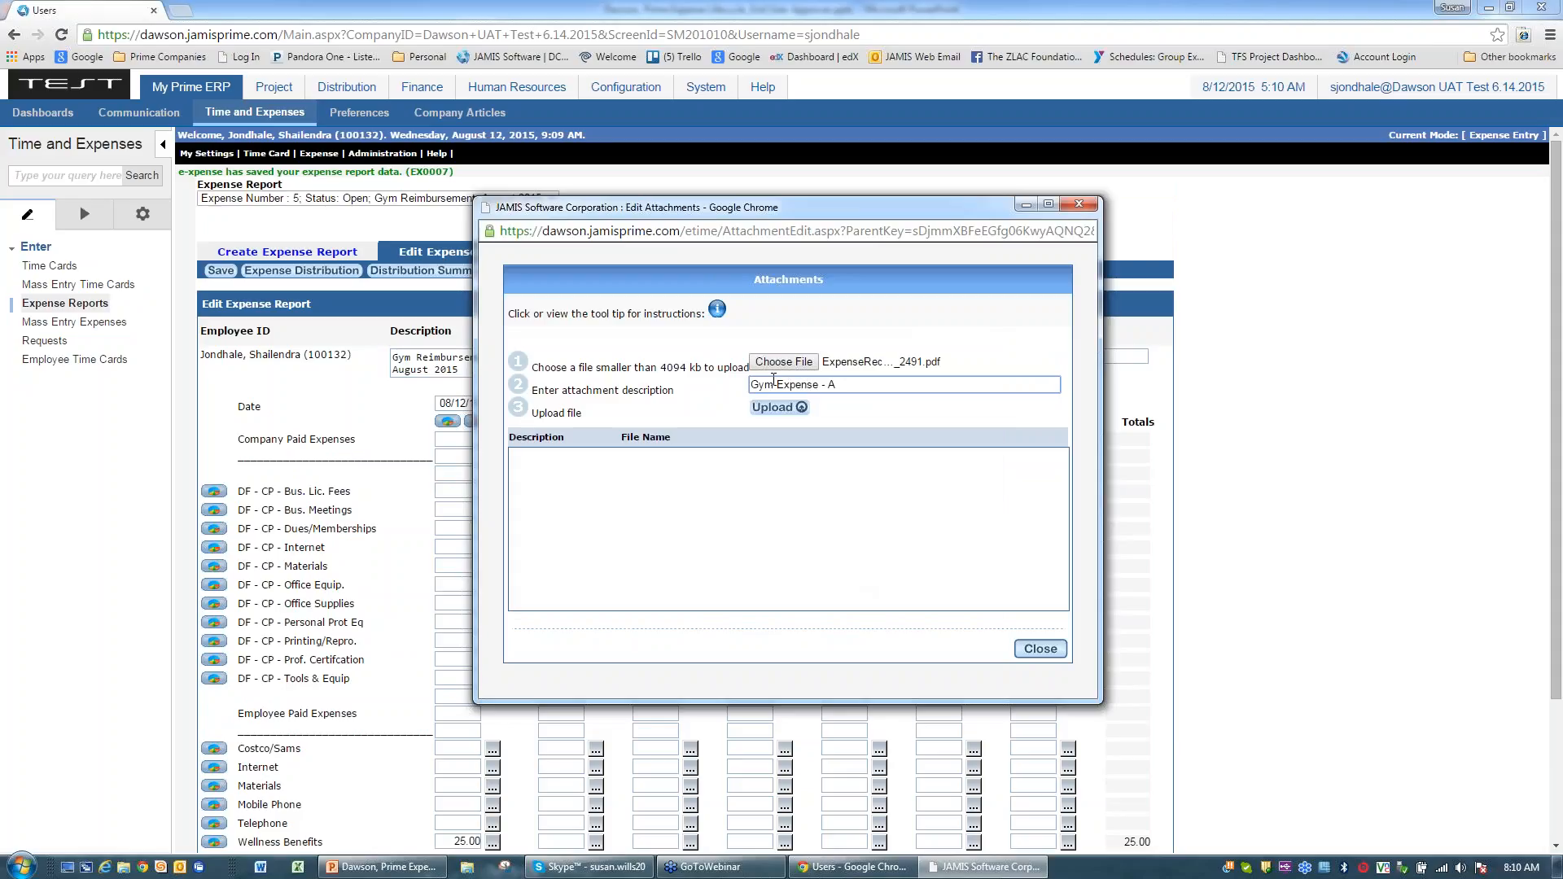
type("ug 2015")
left_click(777, 407)
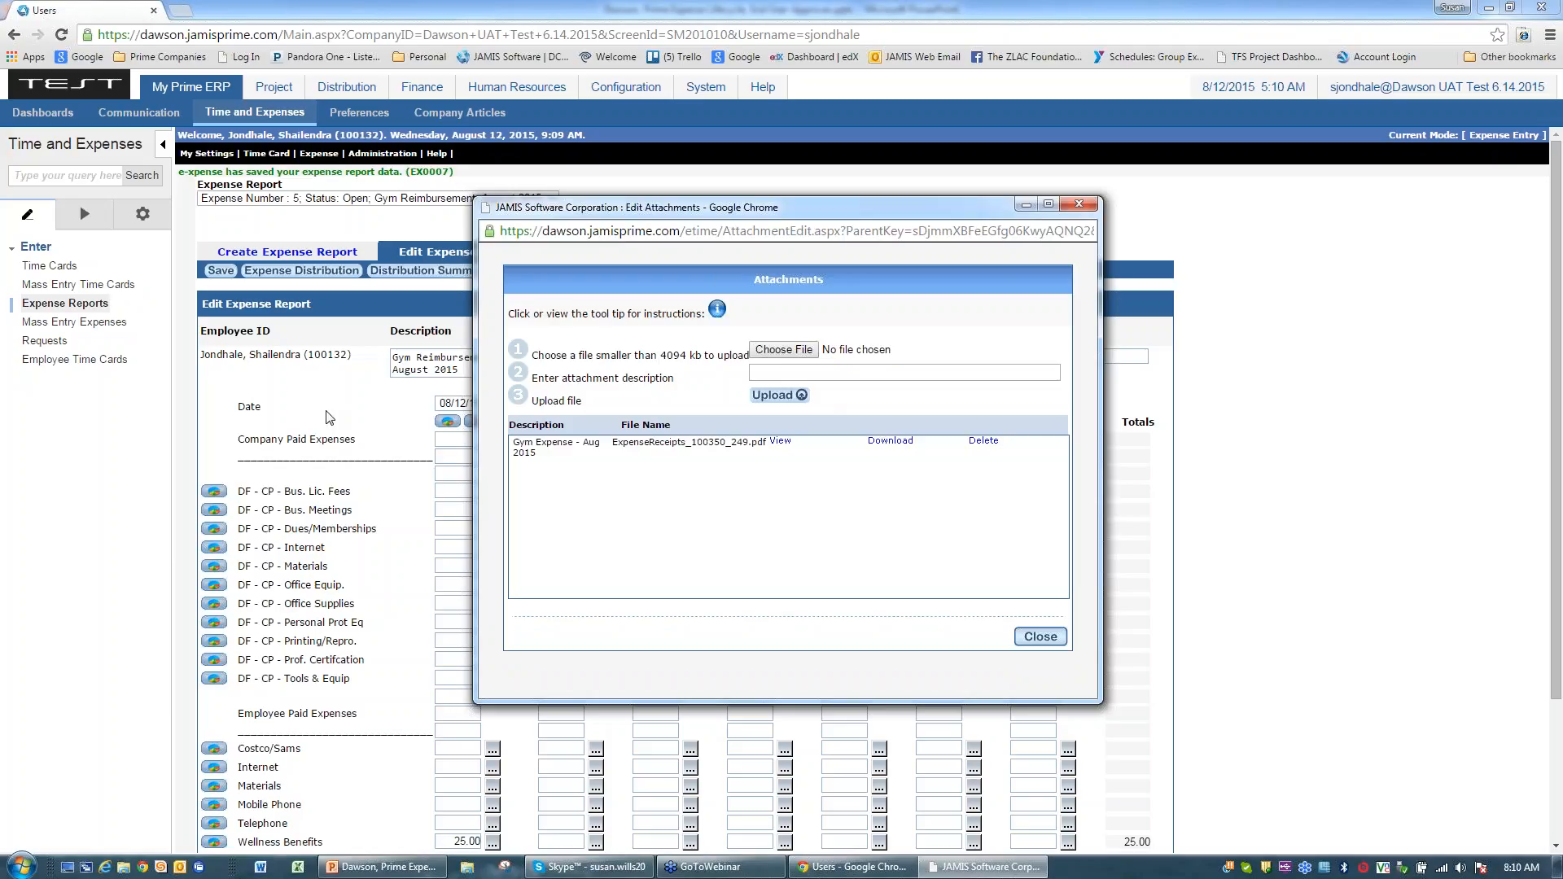
left_click(780, 442)
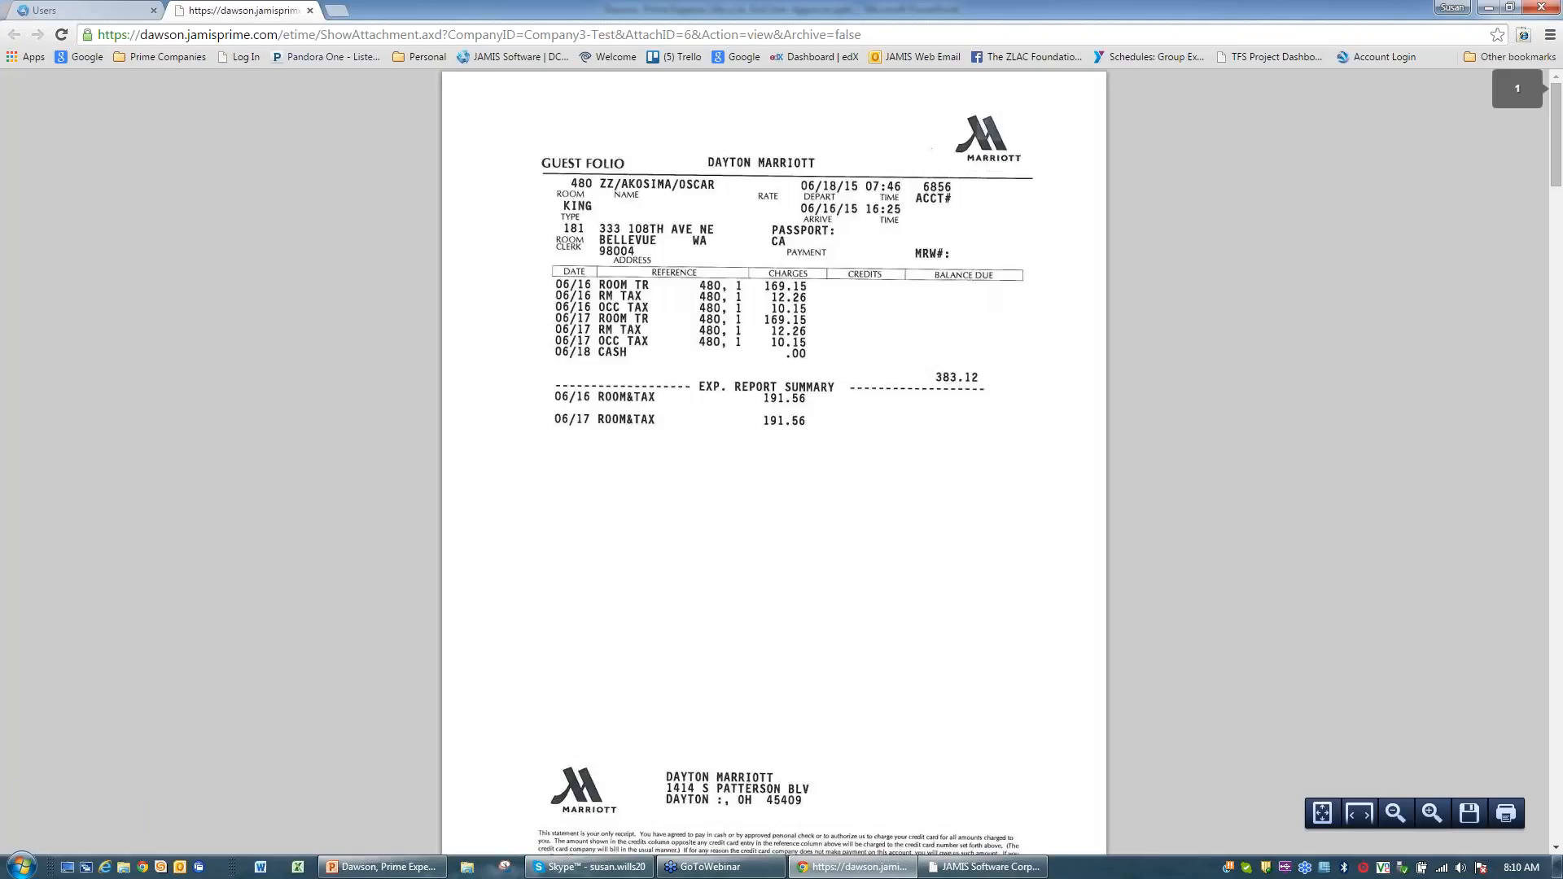
Step: Close the receipt preview and the Edit Attachments window
left_click(310, 11)
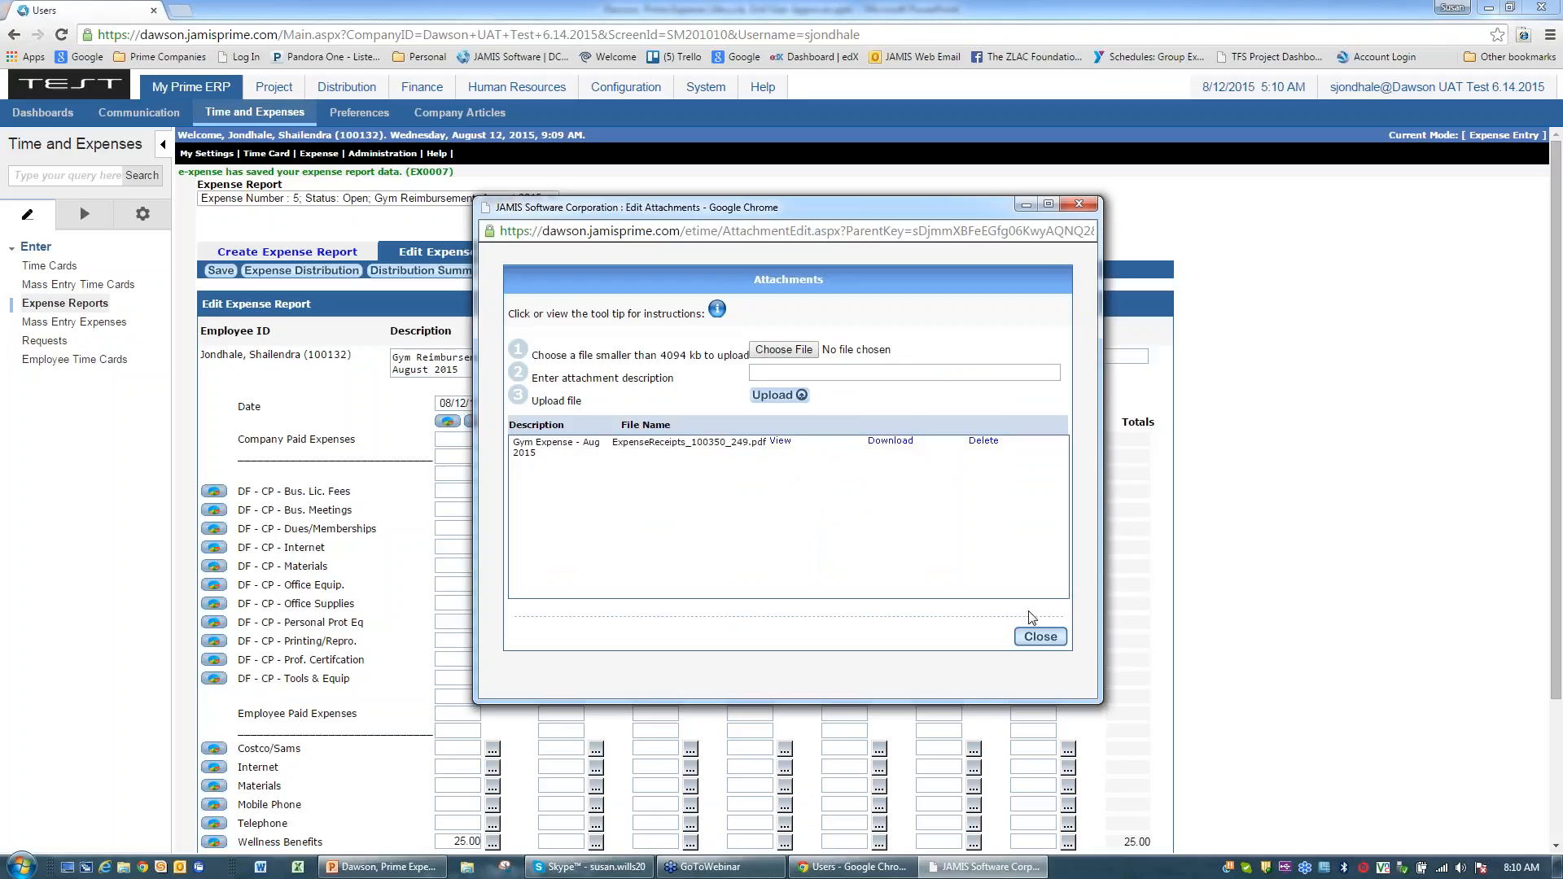
left_click(1040, 636)
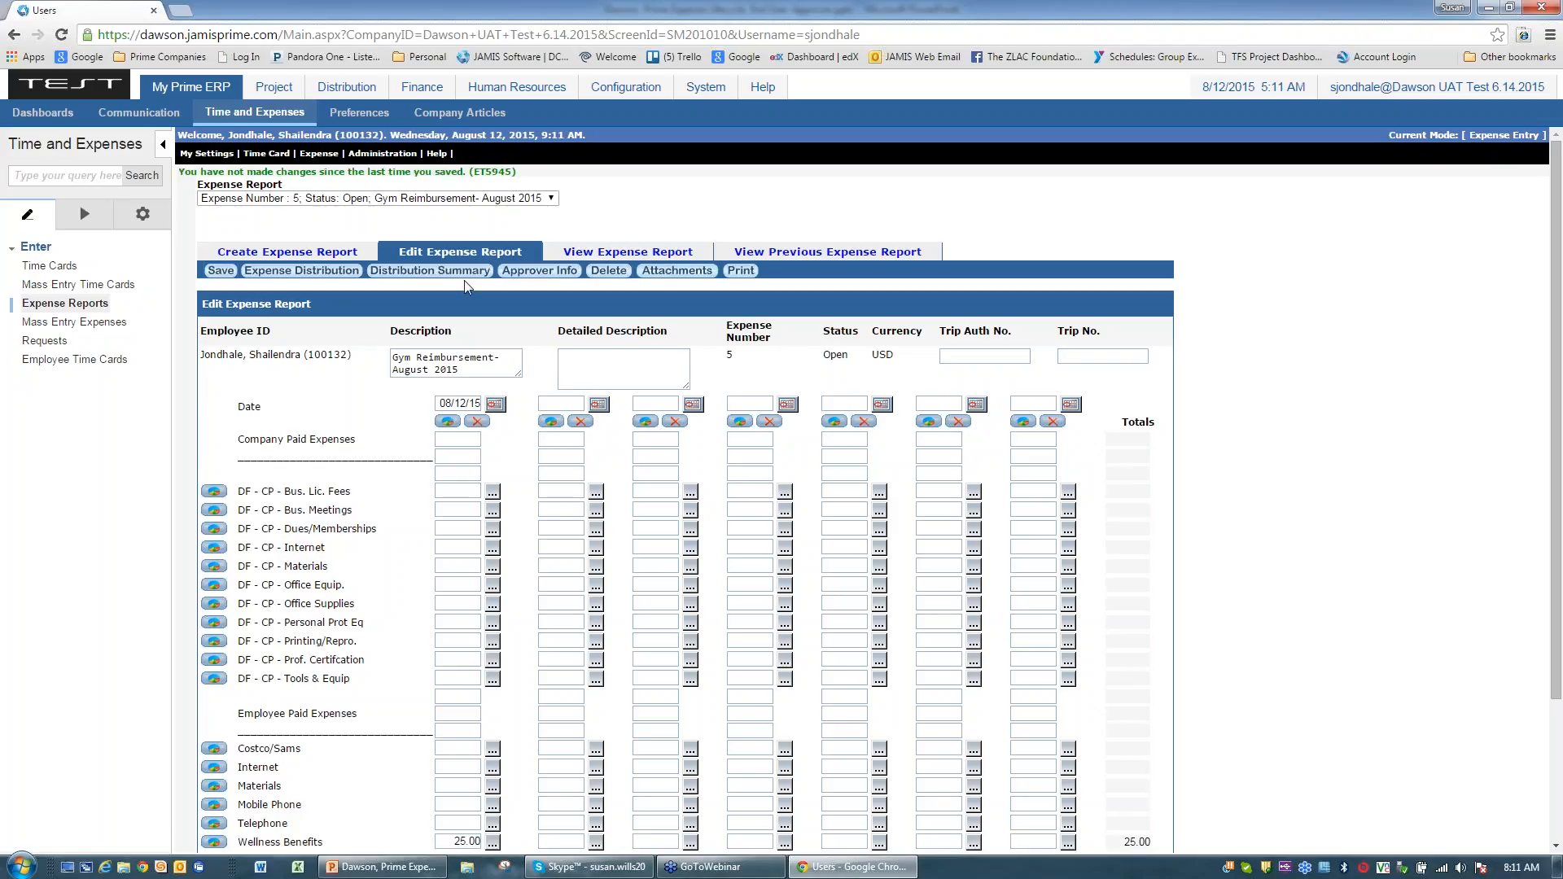
scroll(378, 424, "down", 1)
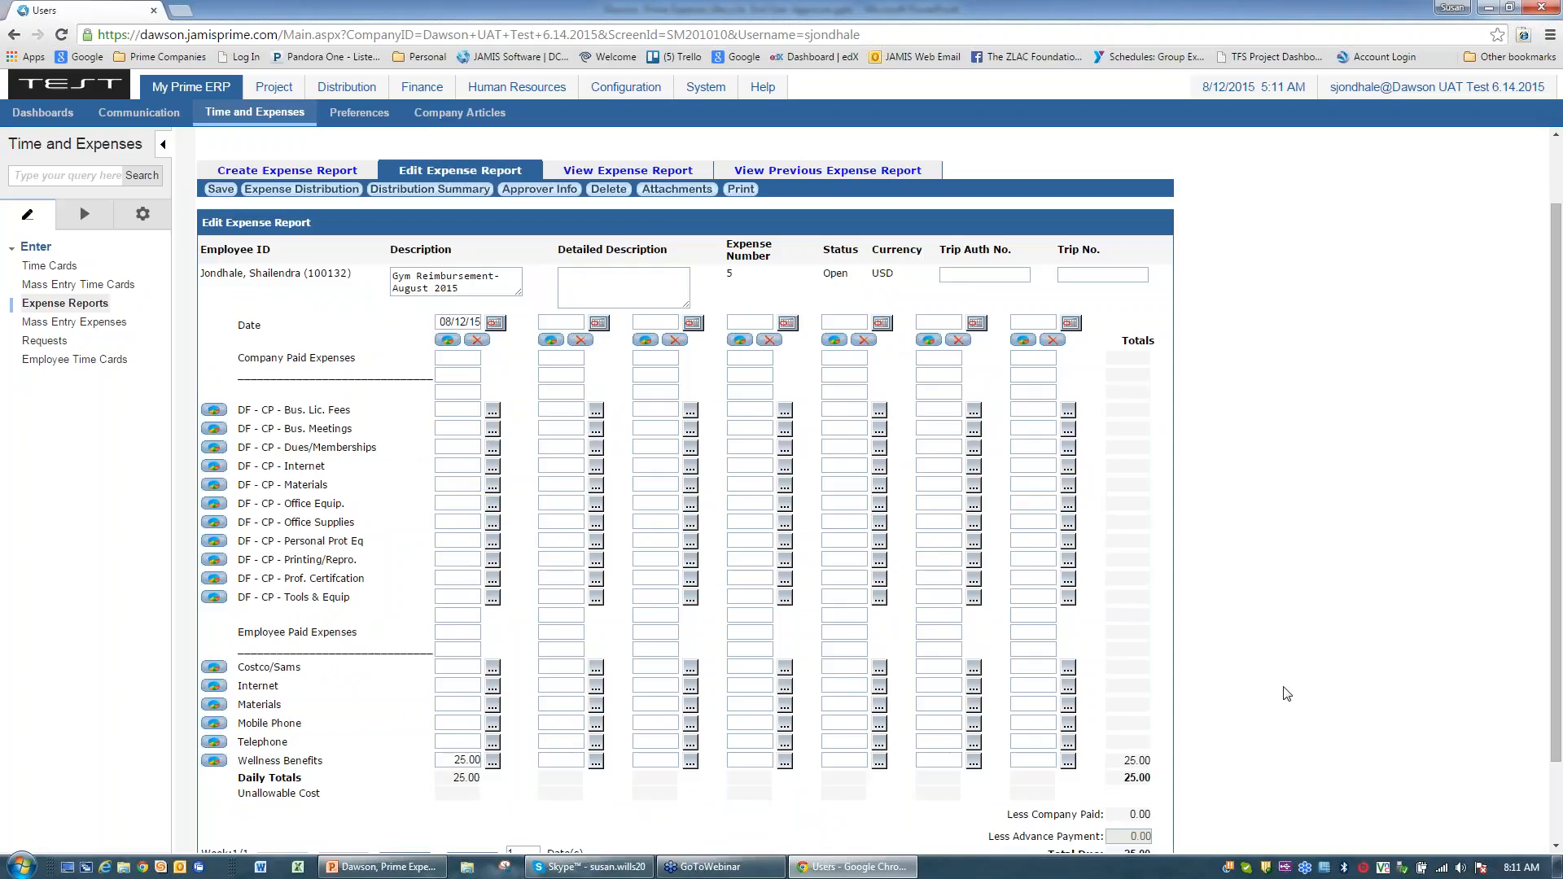
scroll(1287, 694, "up", 1)
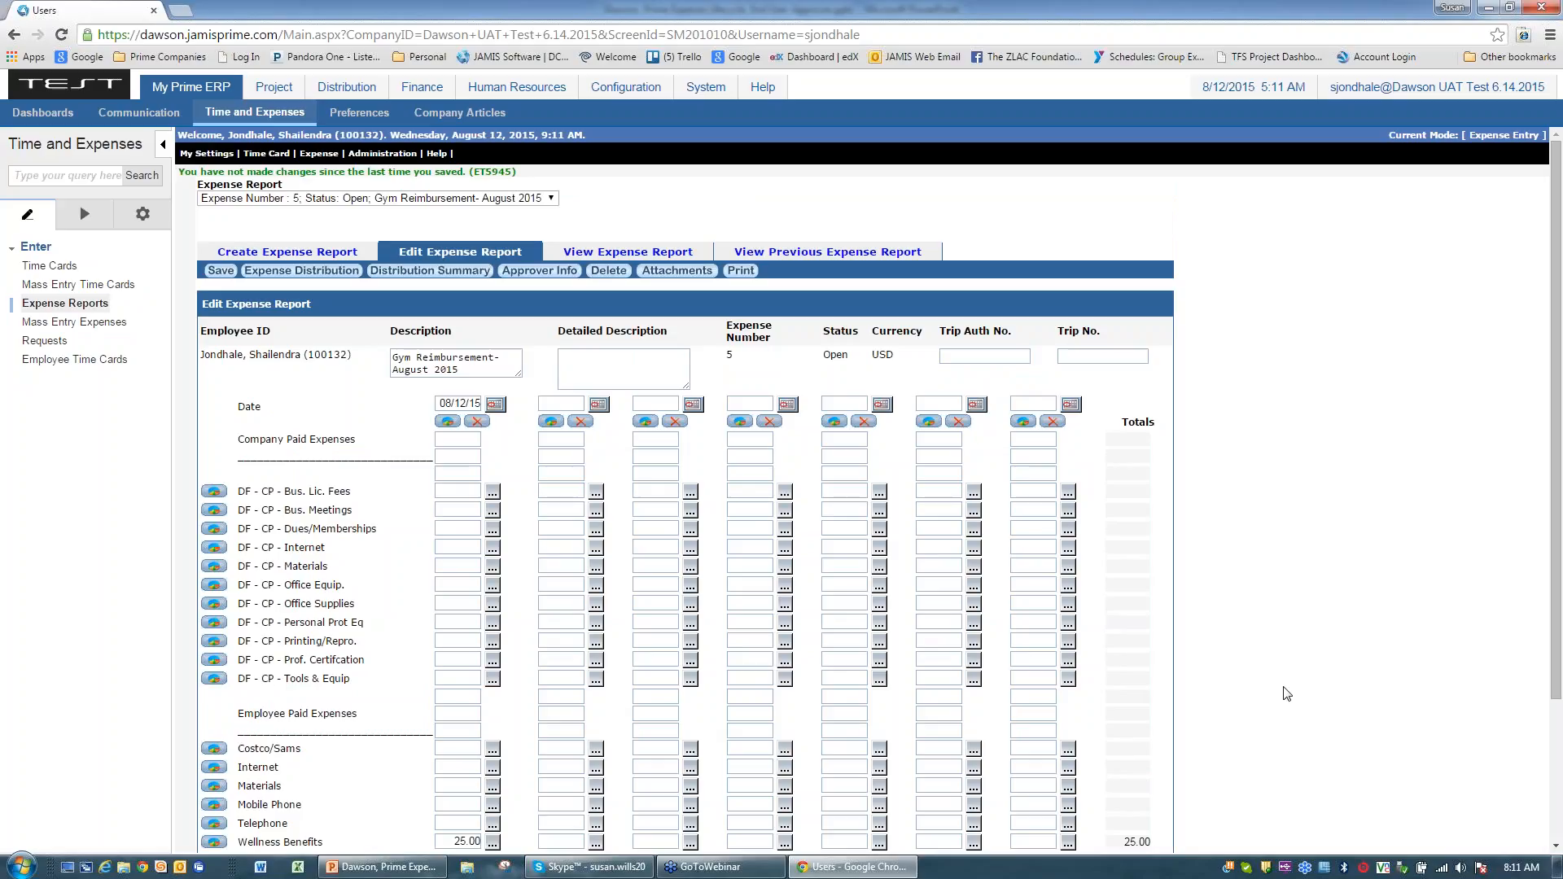
left_click(289, 277)
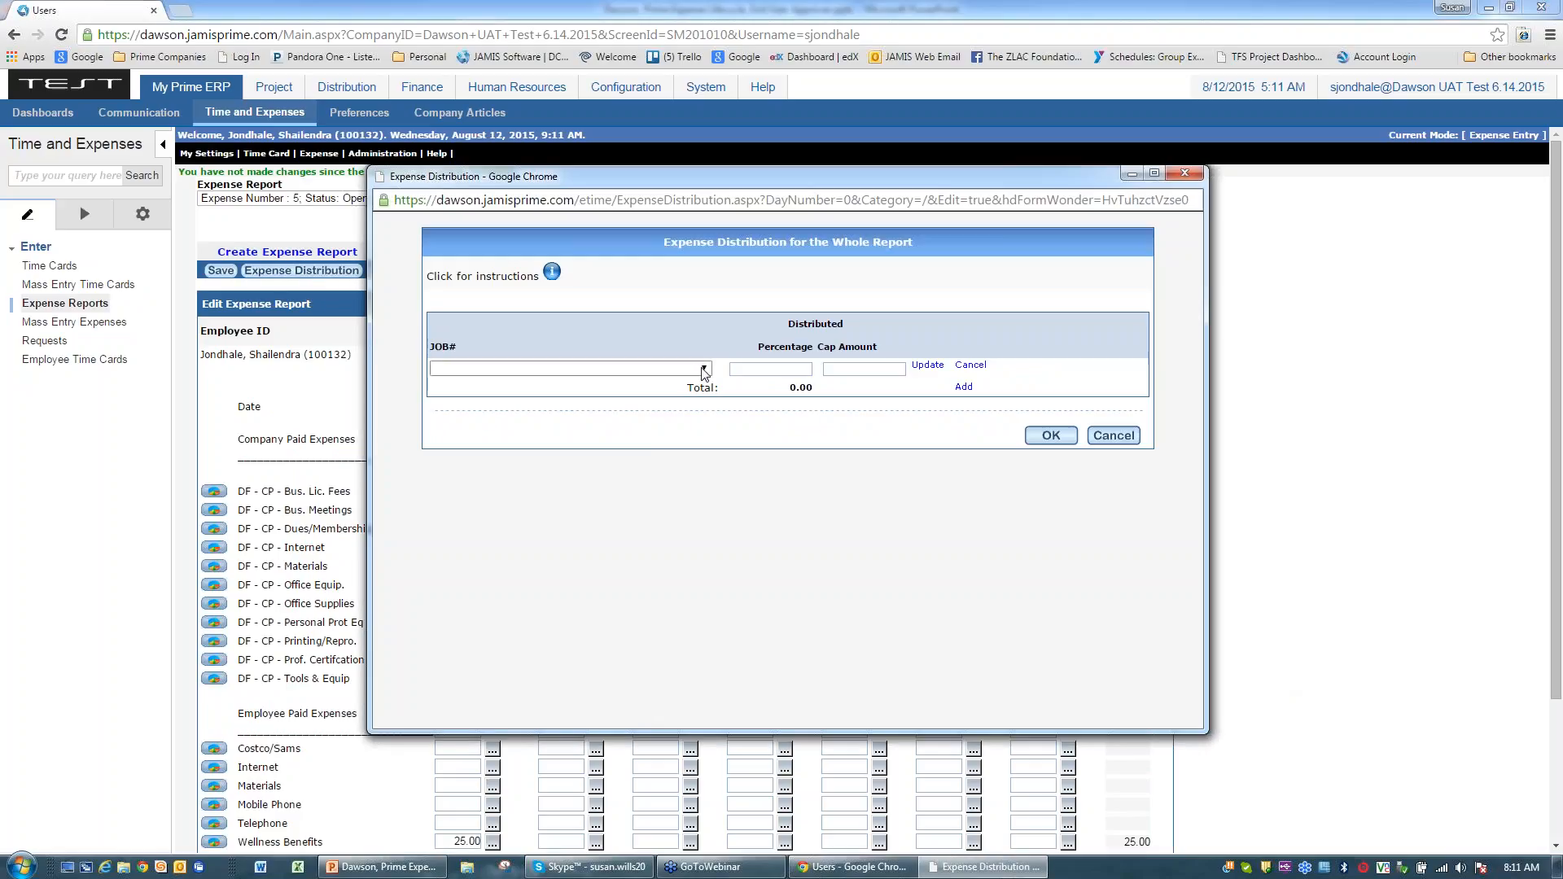
left_click(703, 370)
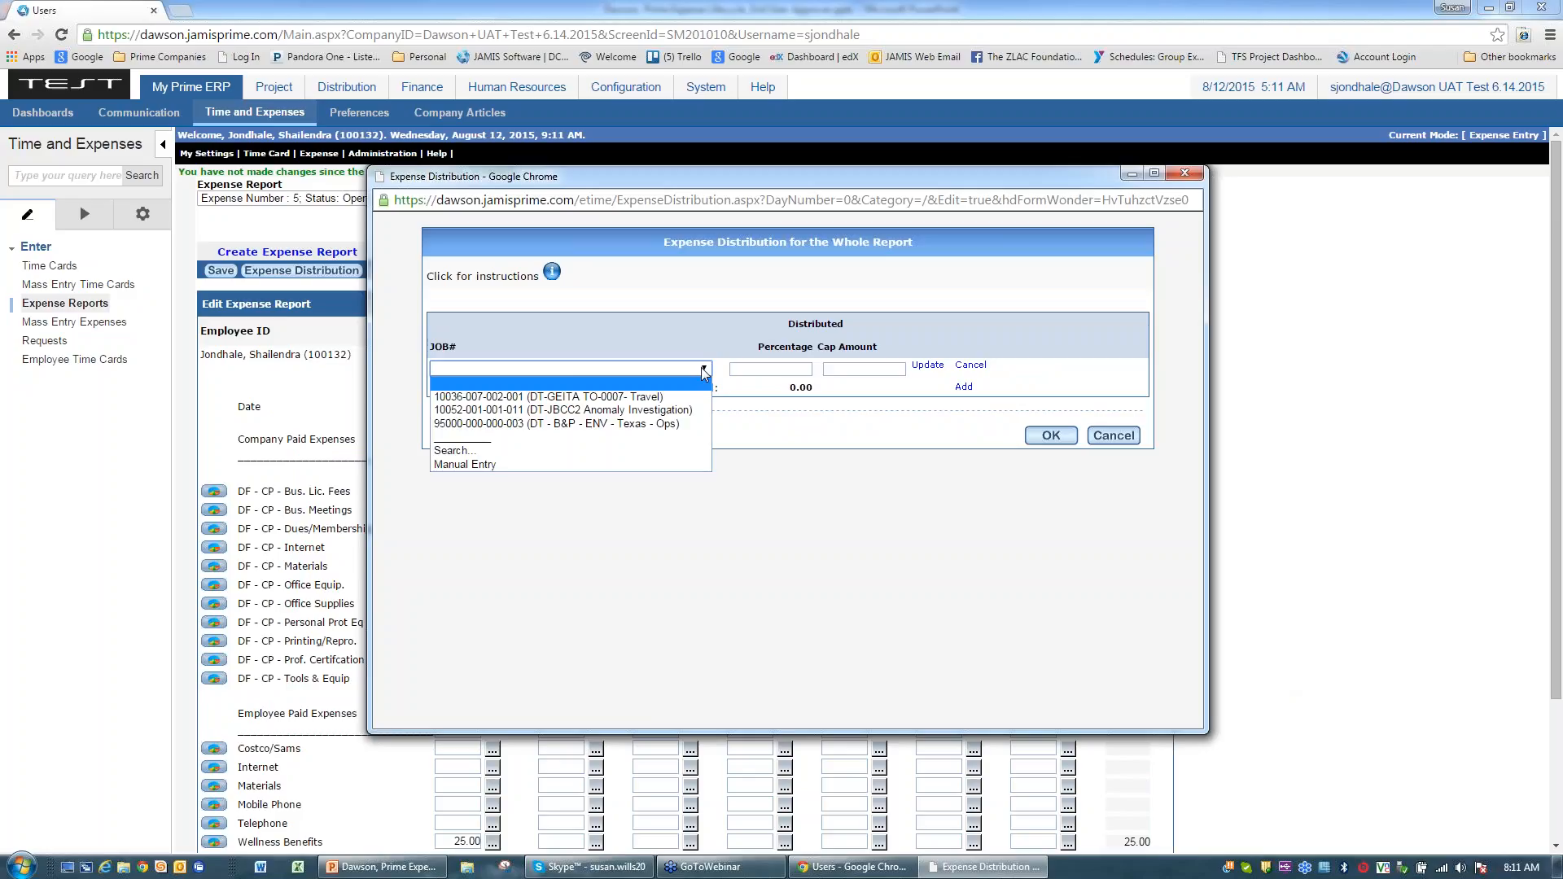
left_click(507, 425)
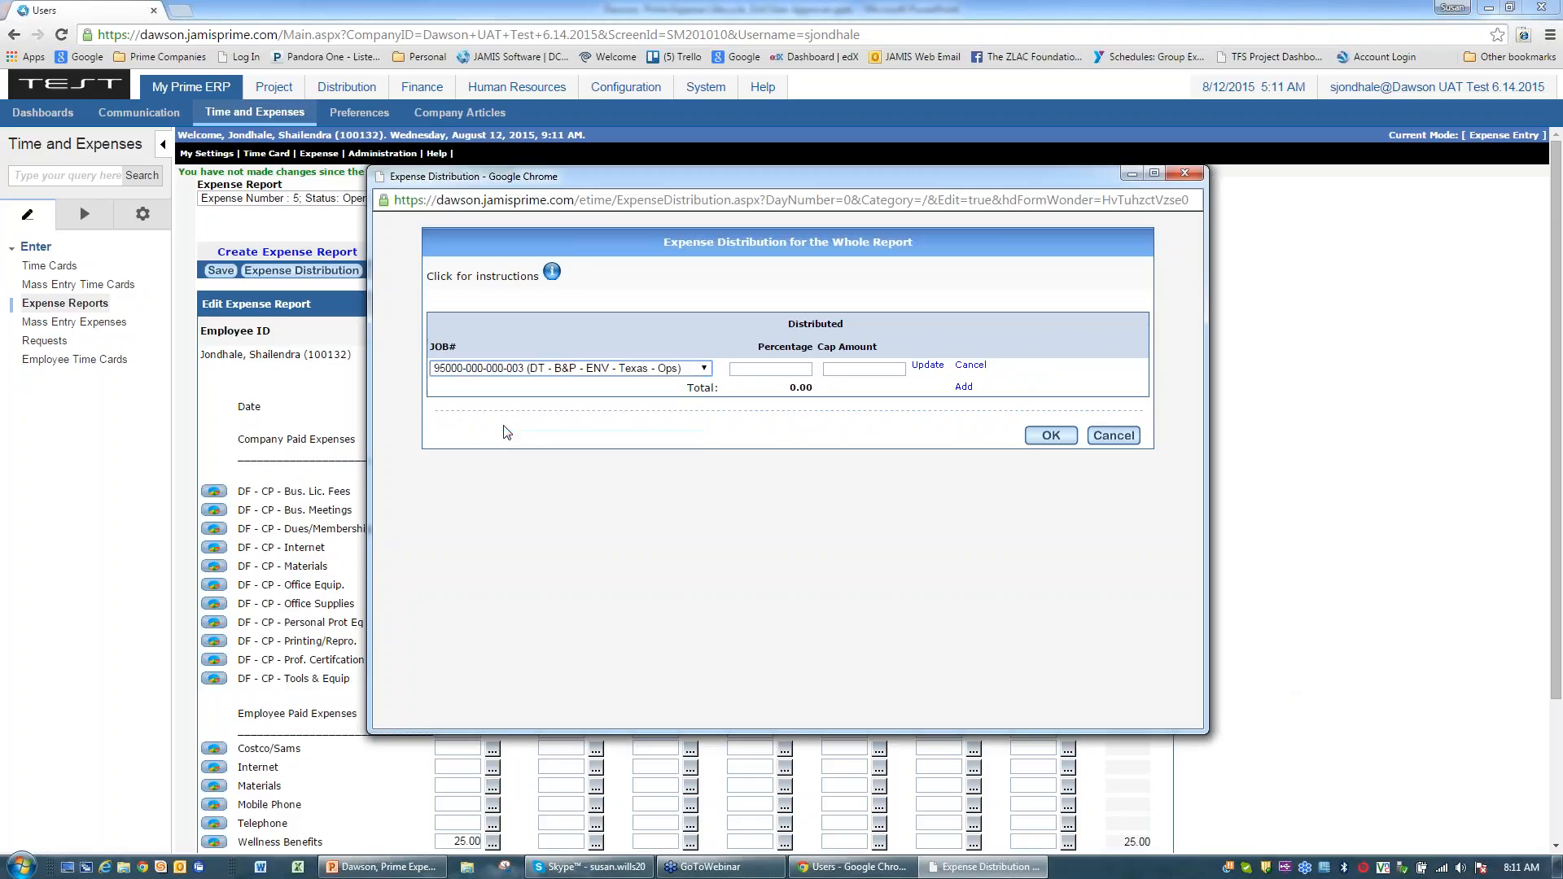
left_click(1073, 438)
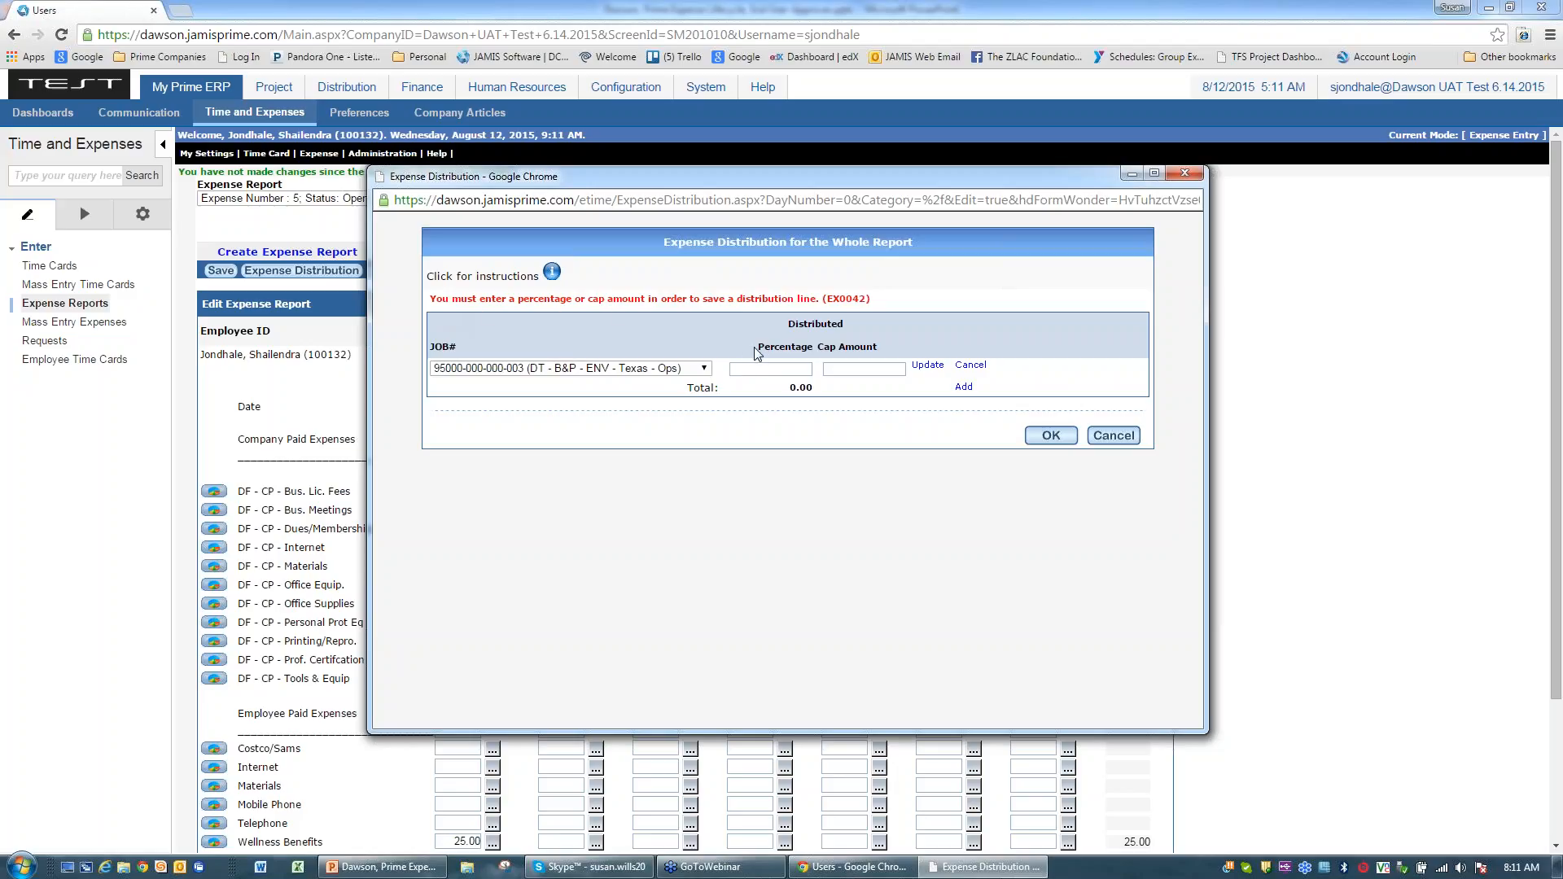
left_click(752, 367)
type("100")
left_click(1022, 368)
left_click(964, 388)
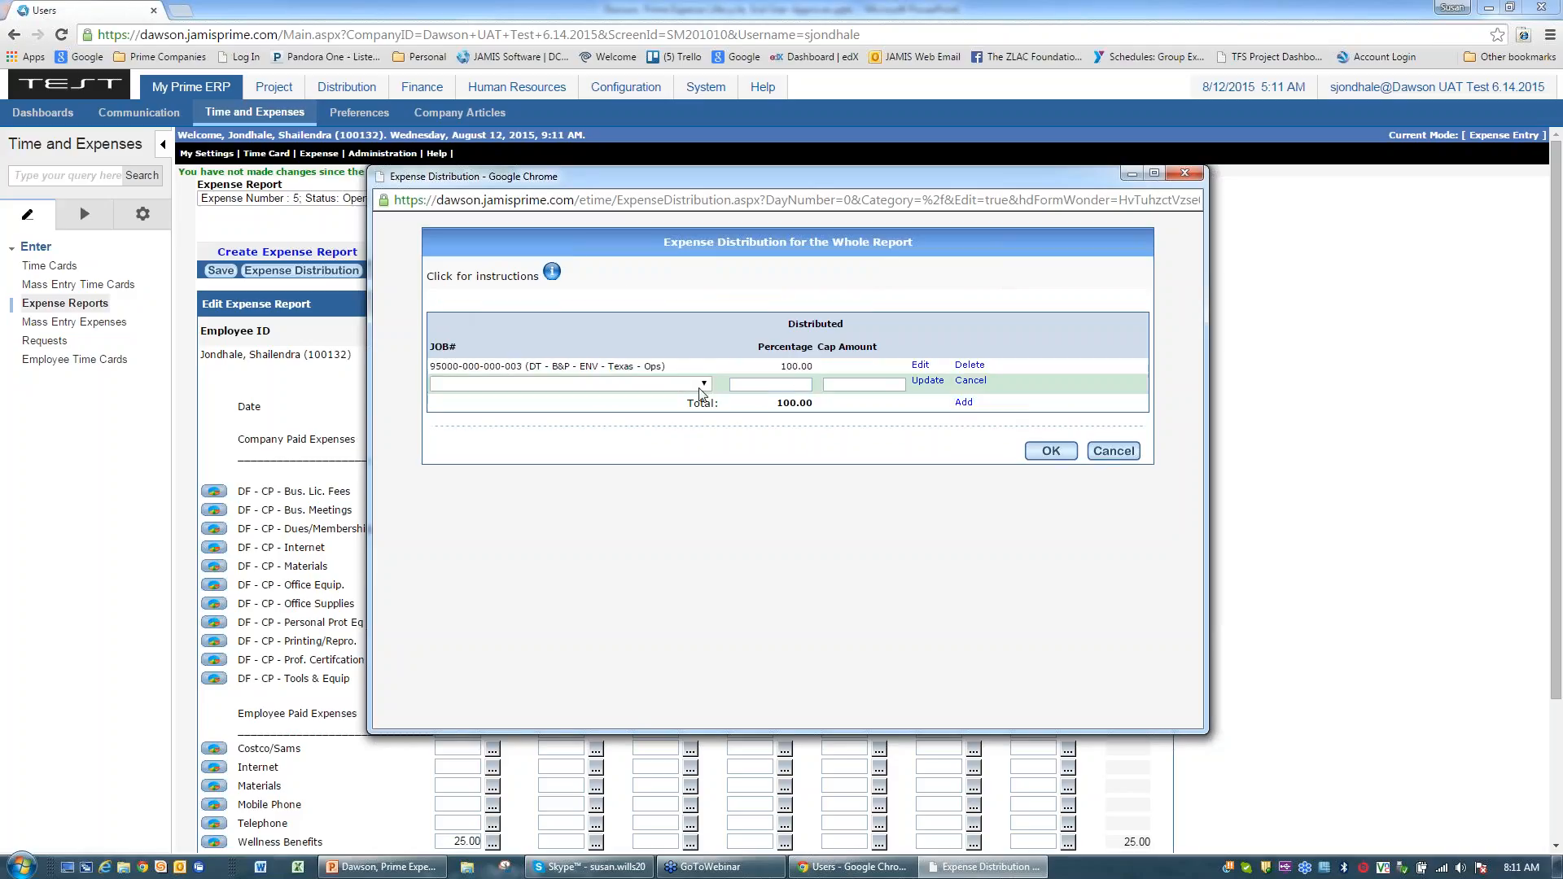
left_click(608, 384)
left_click(551, 411)
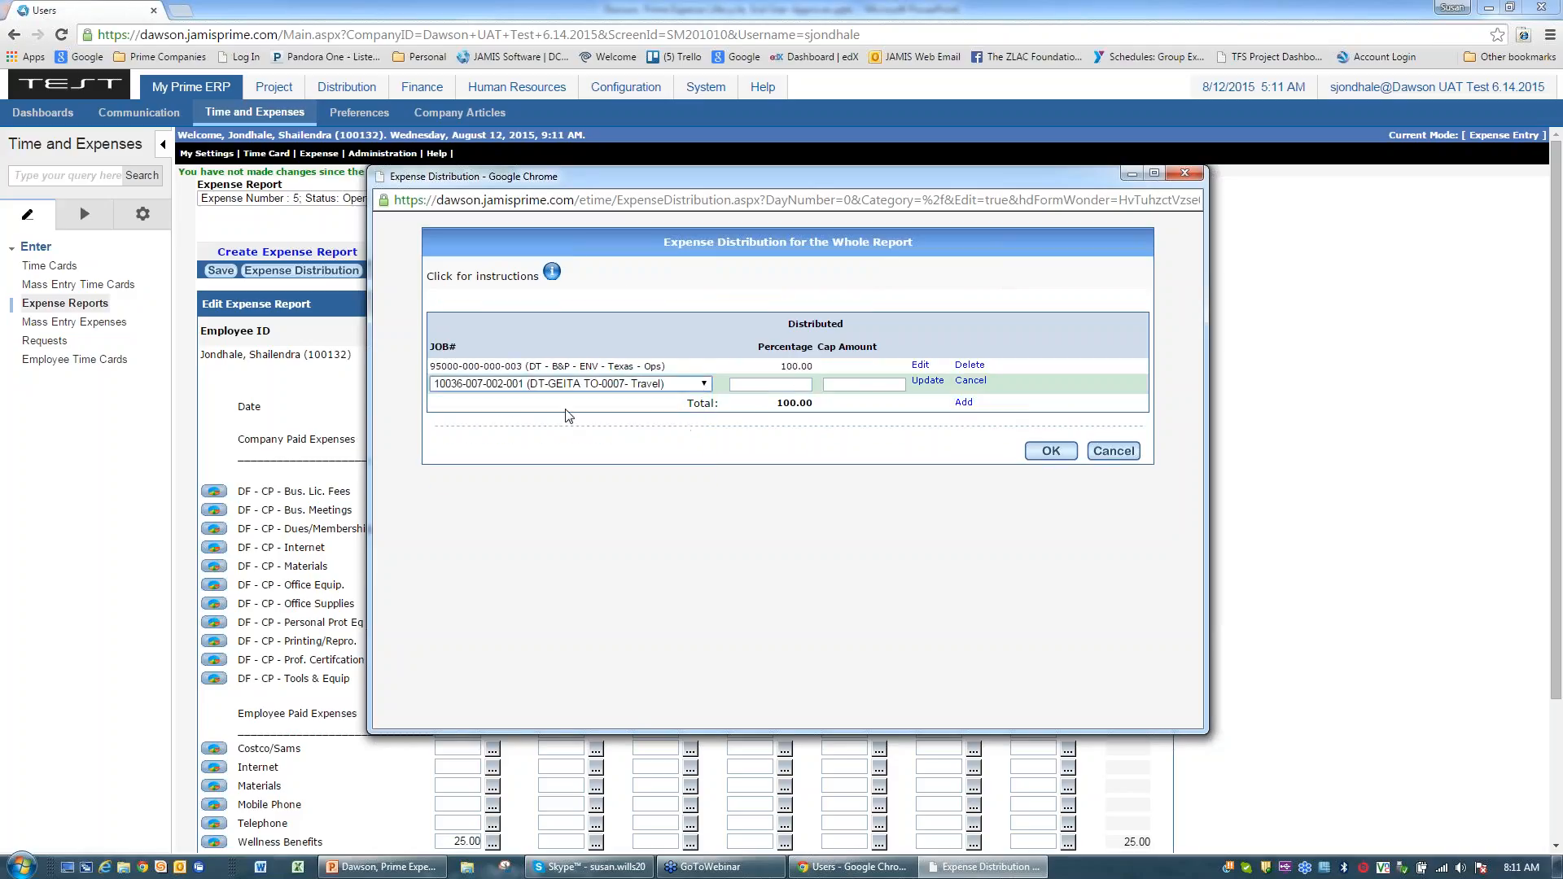
left_click(774, 385)
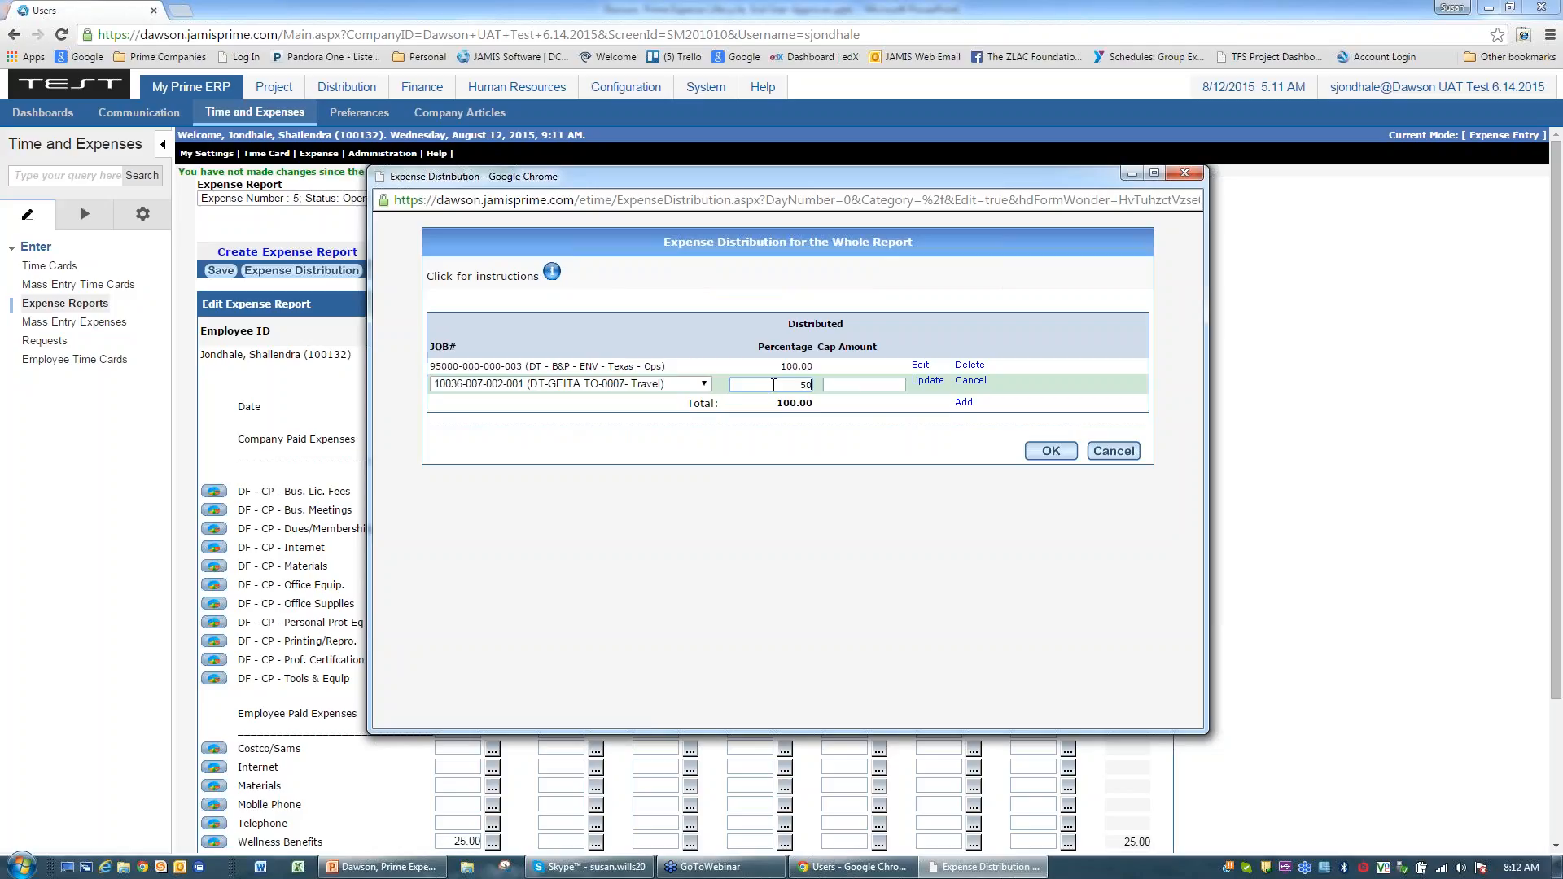
key("BackSpace")
key("BackSpace")
left_click(971, 382)
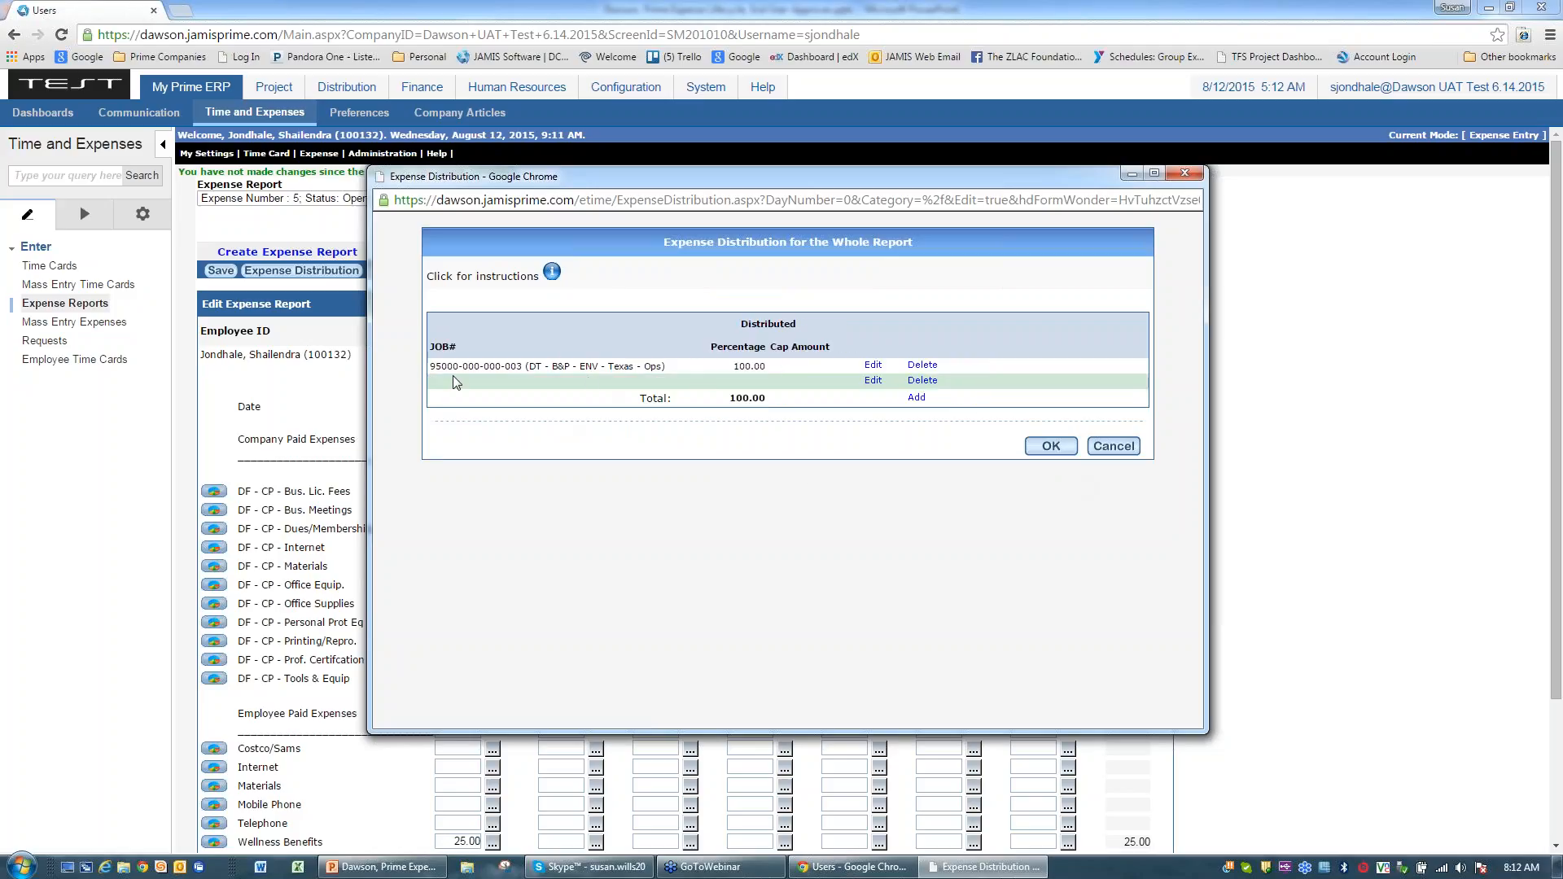
left_click(1051, 446)
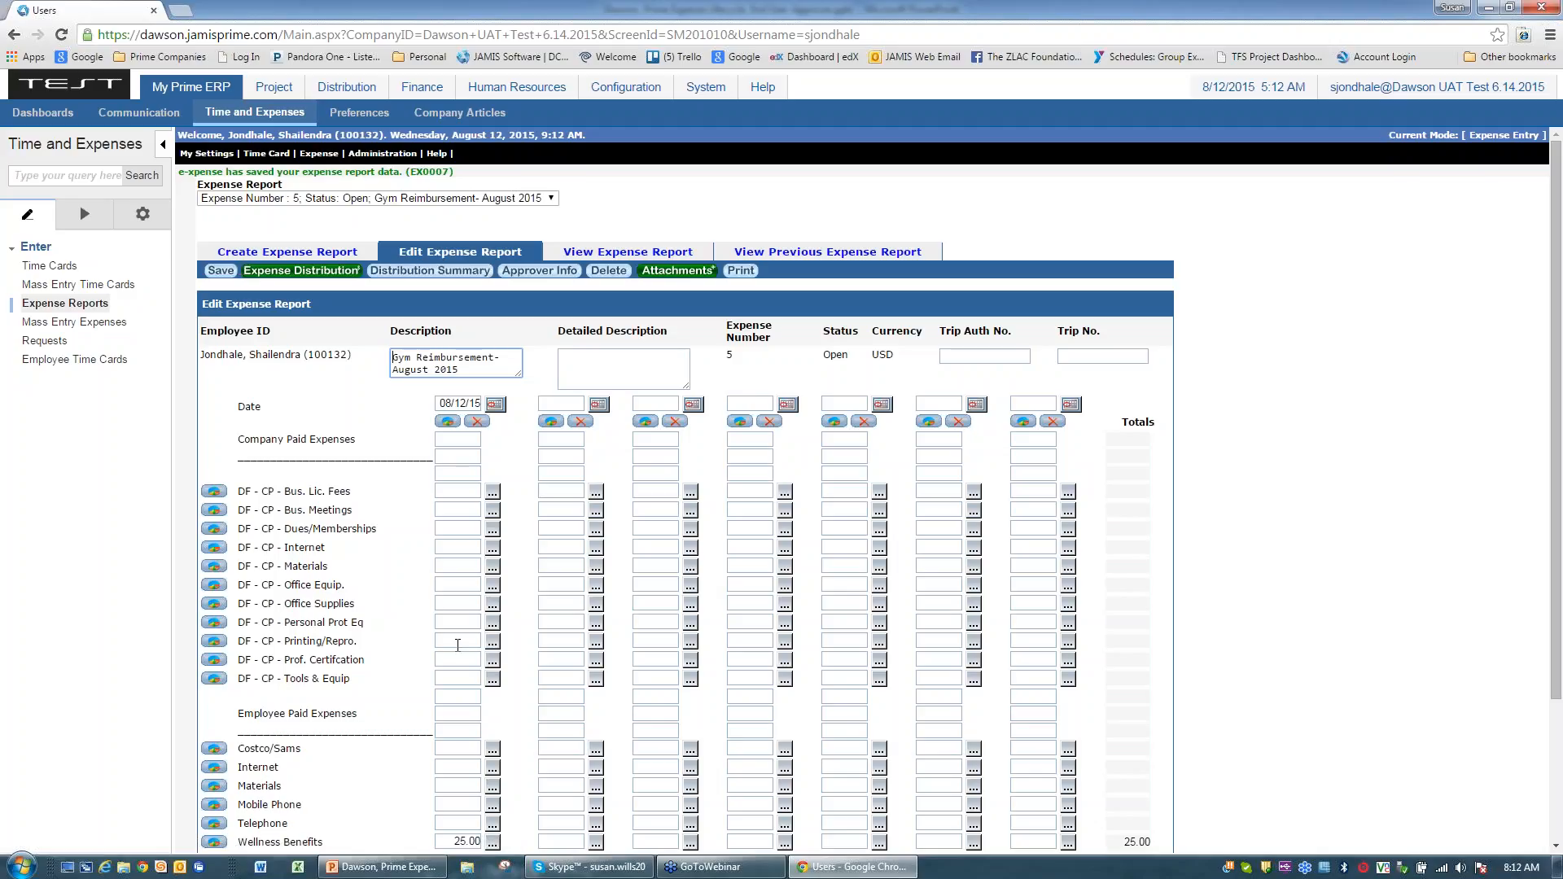
left_click(417, 274)
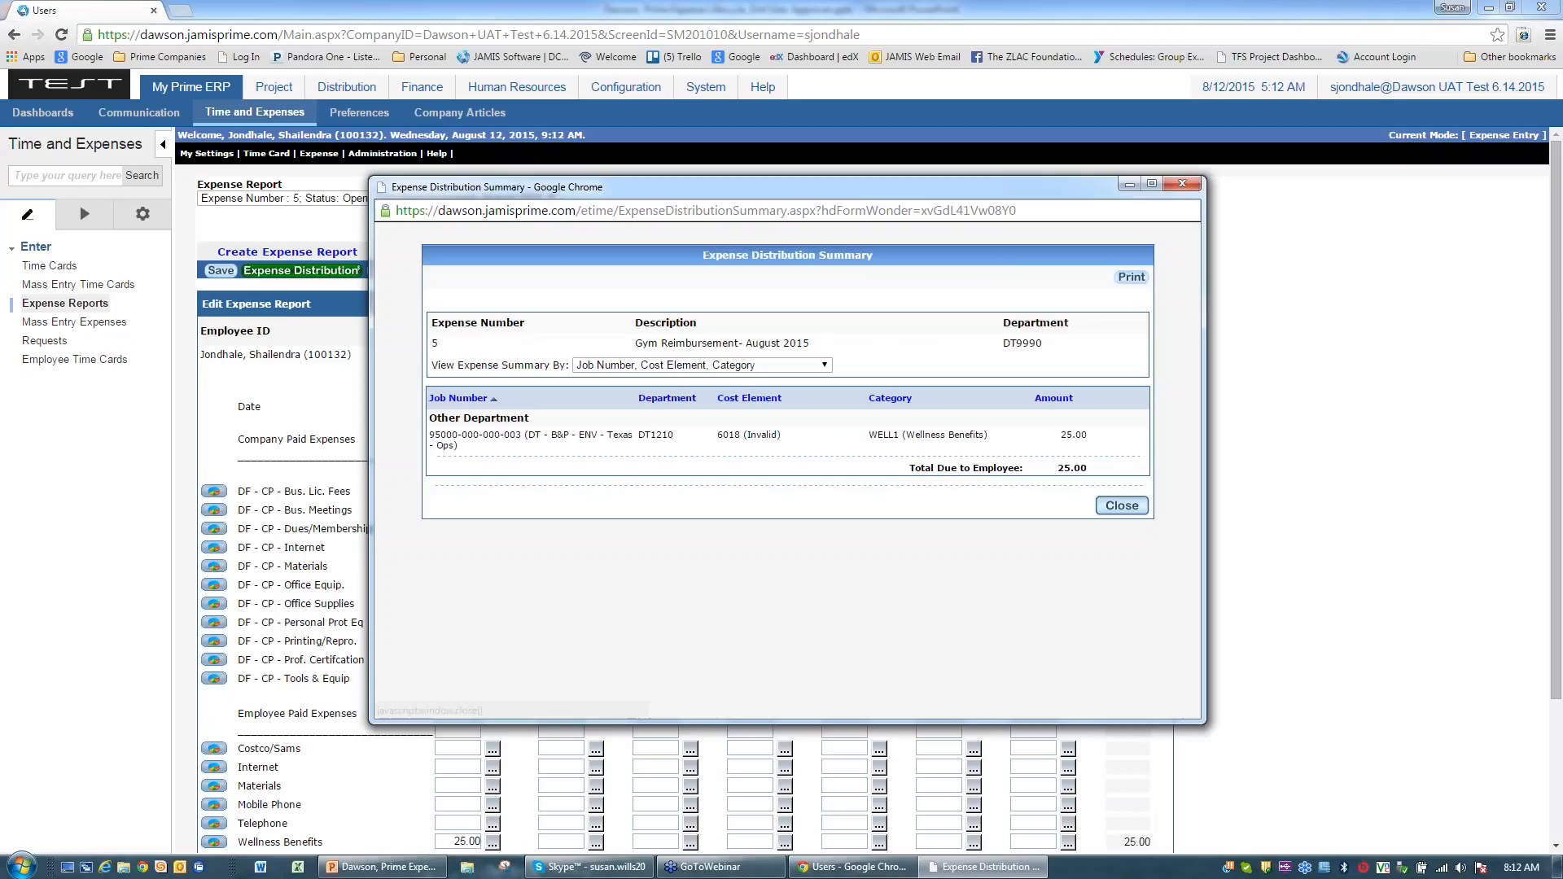
left_click(1122, 506)
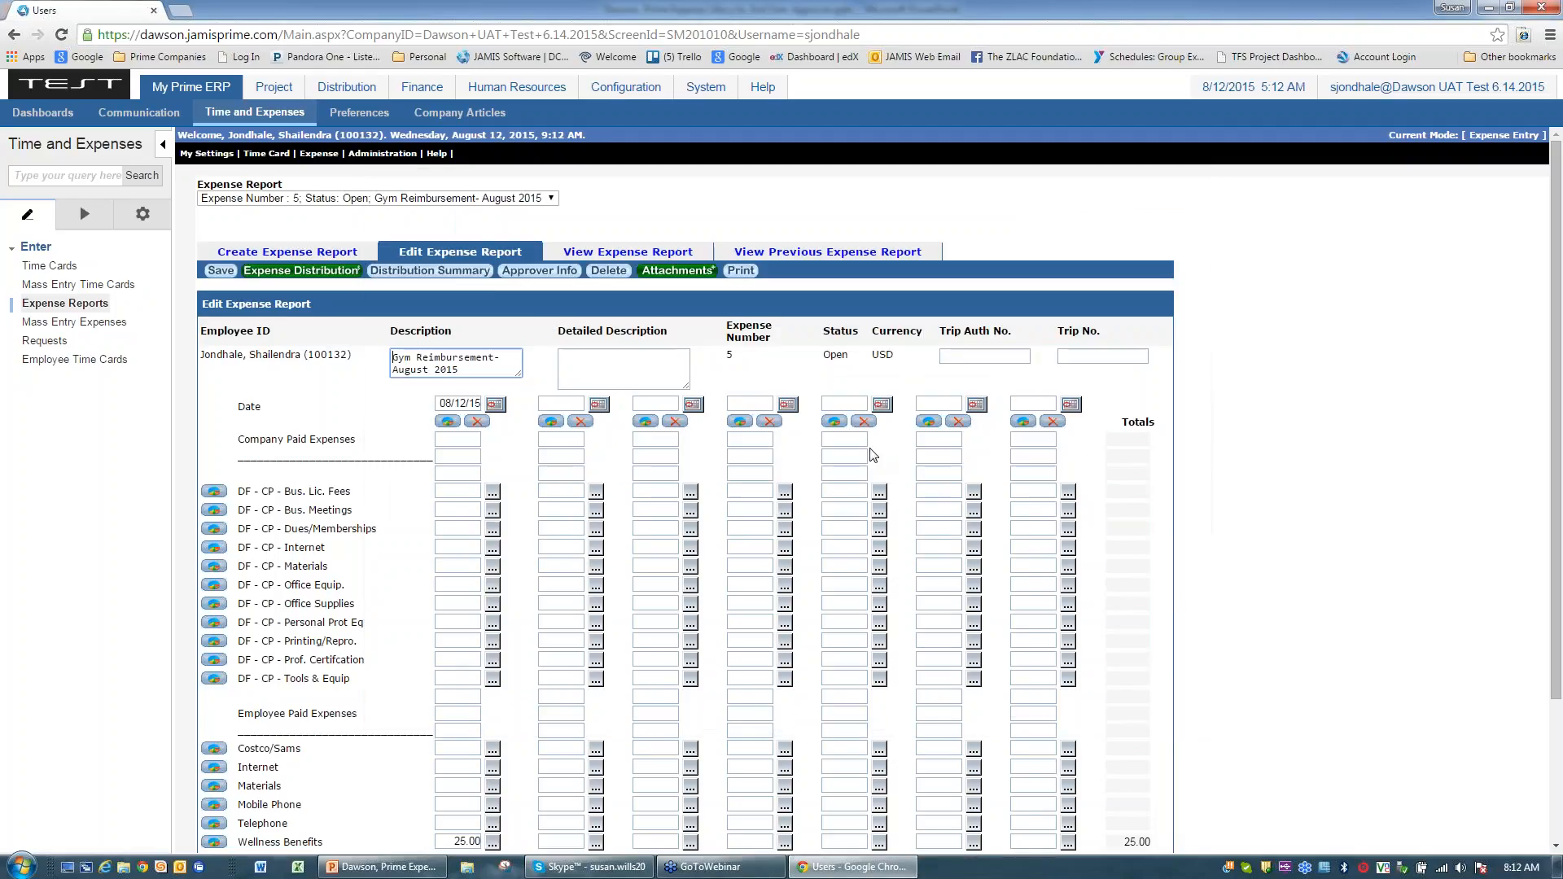
left_click(524, 272)
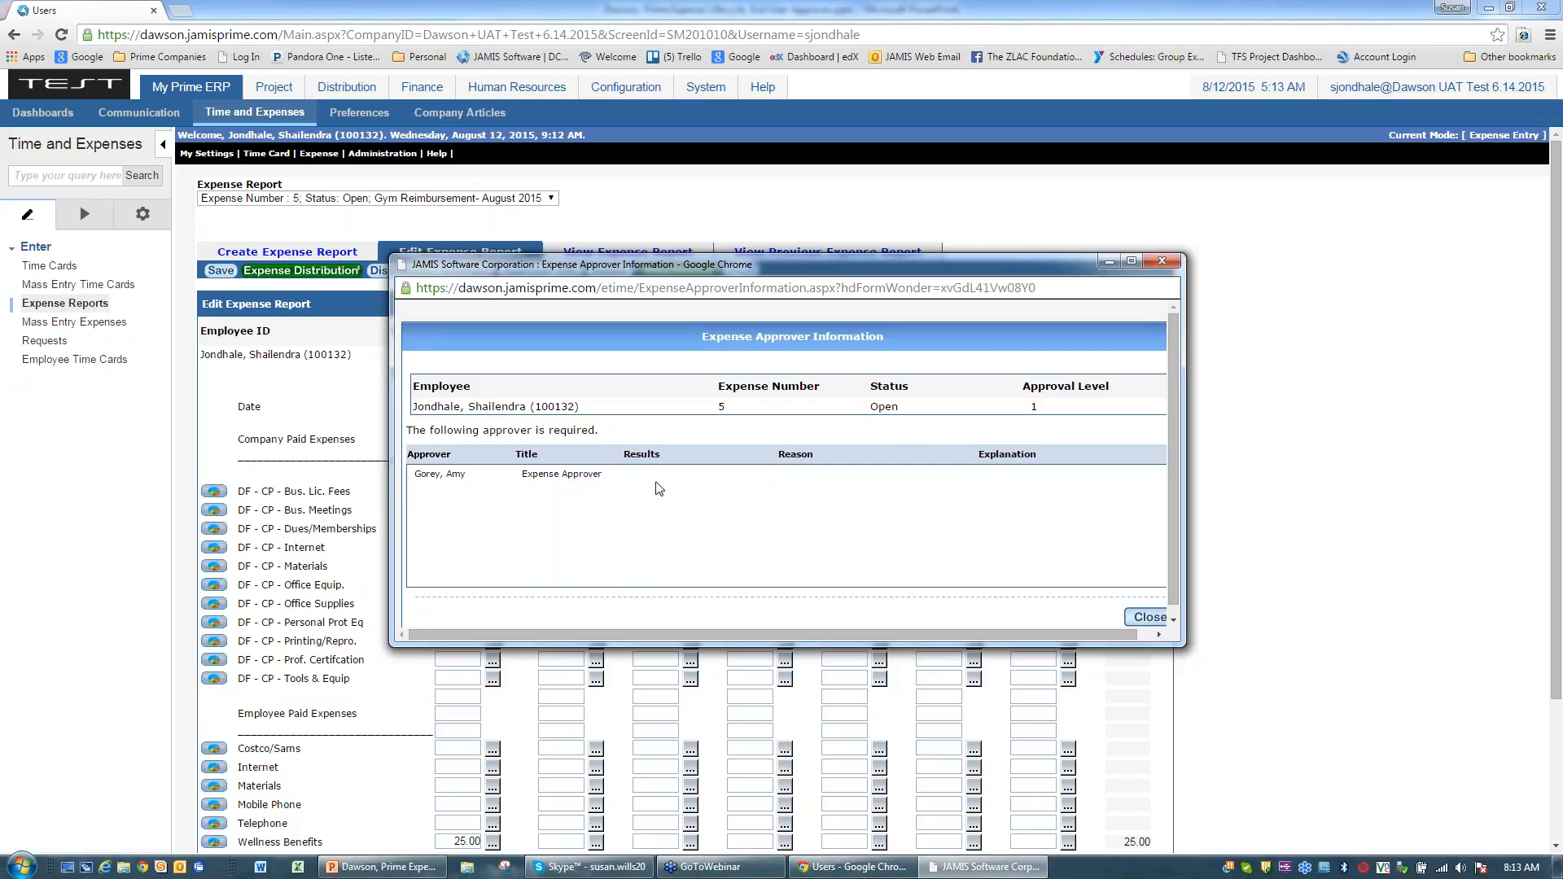
left_click(1145, 616)
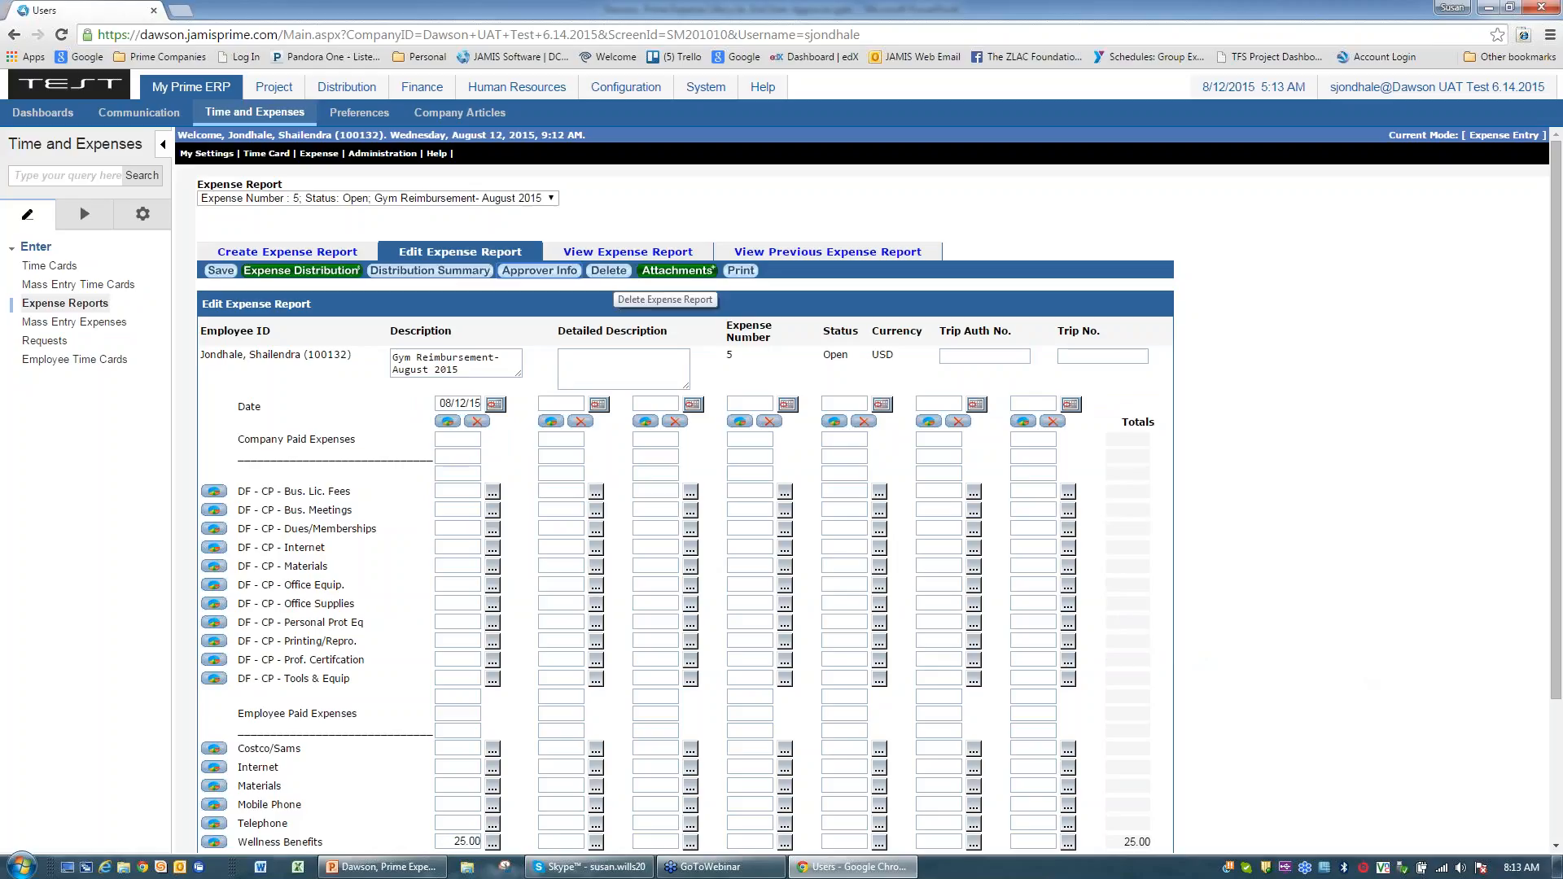
left_click(670, 272)
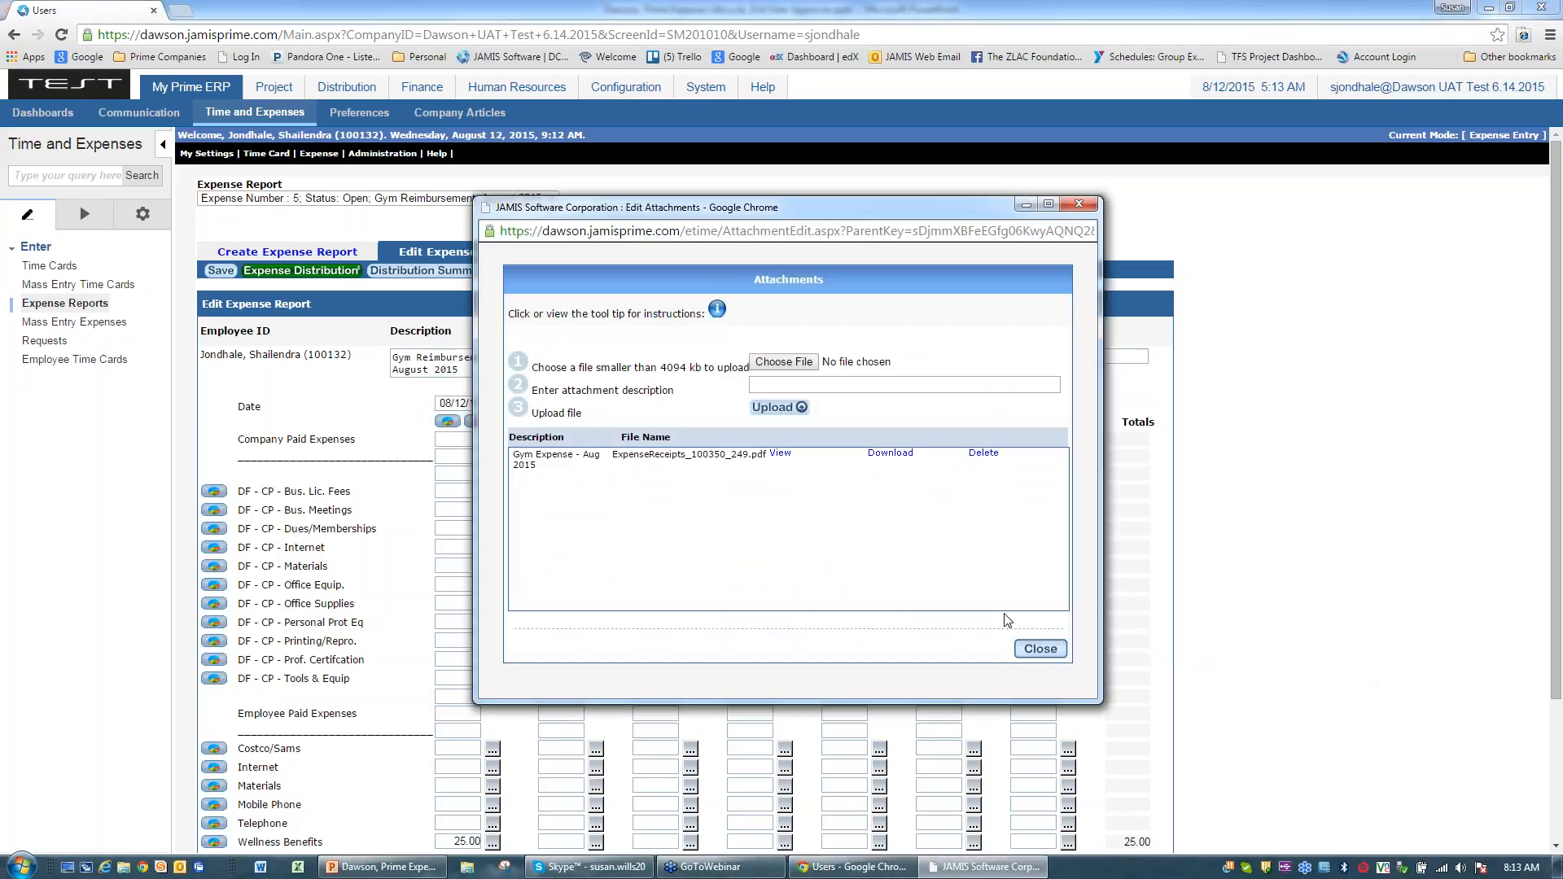
left_click(1040, 649)
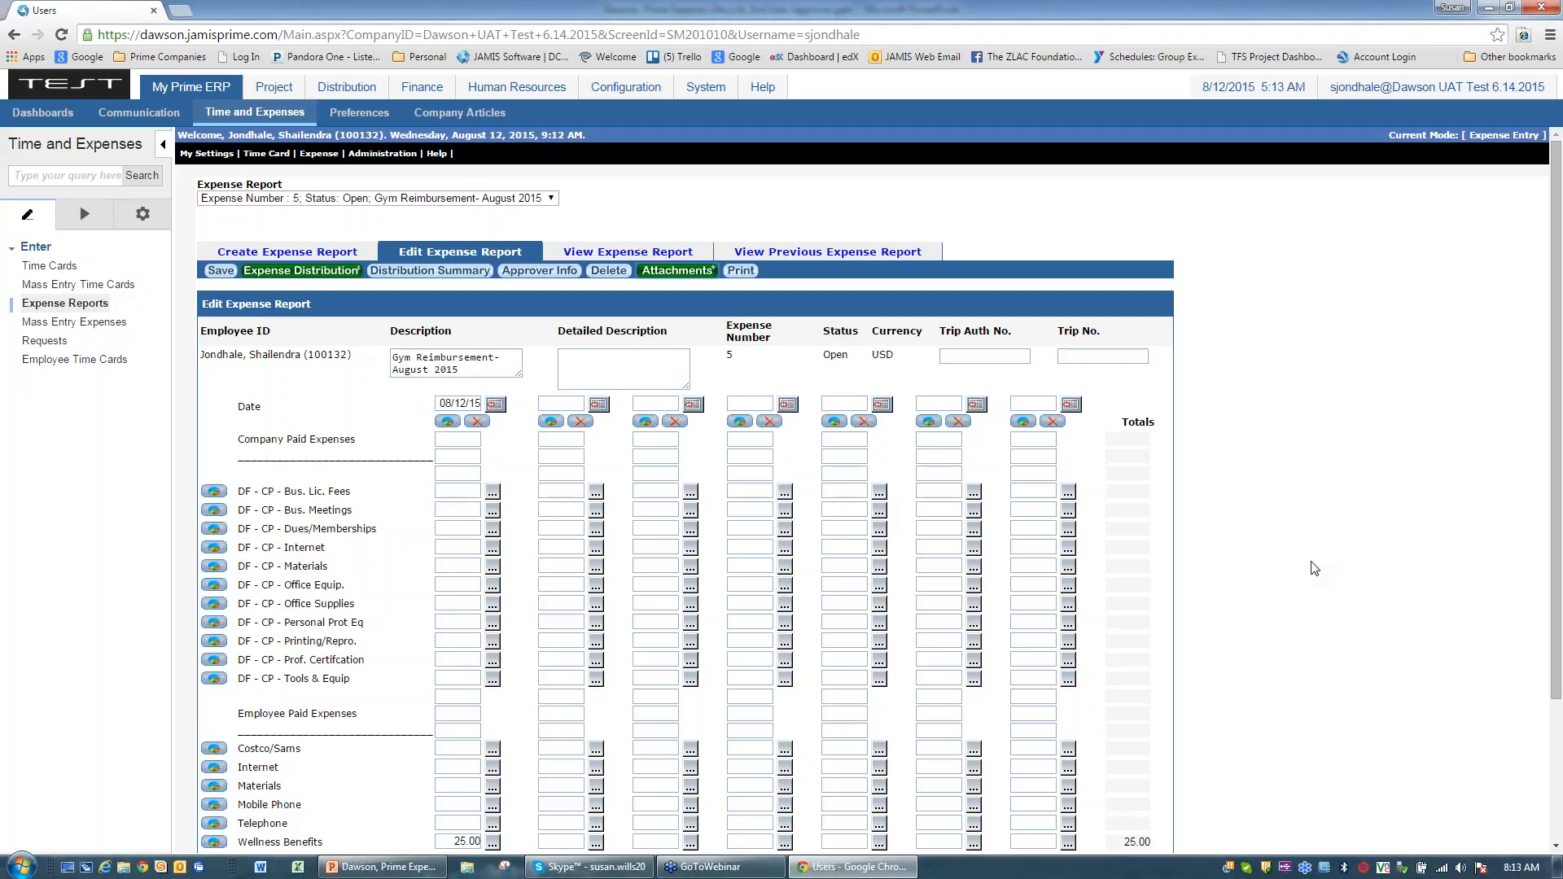
Step: Open the printable view of report 5 and scroll through its two-page preview
left_click(741, 272)
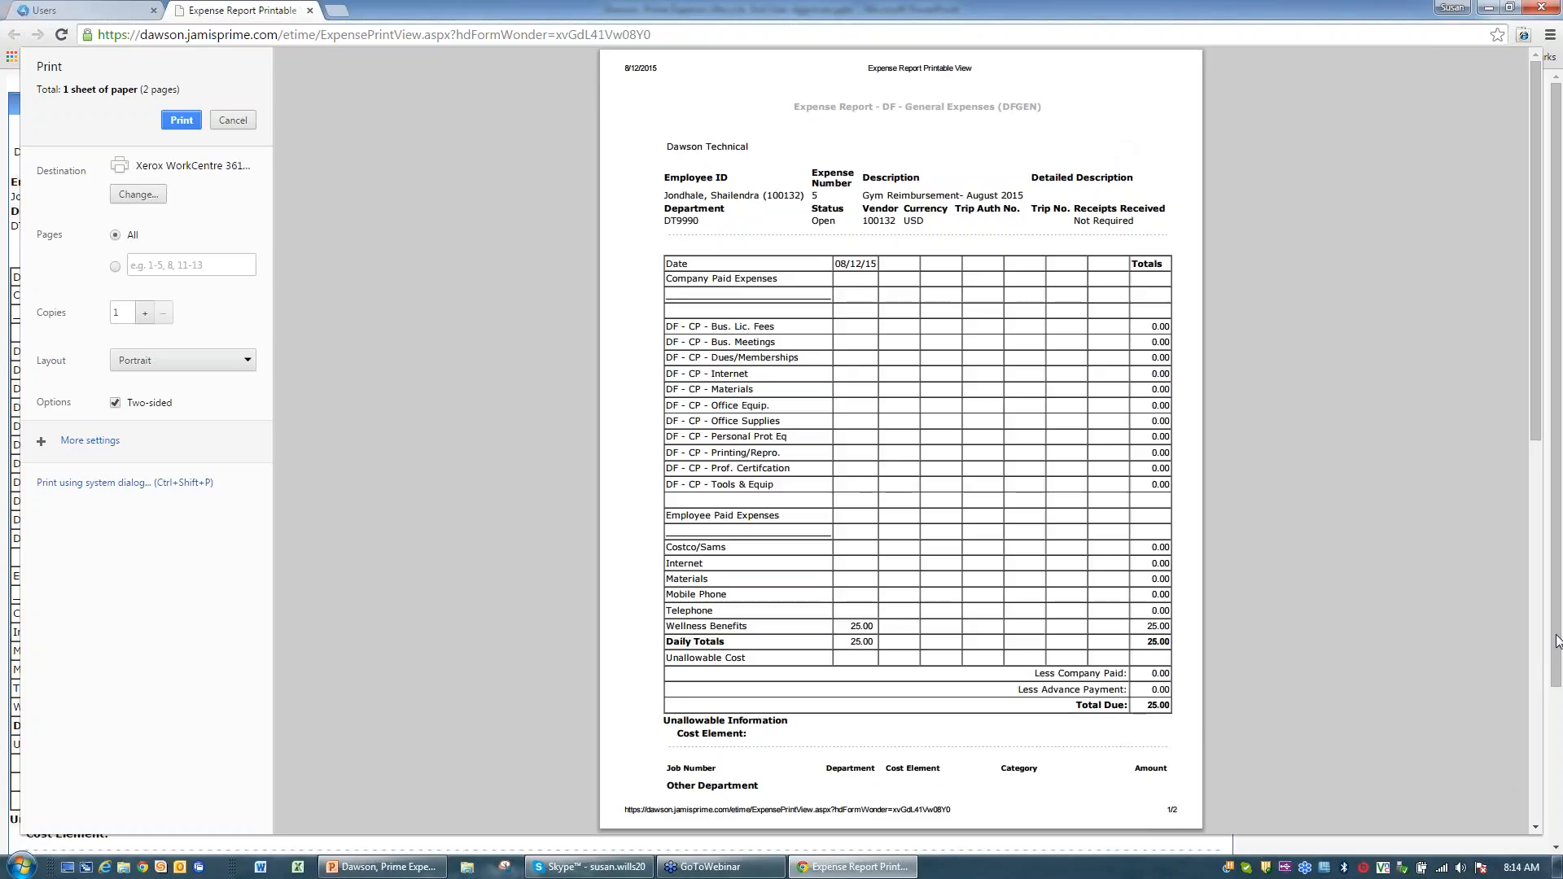
left_click_drag(1539, 421, 1536, 662)
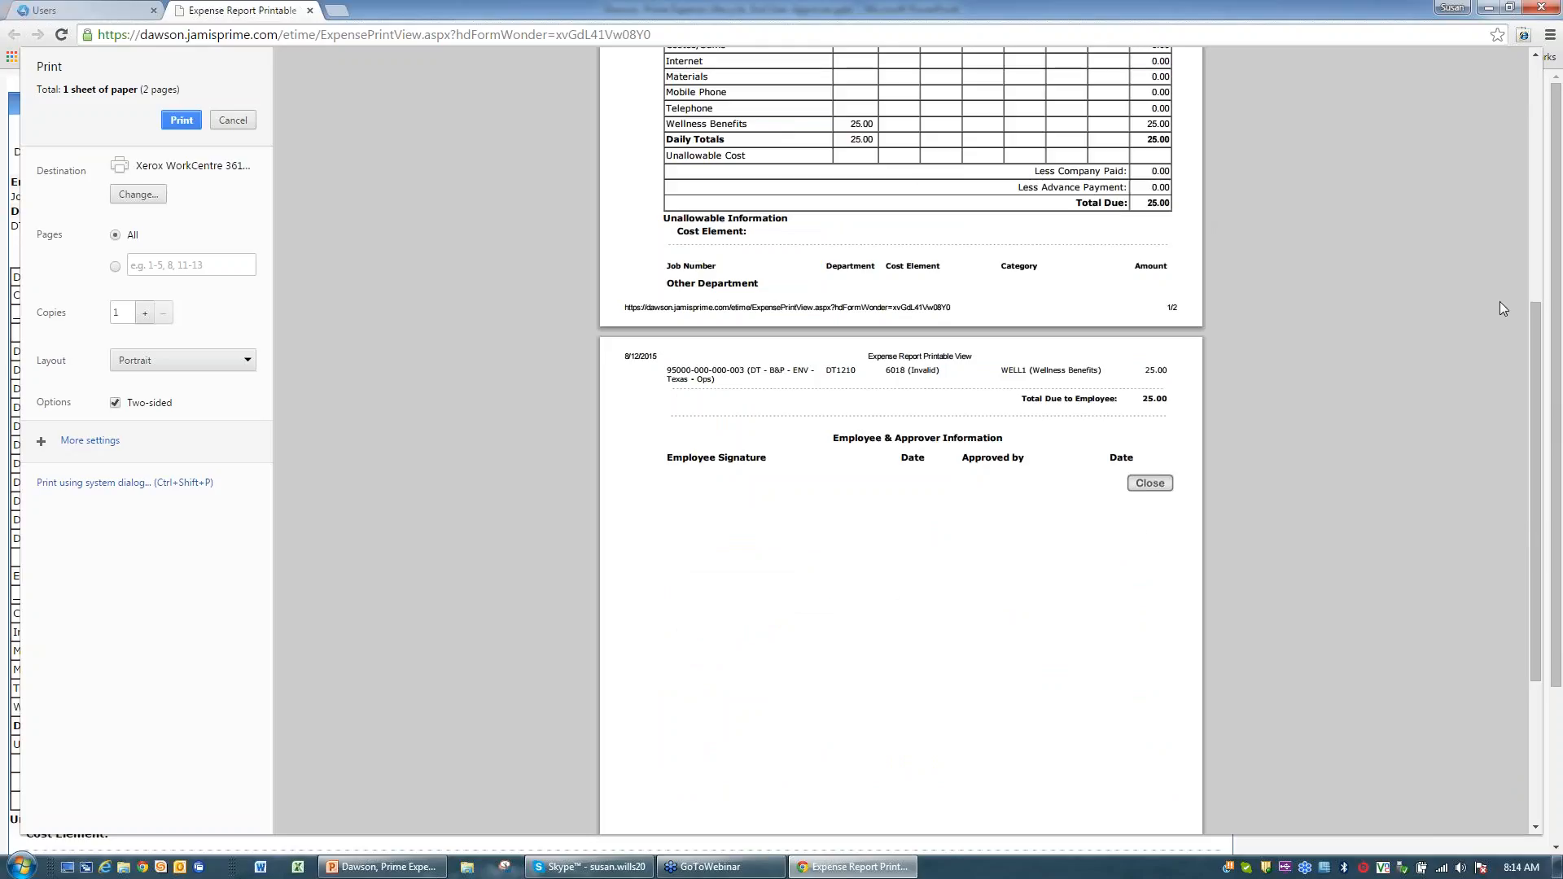
Step: Close the printable view and submit the 'Gym Reimbursement- August 2015' report
left_click(310, 11)
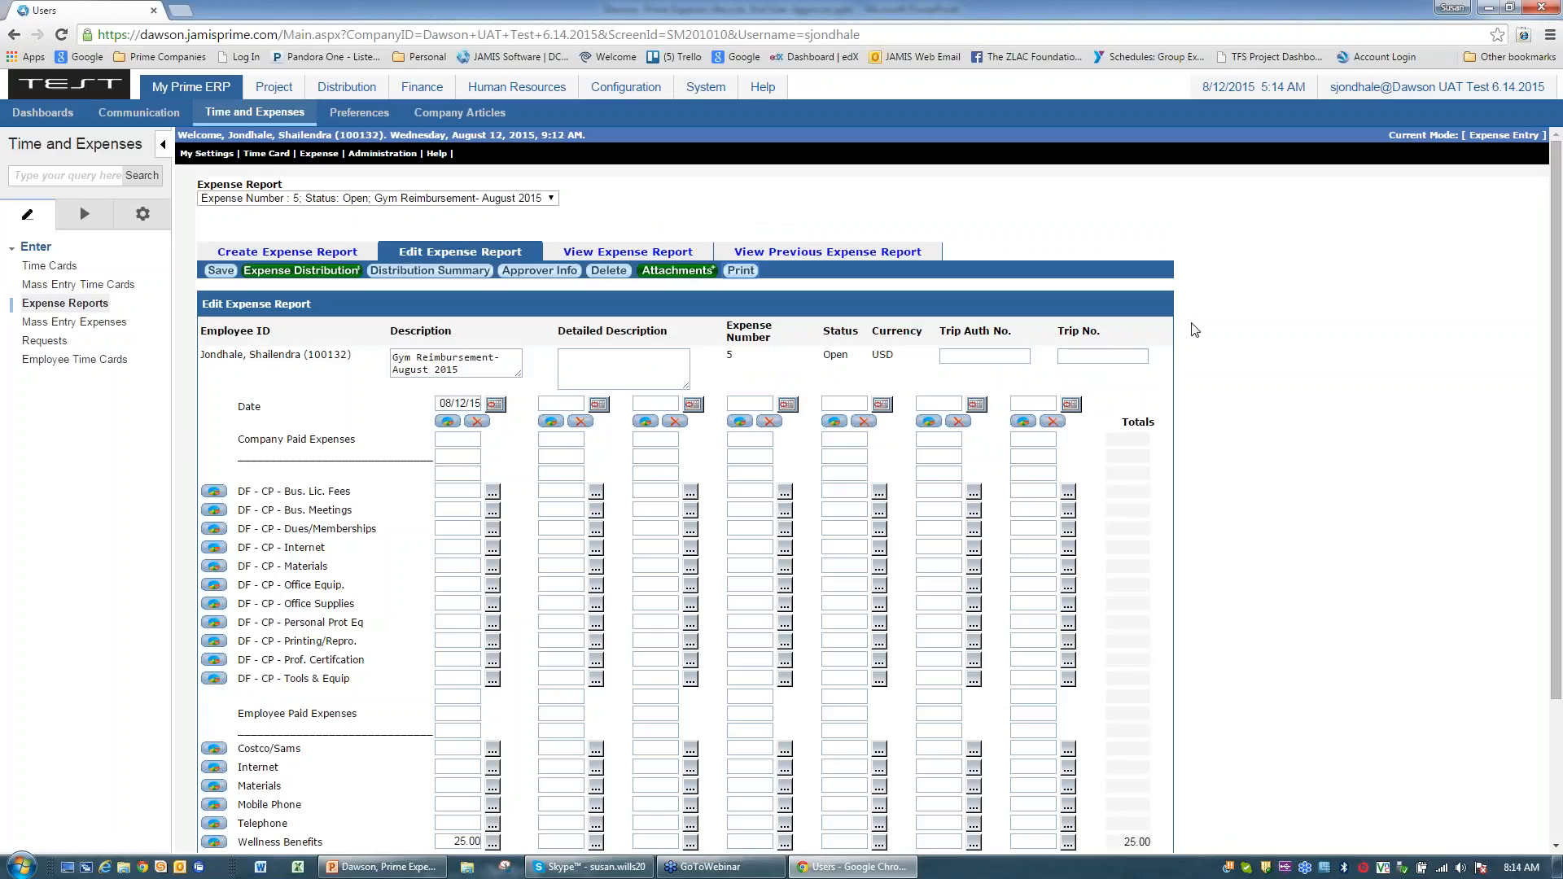
scroll(1205, 326, "down", 2)
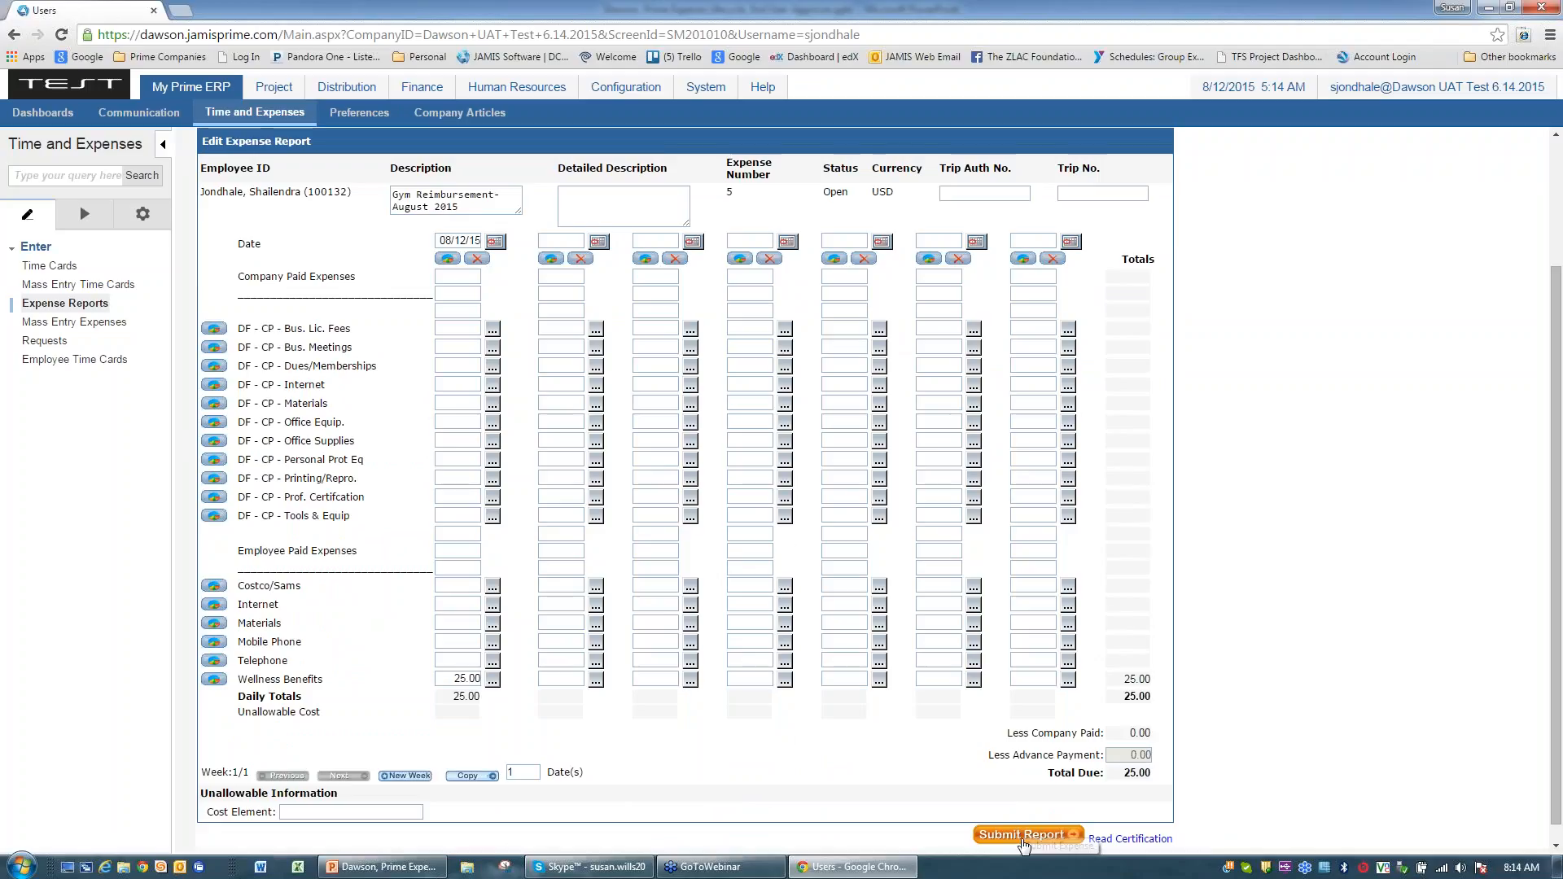
scroll(1250, 681, "down", 1)
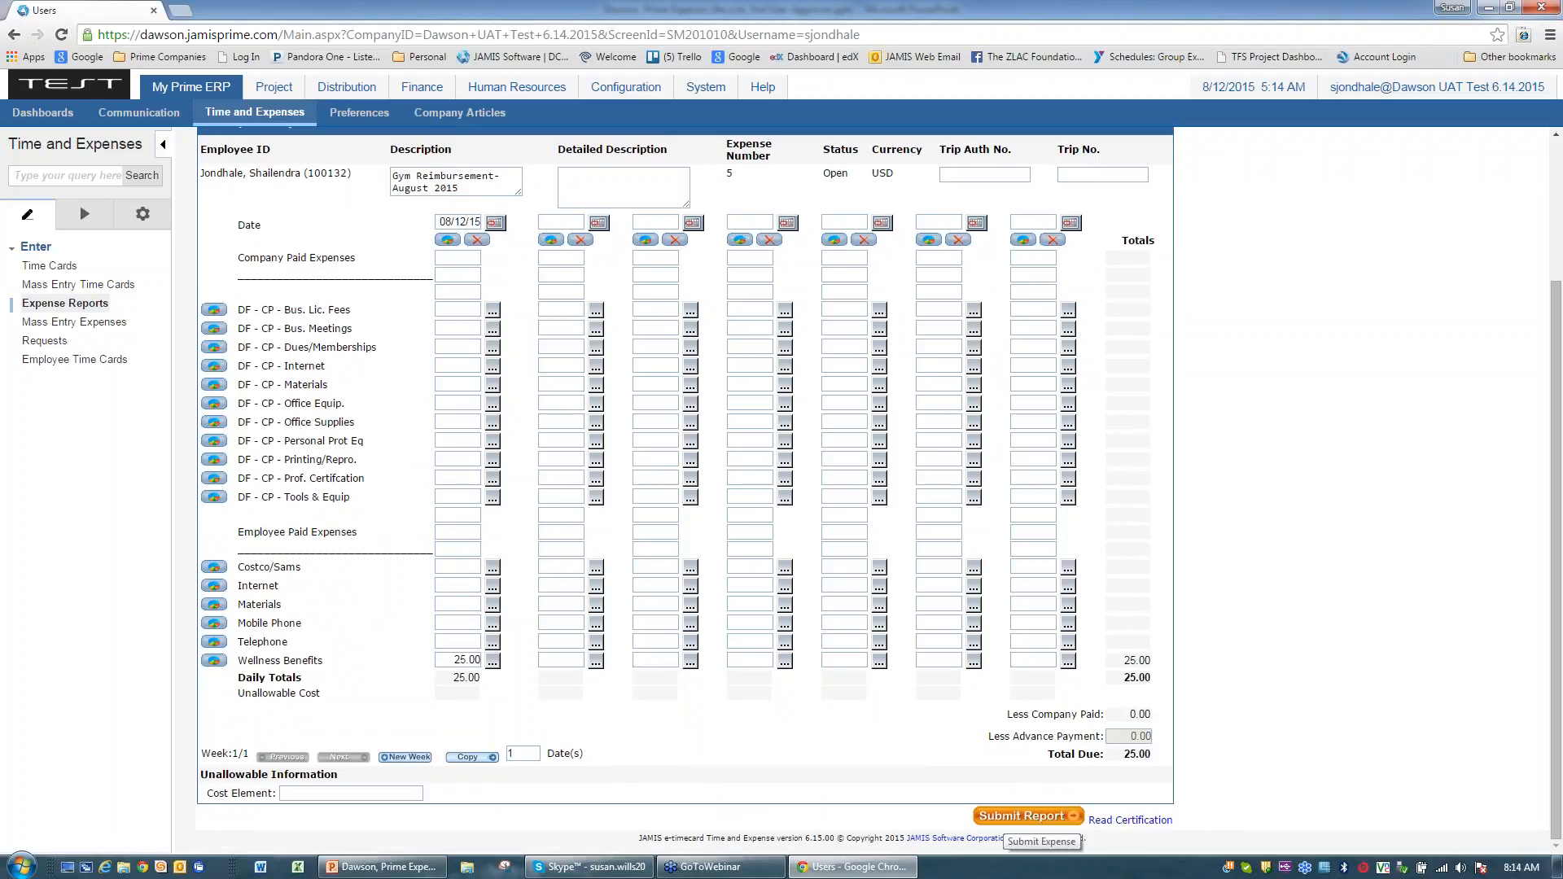
left_click(1024, 817)
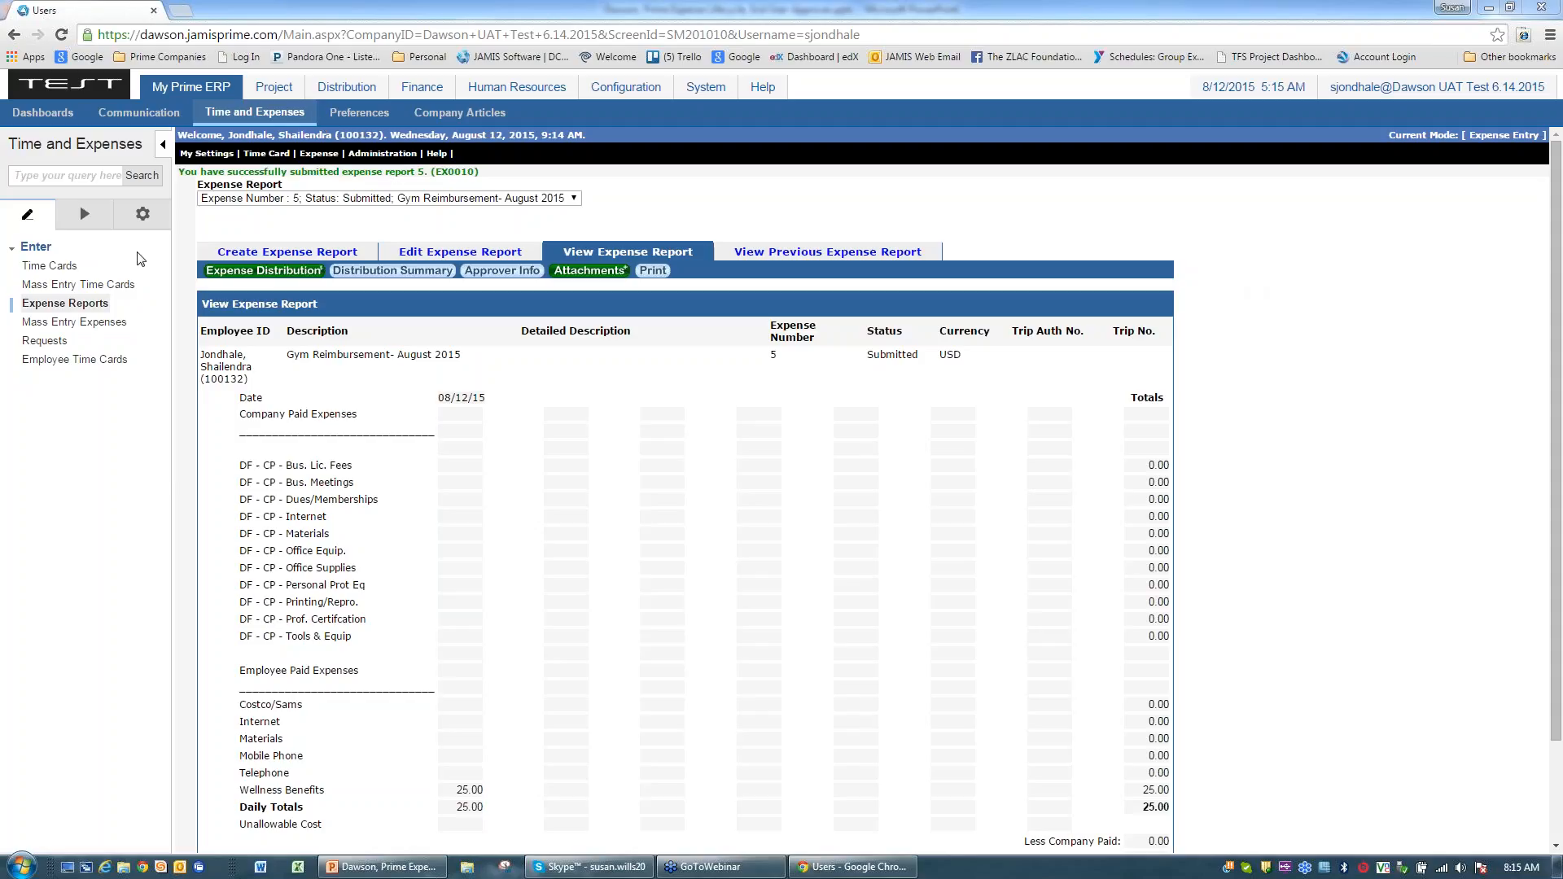
Step: Go to Expense Reports in the Enter menu to list the six expense forms
left_click(85, 306)
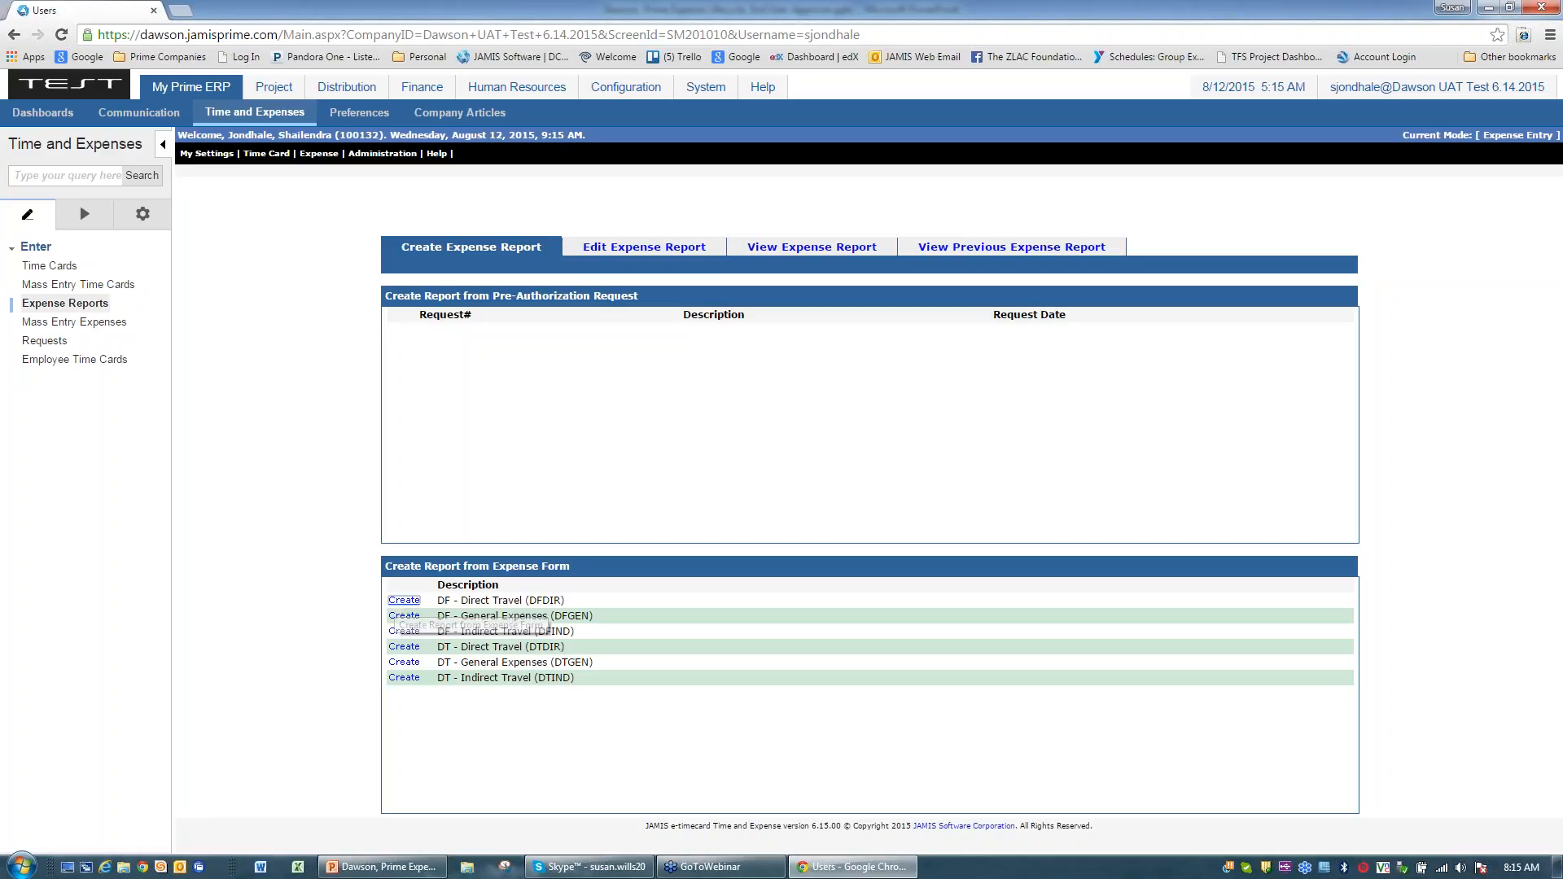
Step: Create a Direct Travel report titled 'Travel to San Diego - Implementation Meetings' with a spell-checked 'Traveled with' companion note
left_click(403, 601)
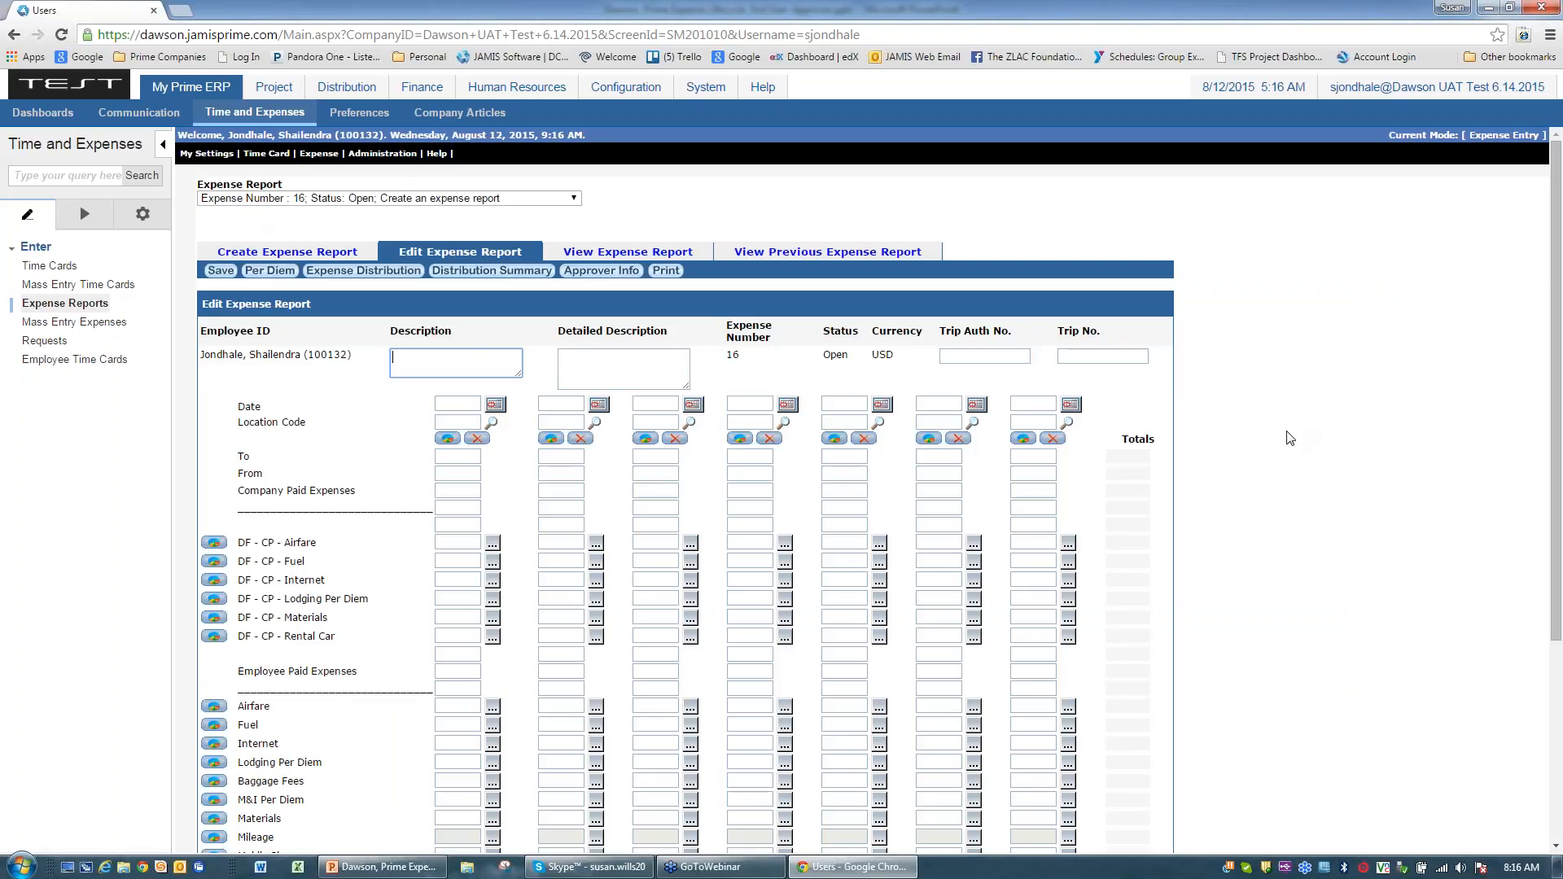
type("Trave")
type("l to San Die")
type("go -")
type(" Implementa")
type("tion Me")
type("etings")
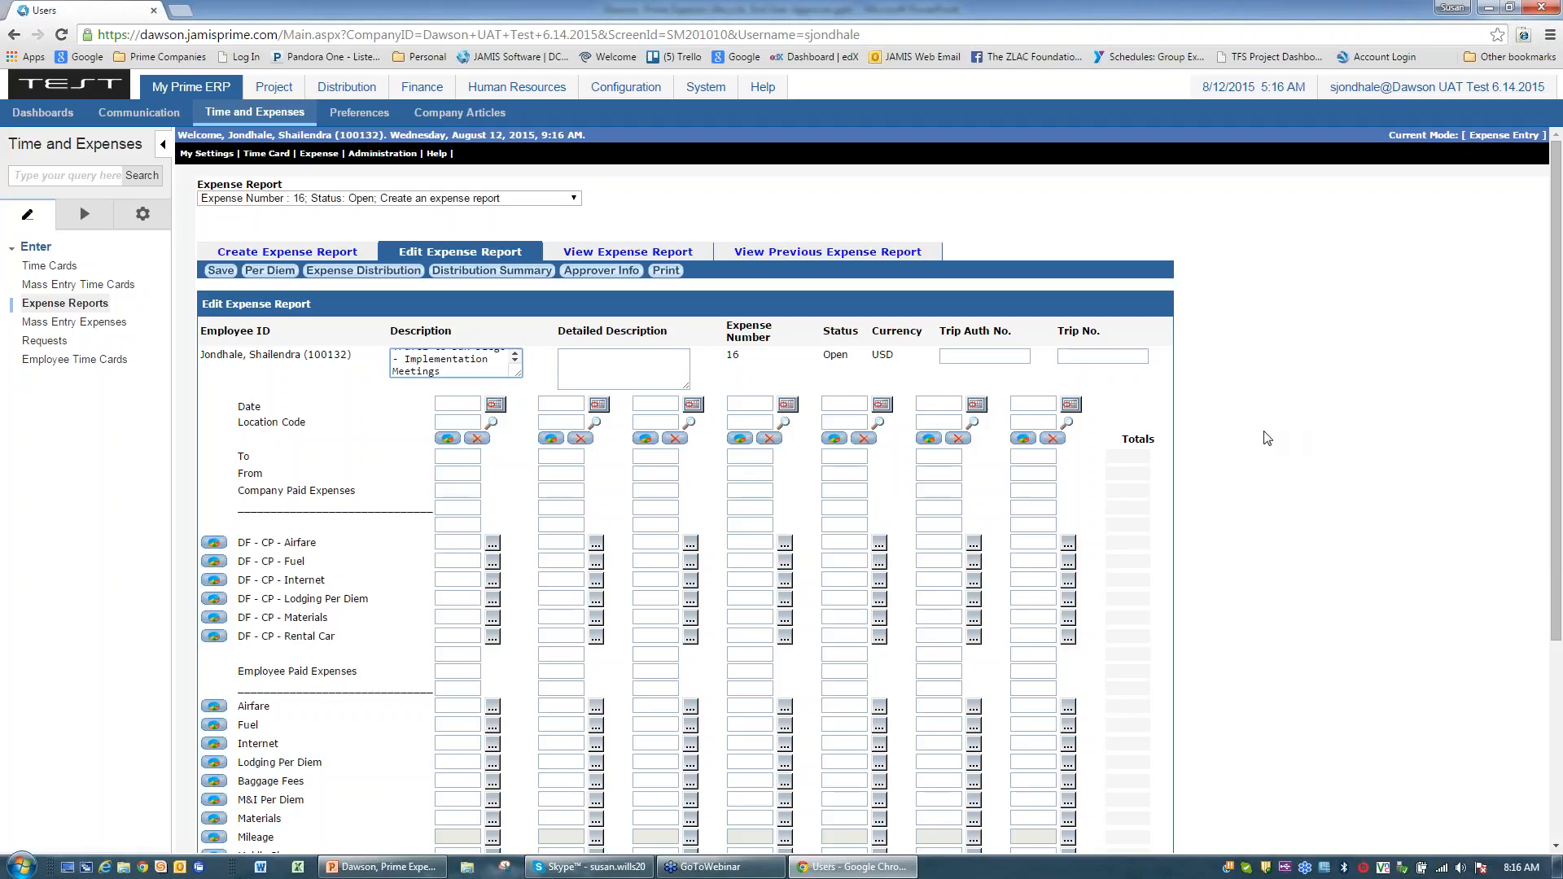
left_click(570, 361)
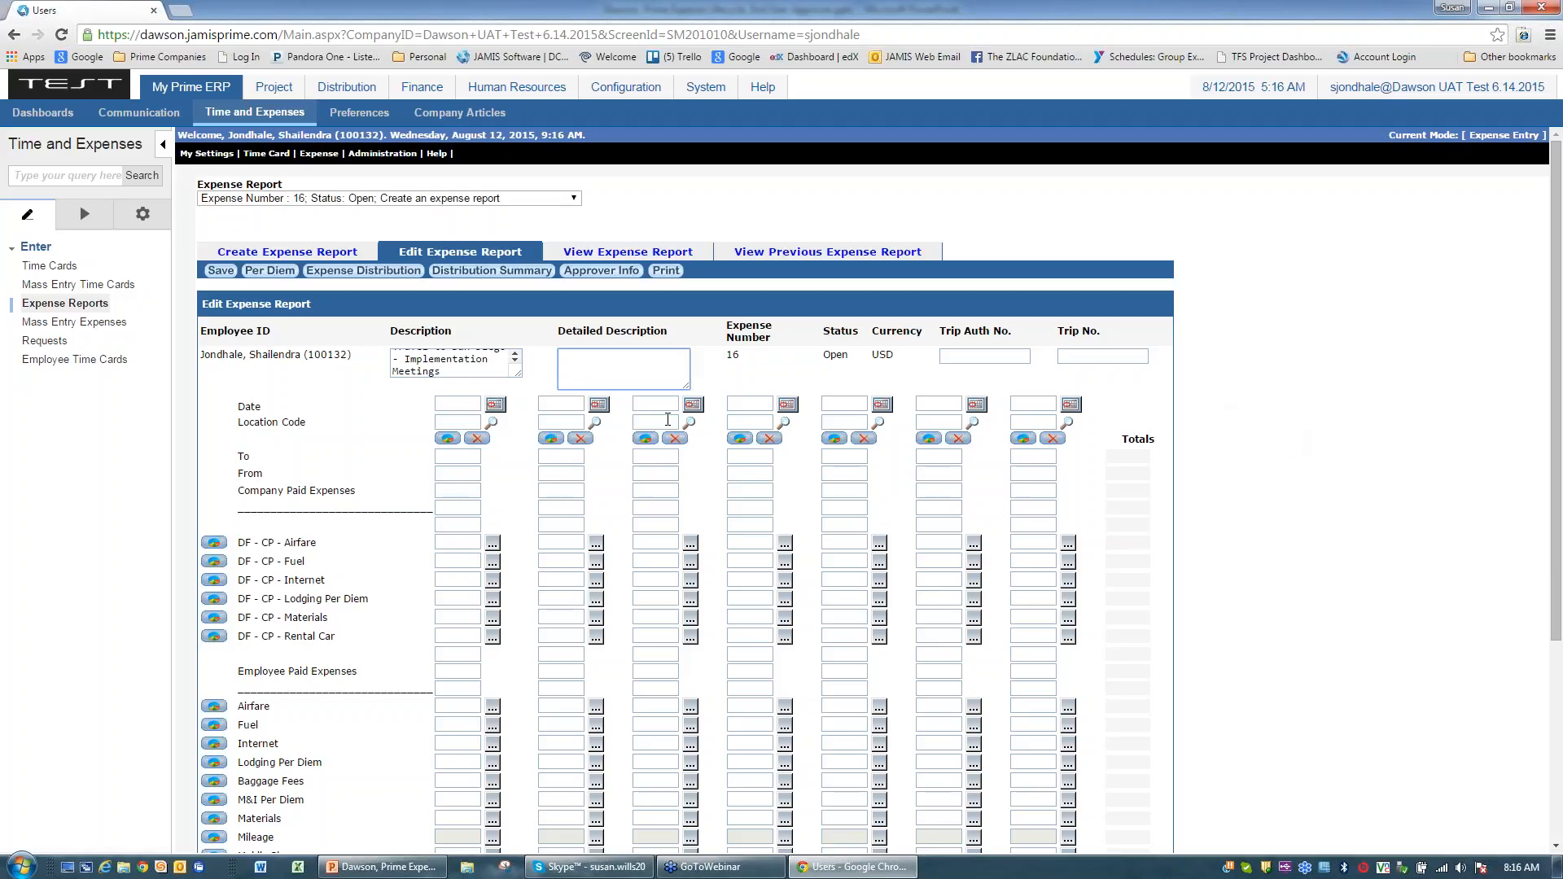
type("Travelled with Amy")
right_click(584, 356)
left_click(757, 371)
left_click(495, 405)
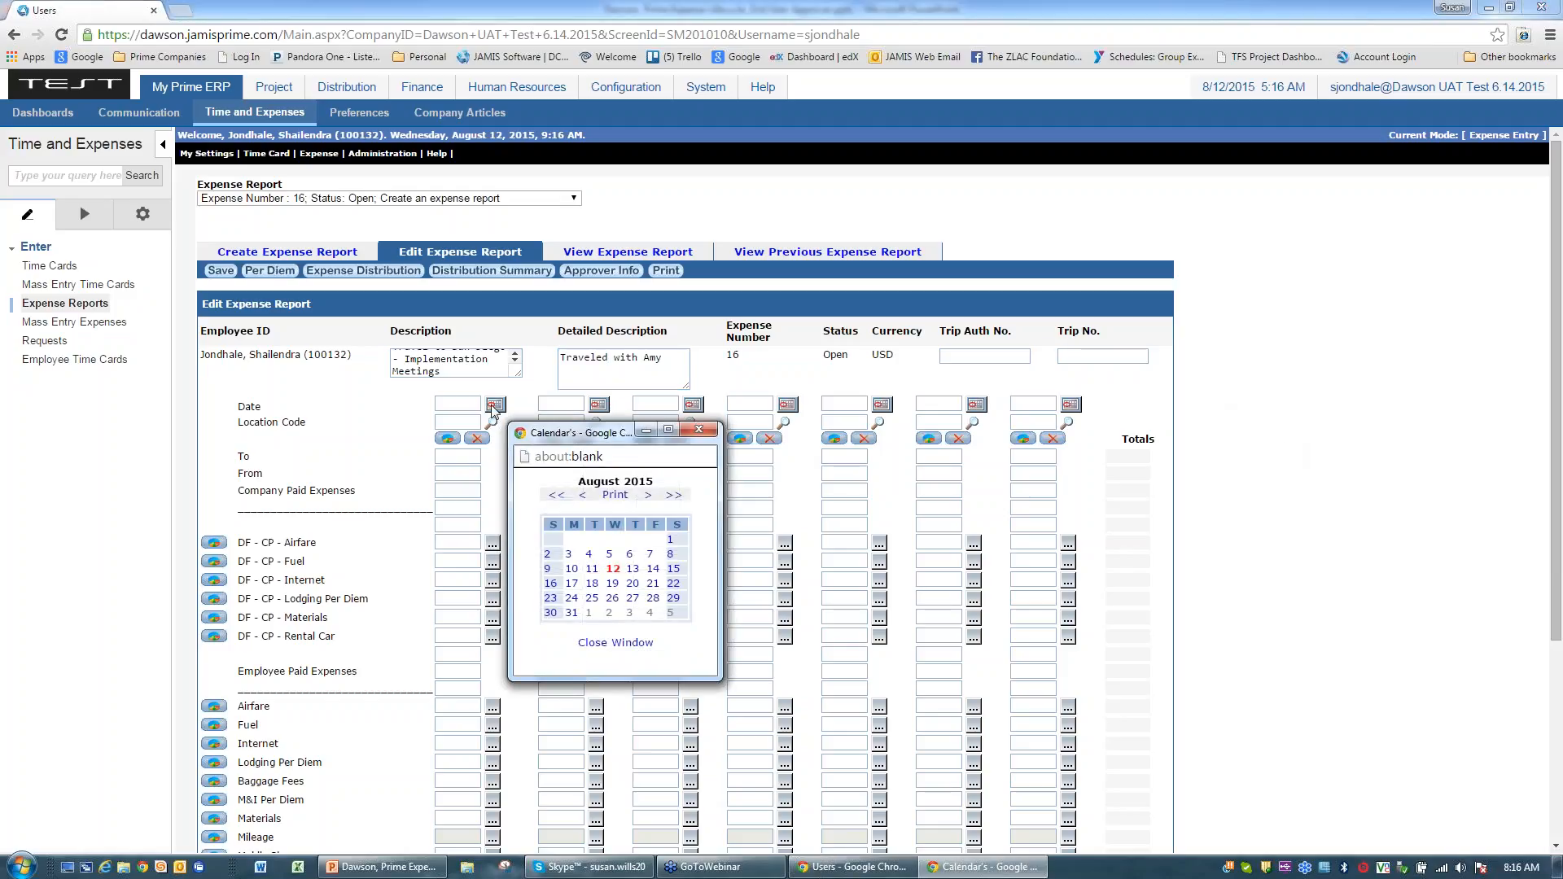
Step: Pick August 3, 2015 as the first date so it reads 08/03/15
left_click(569, 553)
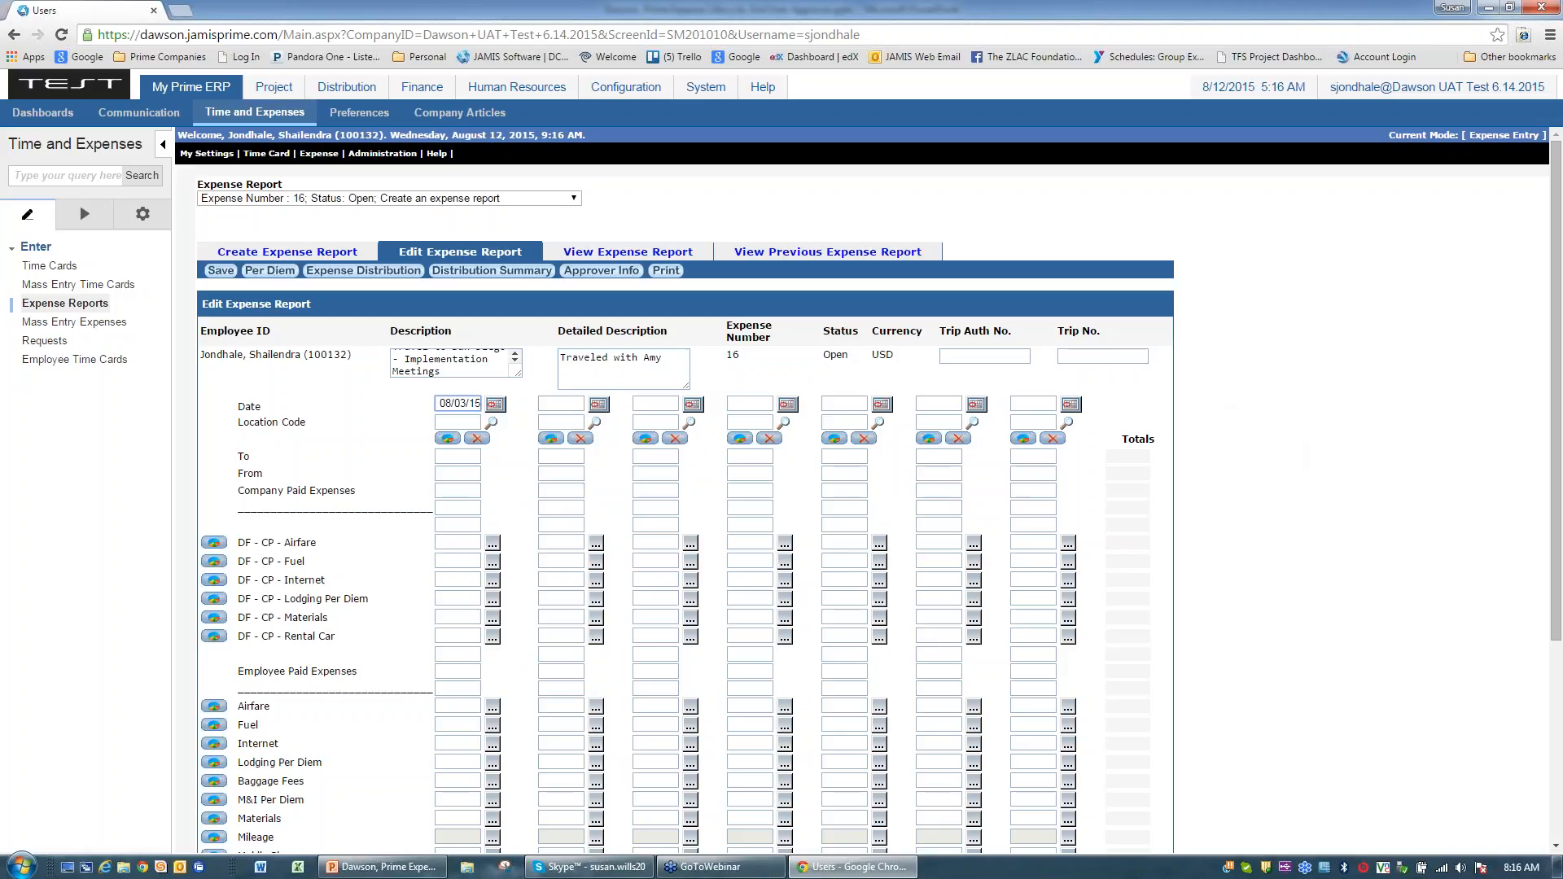
Step: Search locations for San Diego and assign code CA2015033 to the first day
left_click(492, 424)
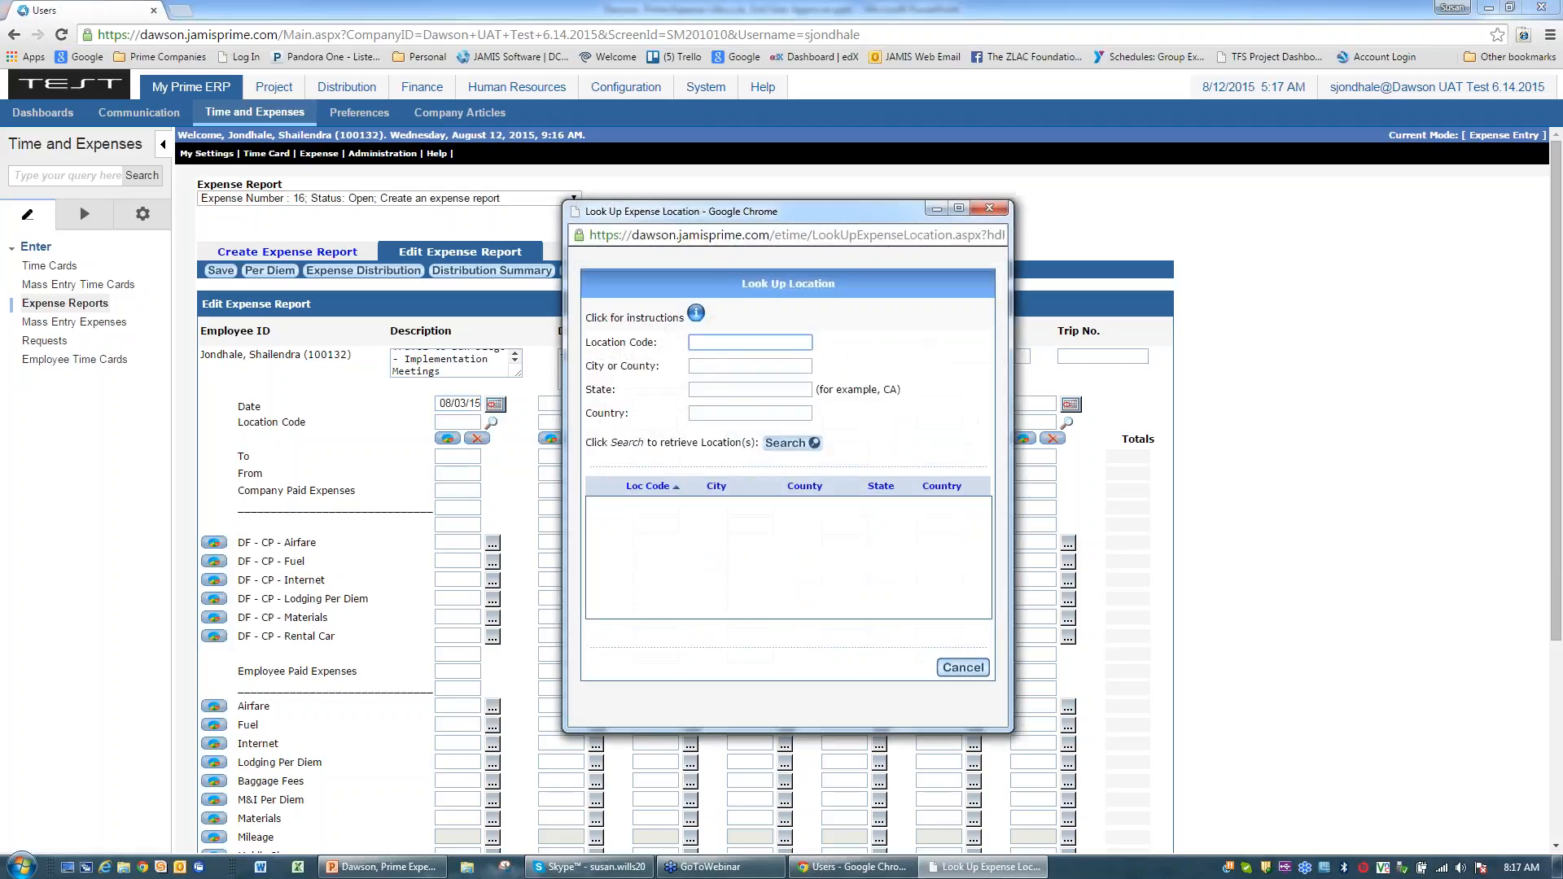
left_click(705, 368)
type("San Diego")
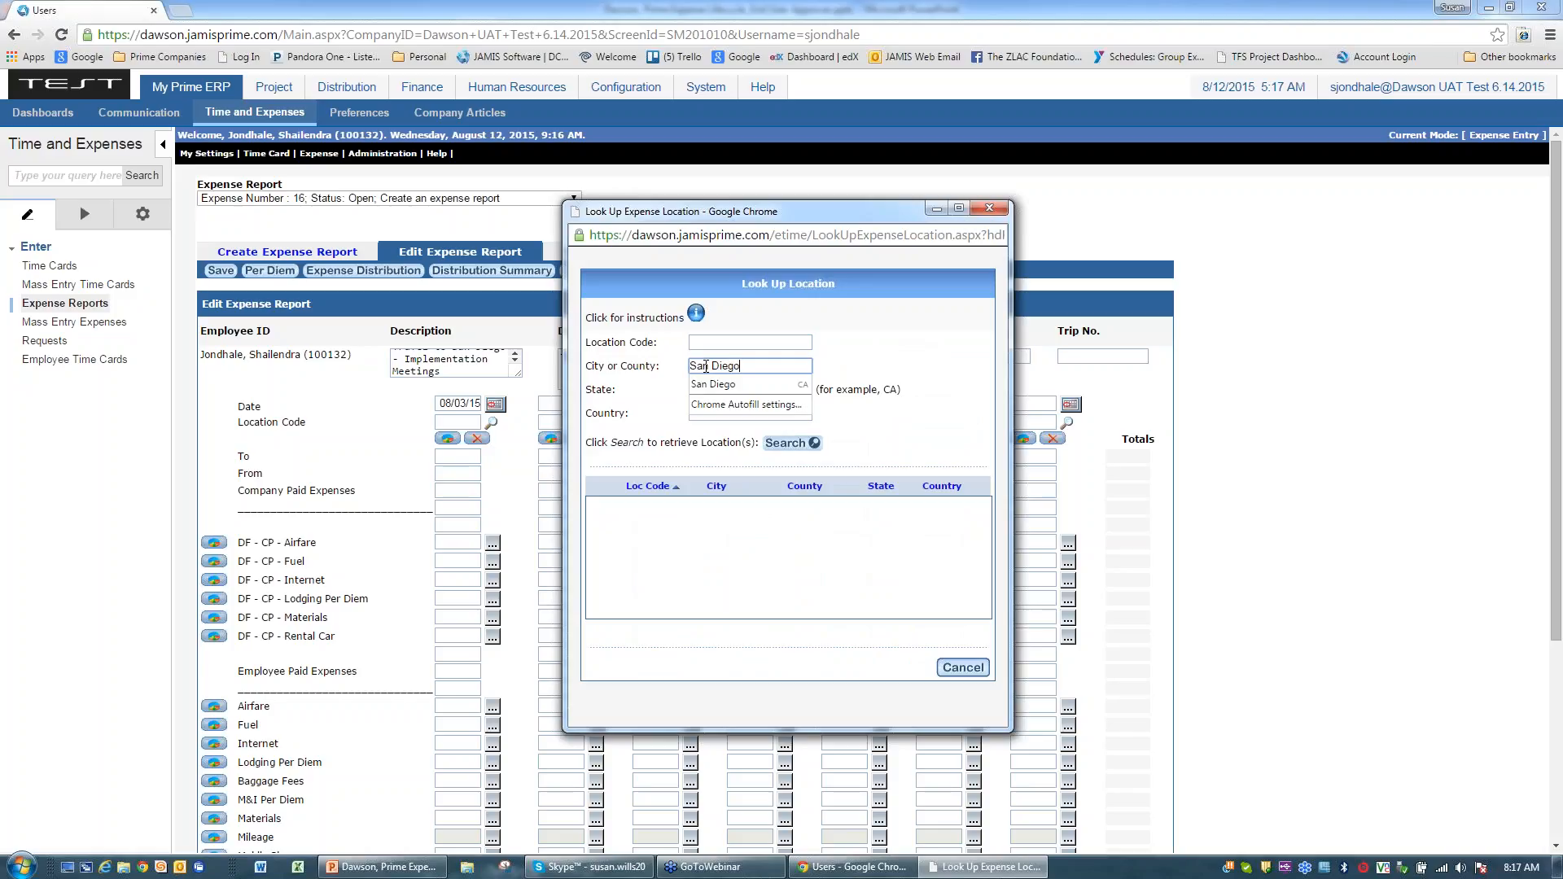
key("Tab")
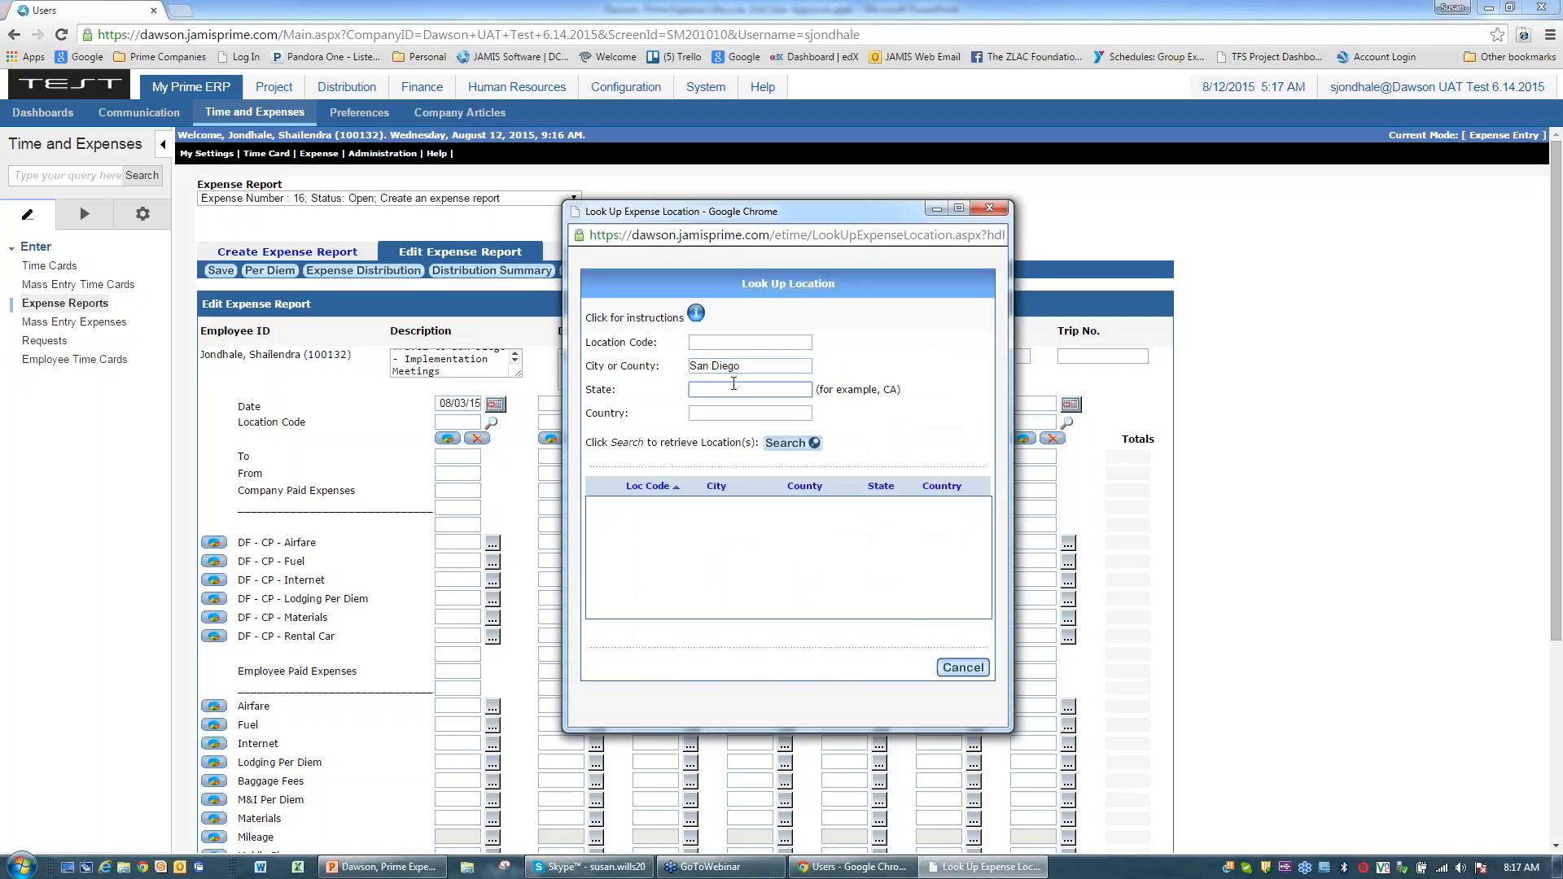
left_click(816, 445)
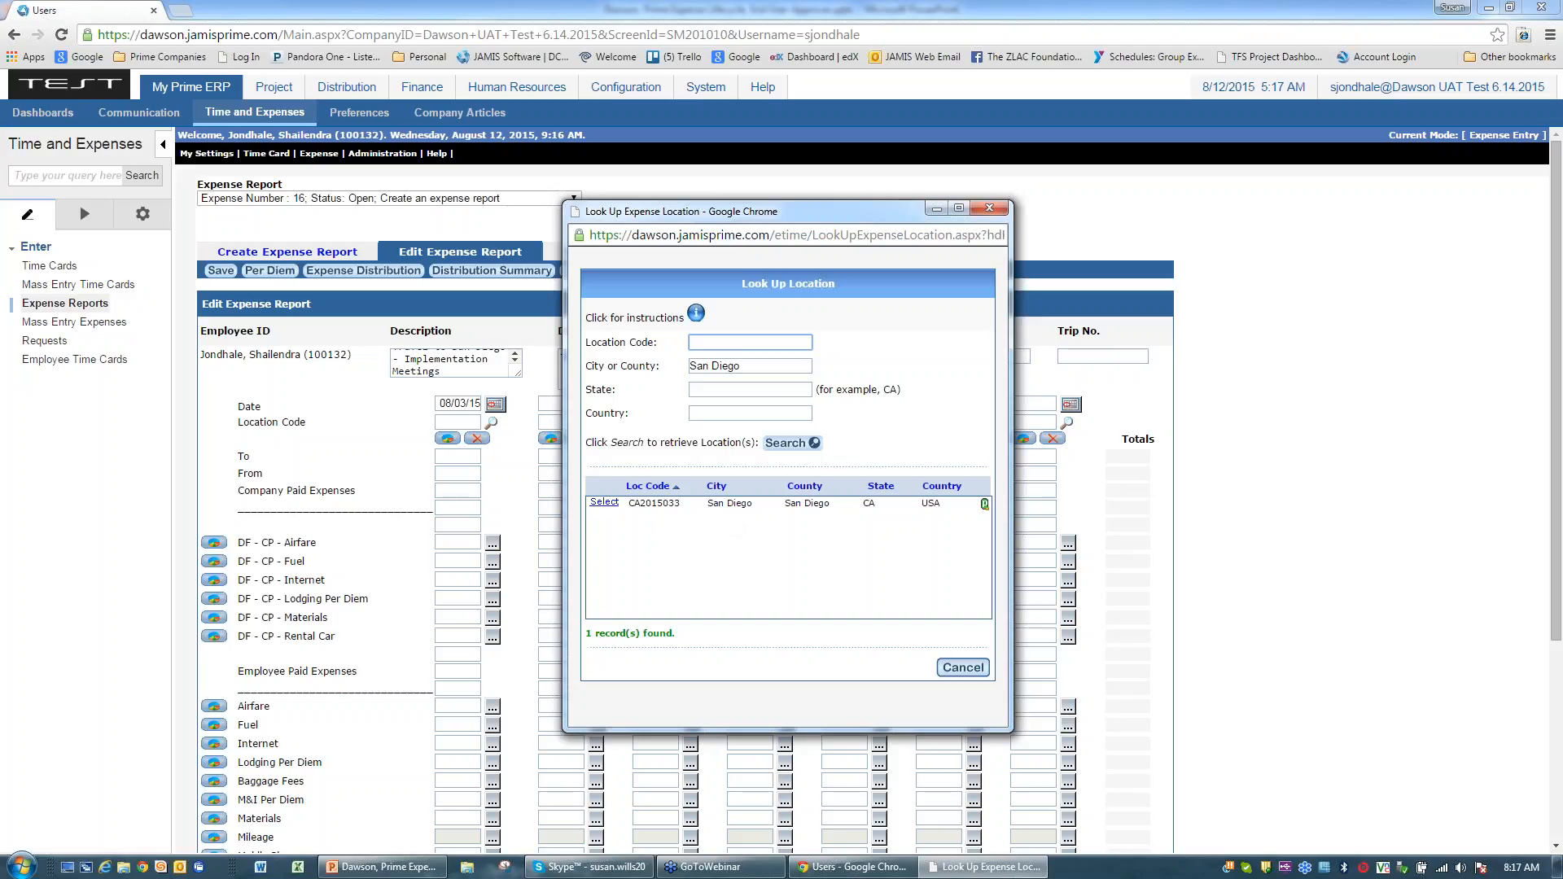
left_click(604, 503)
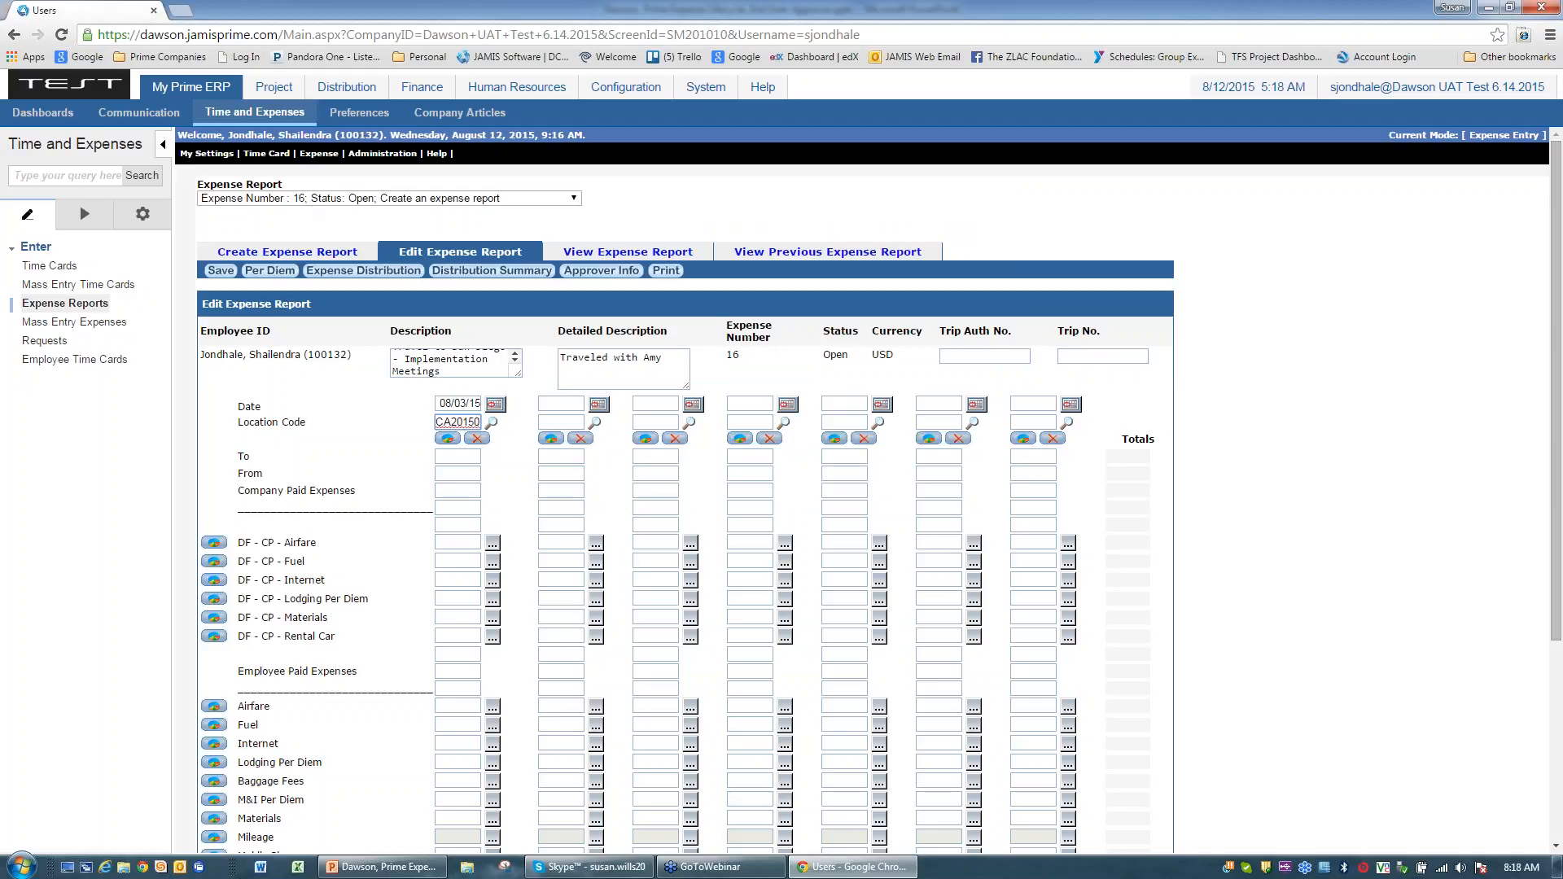
Step: Save report 16 and review San Diego's per diem rates: 142.00 lodging, 71.00 M&IE
left_click(220, 270)
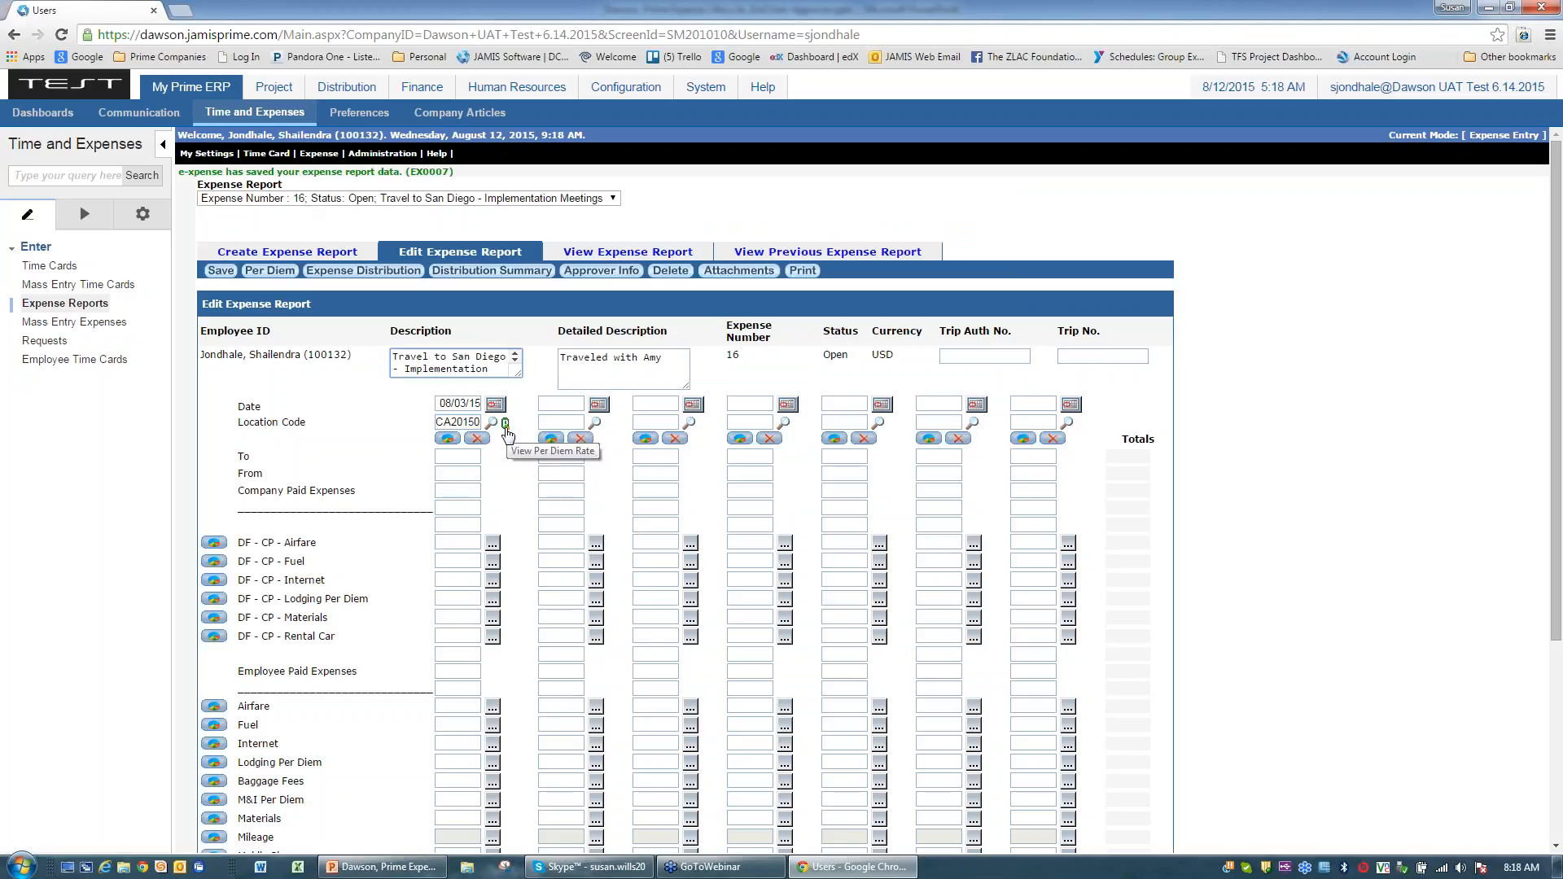
left_click(505, 425)
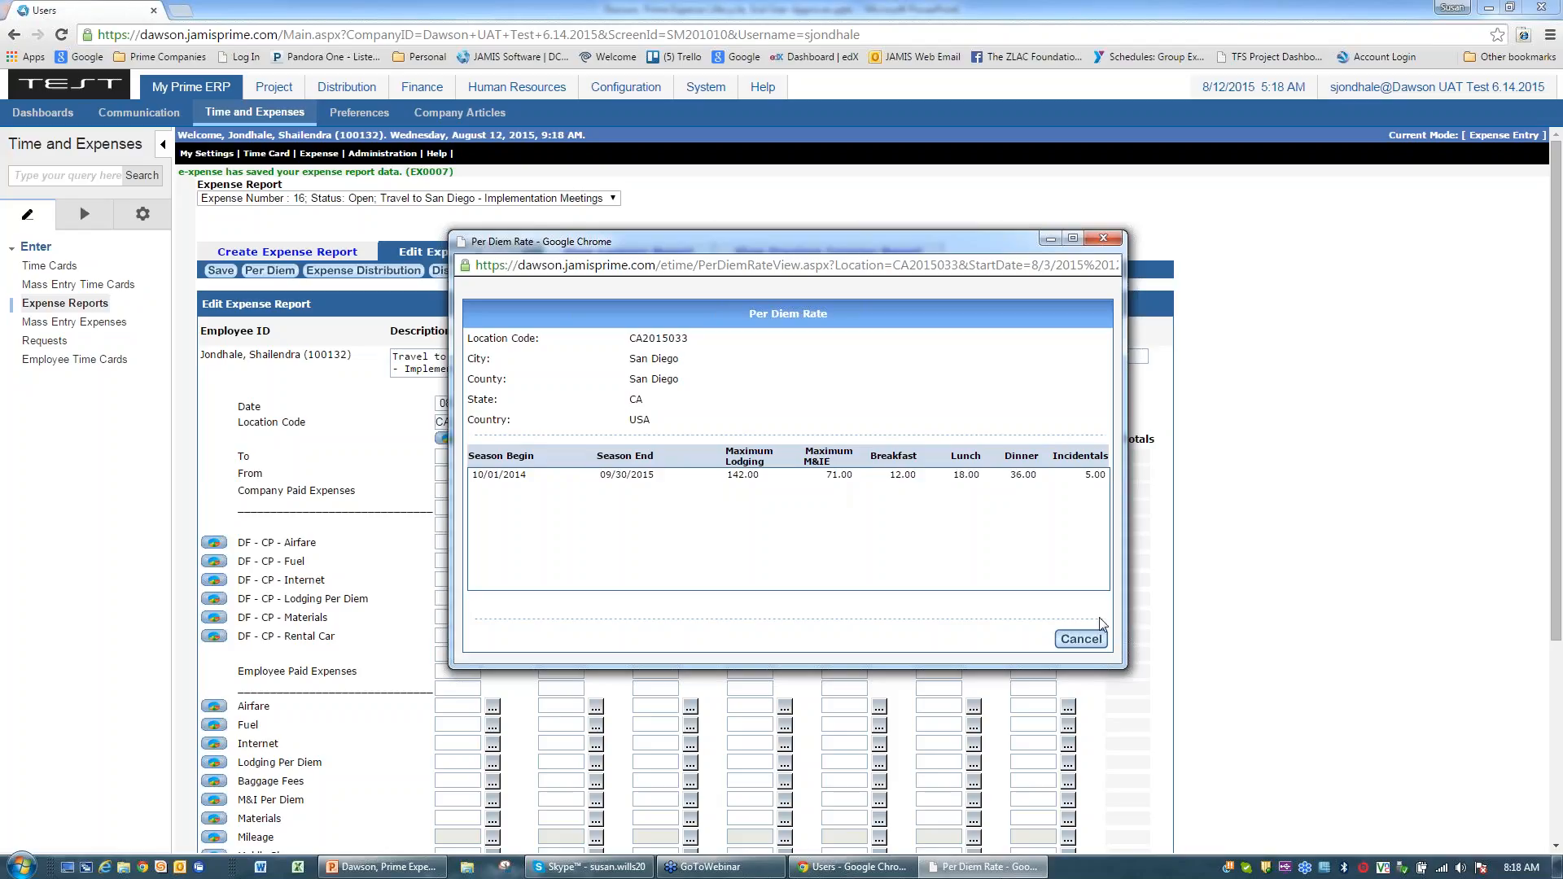
left_click(1082, 639)
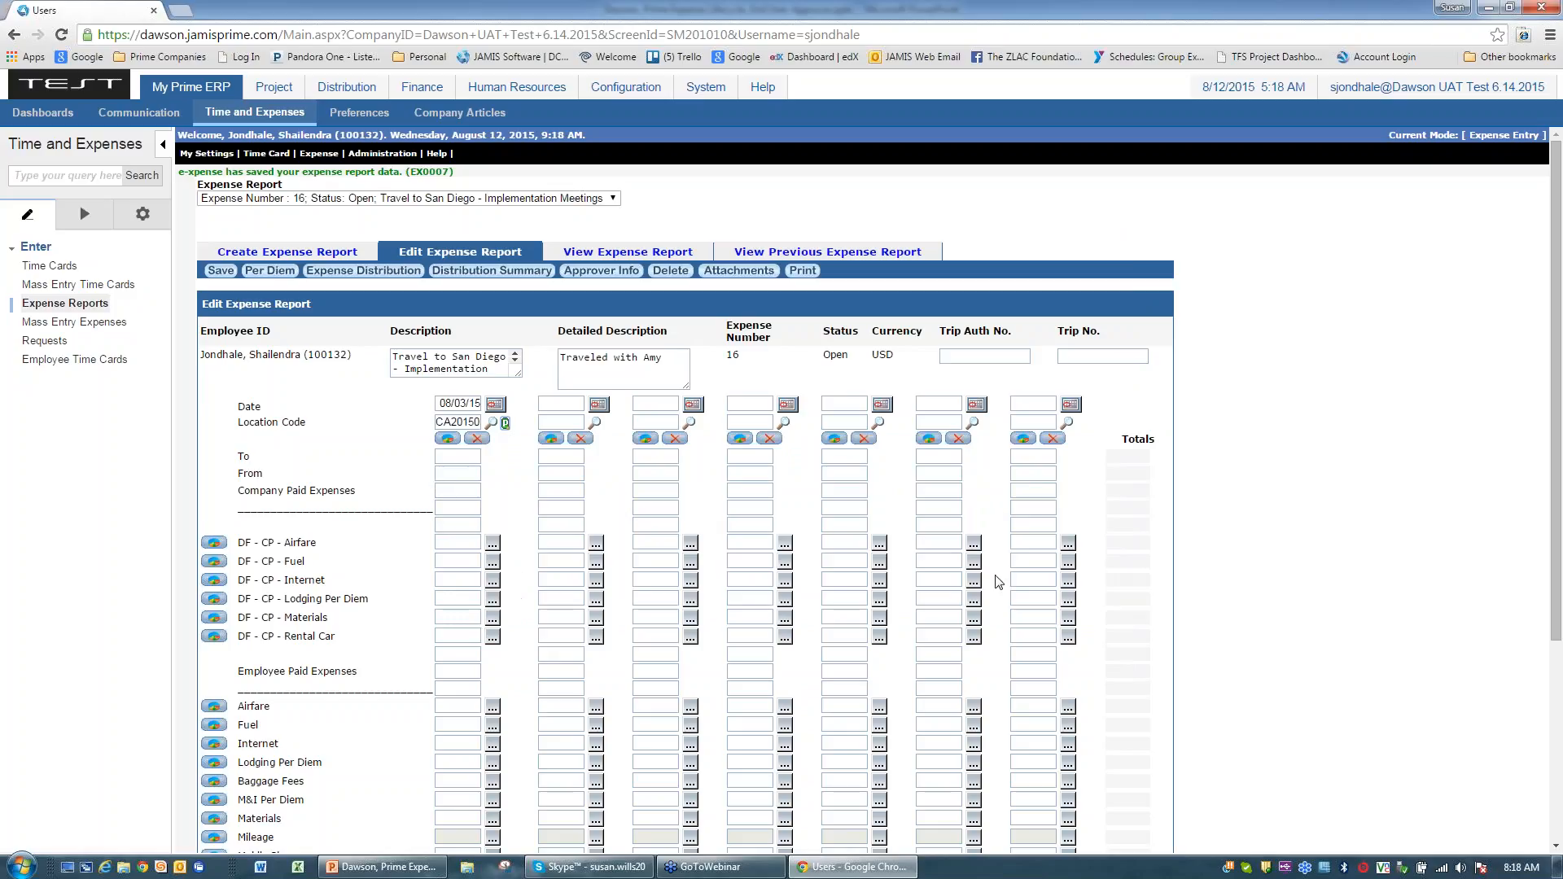
Step: Enter San Diego as the first day's To and San Antonio as its From
key("Tab")
type("San Ant")
type("onio")
left_click(447, 472)
double_click(461, 454)
type("Diego")
left_click(443, 474)
type("San Antonio")
left_click(352, 666)
scroll(352, 667, "down", 2)
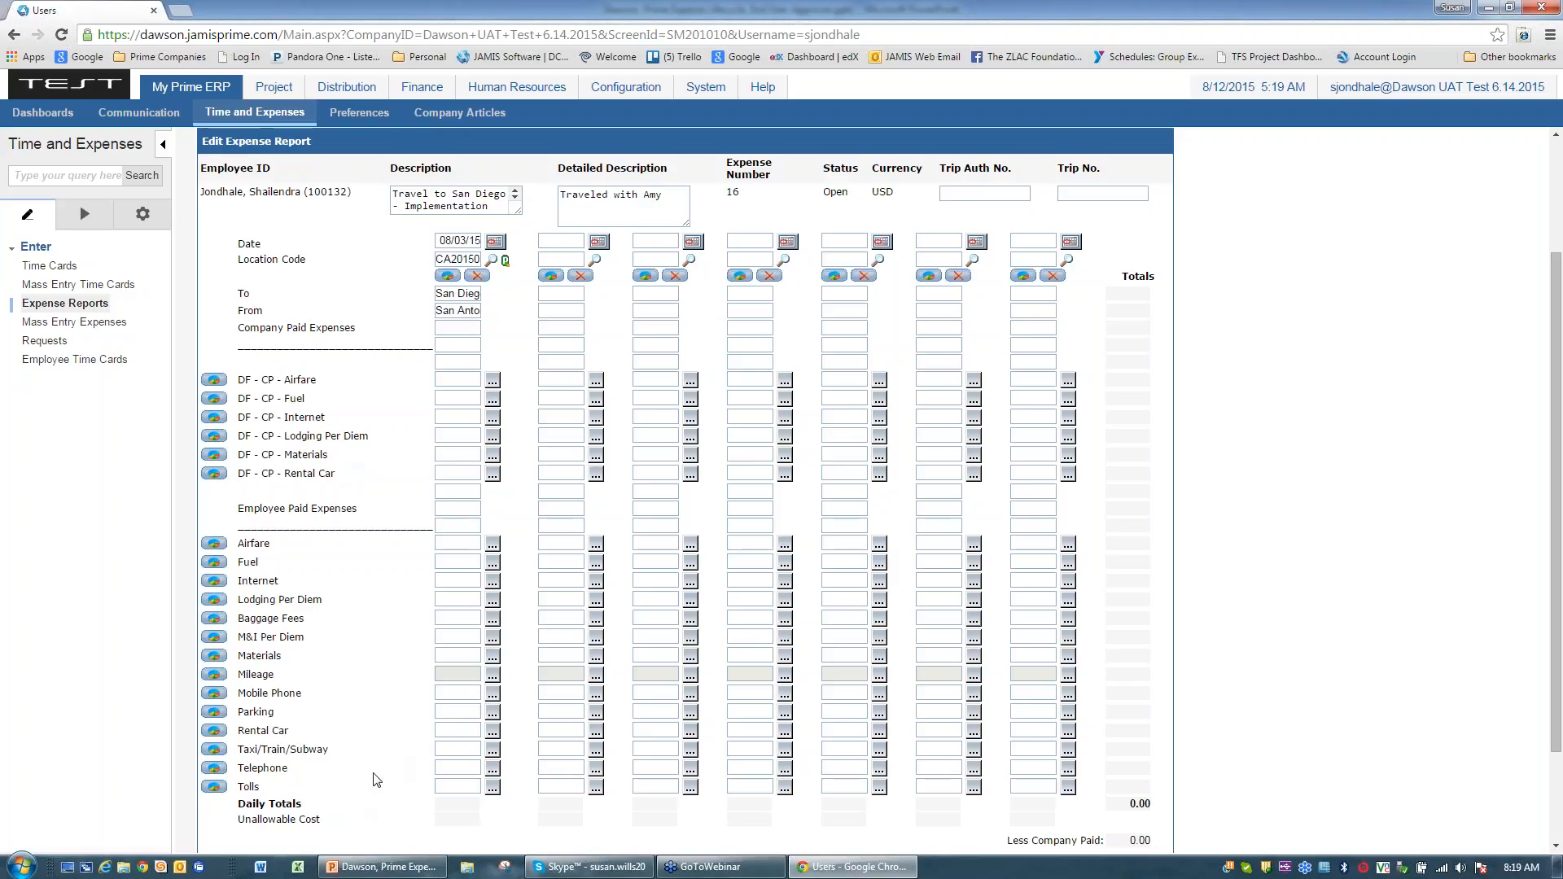
Step: Enter 200.00 company-paid lodging per diem, copy it across four days, and clear 08/07's amount
left_click(441, 436)
type("200")
key("Tab")
scroll(361, 587, "down", 1)
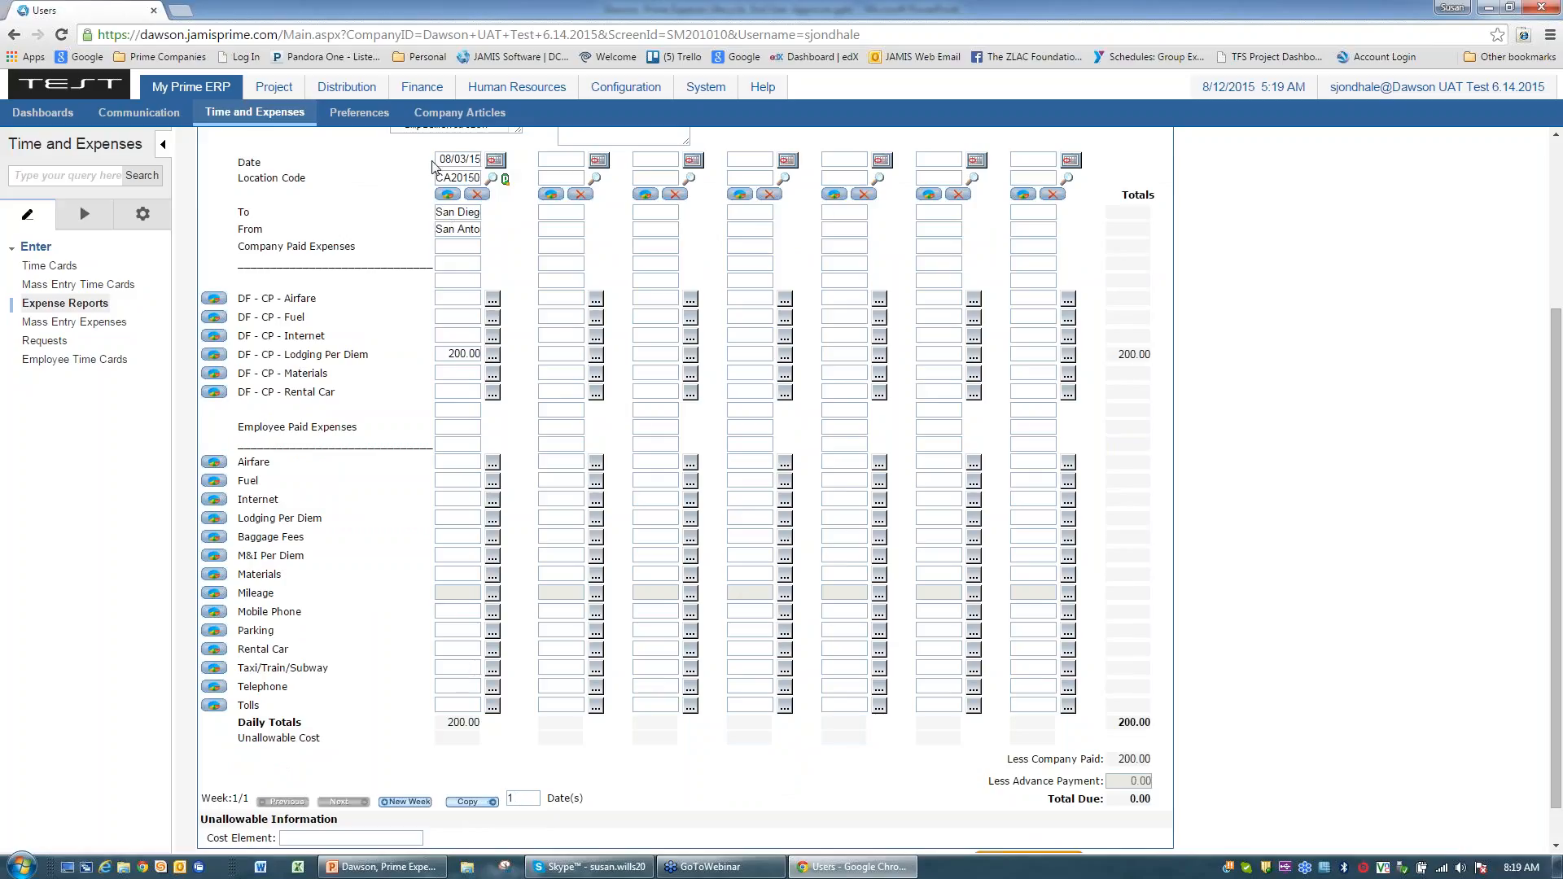
double_click(526, 798)
type("4/15")
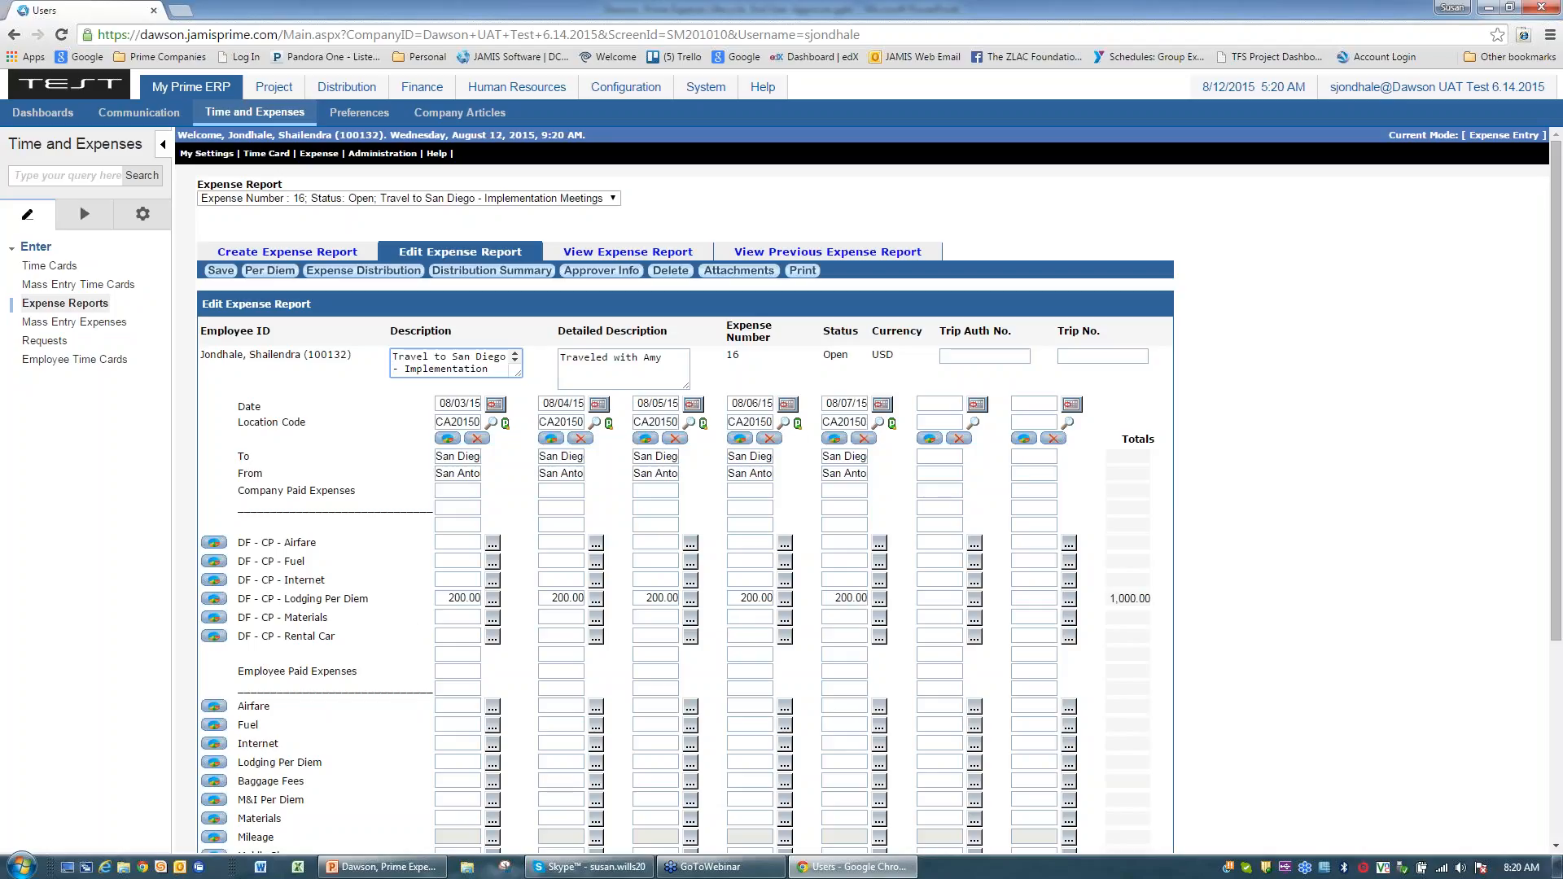
left_click_drag(827, 599, 905, 599)
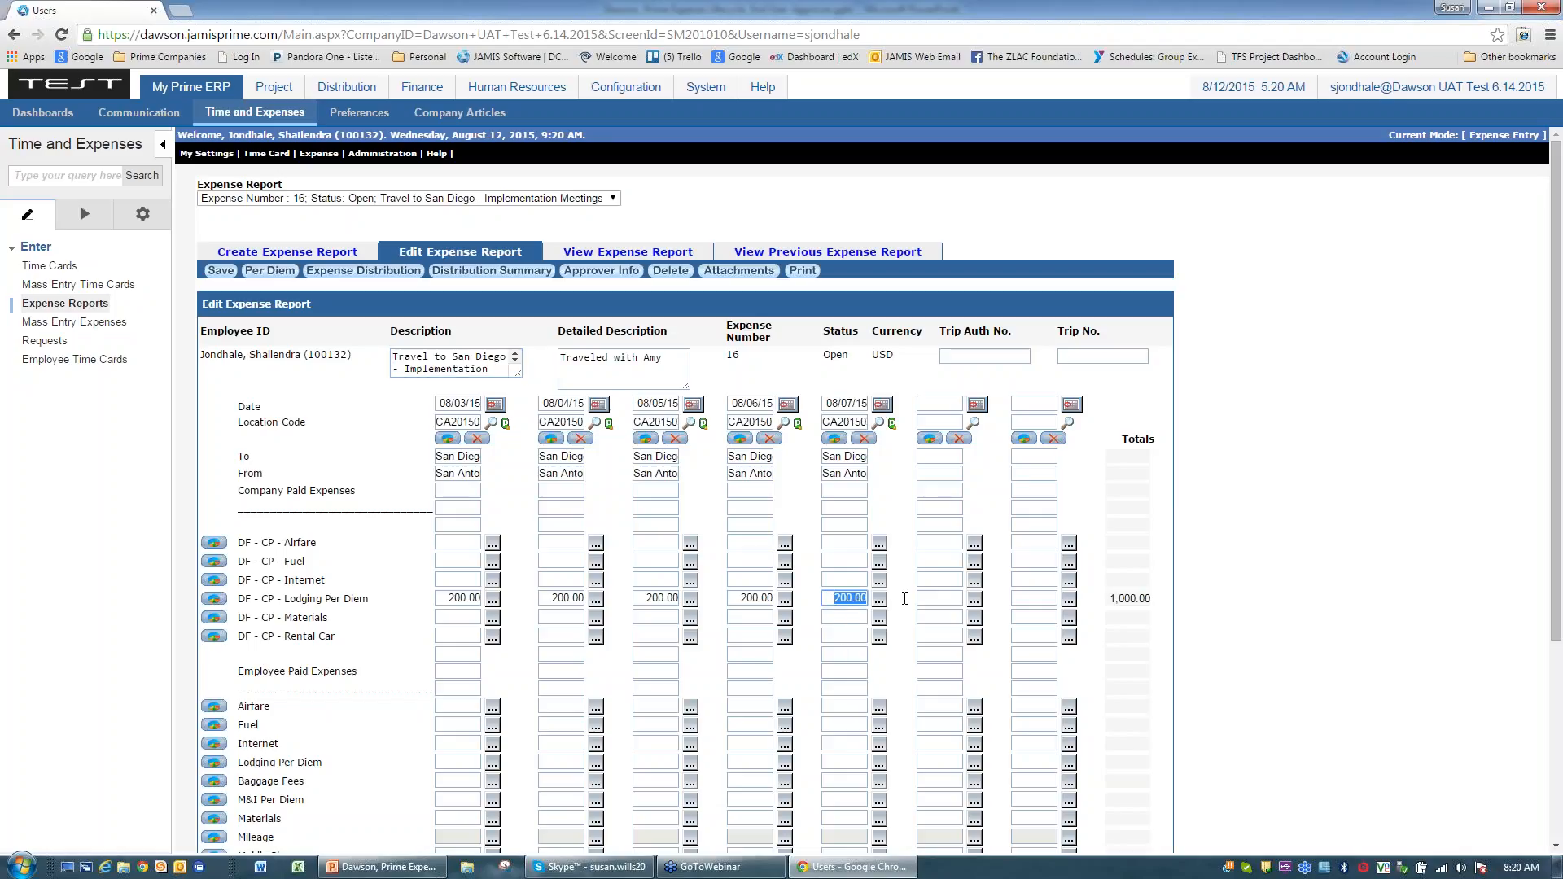
key("Delete")
scroll(869, 489, "down", 1)
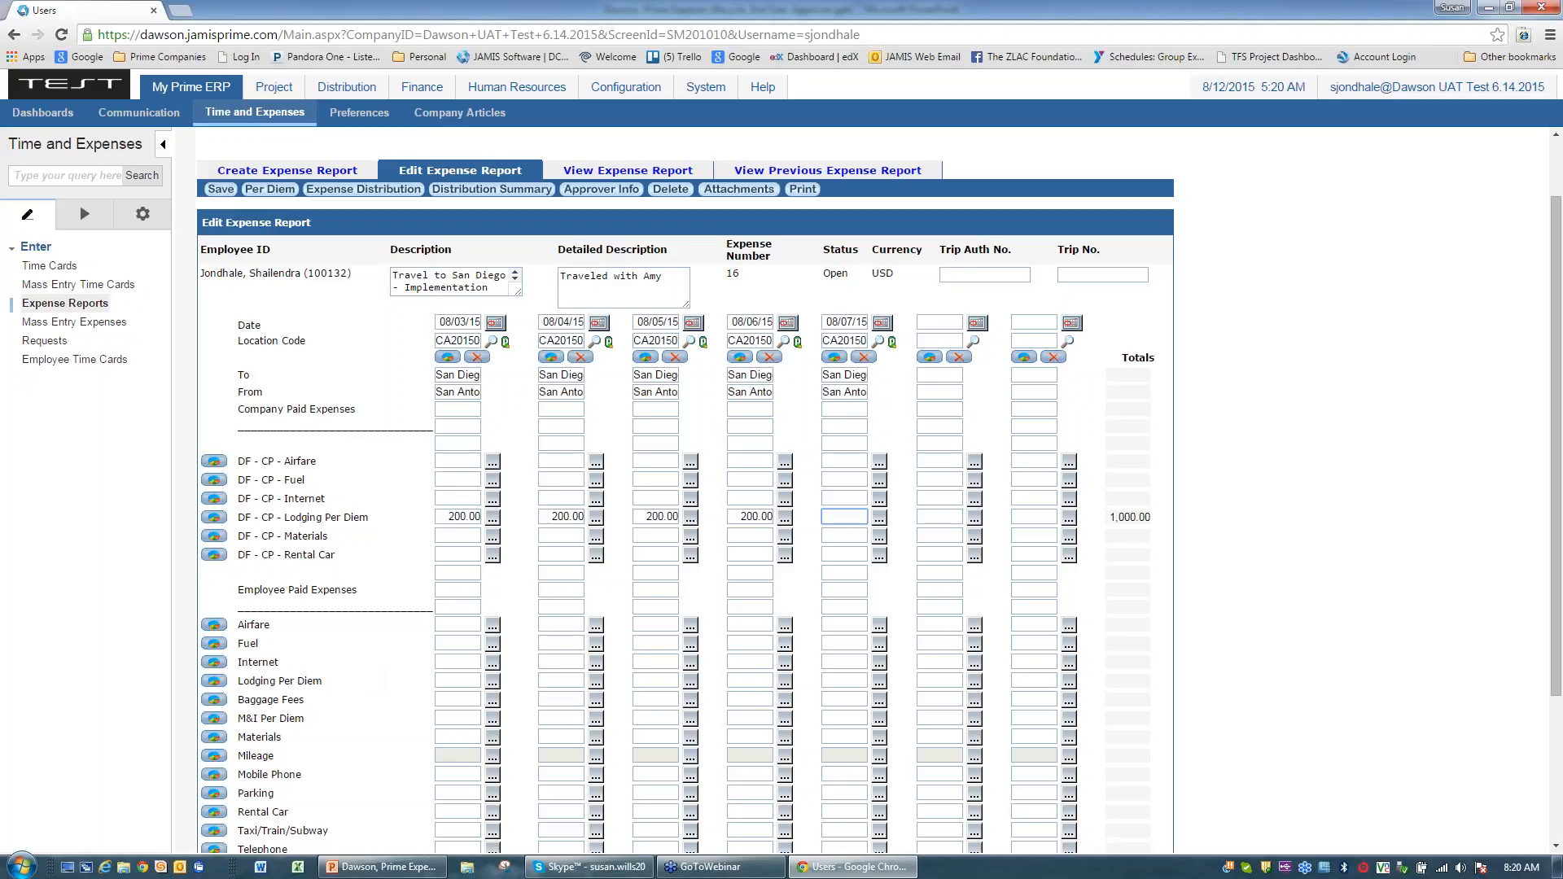
Step: Apply default per diem amounts with 'Last column is last day of the trip' checked
left_click(271, 193)
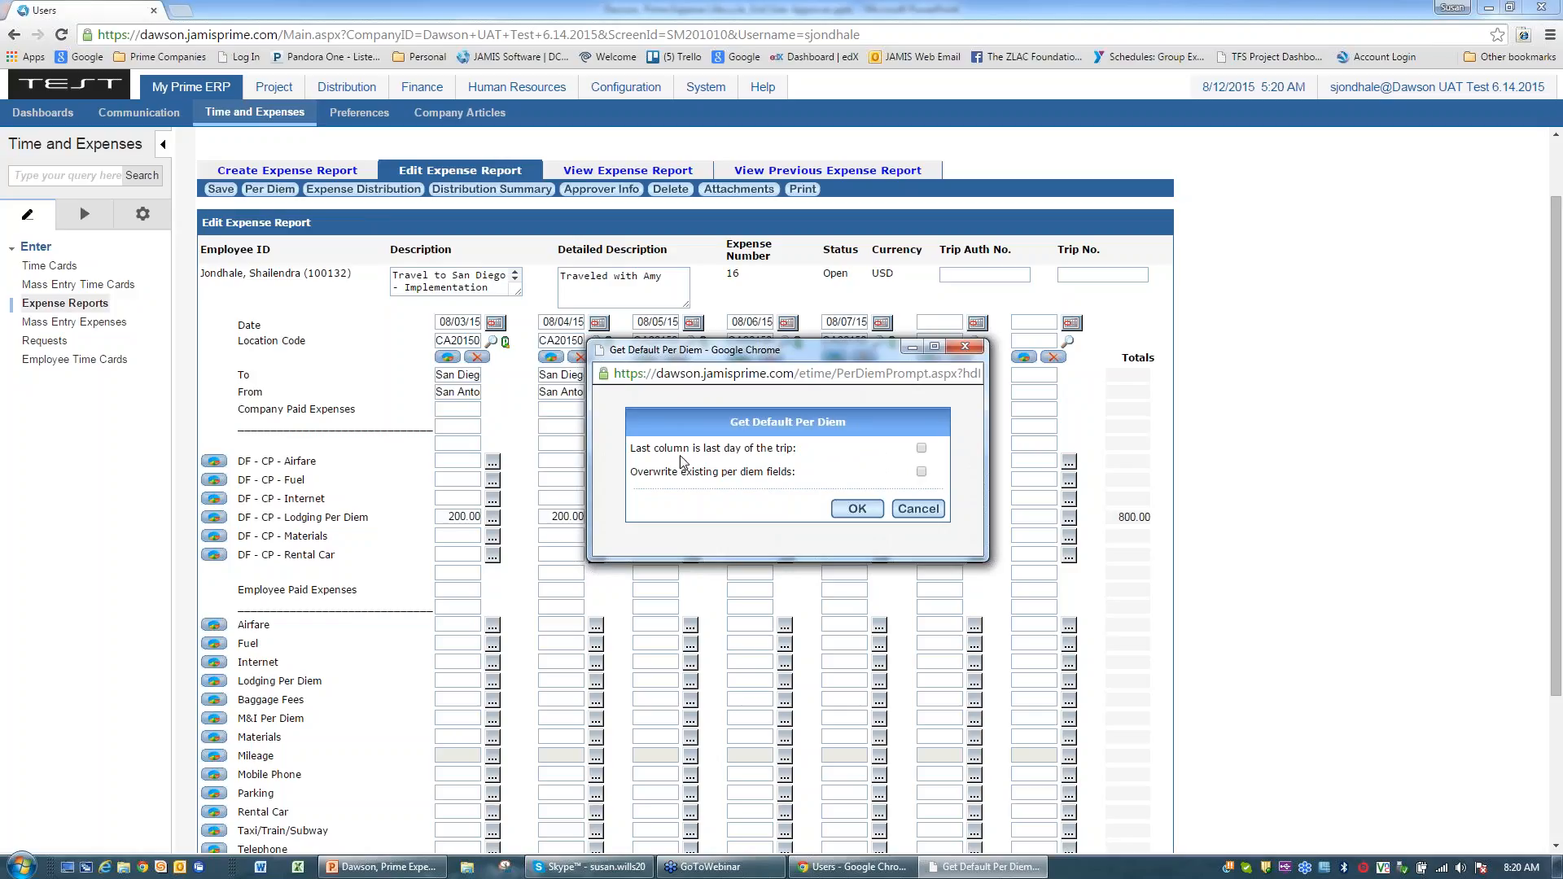
left_click(922, 449)
left_click(853, 508)
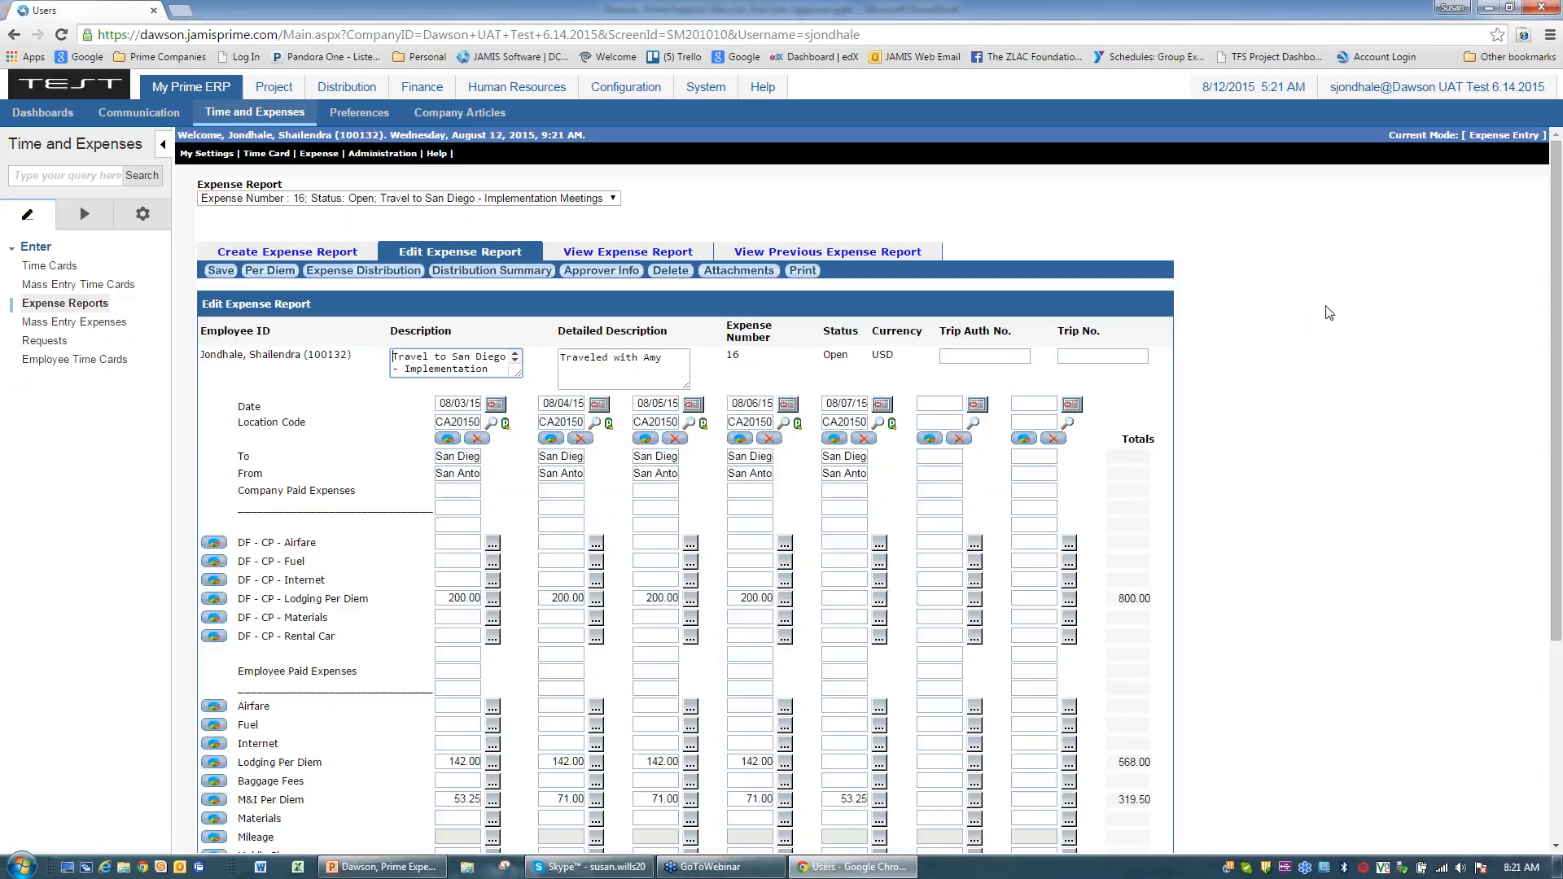
scroll(1330, 313, "down", 2)
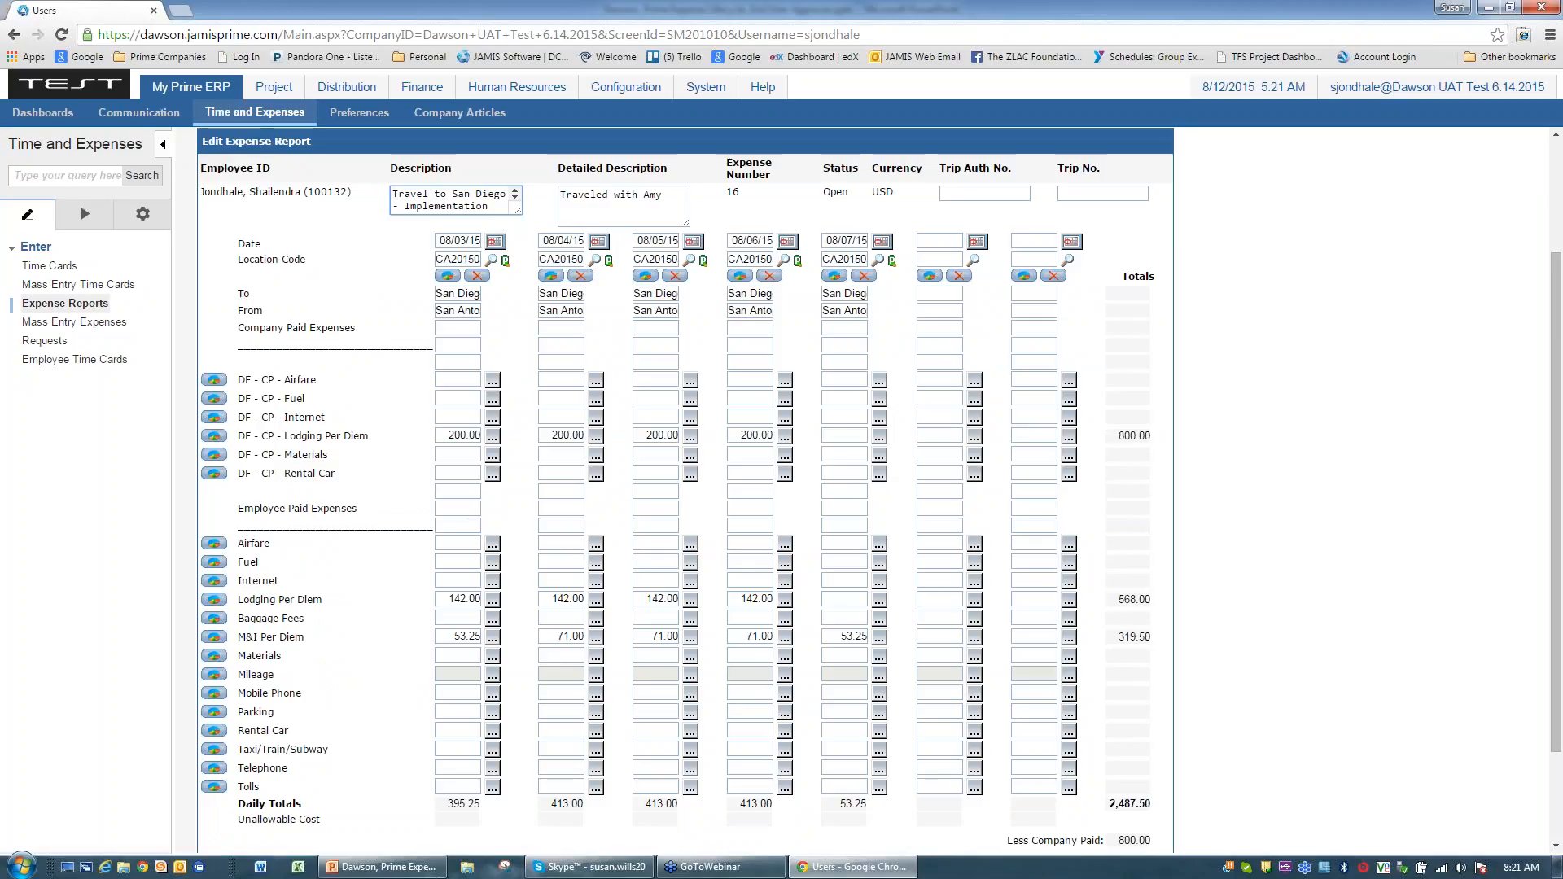
left_click(506, 261)
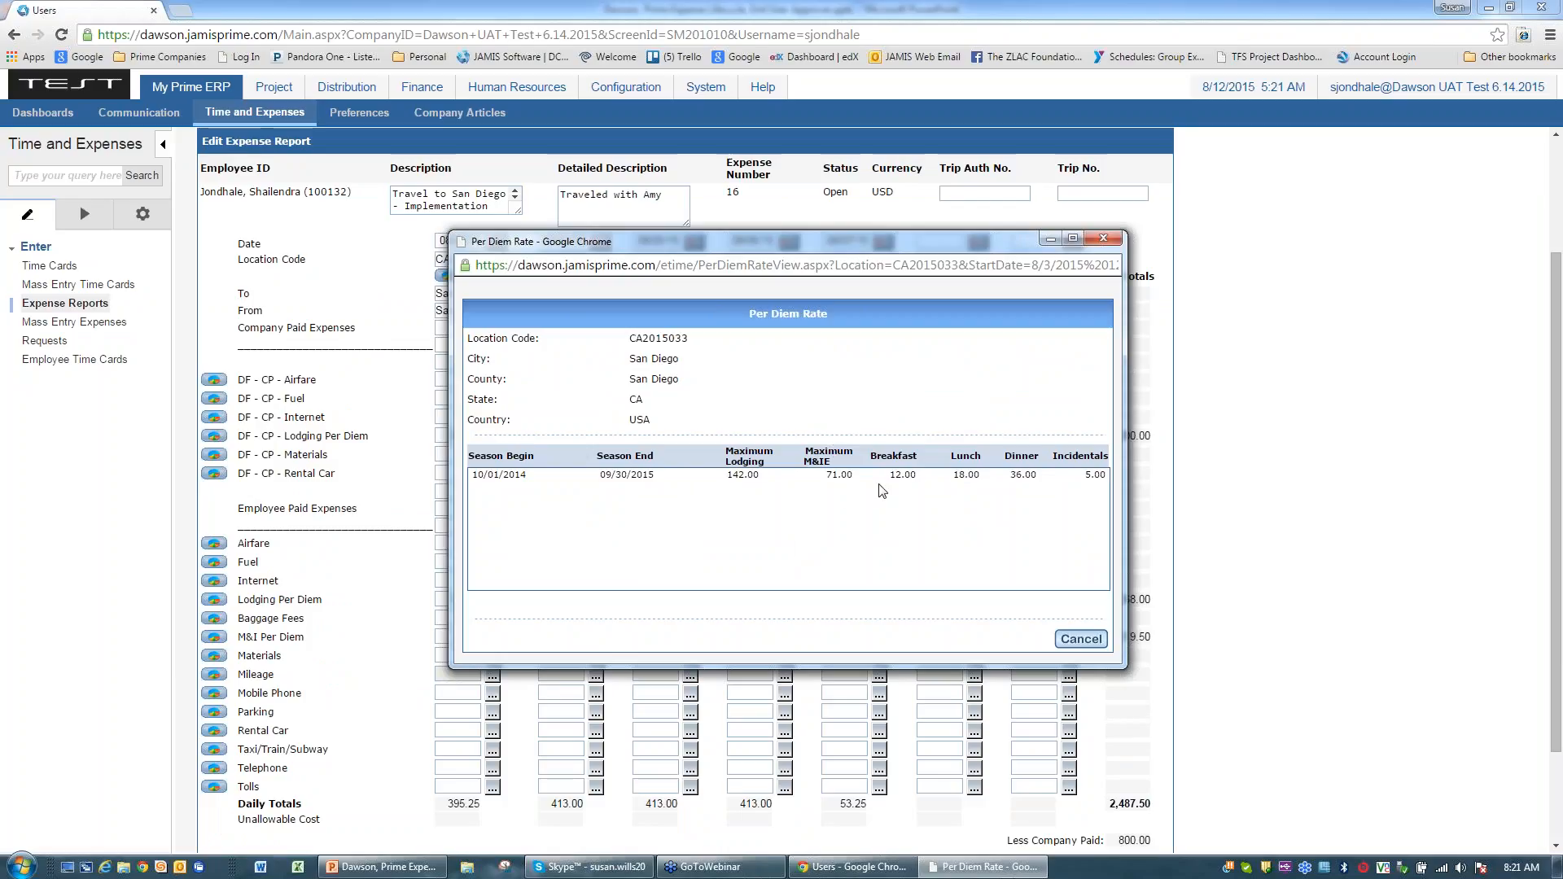
left_click(1088, 639)
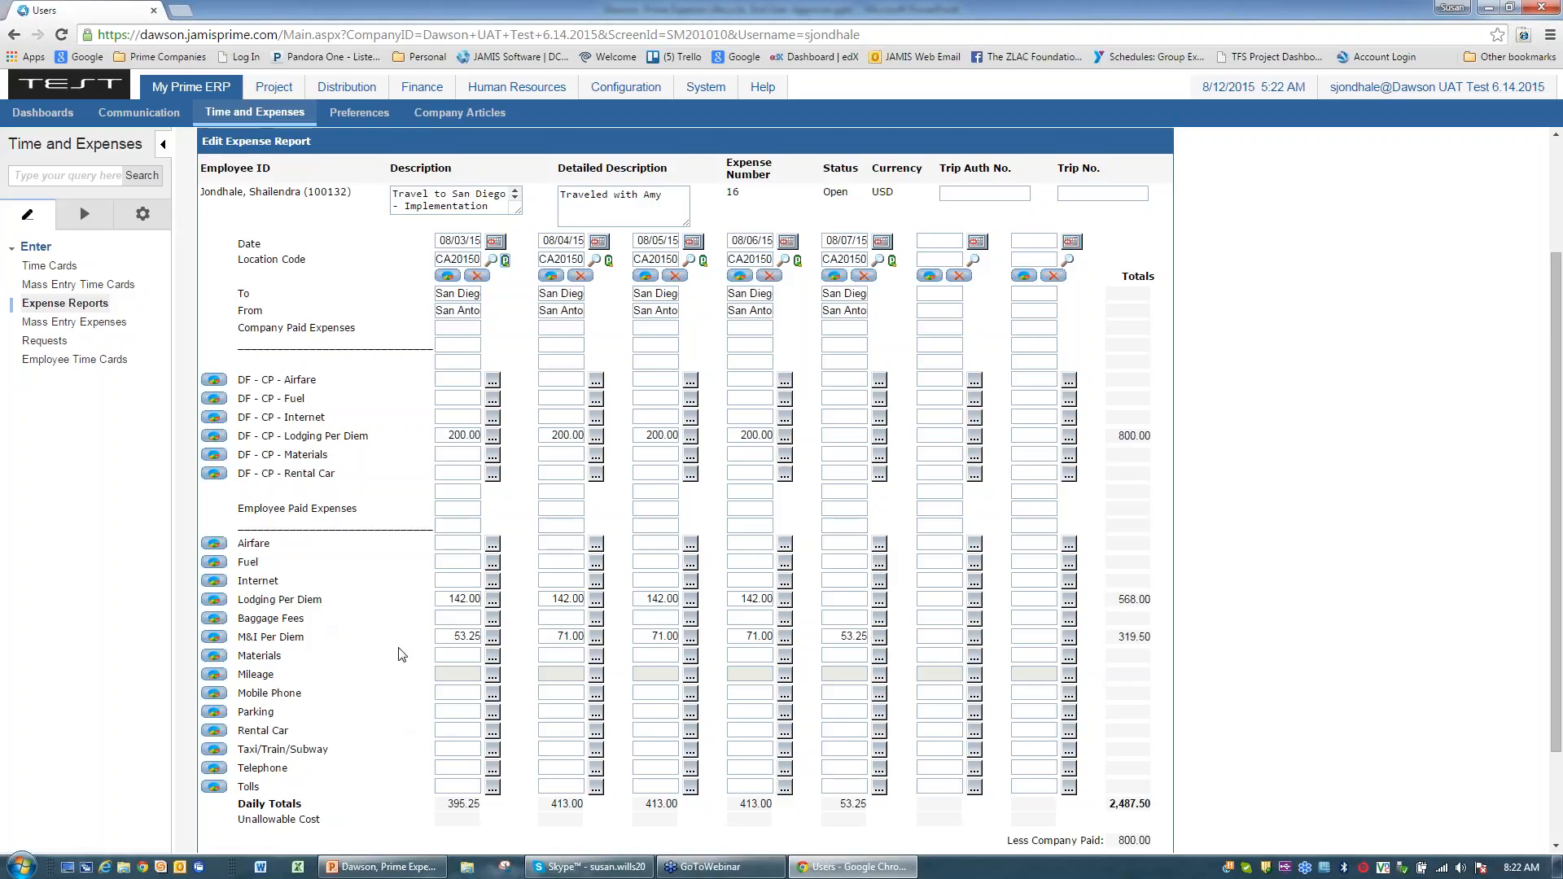
Step: Delete the 142.00 Lodging Per Diem amount from each of the four days
left_click_drag(446, 599, 482, 599)
key("Delete")
left_click(554, 600)
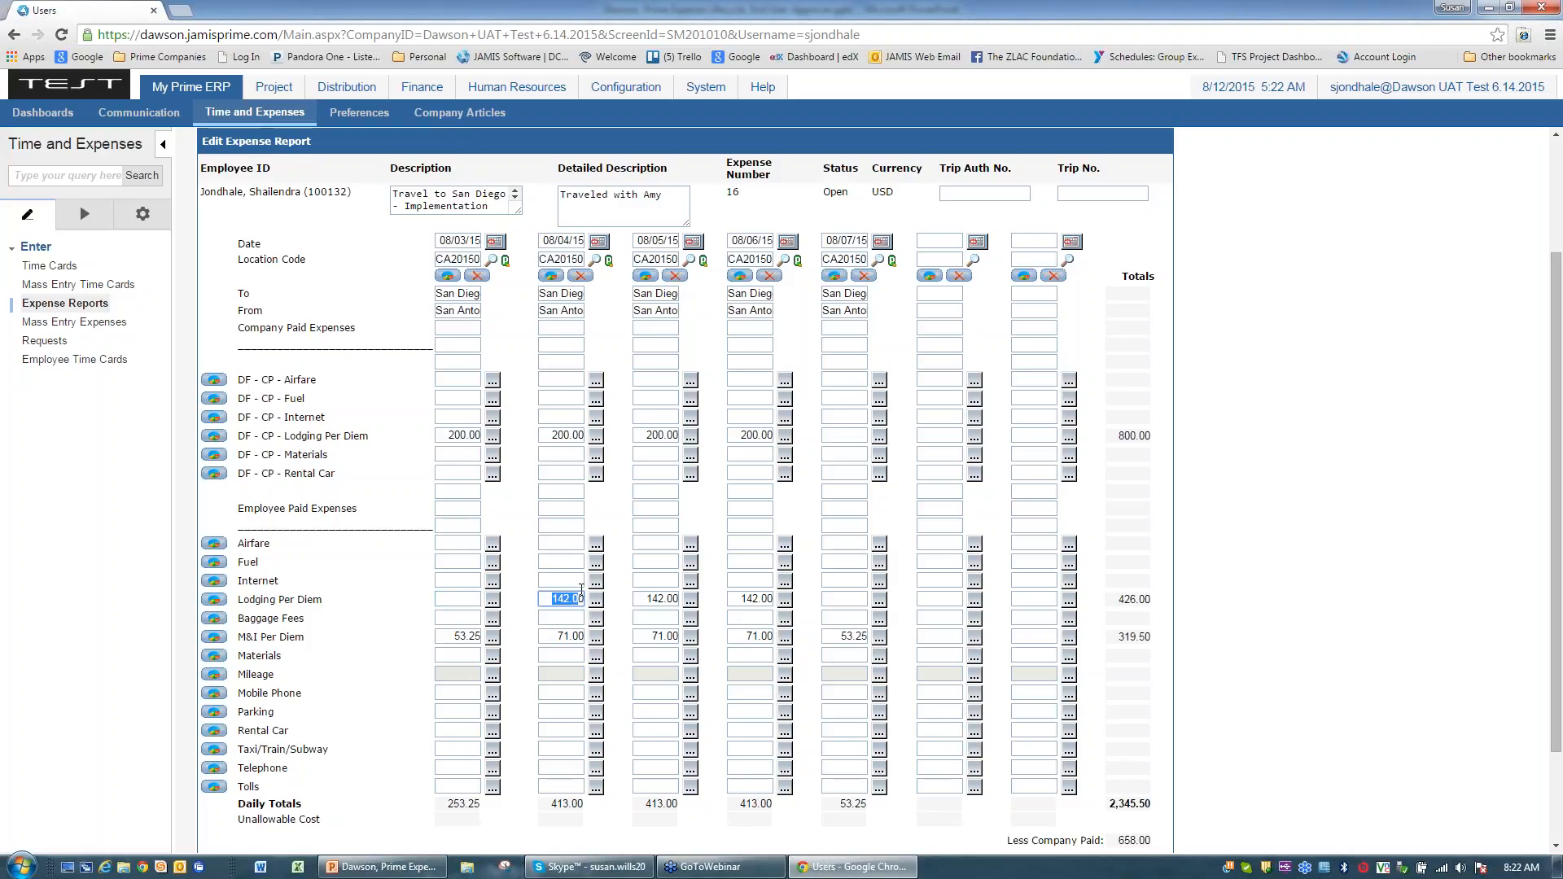
key("Delete")
left_click(646, 598)
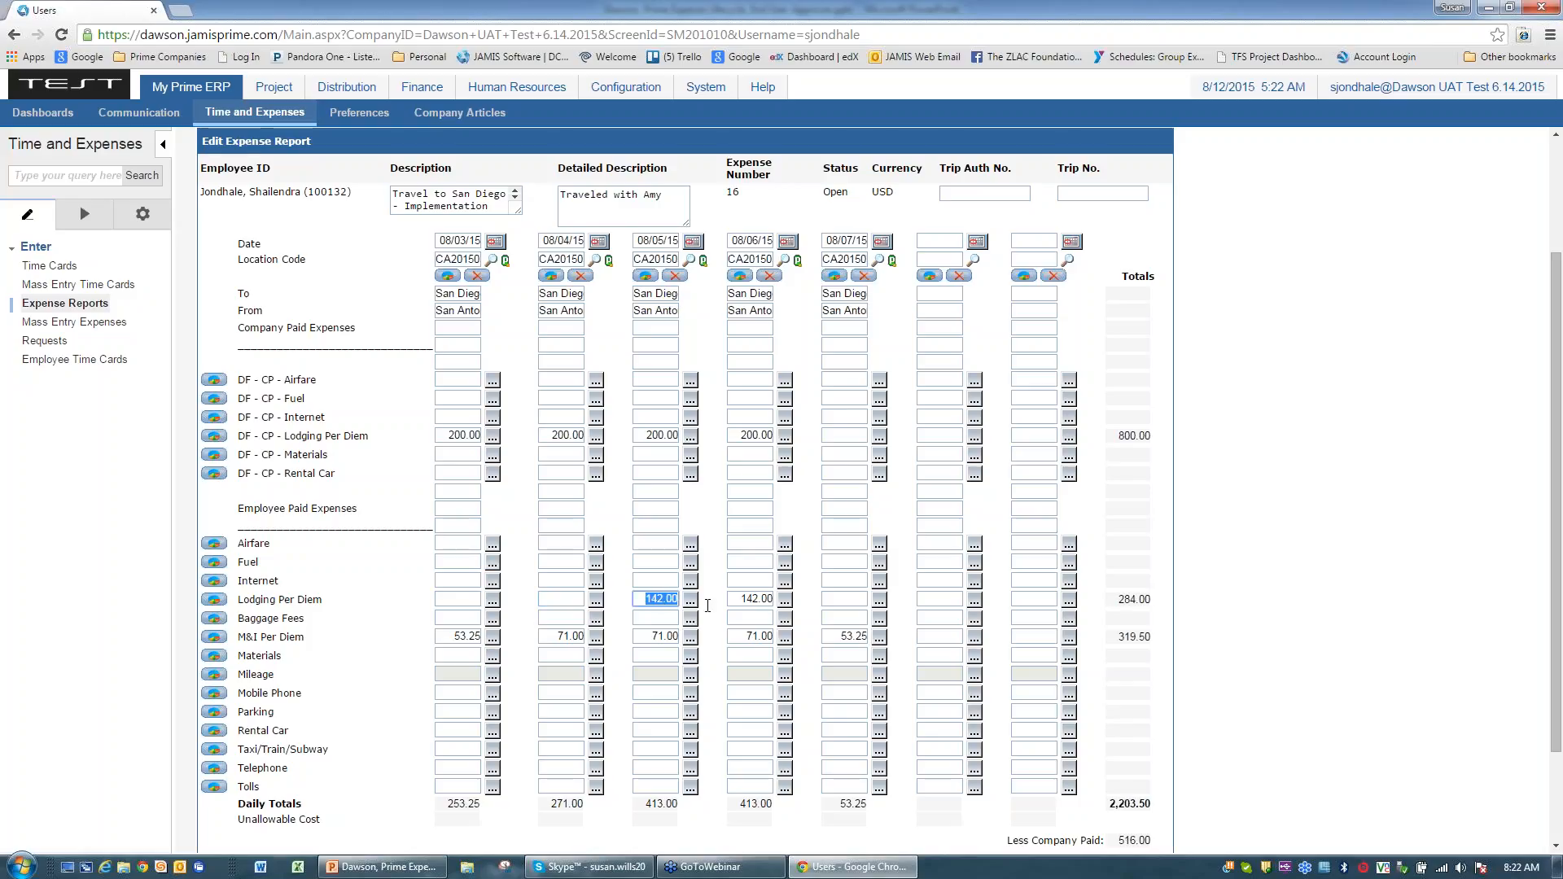
key("Delete")
left_click(749, 599)
key("Delete")
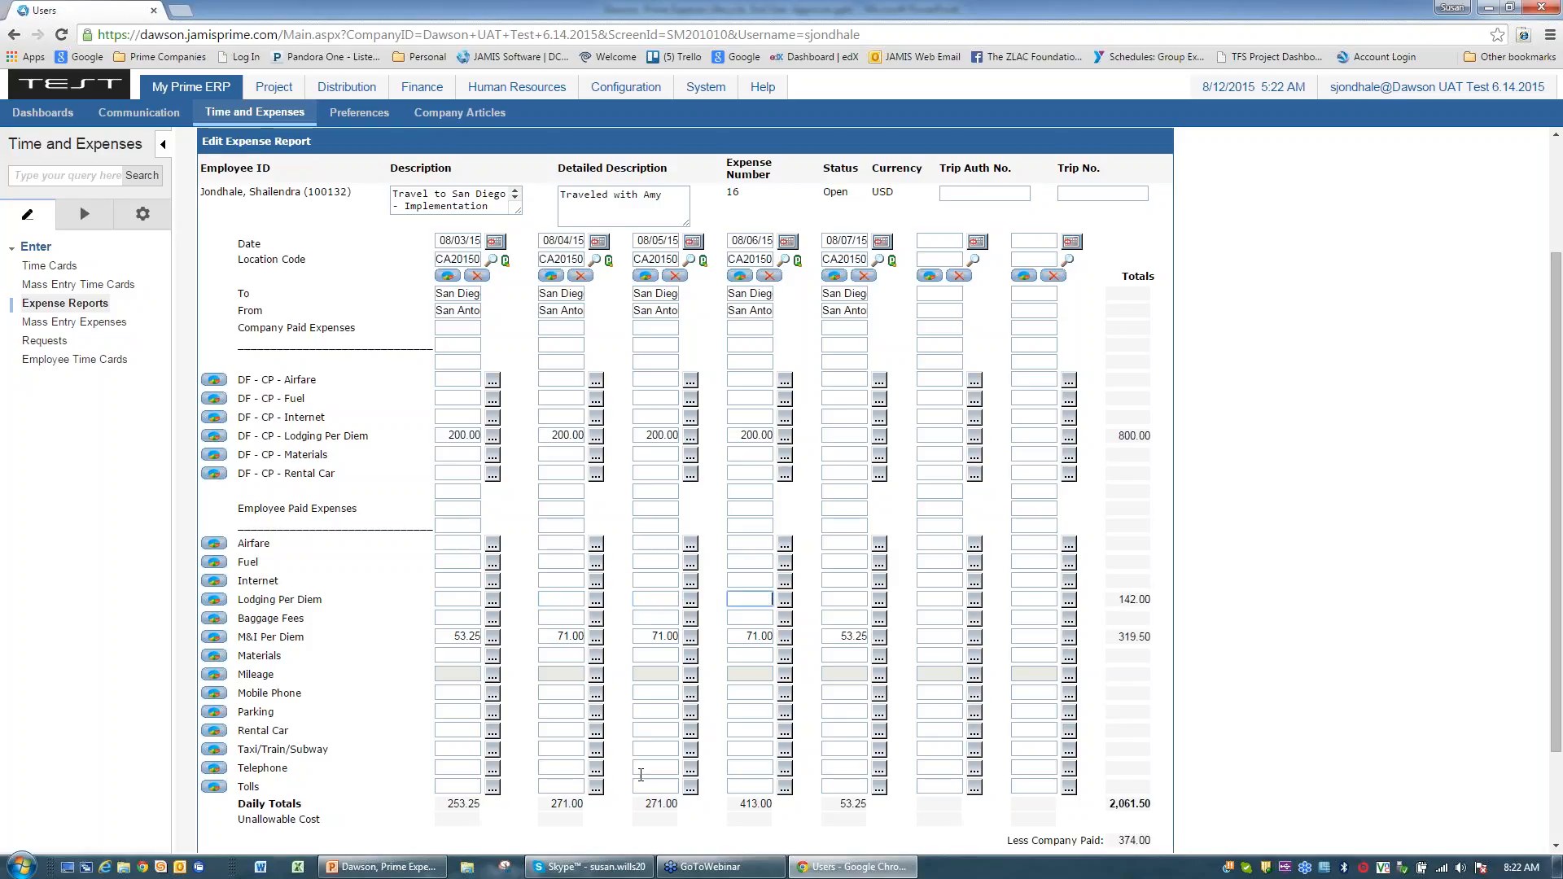
left_click(619, 786)
Step: Enter 25.00 baggage fees on 08/03 and 08/07
type("5")
left_click(848, 616)
type("25")
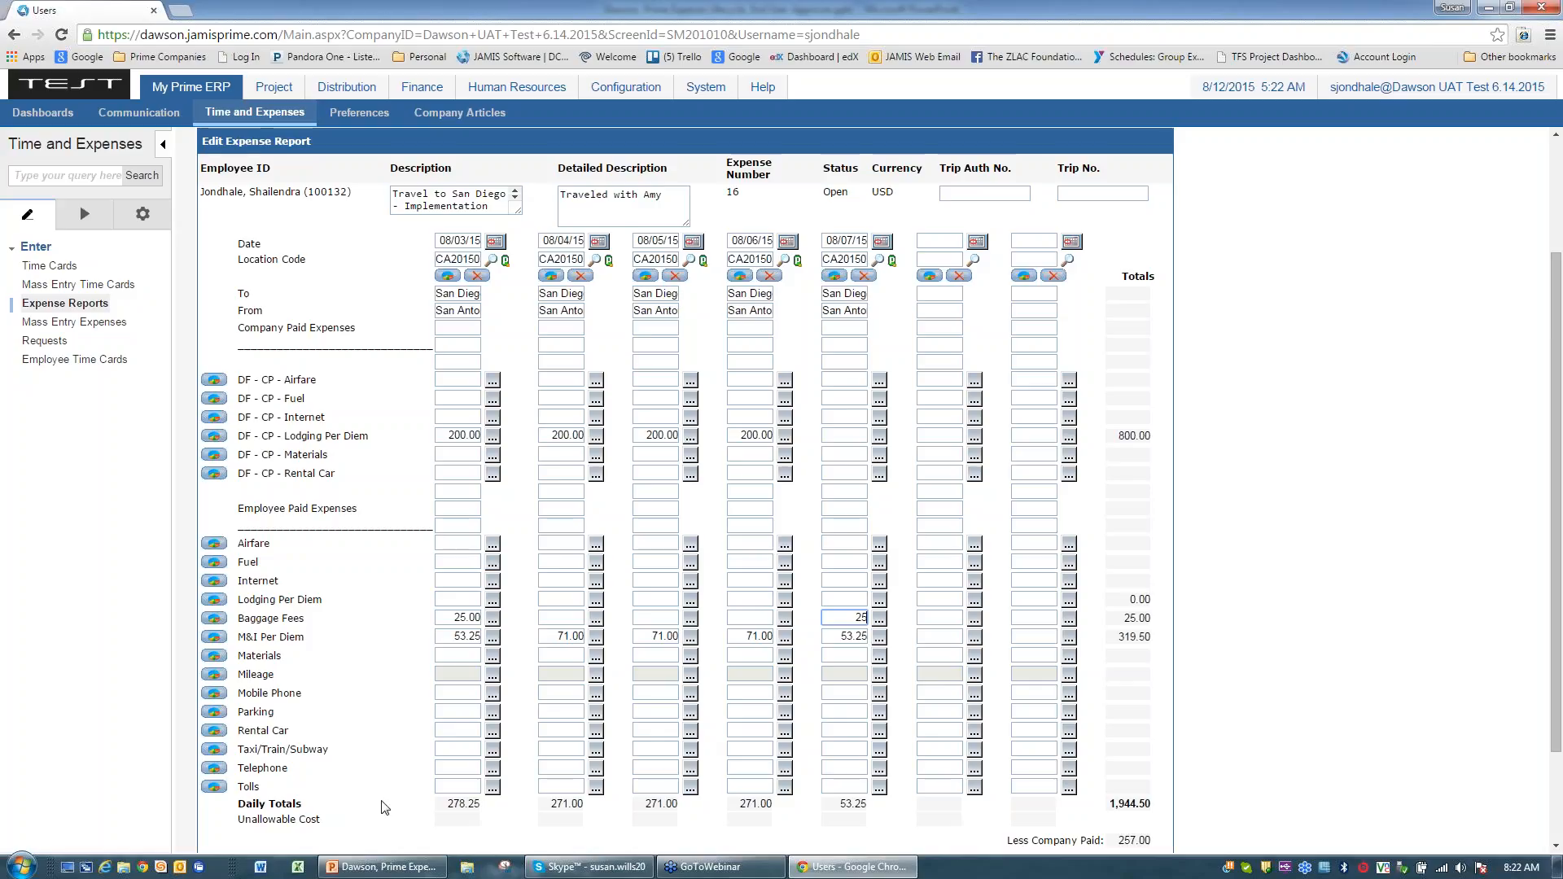
left_click(365, 723)
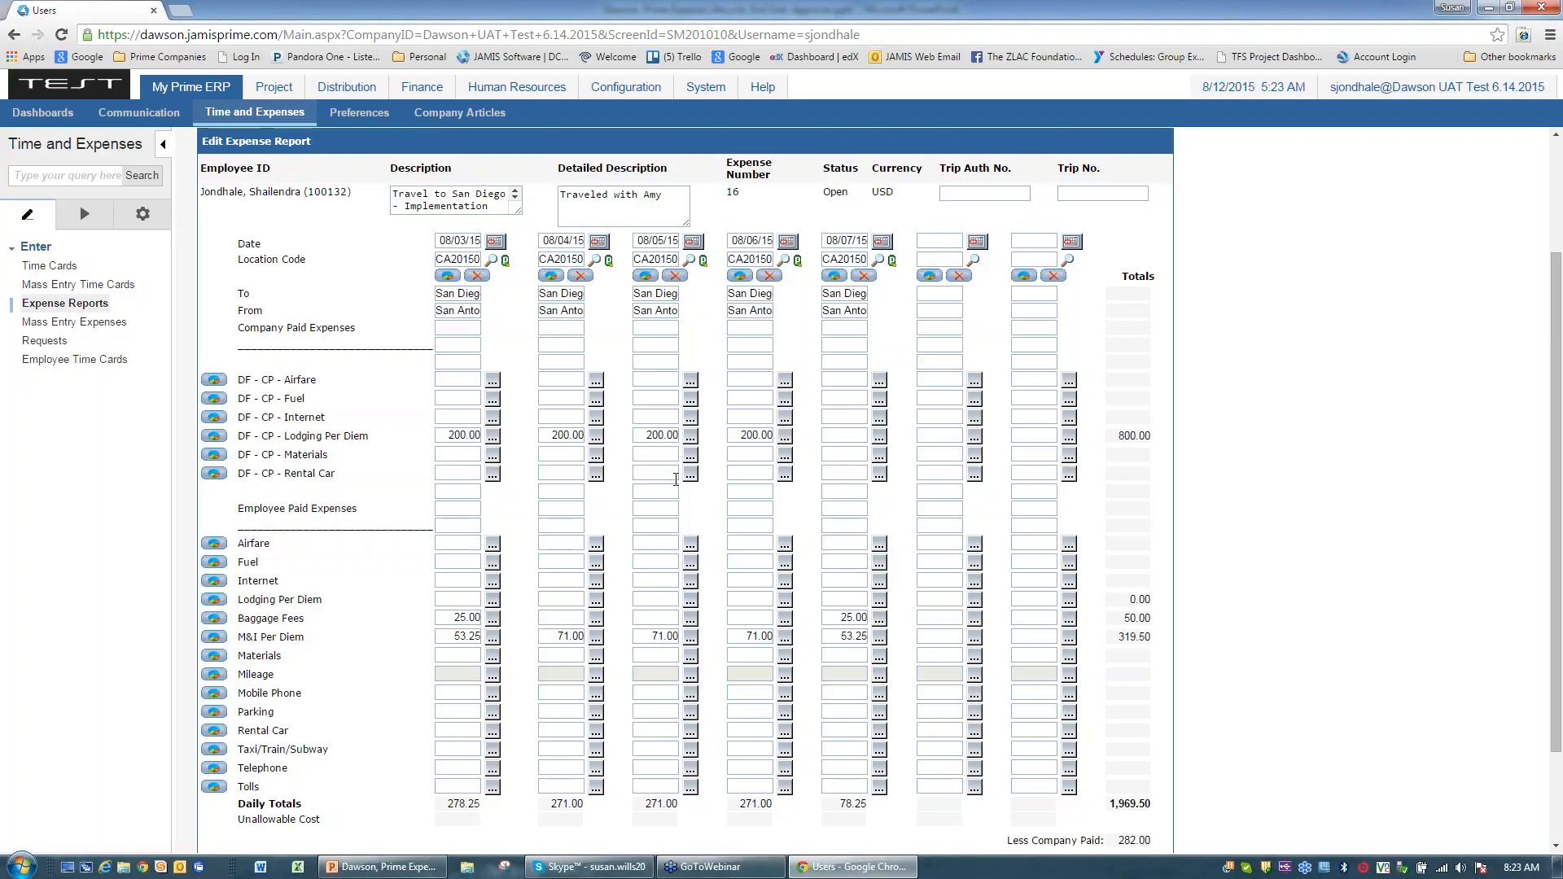
Step: Add 08/07 company-paid rental car 225.00 and airfare 425.00, then save the report
left_click(844, 473)
type("225")
left_click(387, 504)
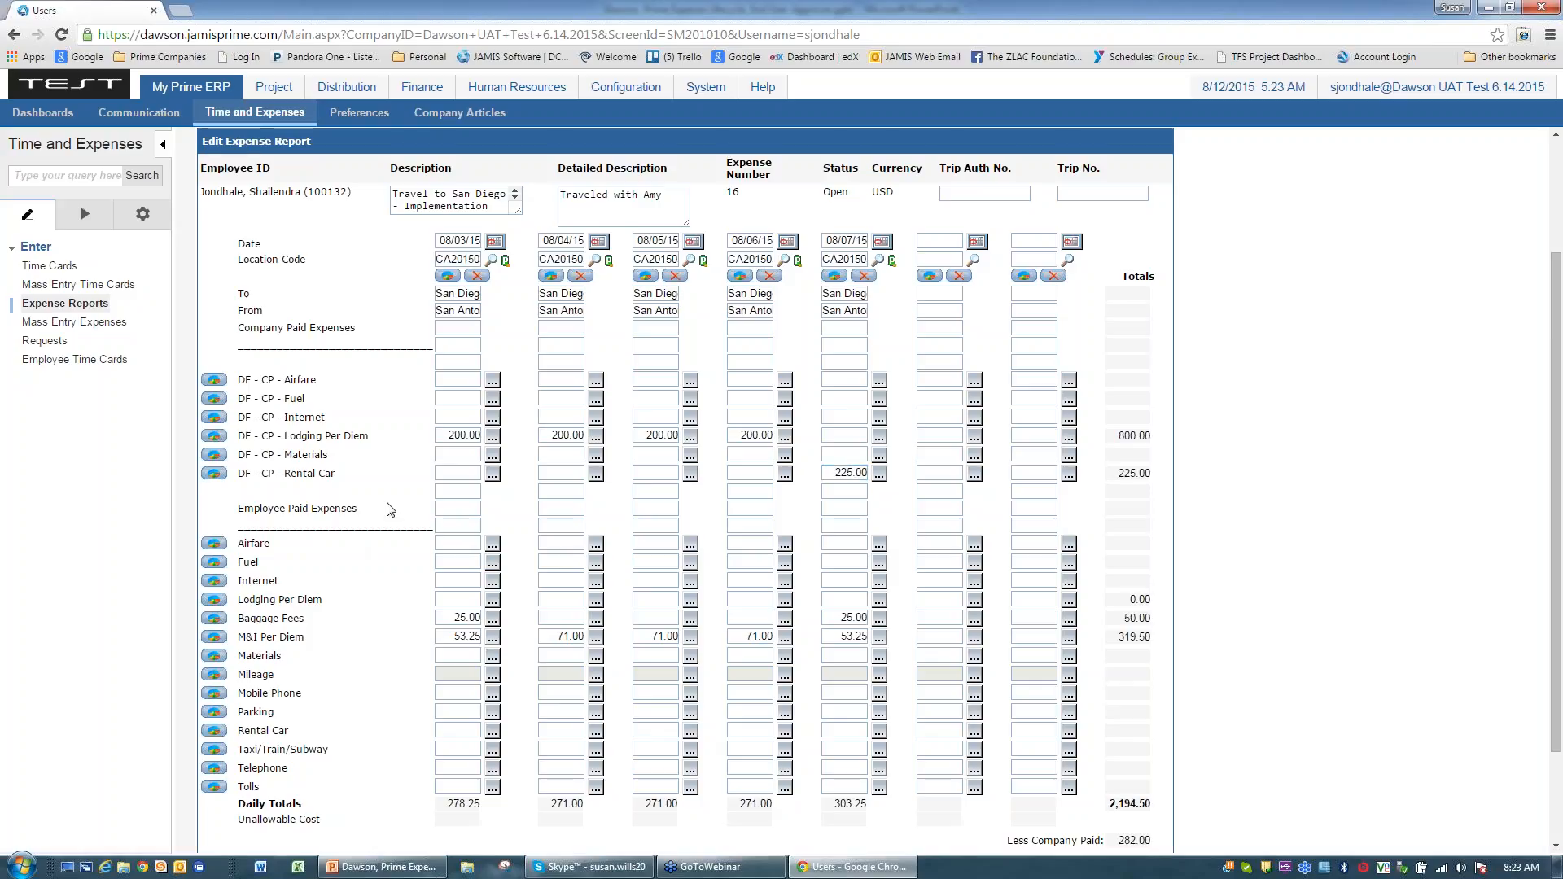
left_click(834, 376)
type("425")
key("Return")
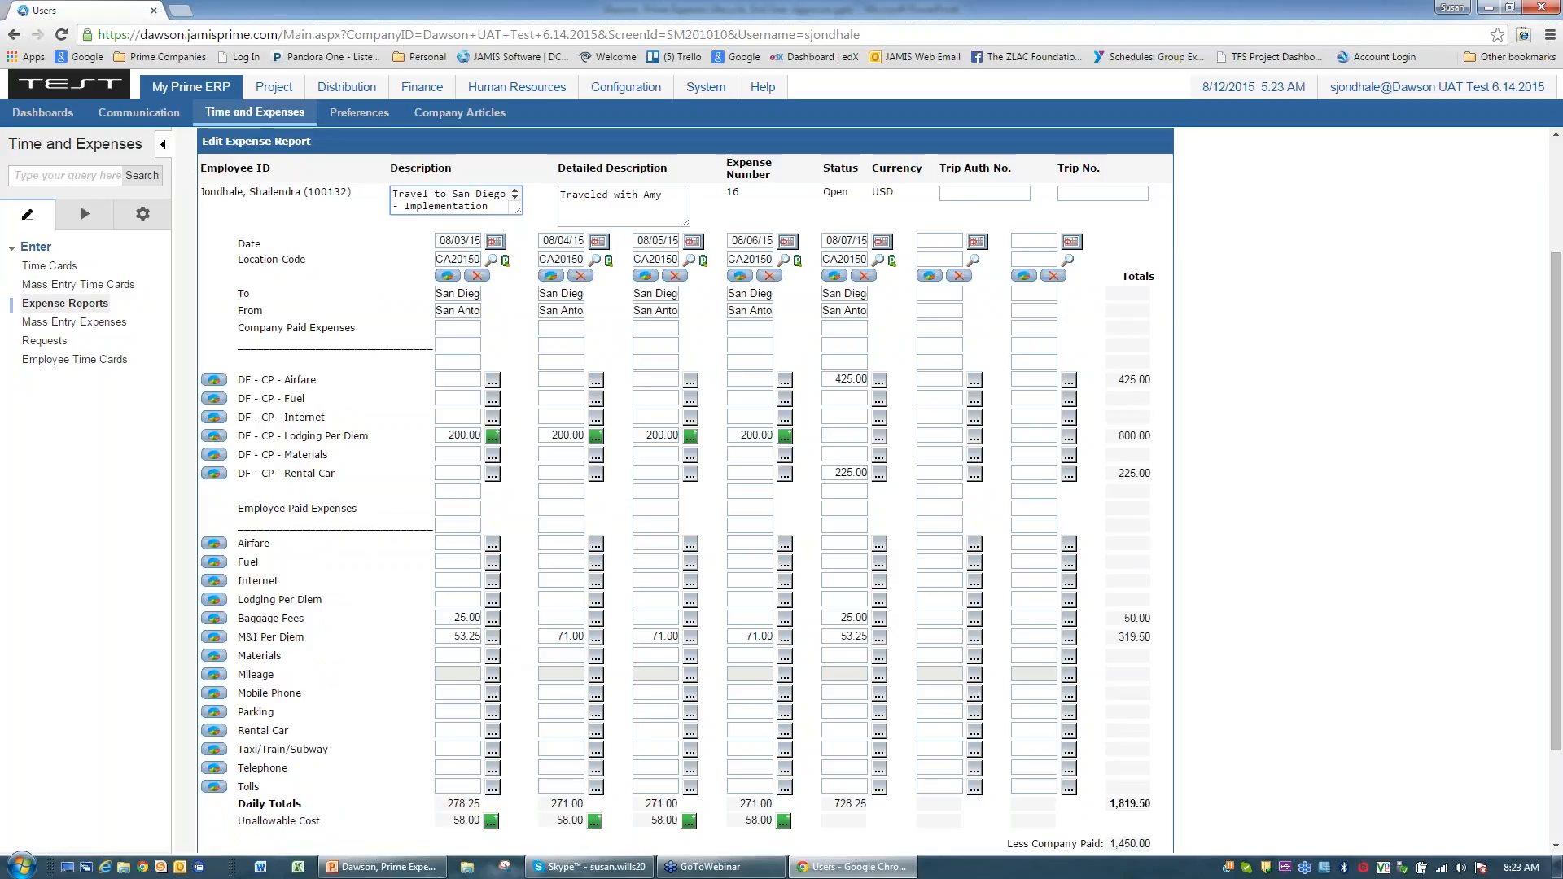
Step: Enter 35.00 in the 08/07 Fuel field, raising the report total to 1,854.50
left_click(844, 562)
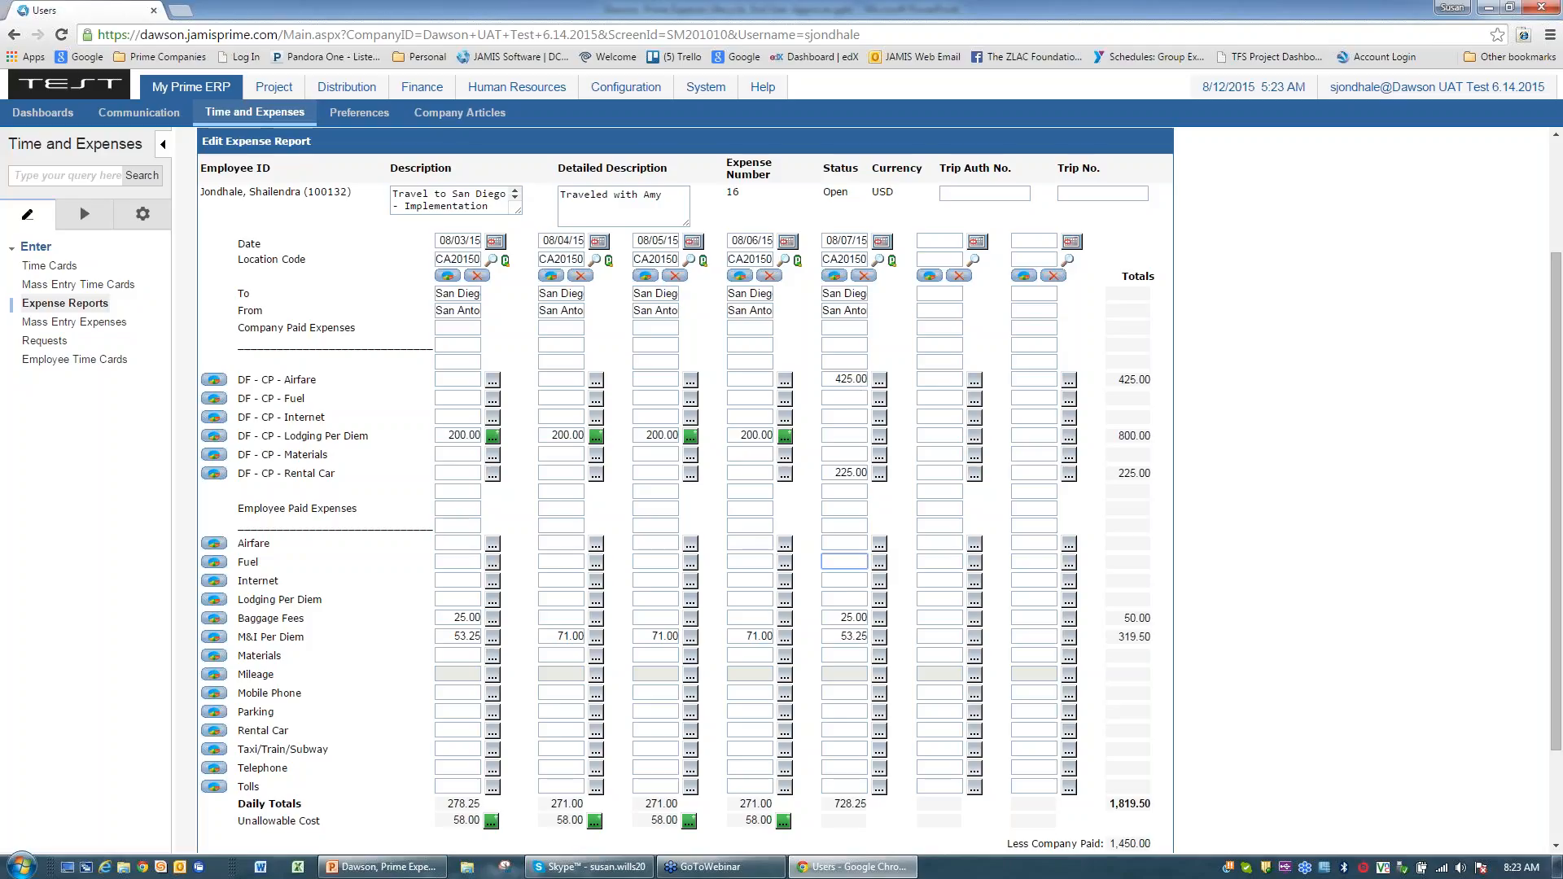
type("5")
left_click(1228, 587)
scroll(1231, 621, "down", 1)
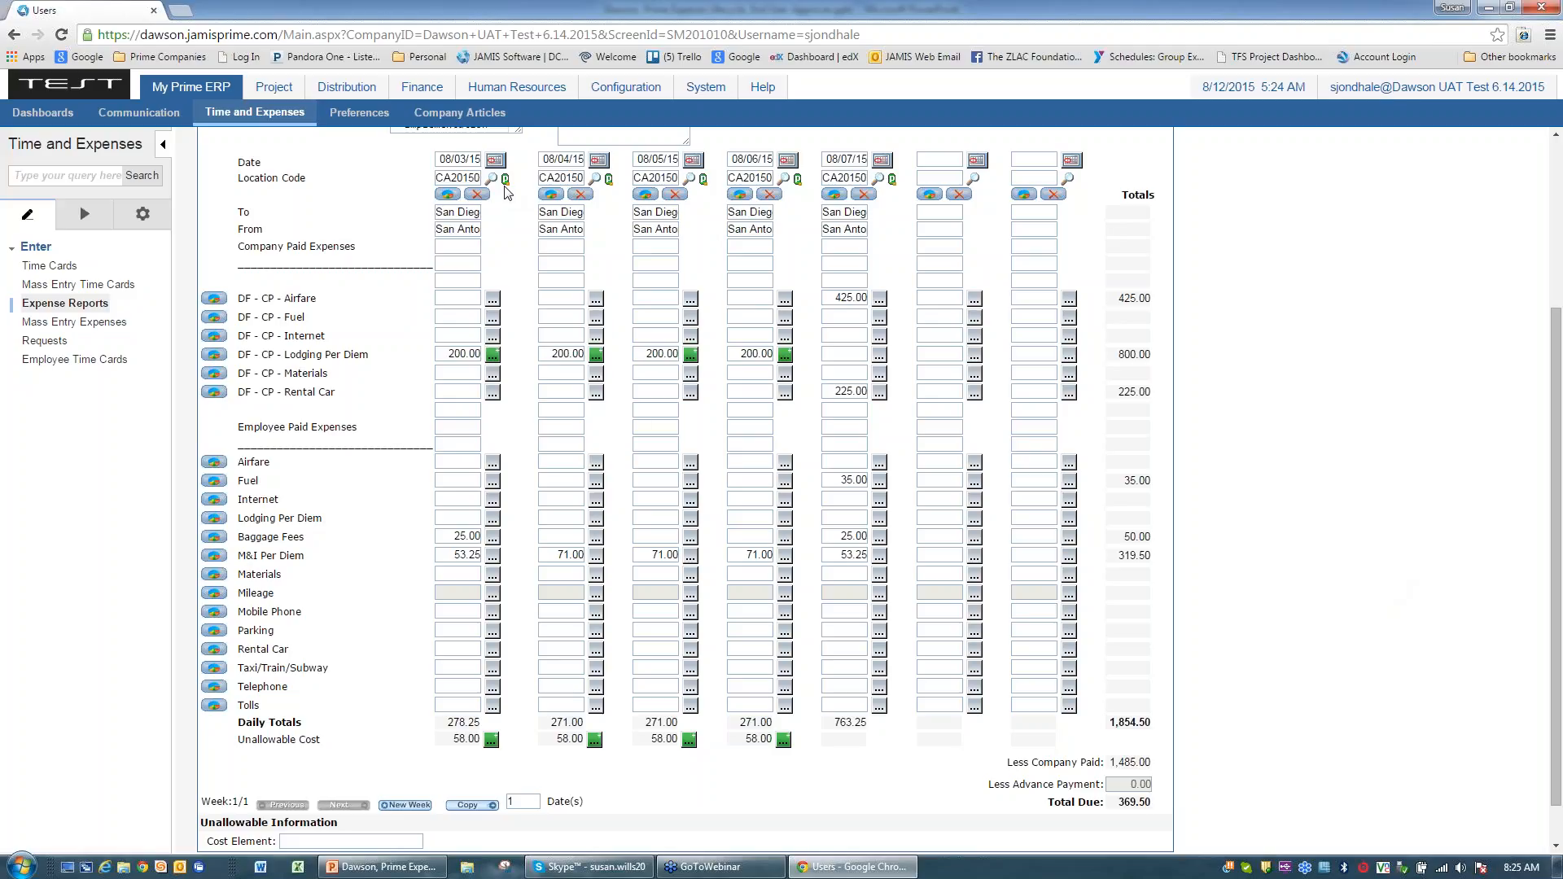
Step: Review the first day's per diem rates and confirm the 08/03 company-paid lodging detail with its unallowable amount
left_click(448, 194)
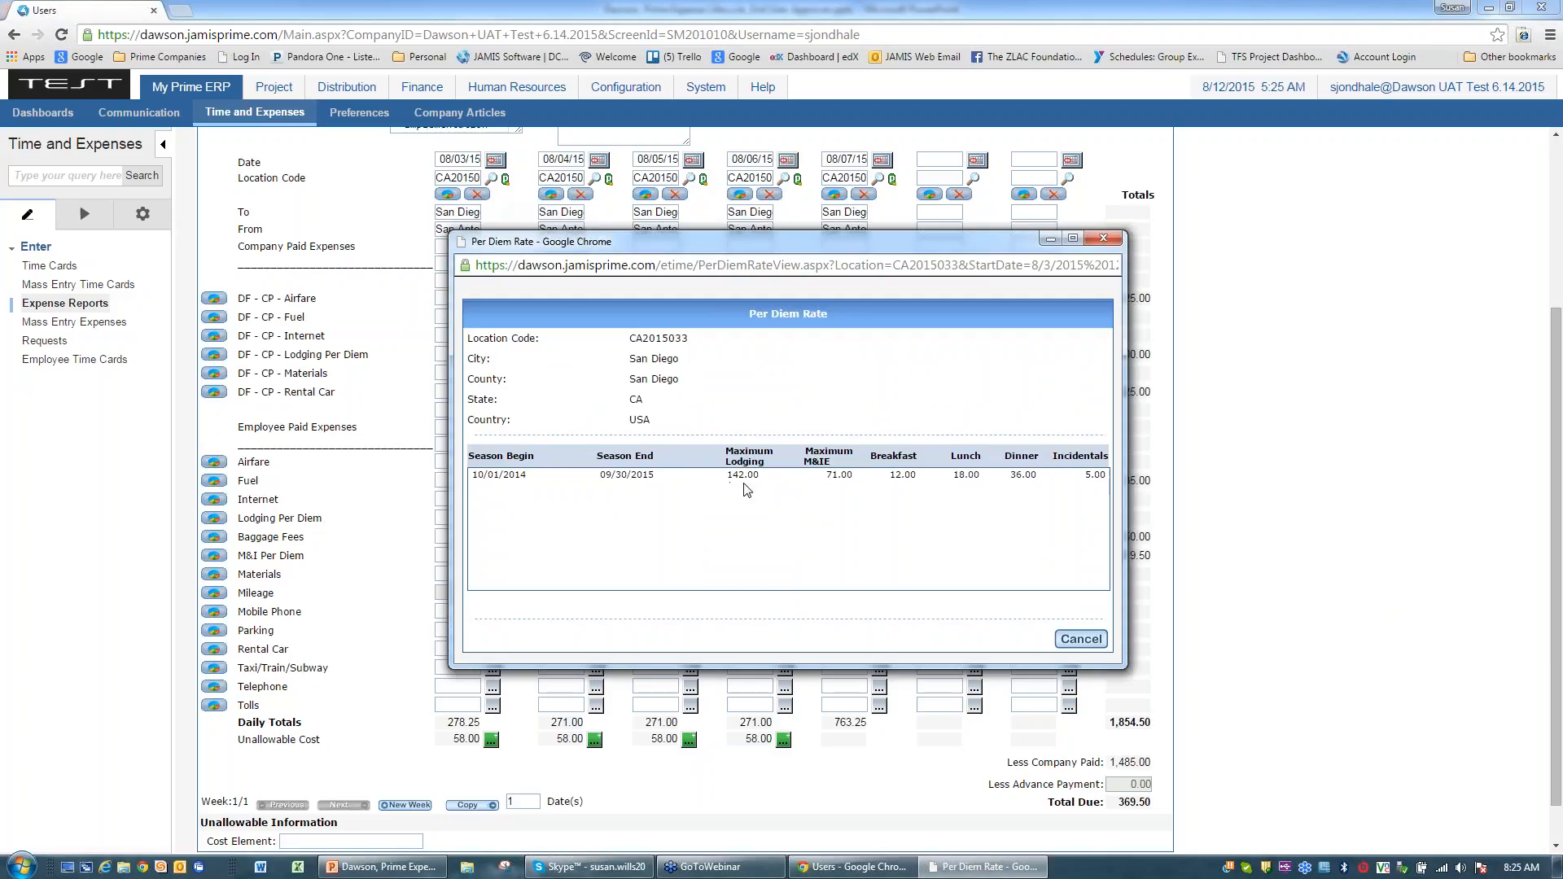
left_click(1081, 639)
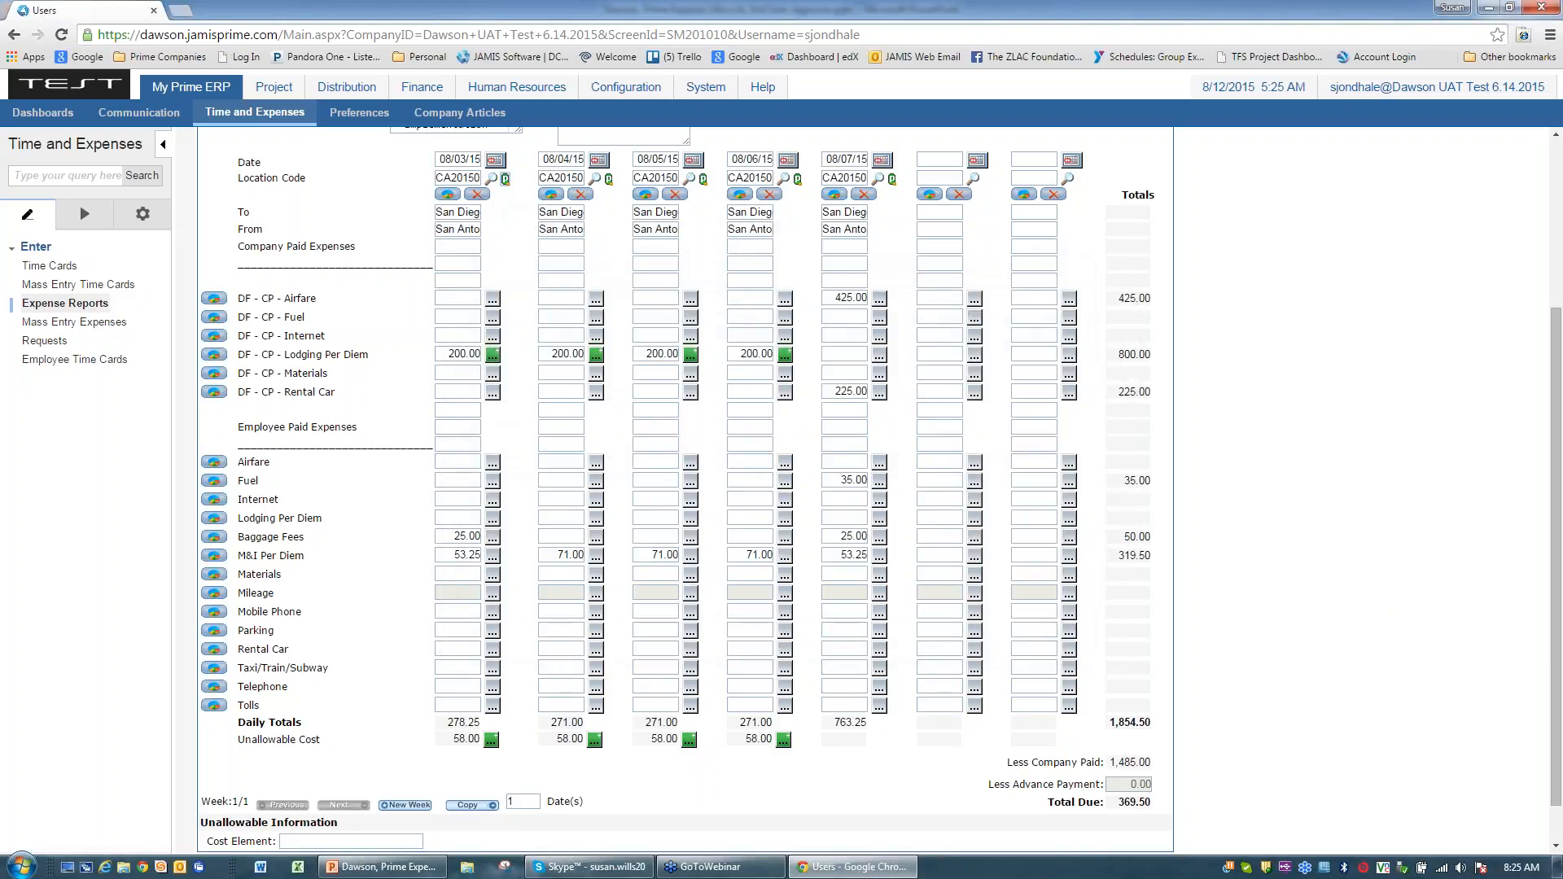
left_click(493, 356)
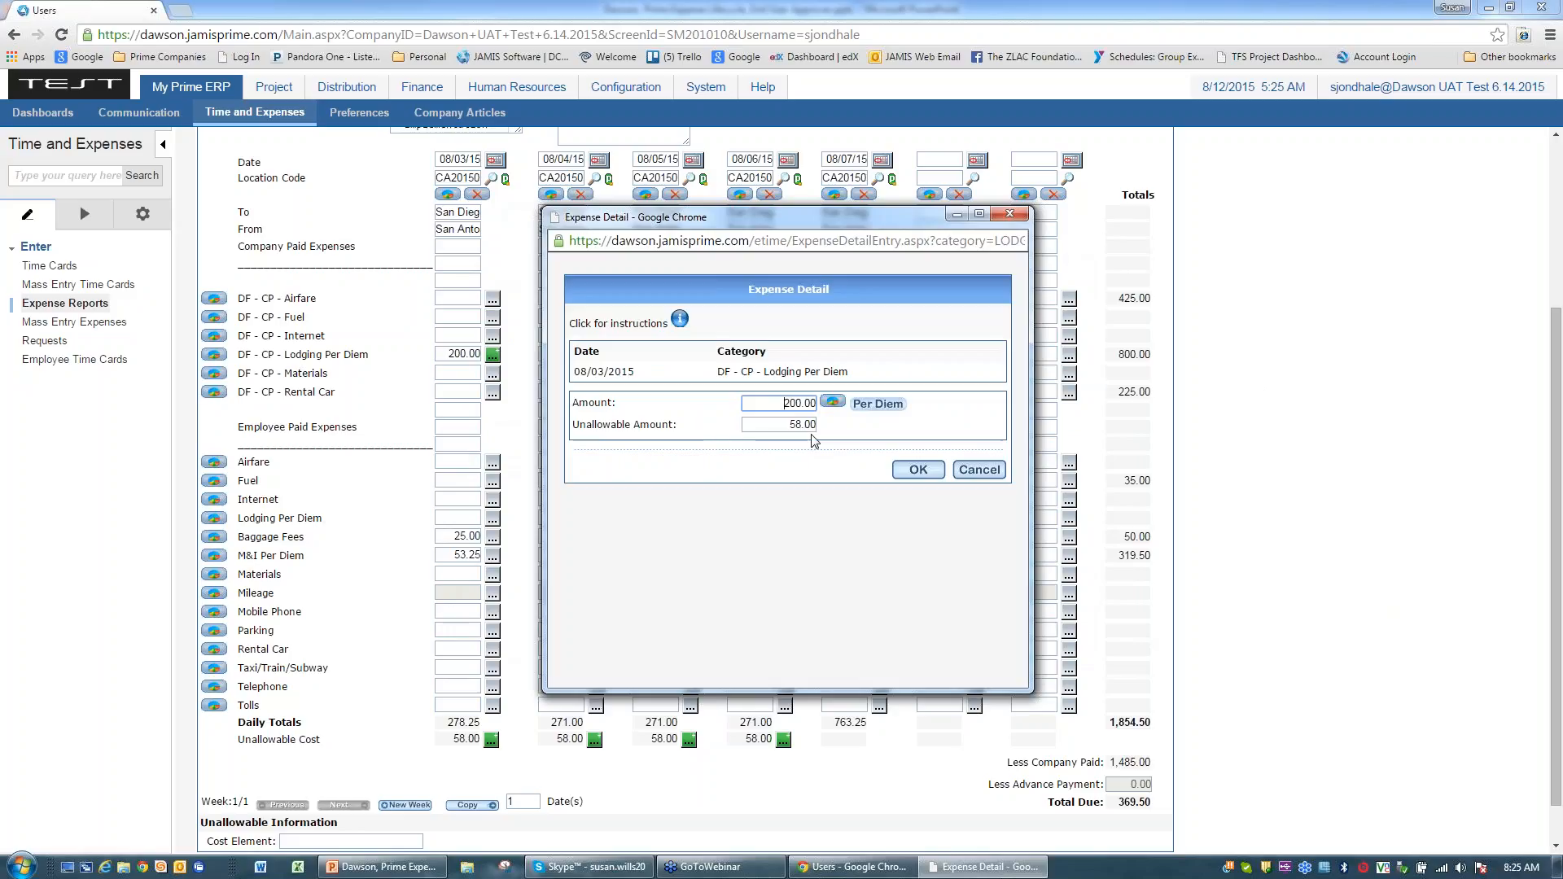
left_click(918, 470)
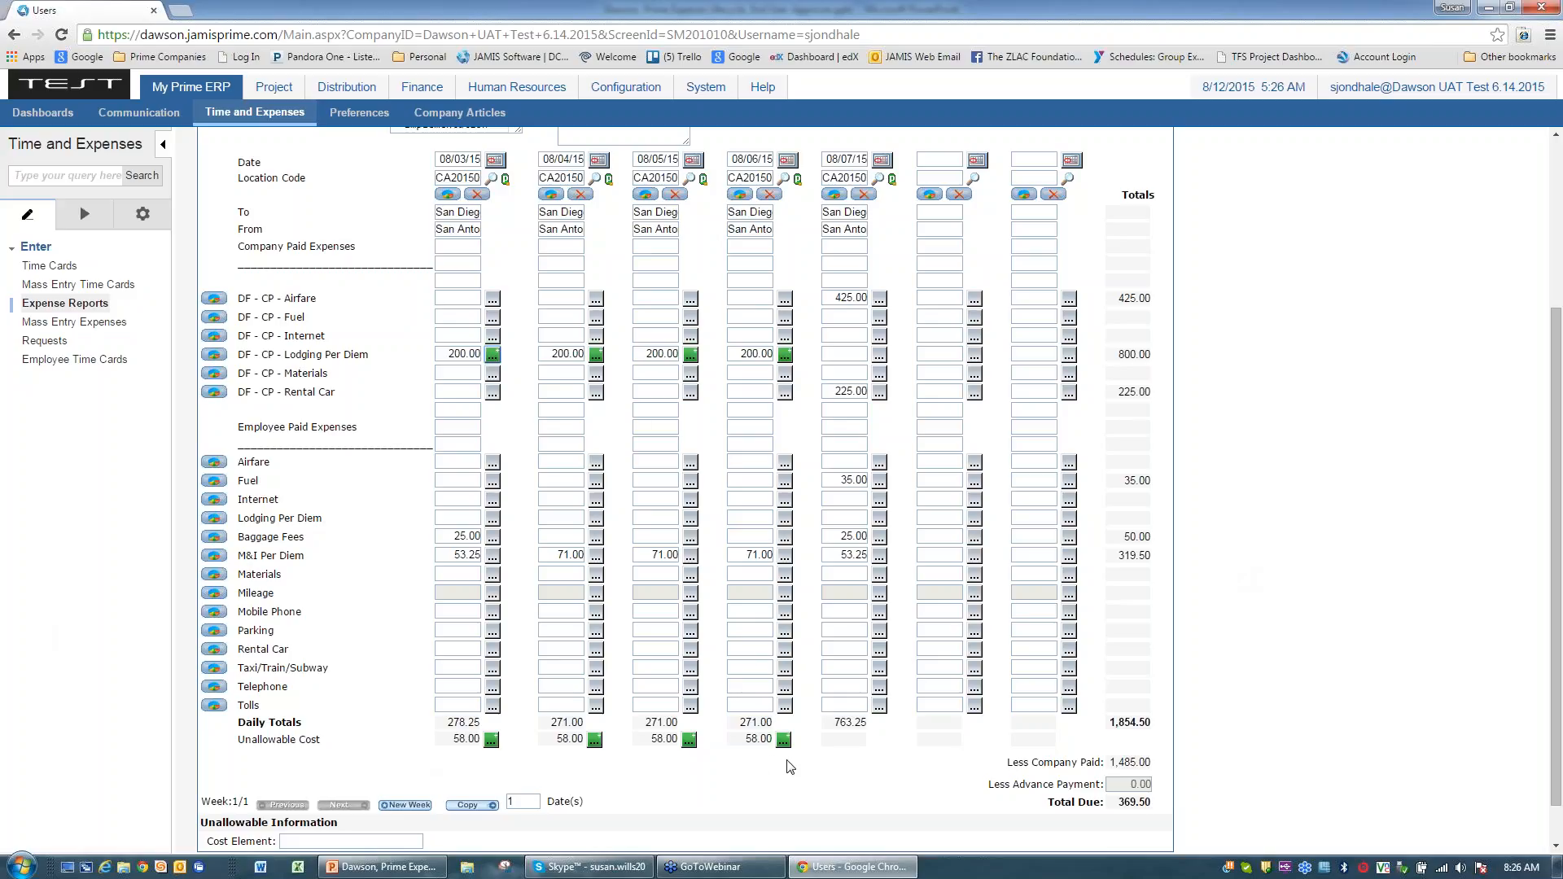
scroll(1413, 554, "up", 3)
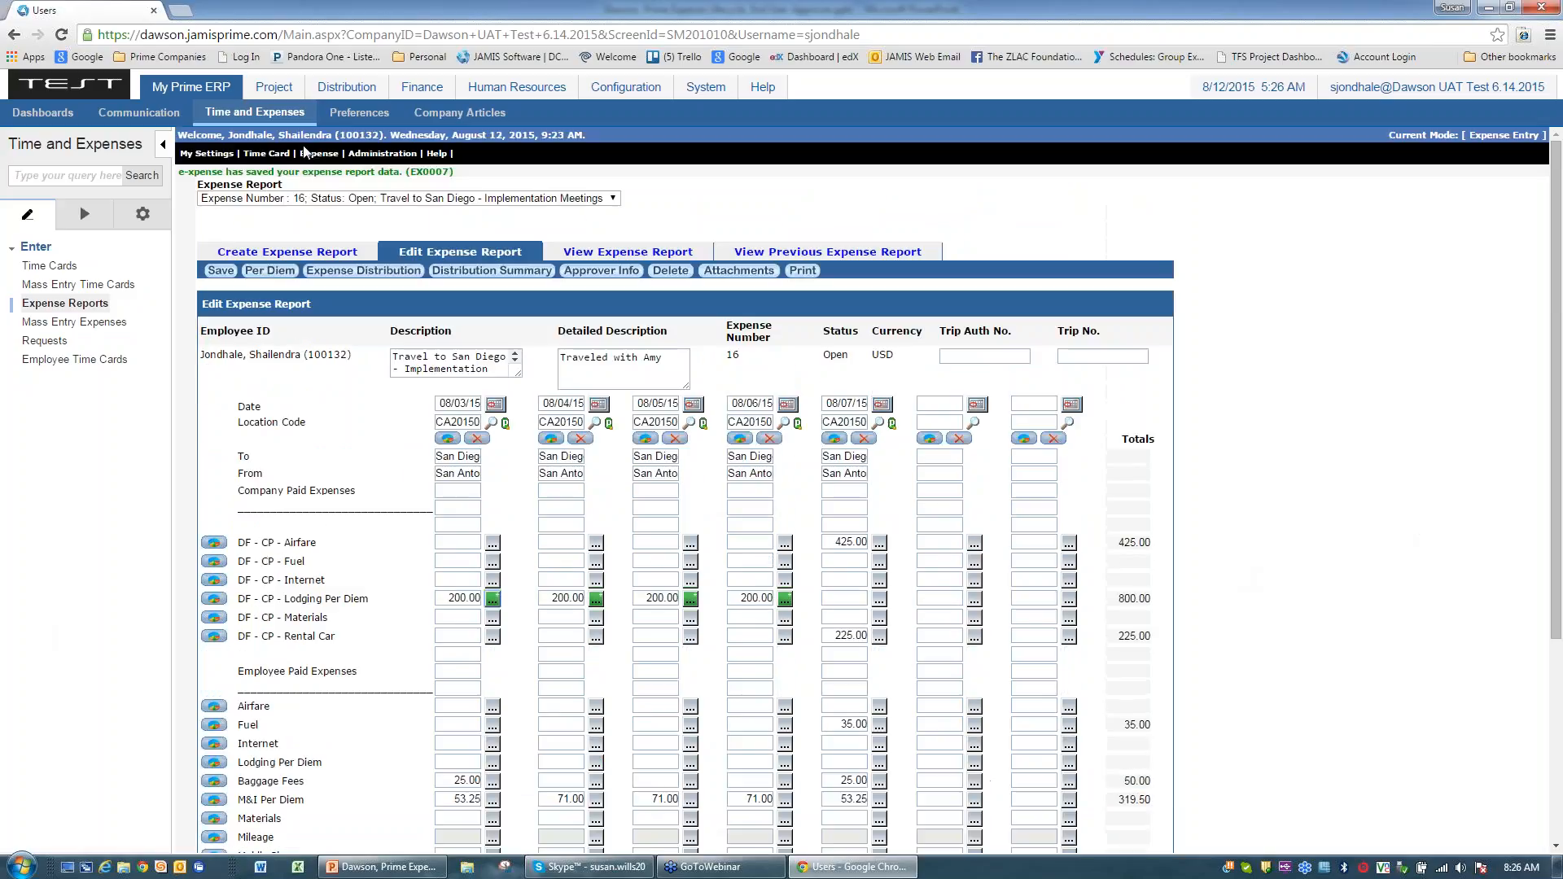
Step: Save expense report 16 and switch to the PowerPoint deck's 'Expense Reports - Entry' slide
left_click(218, 270)
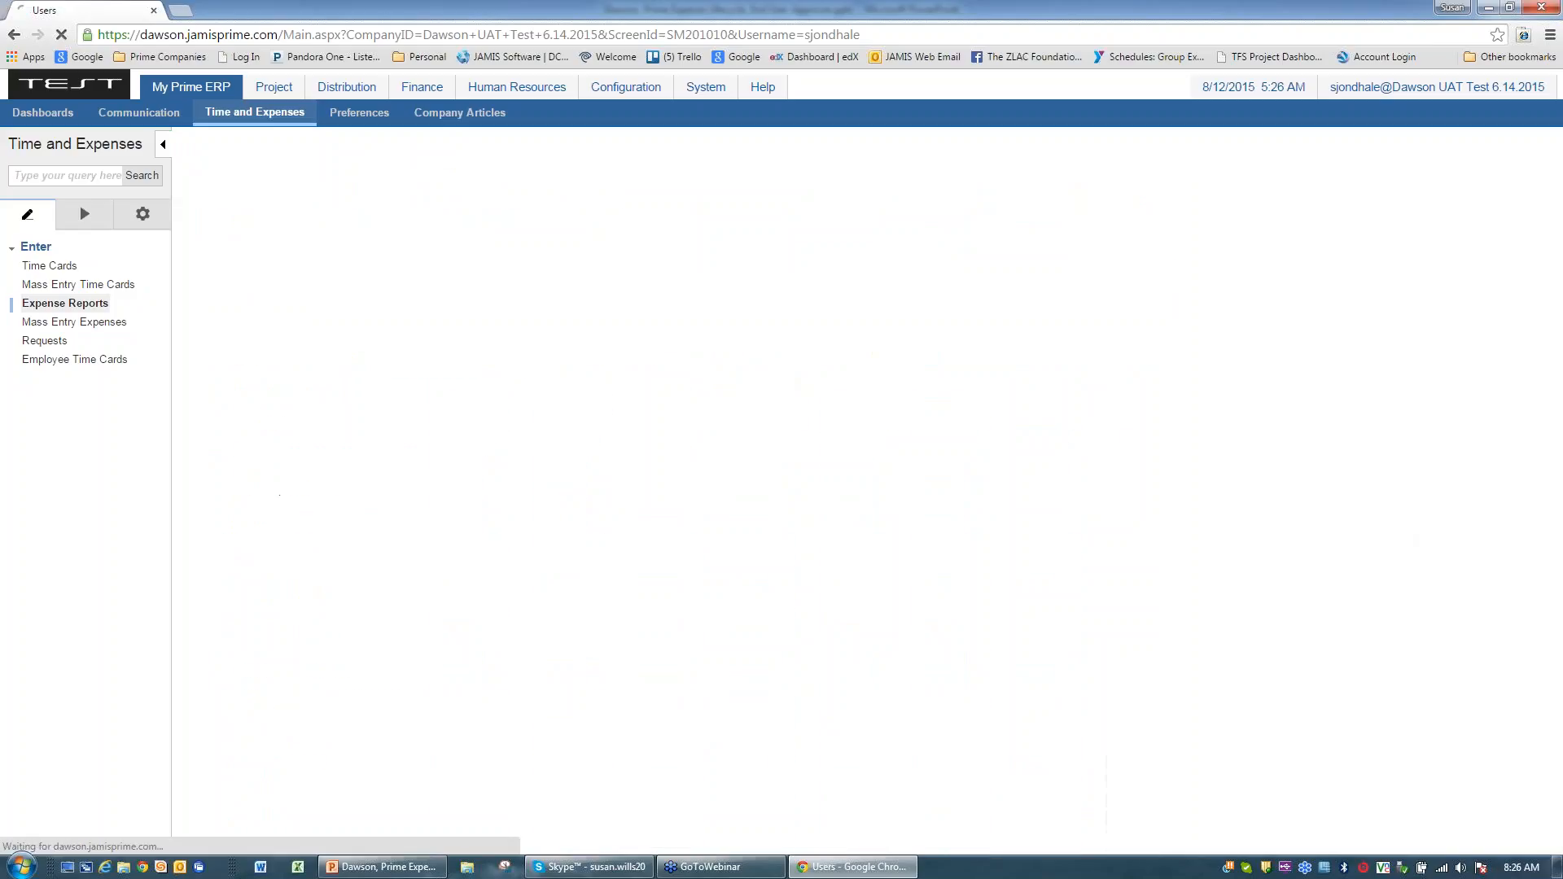
scroll(1272, 391, "down", 1)
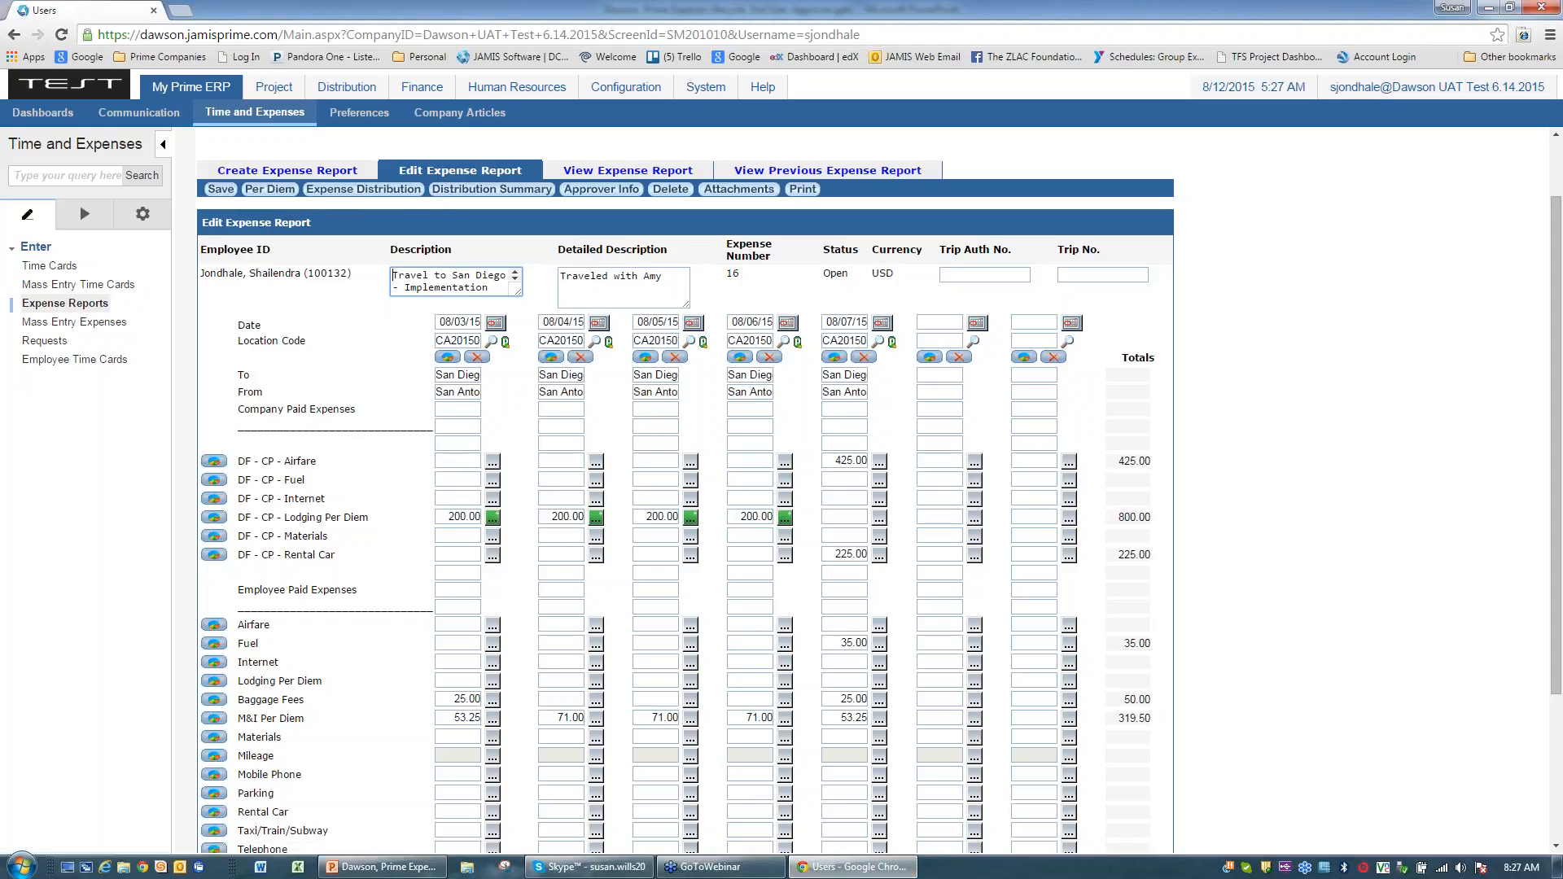
left_click(370, 870)
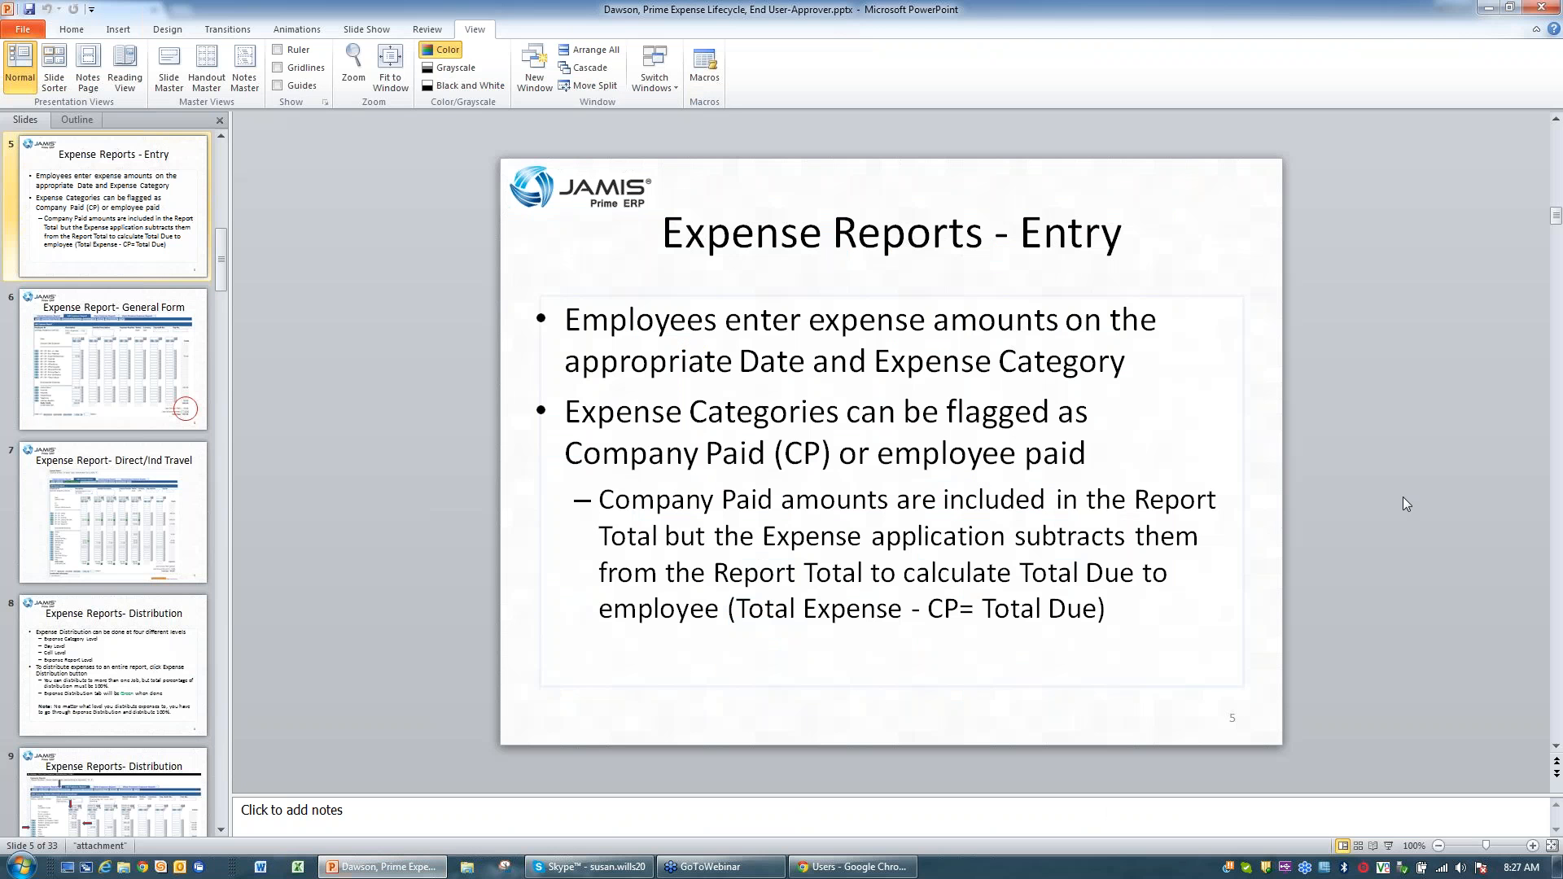
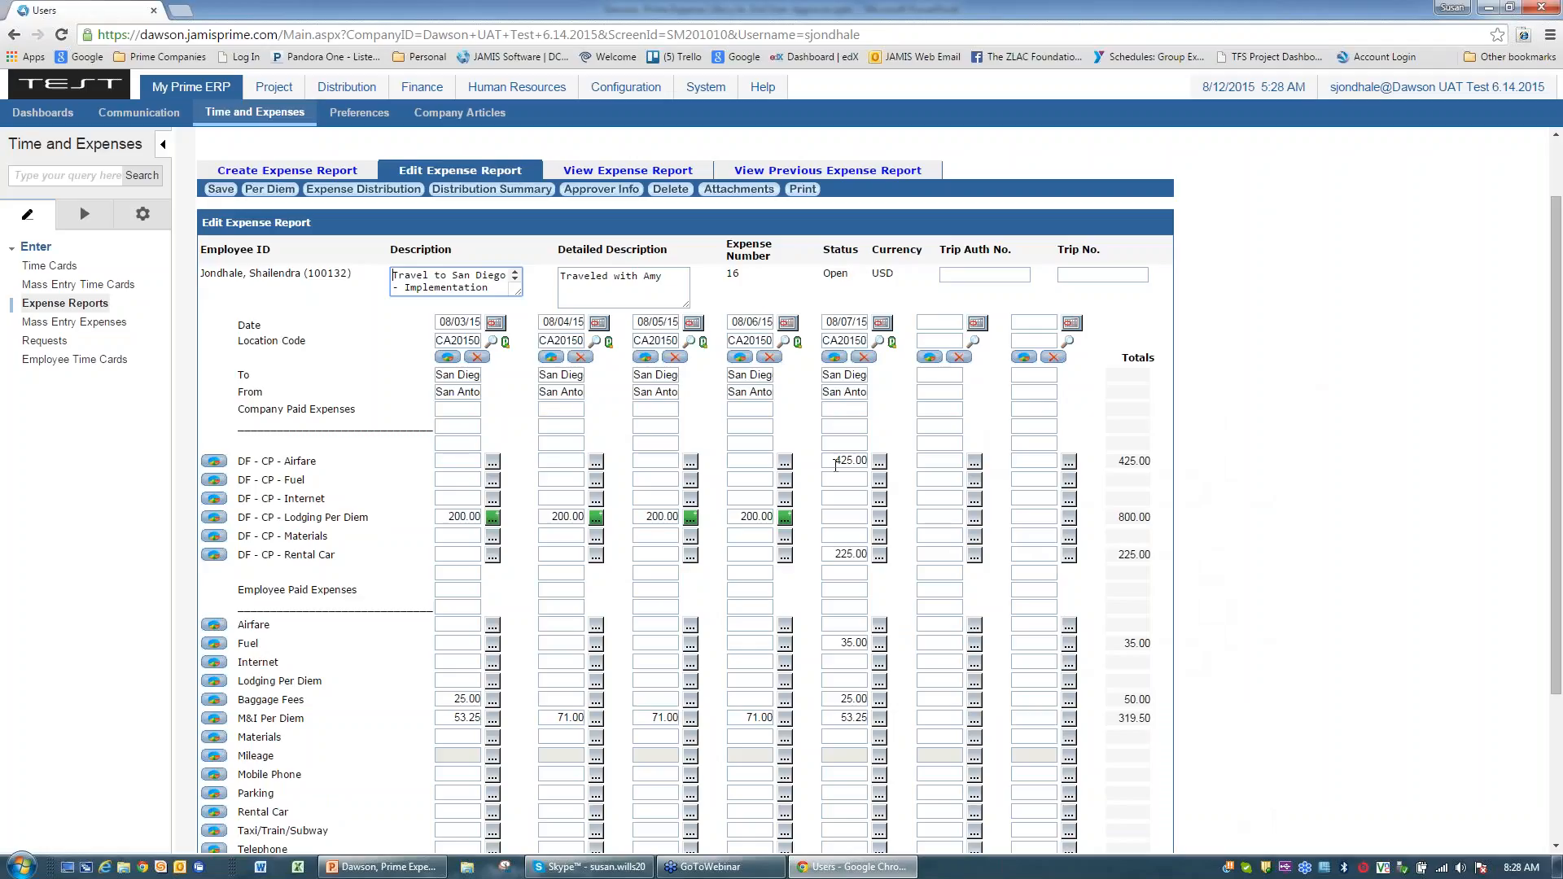
left_click(215, 463)
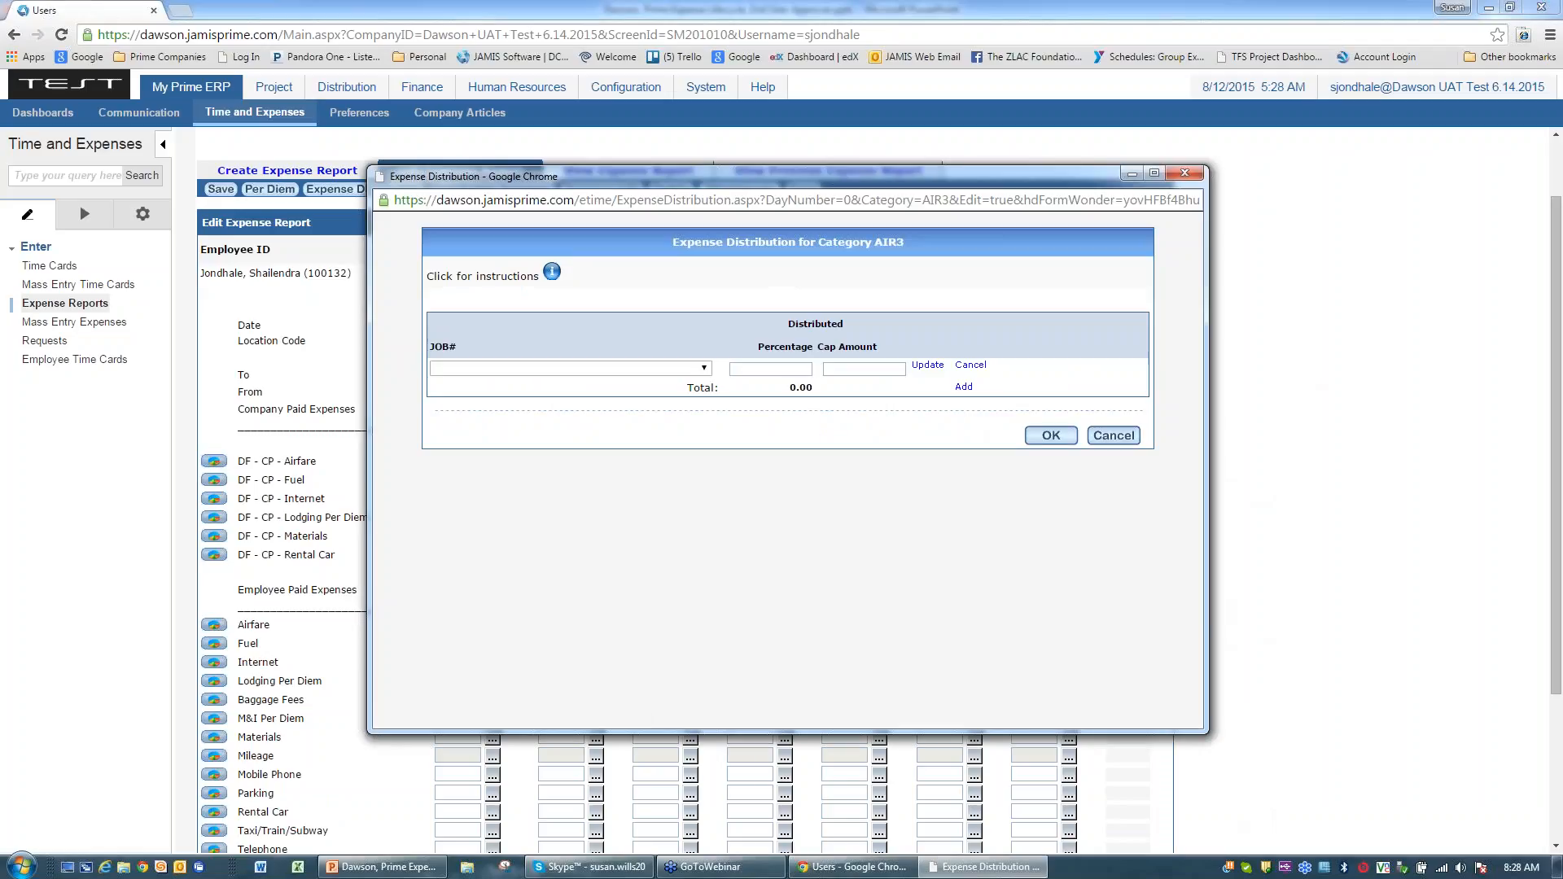
left_click(704, 371)
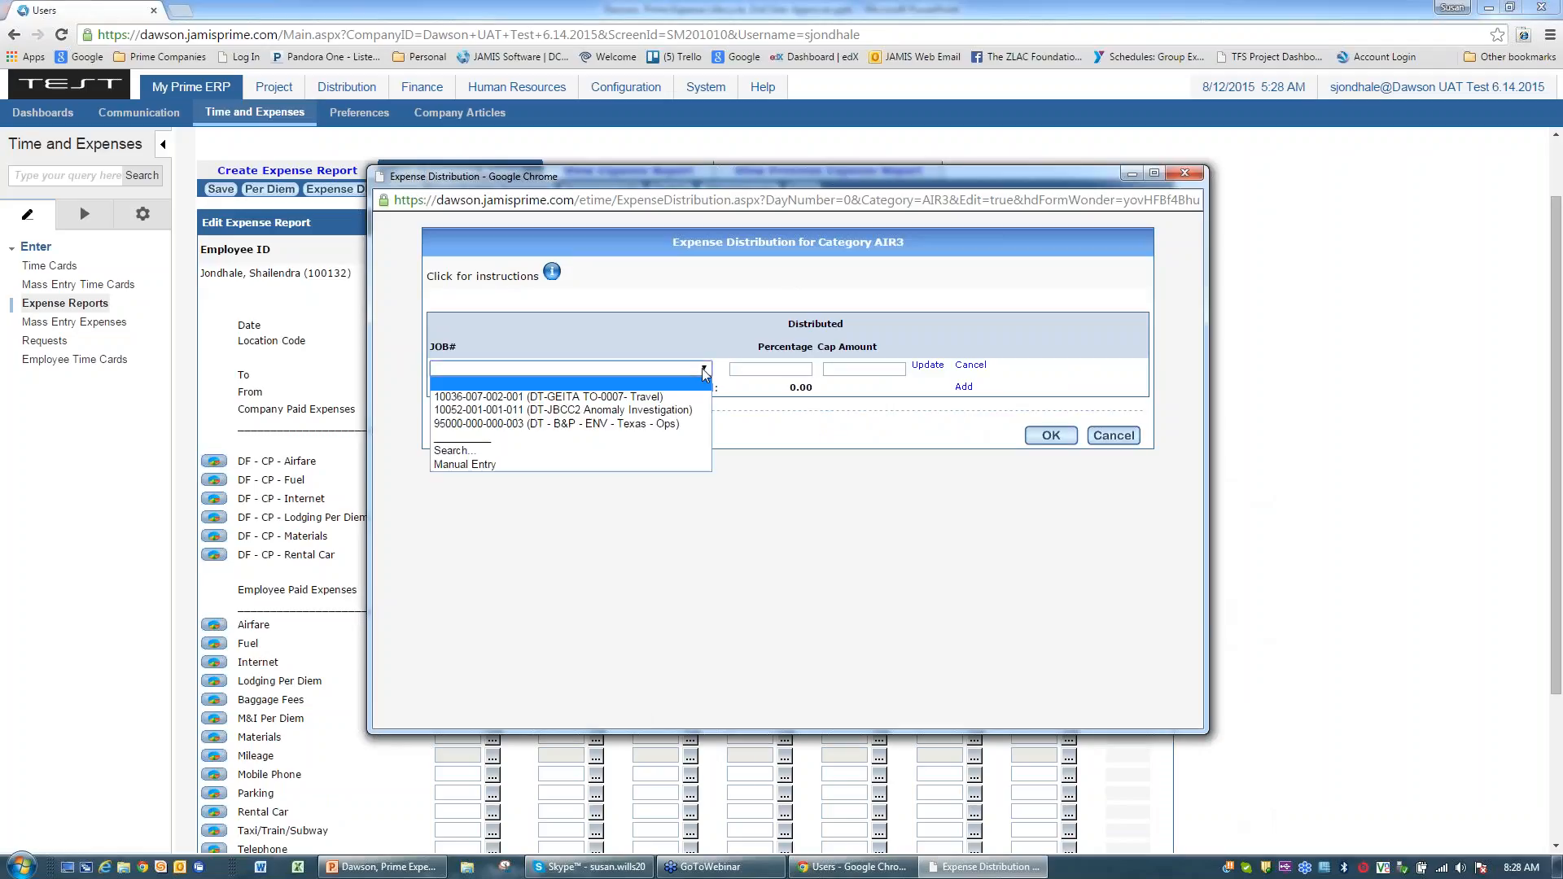
left_click(662, 396)
left_click(758, 371)
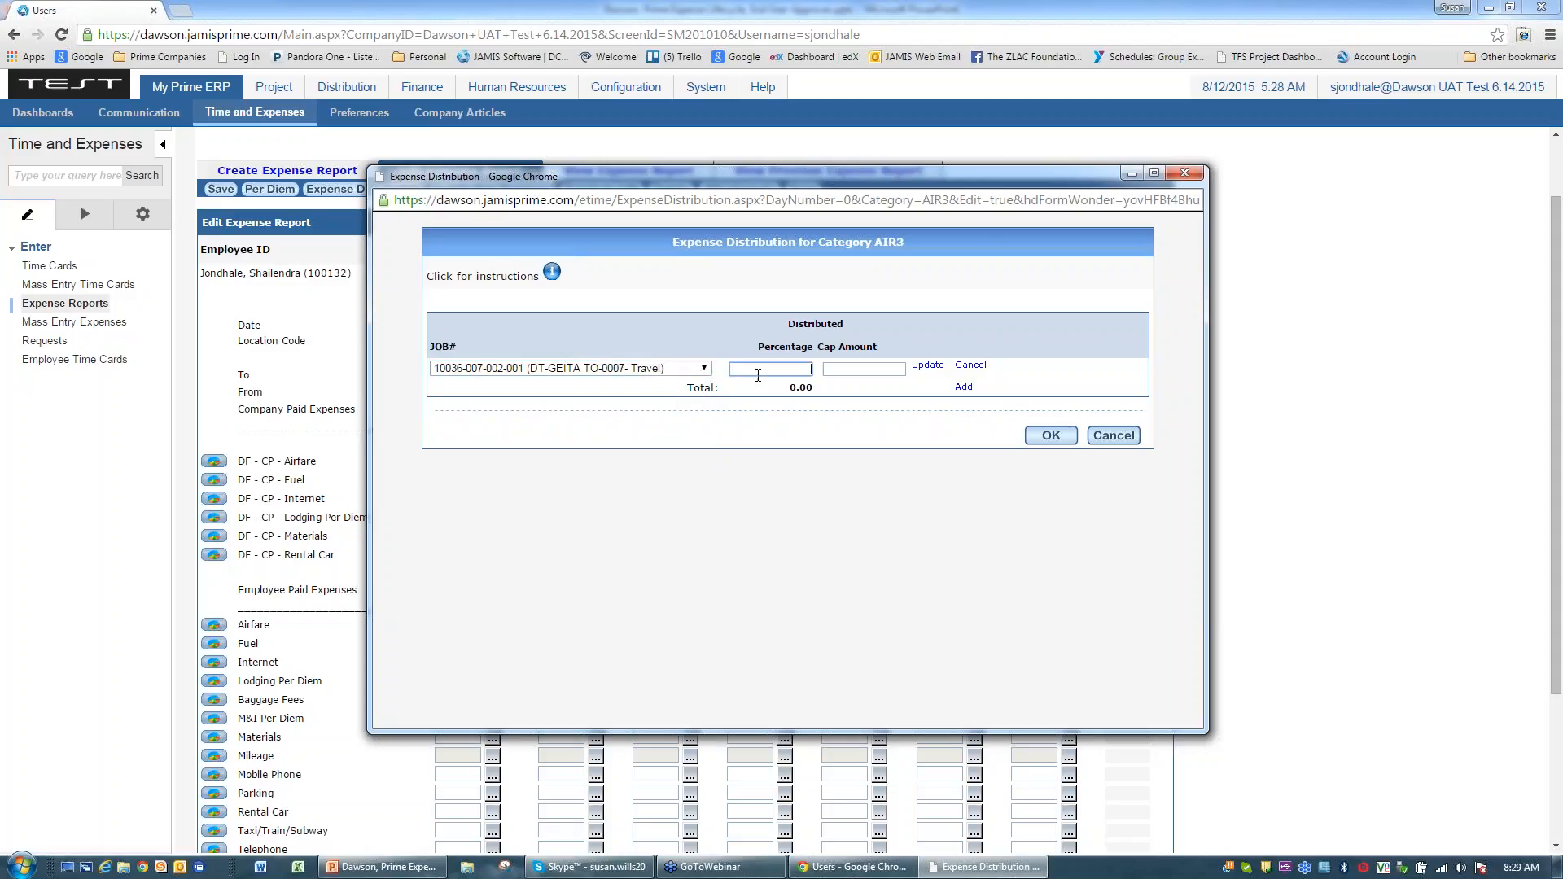
type("100")
key("Return")
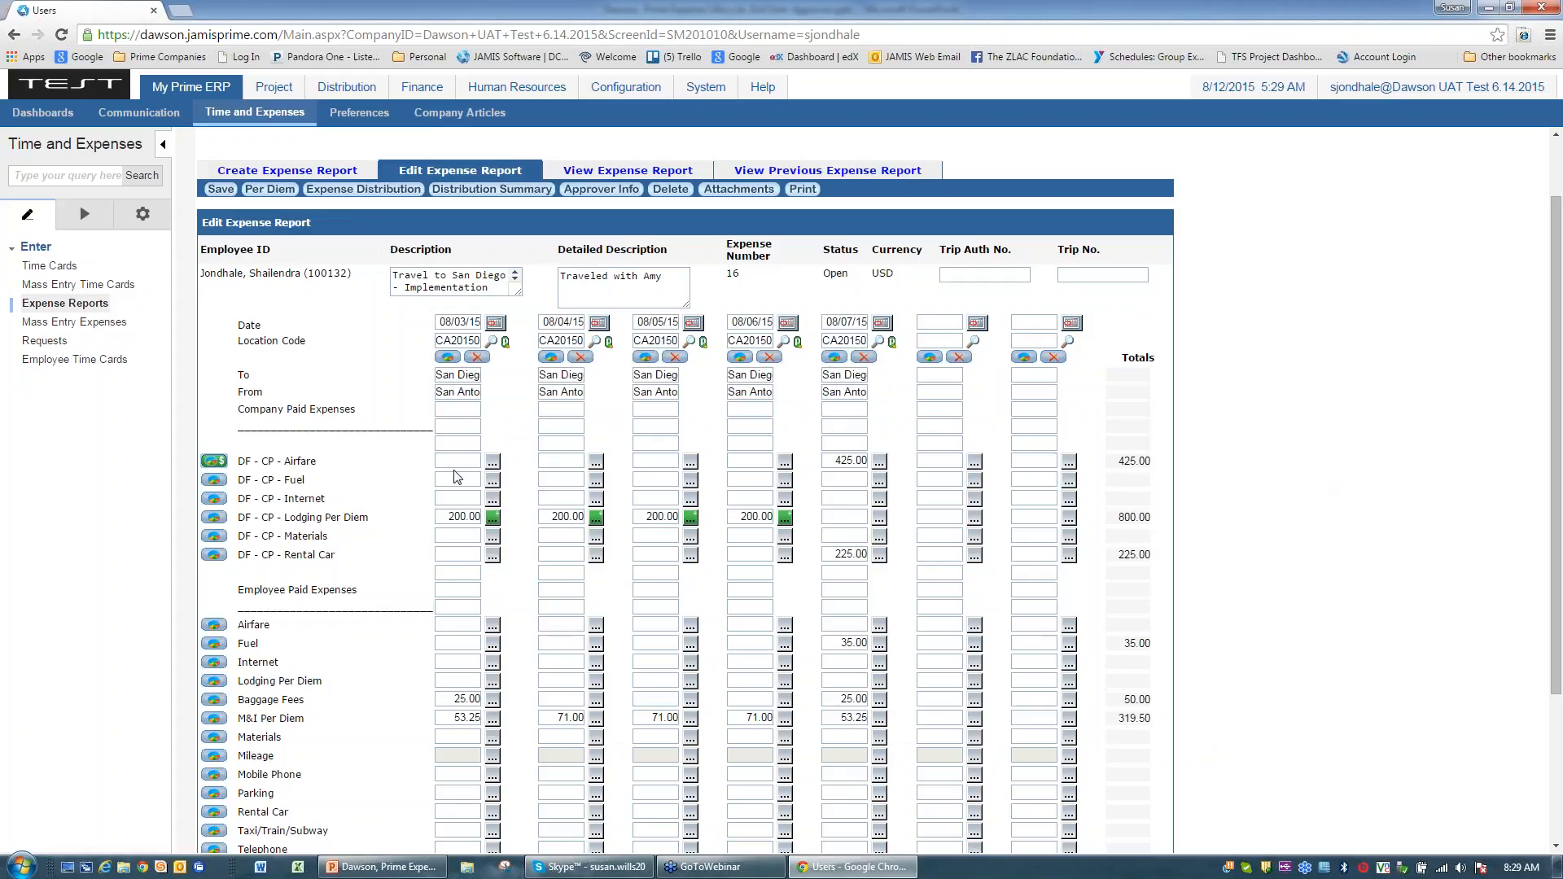
left_click(447, 358)
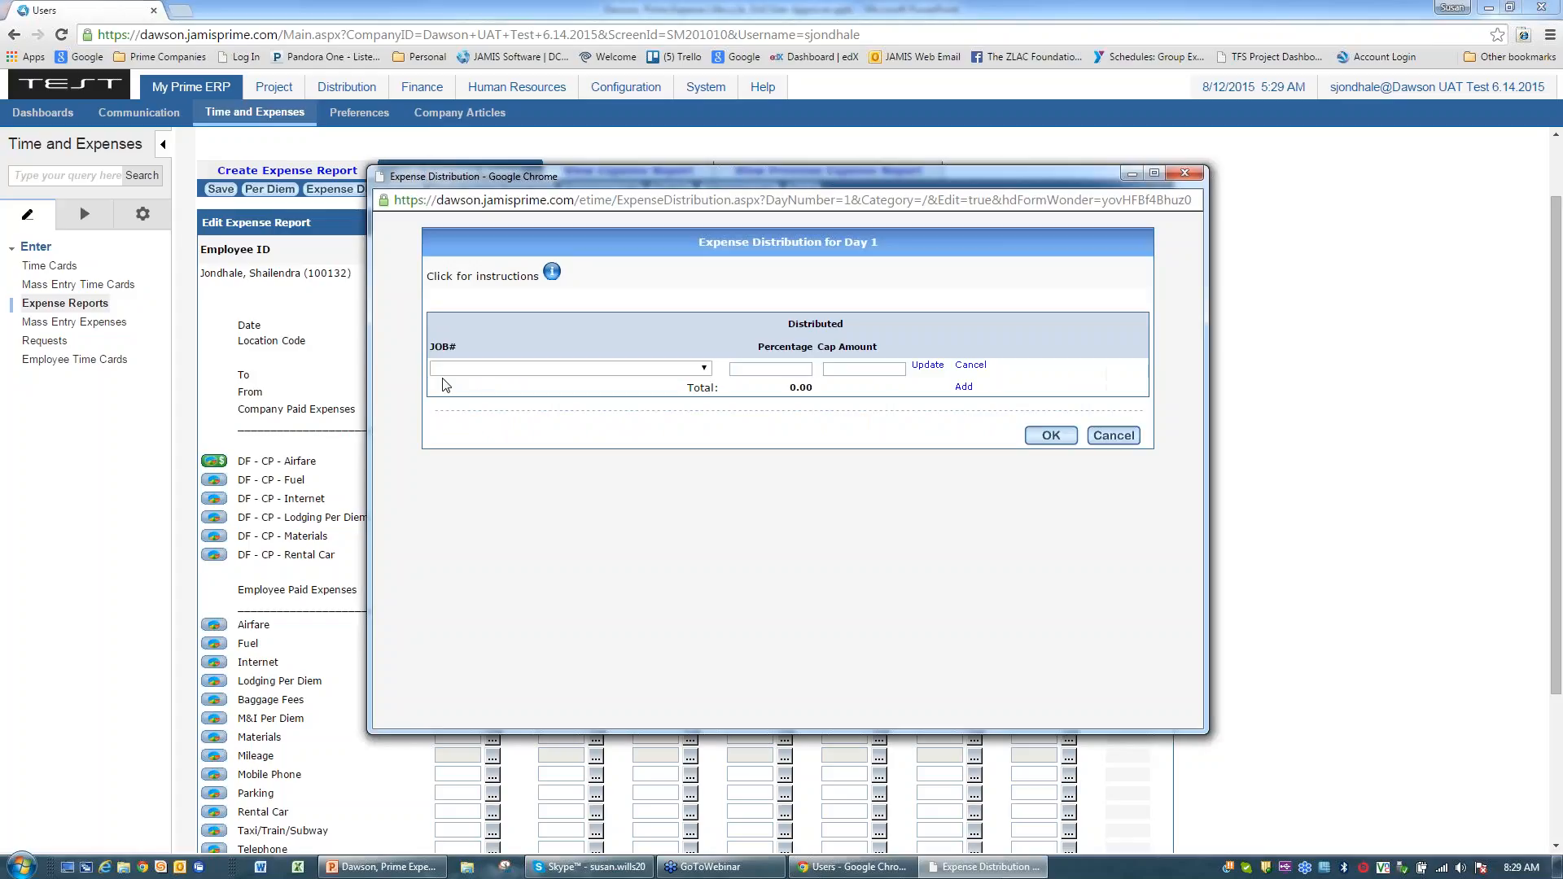
left_click(705, 368)
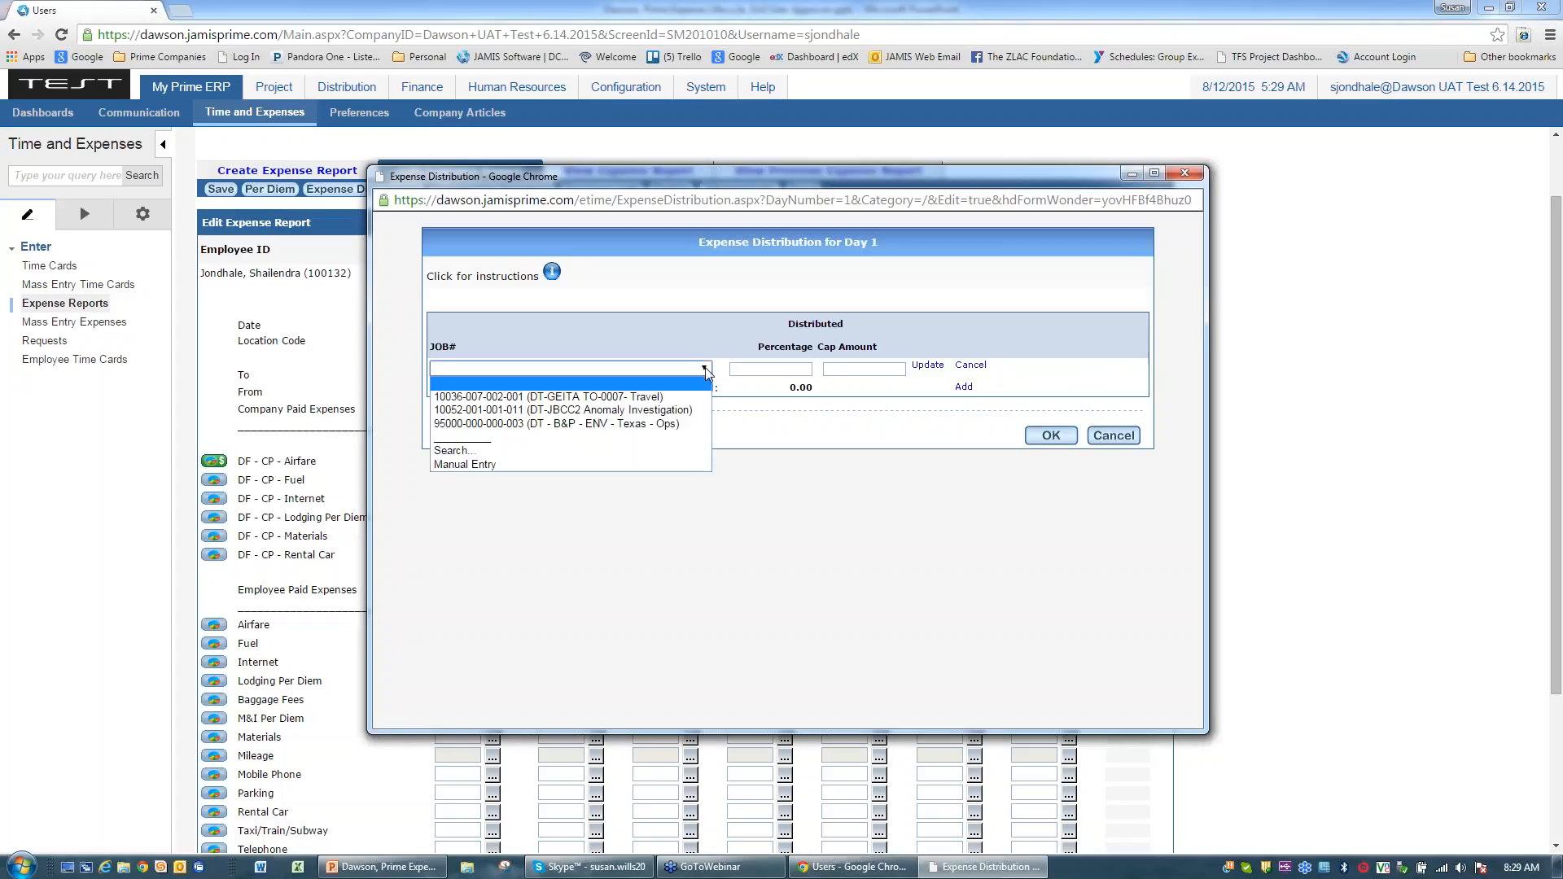
left_click(613, 409)
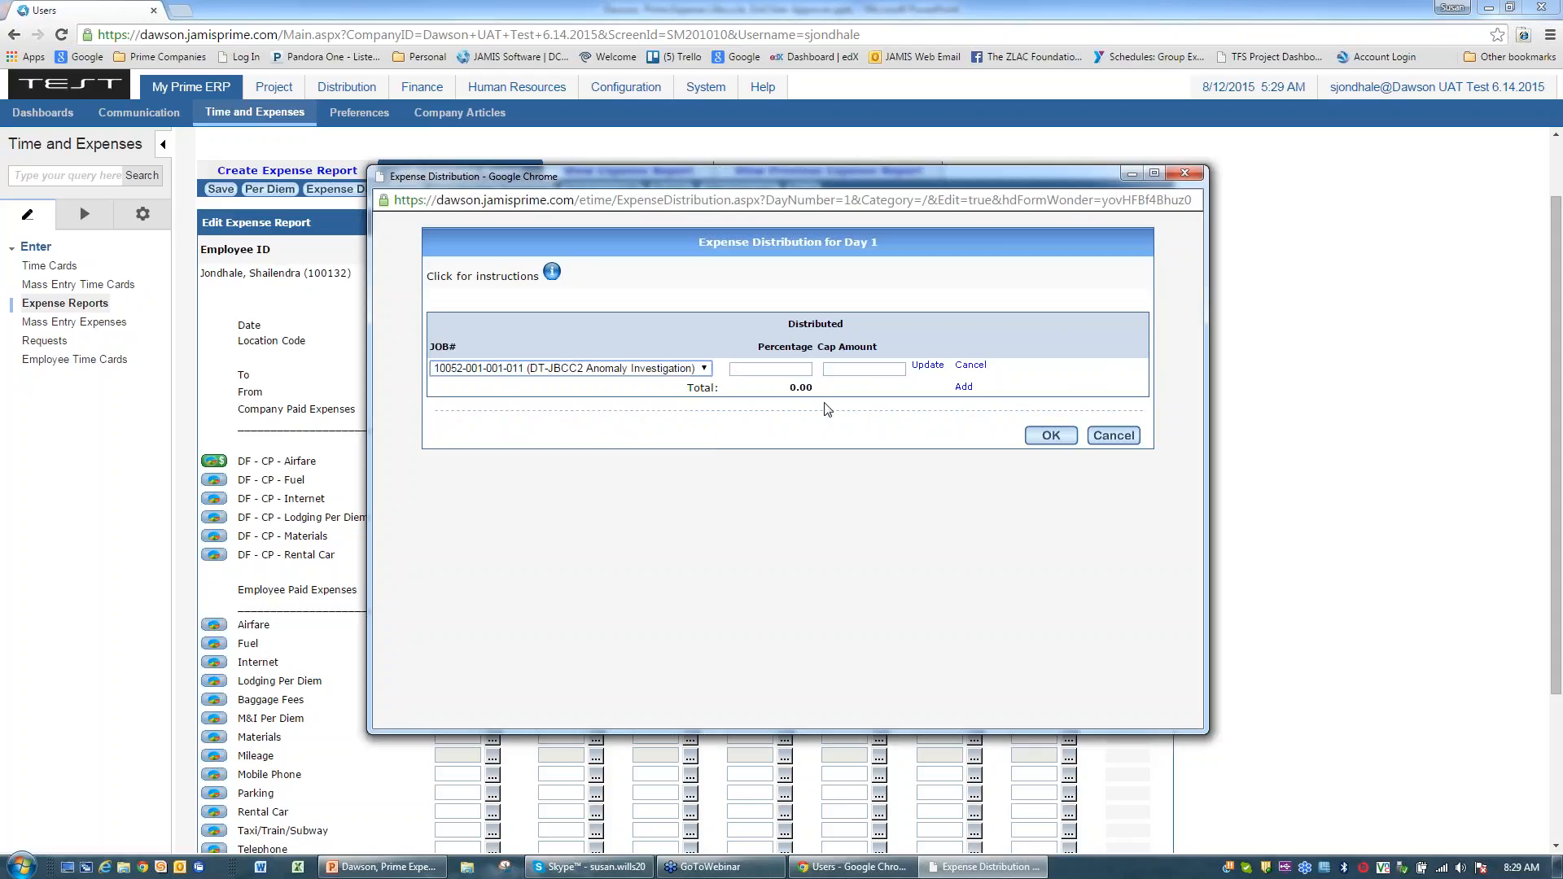
left_click(741, 368)
type("100")
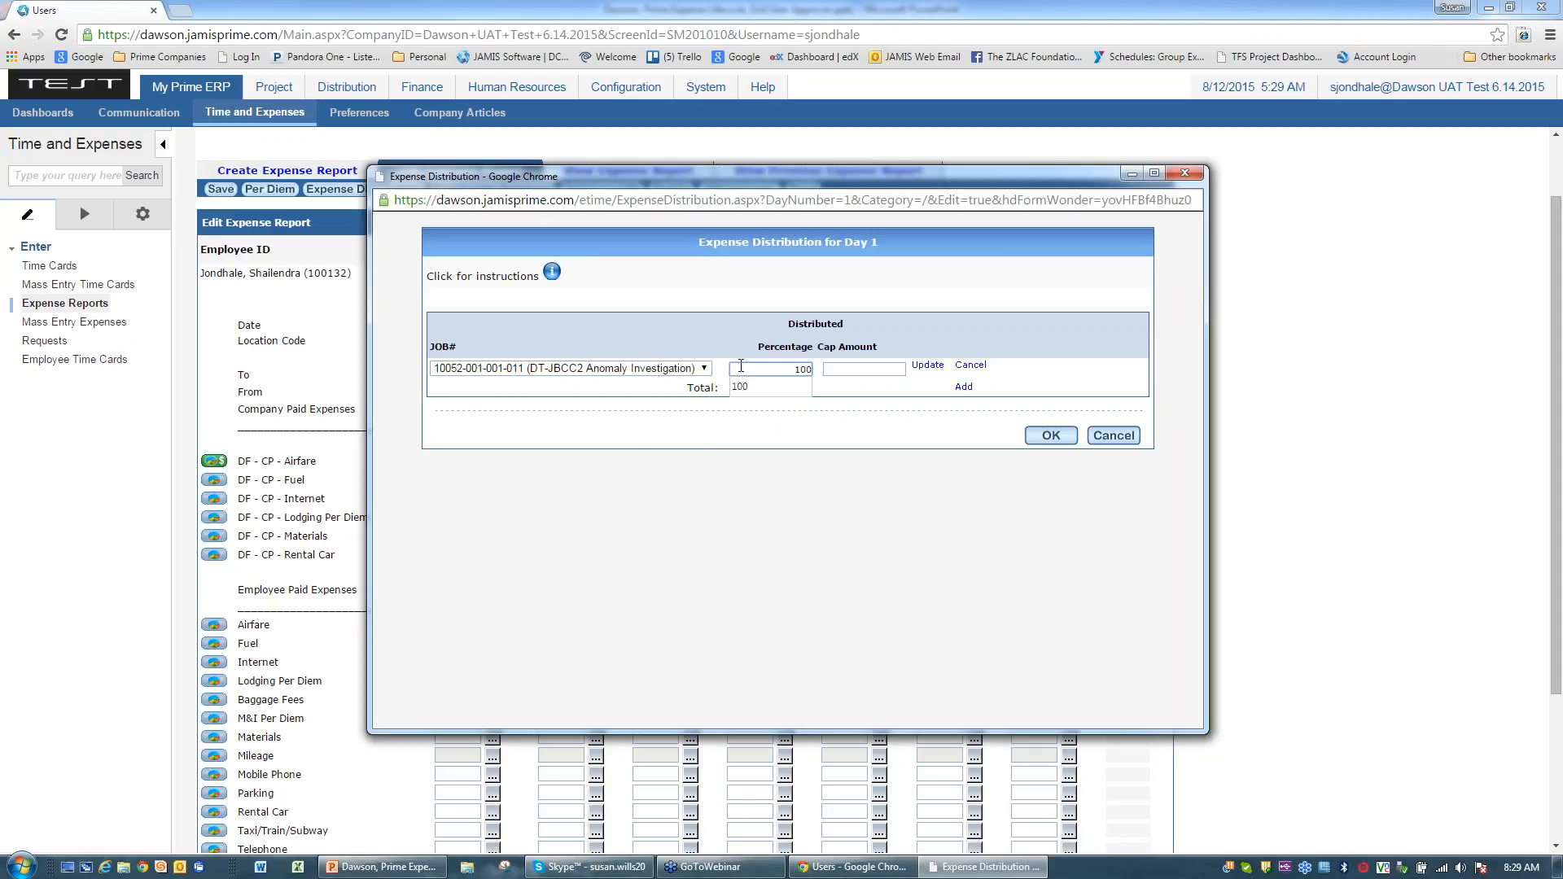
left_click(1052, 435)
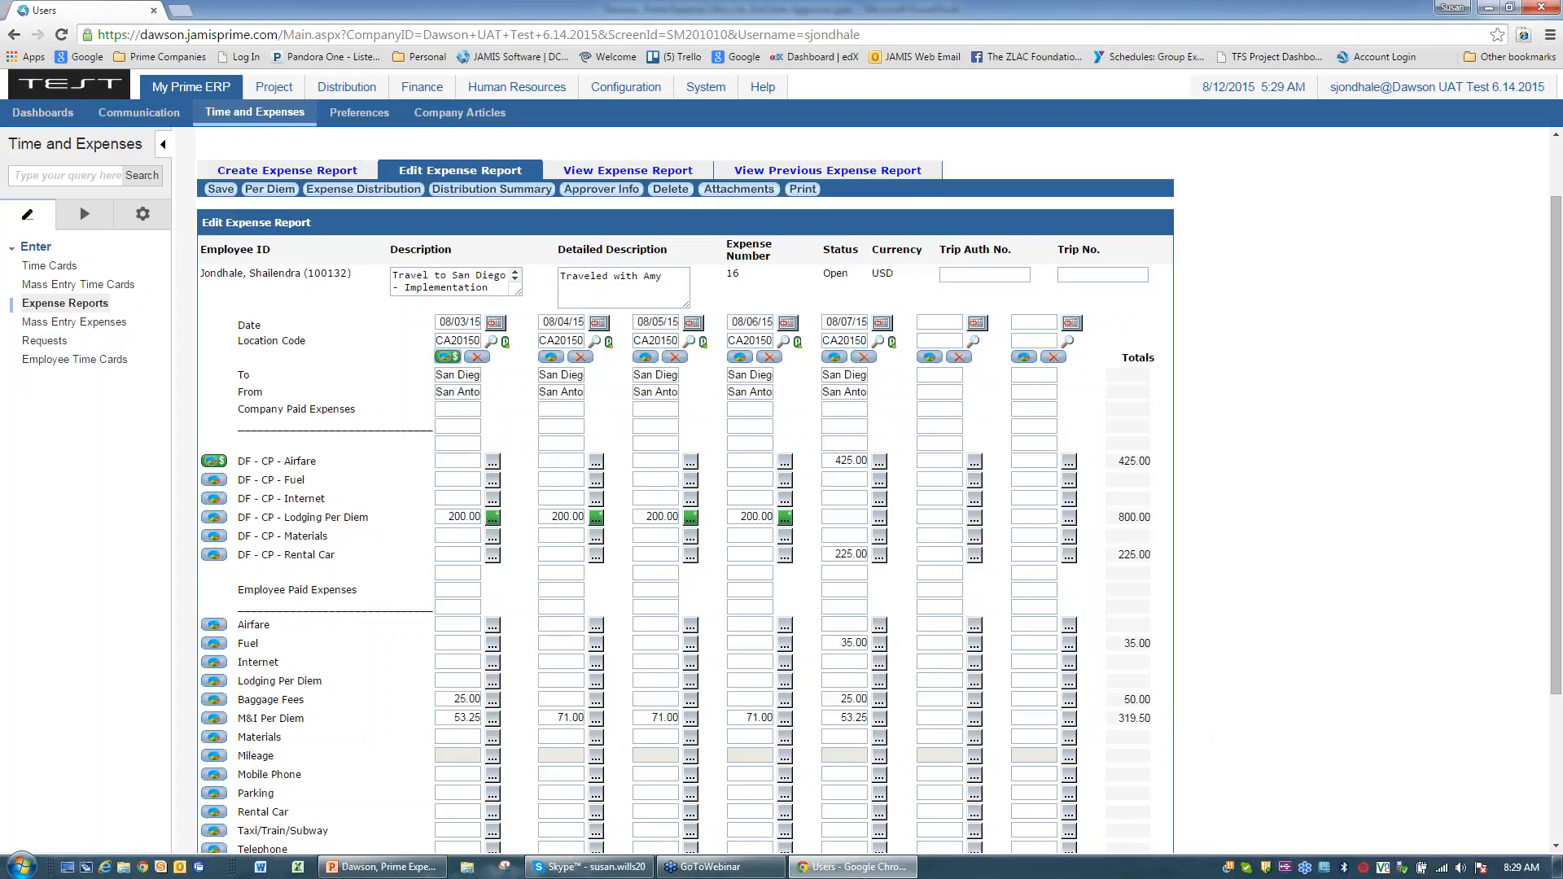
left_click(879, 648)
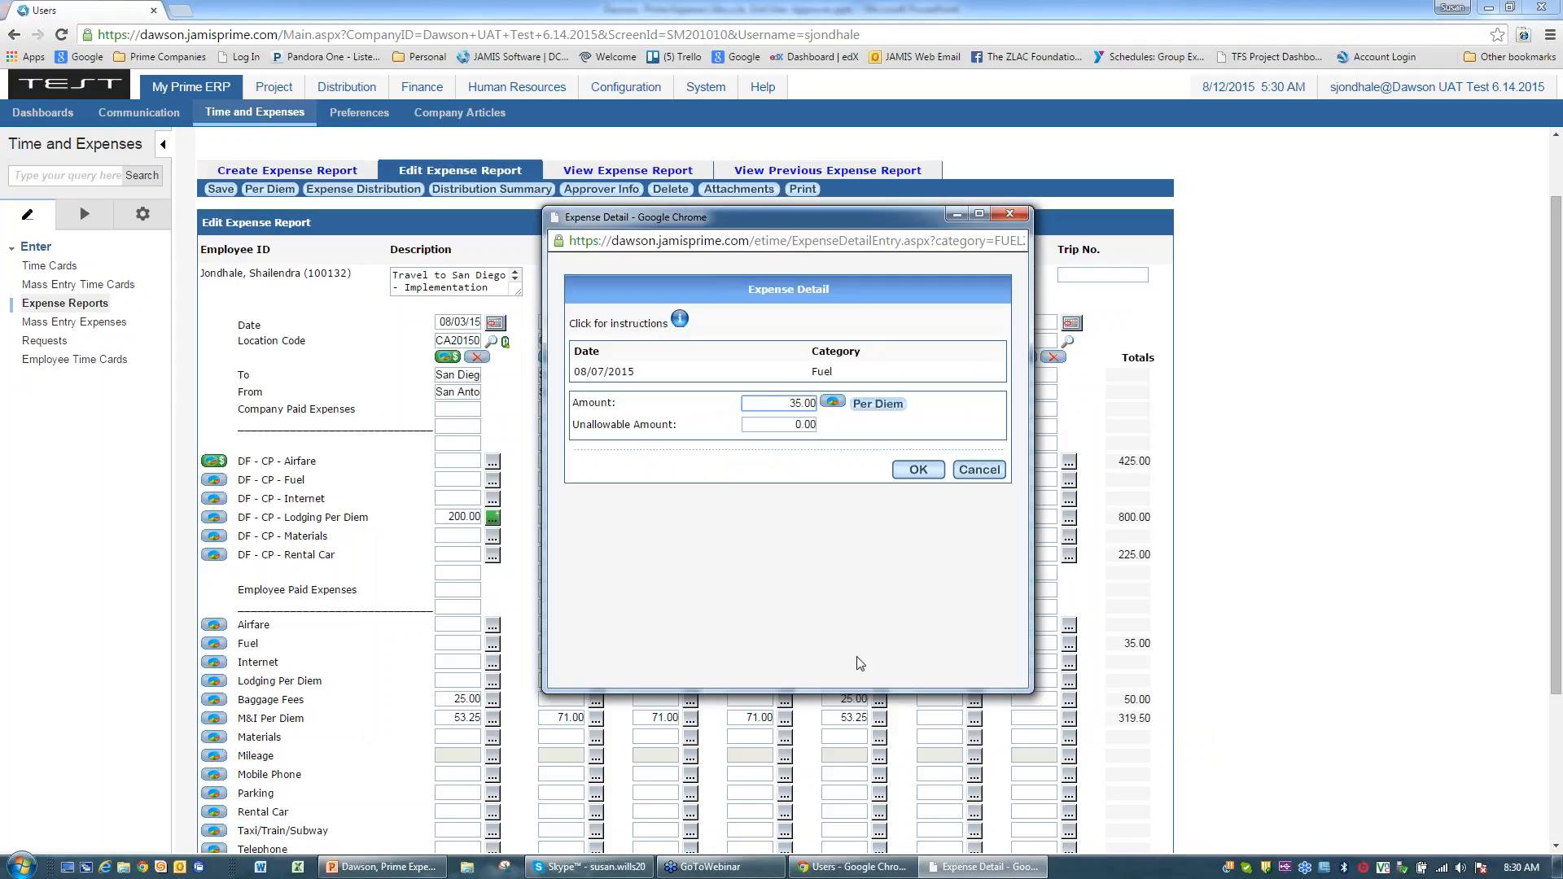
left_click(831, 404)
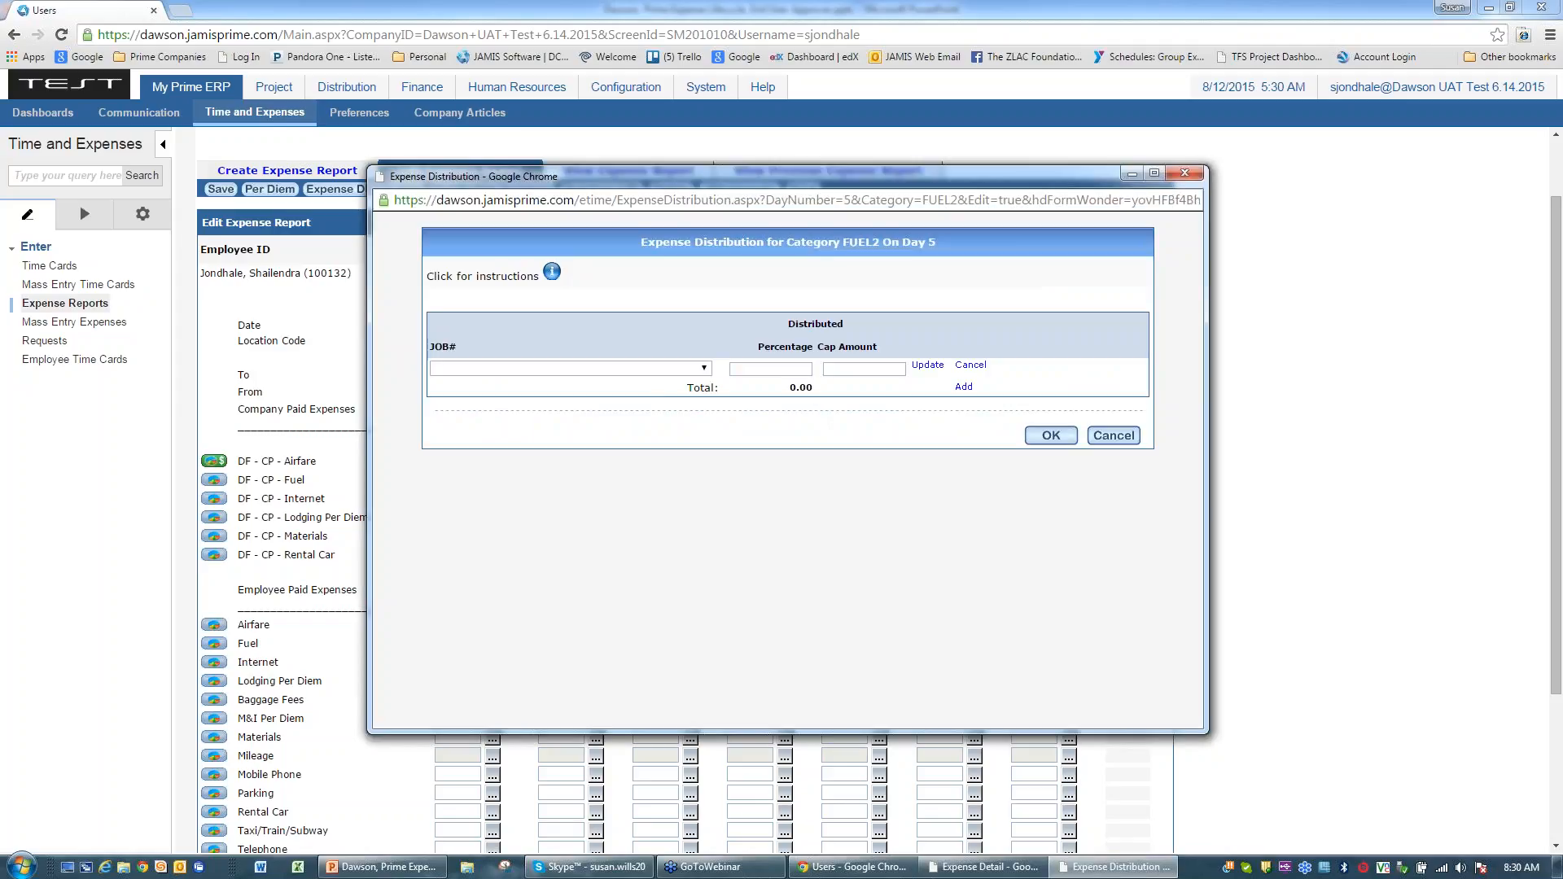
left_click(698, 368)
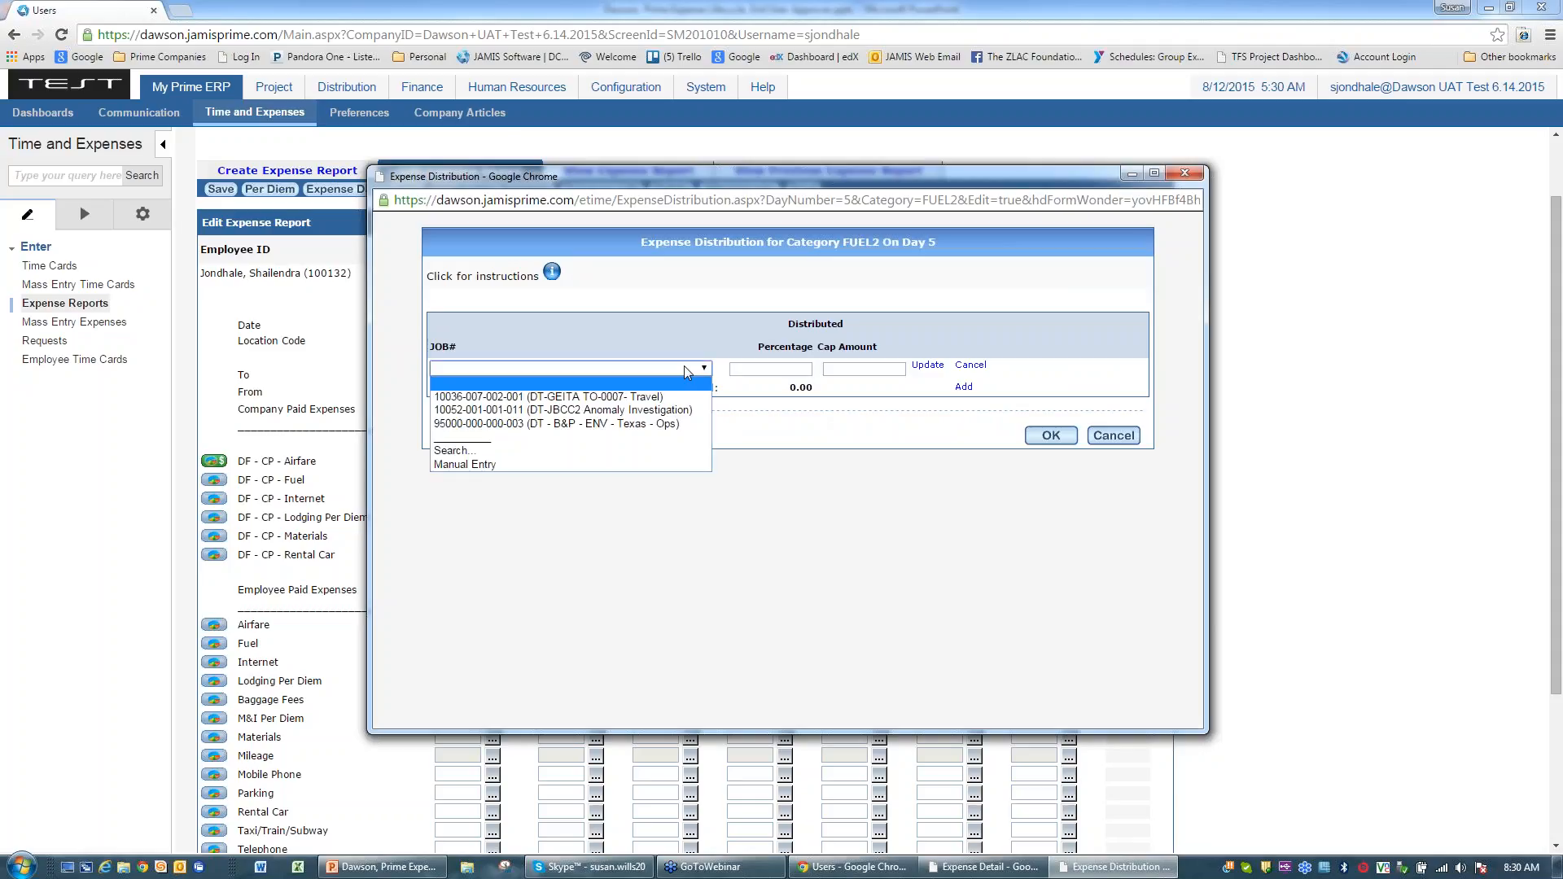
left_click(556, 397)
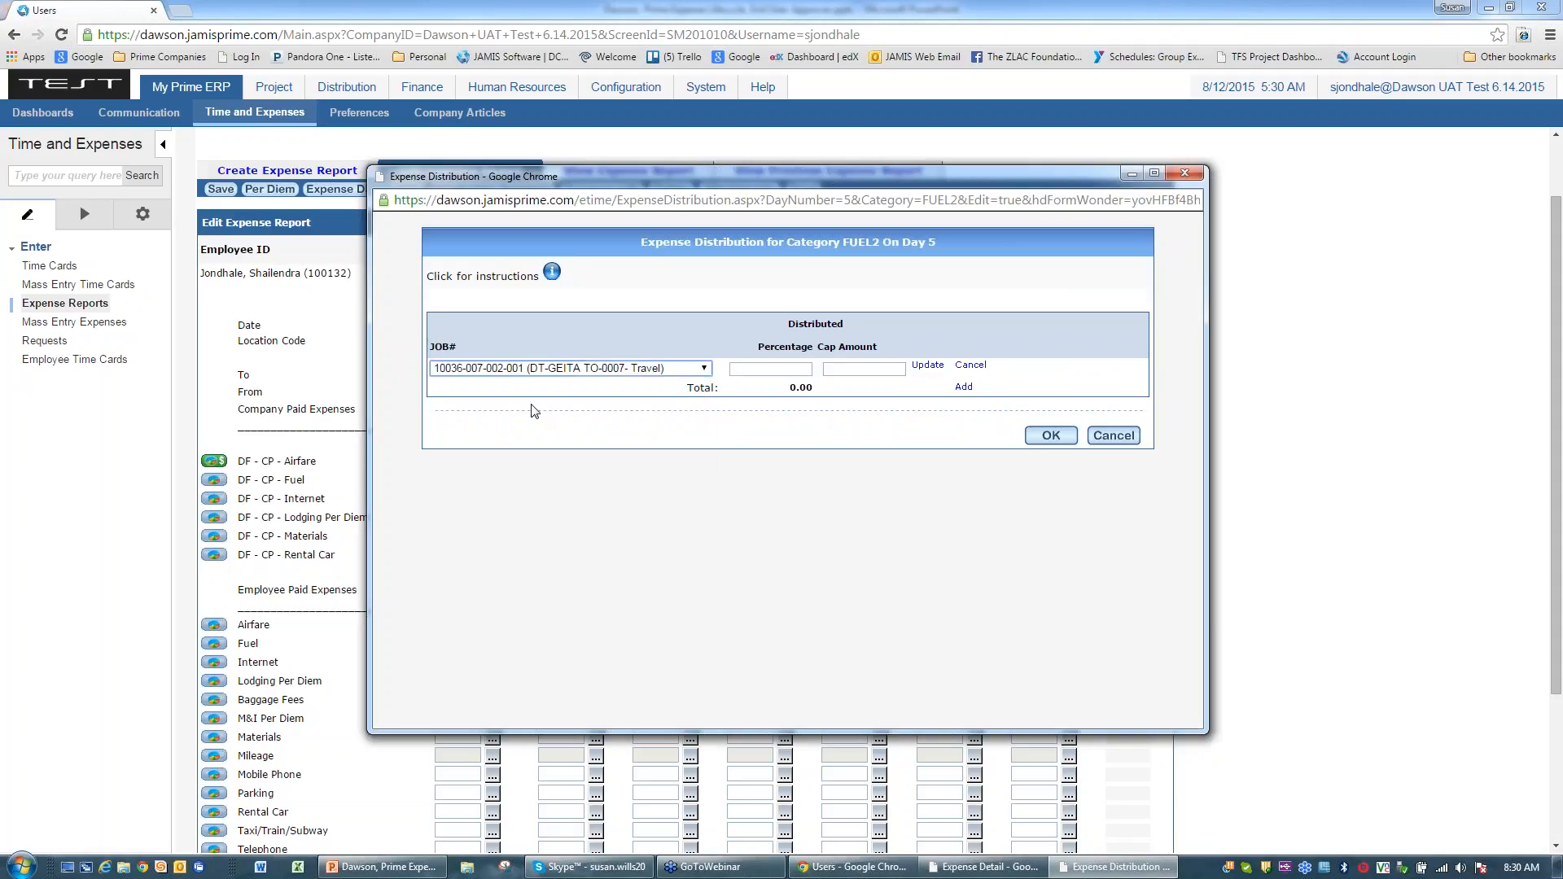
left_click(812, 369)
type("100")
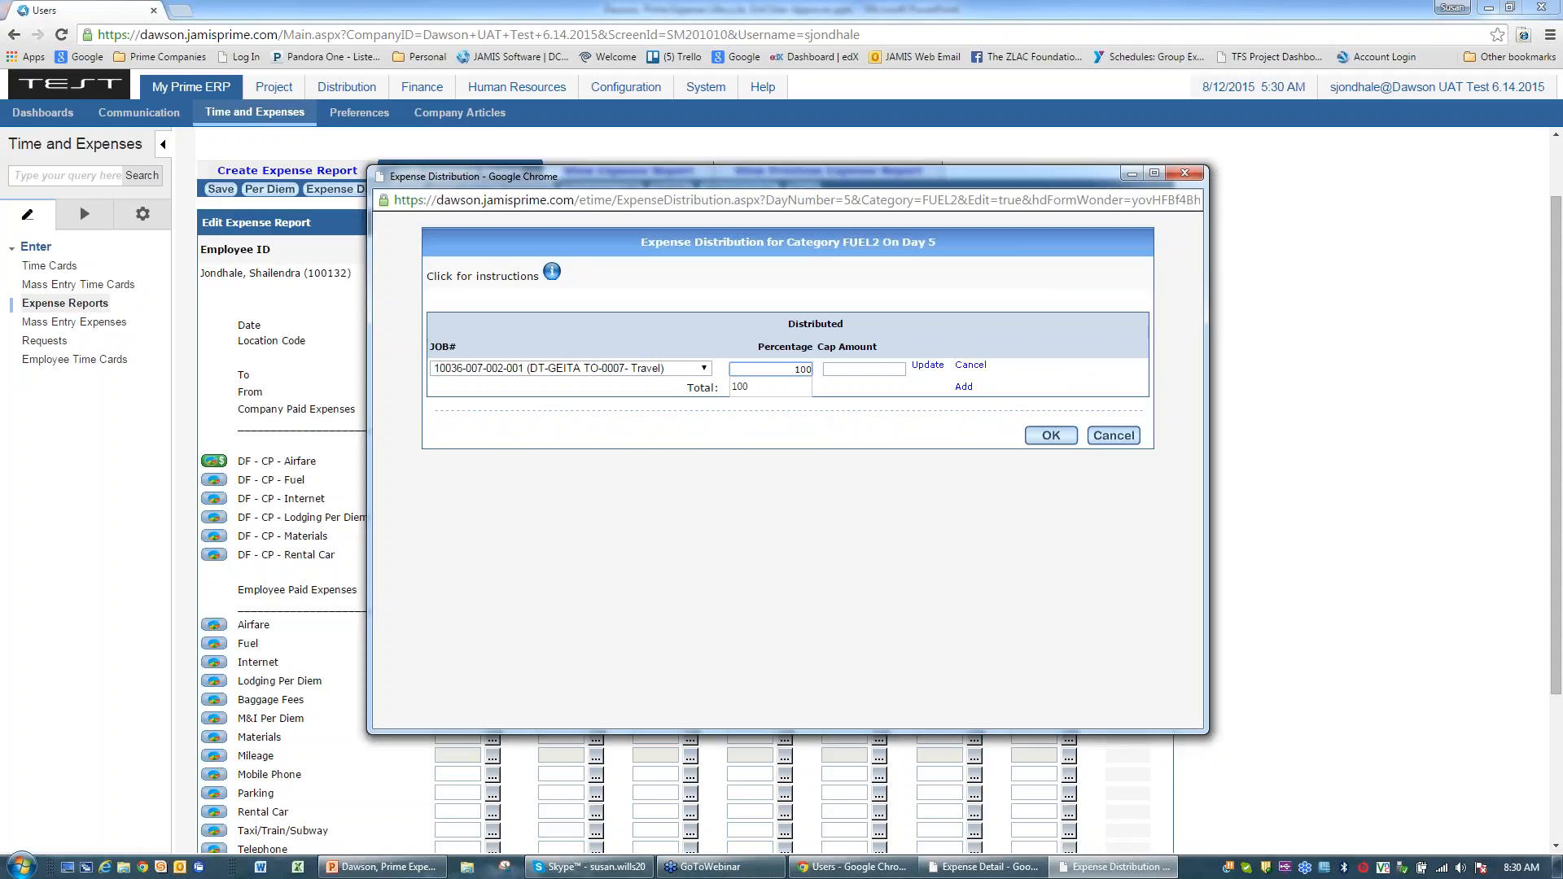
key("Escape")
left_click(1051, 435)
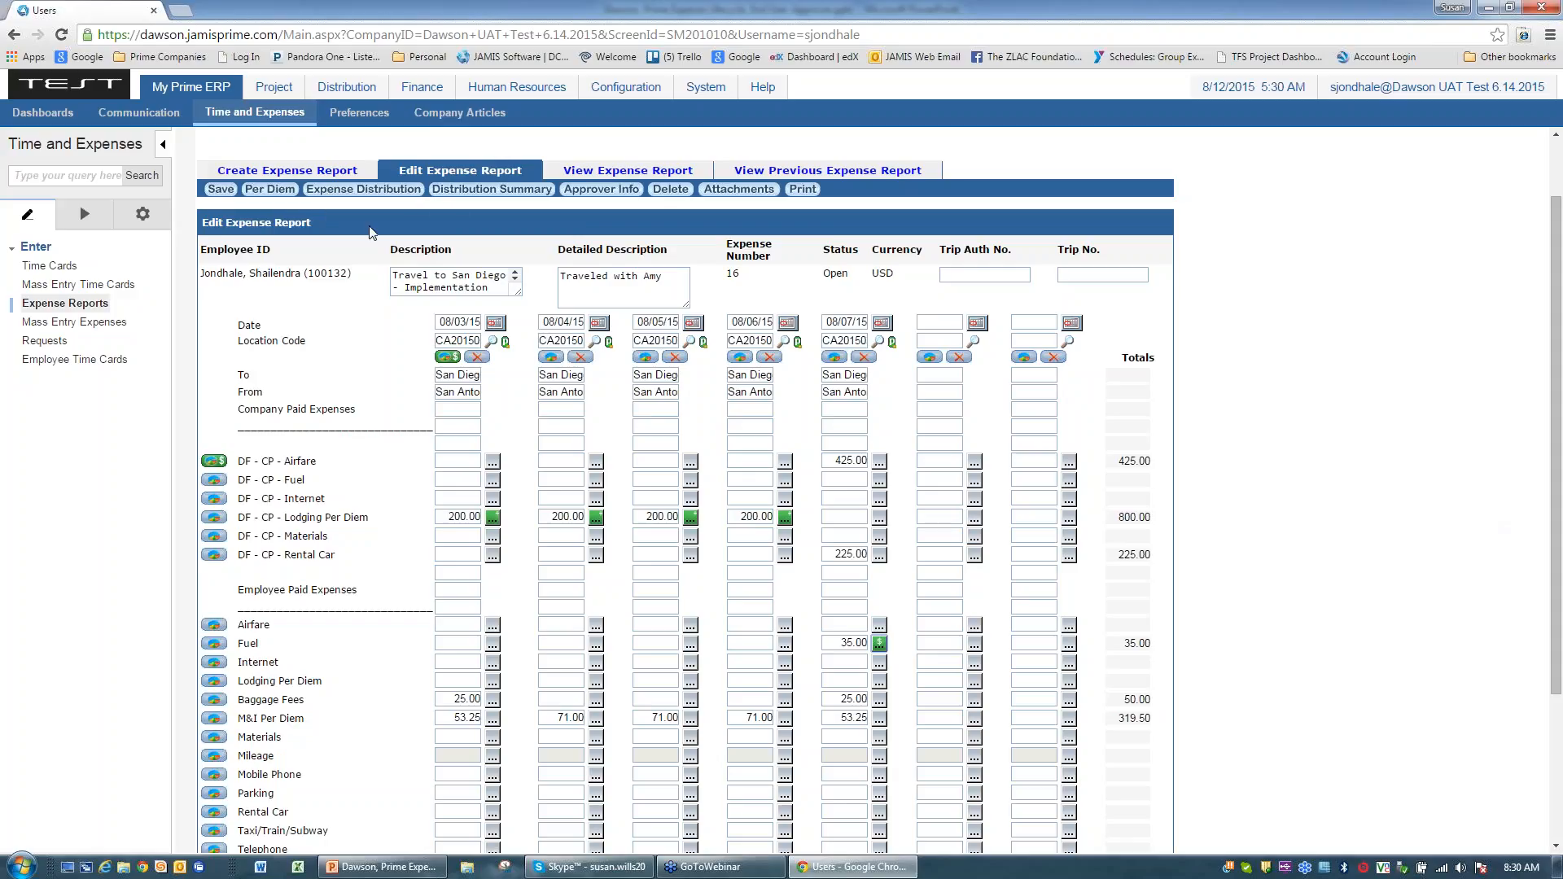
left_click(349, 192)
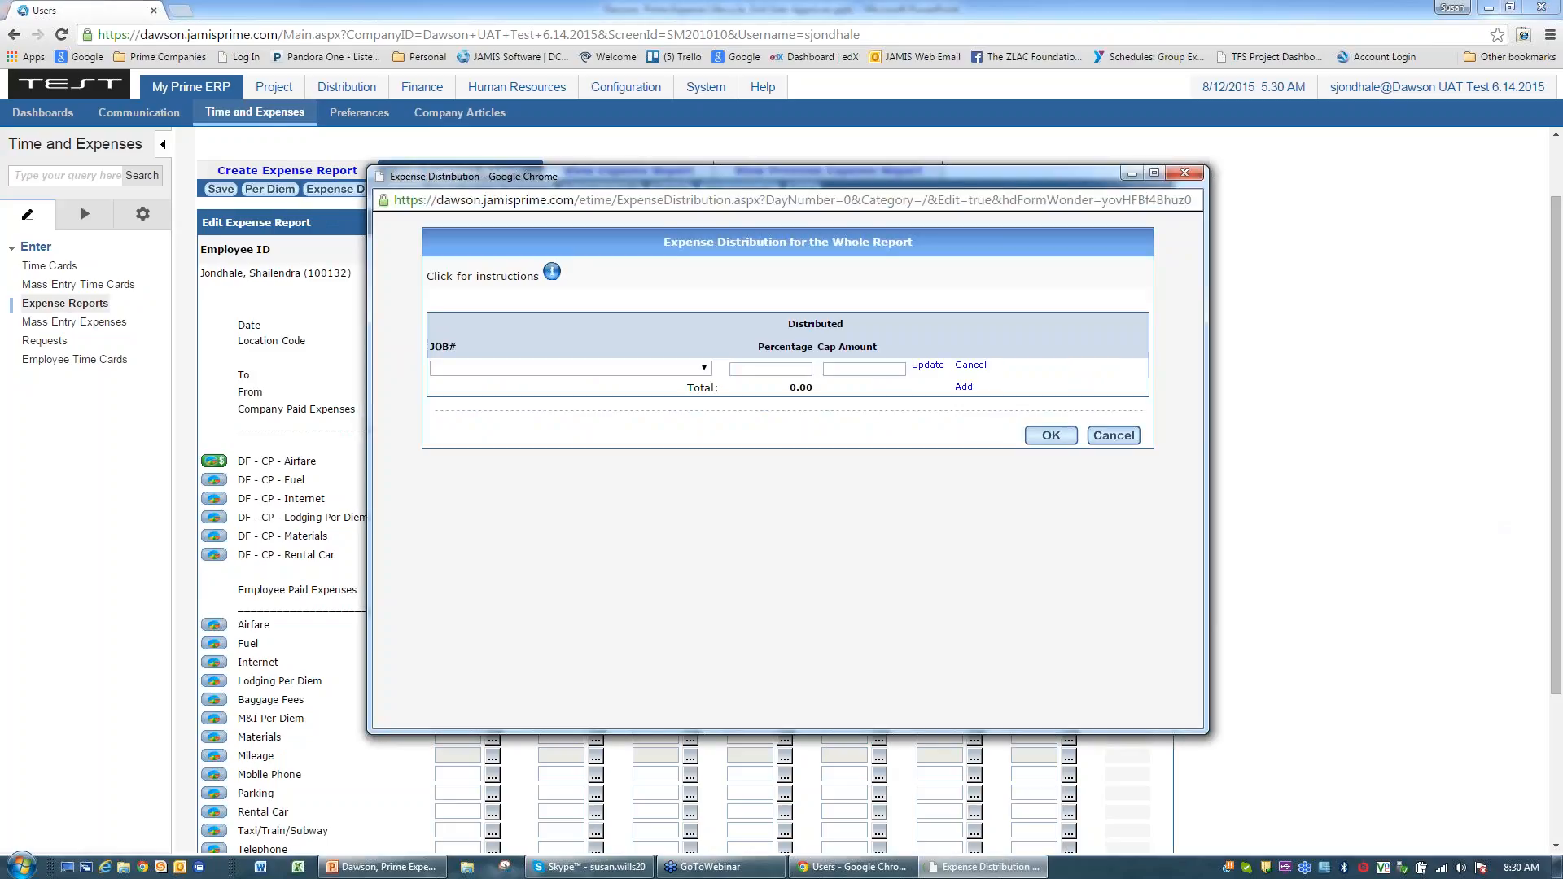
left_click(644, 368)
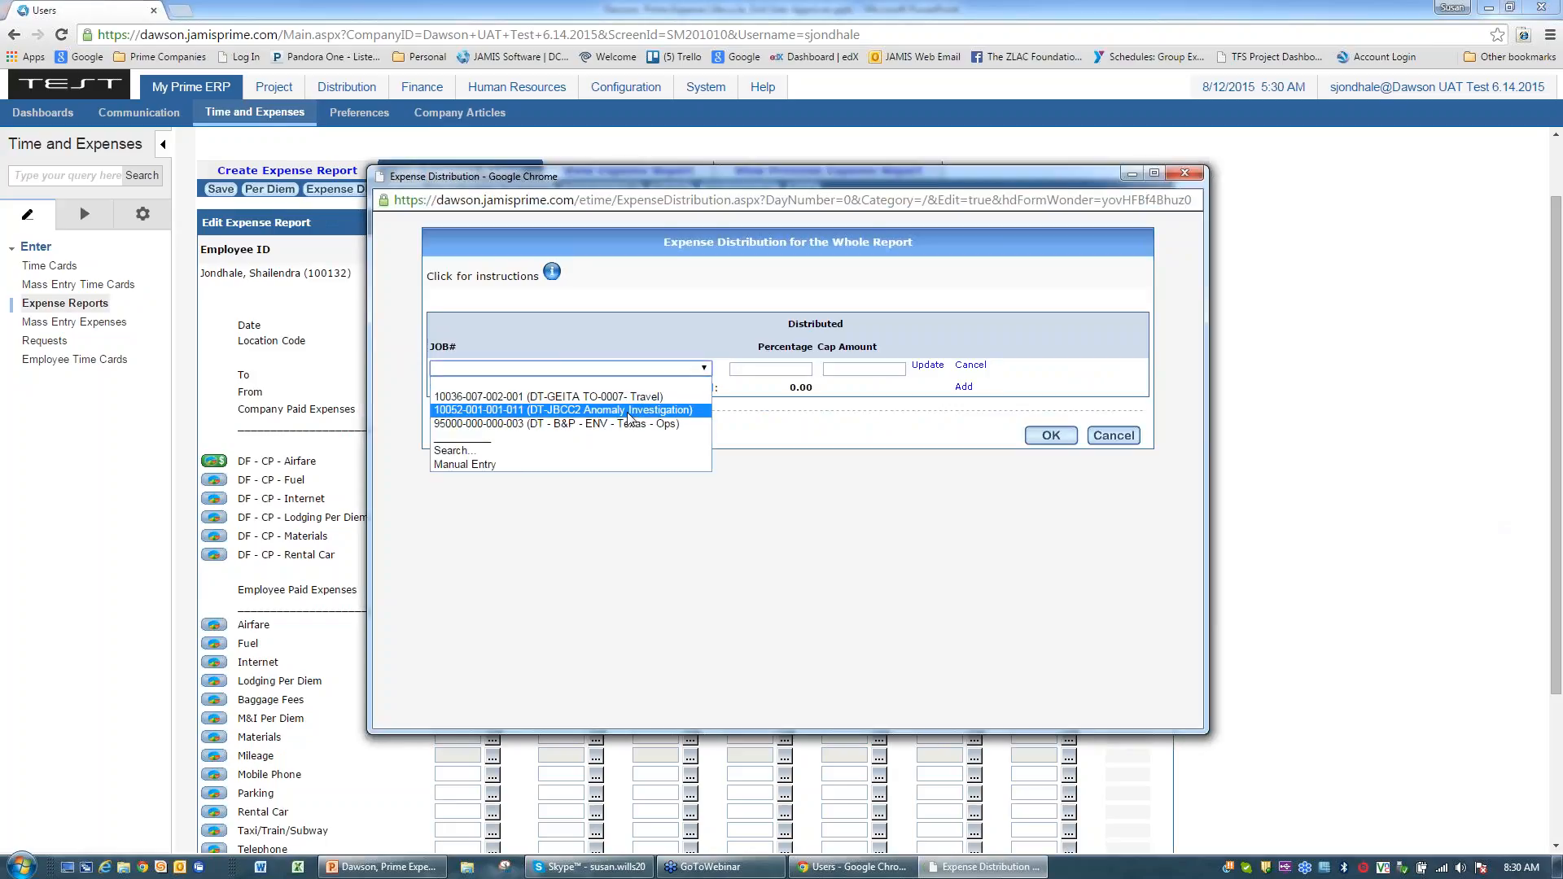
left_click(623, 416)
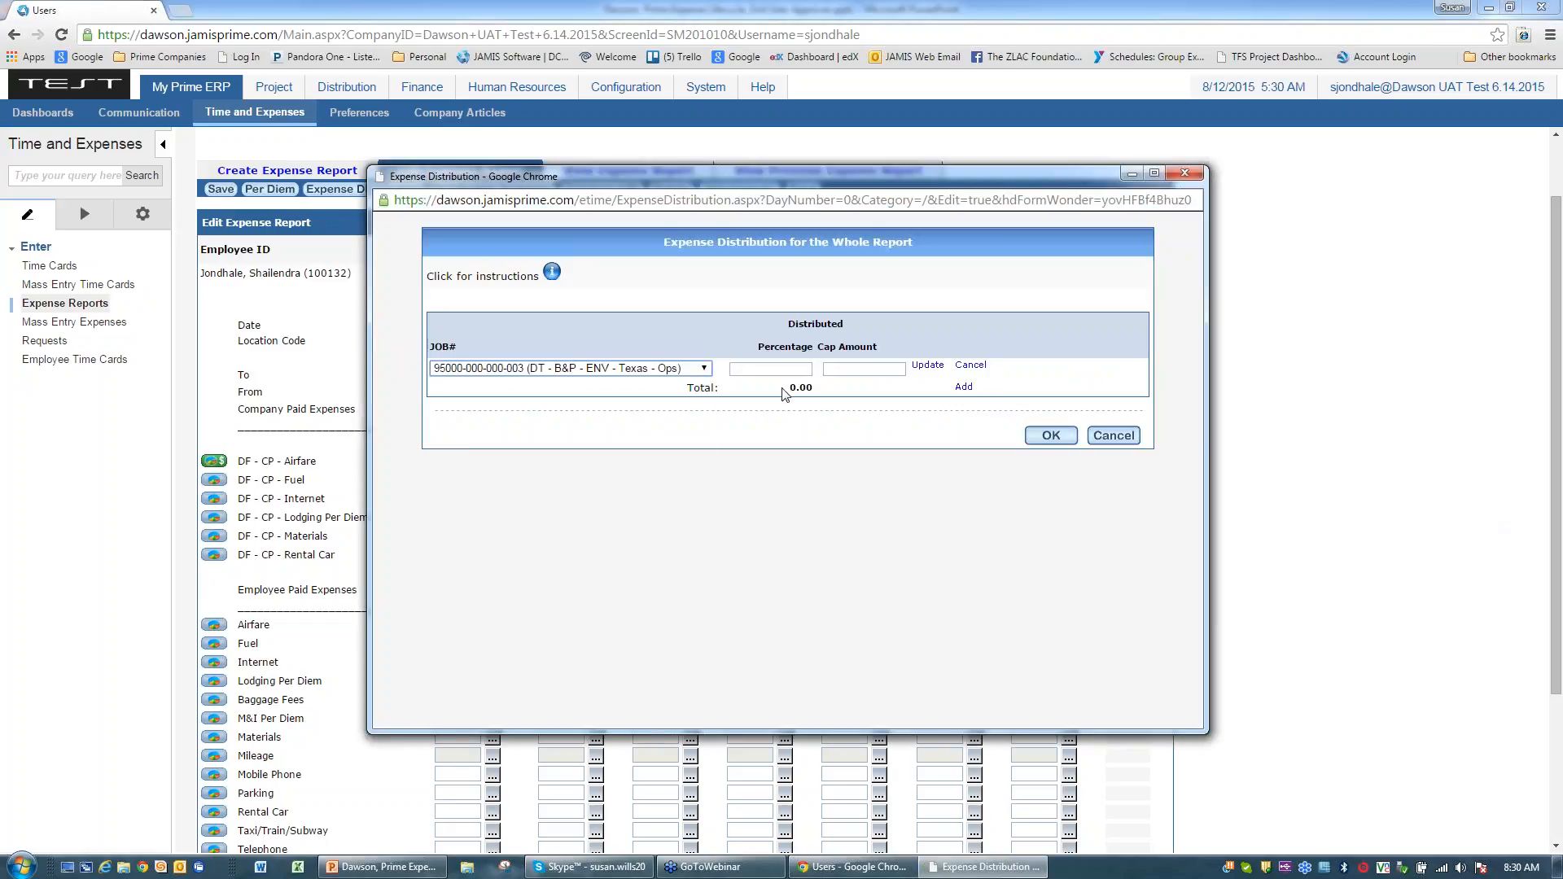
left_click(732, 371)
type("100")
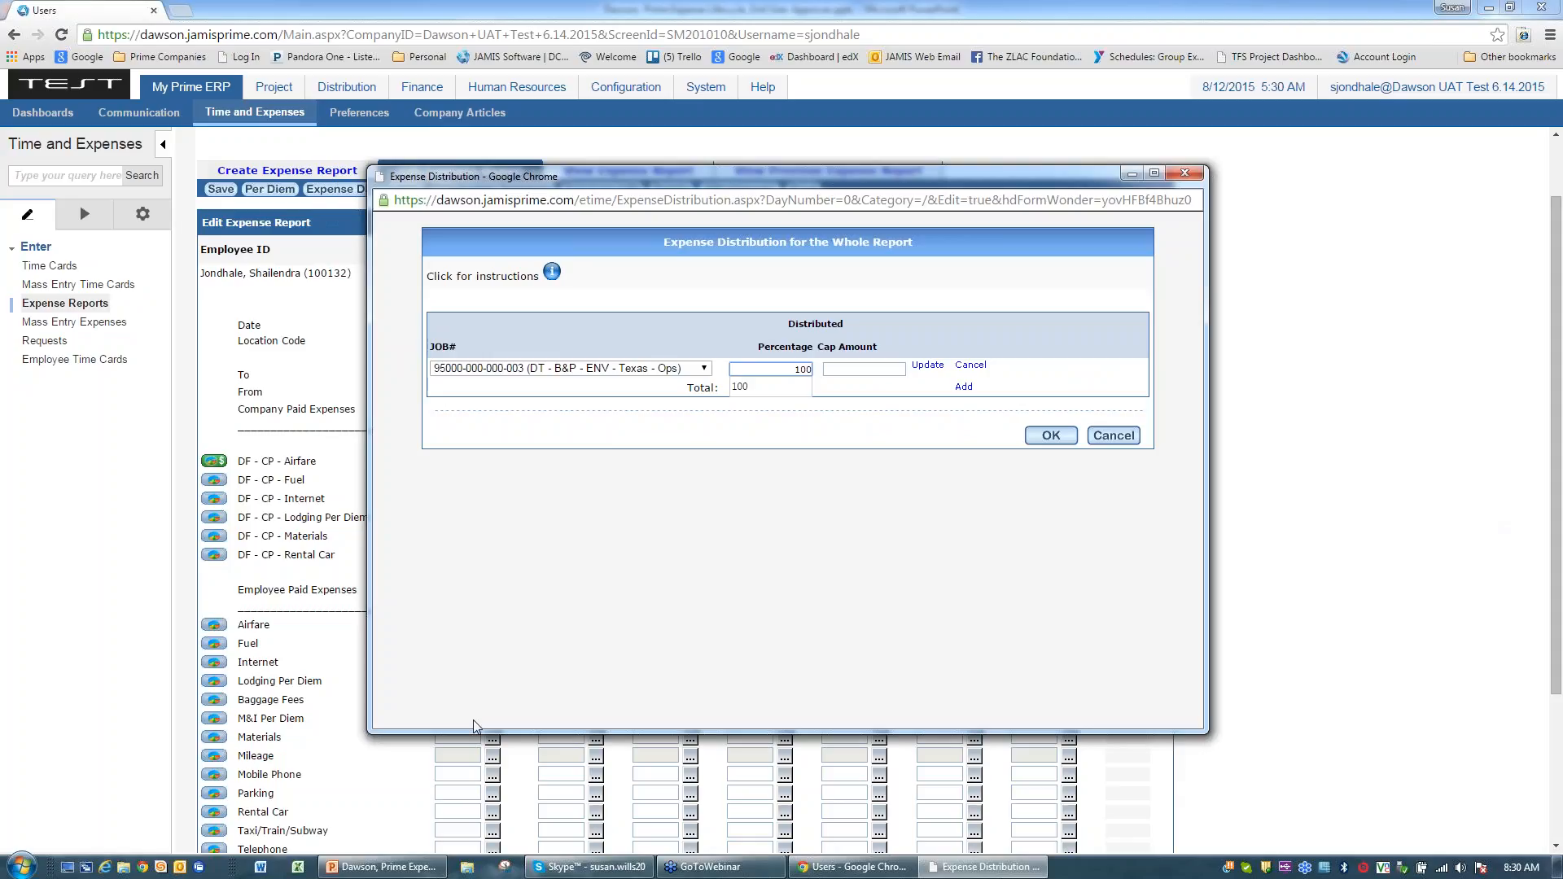
left_click(808, 386)
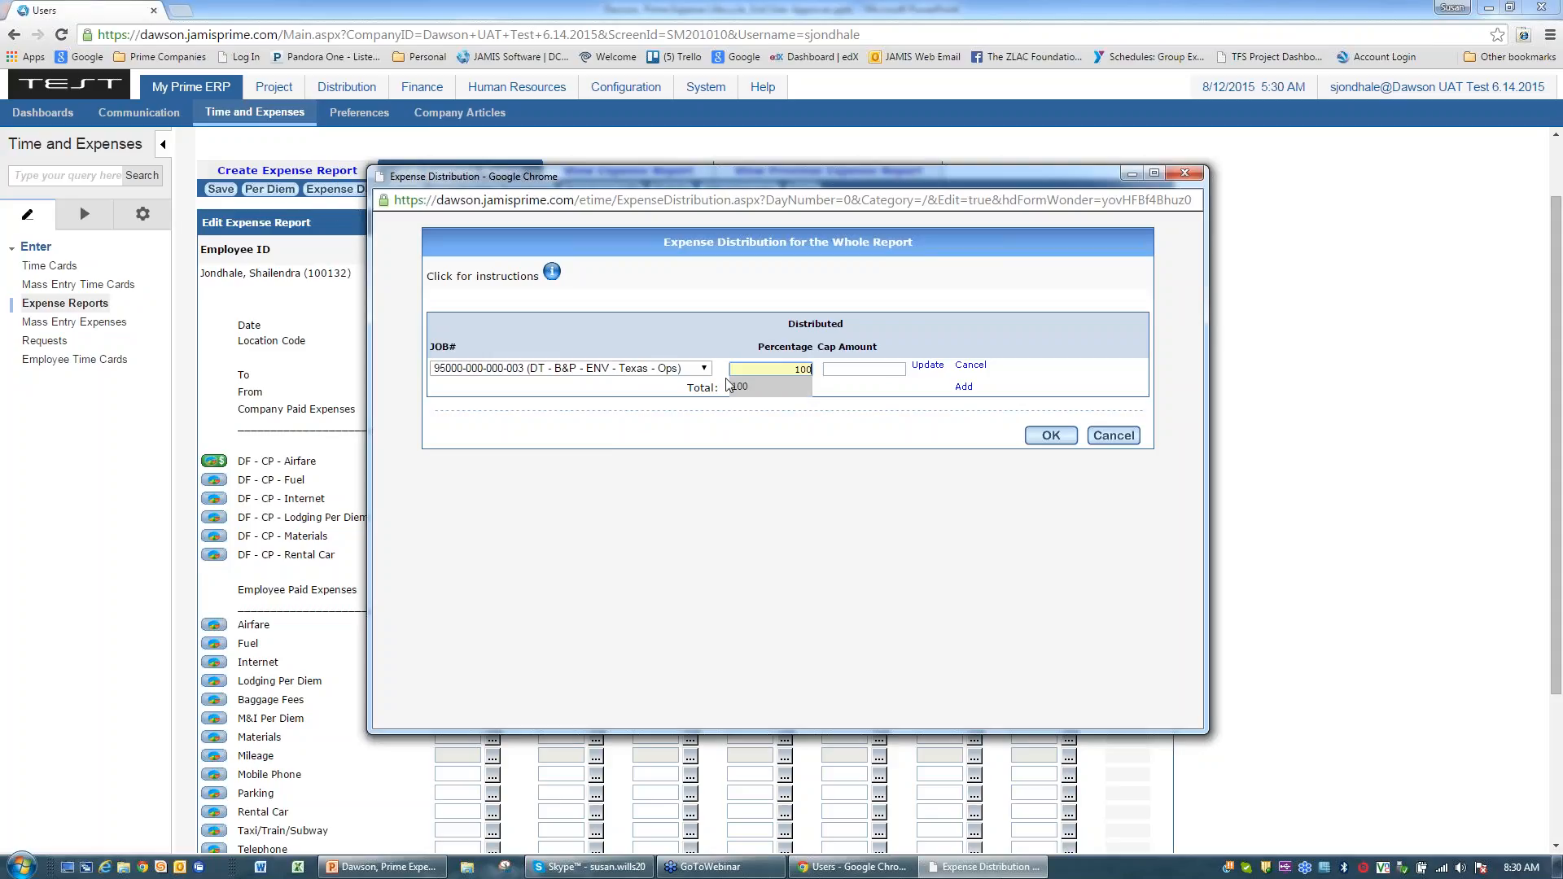
left_click(895, 533)
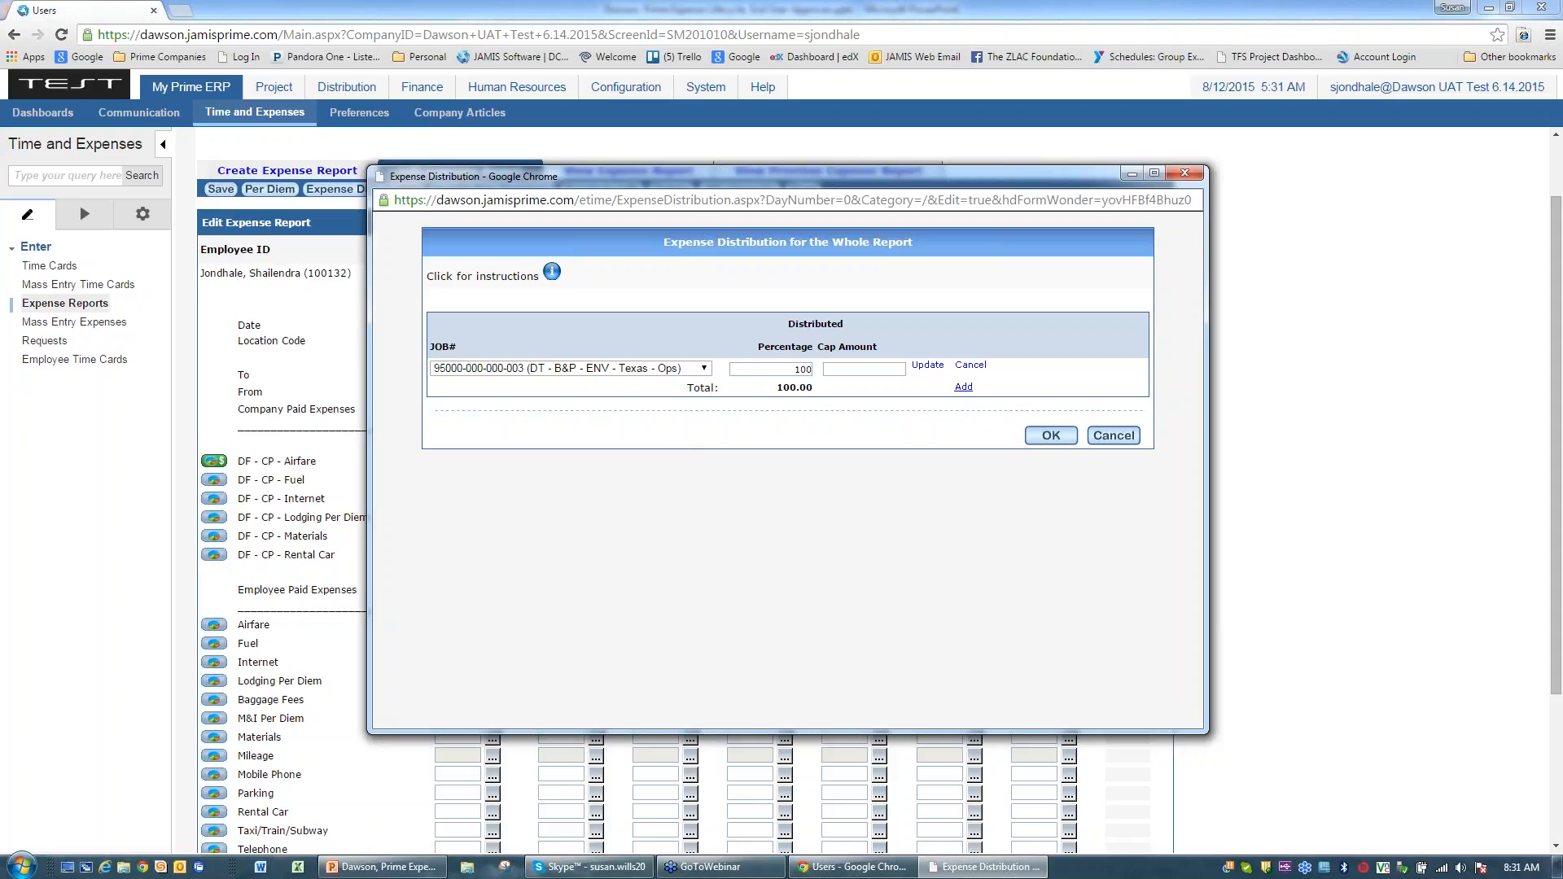
left_click(964, 388)
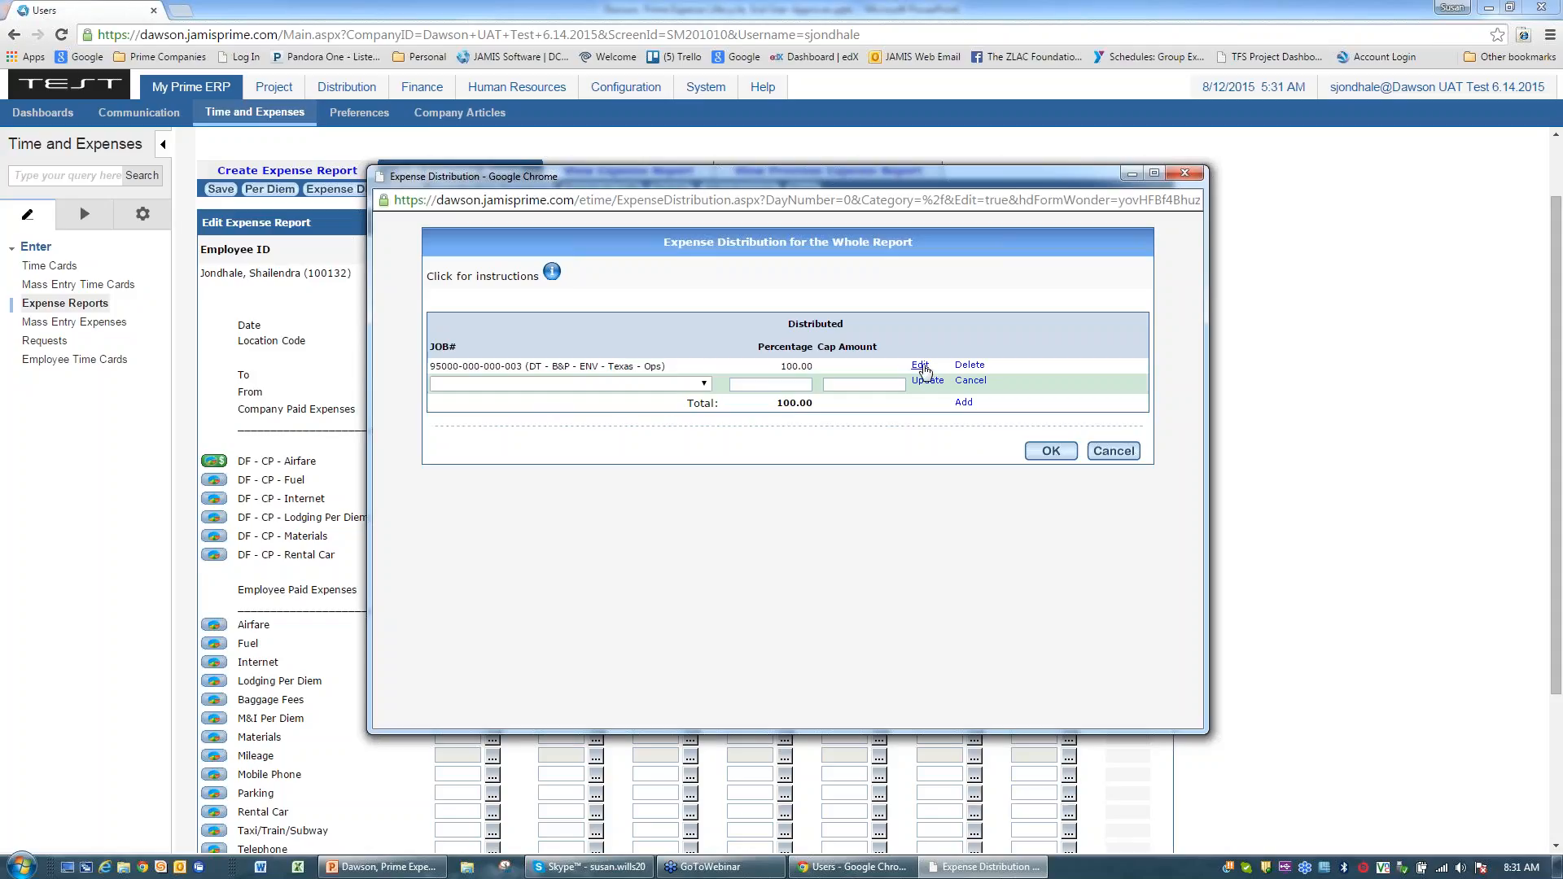
left_click(705, 384)
left_click(587, 427)
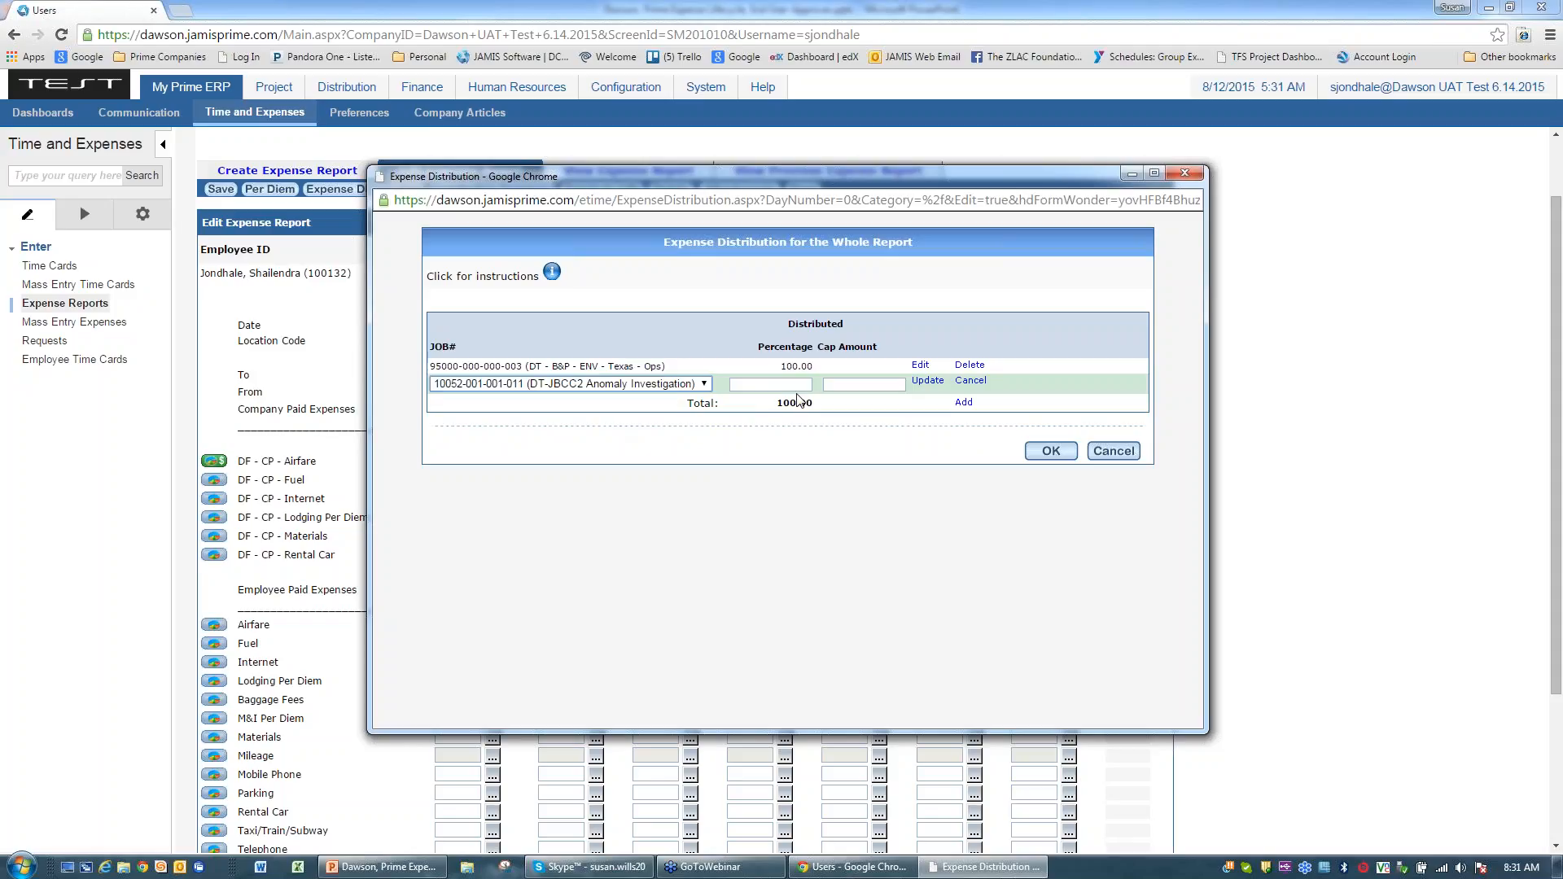
left_click(920, 366)
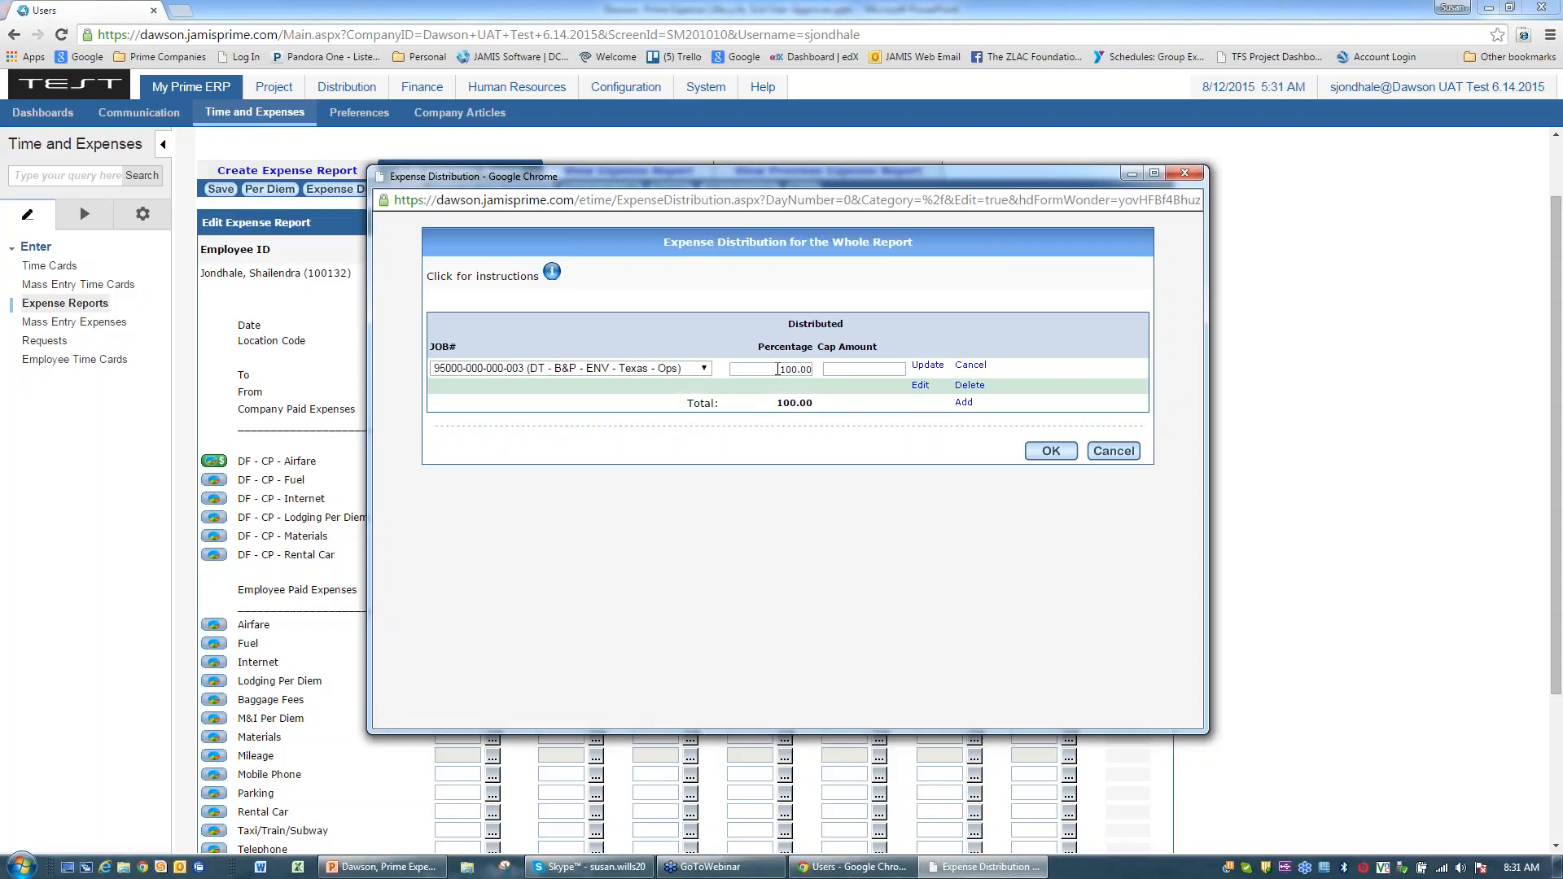
type("50")
left_click(691, 448)
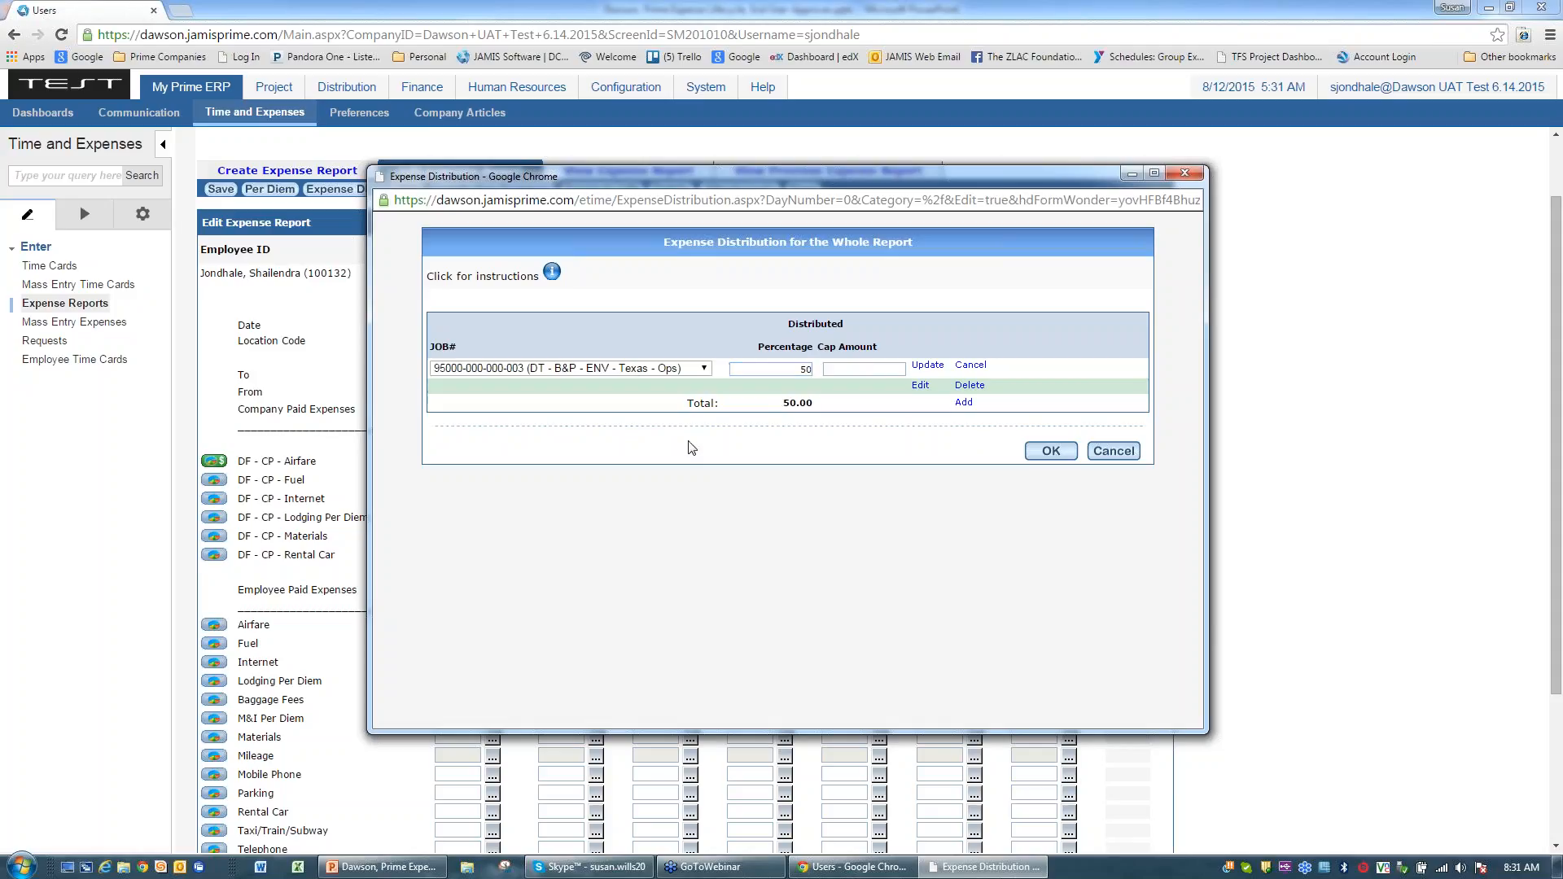
left_click(963, 402)
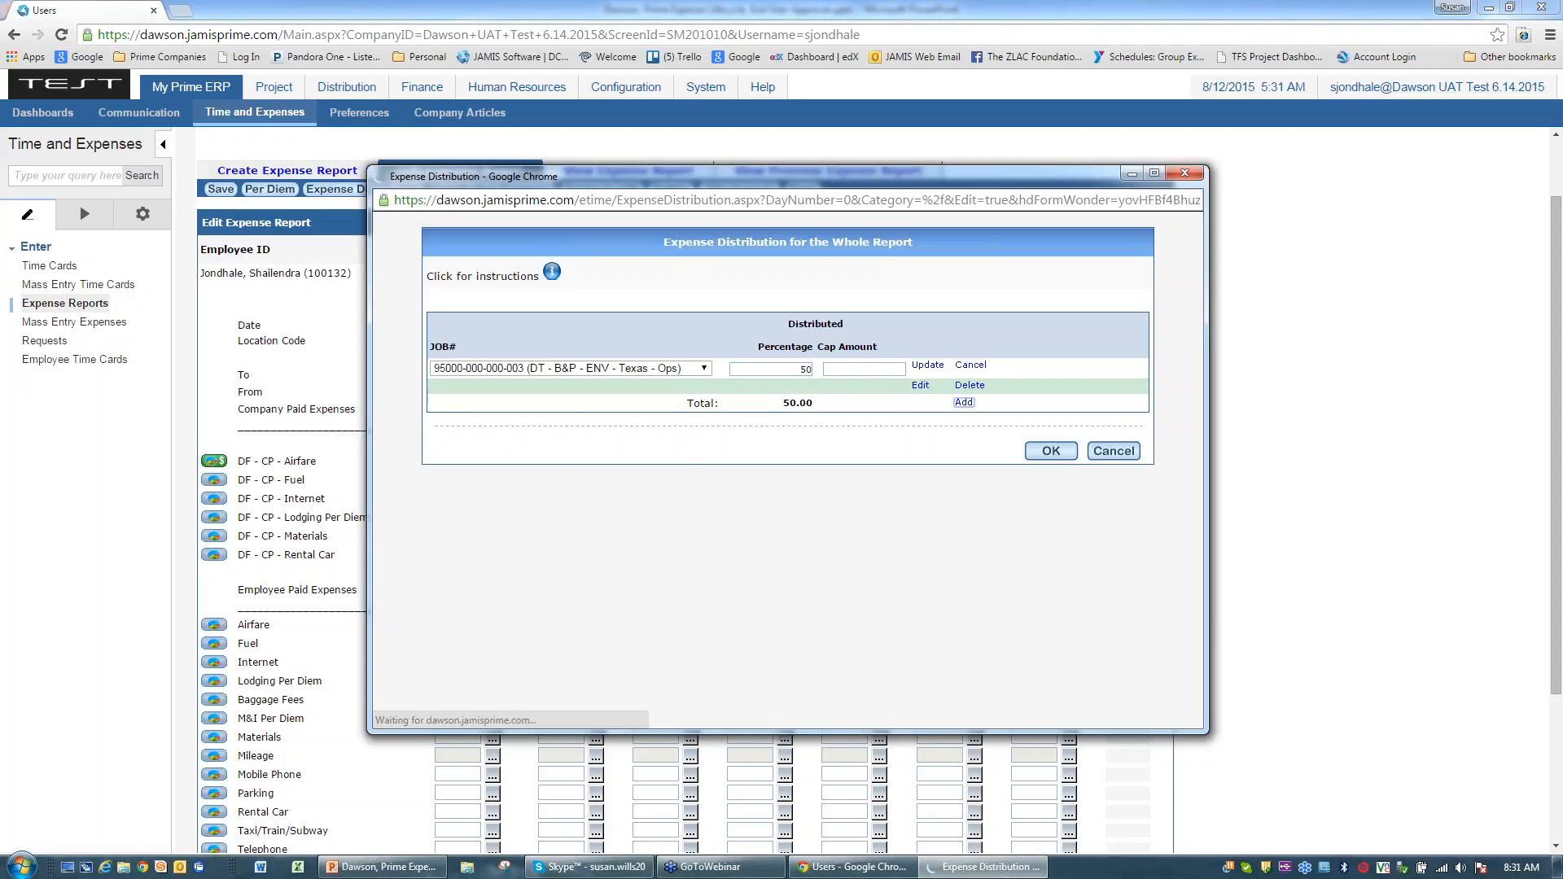
left_click(705, 400)
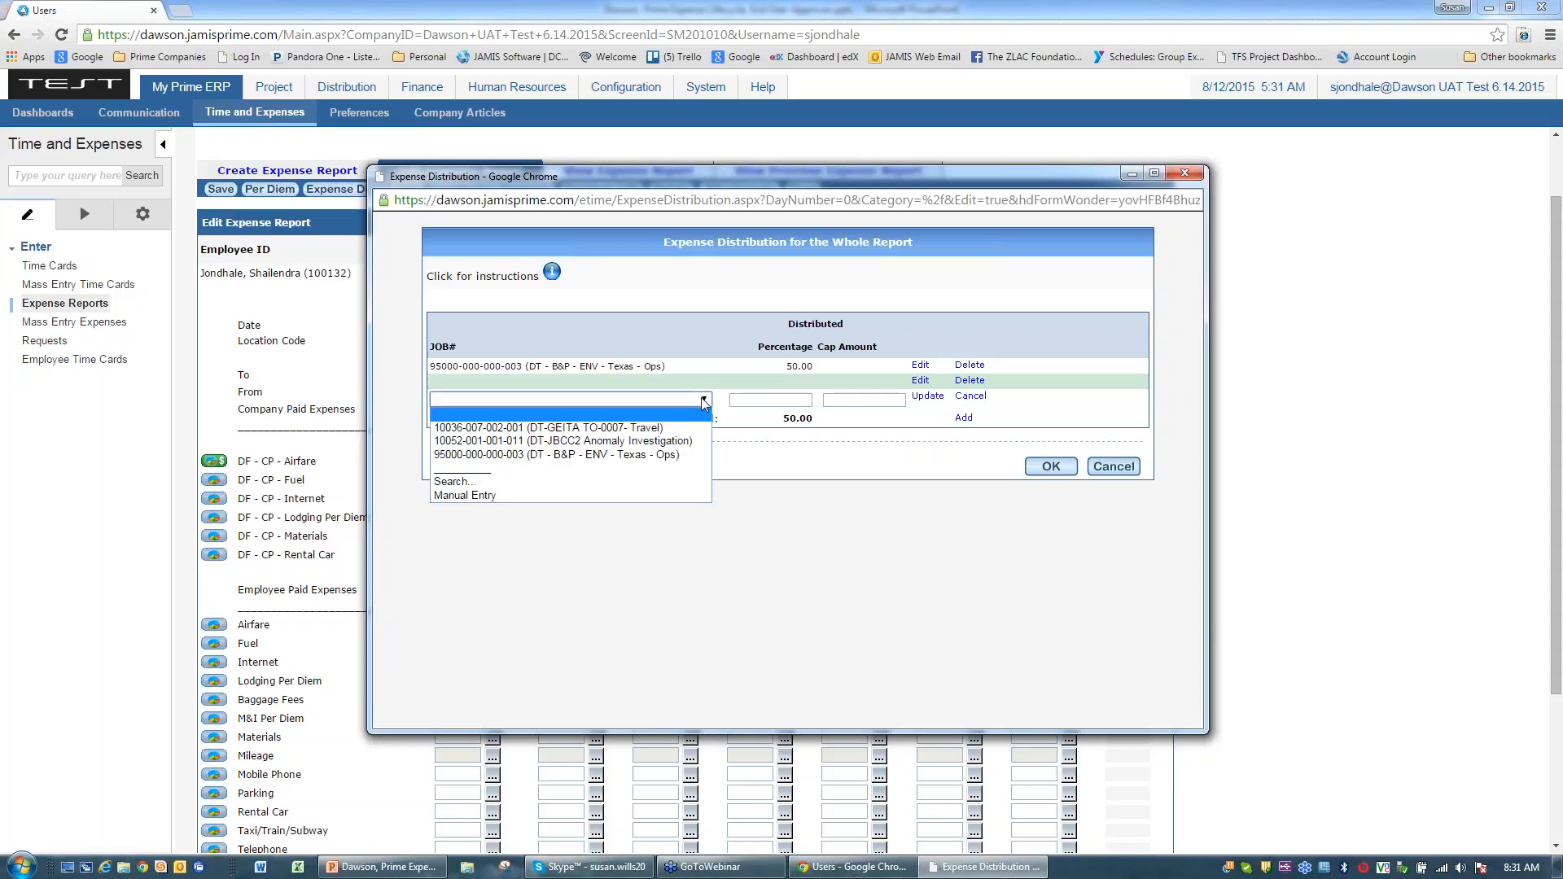
left_click(547, 429)
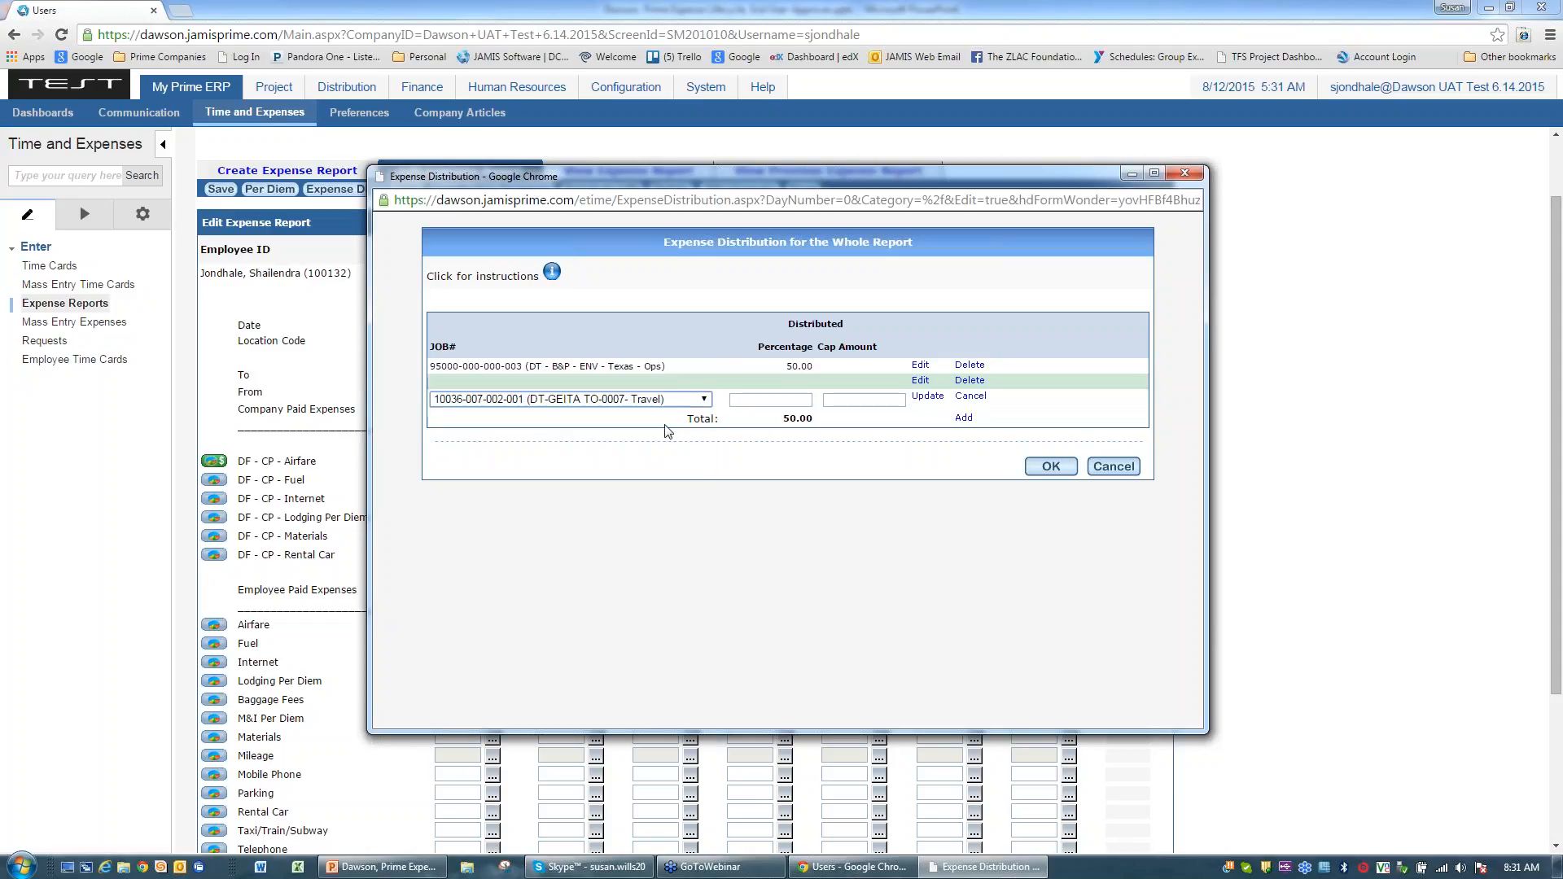
left_click(812, 399)
type("50")
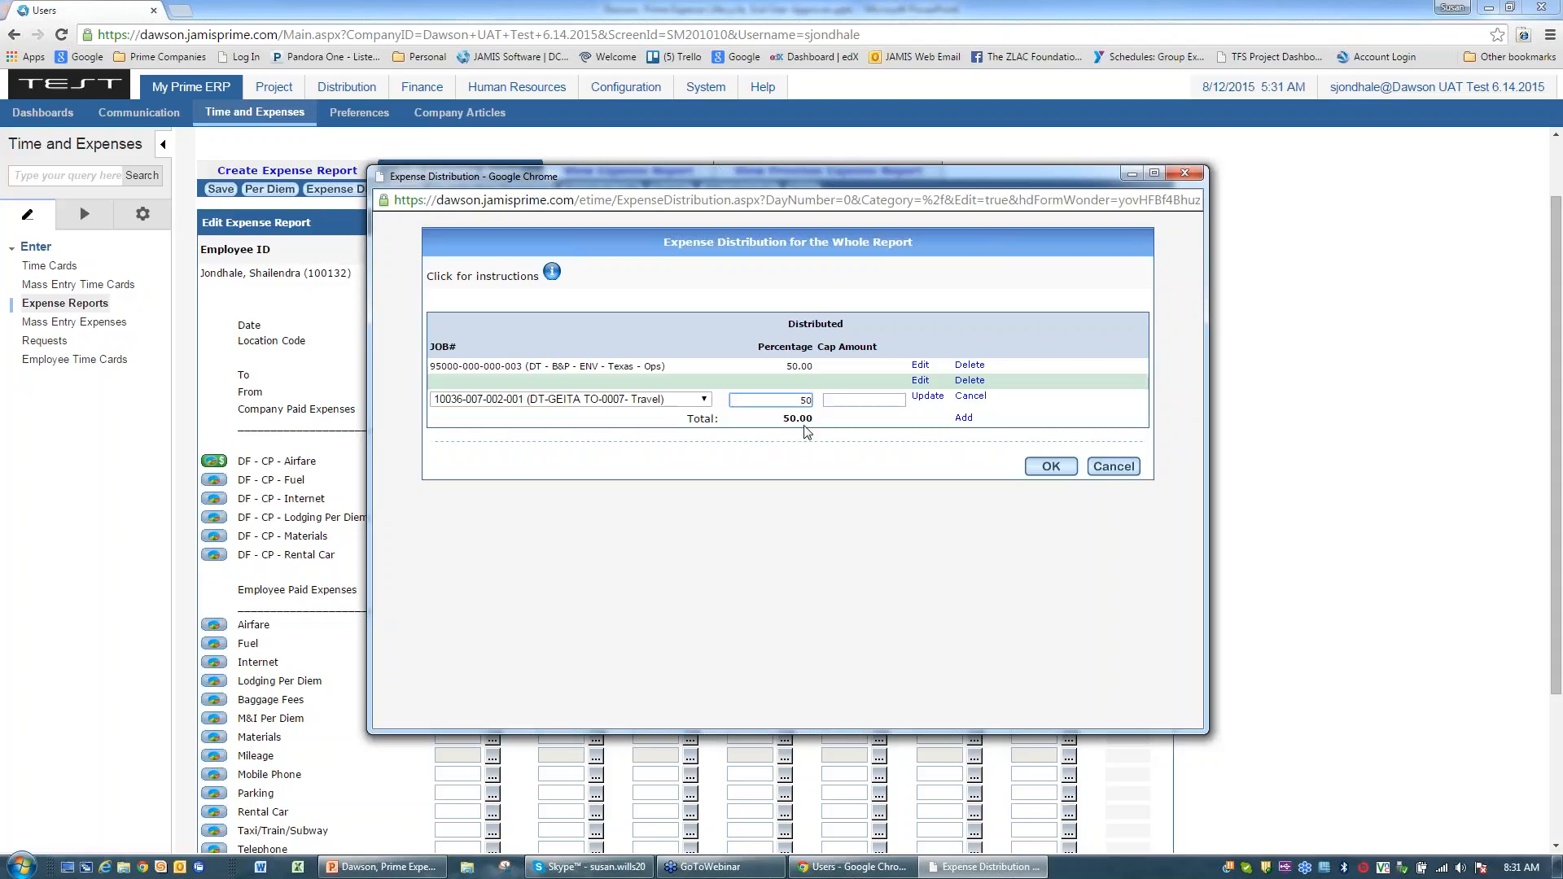
key("Tab")
left_click(969, 397)
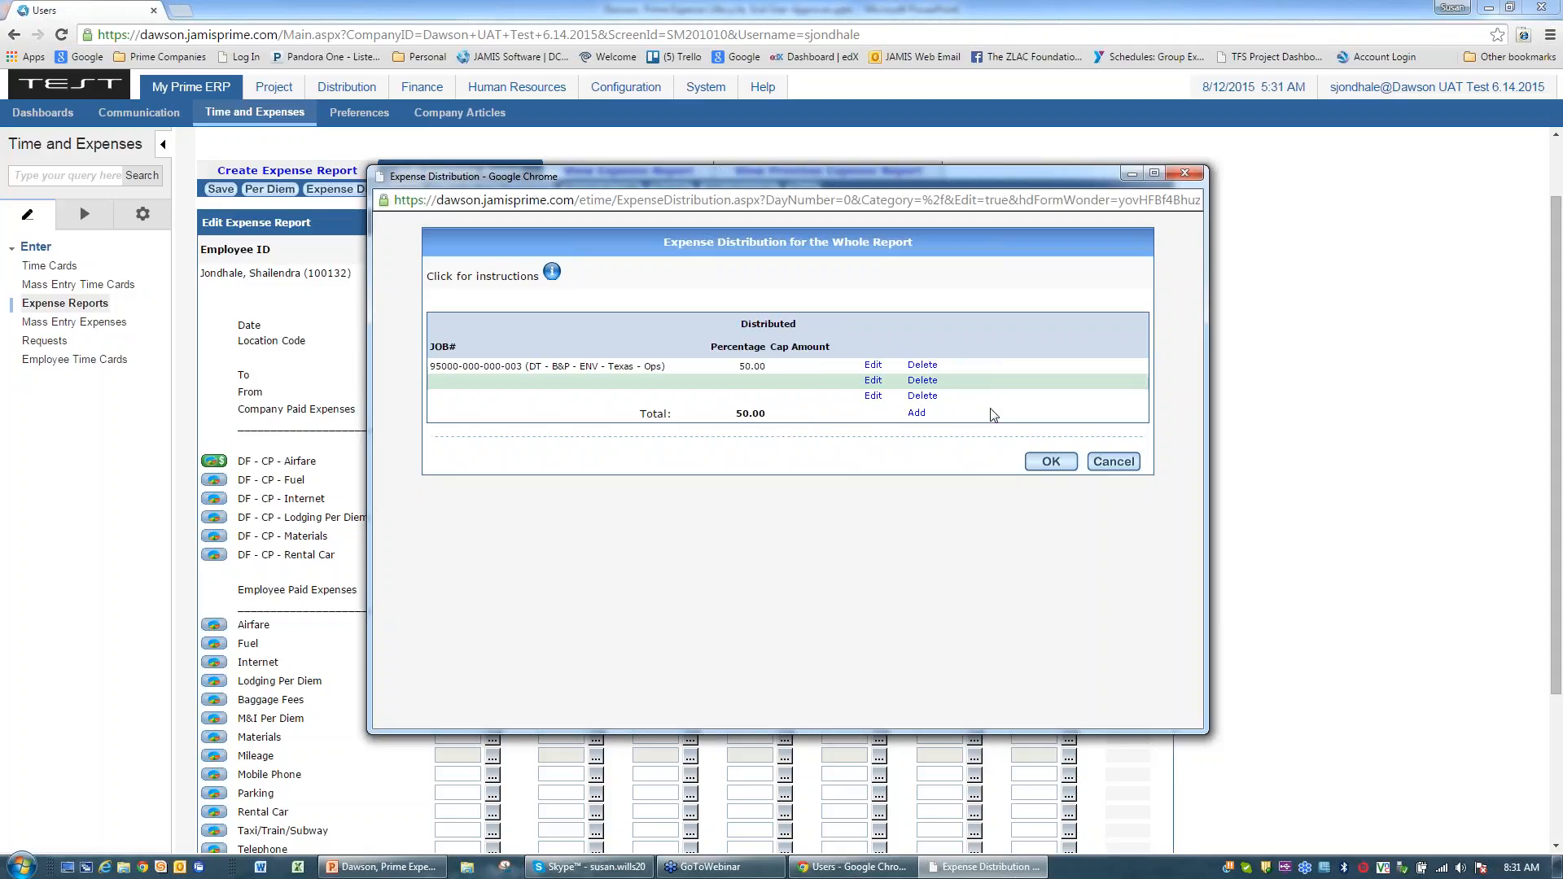
Step: Delete the empty and 50% job lines, clearing the total to 0.00, and close the window
left_click(922, 395)
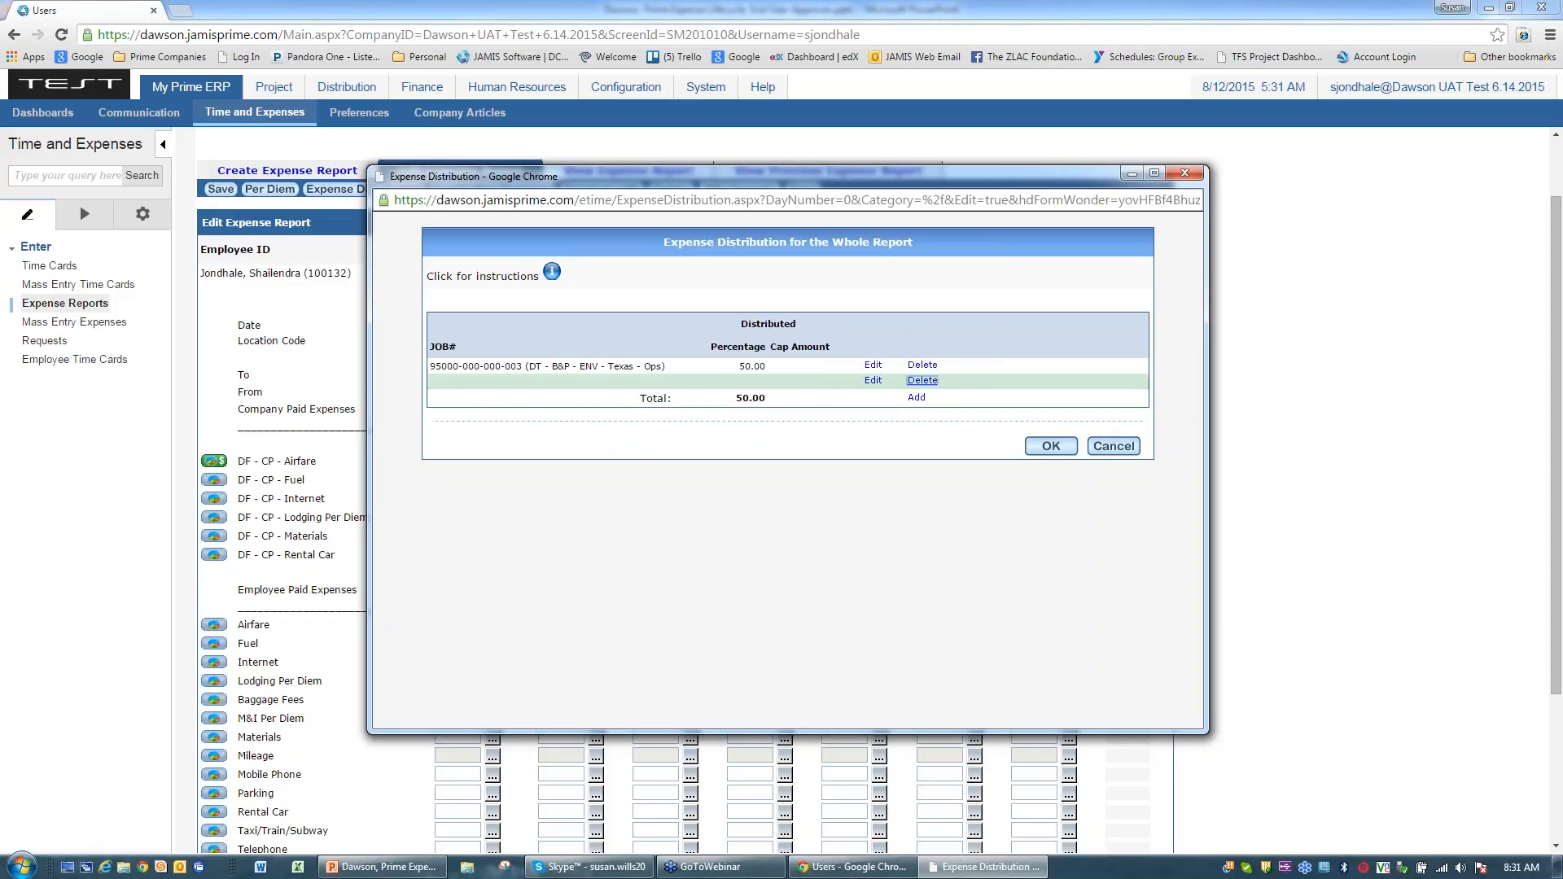
left_click(922, 381)
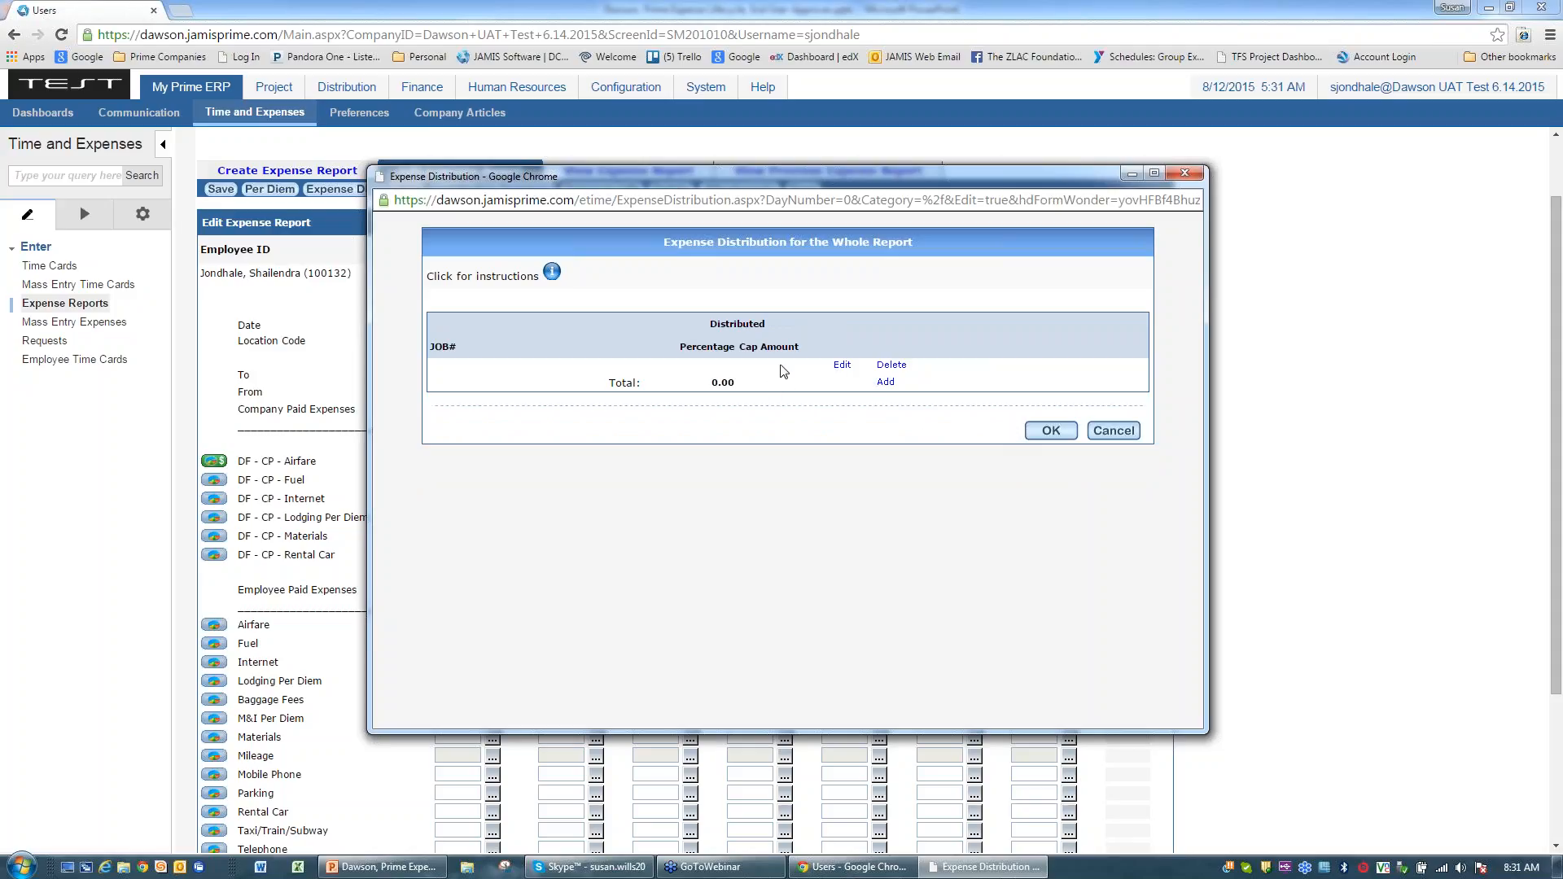
left_click(891, 365)
left_click(1114, 431)
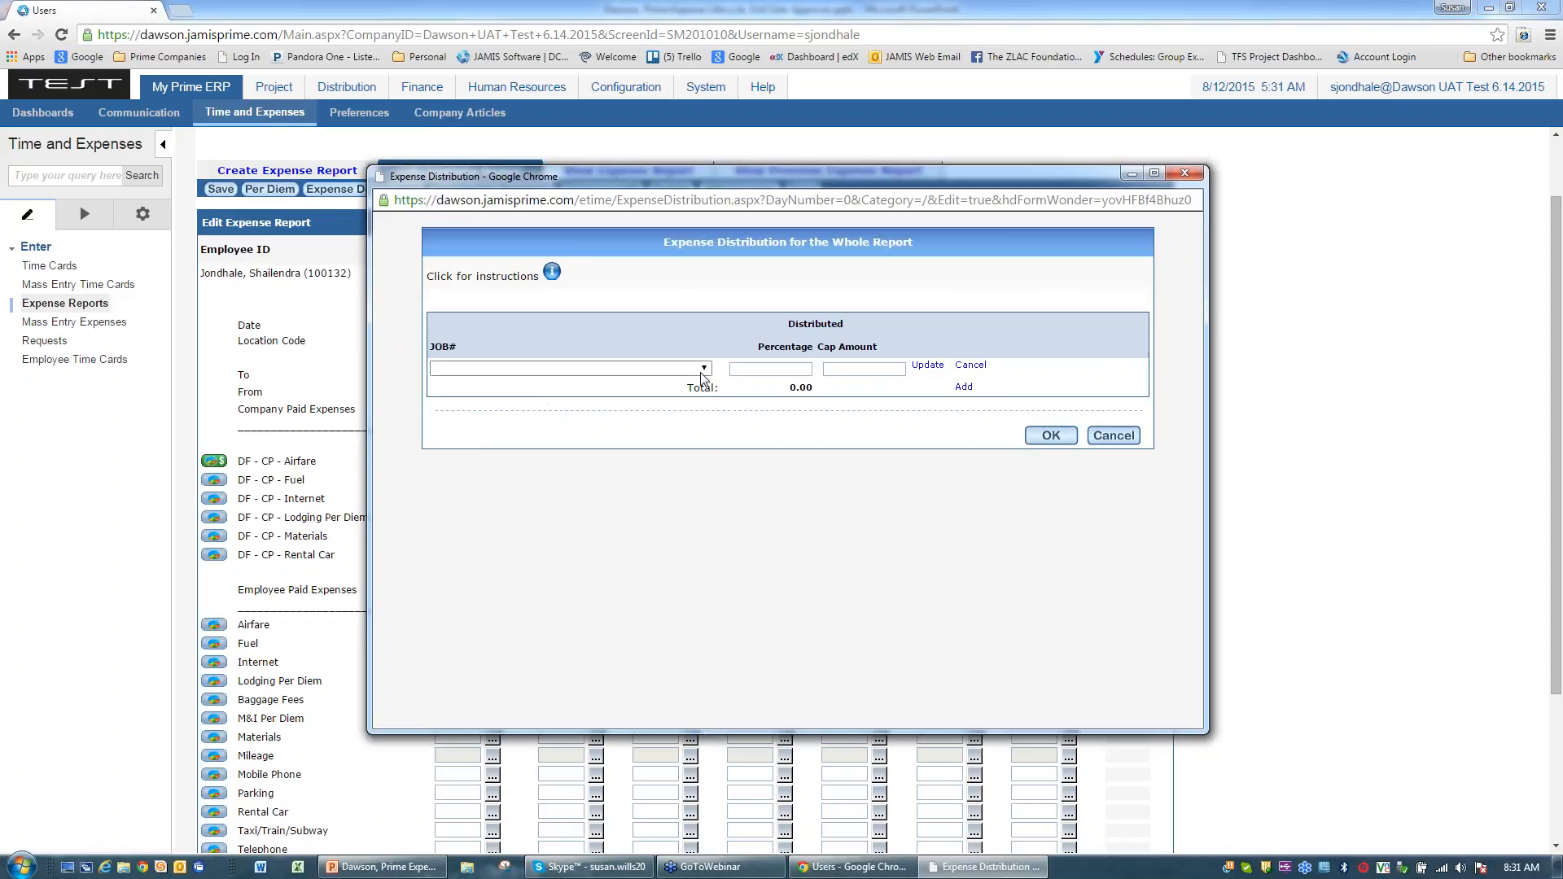
left_click(700, 369)
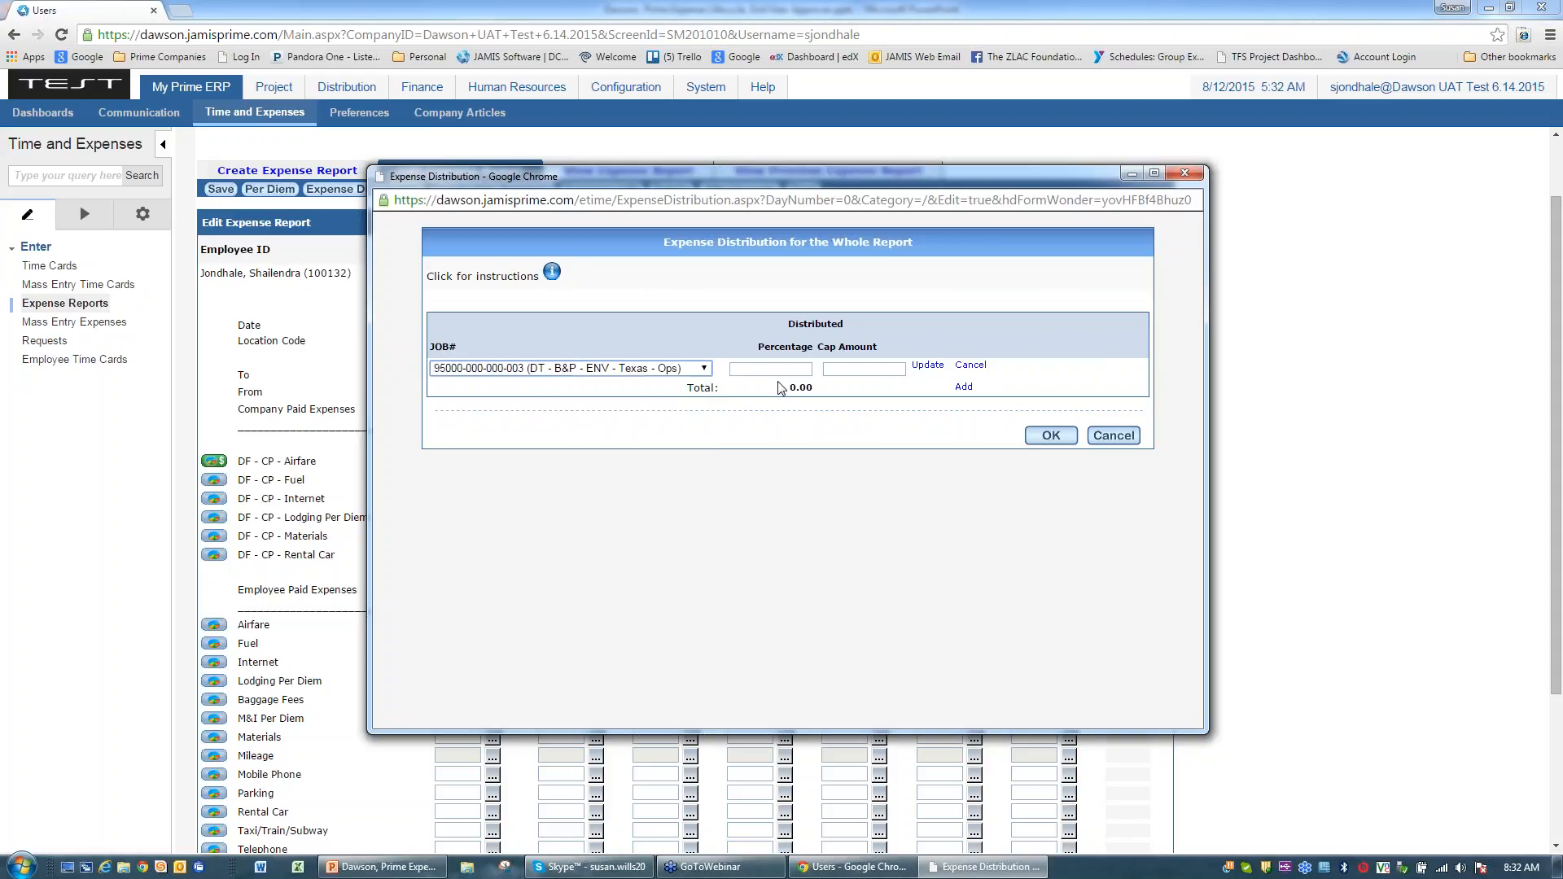
left_click(756, 368)
type("100")
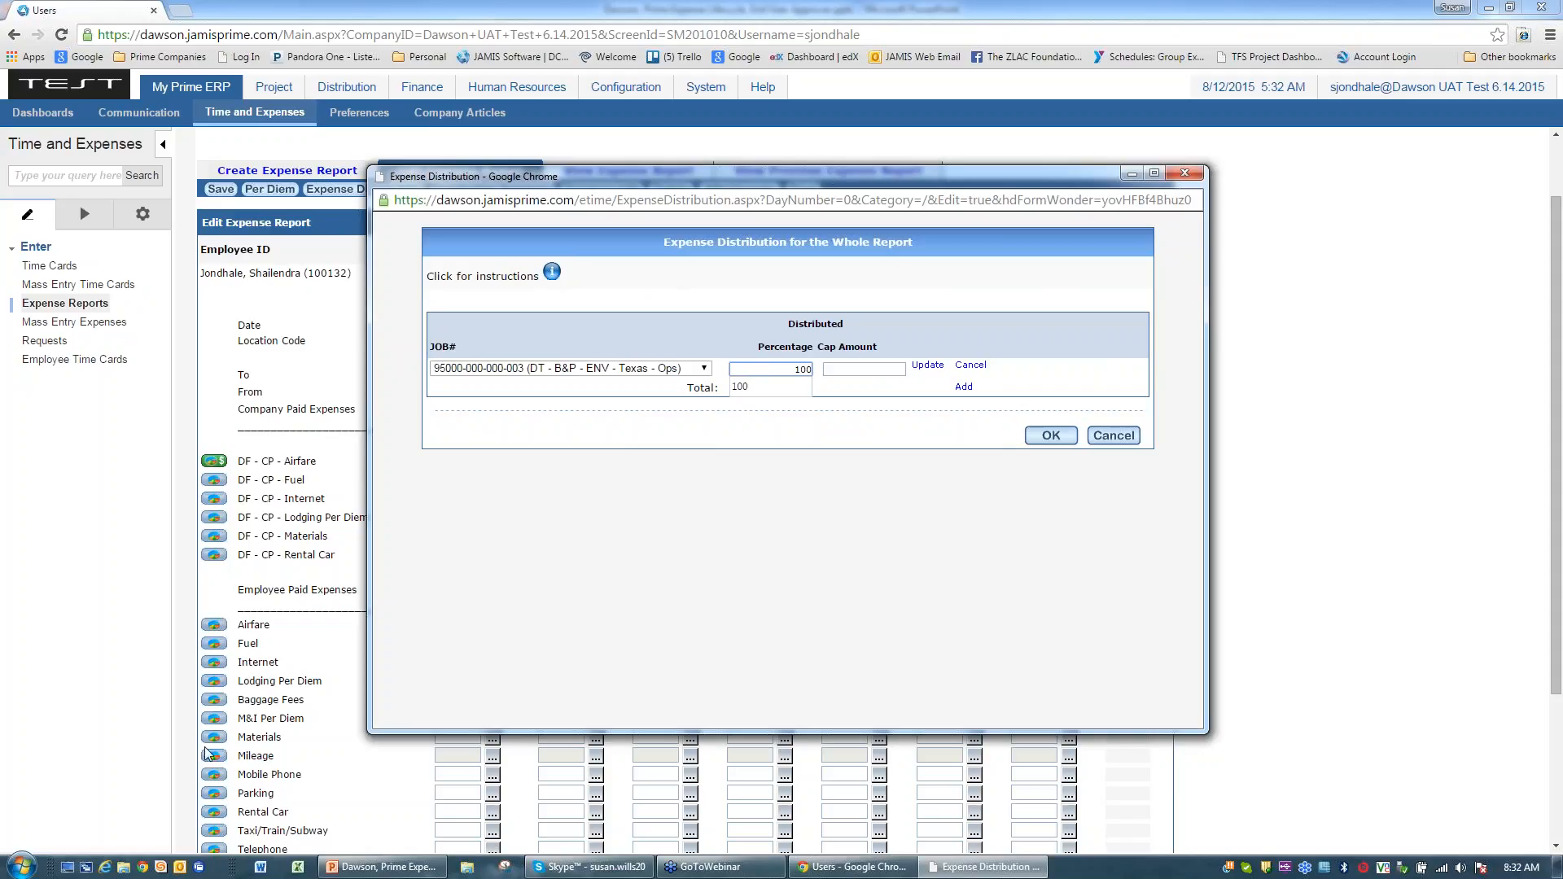
left_click(1073, 446)
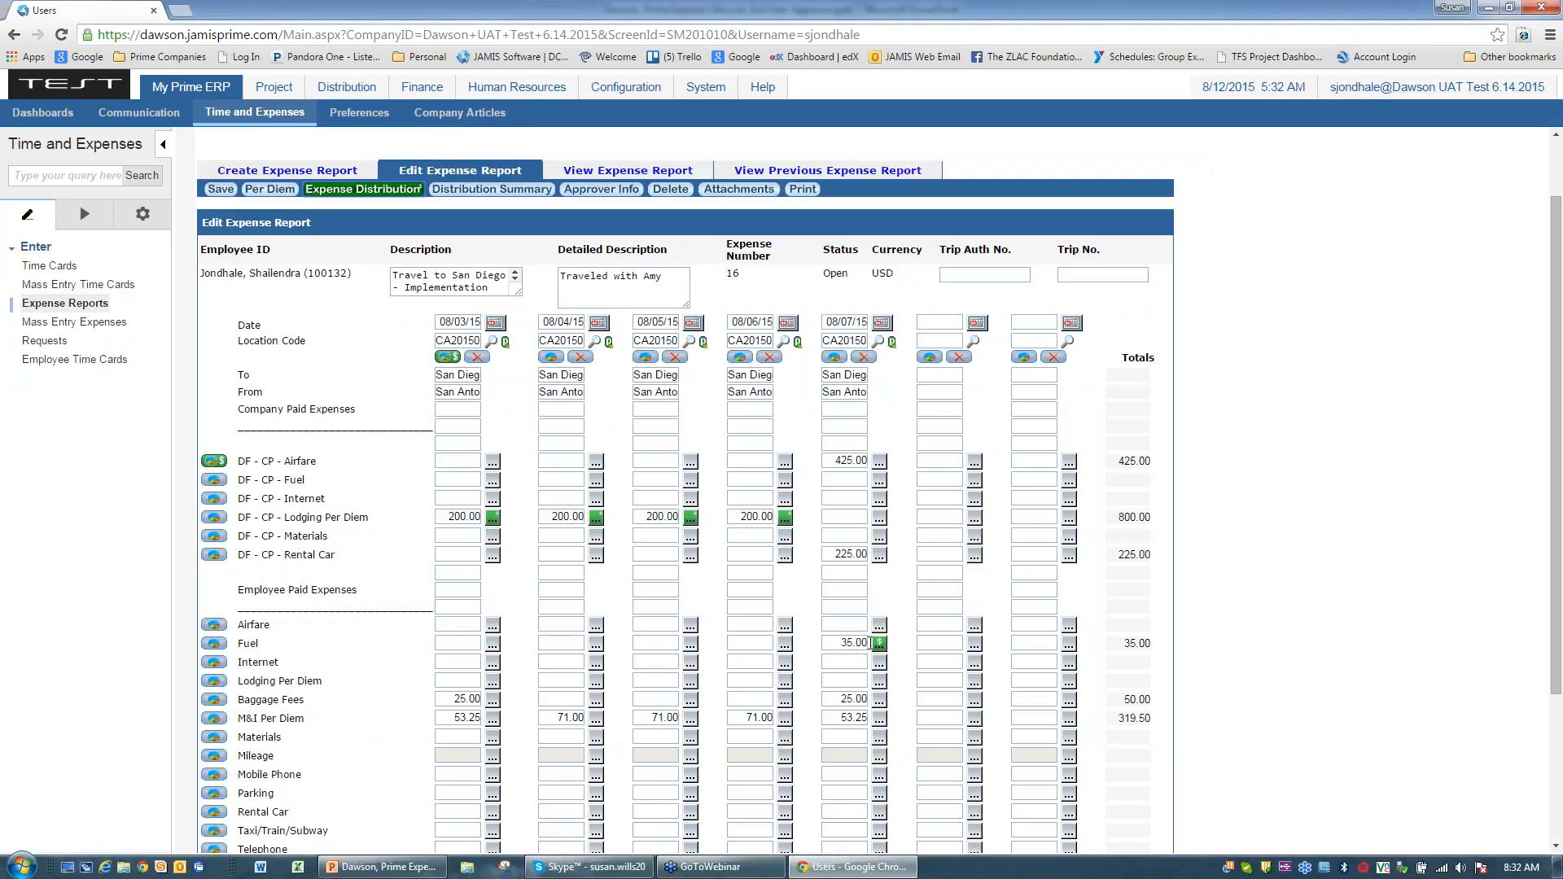
Step: Save report 16, then review its full-screen distribution summary showing 404.50 due and close it
left_click(220, 189)
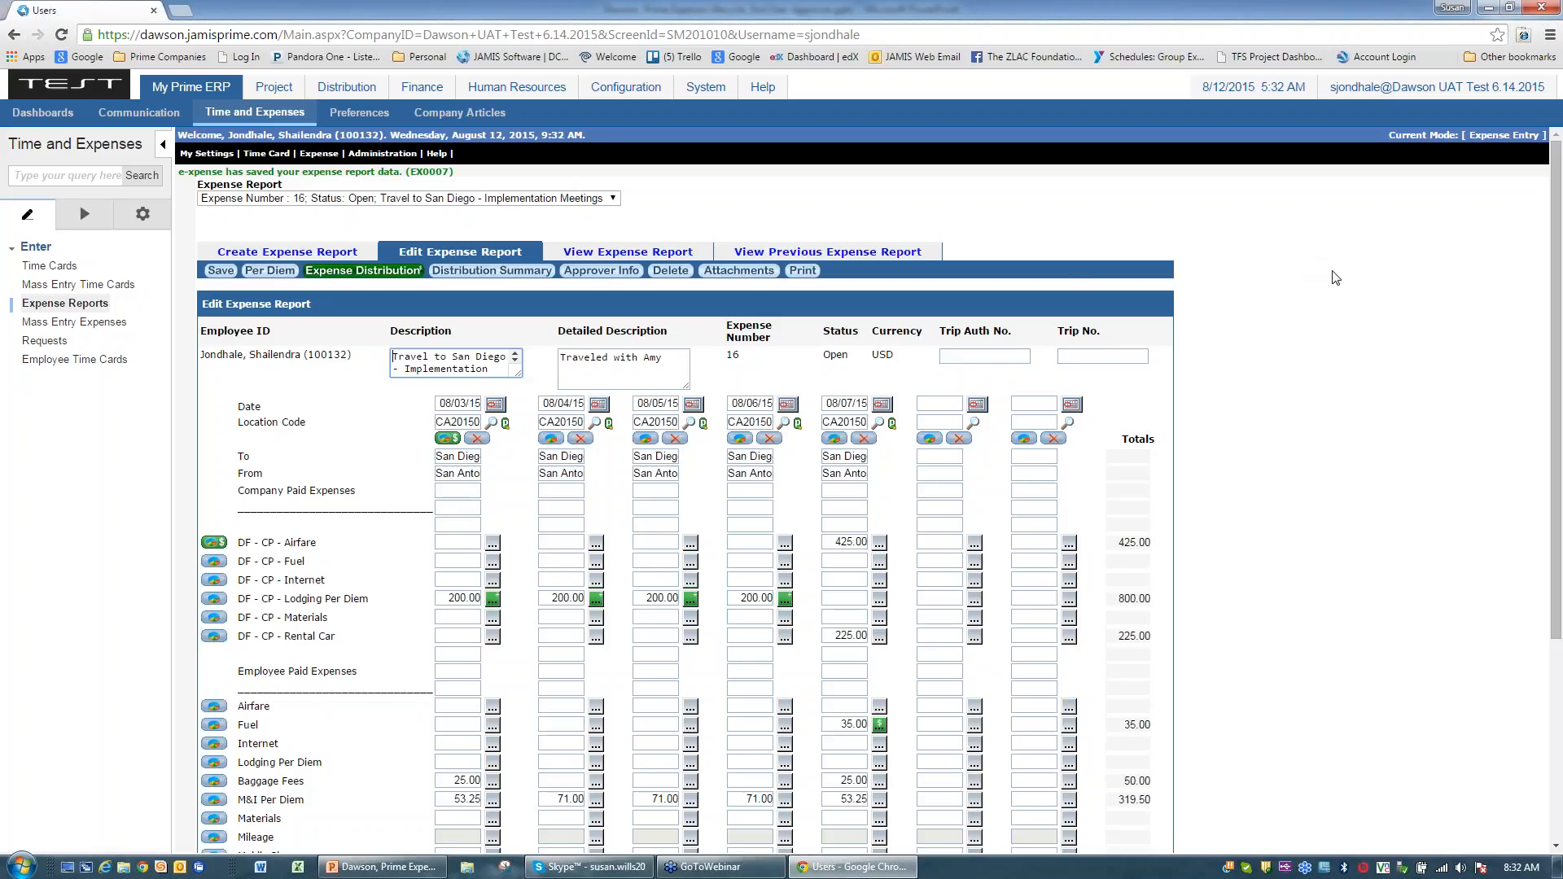
left_click(492, 275)
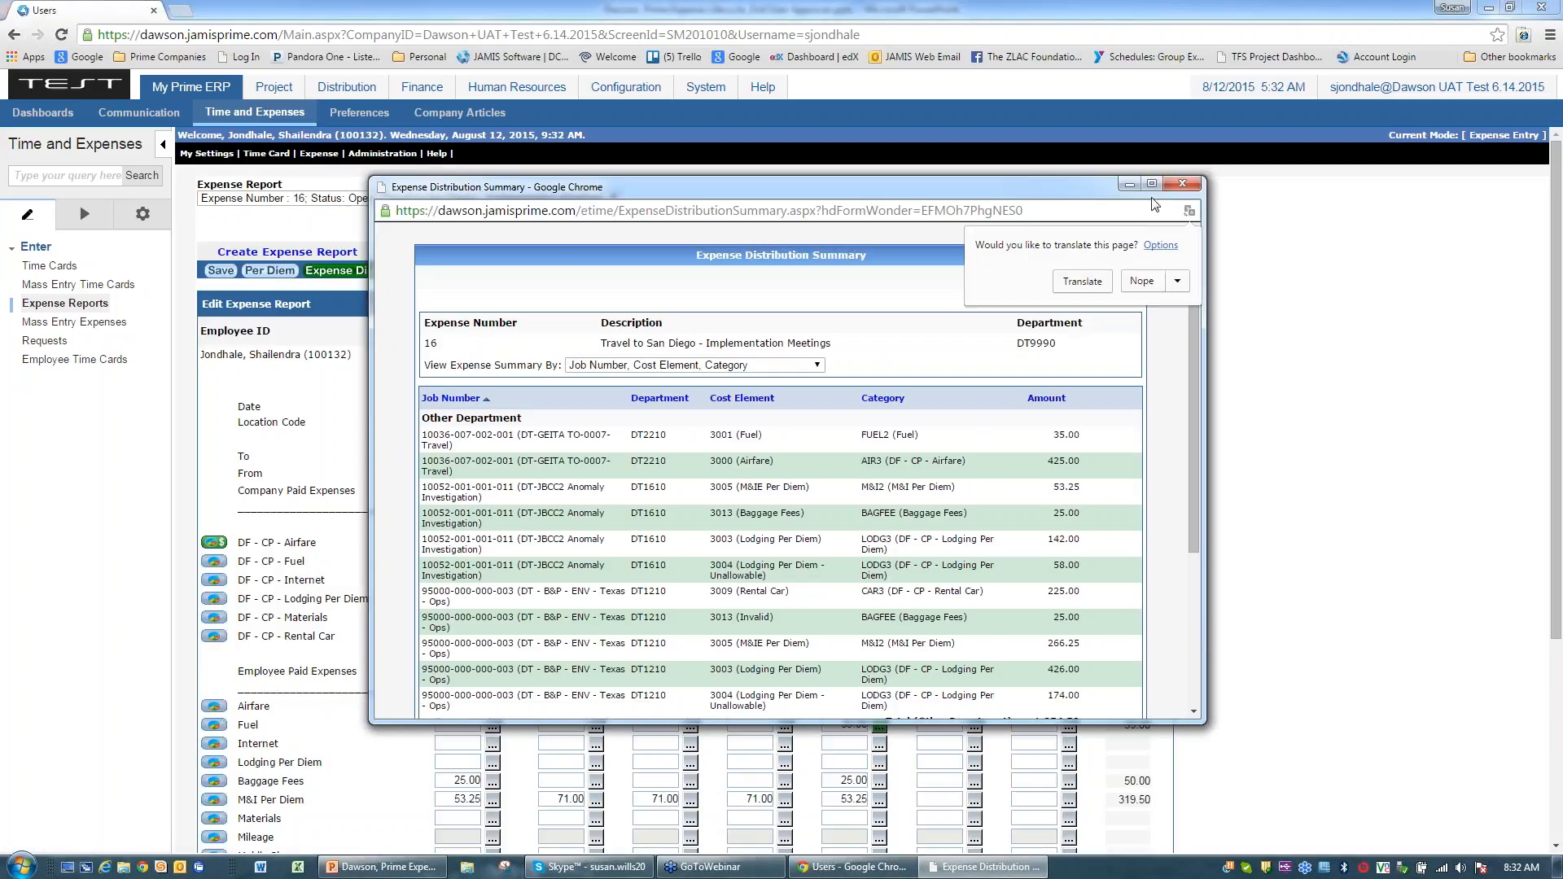
left_click(1144, 196)
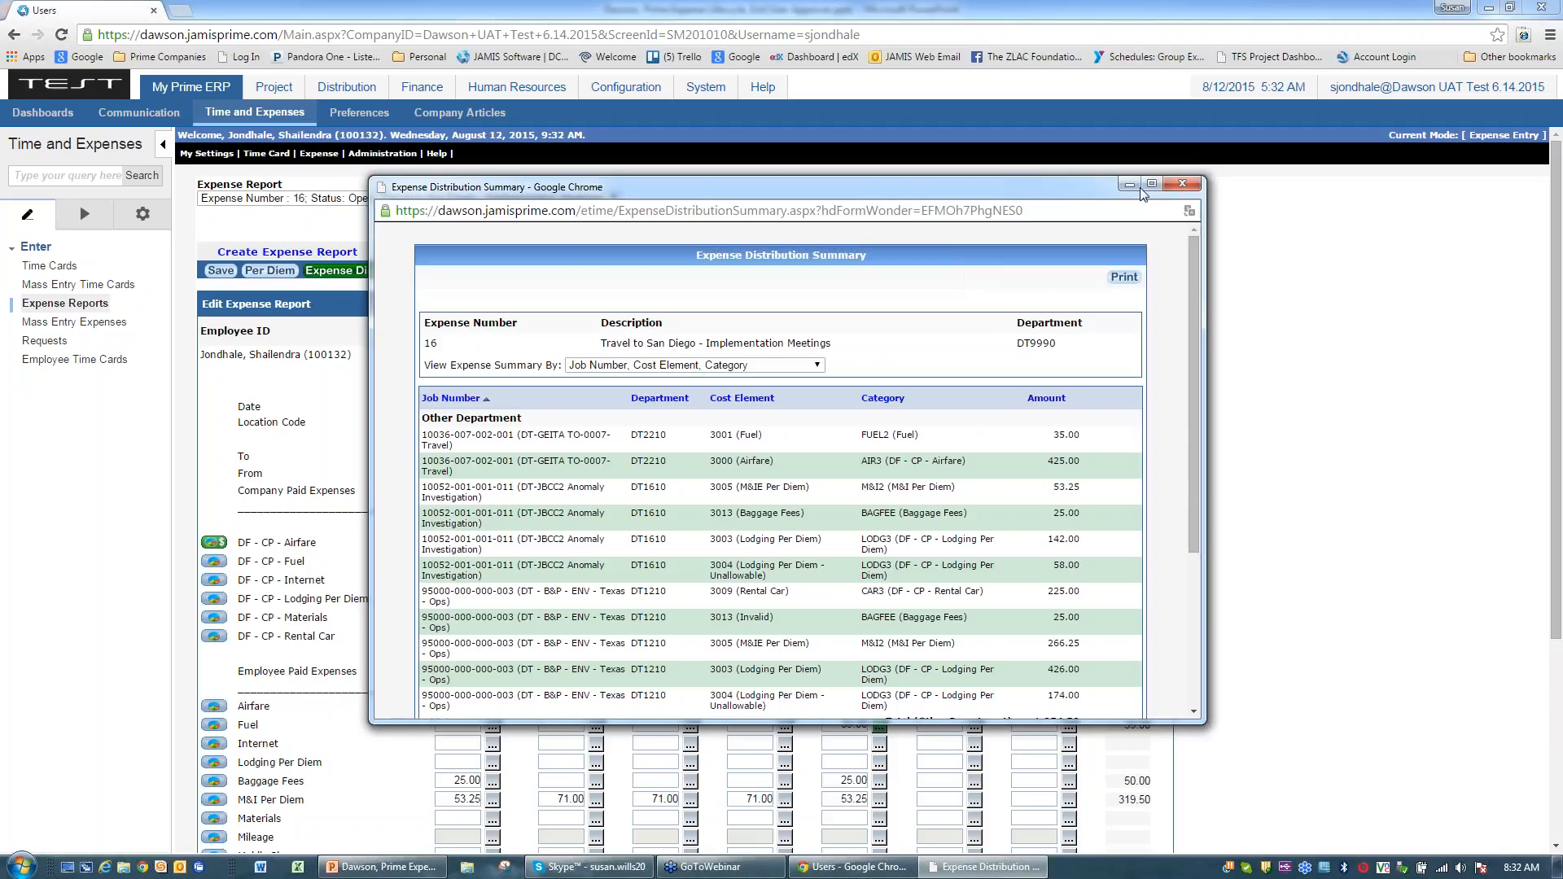
left_click(1152, 184)
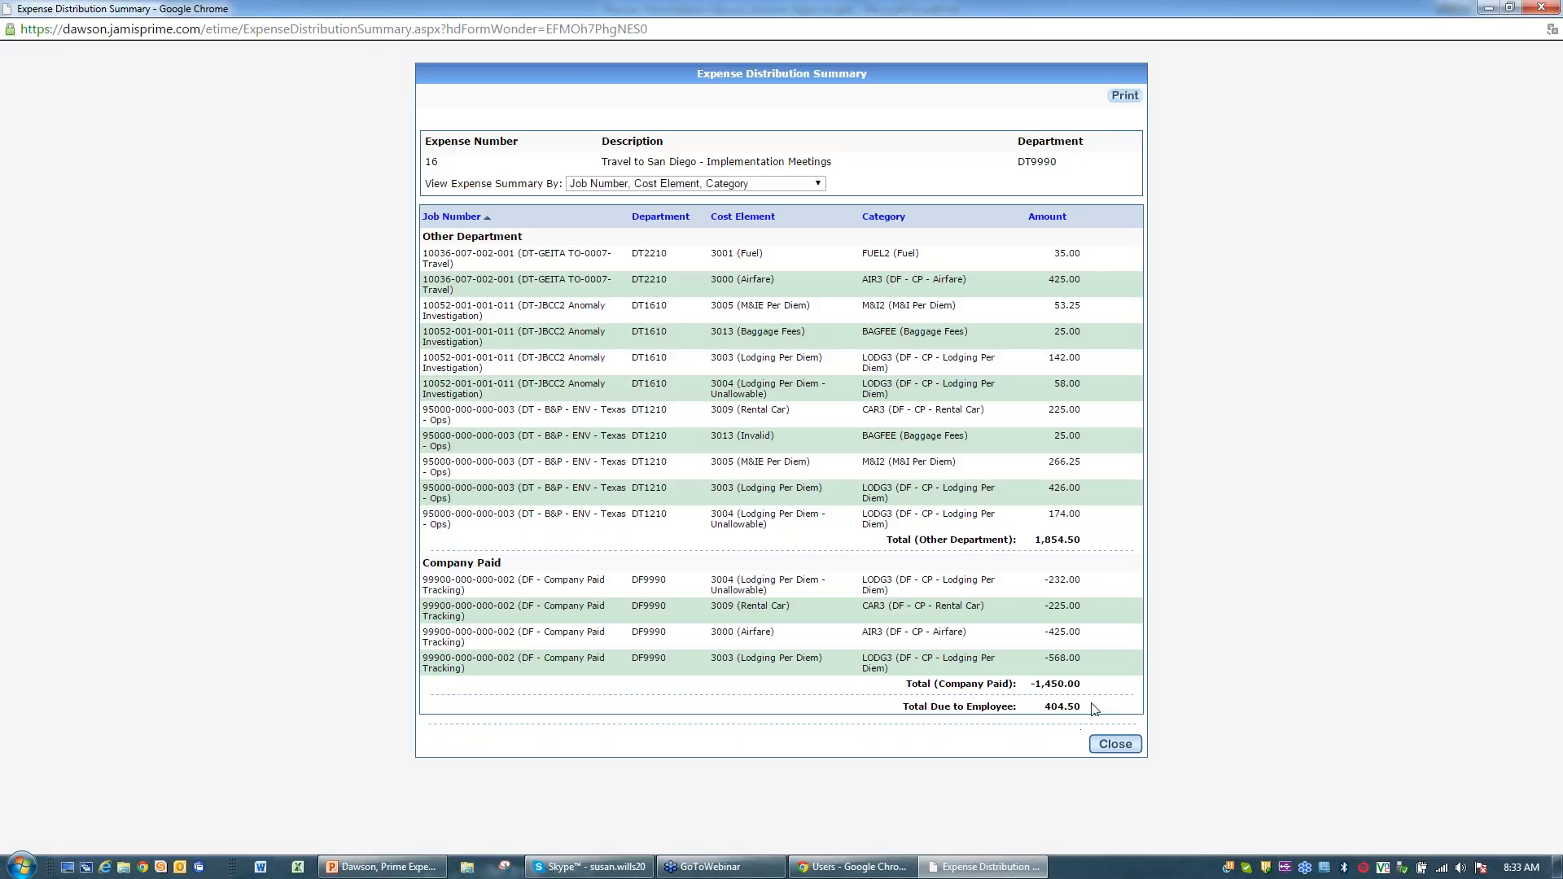
left_click(1116, 746)
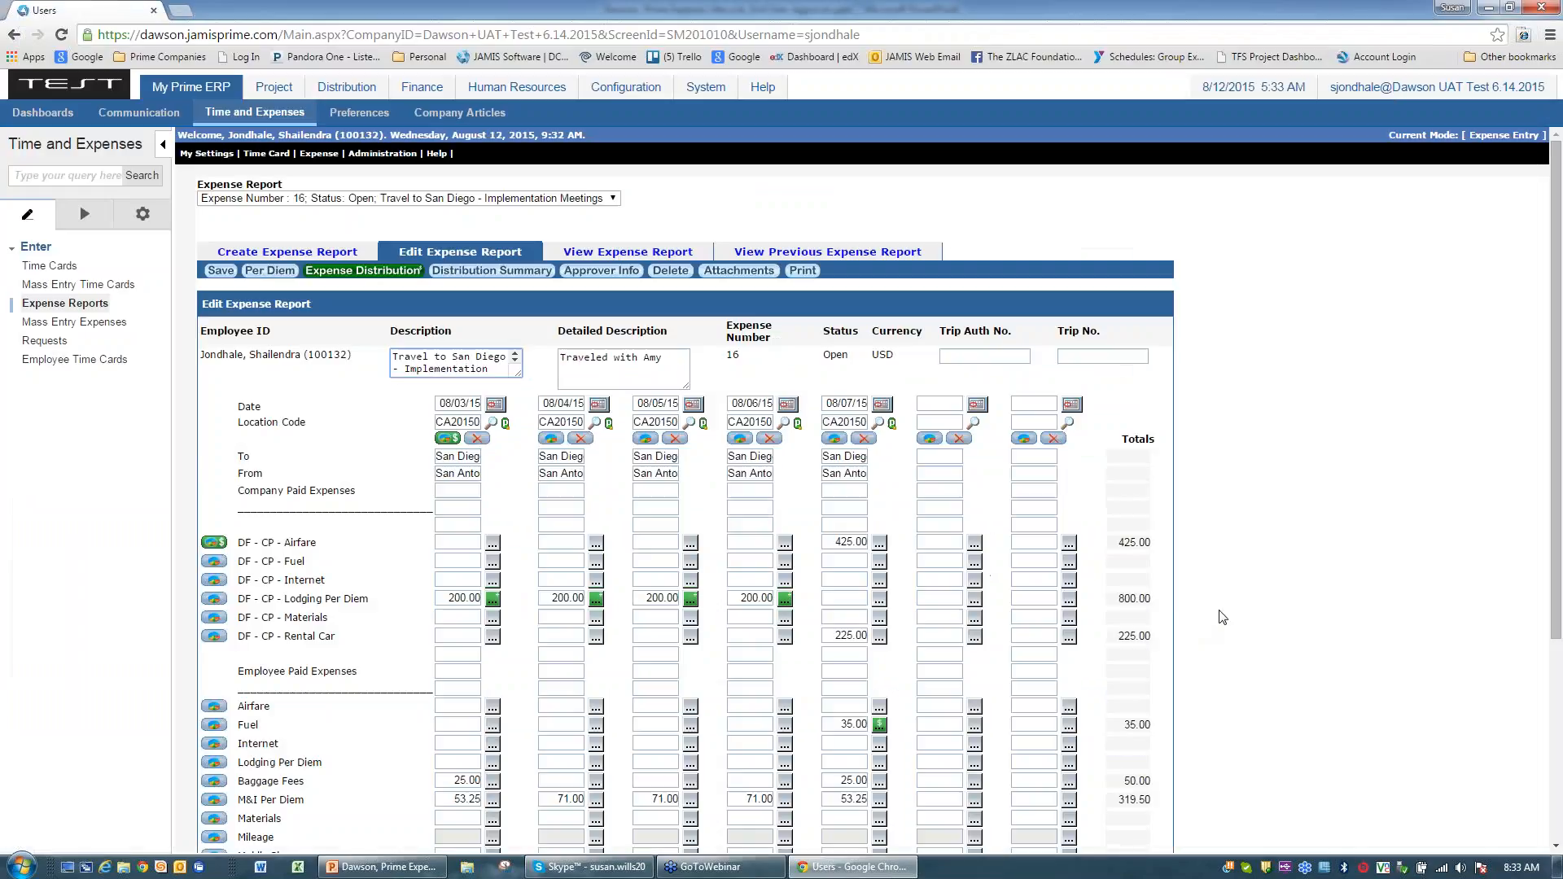
Step: Scroll down to check report 16's daily totals, then scroll back up
scroll(1223, 617, "down", 3)
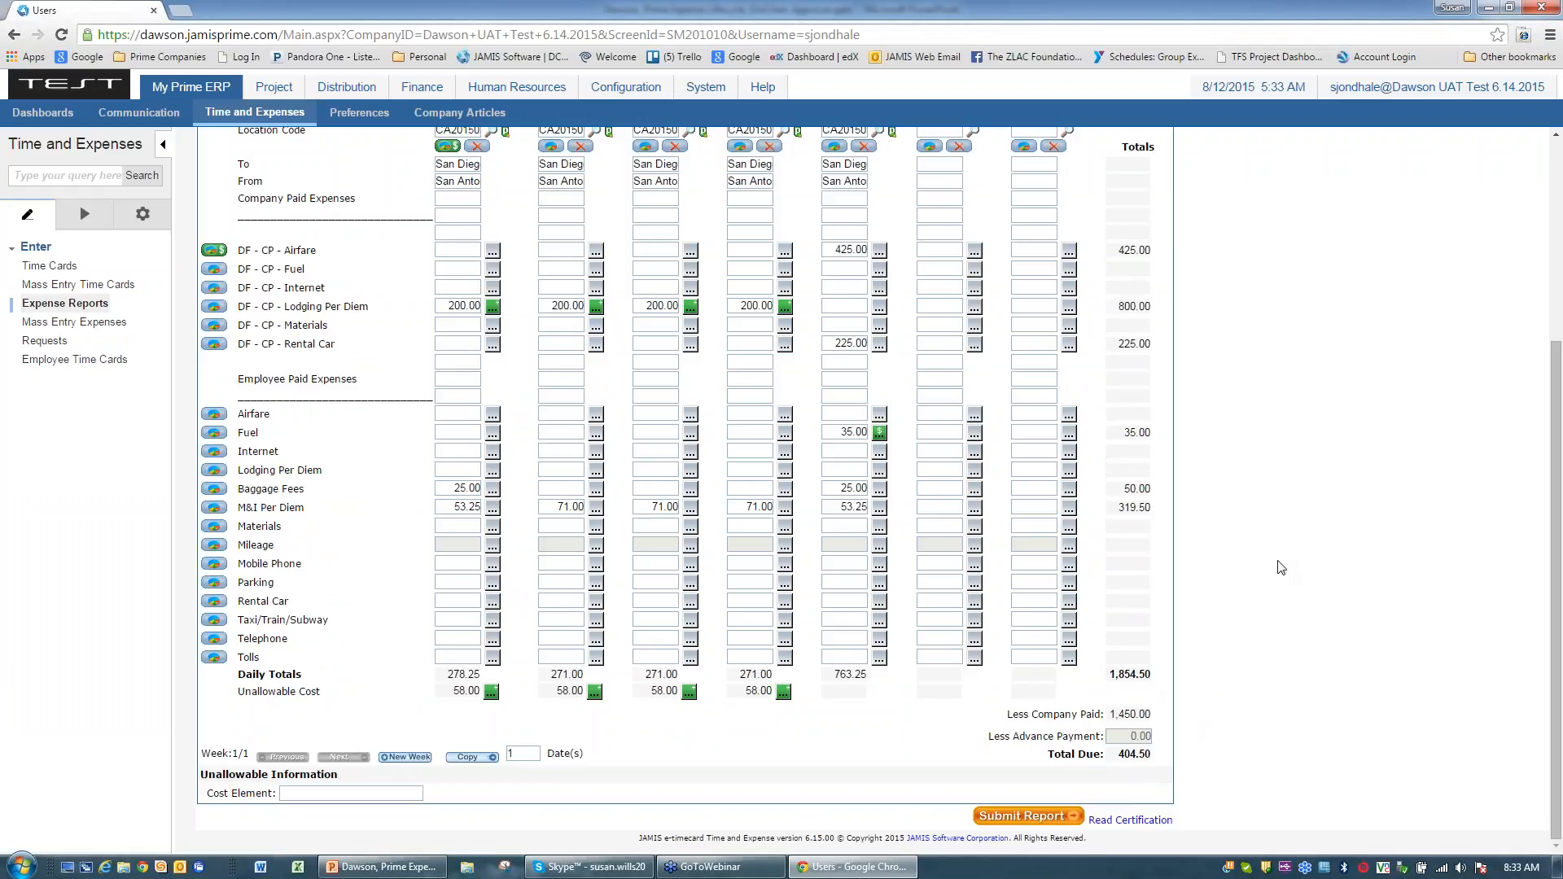
scroll(1280, 567, "up", 3)
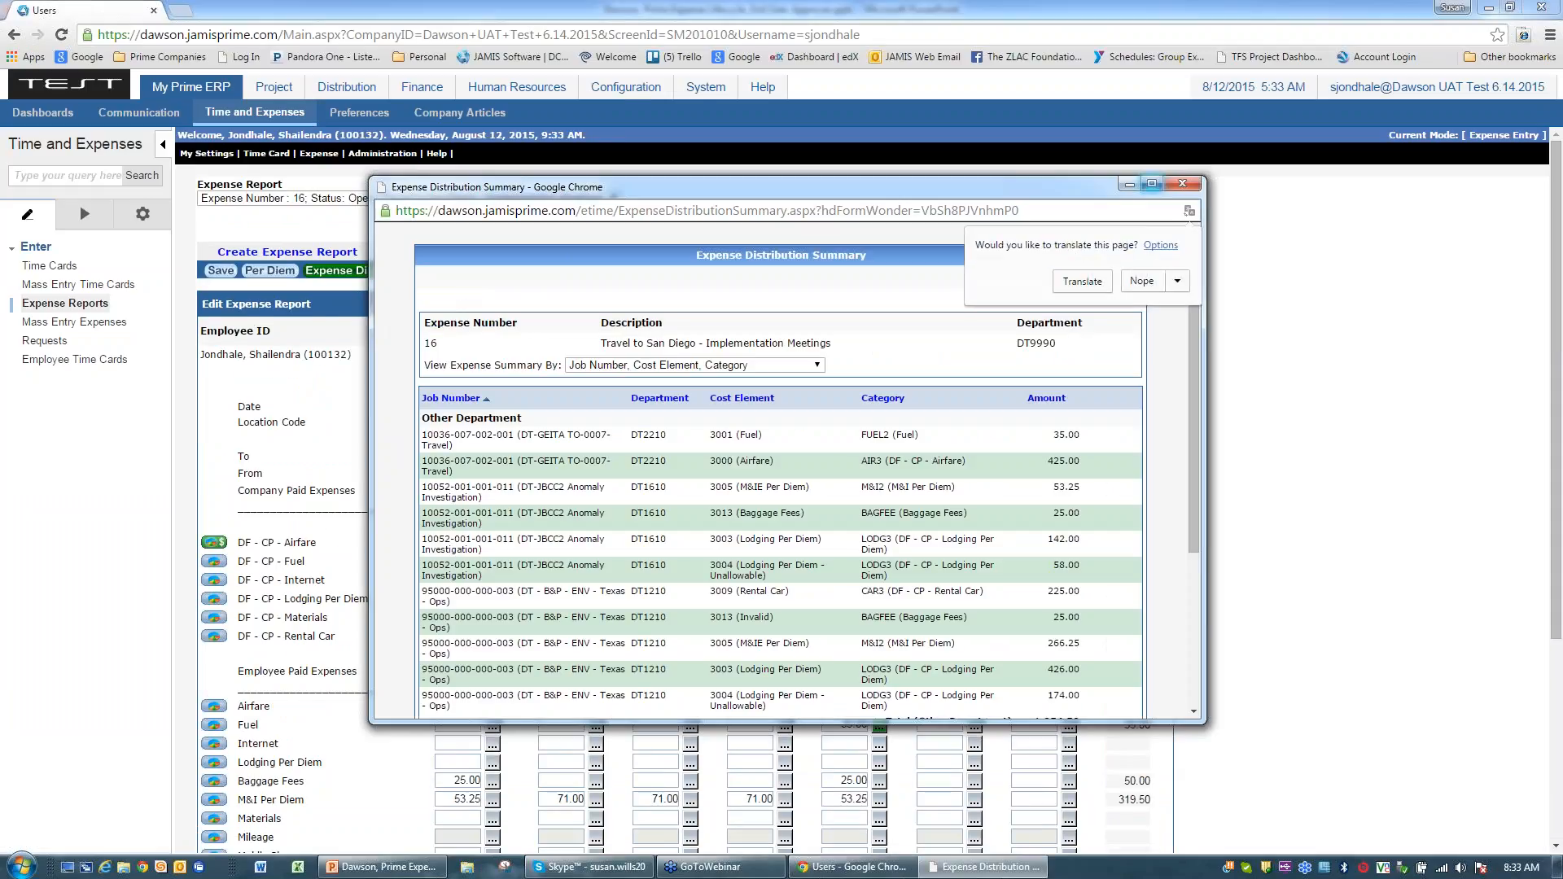
Step: Maximize the summary and compare groupings by Job Number, Job Number/Cost Element, then adding Category
left_click(1141, 281)
left_click(1148, 185)
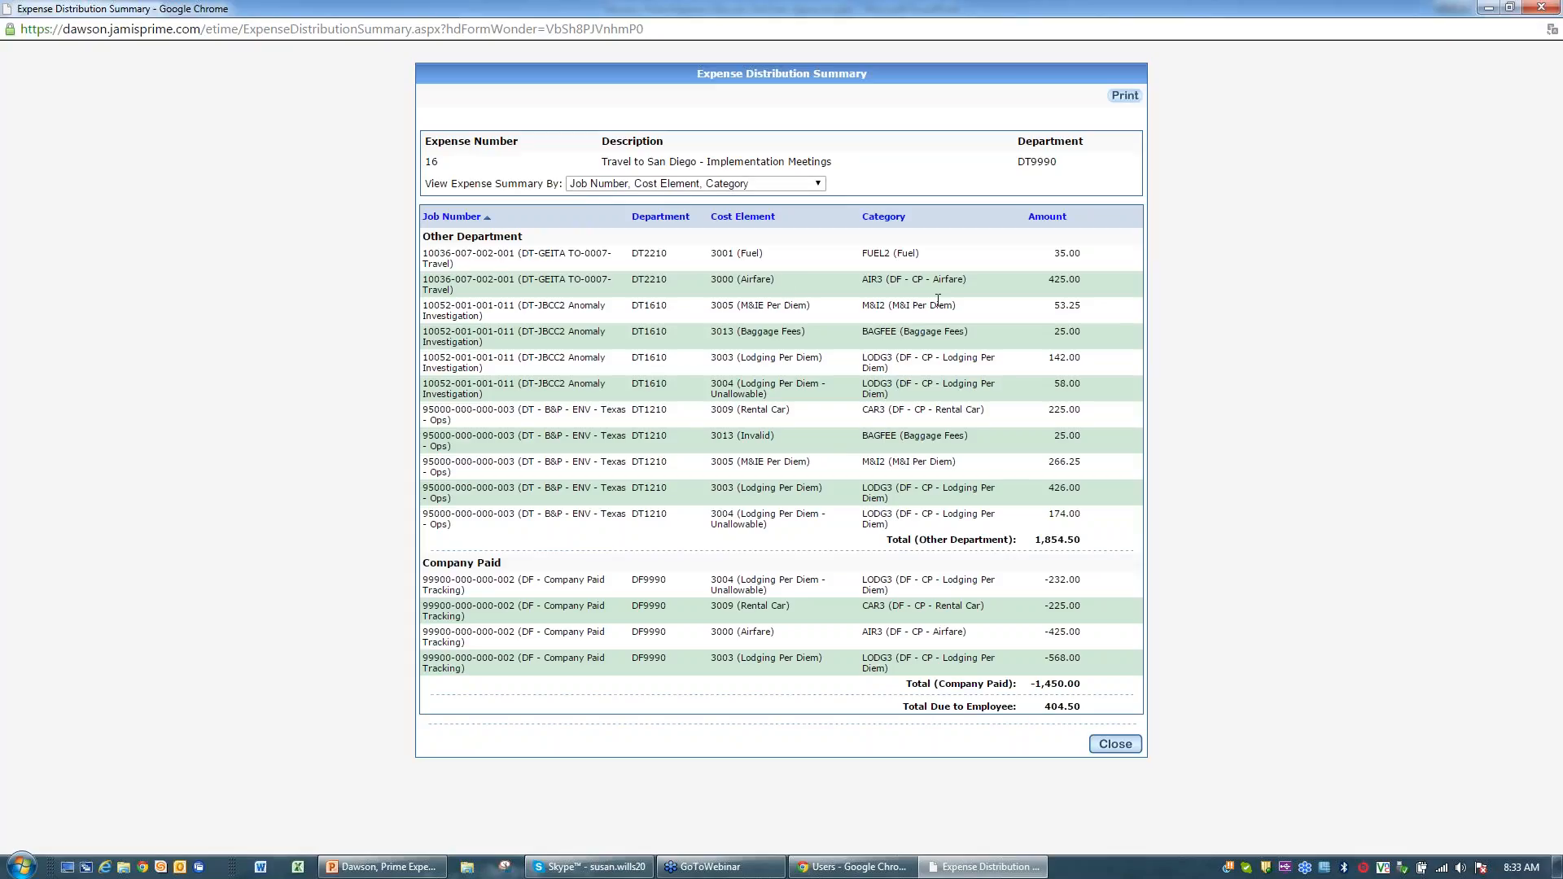
left_click(818, 184)
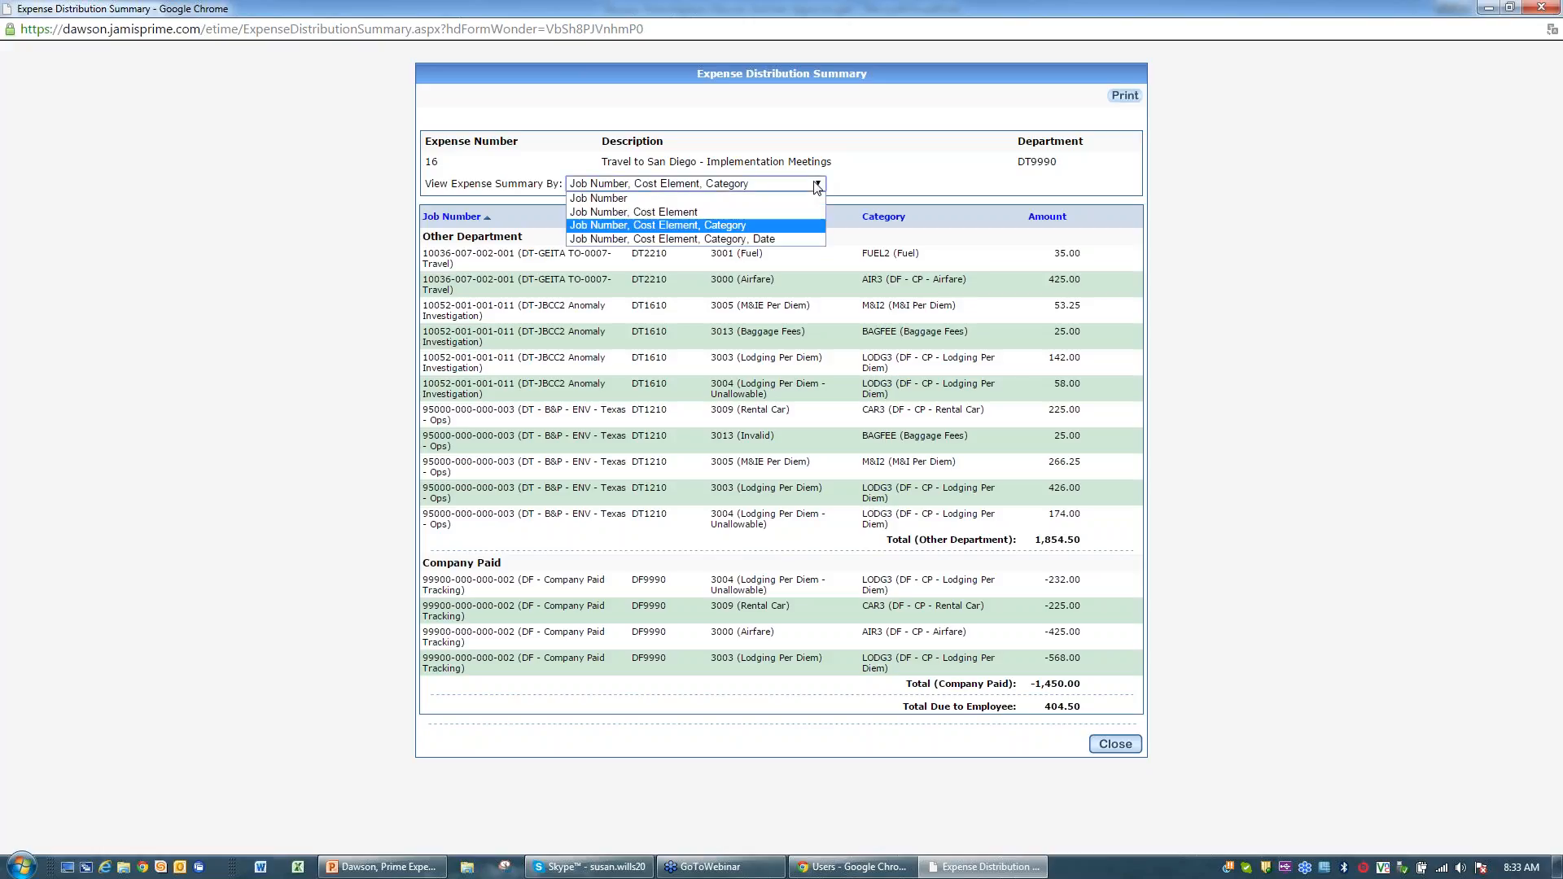
left_click(610, 198)
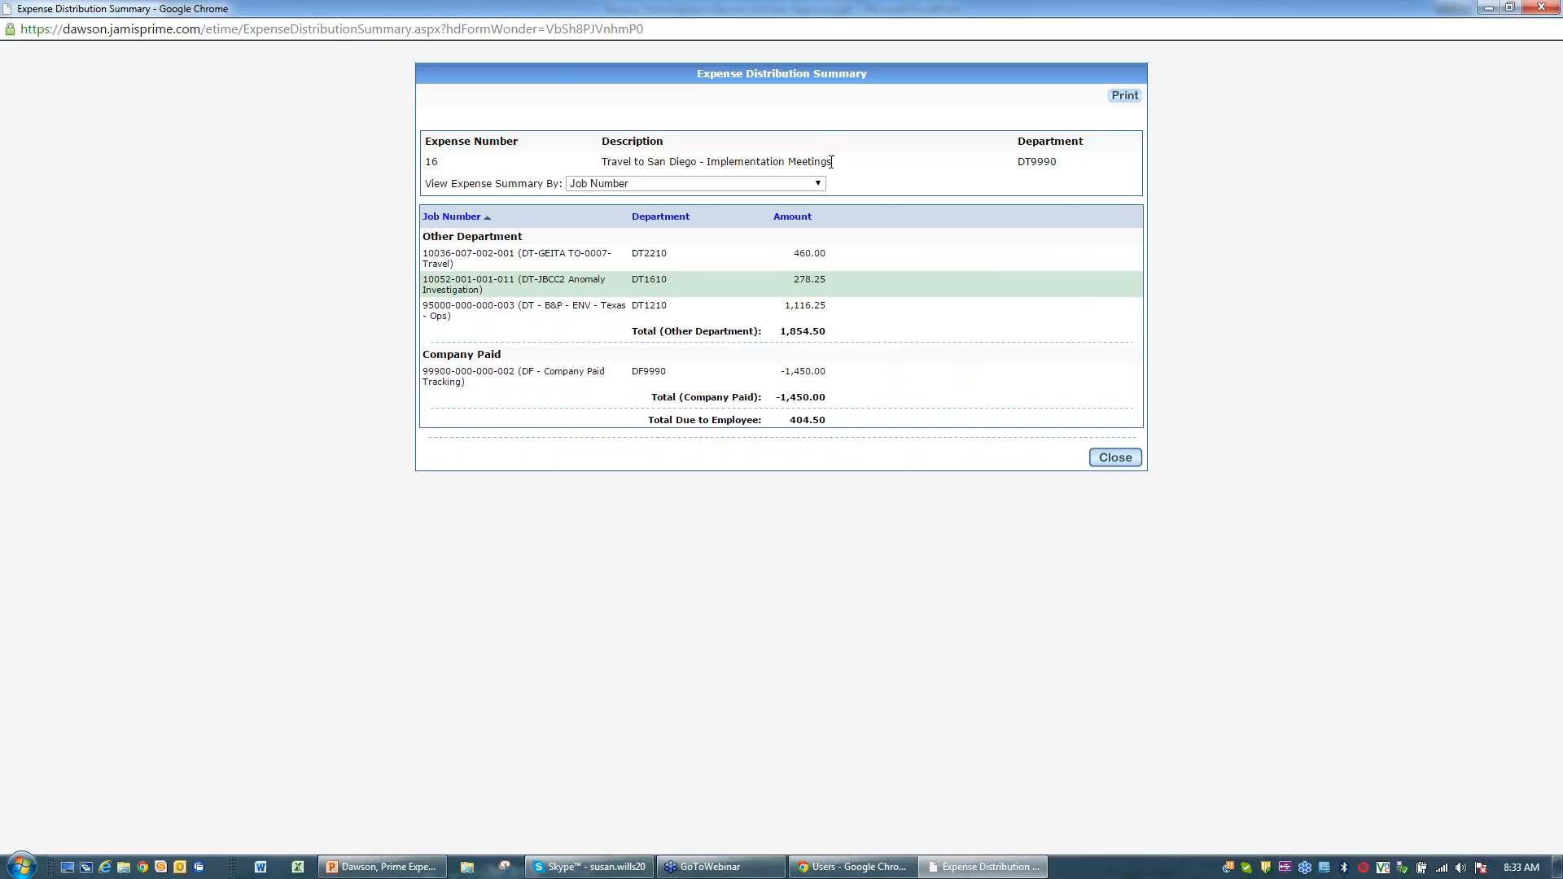
left_click(819, 184)
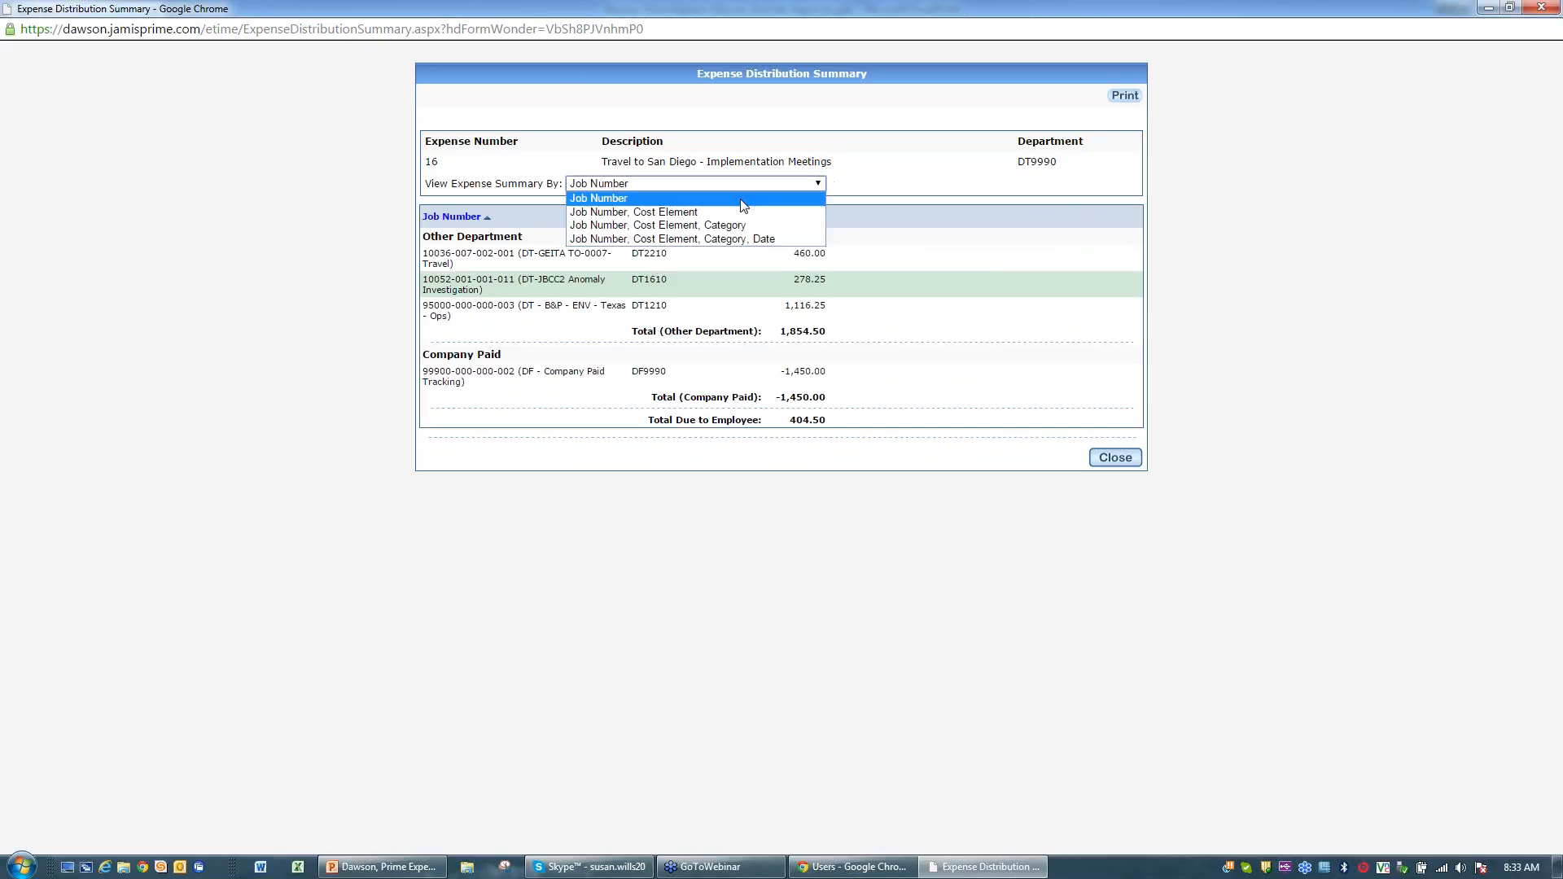
left_click(742, 213)
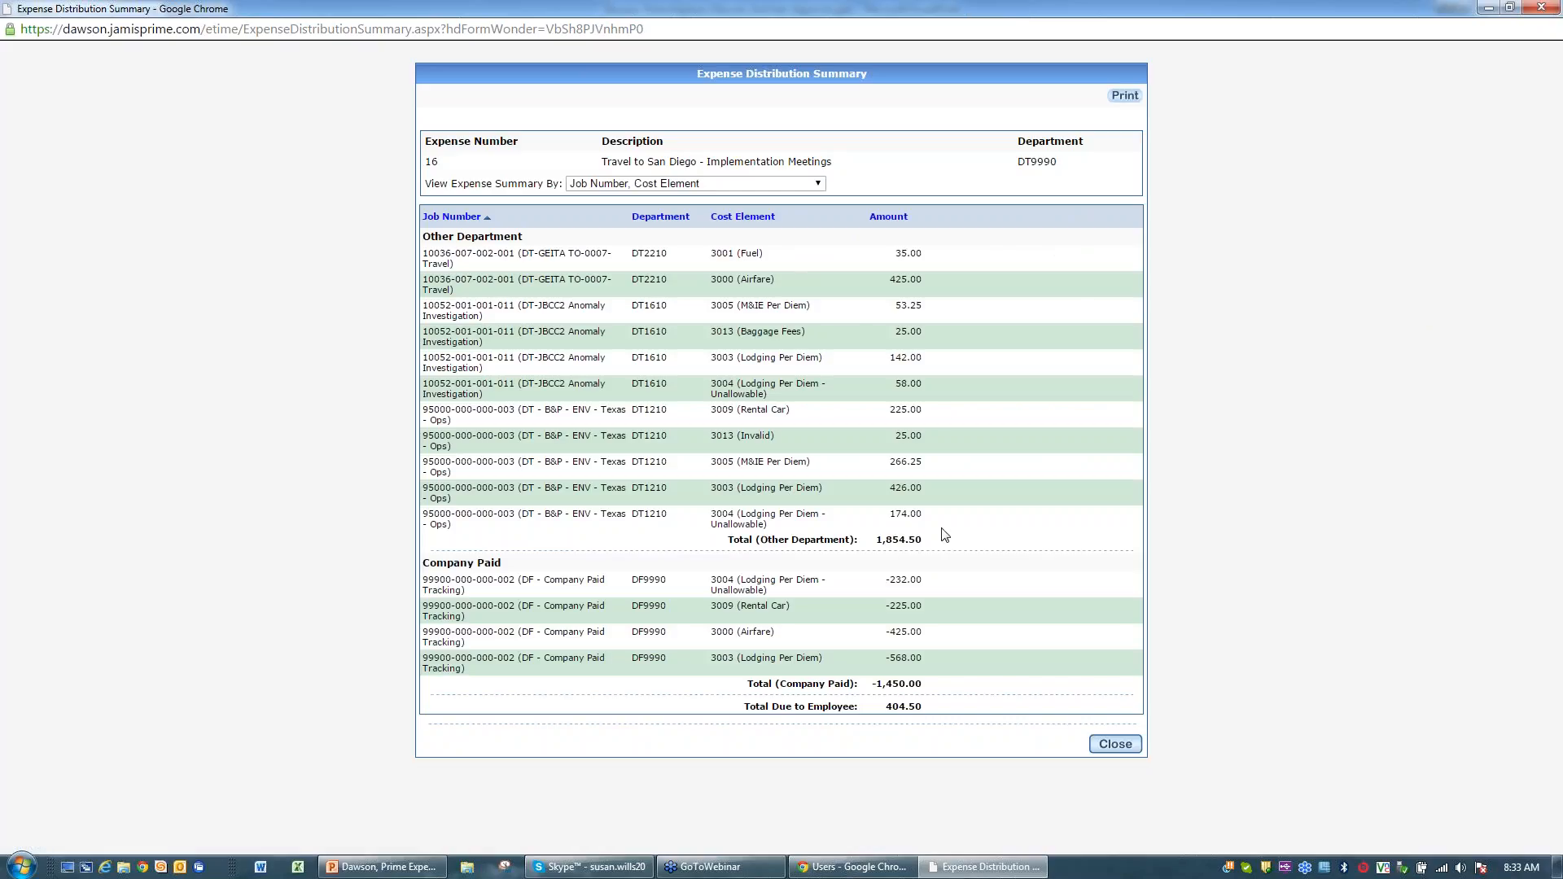
left_click(827, 183)
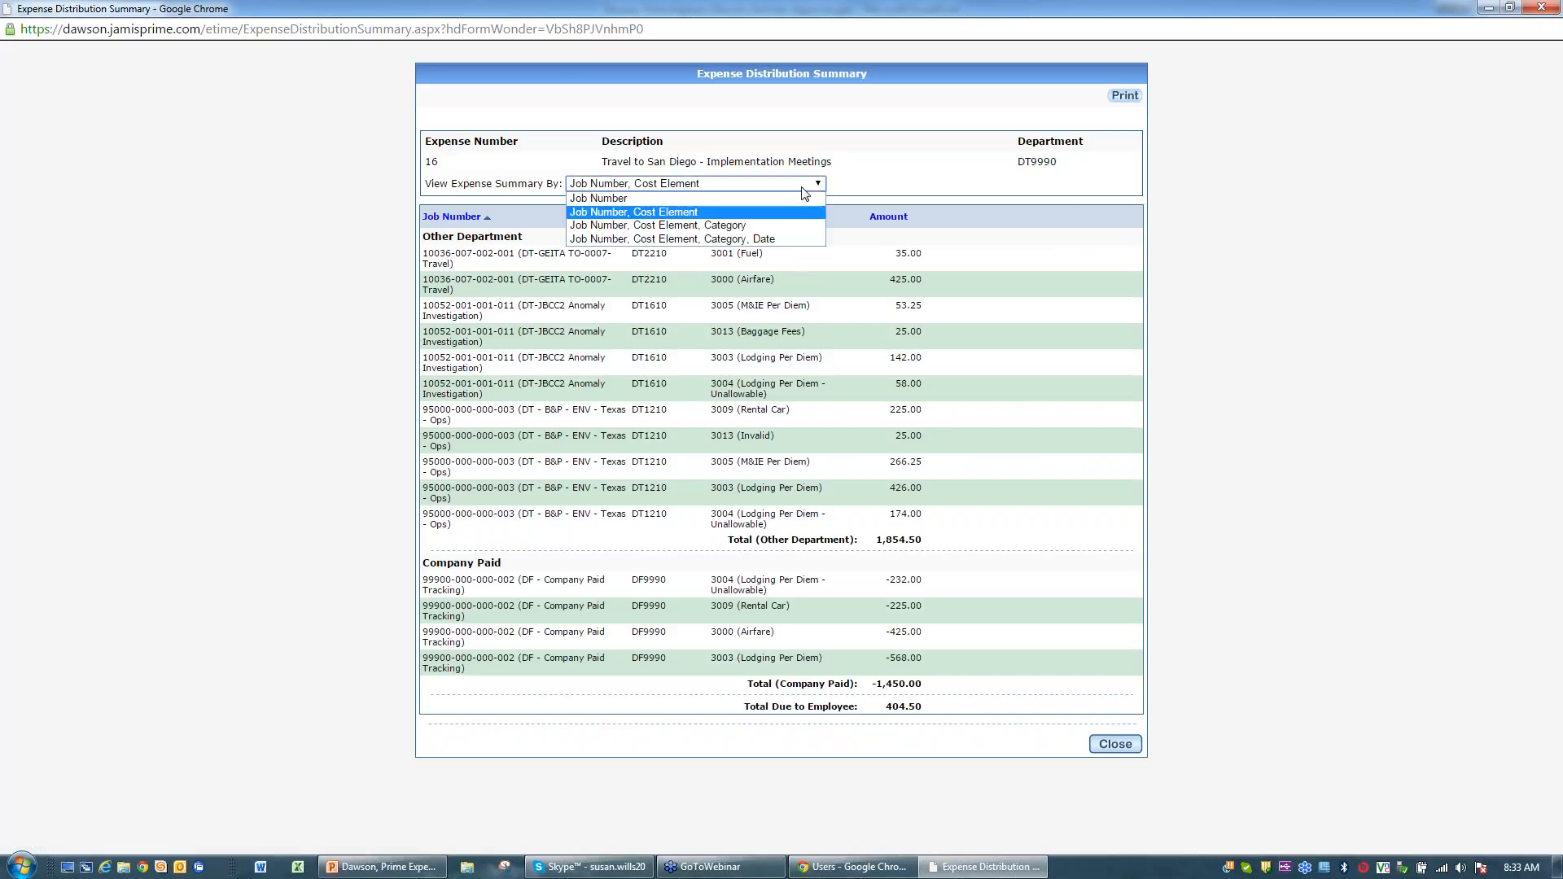
left_click(753, 225)
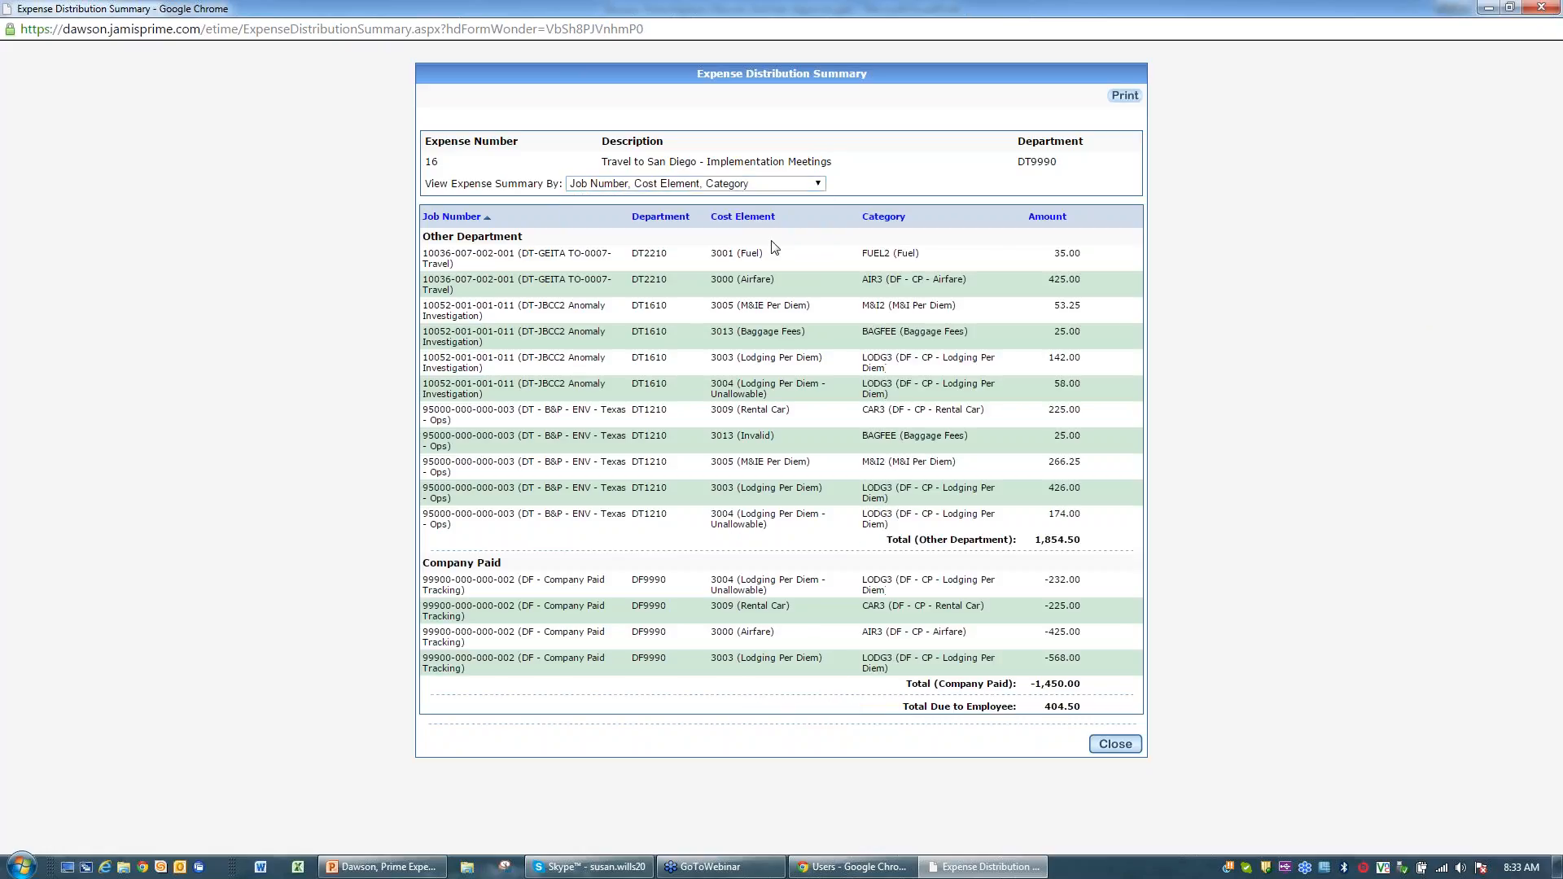
Step: Try the Date grouping, then settle on Job Number, Cost Element, Category
left_click(820, 186)
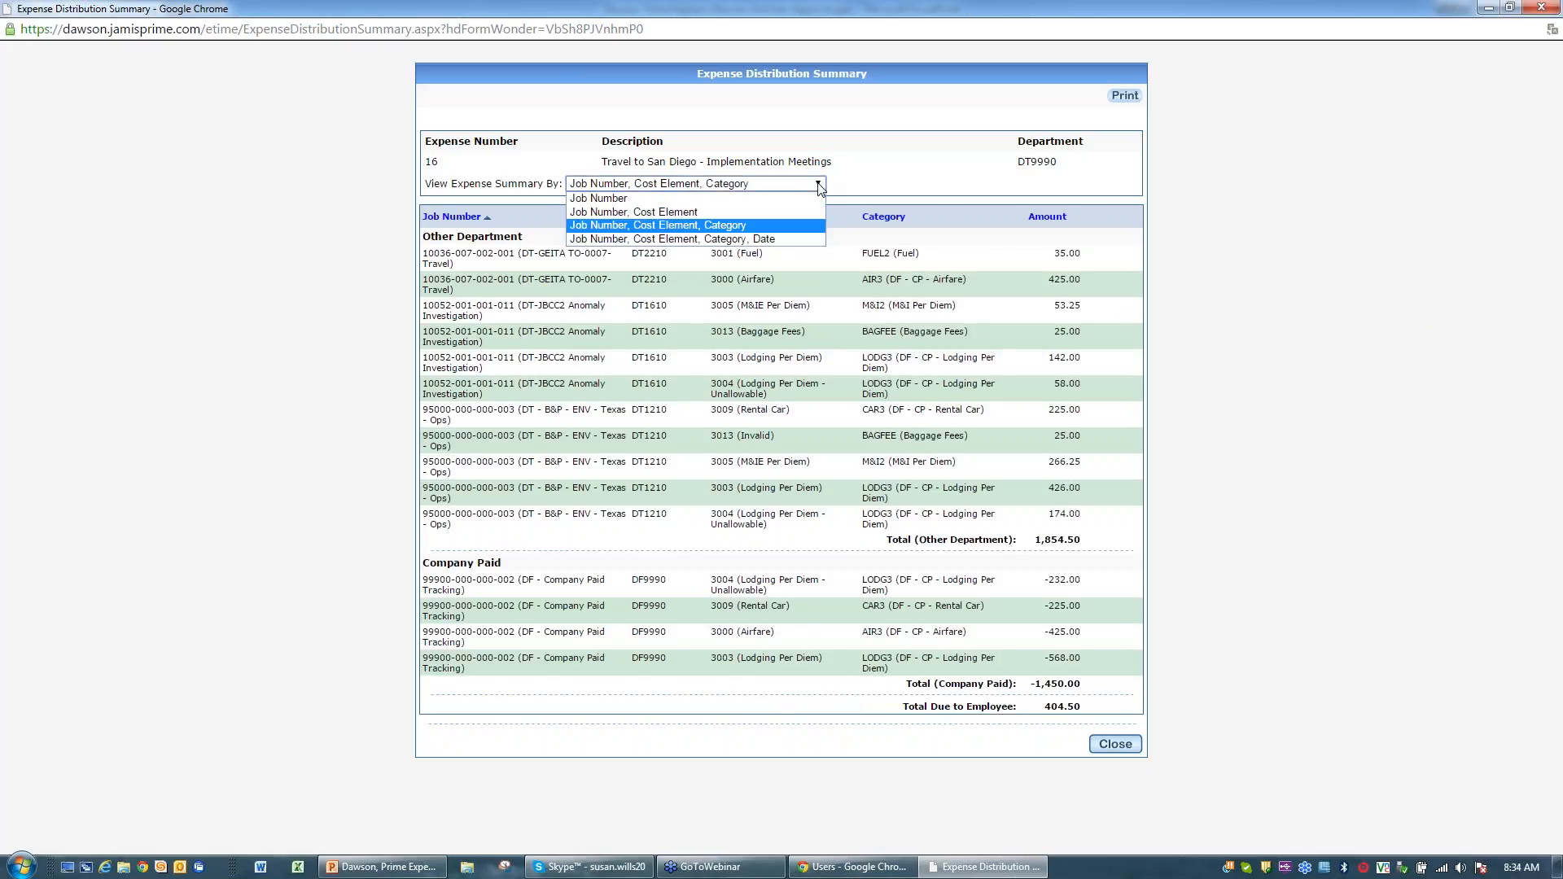
left_click(792, 241)
scroll(1296, 316, "down", 3)
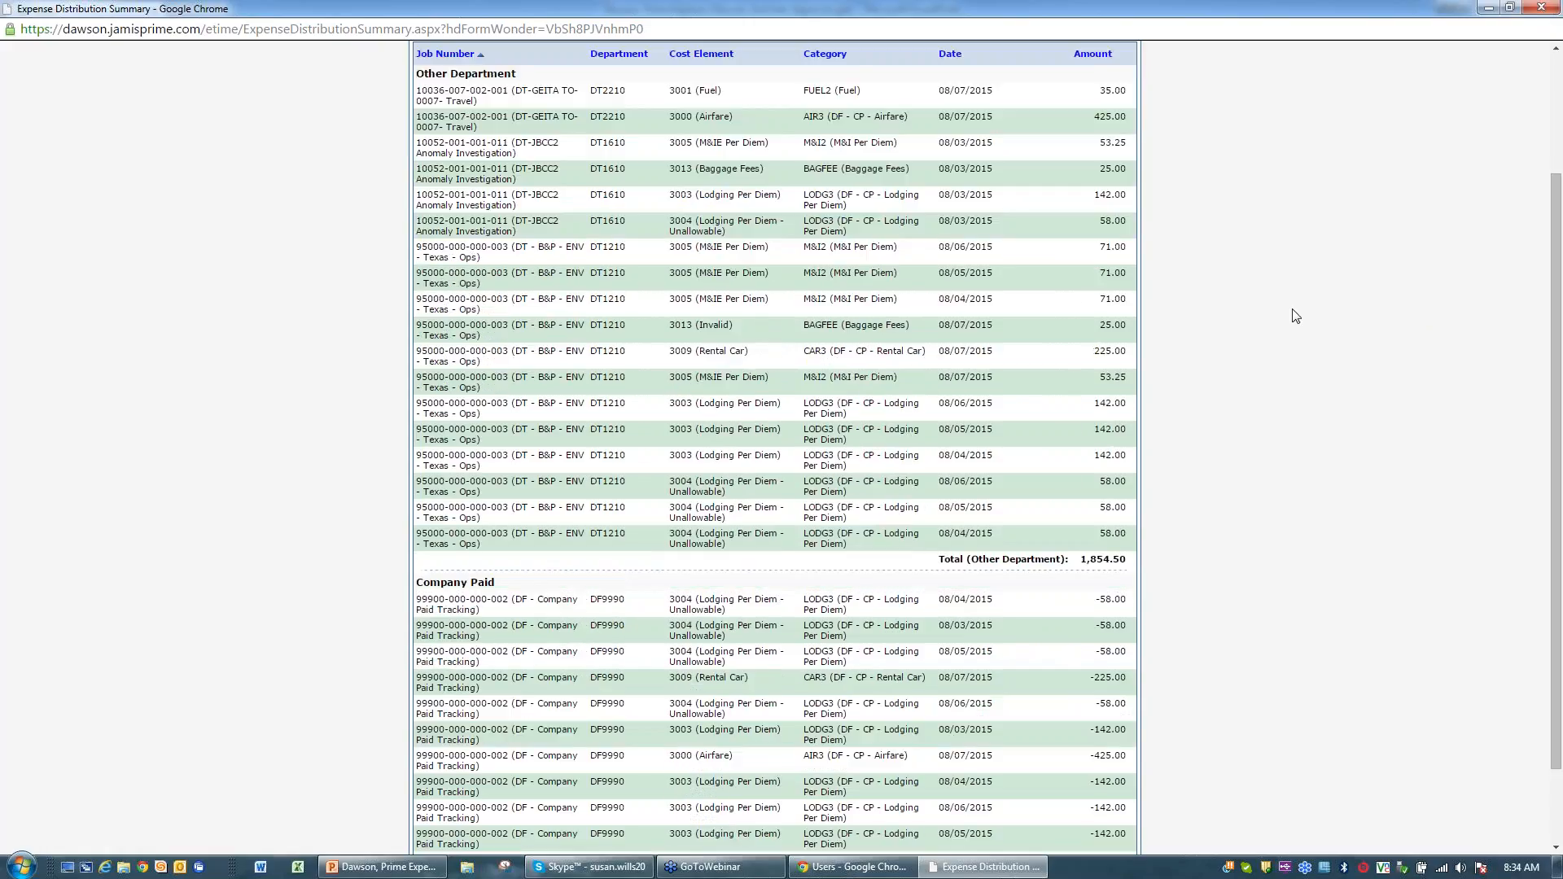
scroll(1296, 316, "up", 3)
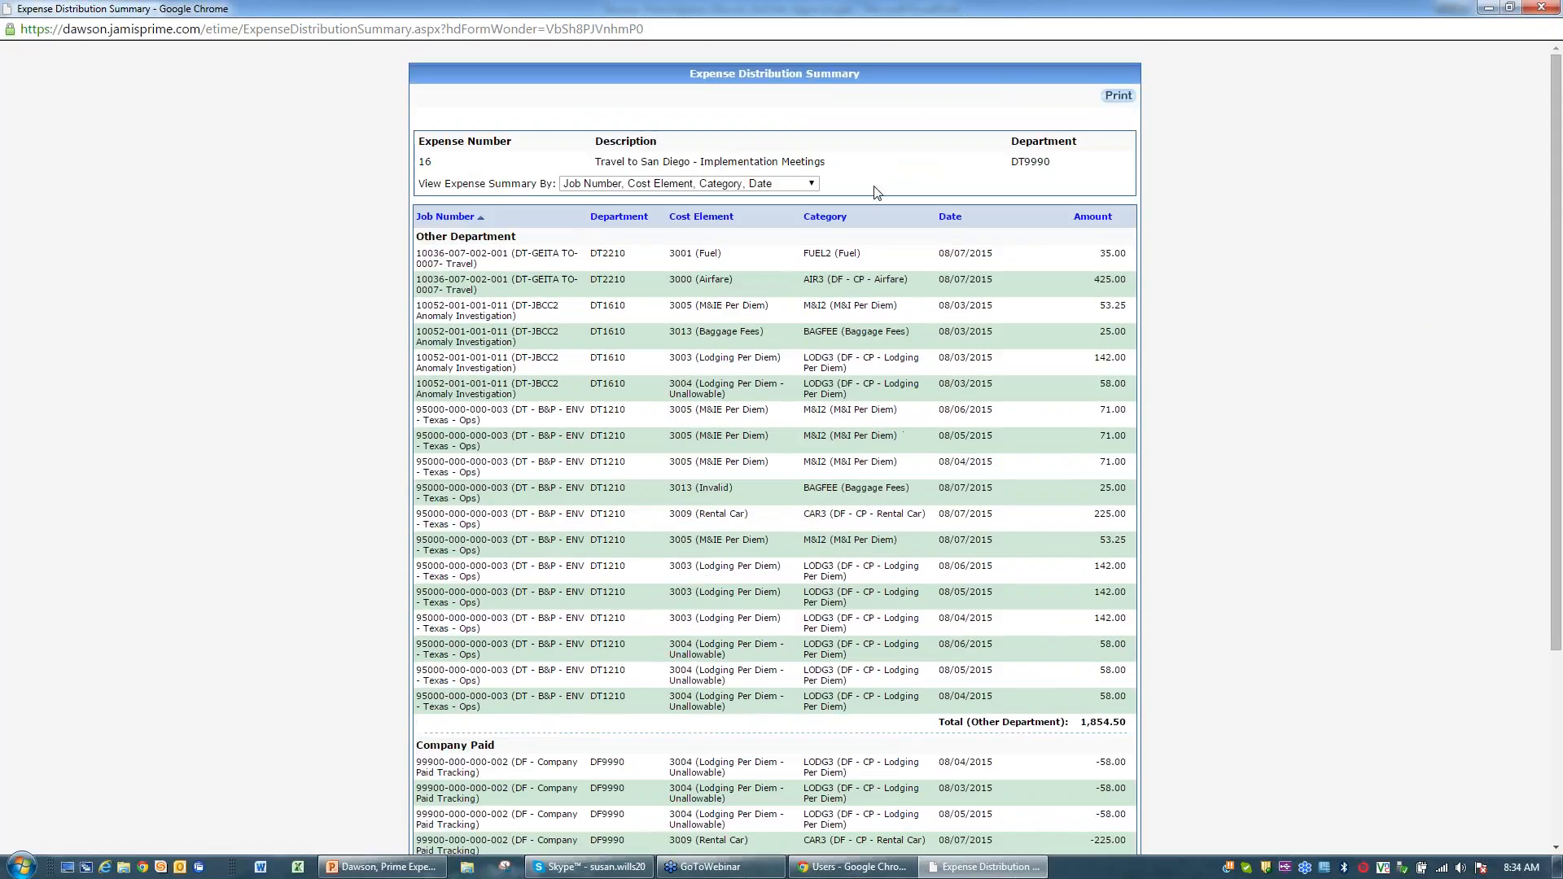
left_click(814, 185)
left_click(731, 217)
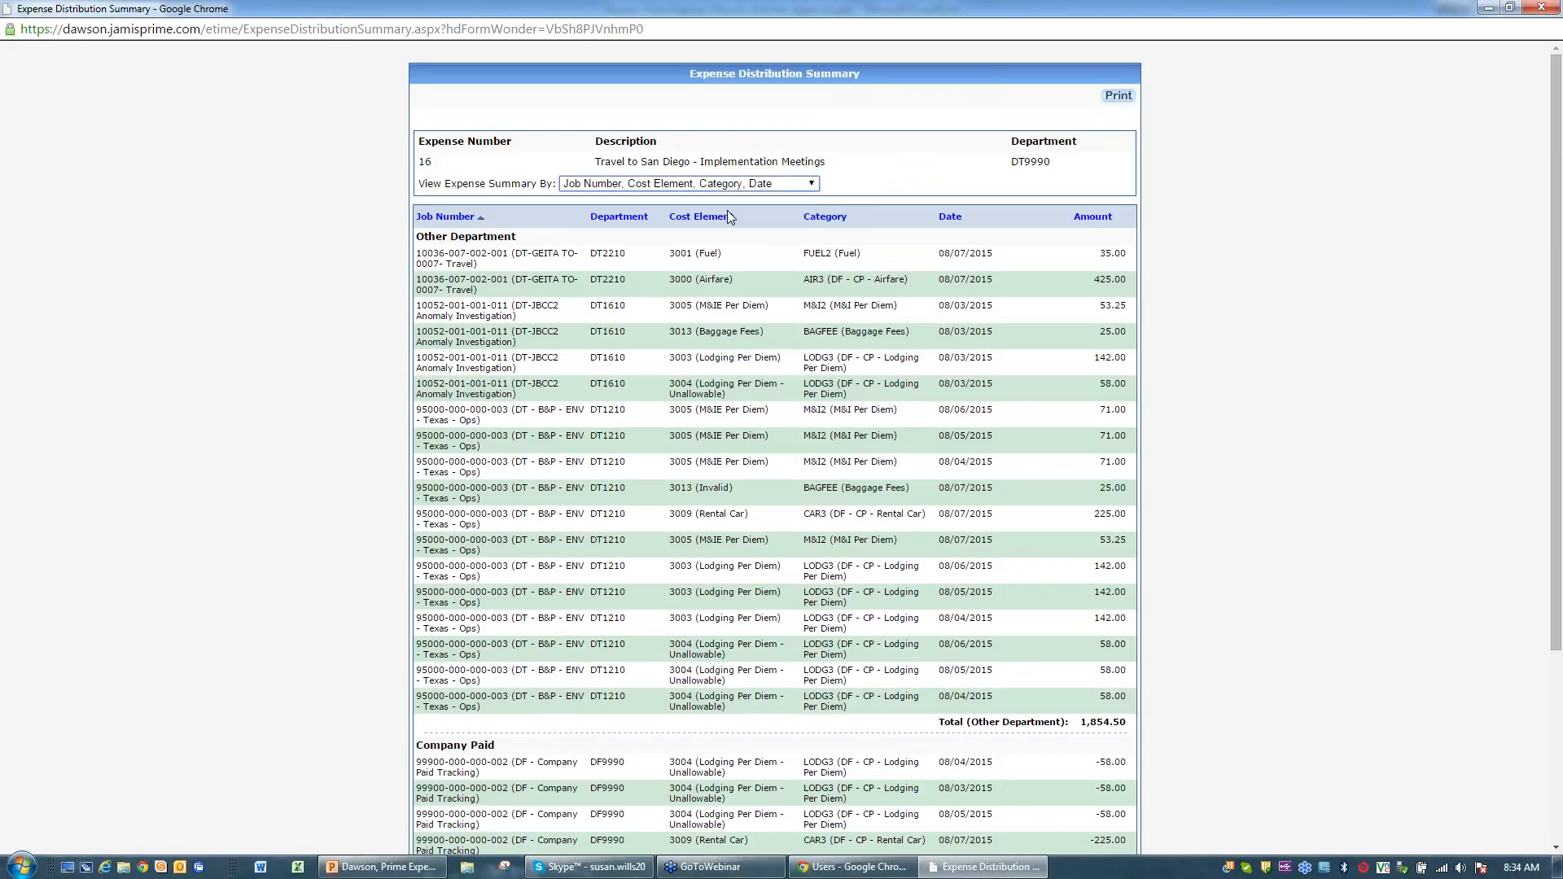
left_click(745, 184)
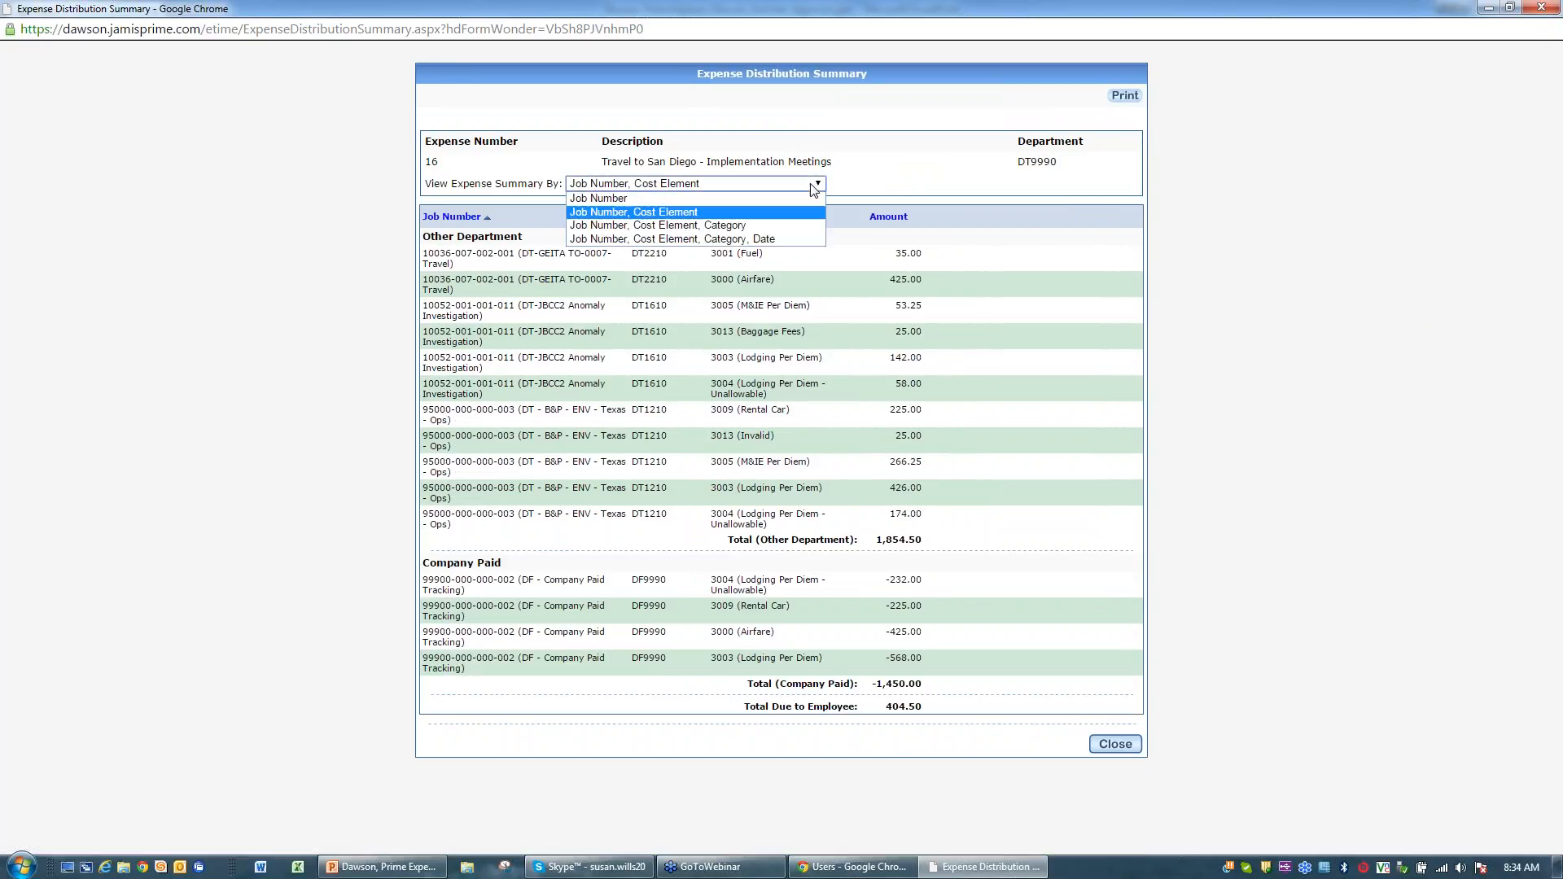
left_click(756, 229)
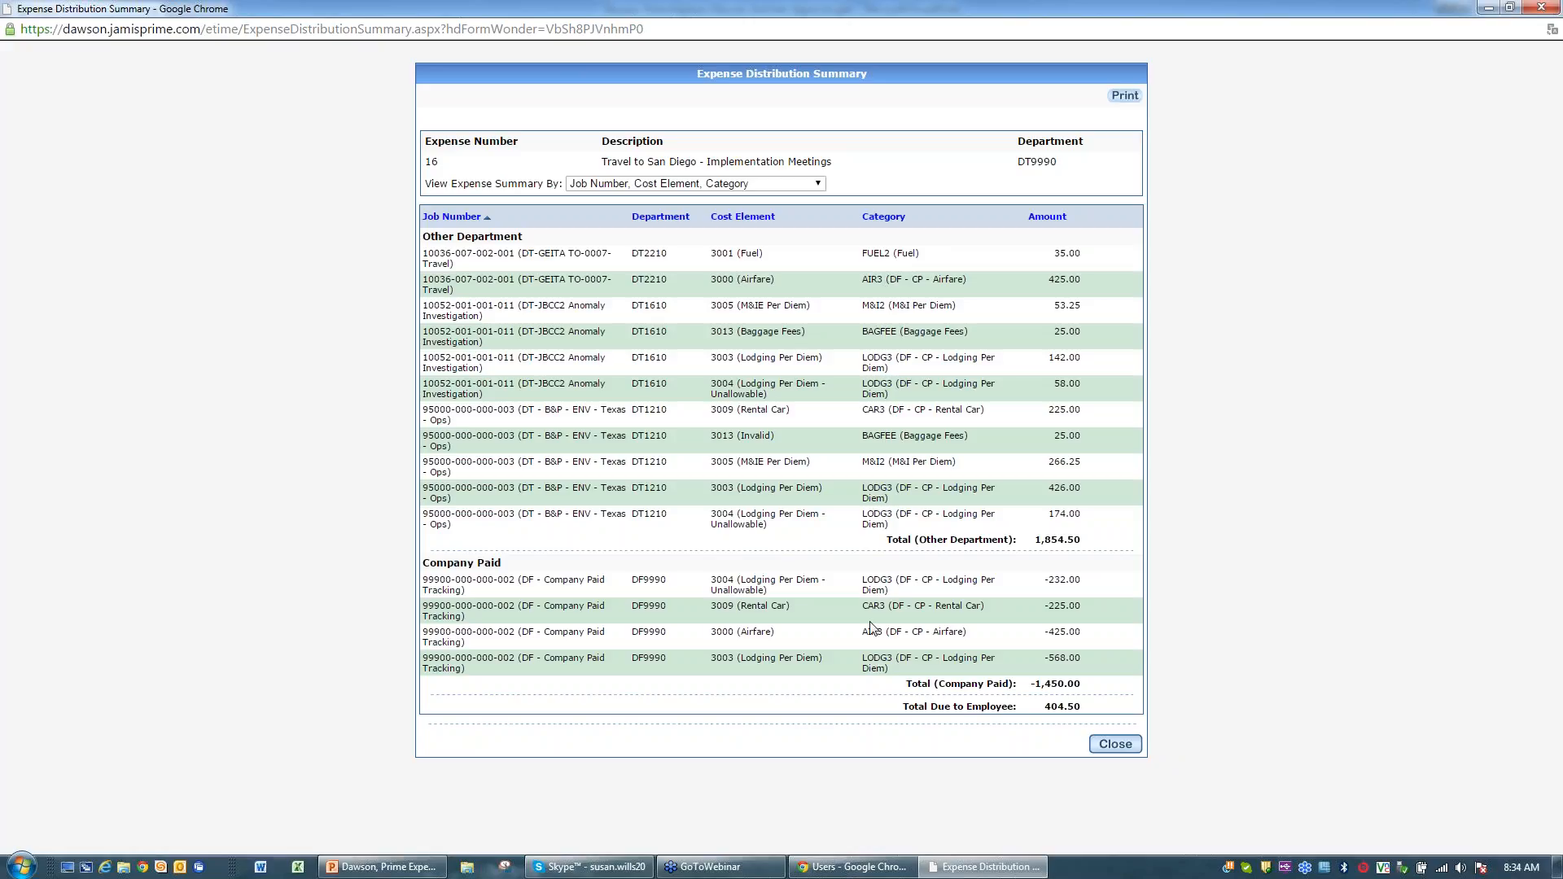
Step: Close the summary and view report 16's approver info: one Expense Approver required at level 1
left_click(1114, 748)
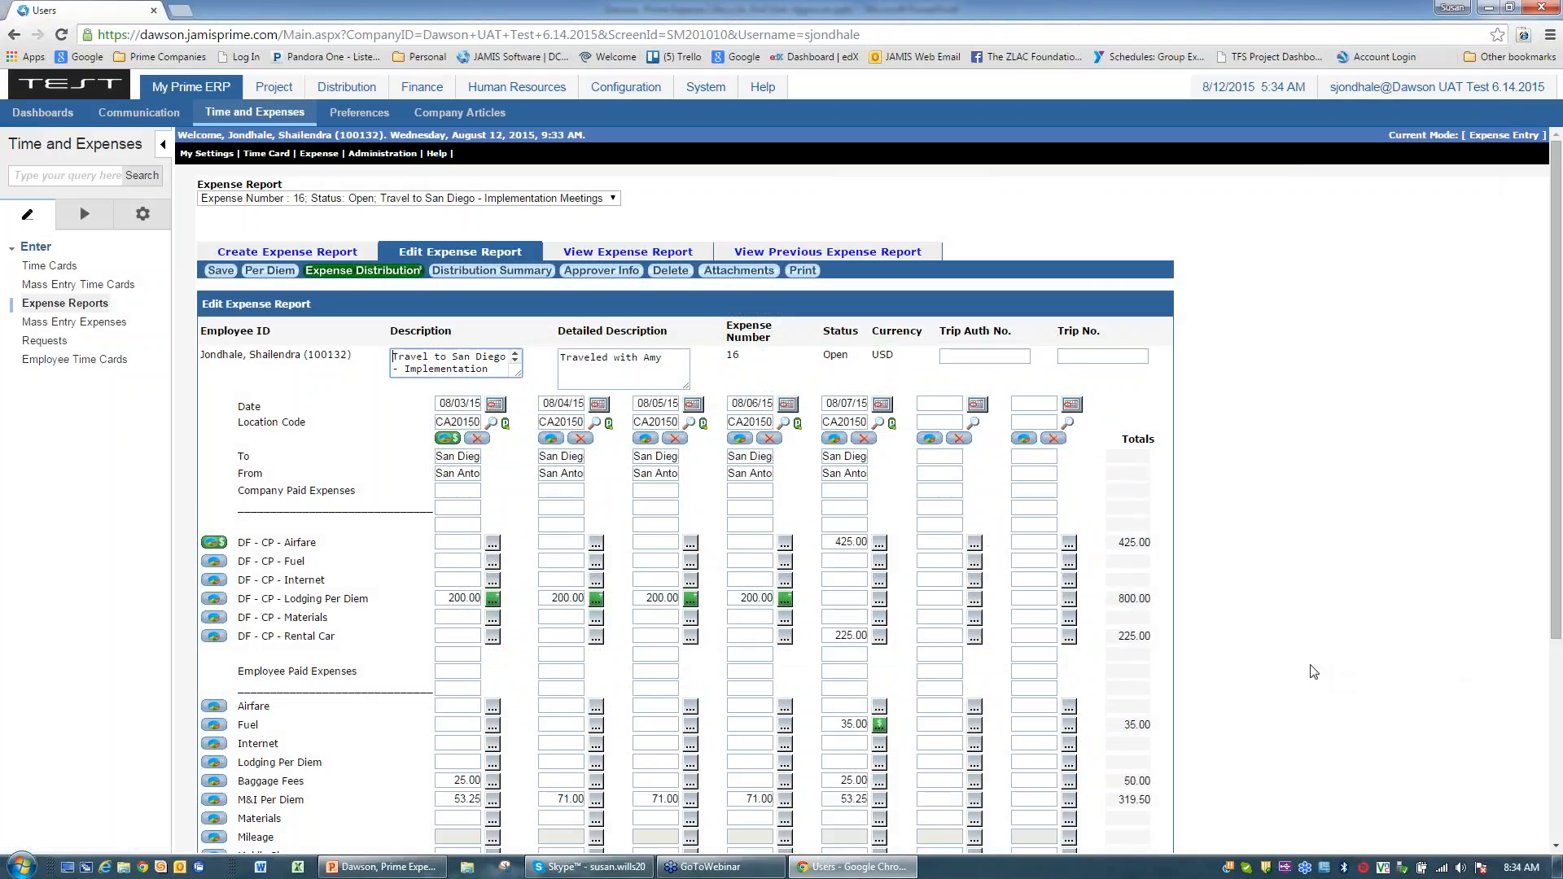
left_click(595, 272)
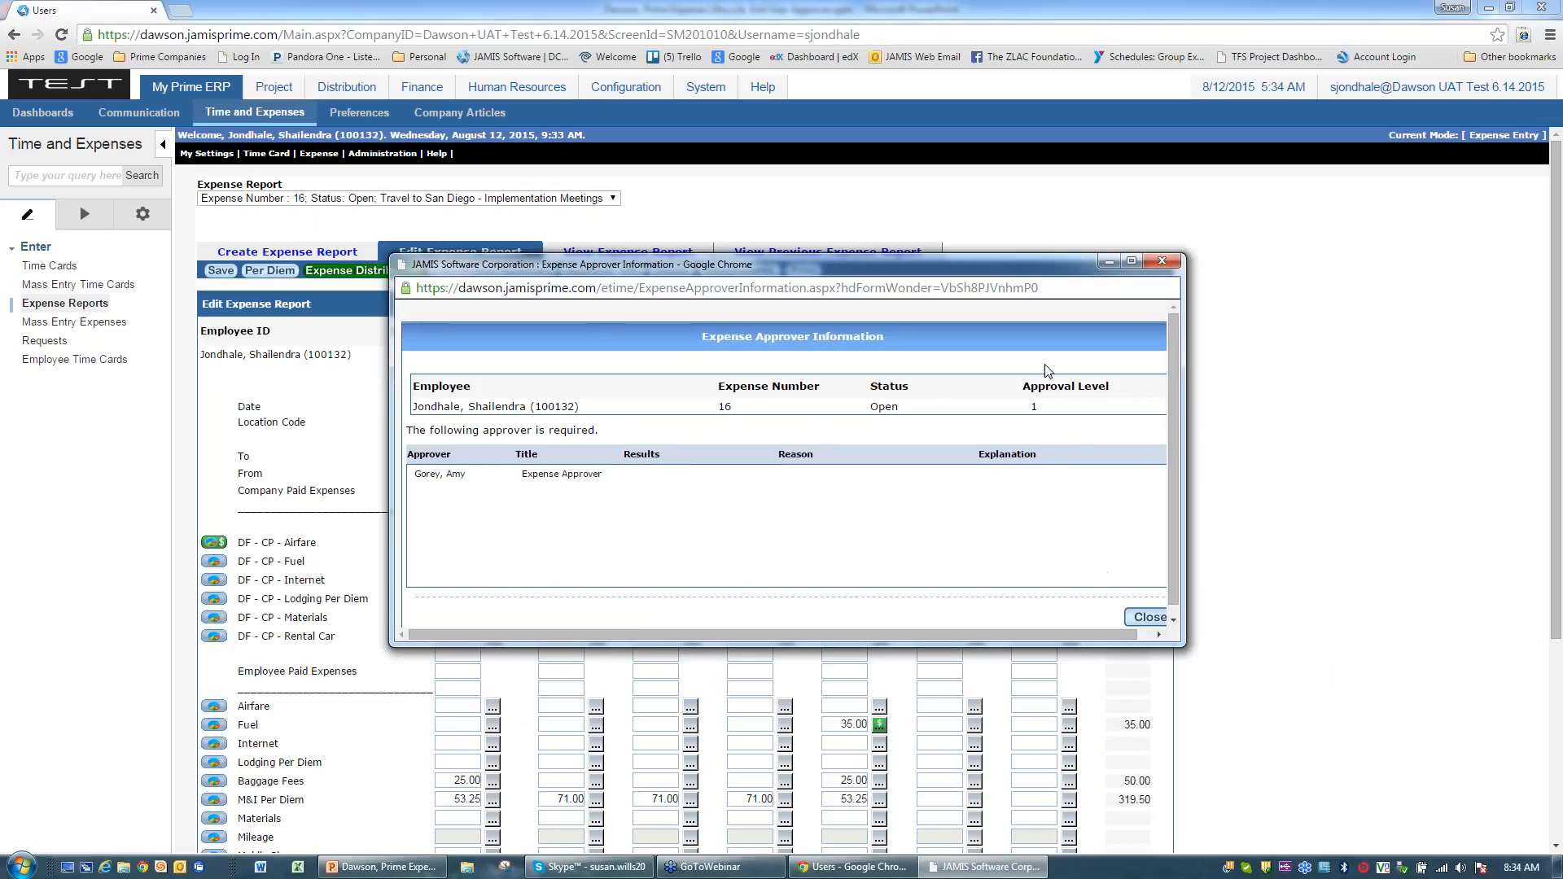
Step: Close the approver information, review report 16's totals, and open its attachments window
left_click(1144, 618)
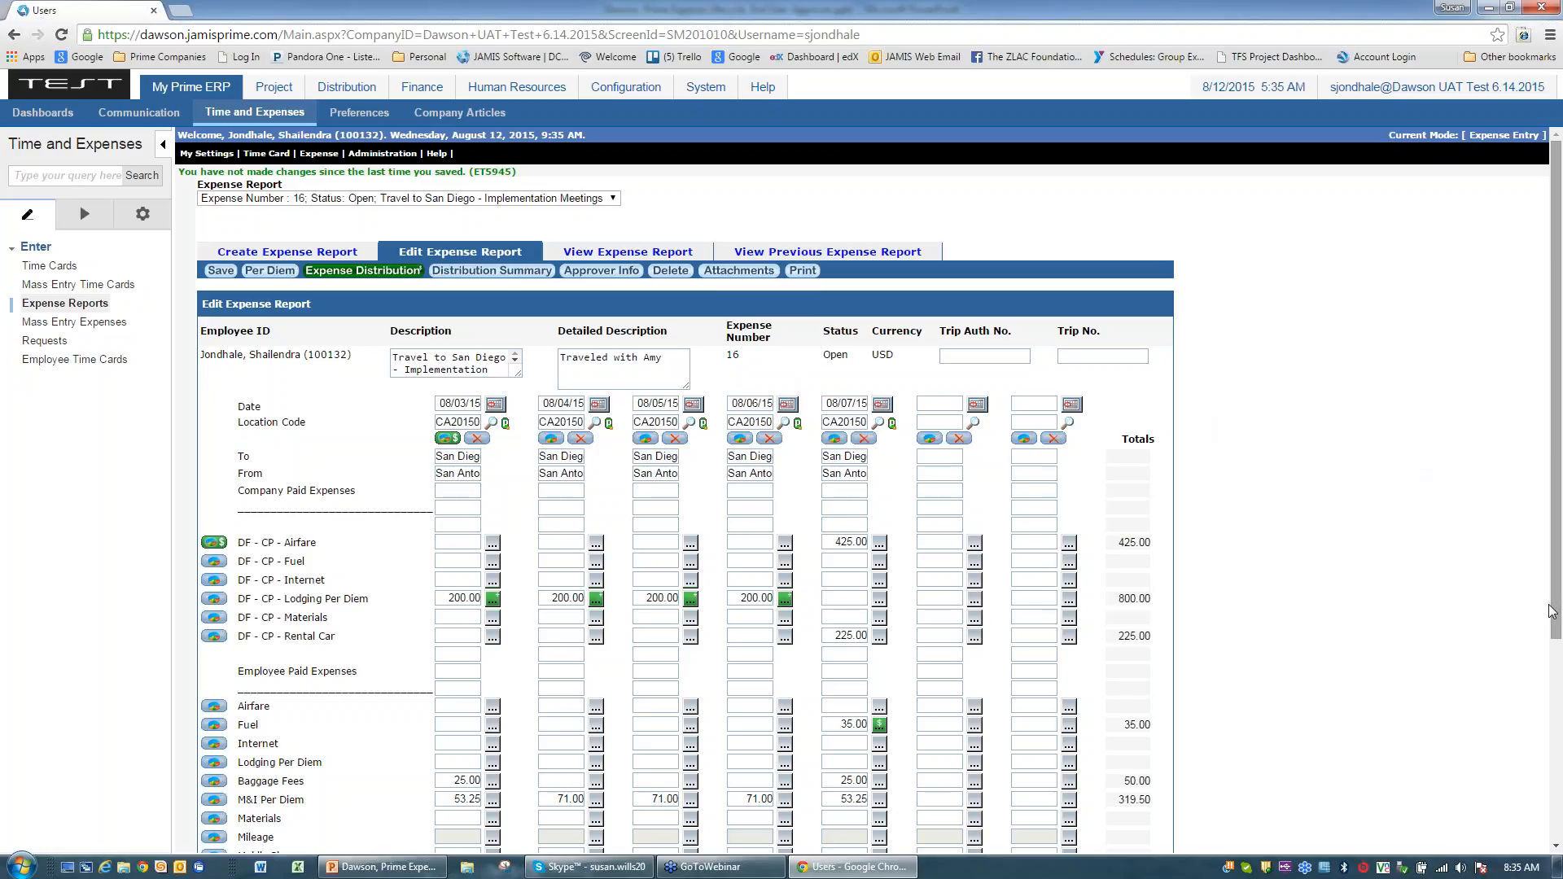
scroll(1560, 776, "down", 3)
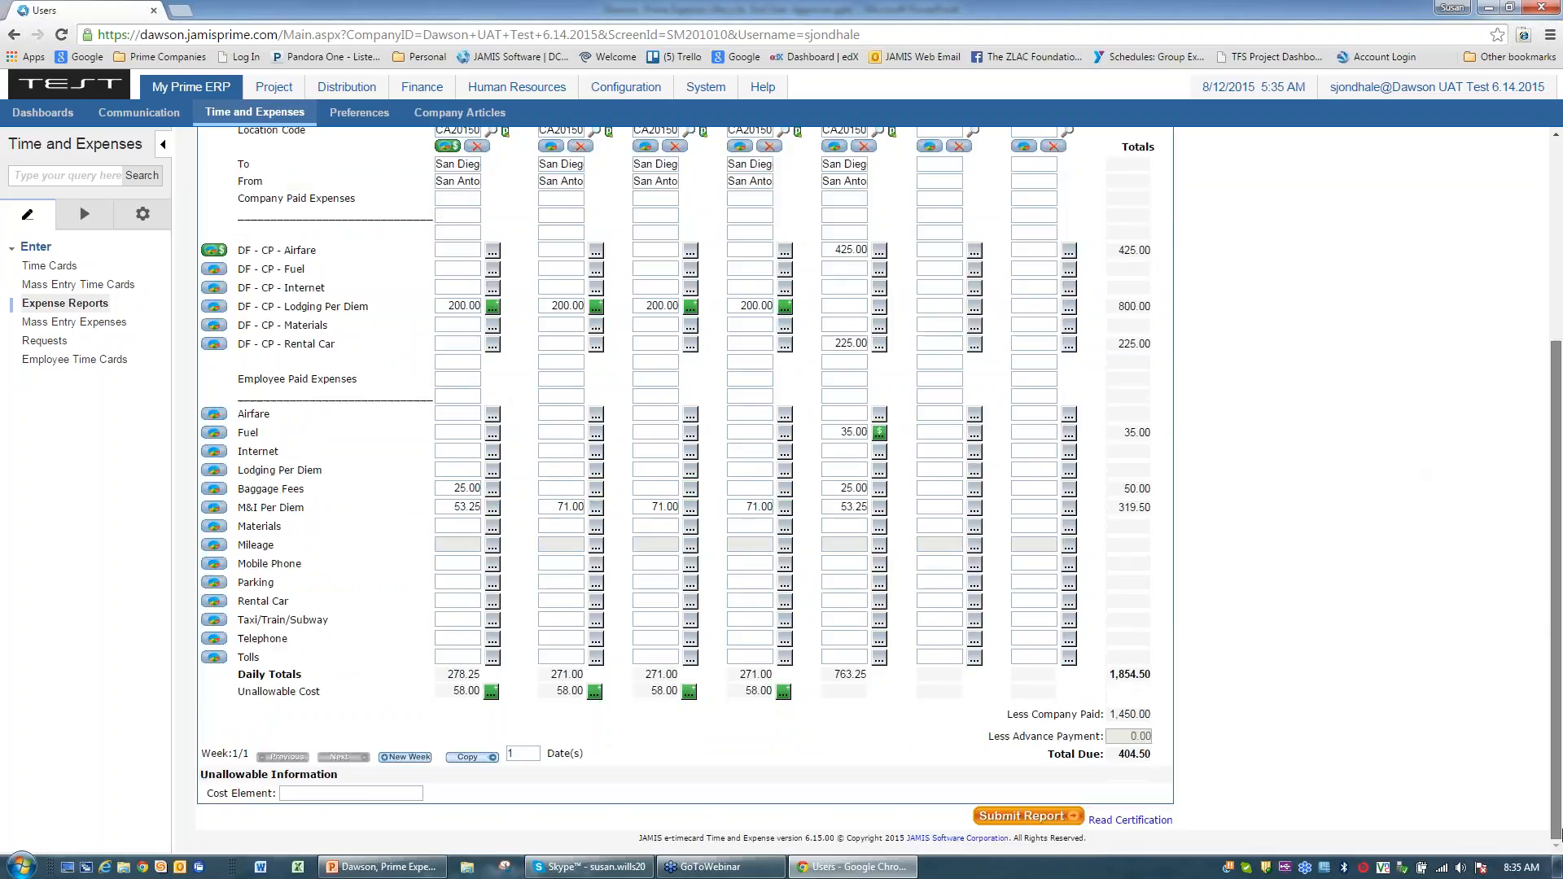
scroll(1560, 814, "up", 3)
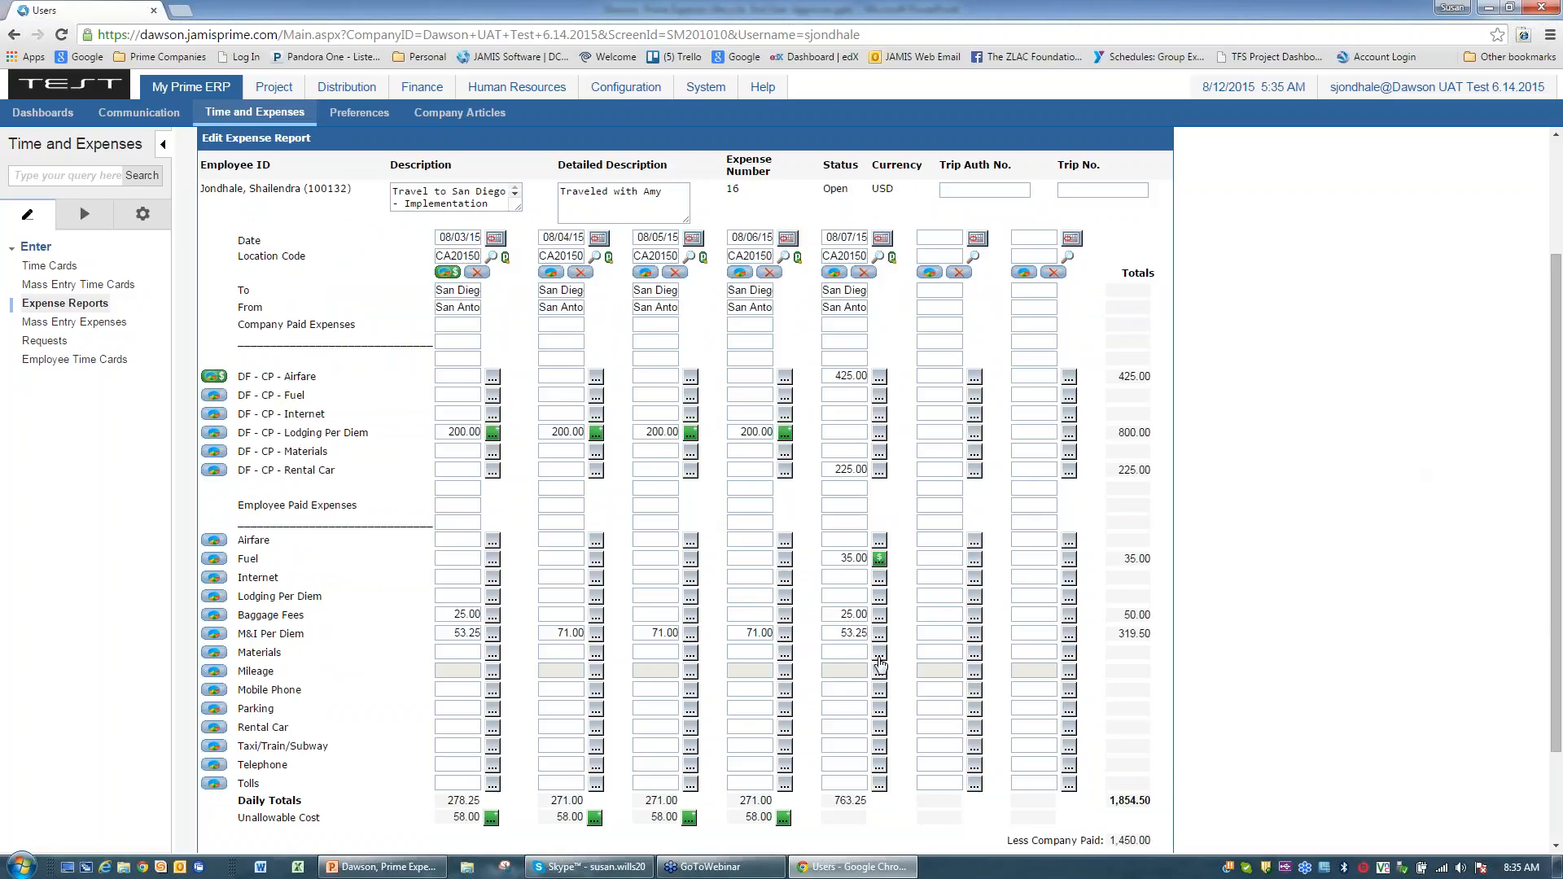
scroll(1276, 582, "up", 2)
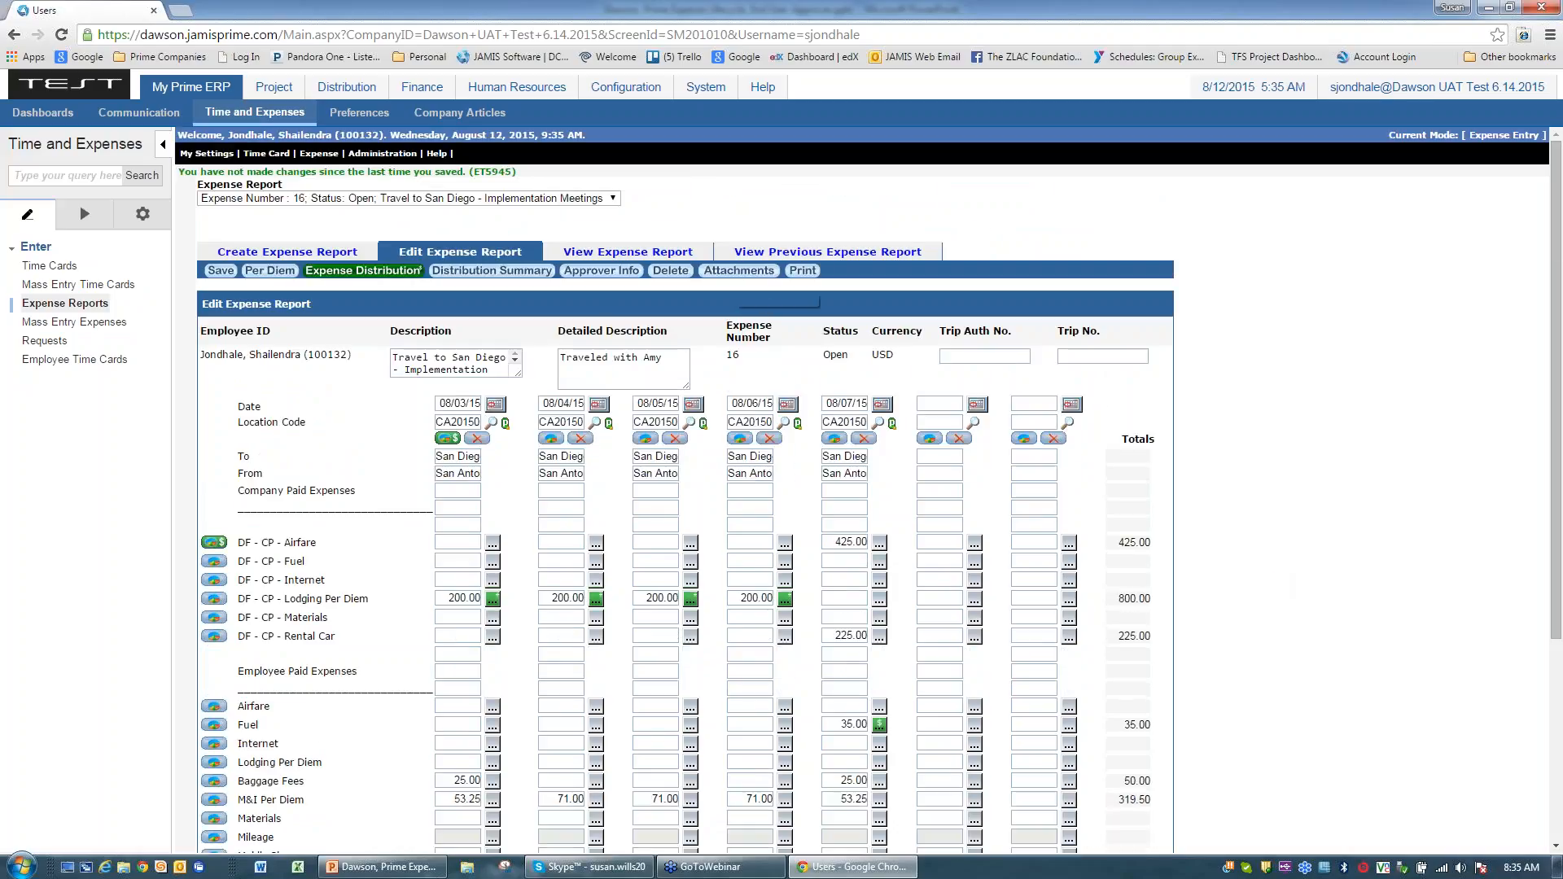
left_click(739, 271)
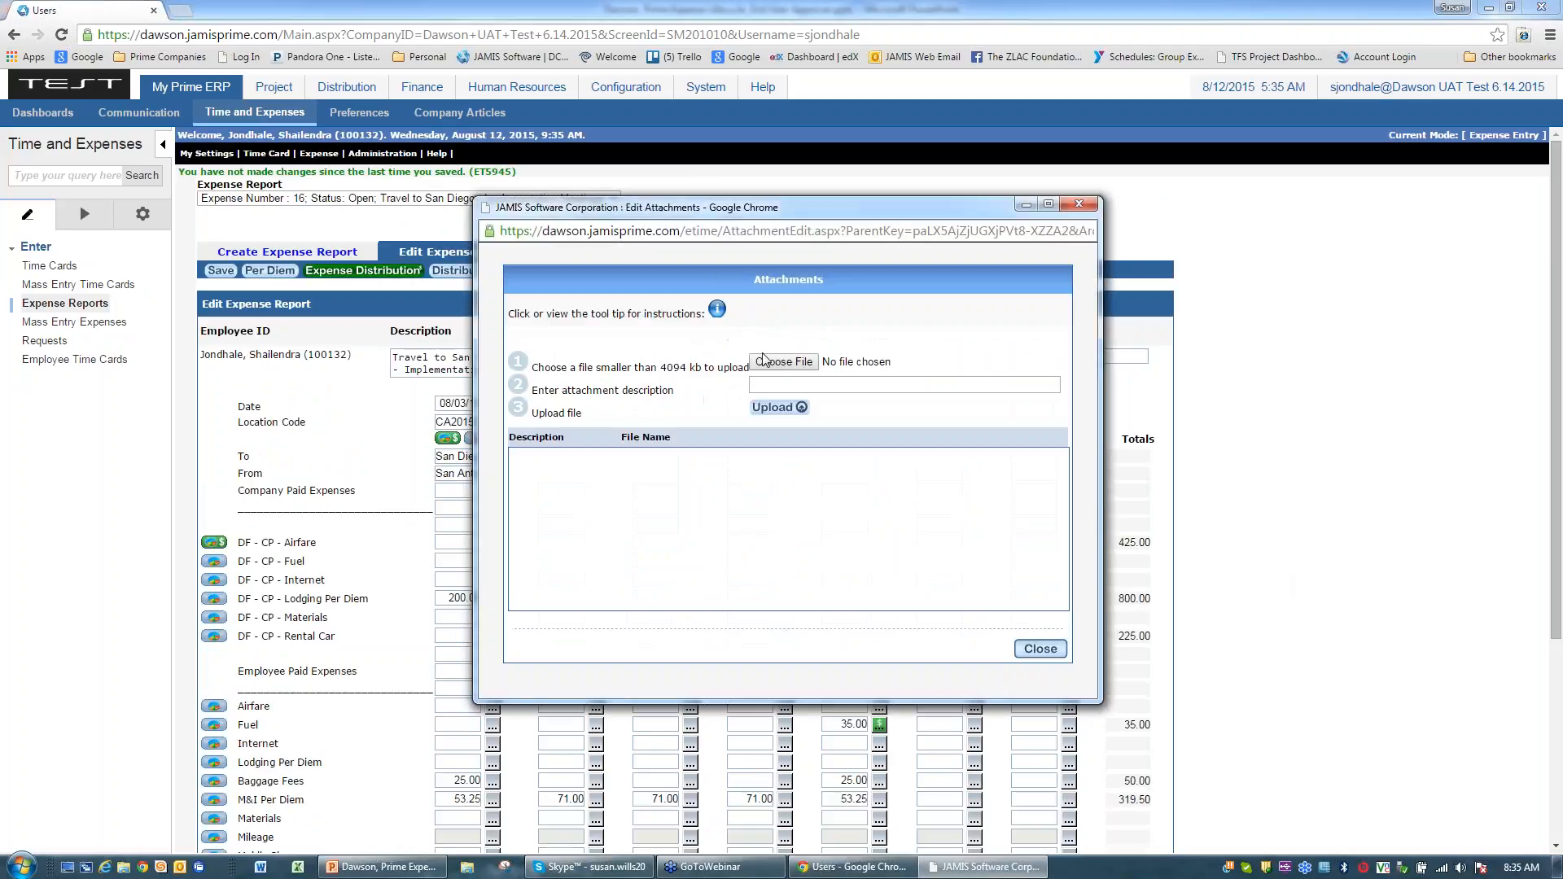
Step: Upload the ExpenseReceipts PDF to report 16 with the description 'Receipts for San Diego'
left_click(770, 363)
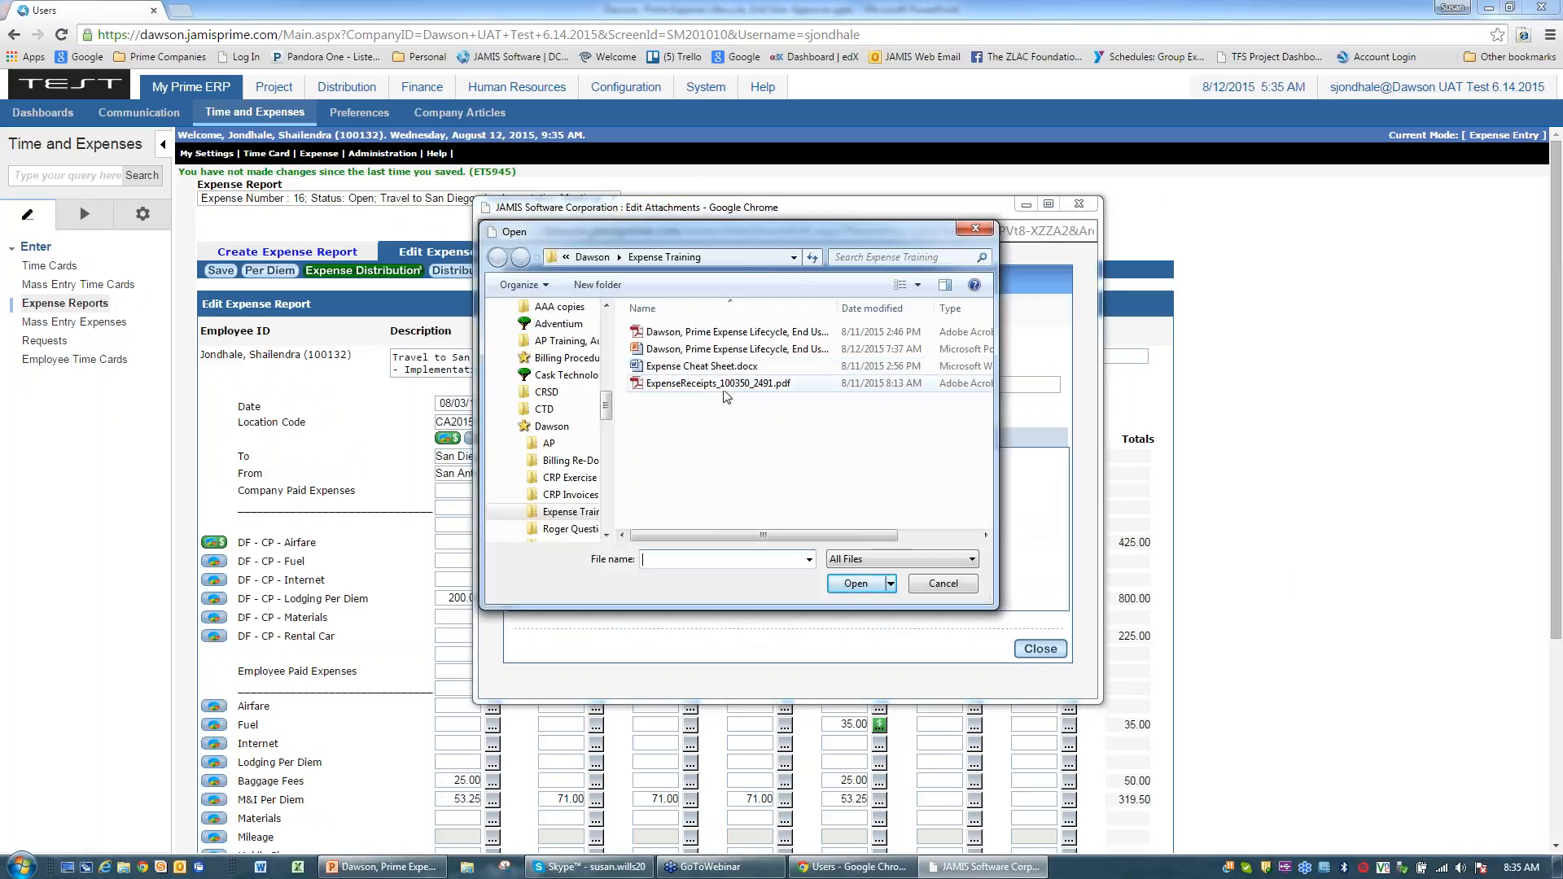
left_click(713, 384)
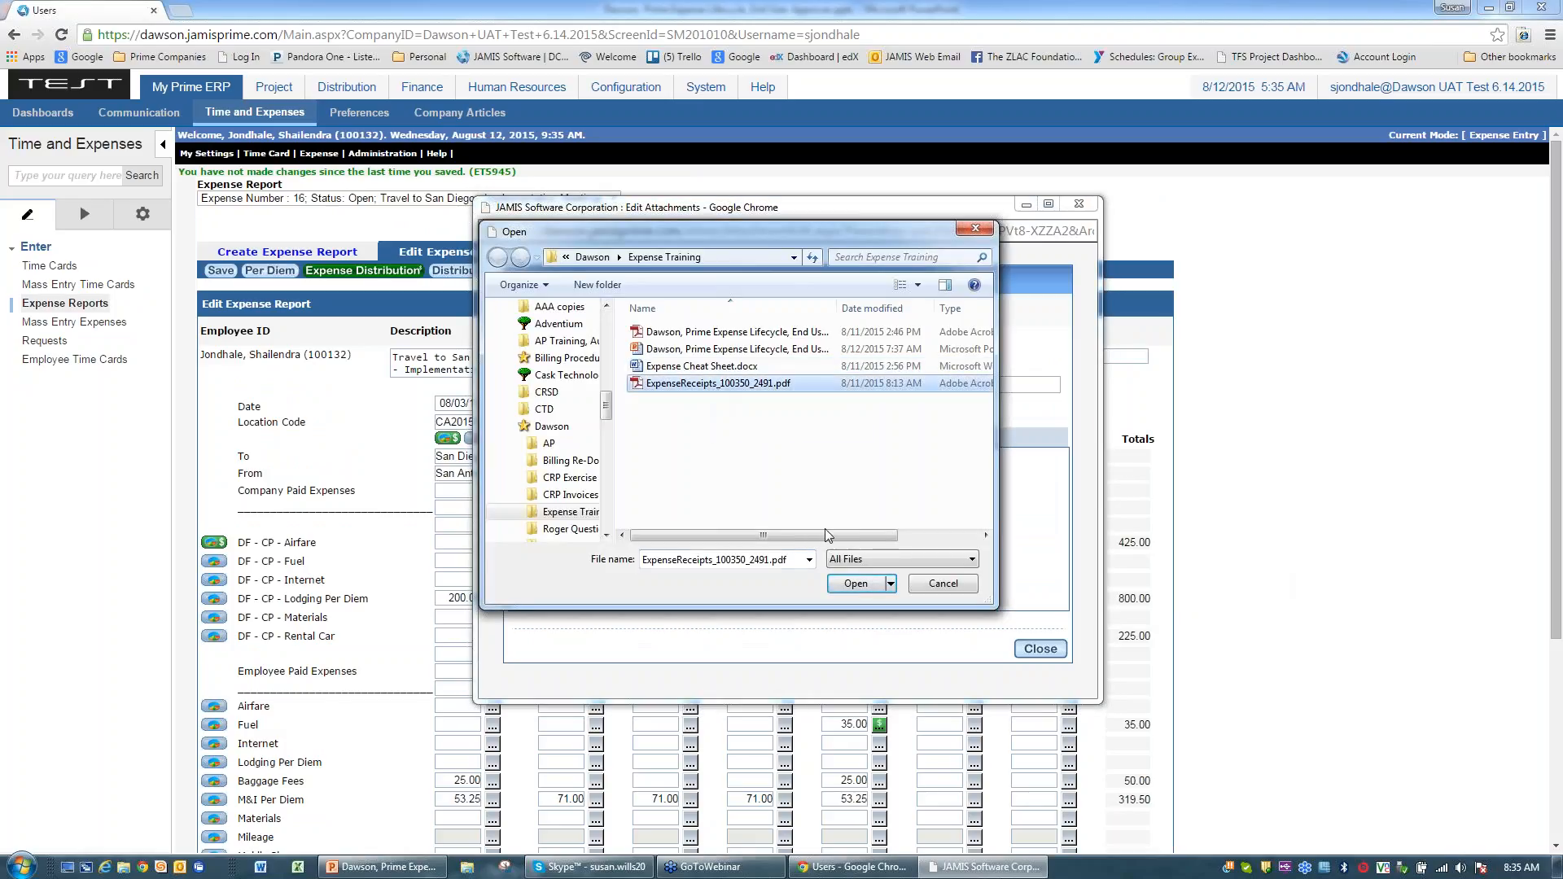
left_click(855, 583)
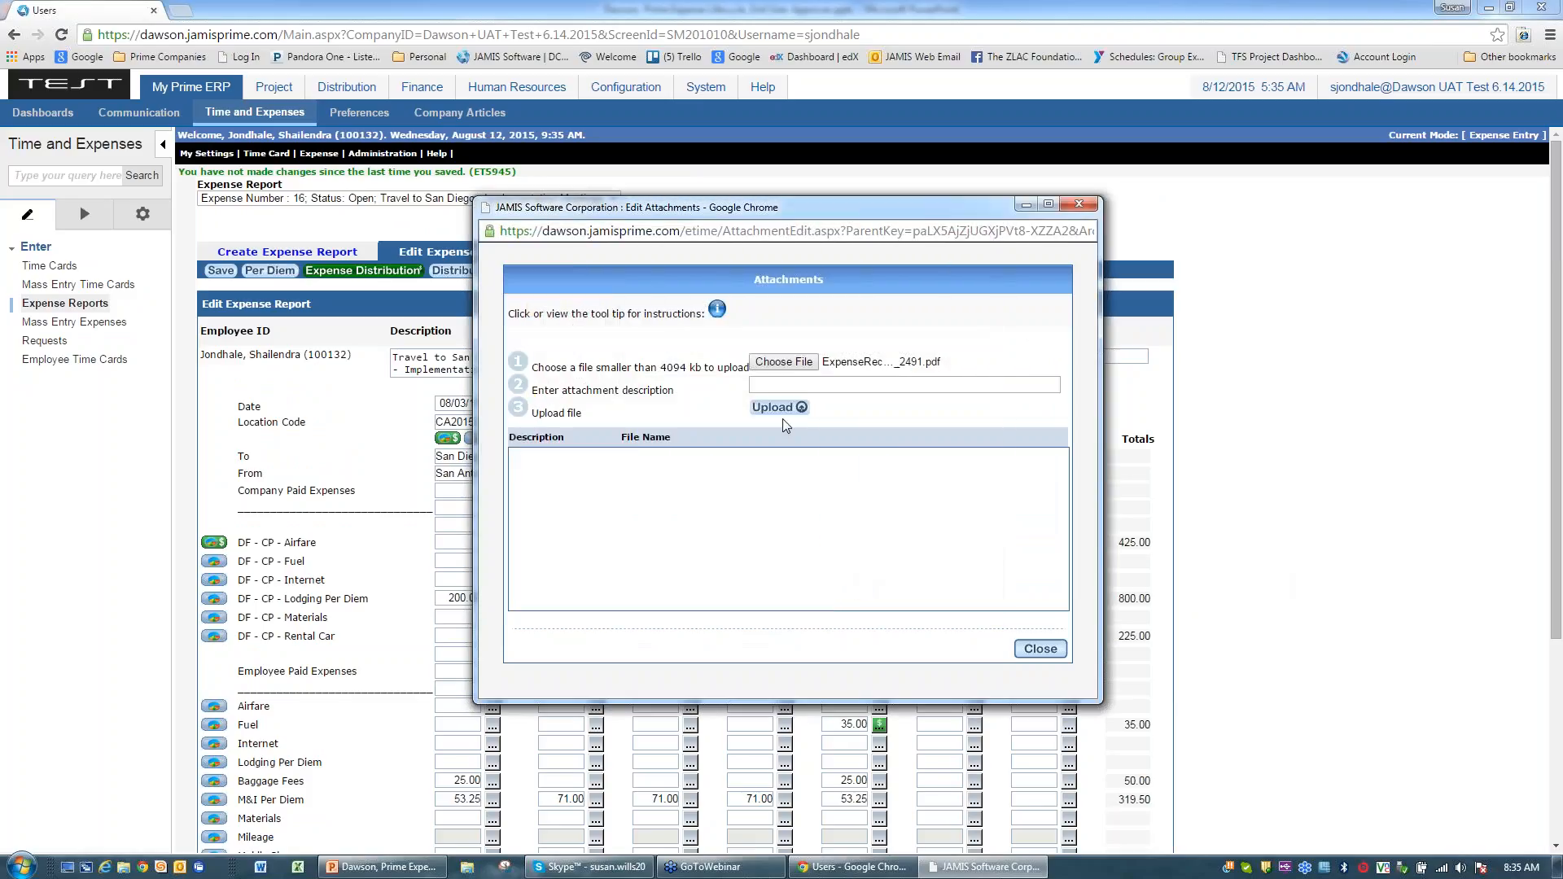
left_click(775, 385)
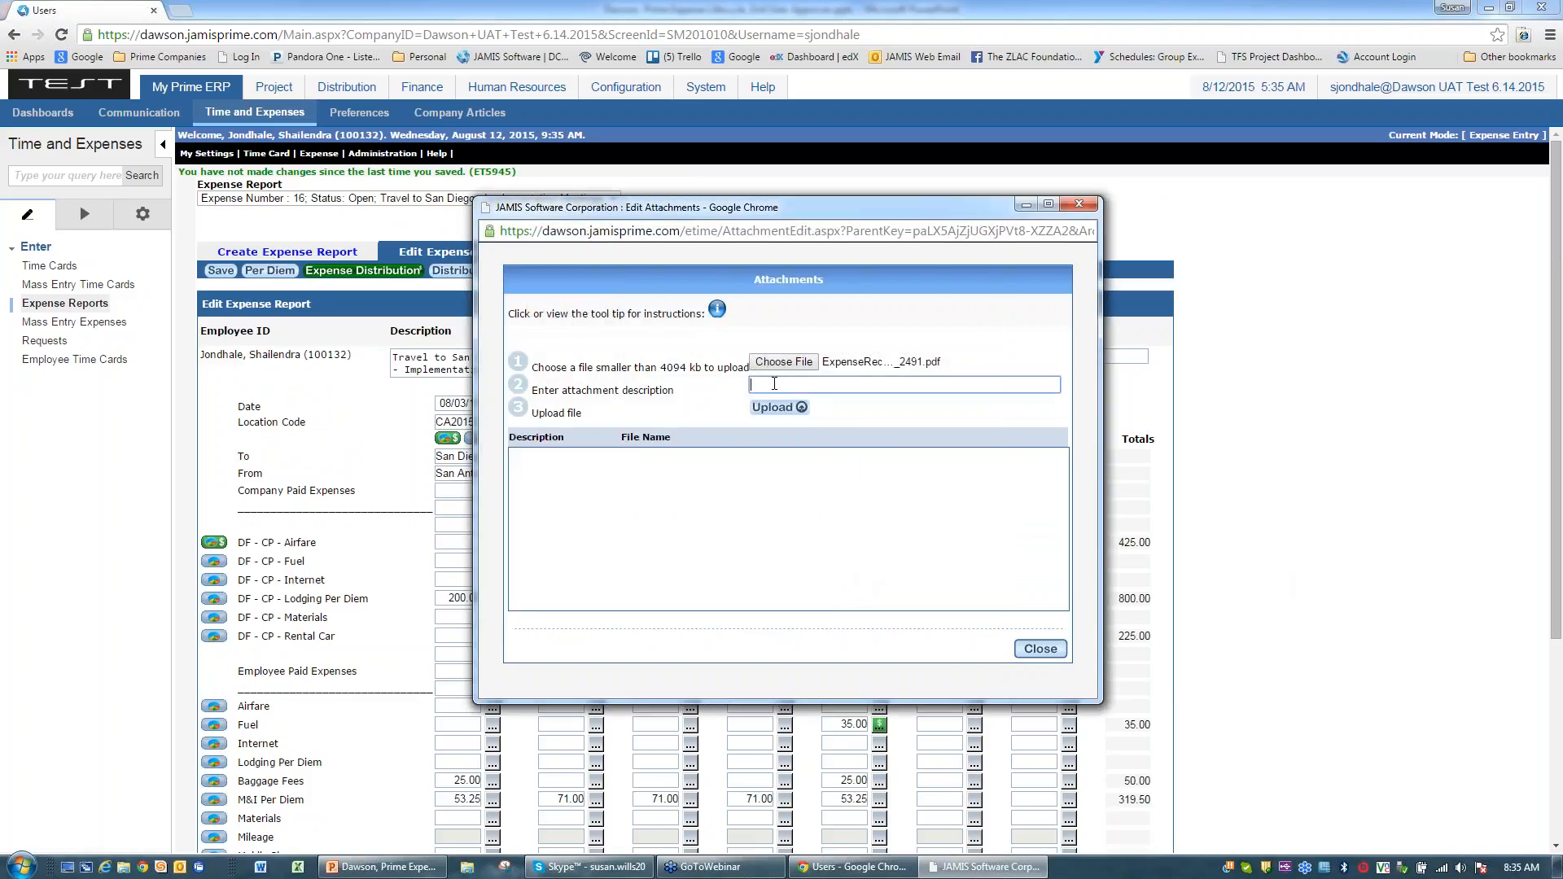
type("Receipts for San Diego")
left_click(777, 407)
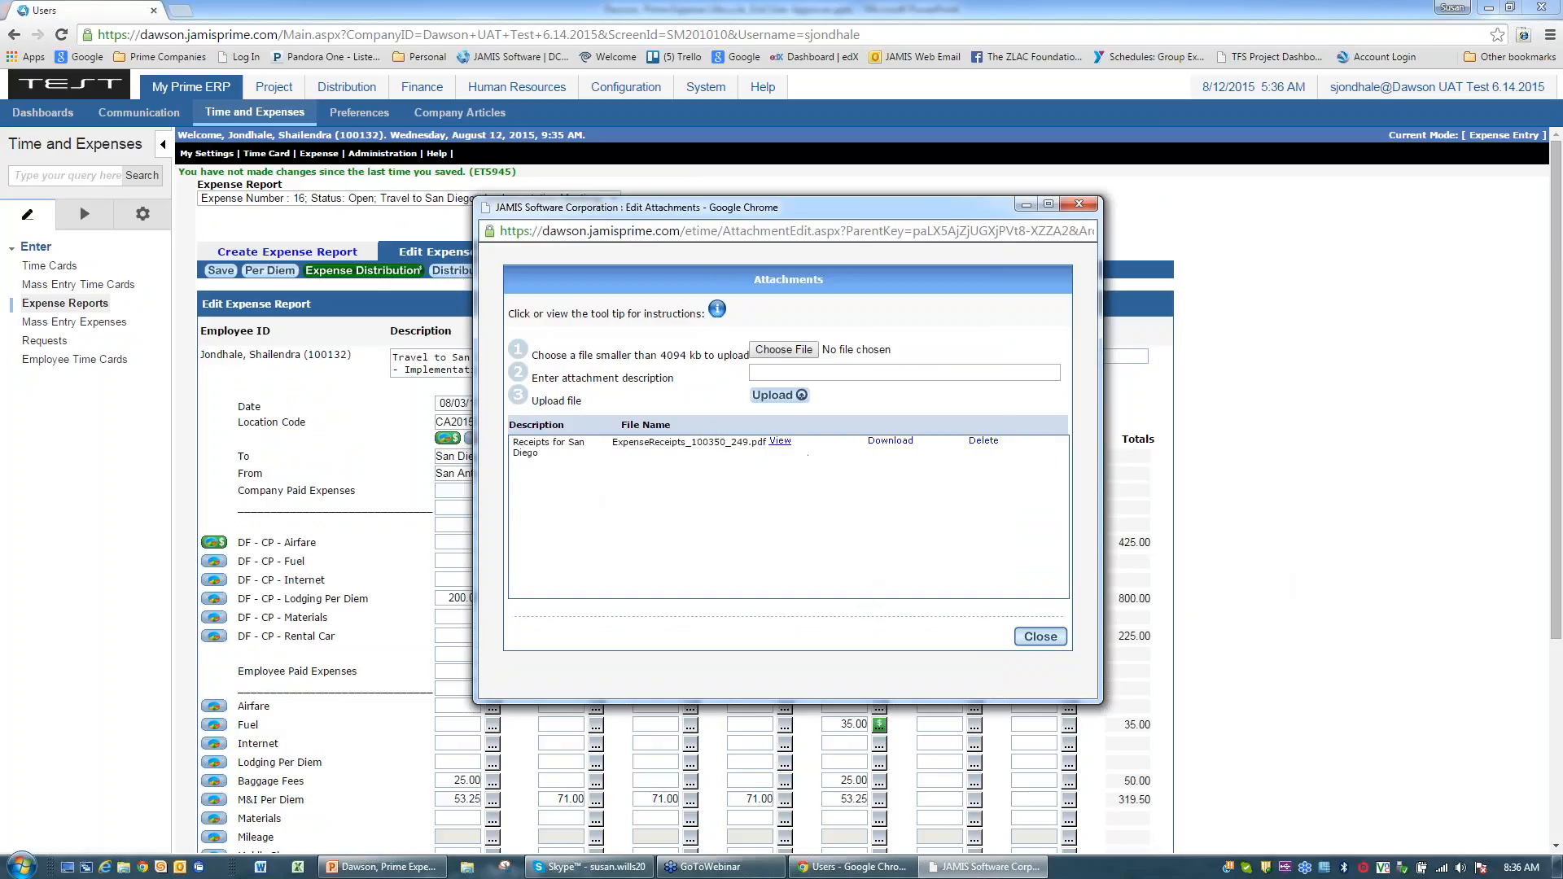
Step: Preview the attached receipts, then download and open the receipts PDF
left_click(780, 441)
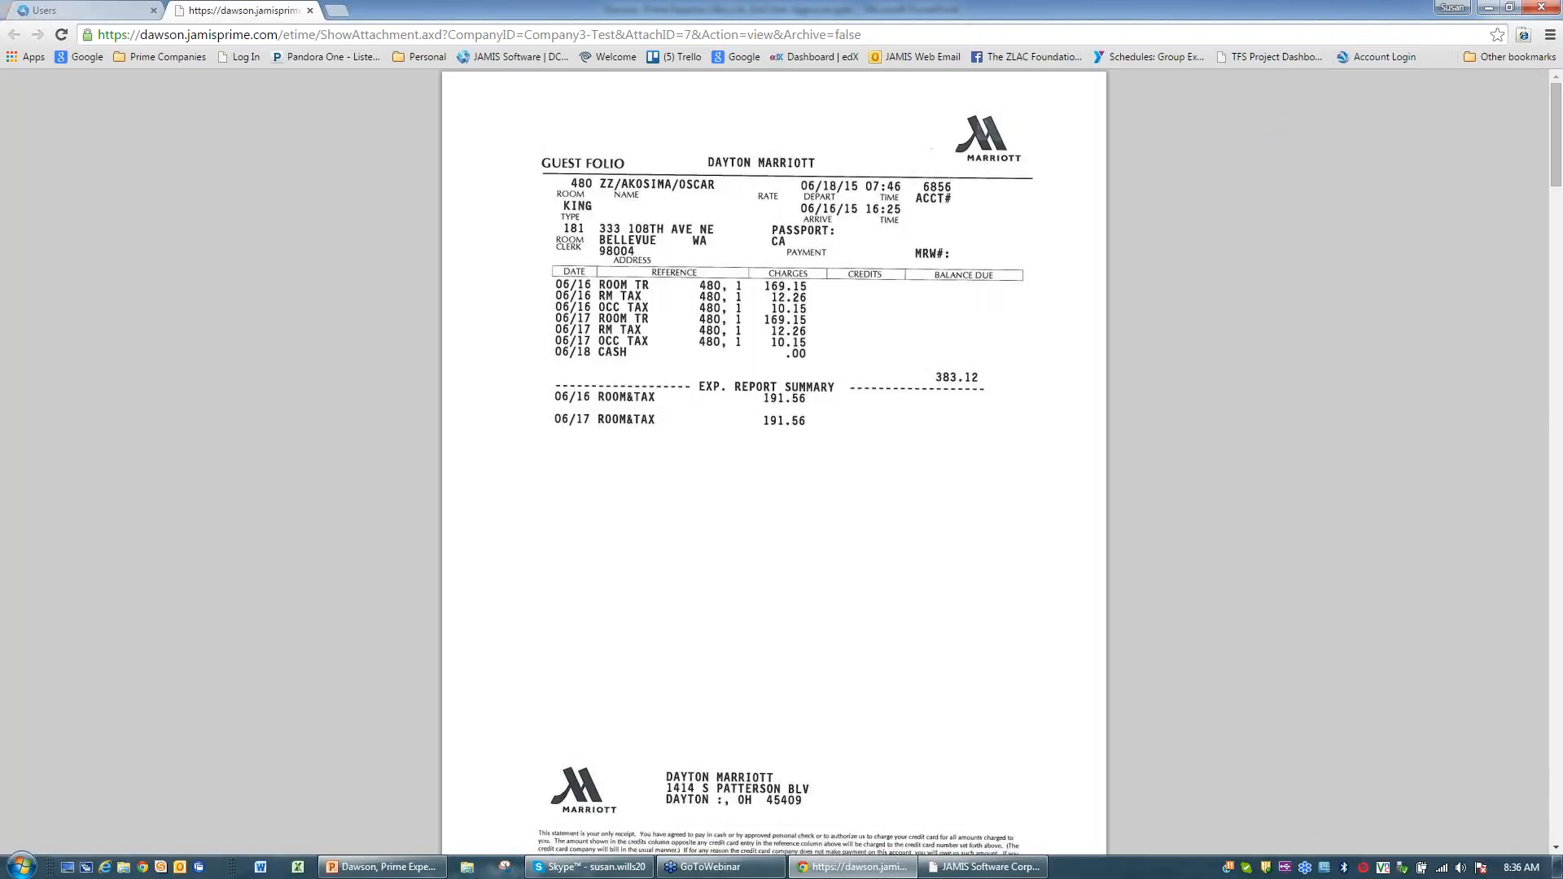
left_click(310, 11)
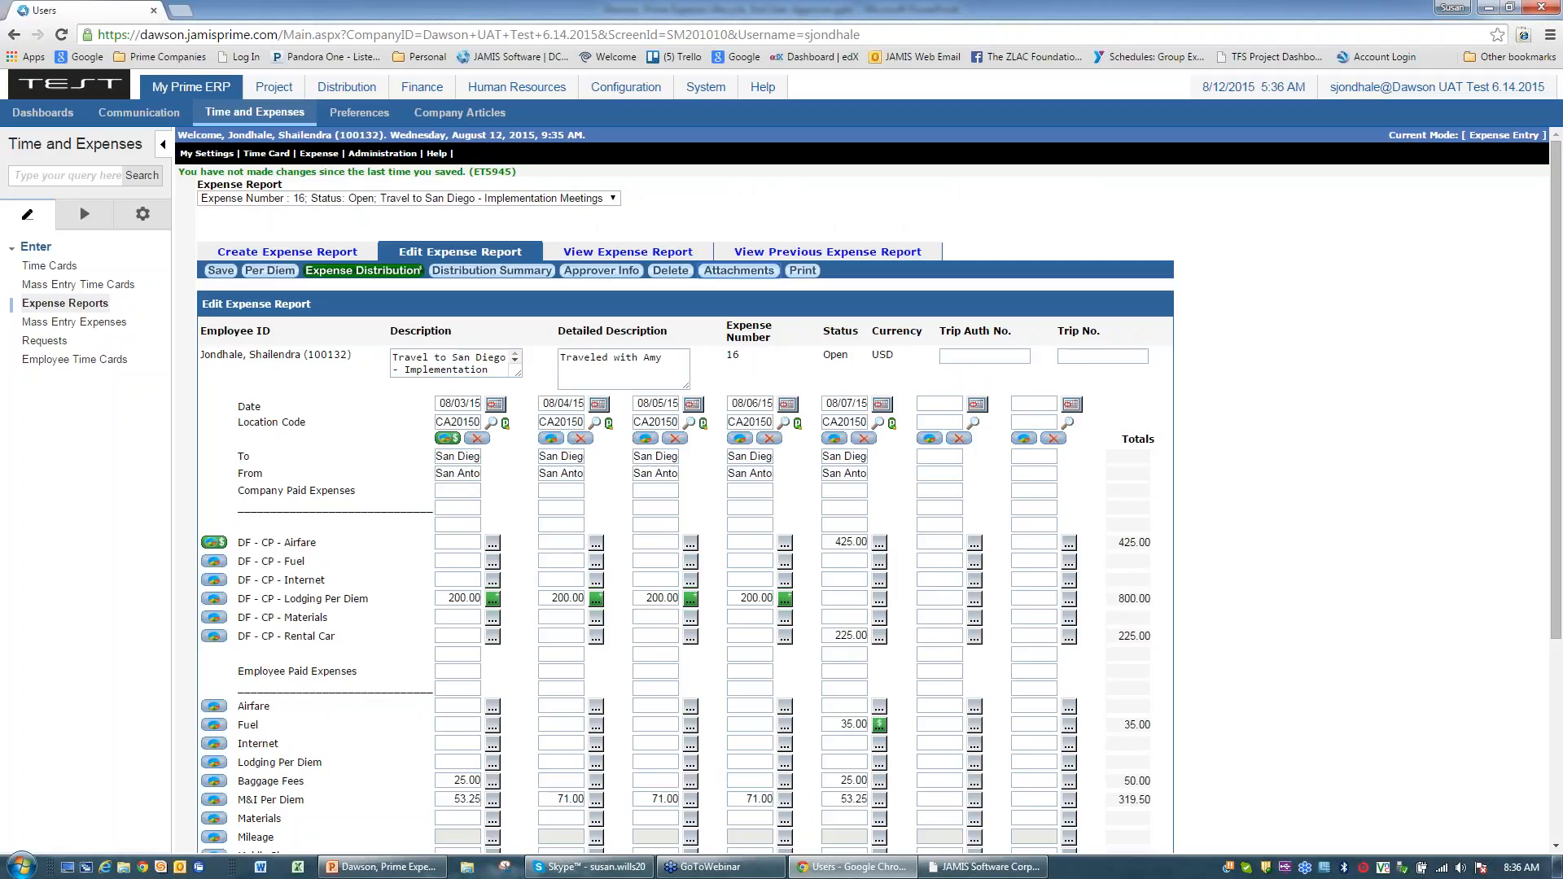
left_click(746, 277)
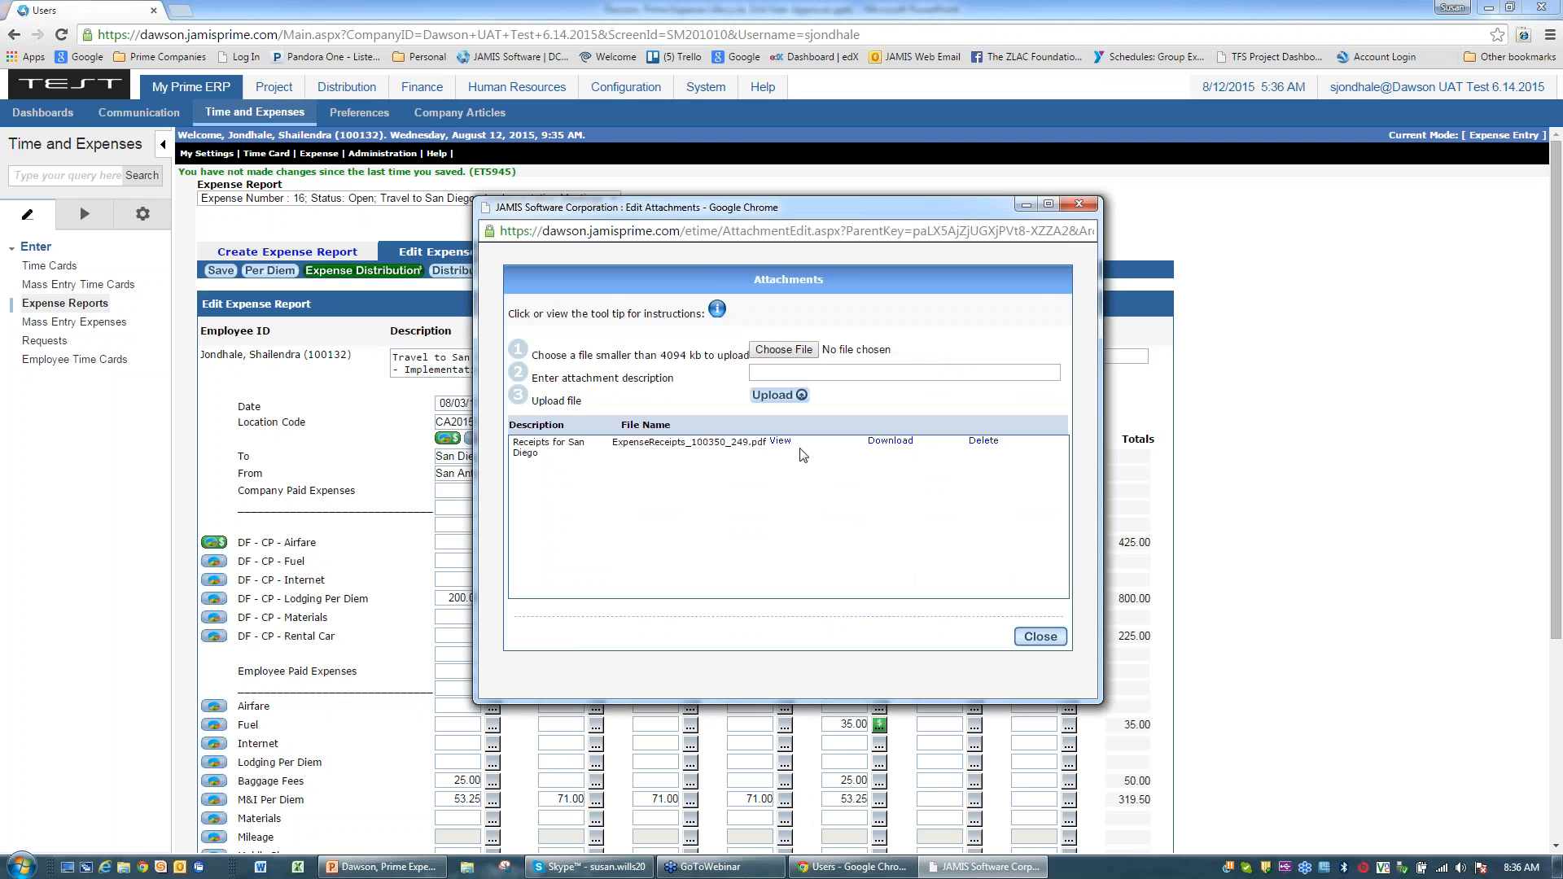
left_click(880, 443)
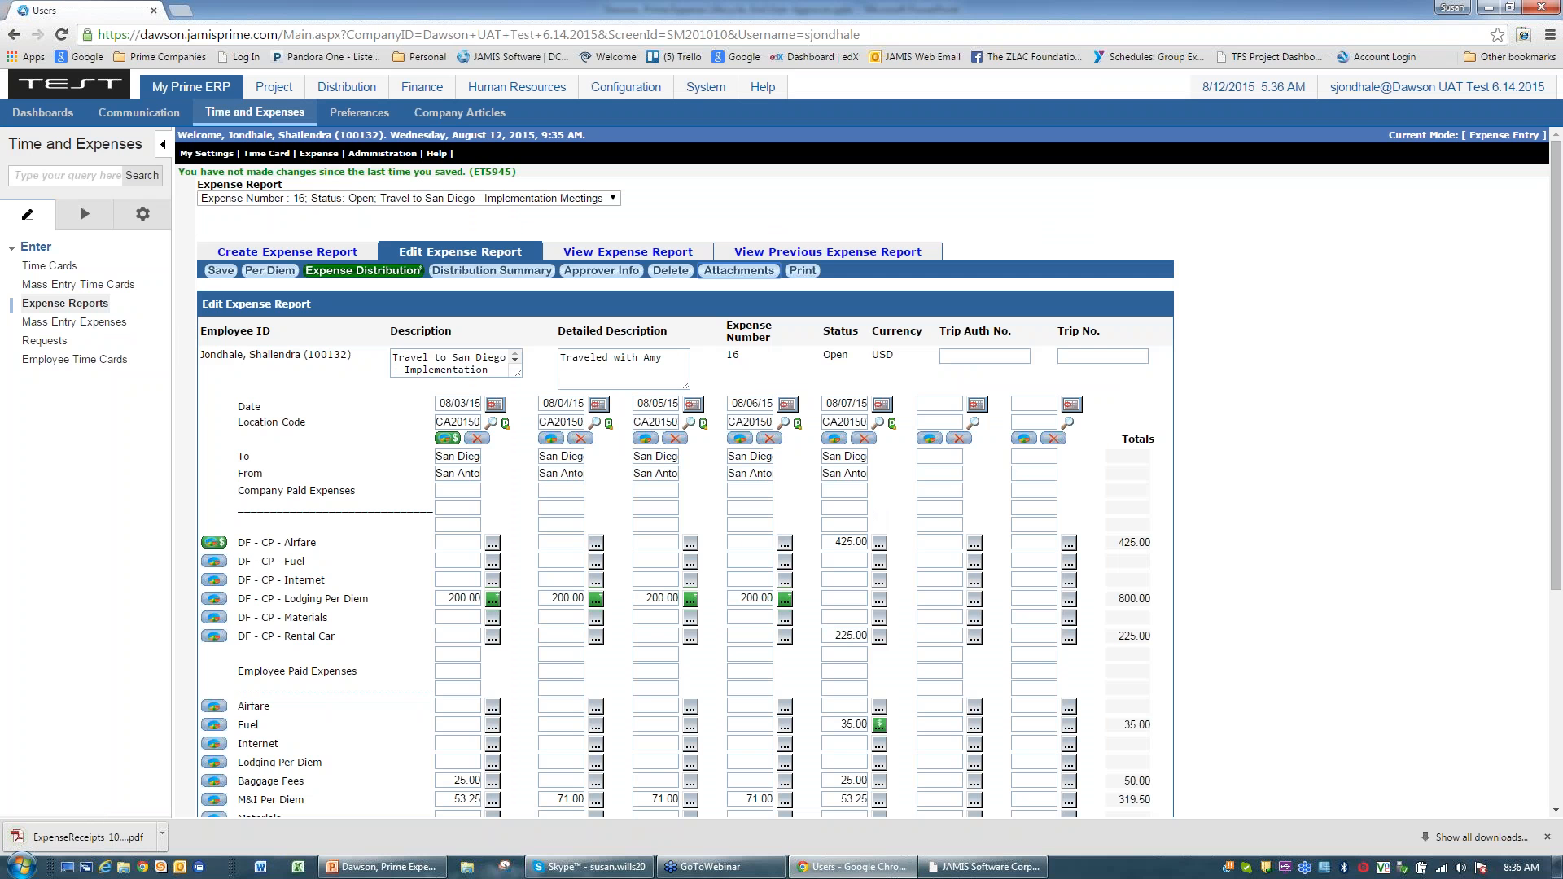
left_click(81, 837)
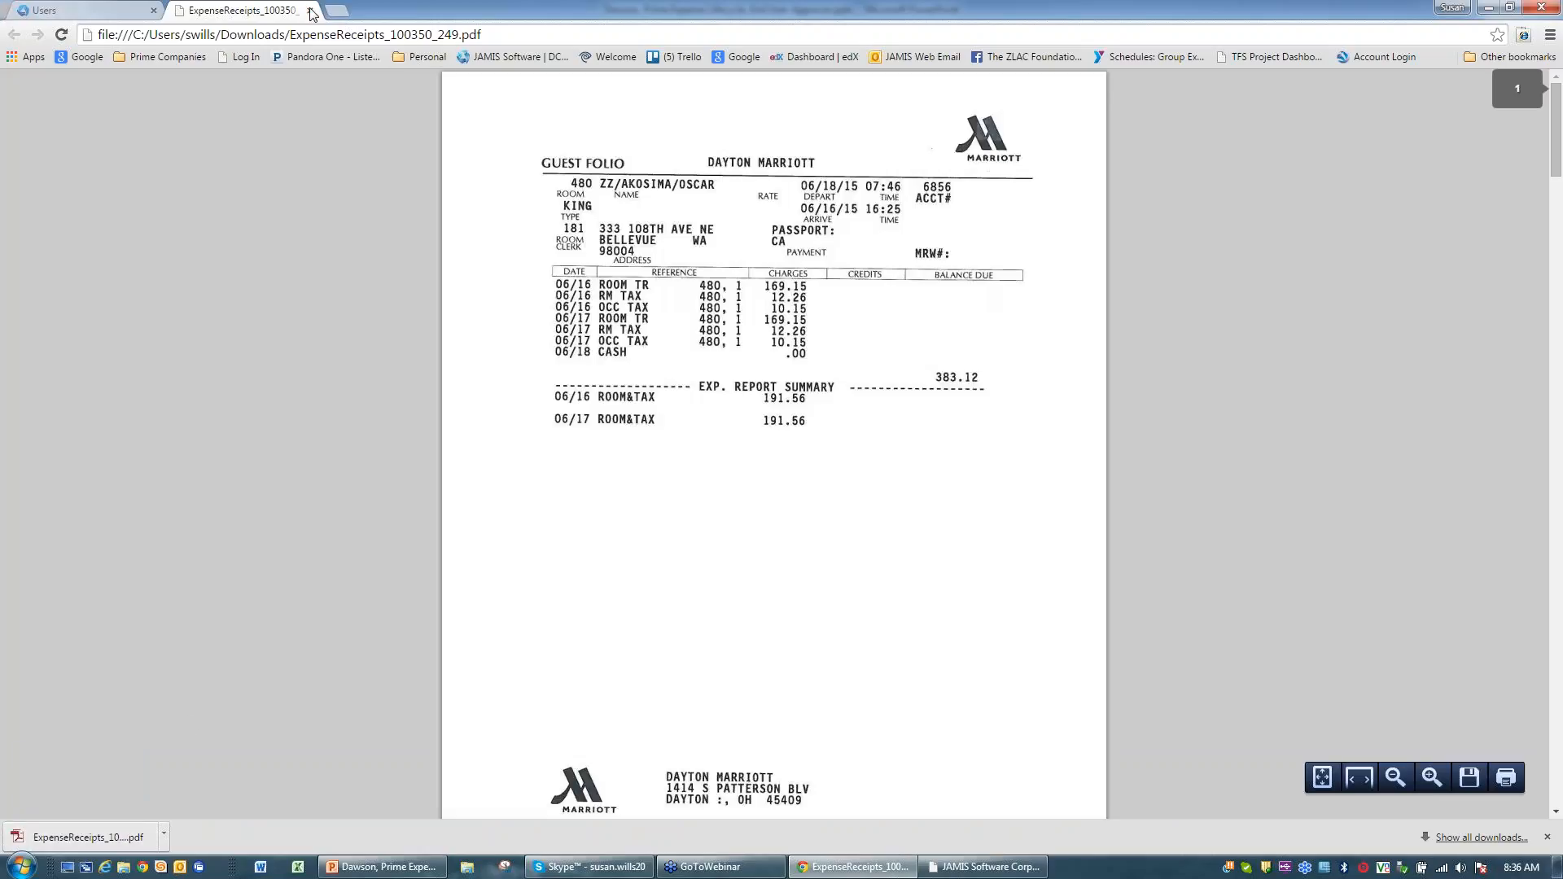
left_click(309, 10)
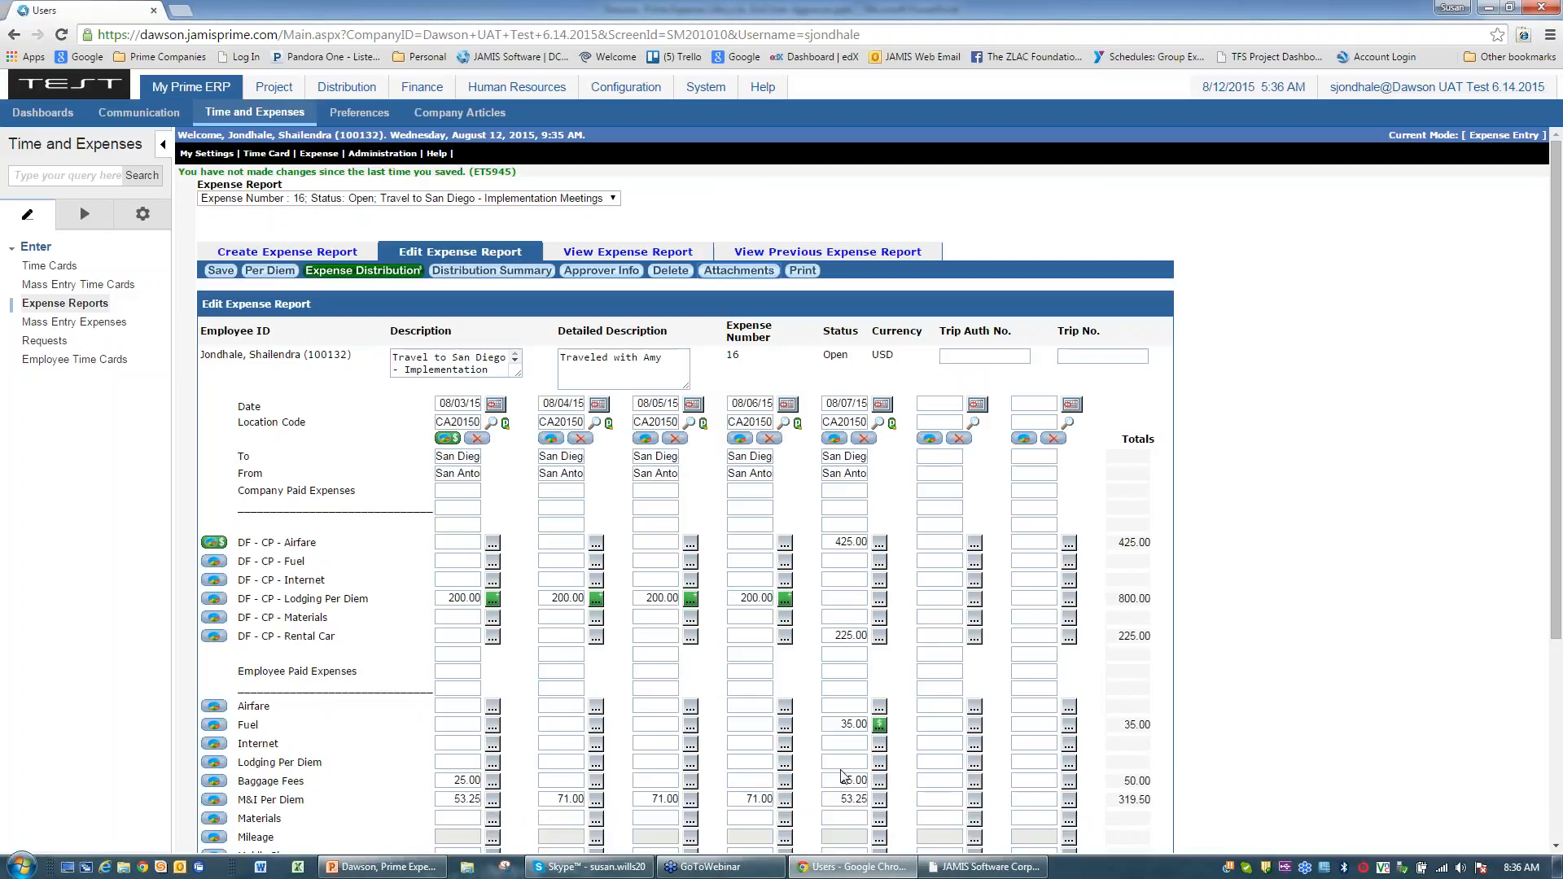
Step: Delete the receipts attachment from report 16 and confirm the deletion
left_click(746, 265)
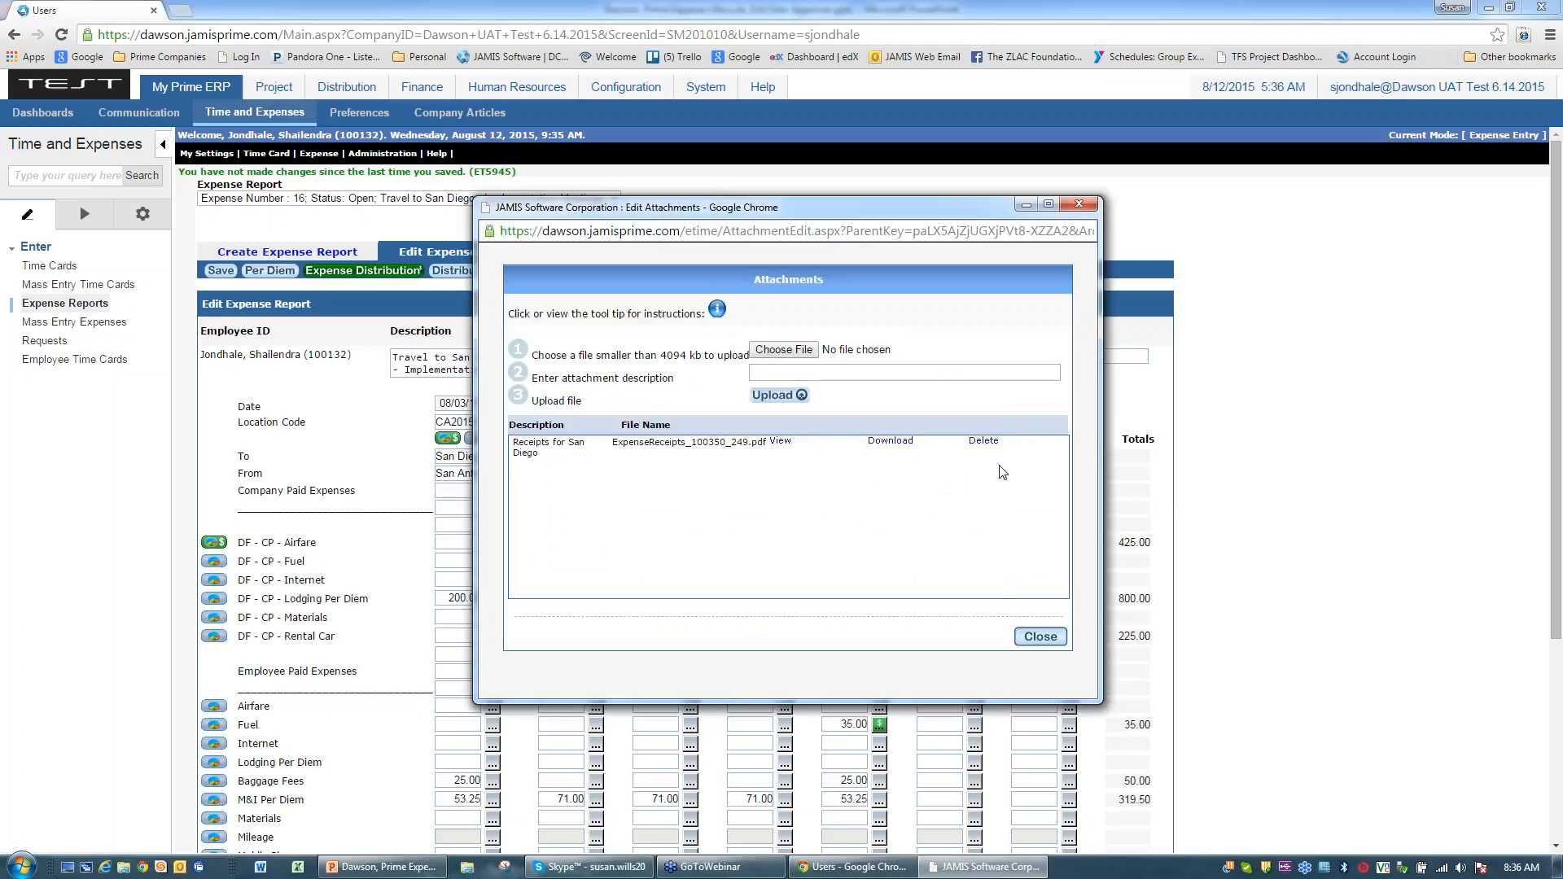
left_click(984, 441)
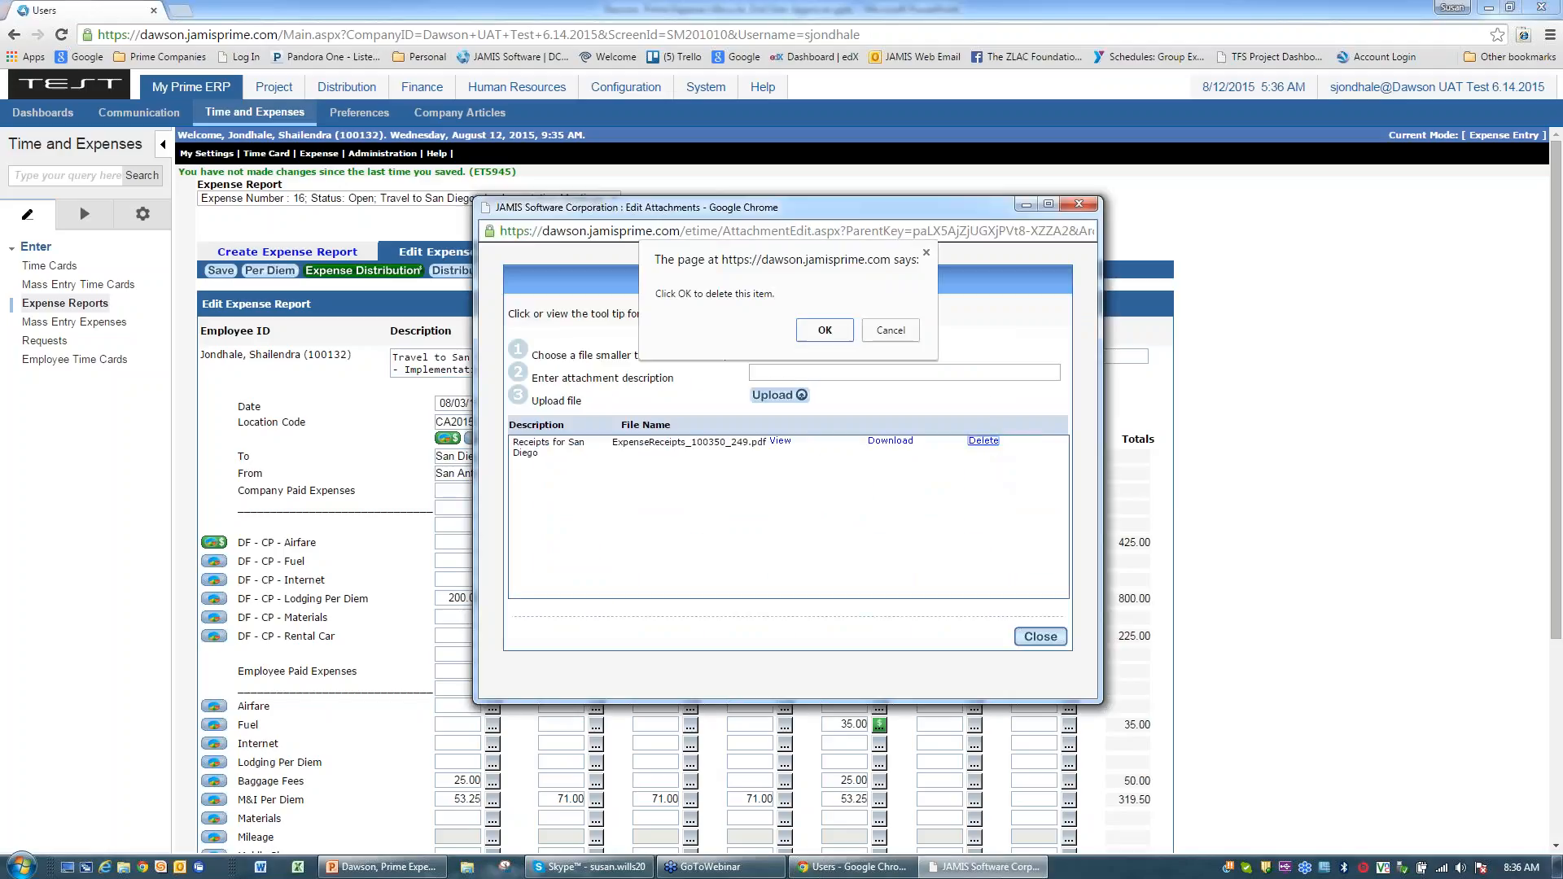
left_click(827, 335)
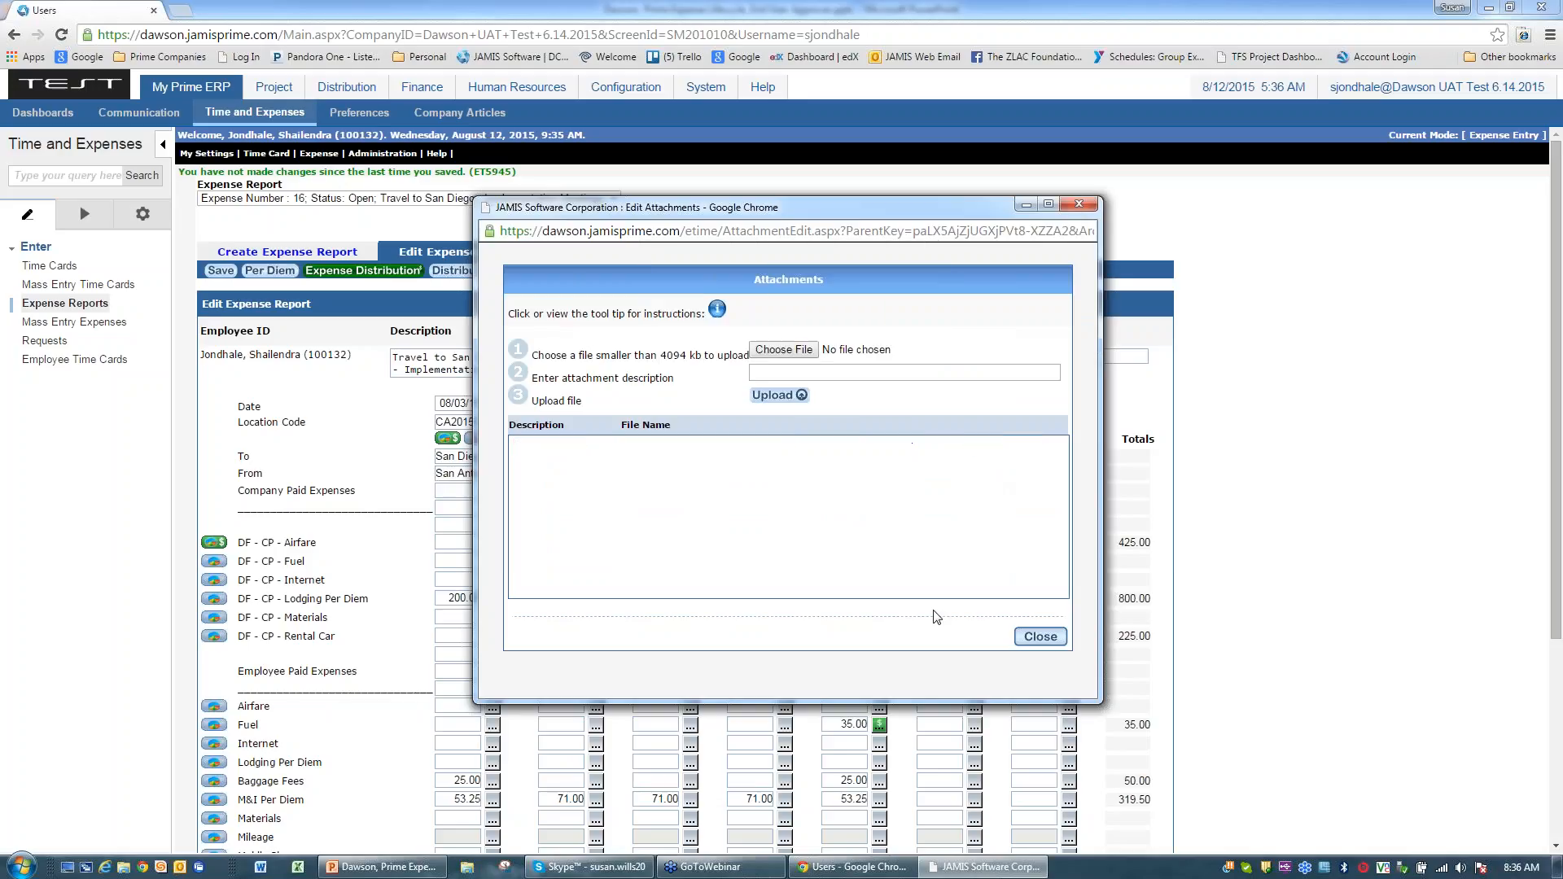
Step: Re-attach ExpenseReceipts_100350_2491.pdf with the description 'Receipts for SD', then close the attachments window
left_click(1042, 638)
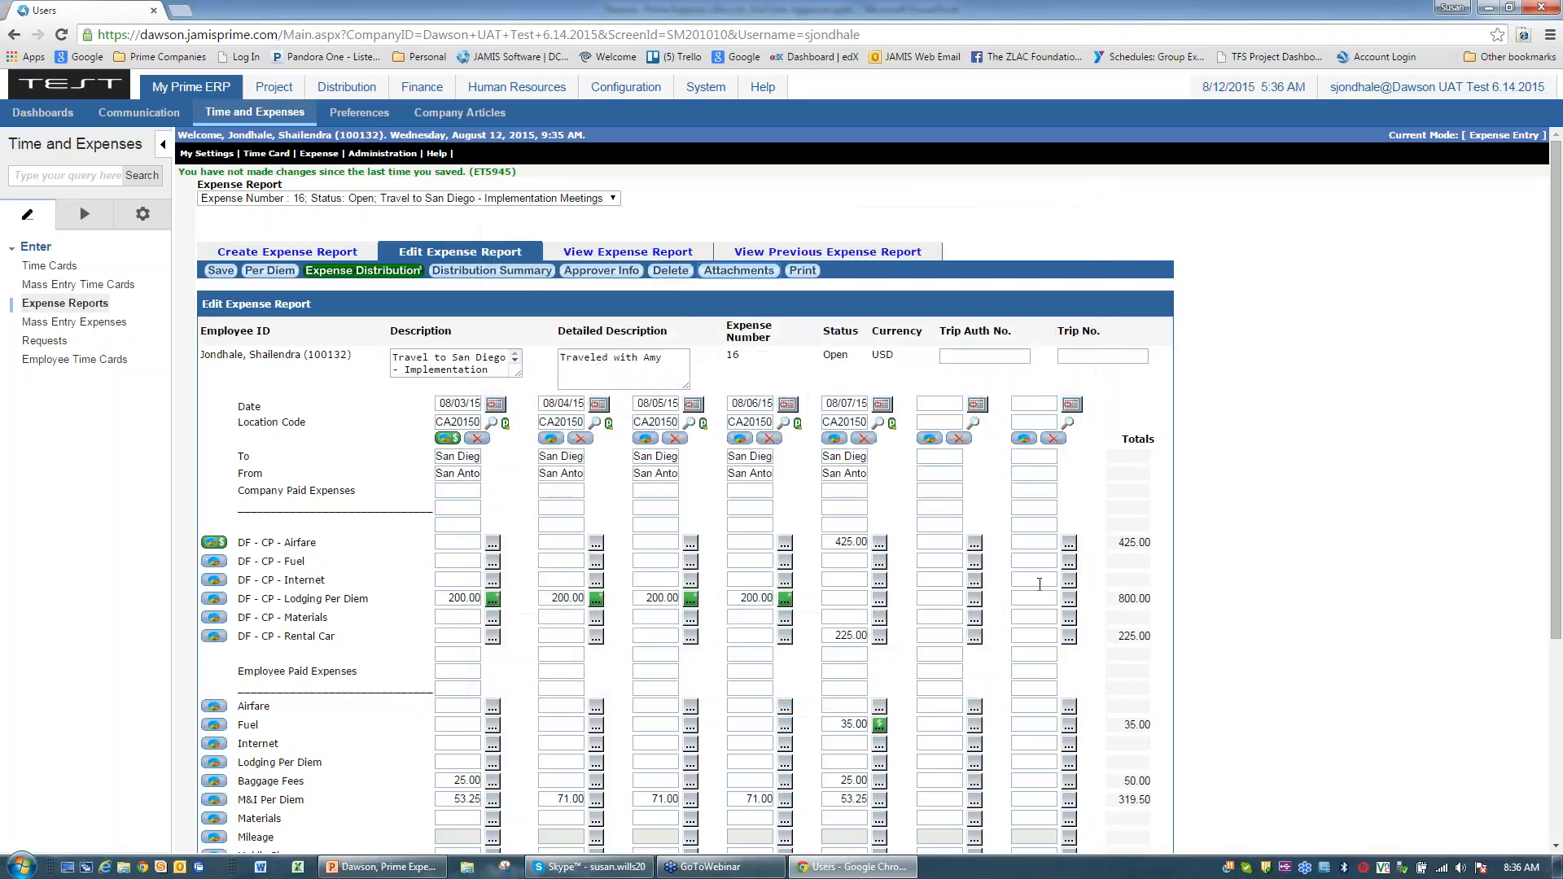
left_click(742, 275)
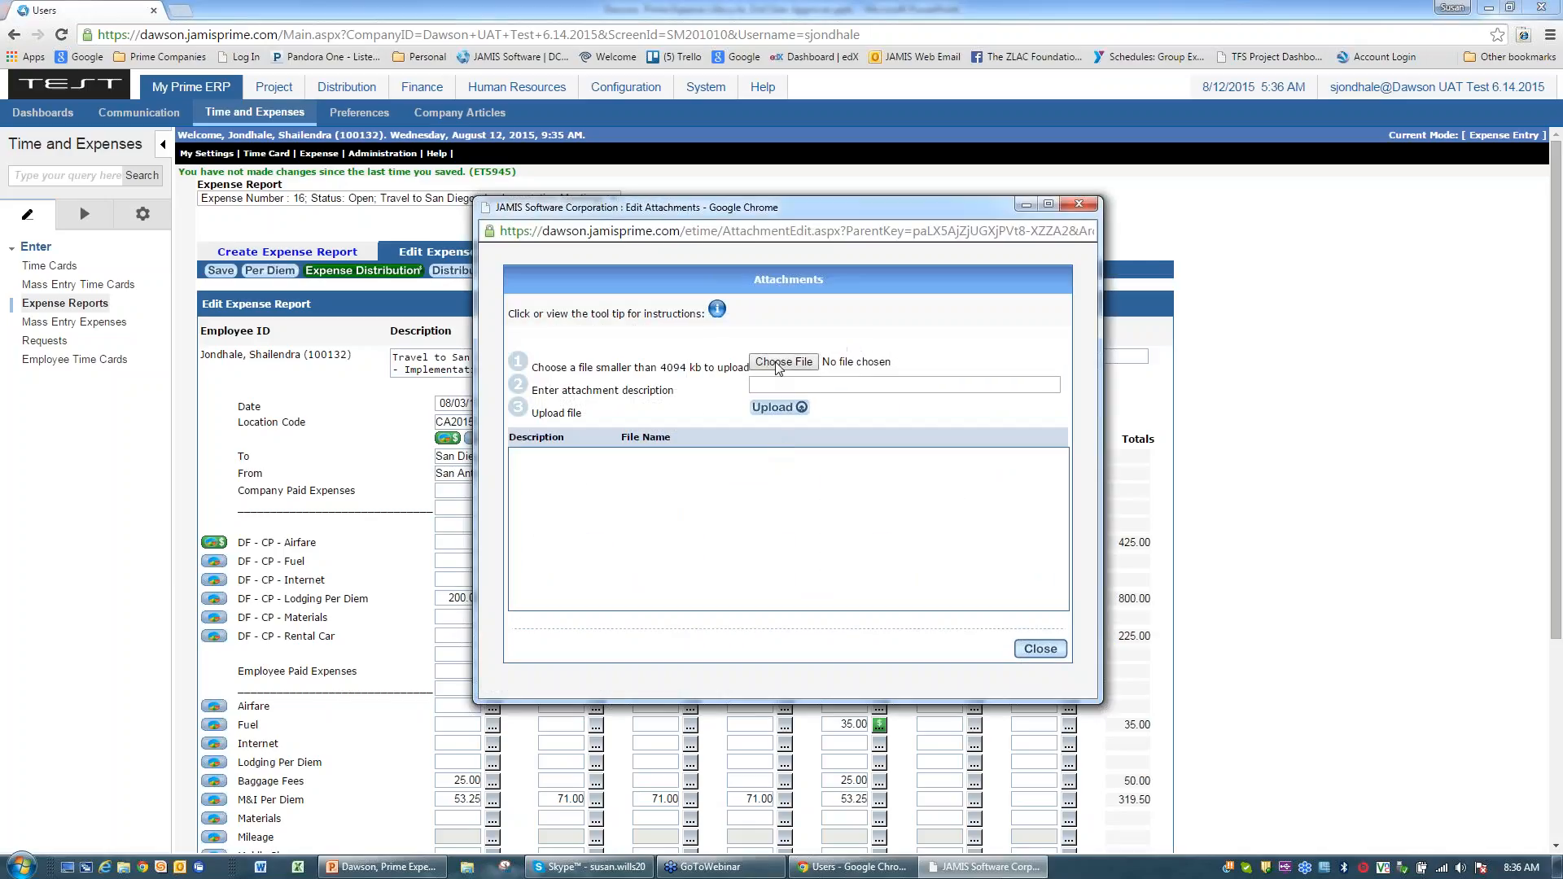
left_click(779, 363)
left_click(680, 384)
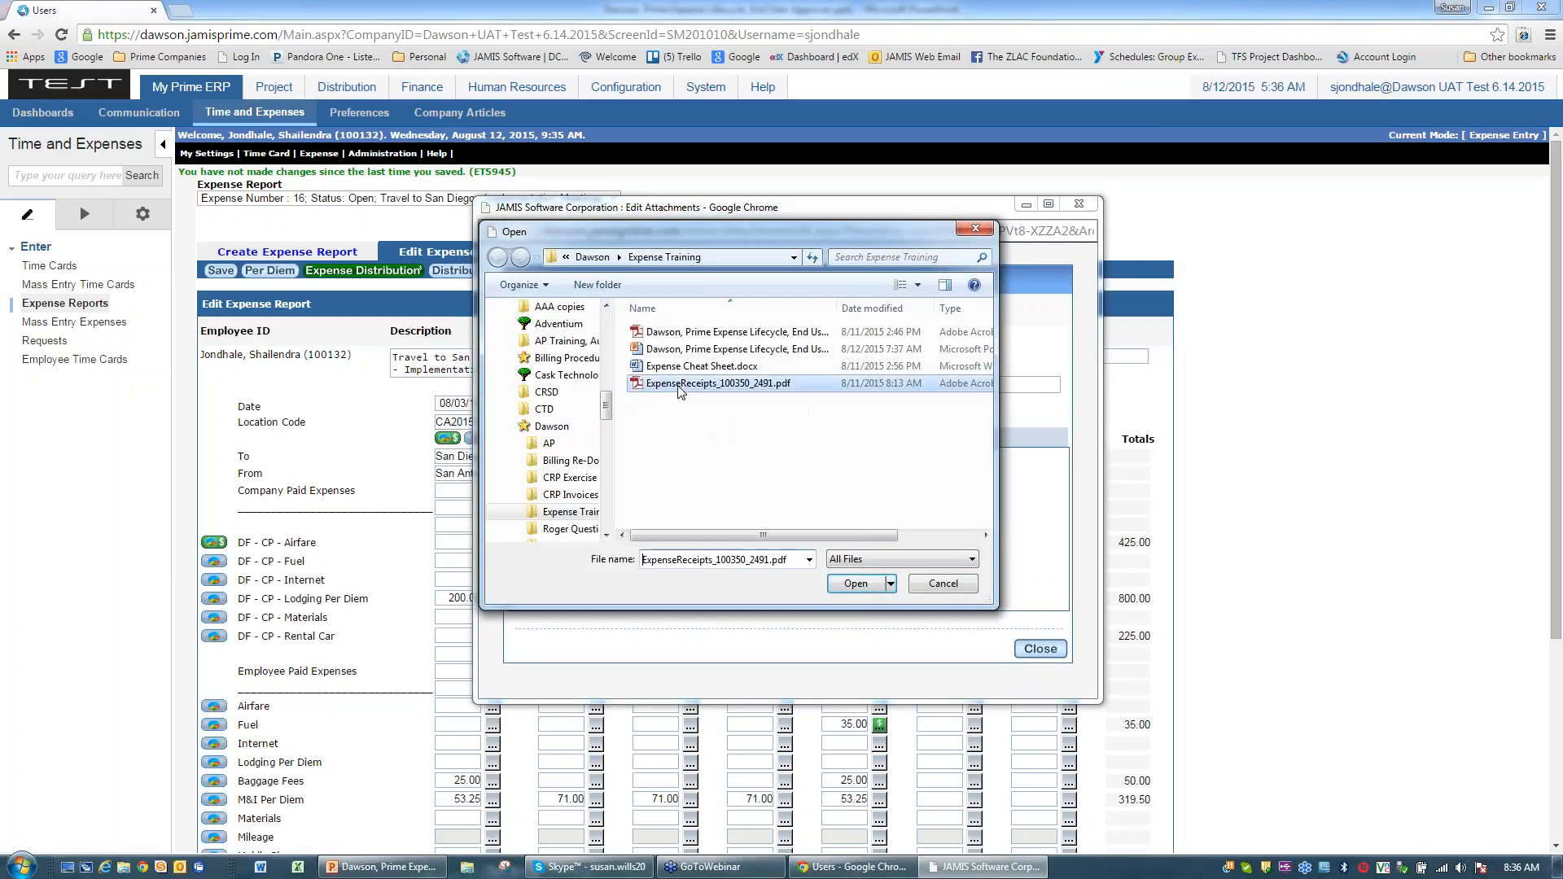
left_click(850, 584)
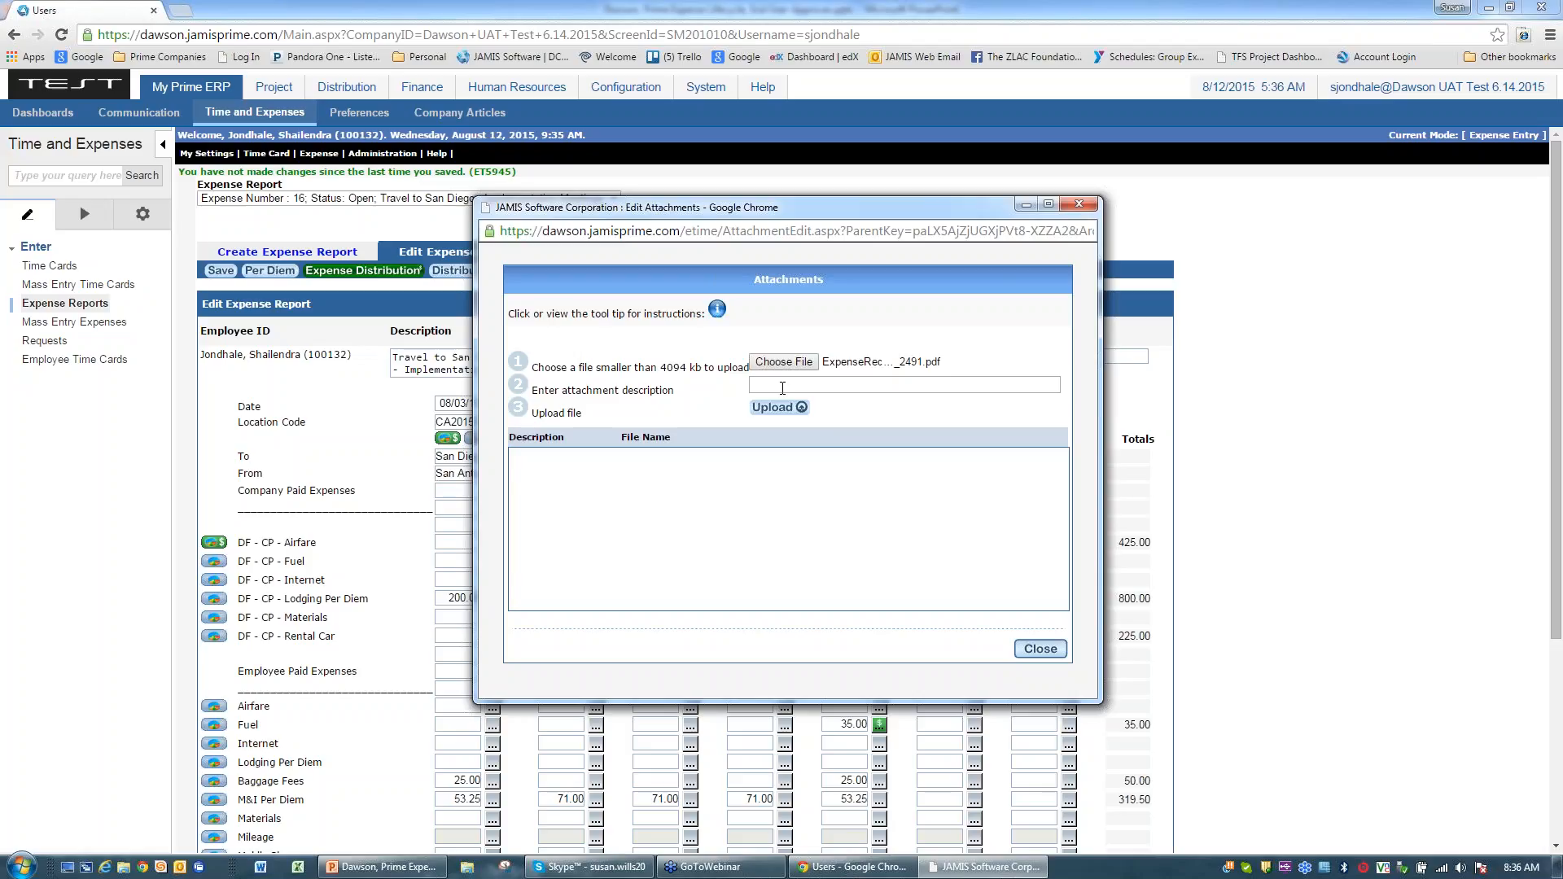
left_click(782, 389)
type("Recei")
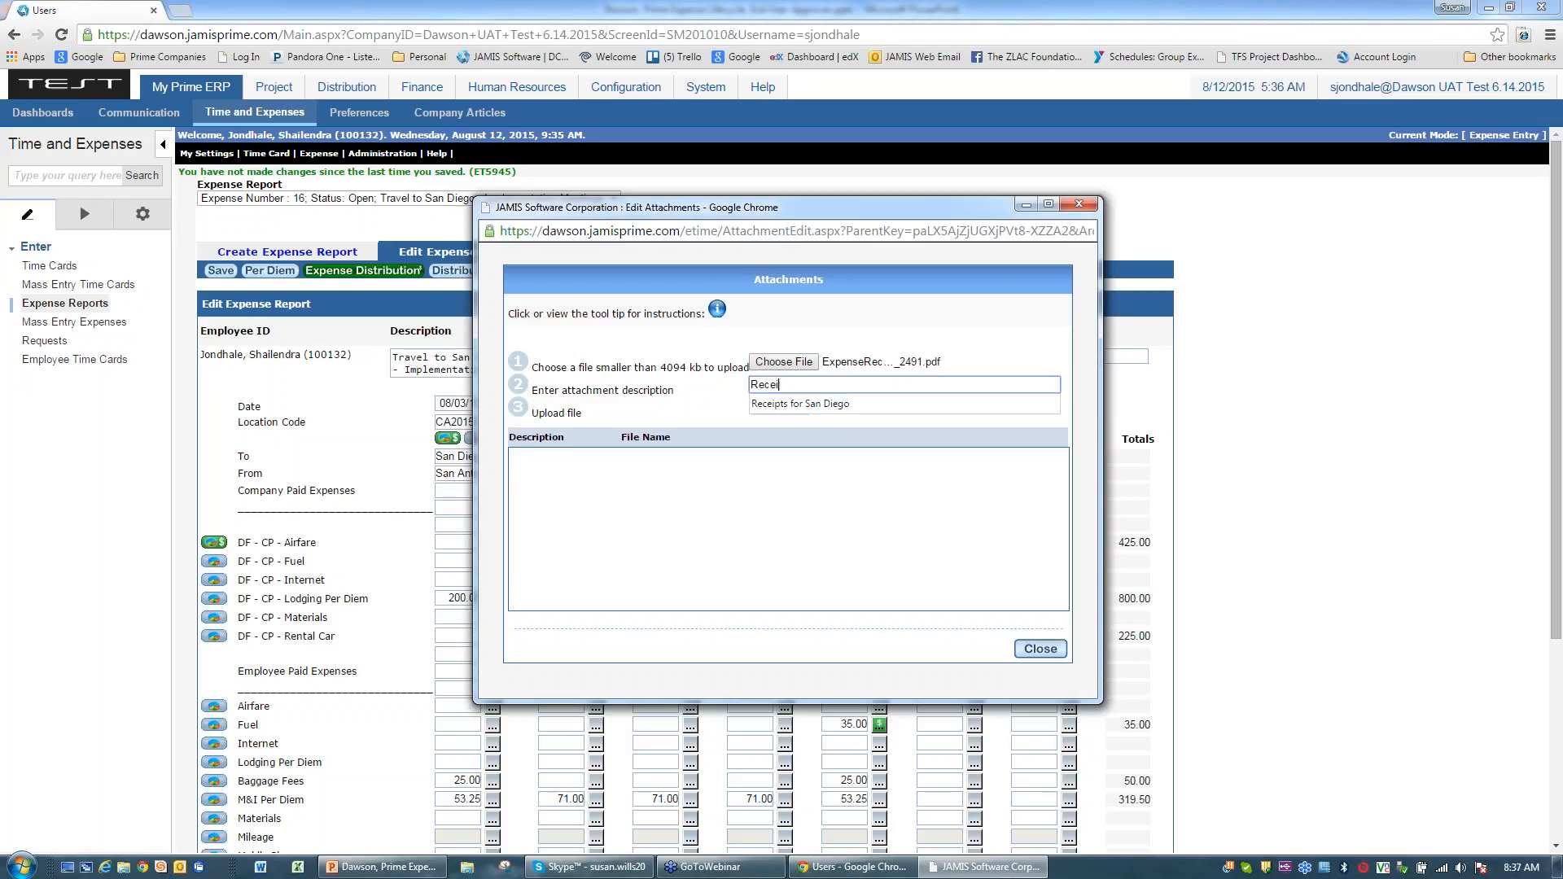
type("pts for SD")
left_click(776, 409)
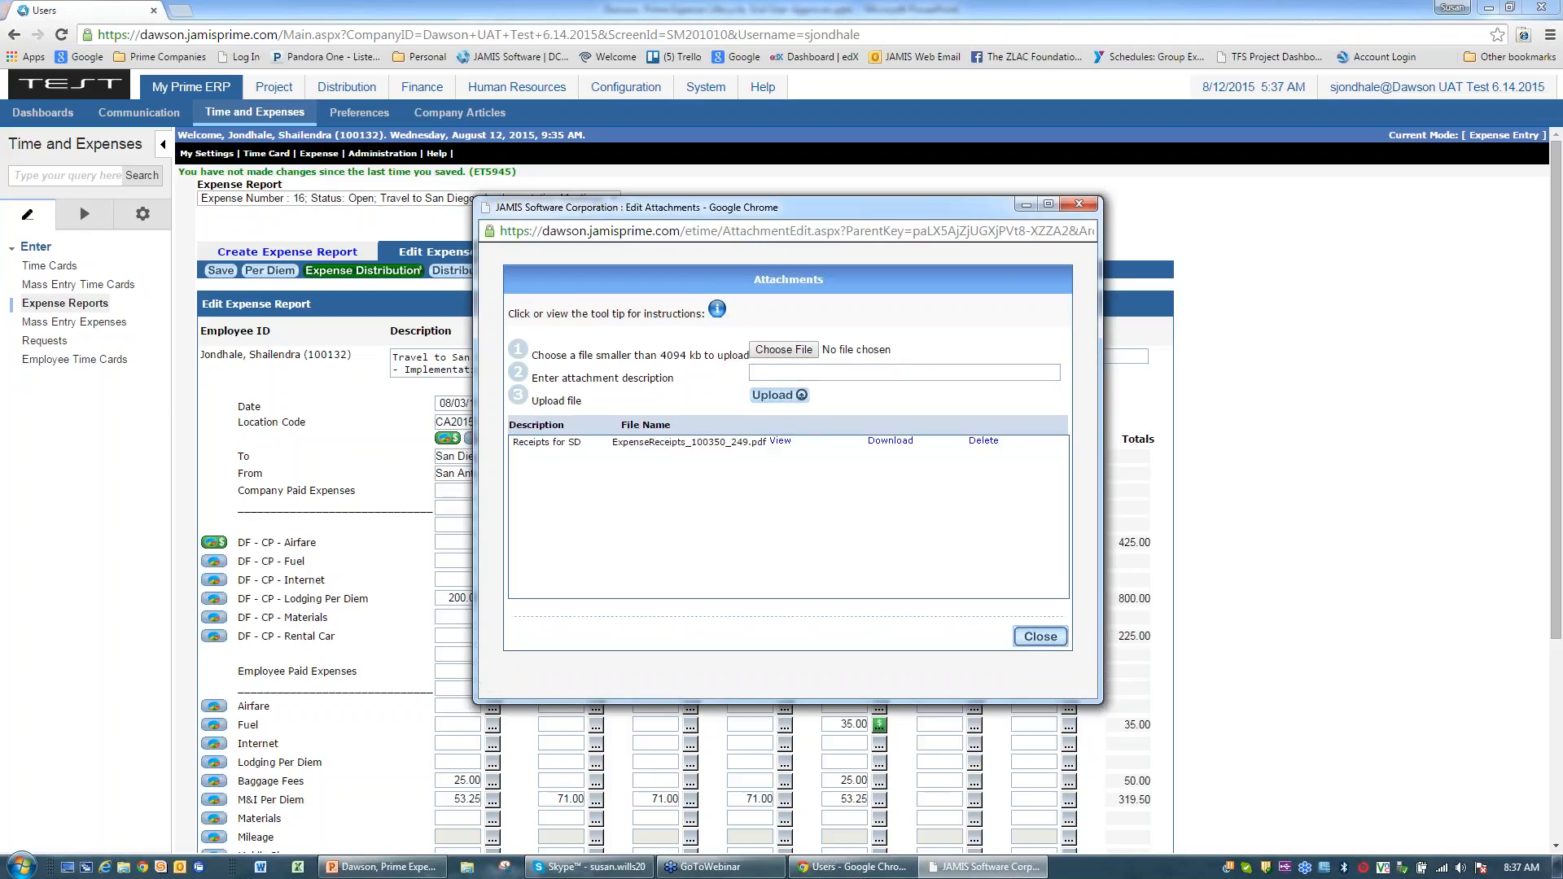
left_click(1041, 637)
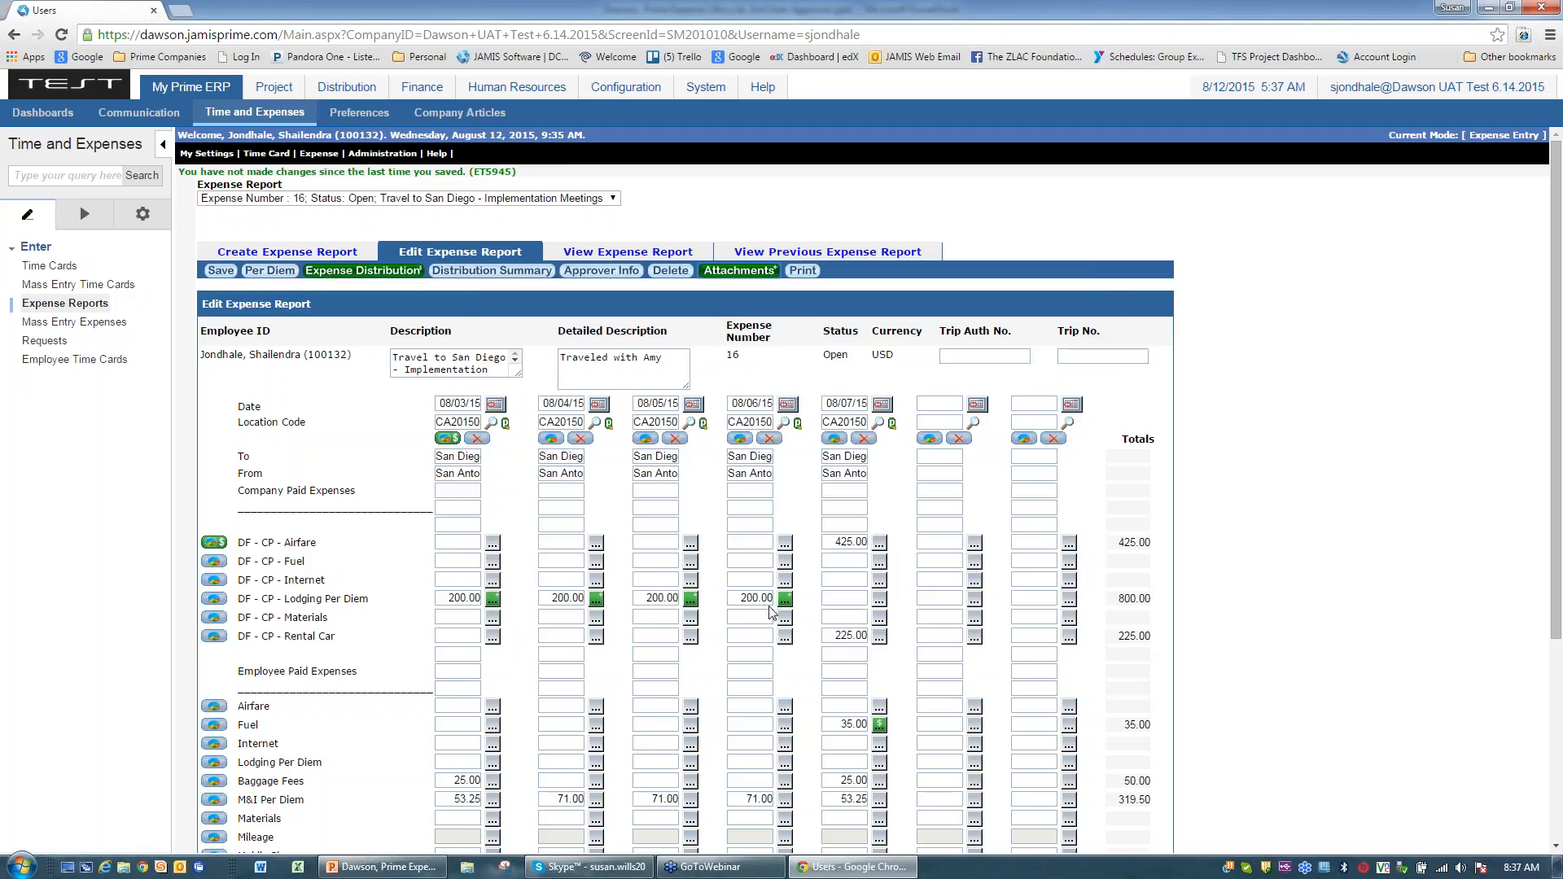
Step: Check the 08/03 Lodging Per Diem entry unchanged, save the report, and reopen its attachments
scroll(771, 612, "down", 1)
left_click(491, 525)
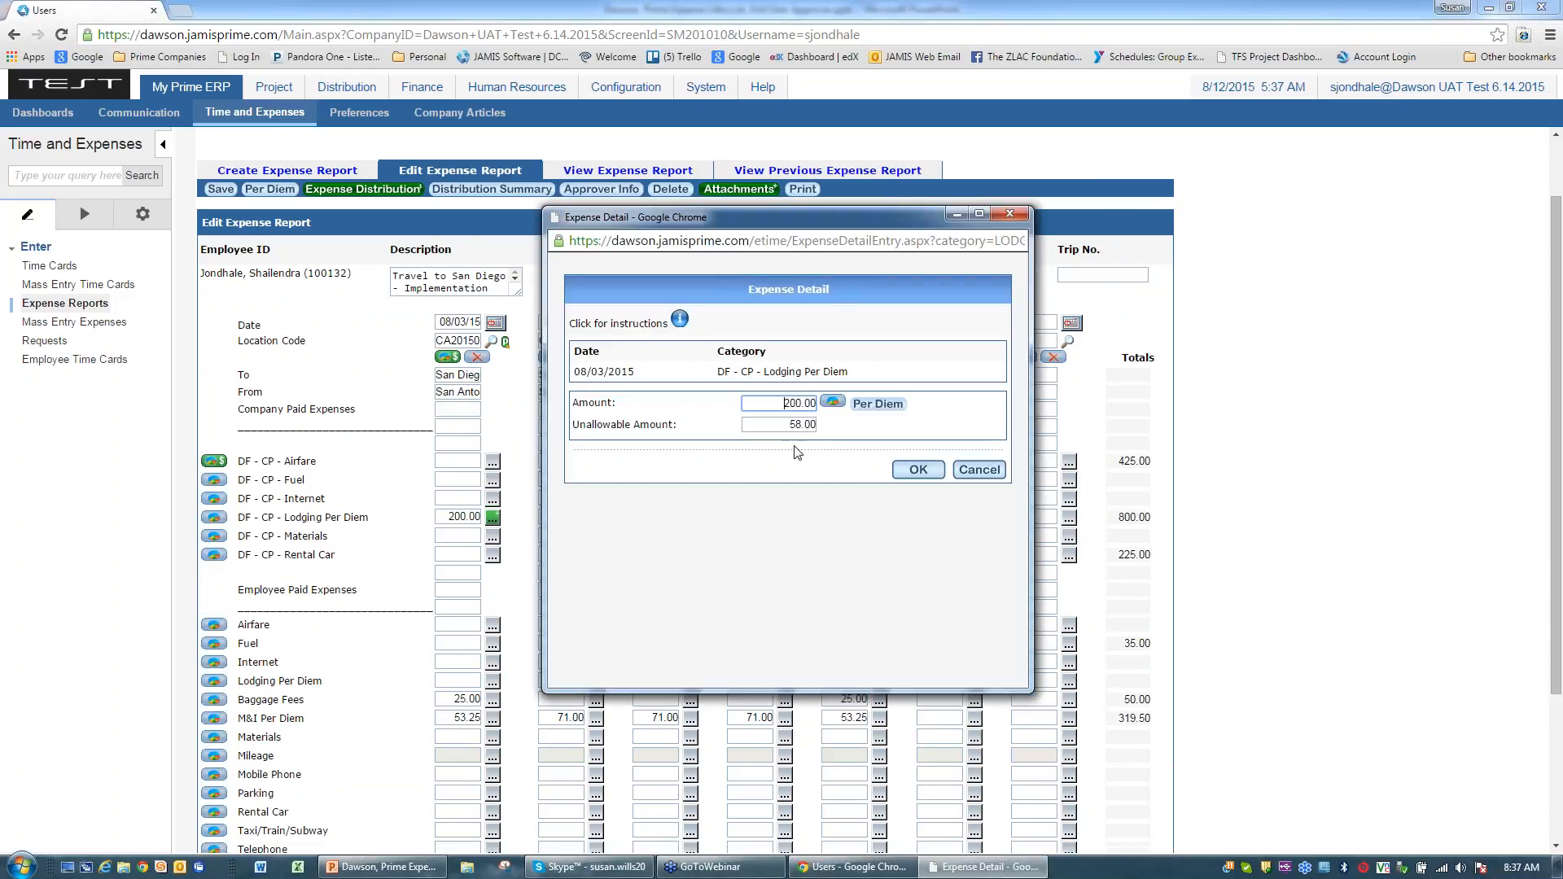
left_click(972, 476)
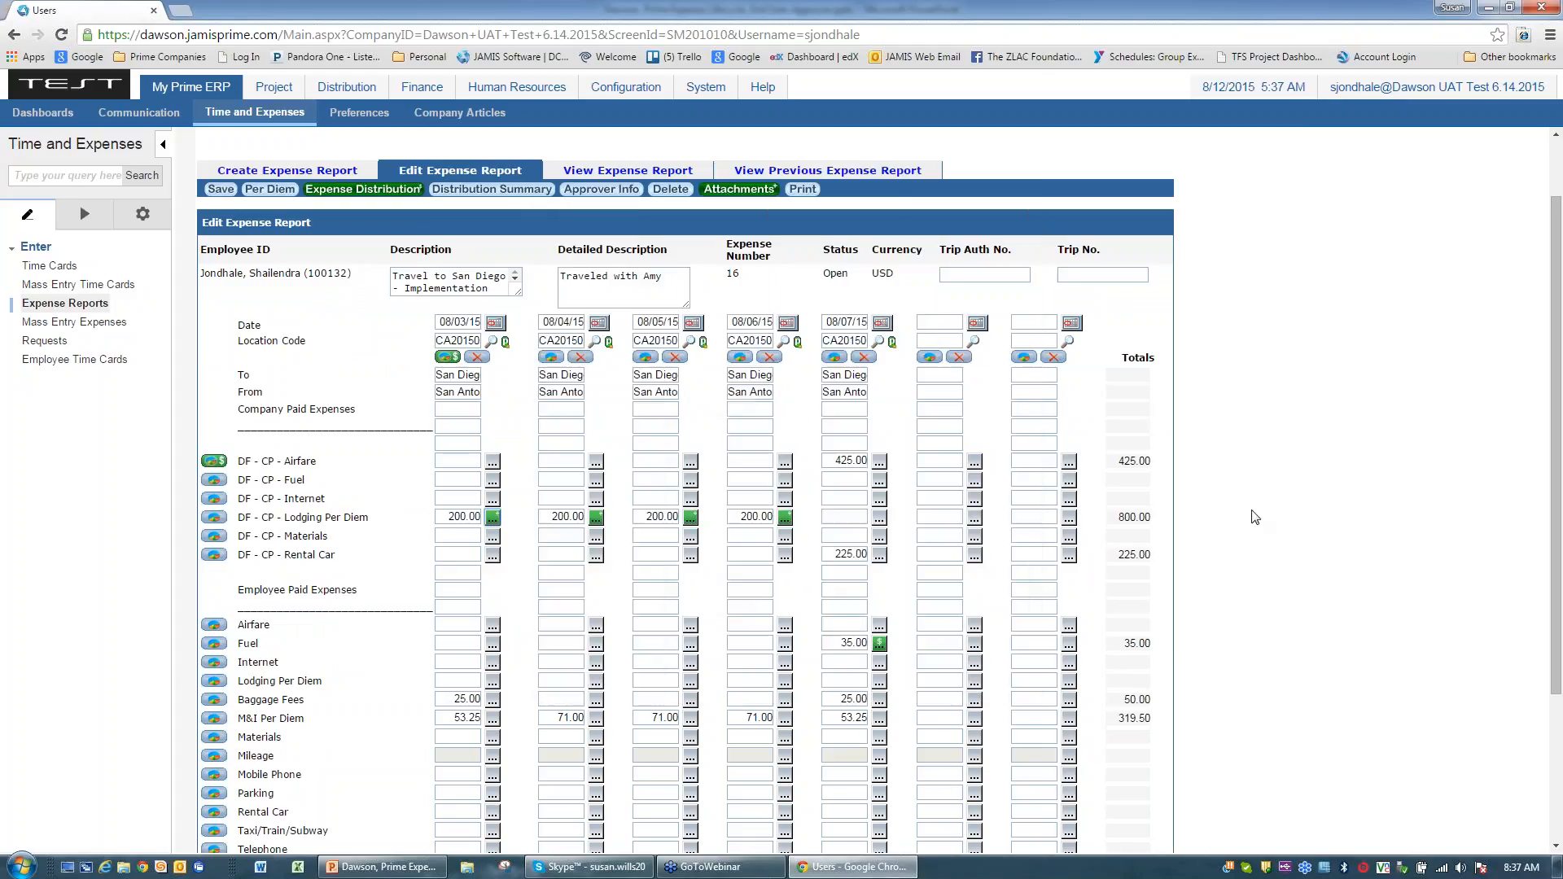
left_click(220, 189)
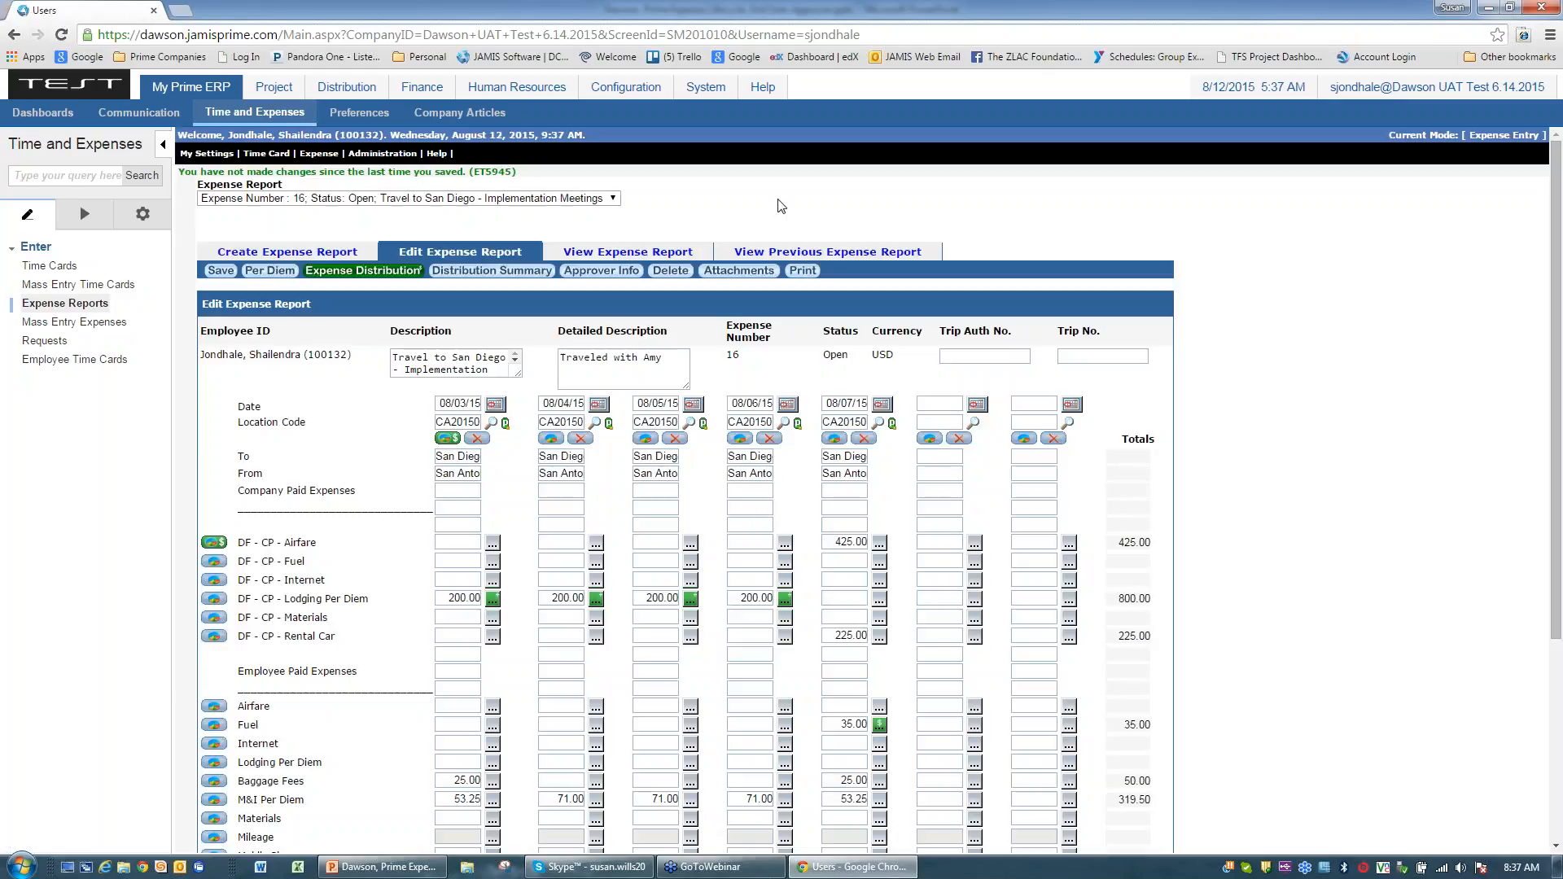
left_click(738, 271)
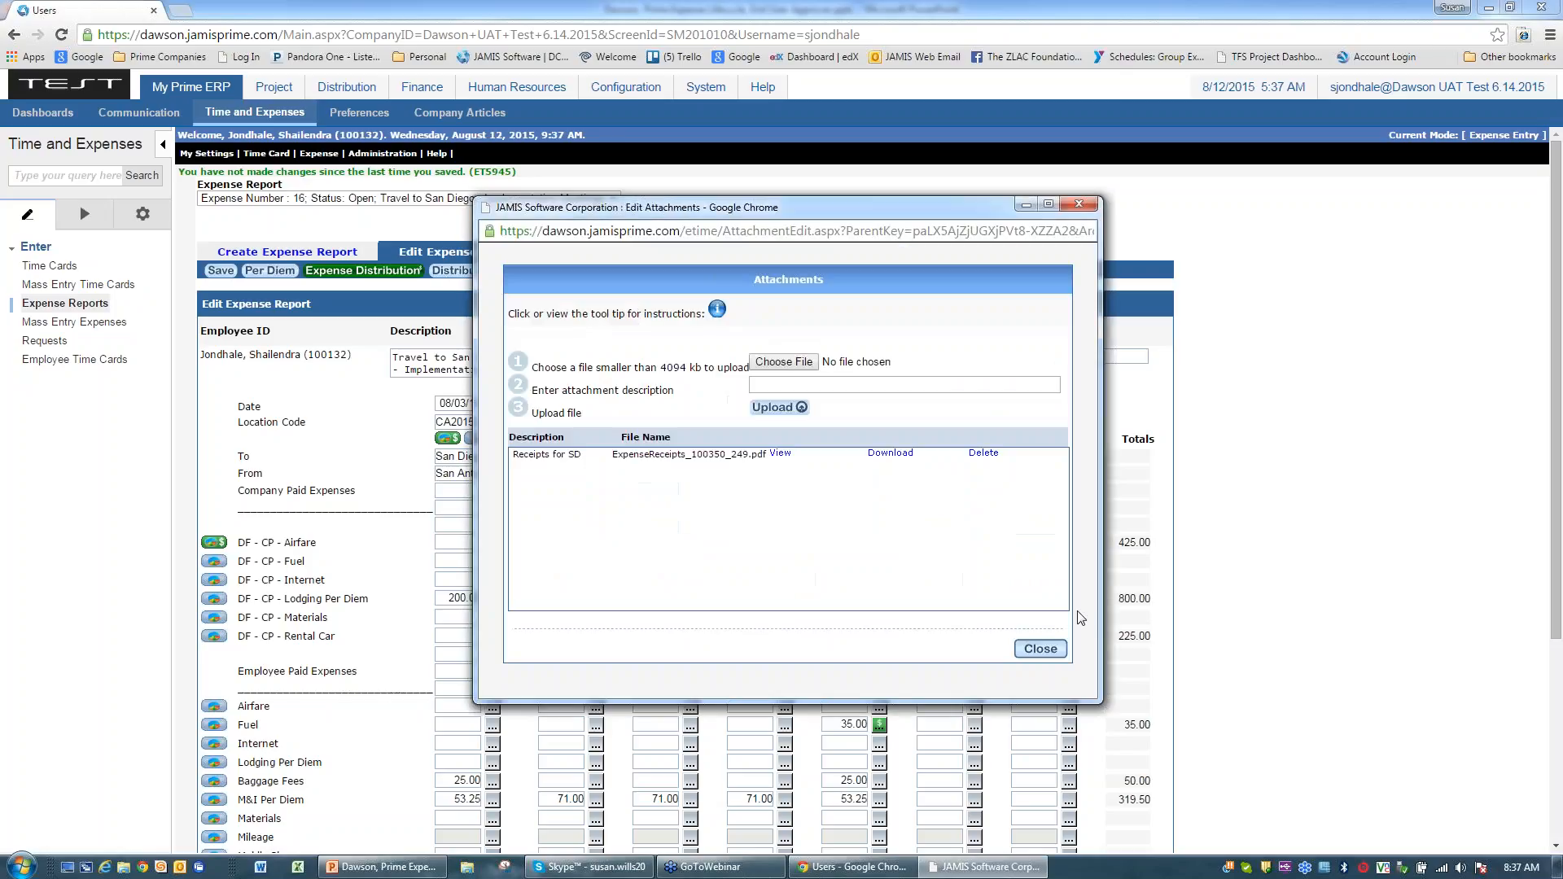
Step: Close the Edit Attachments window listing the Receipts for SD PDF
left_click(1041, 649)
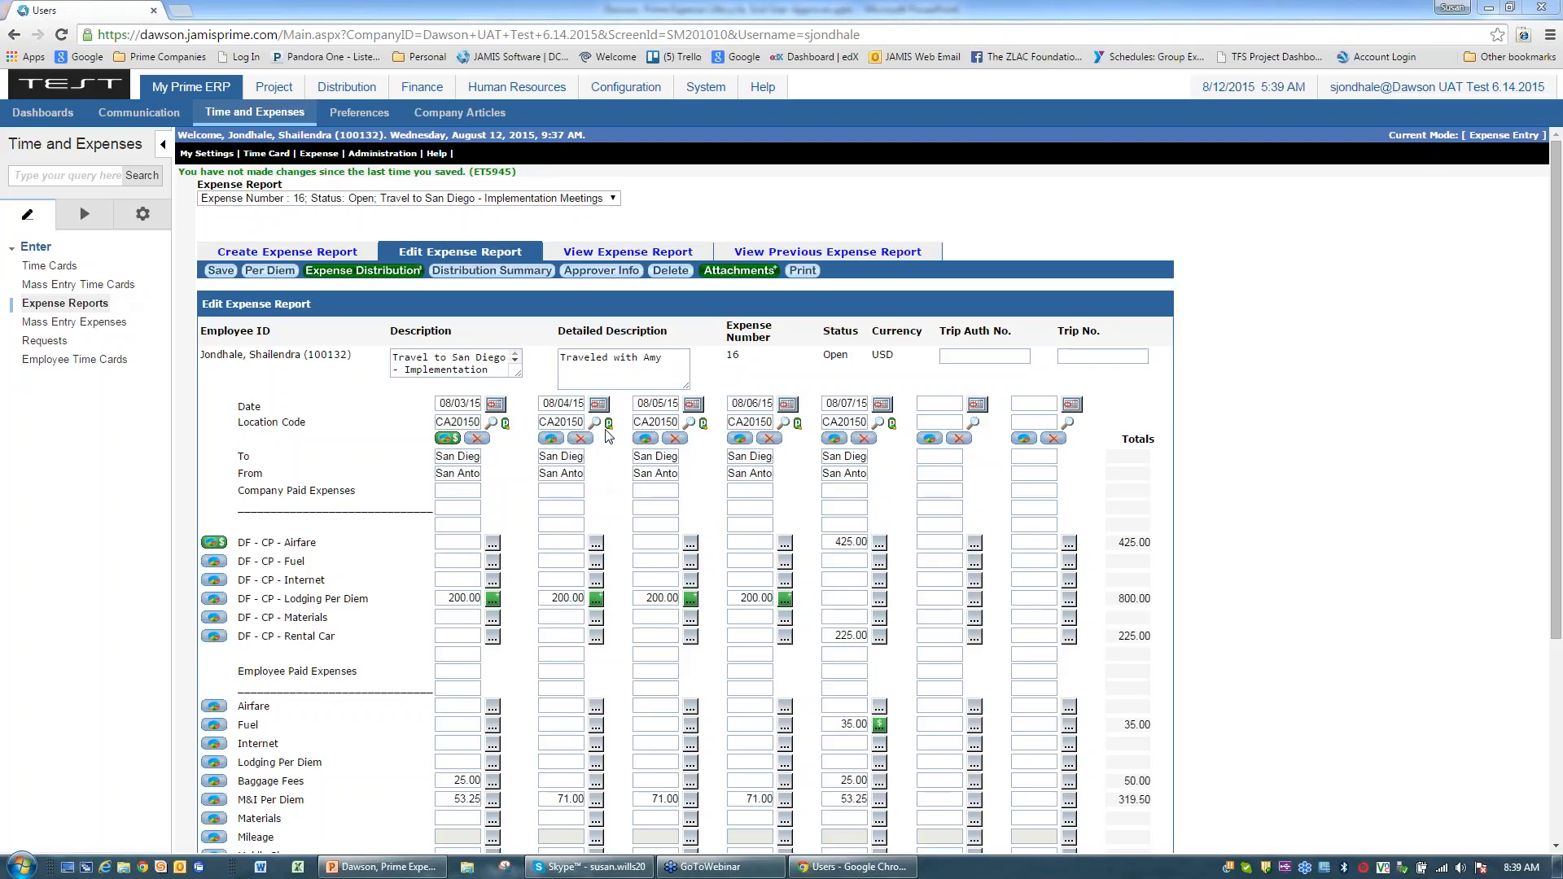
Step: Check the San Diego per diem rates, then change the 08/04 M&I Per Diem to 53
left_click(551, 438)
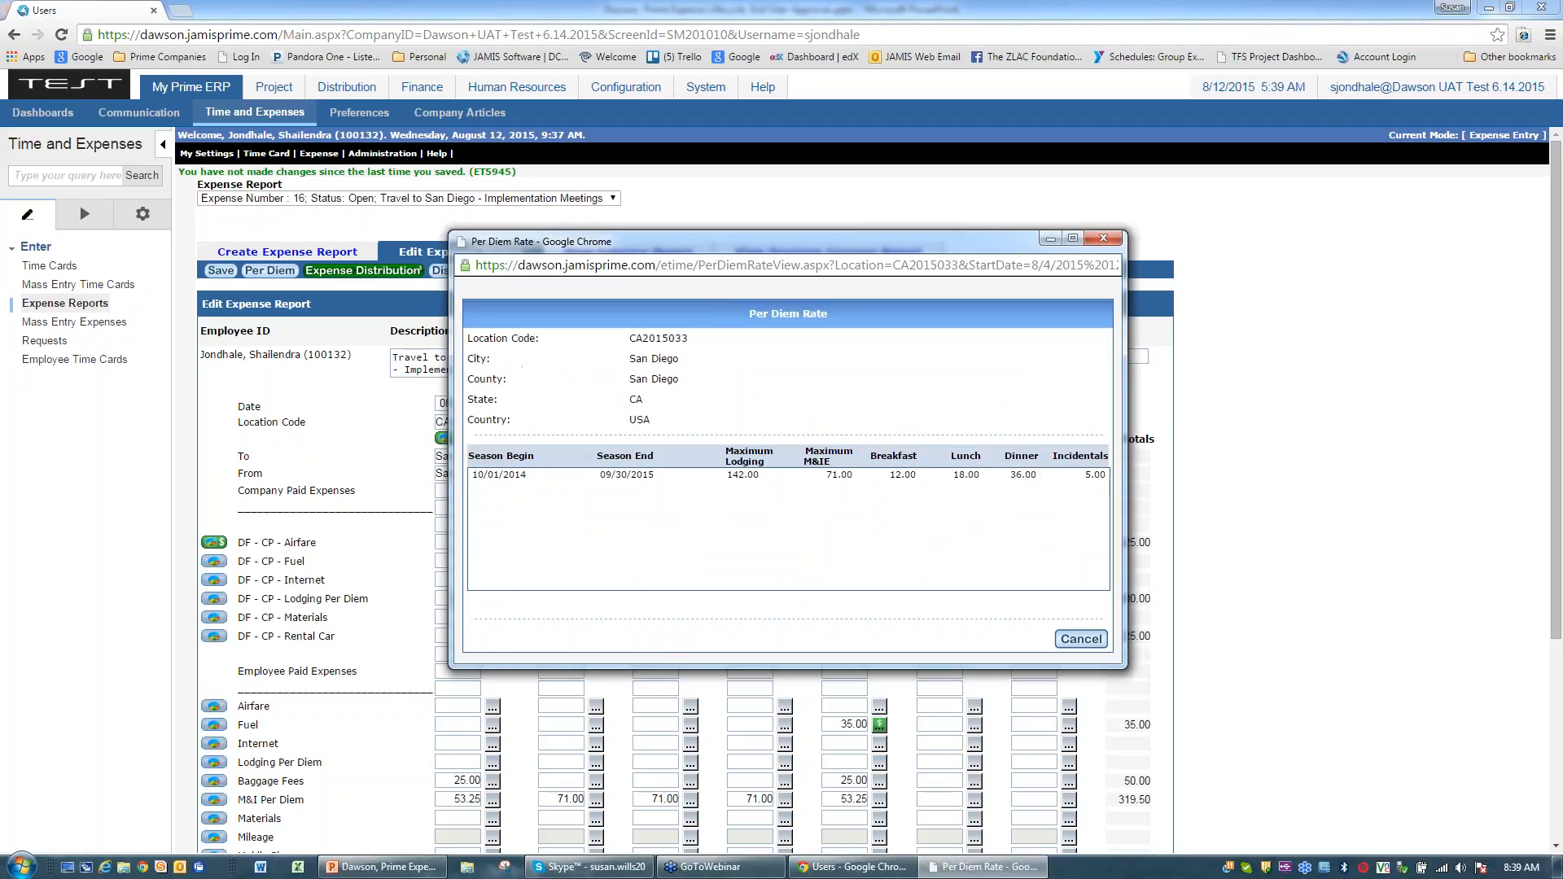
left_click(1082, 640)
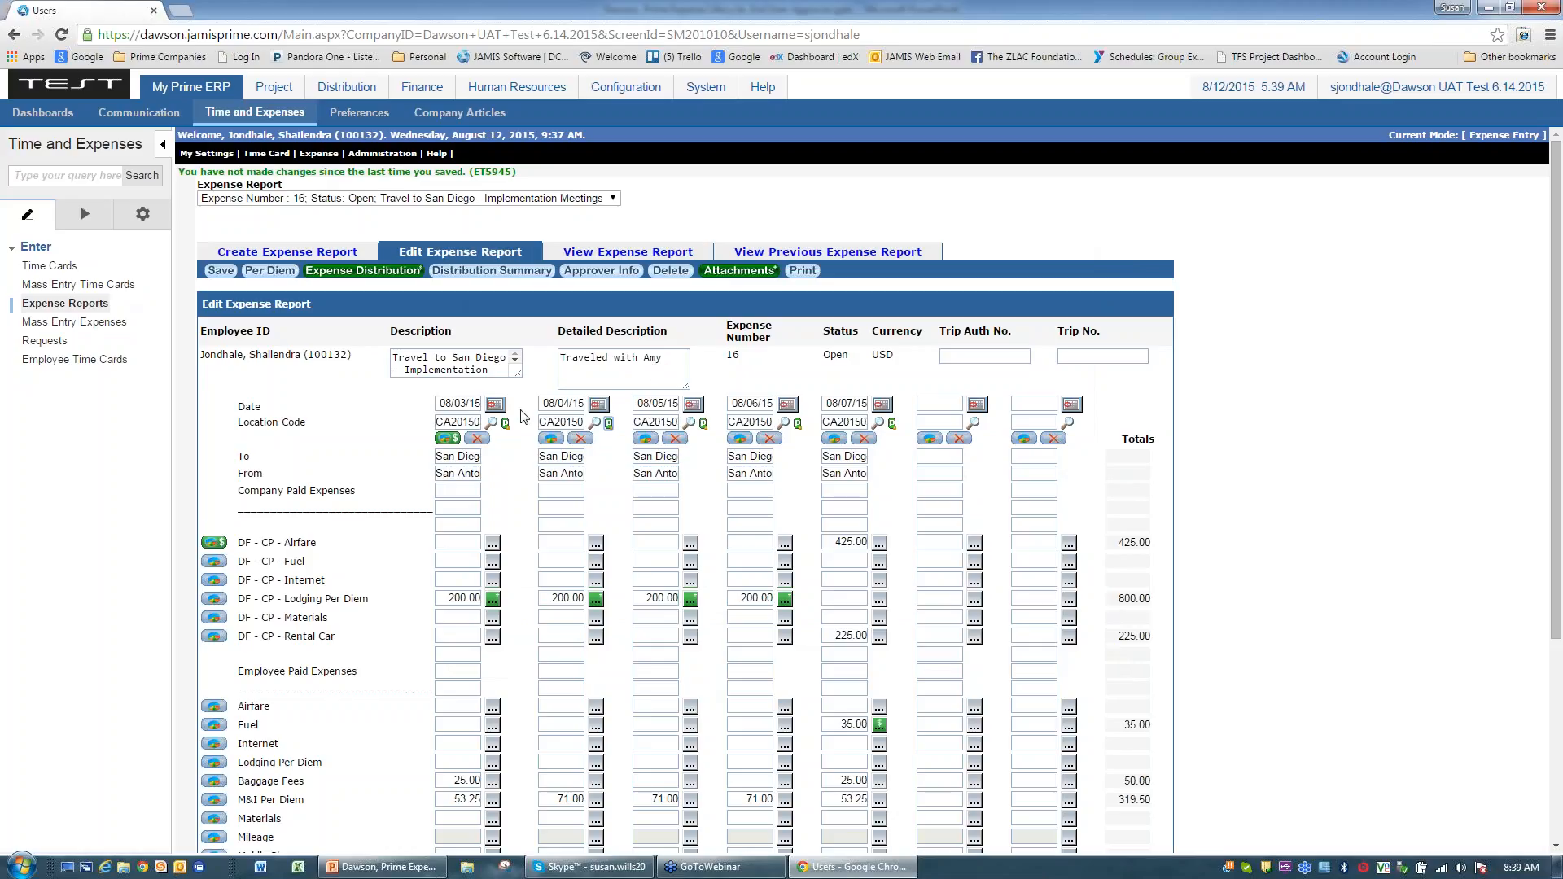
double_click(570, 800)
type("53")
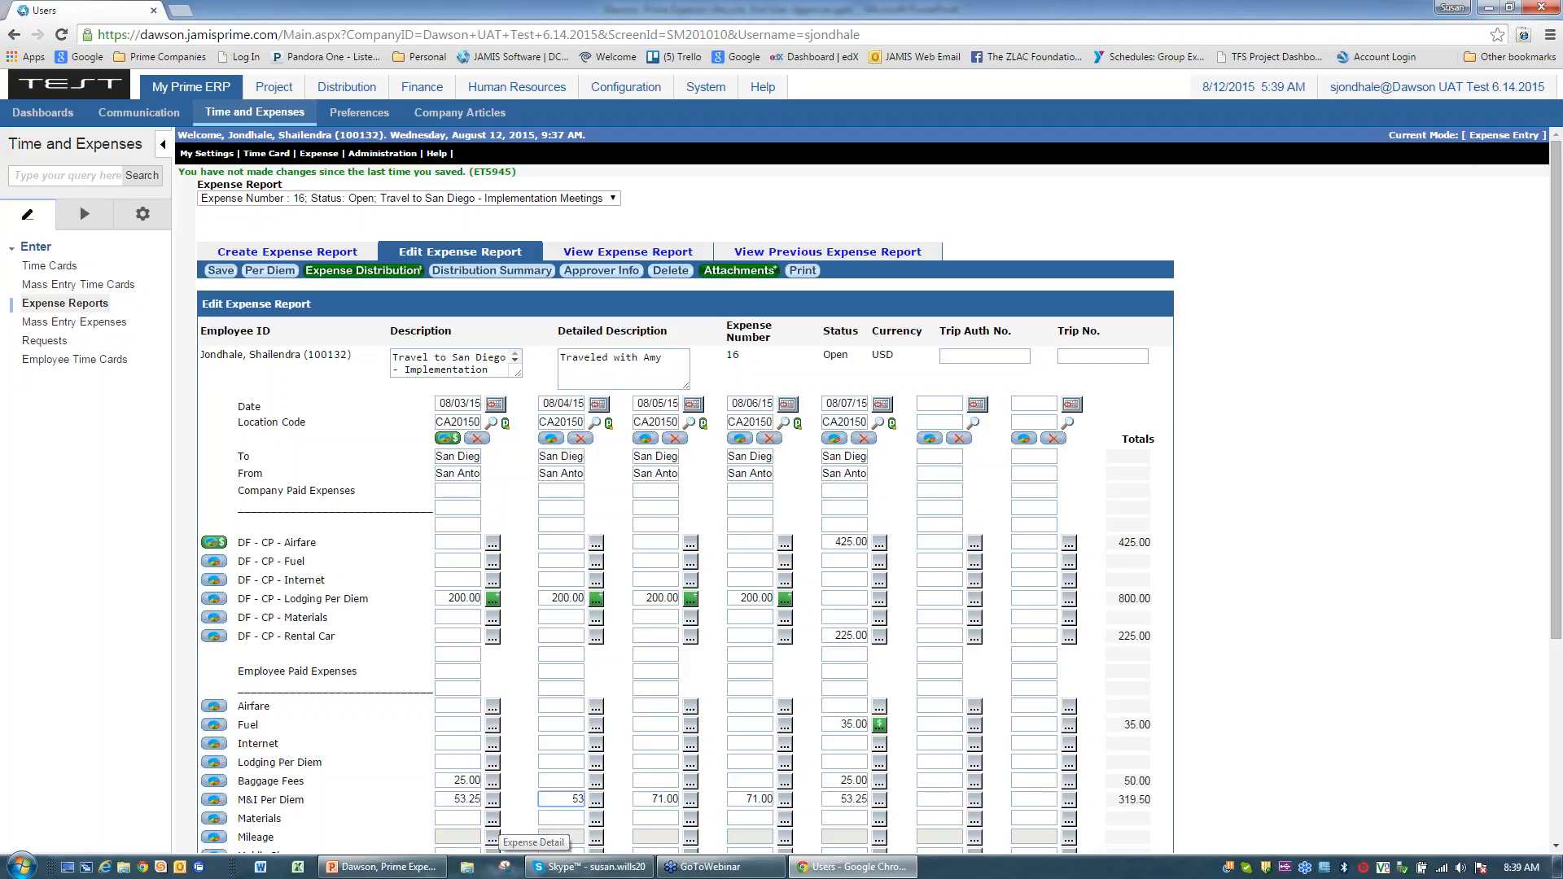
left_click(1354, 722)
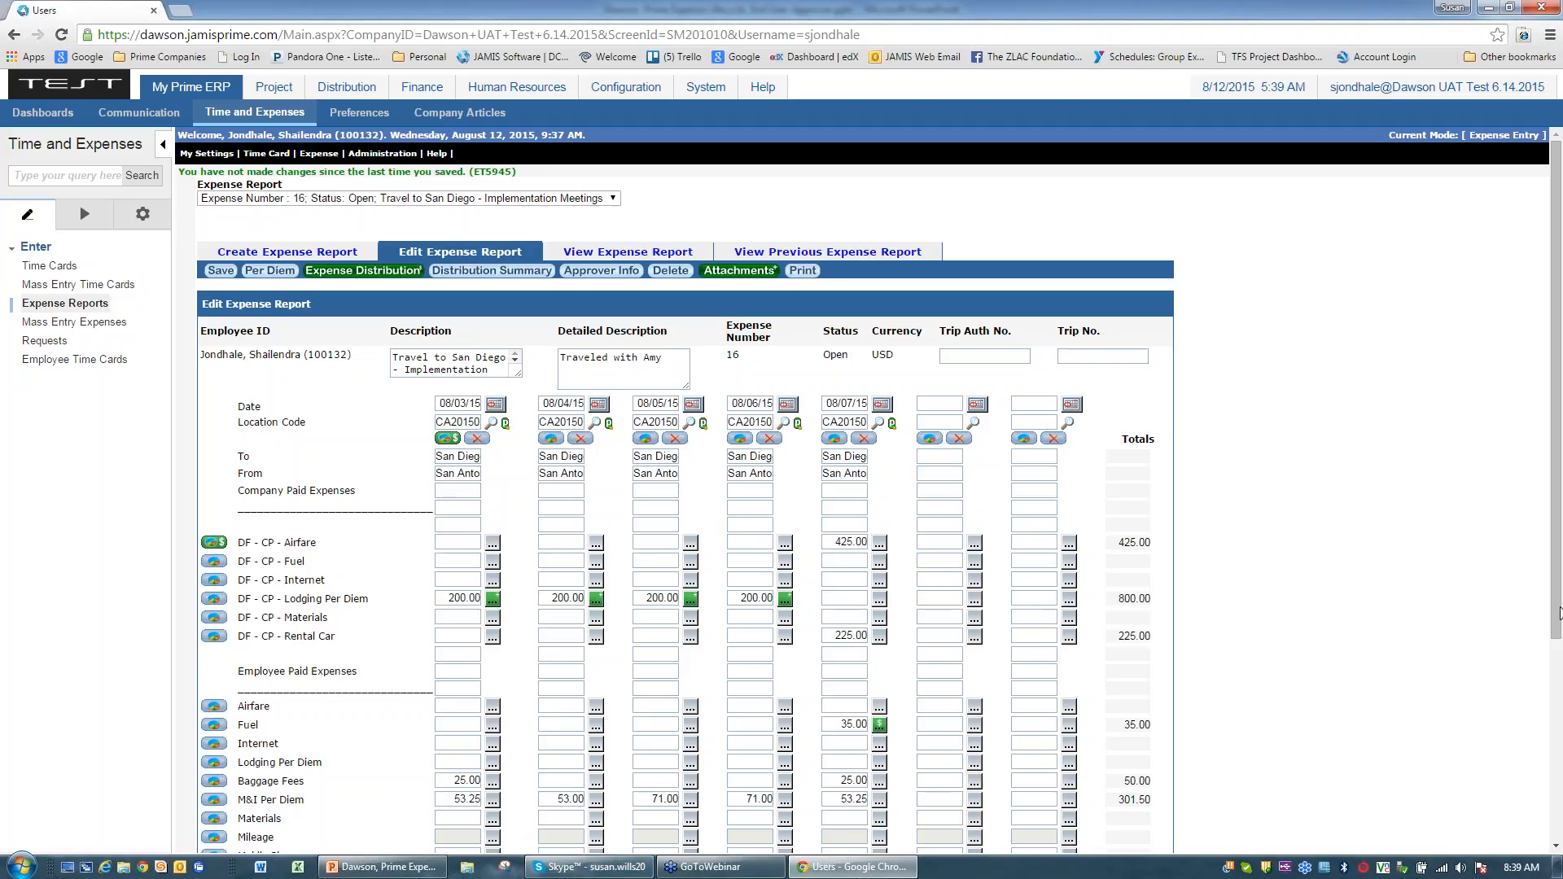
left_click_drag(1557, 603, 1558, 731)
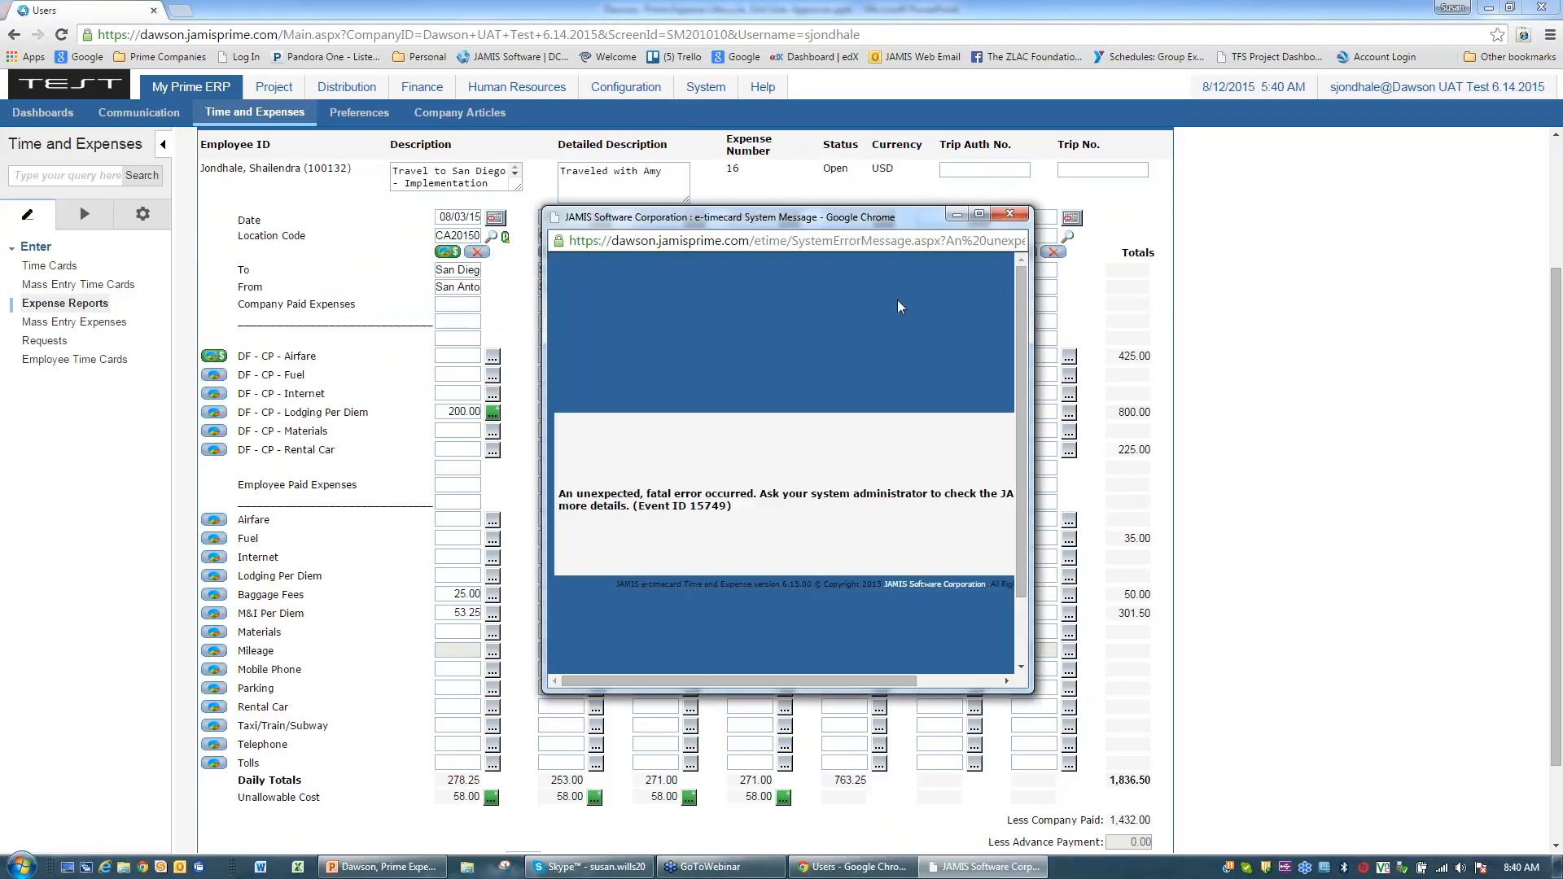
Step: Dismiss the fatal error message and attempt to save the expense report
left_click(1009, 213)
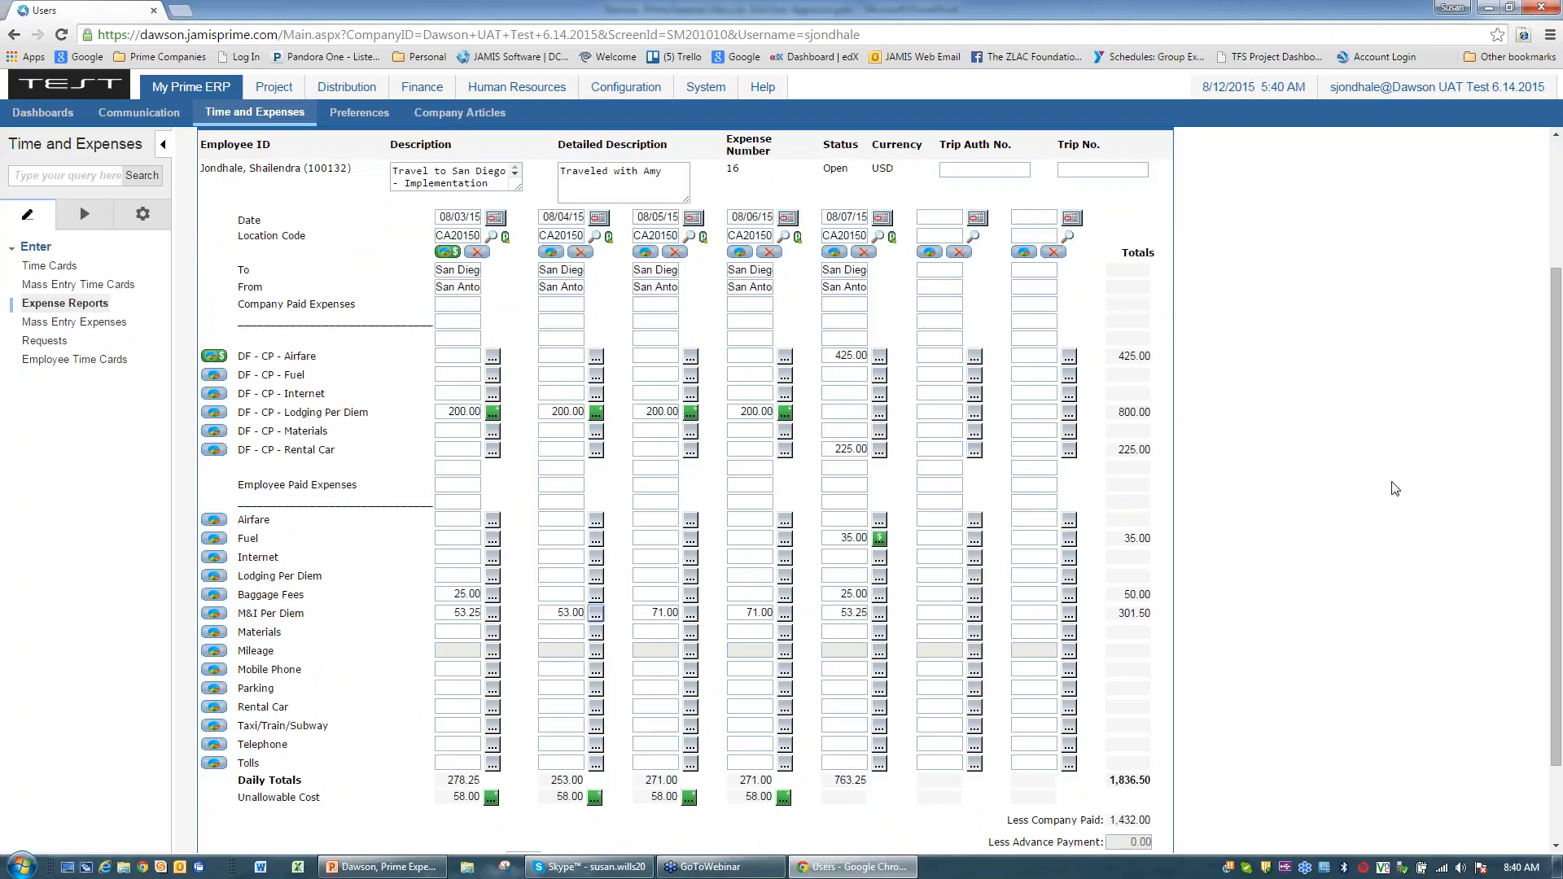
scroll(1395, 489, "up", 1)
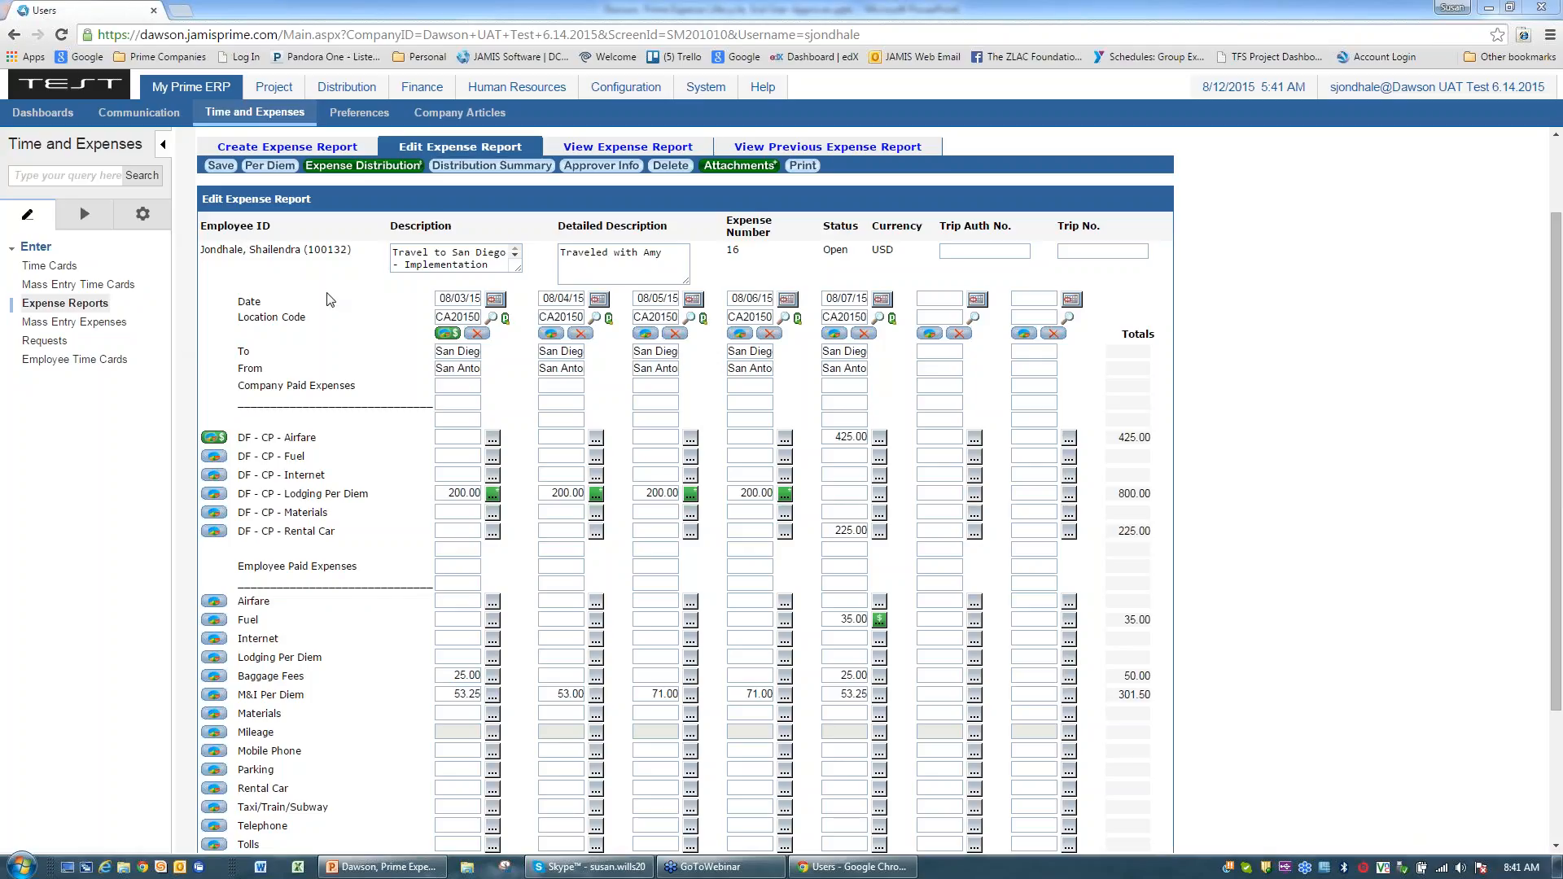
left_click(215, 168)
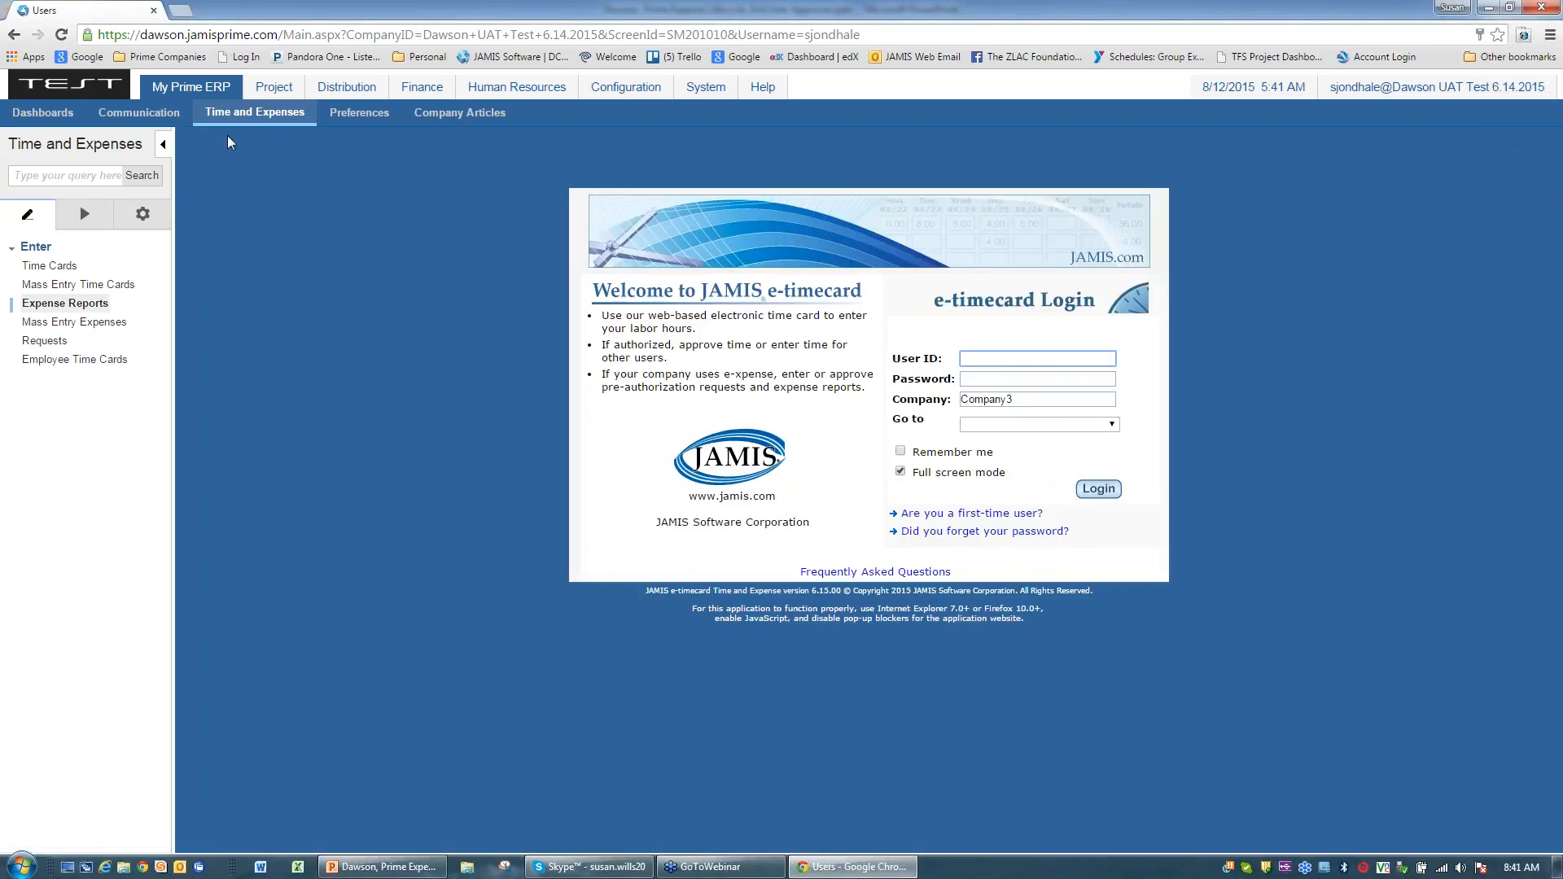
Step: Reopen expense report 16, Travel to San Diego, from the Expense Reports area
left_click(60, 306)
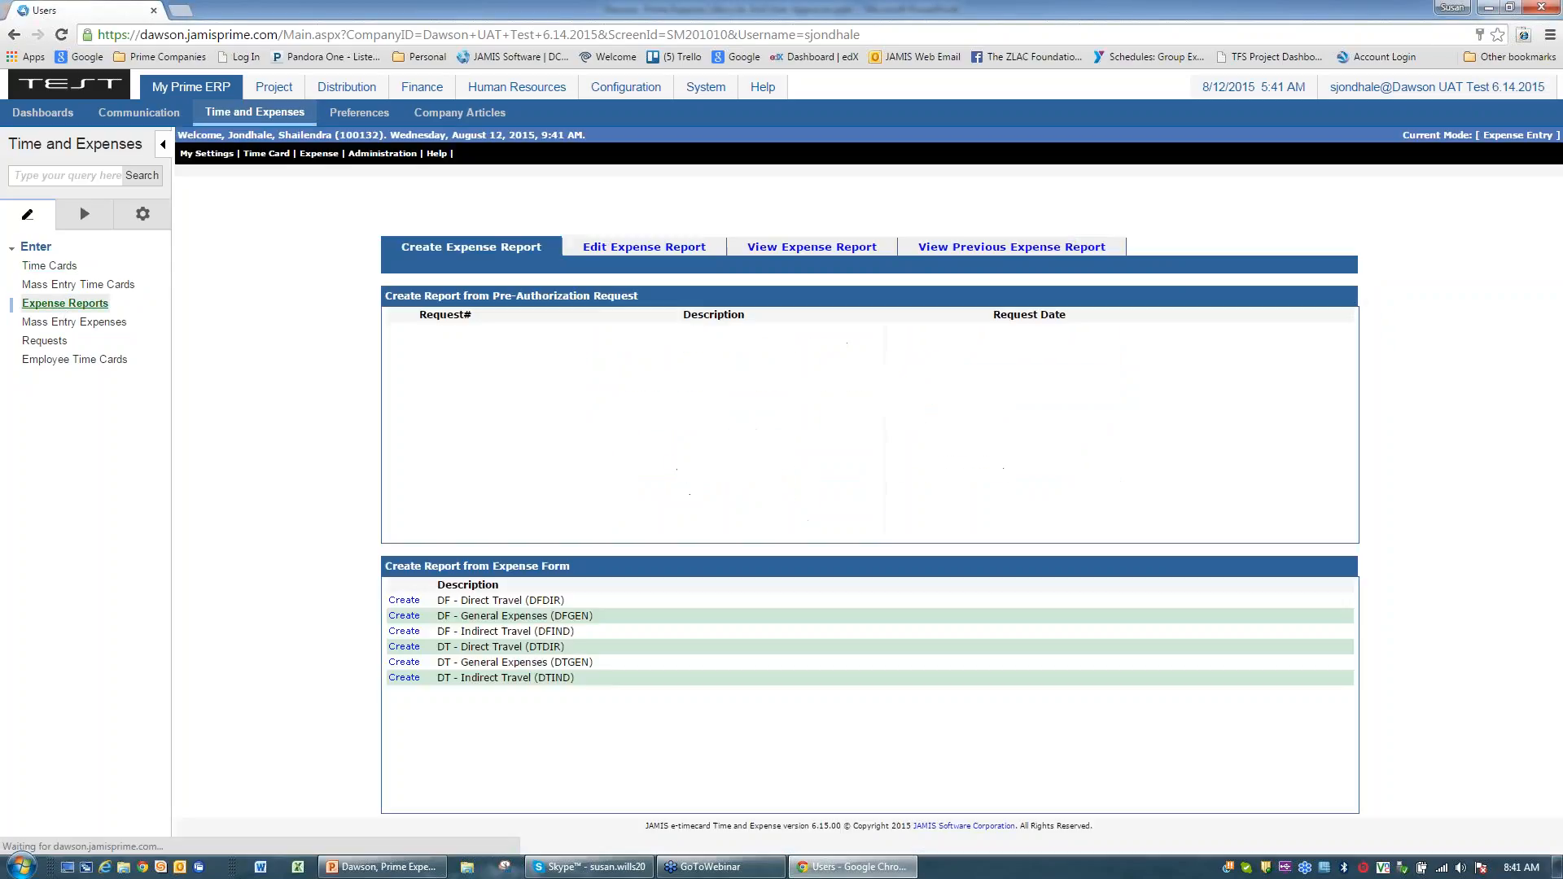
left_click(404, 600)
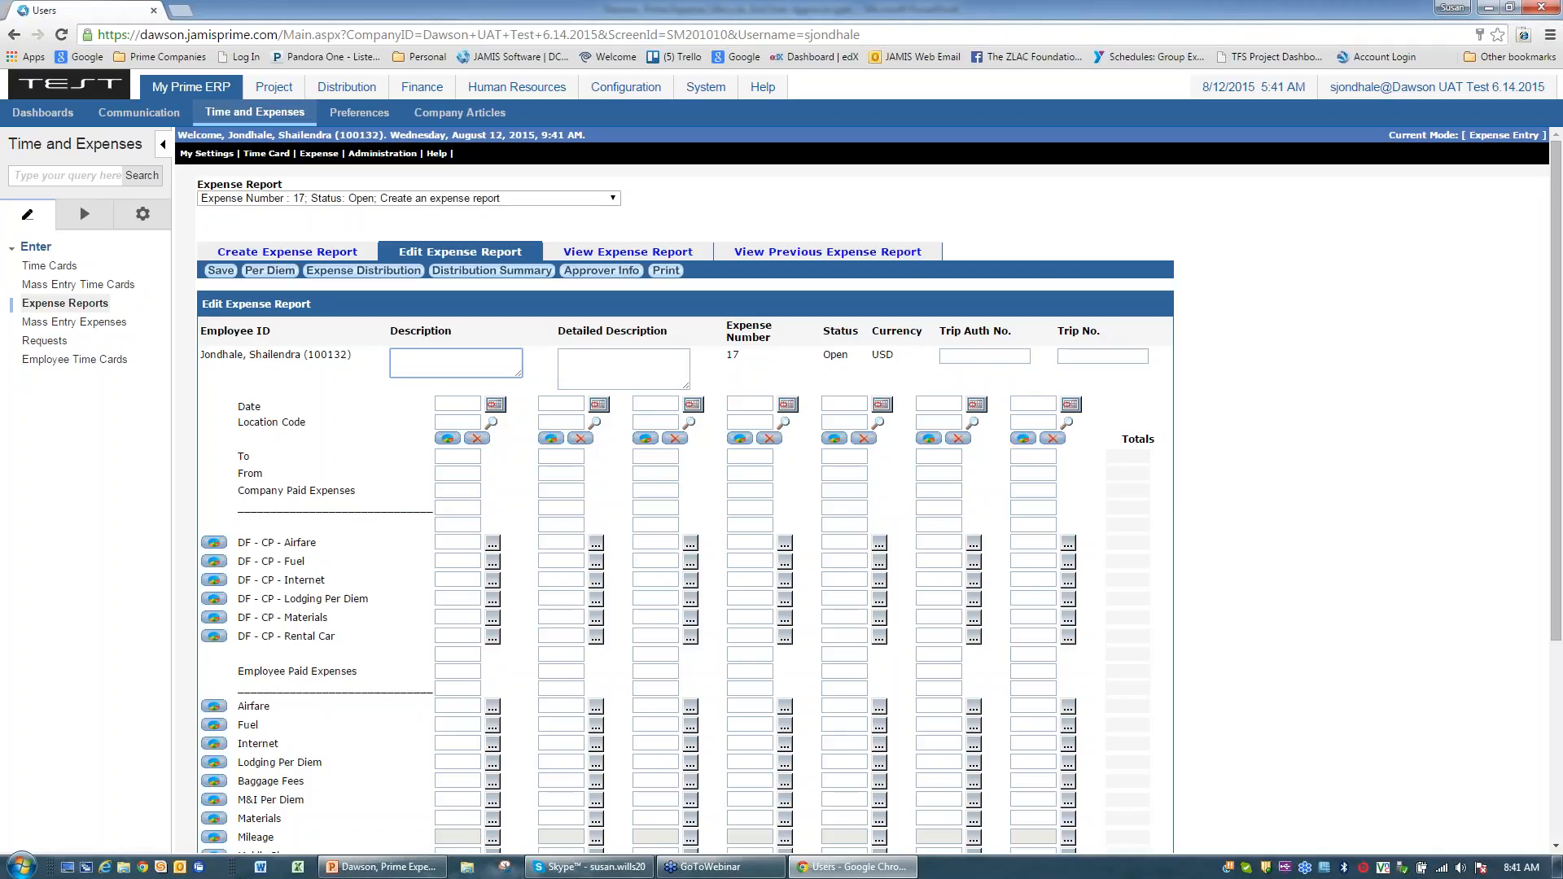
left_click(611, 199)
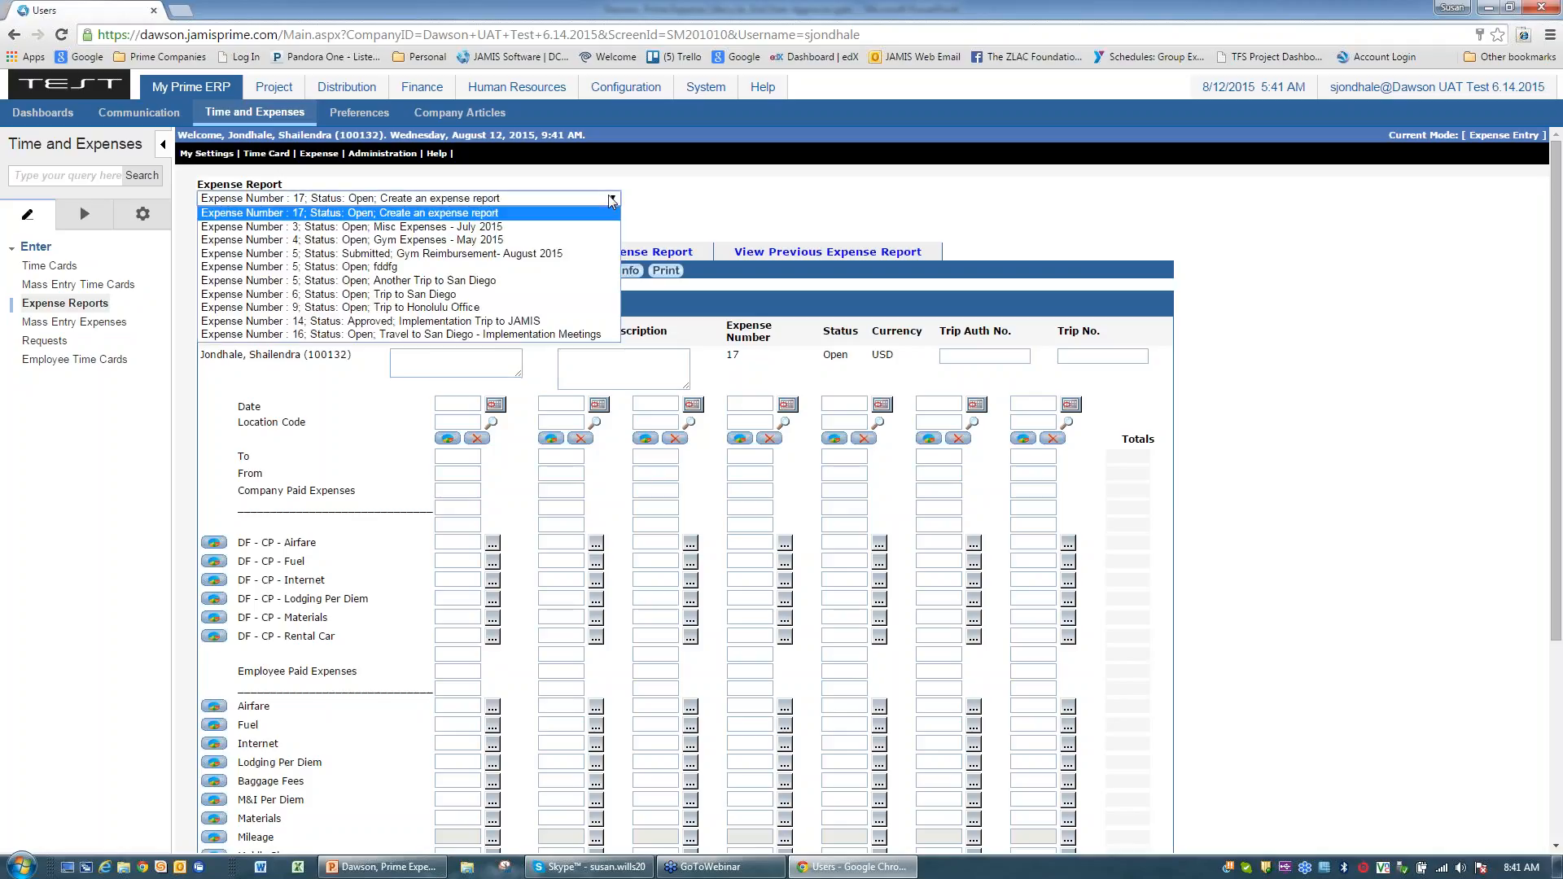
left_click(353, 335)
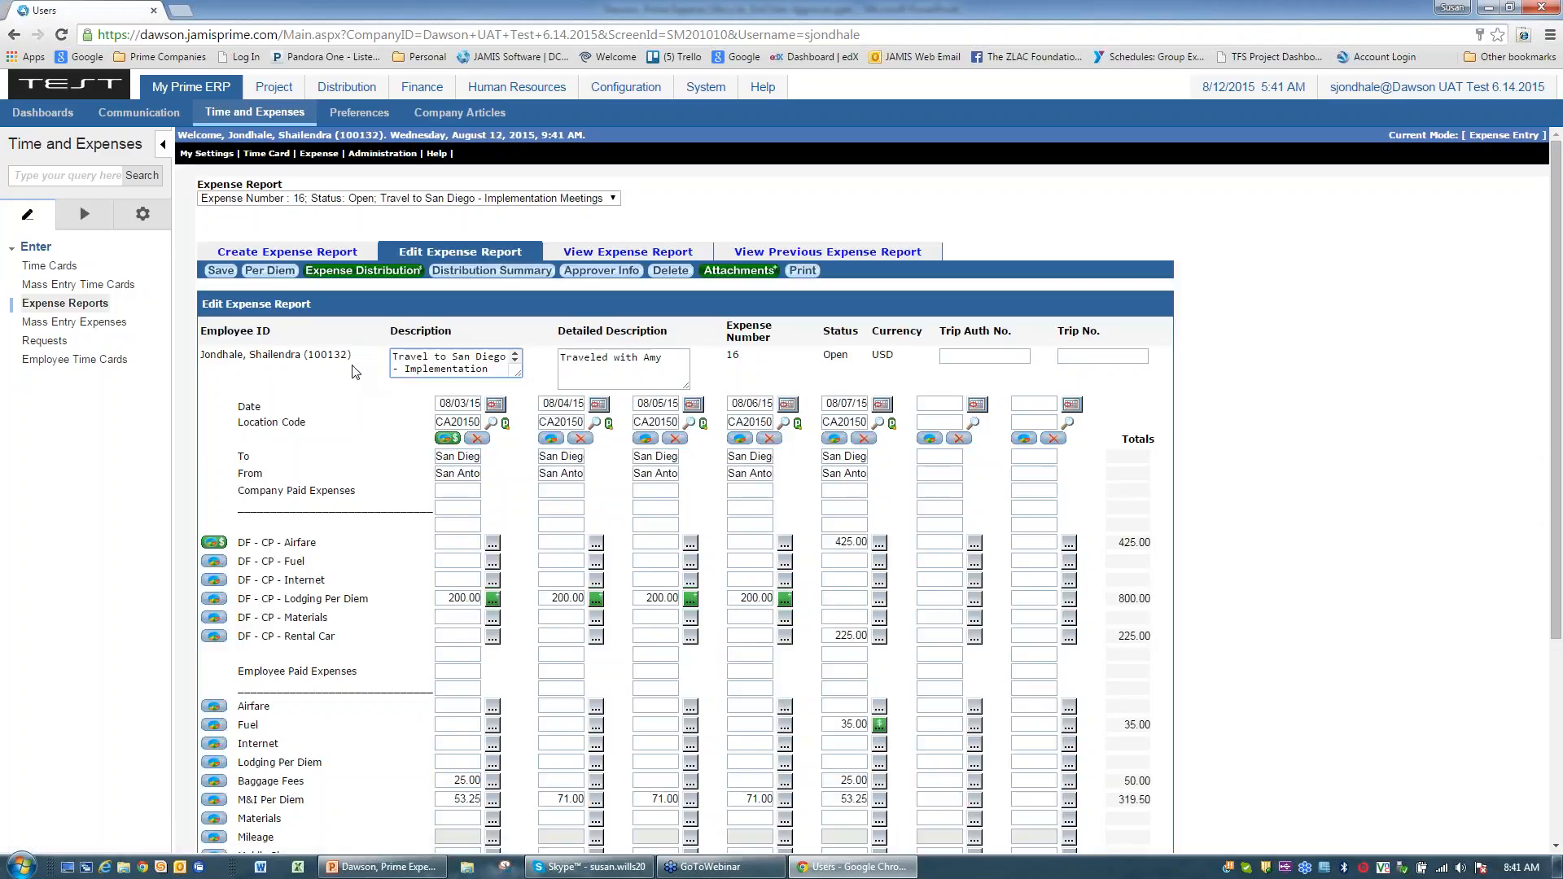
left_click(392, 358)
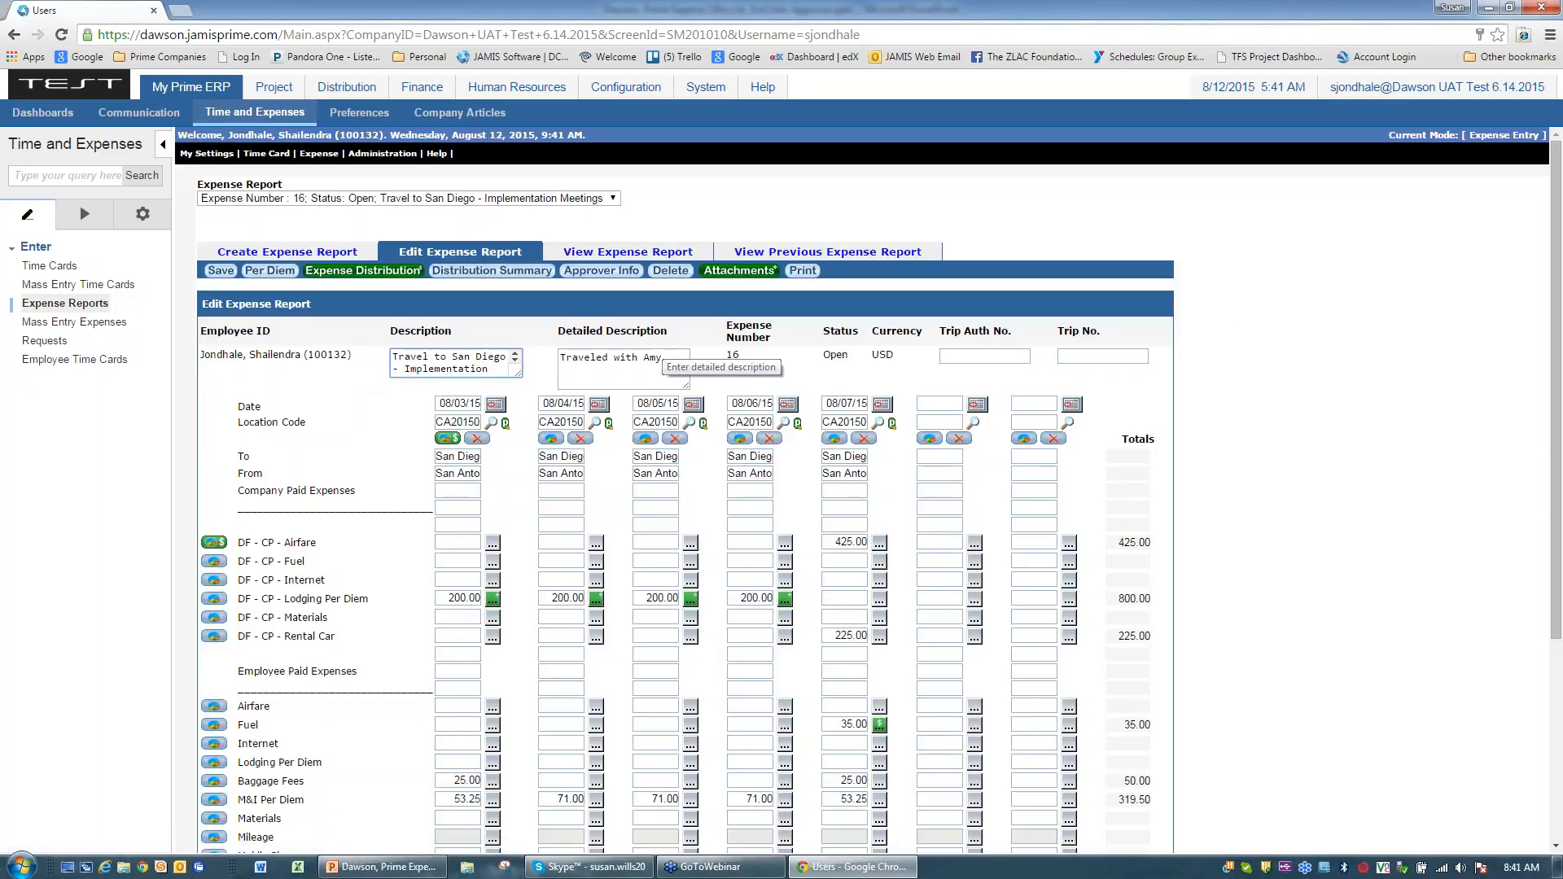
Step: Change the 08/04 M&I Per Diem from 71.00 to 53.00
scroll(390, 447, "down", 1)
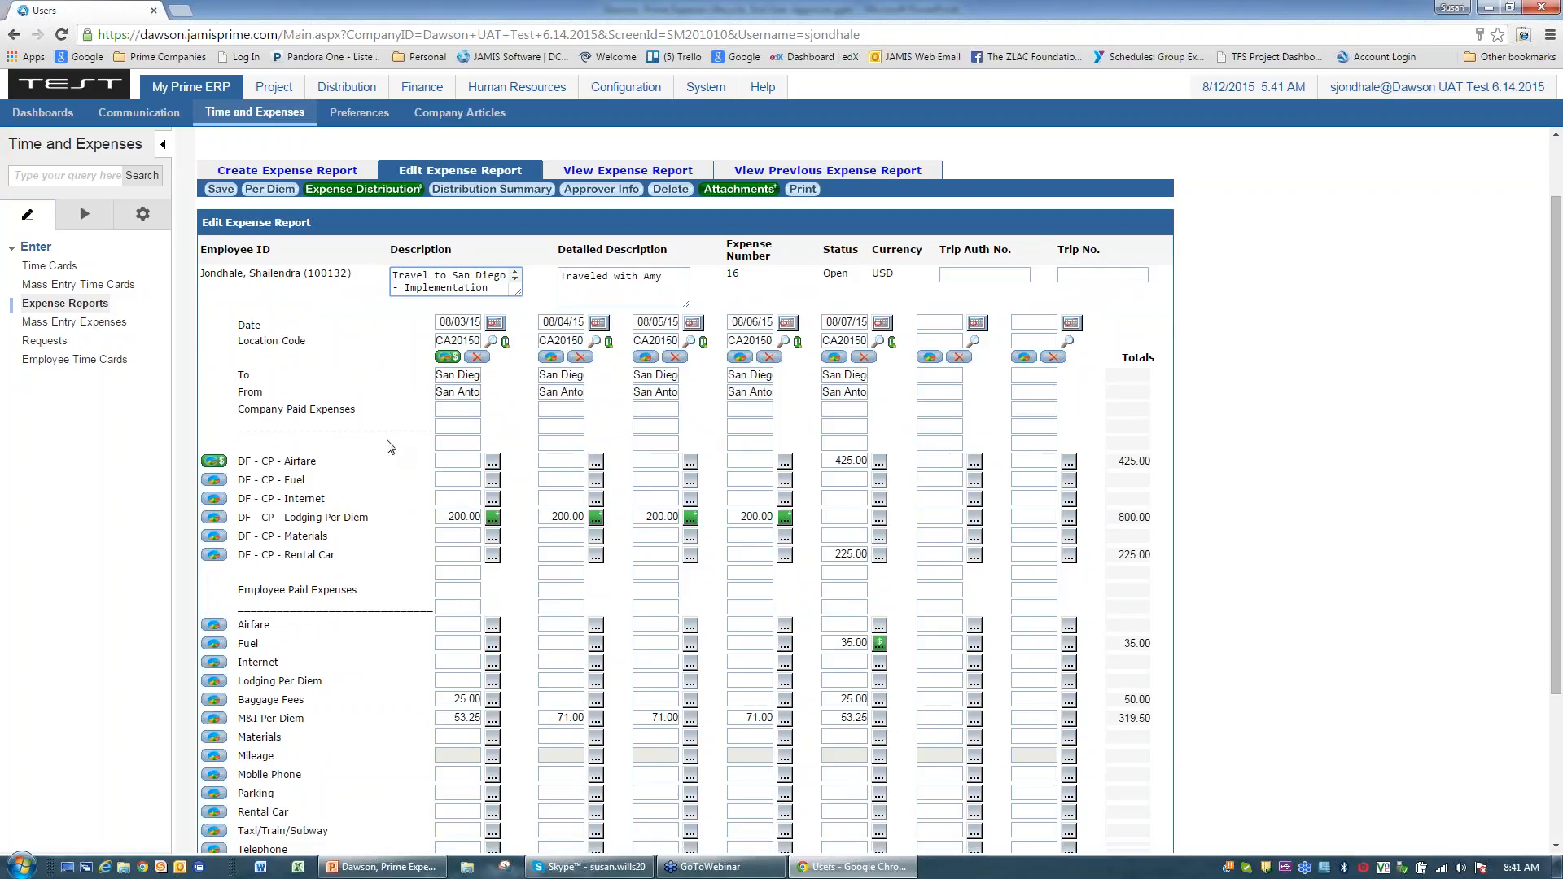
scroll(390, 447, "down", 1)
left_click_drag(555, 636, 580, 634)
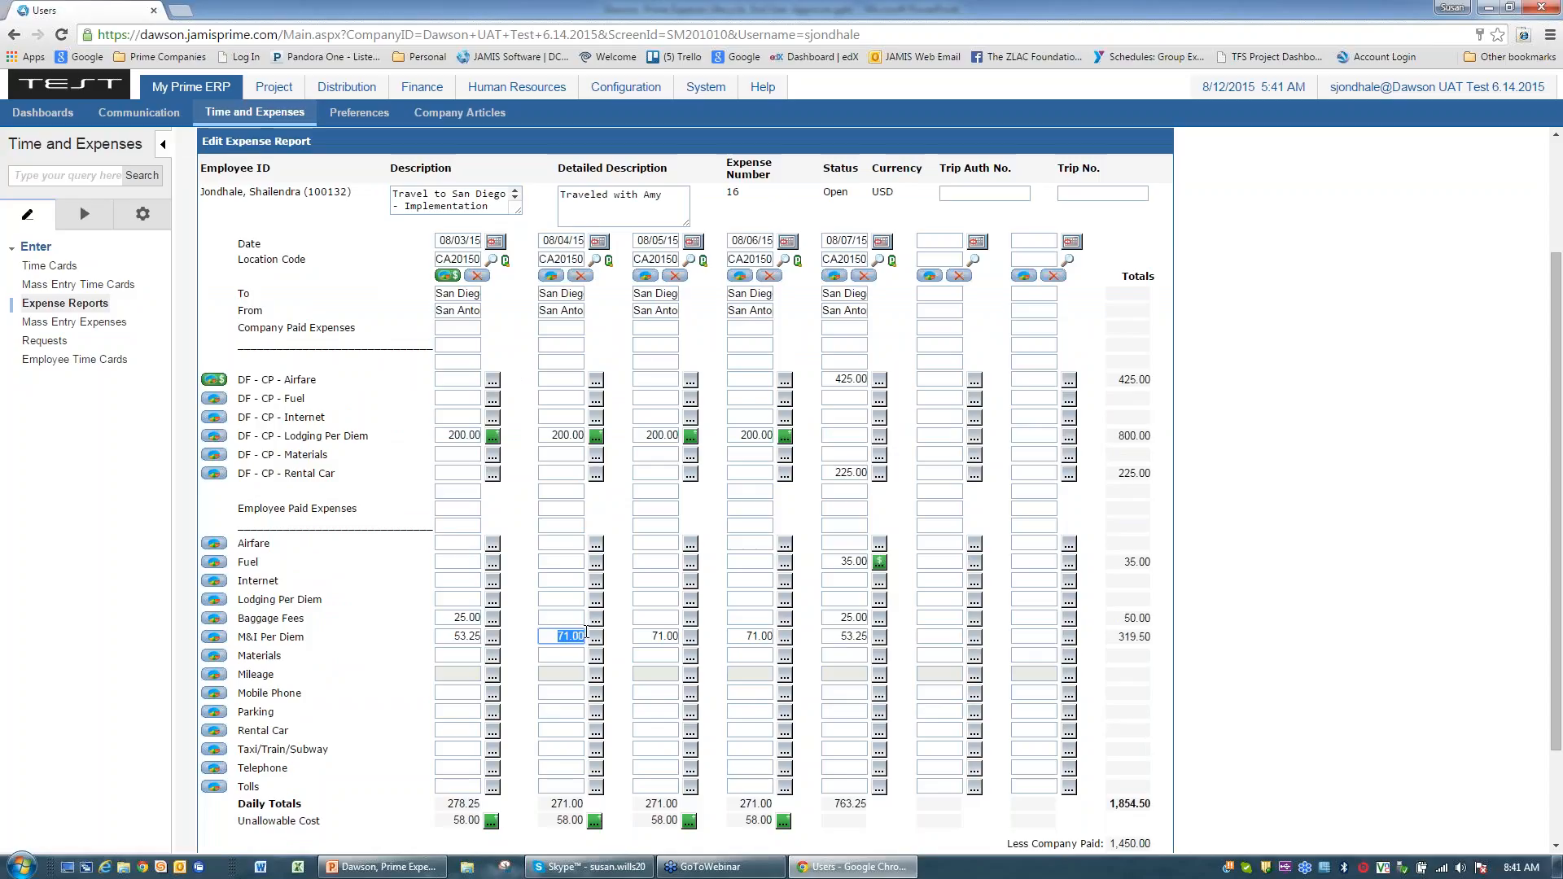
type("53")
left_click(1315, 599)
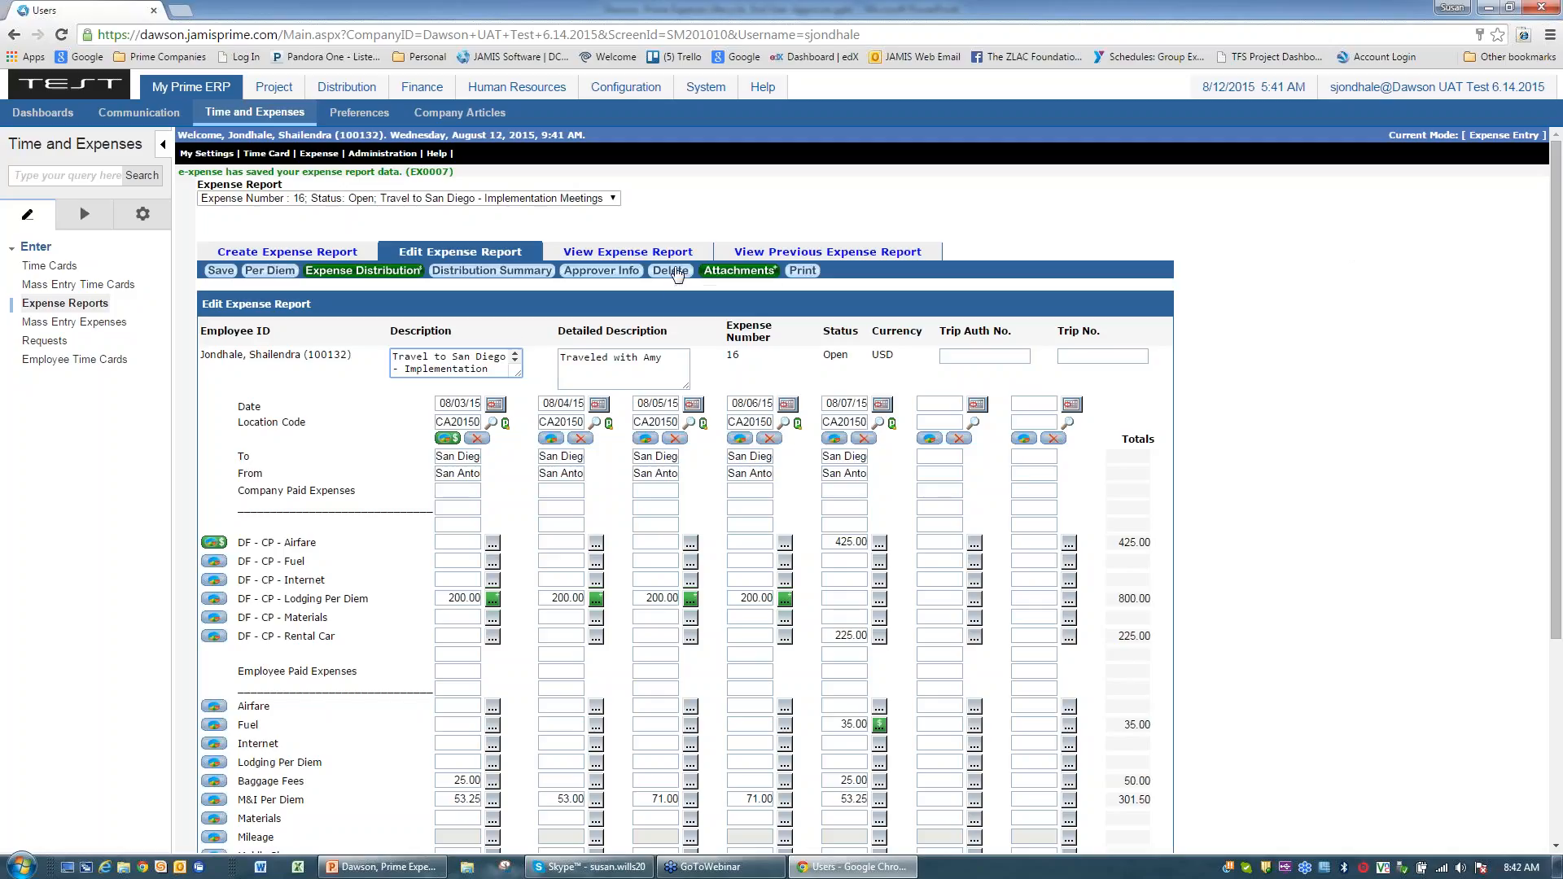
Step: Submit expense report 16 for approval and bring the PowerPoint training deck forward
scroll(1341, 275, "down", 4)
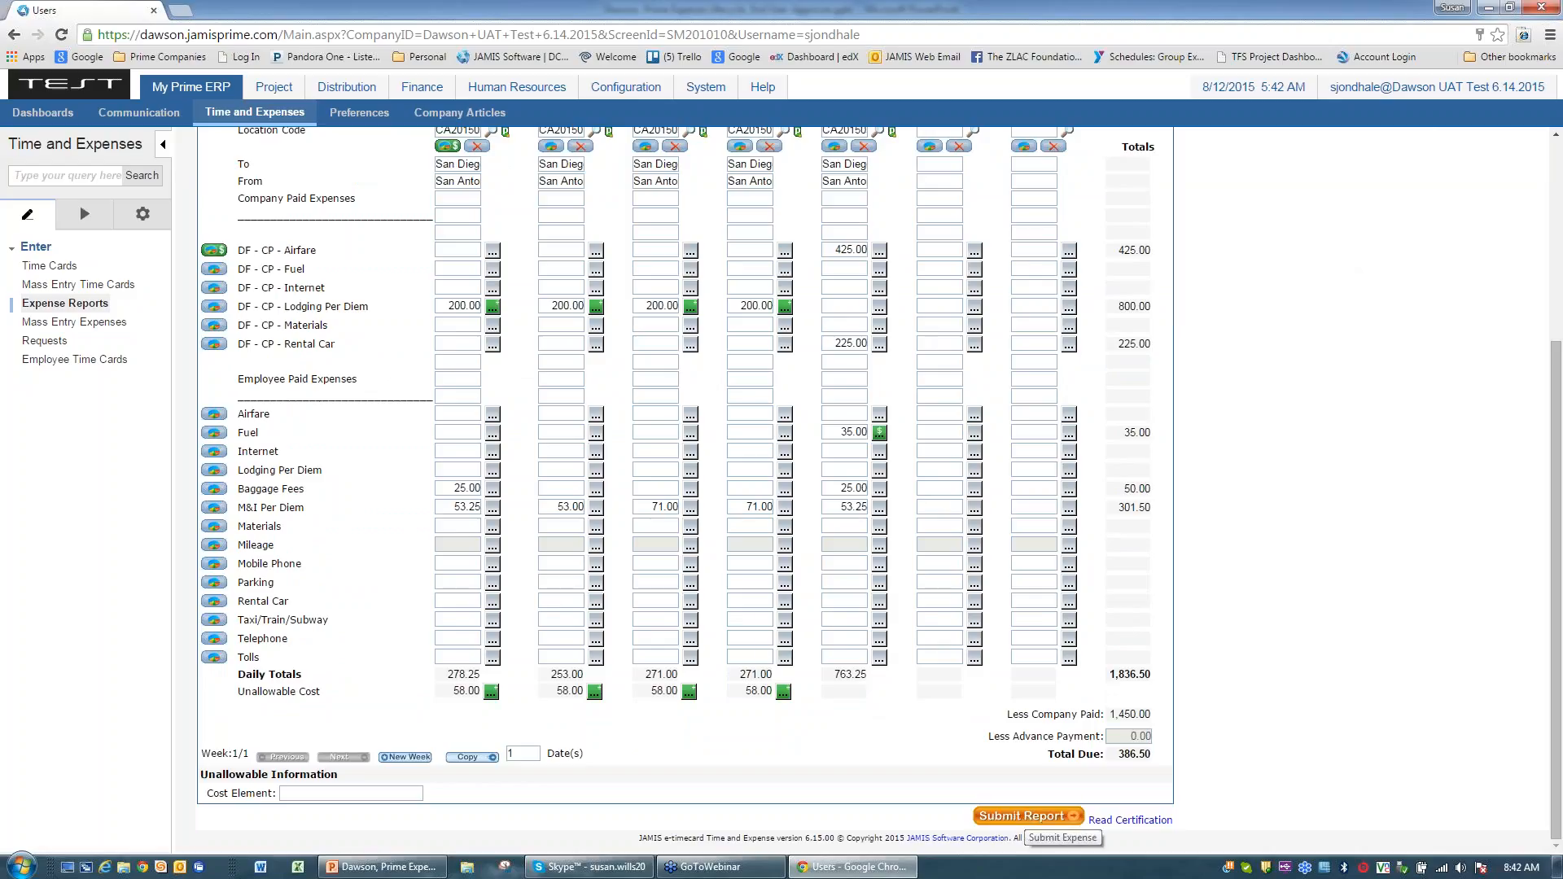
left_click(1027, 818)
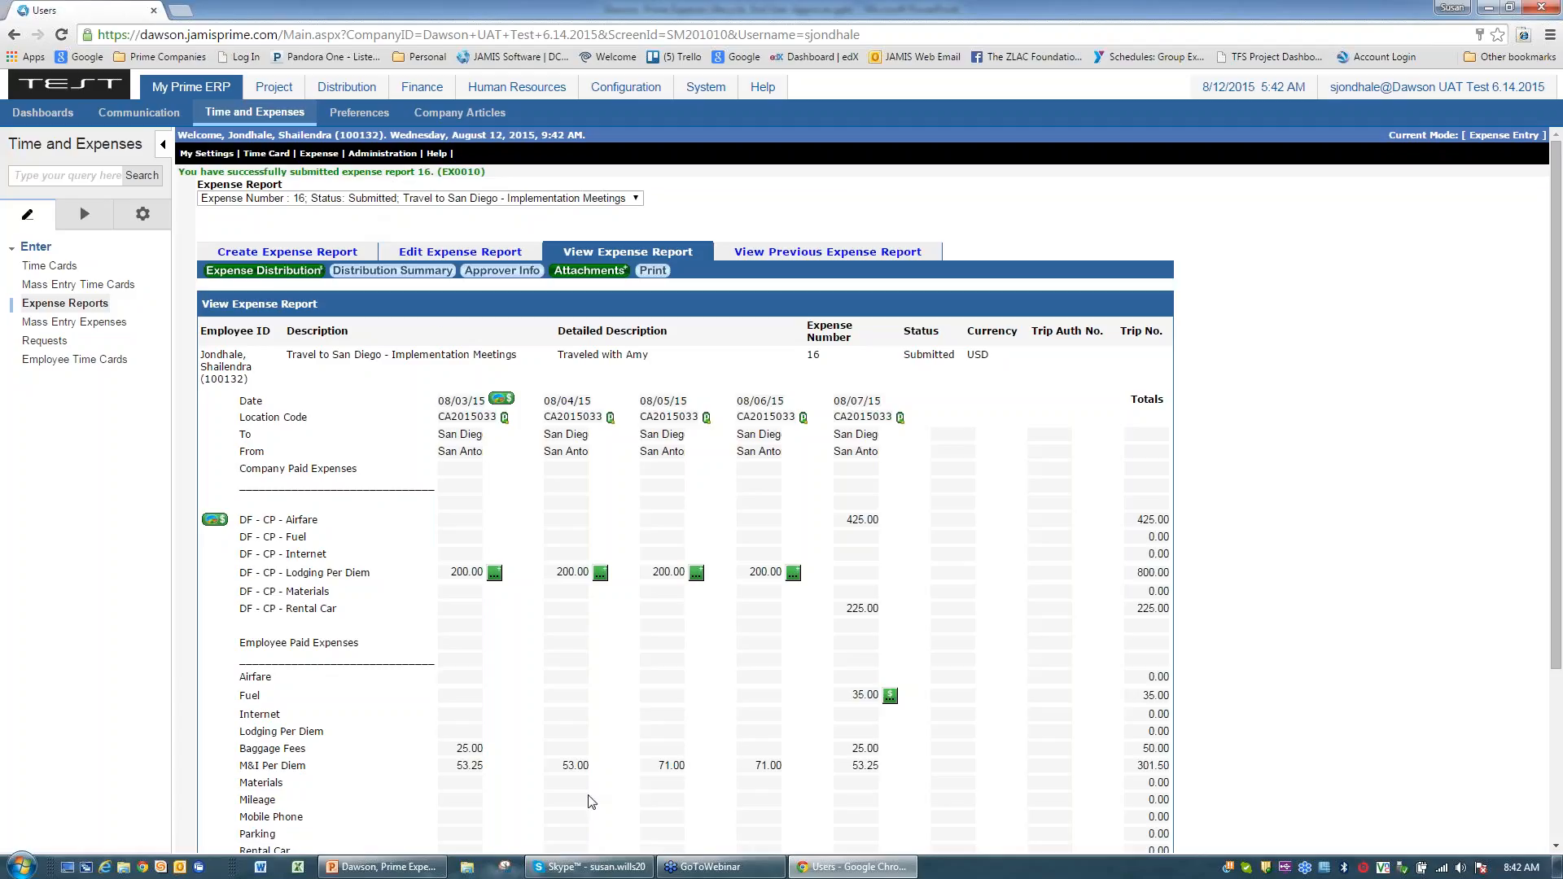
left_click(377, 871)
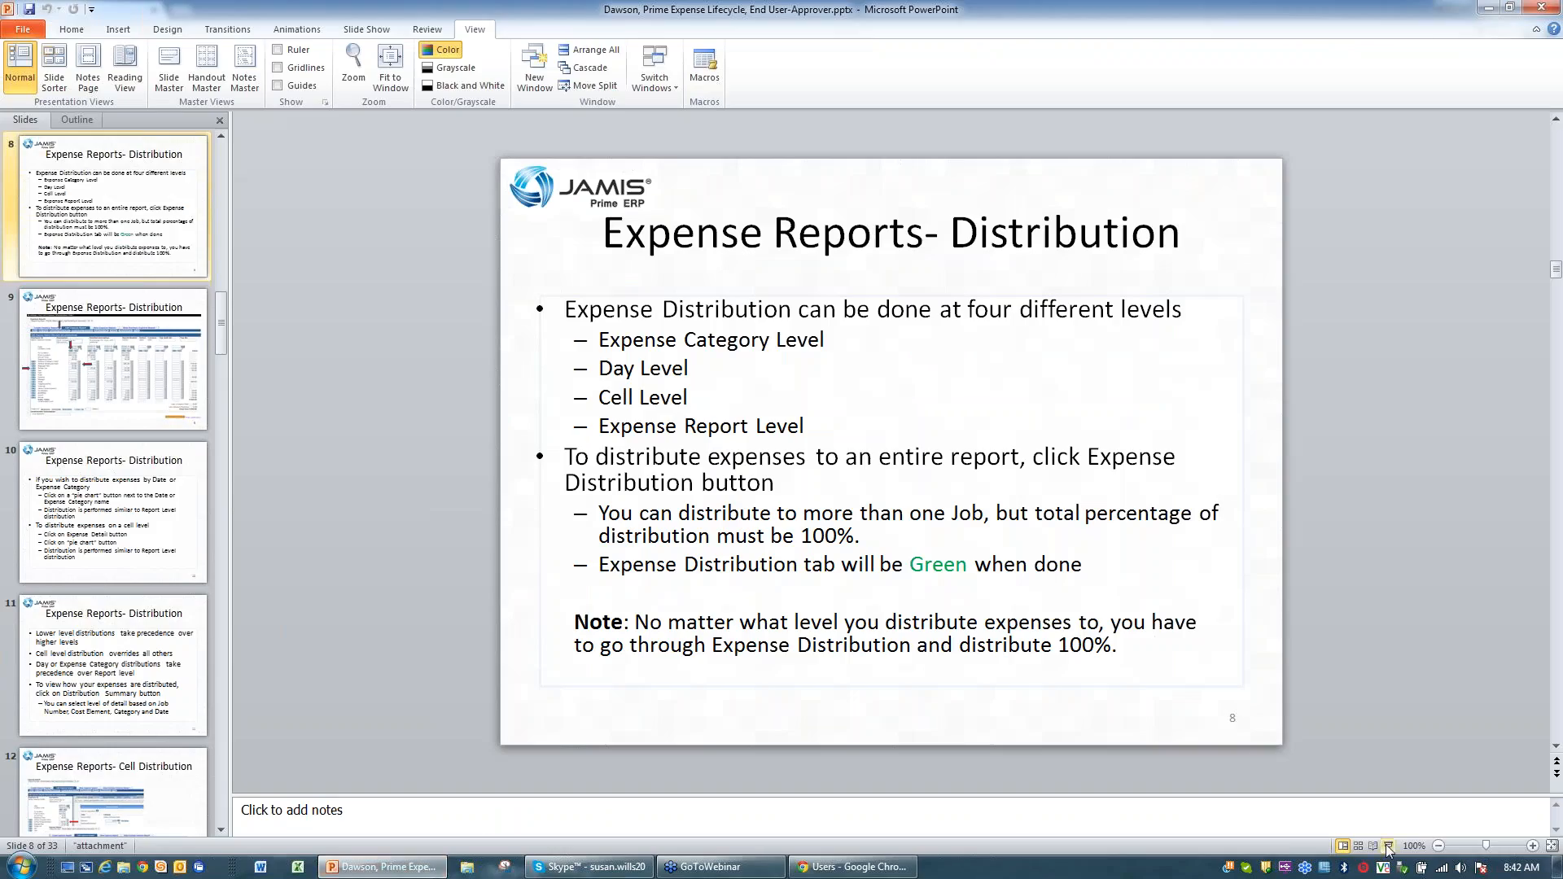
Step: Start the slide show and advance past the distribution slides to slide 13, Expense Distribution Summary
left_click(1387, 847)
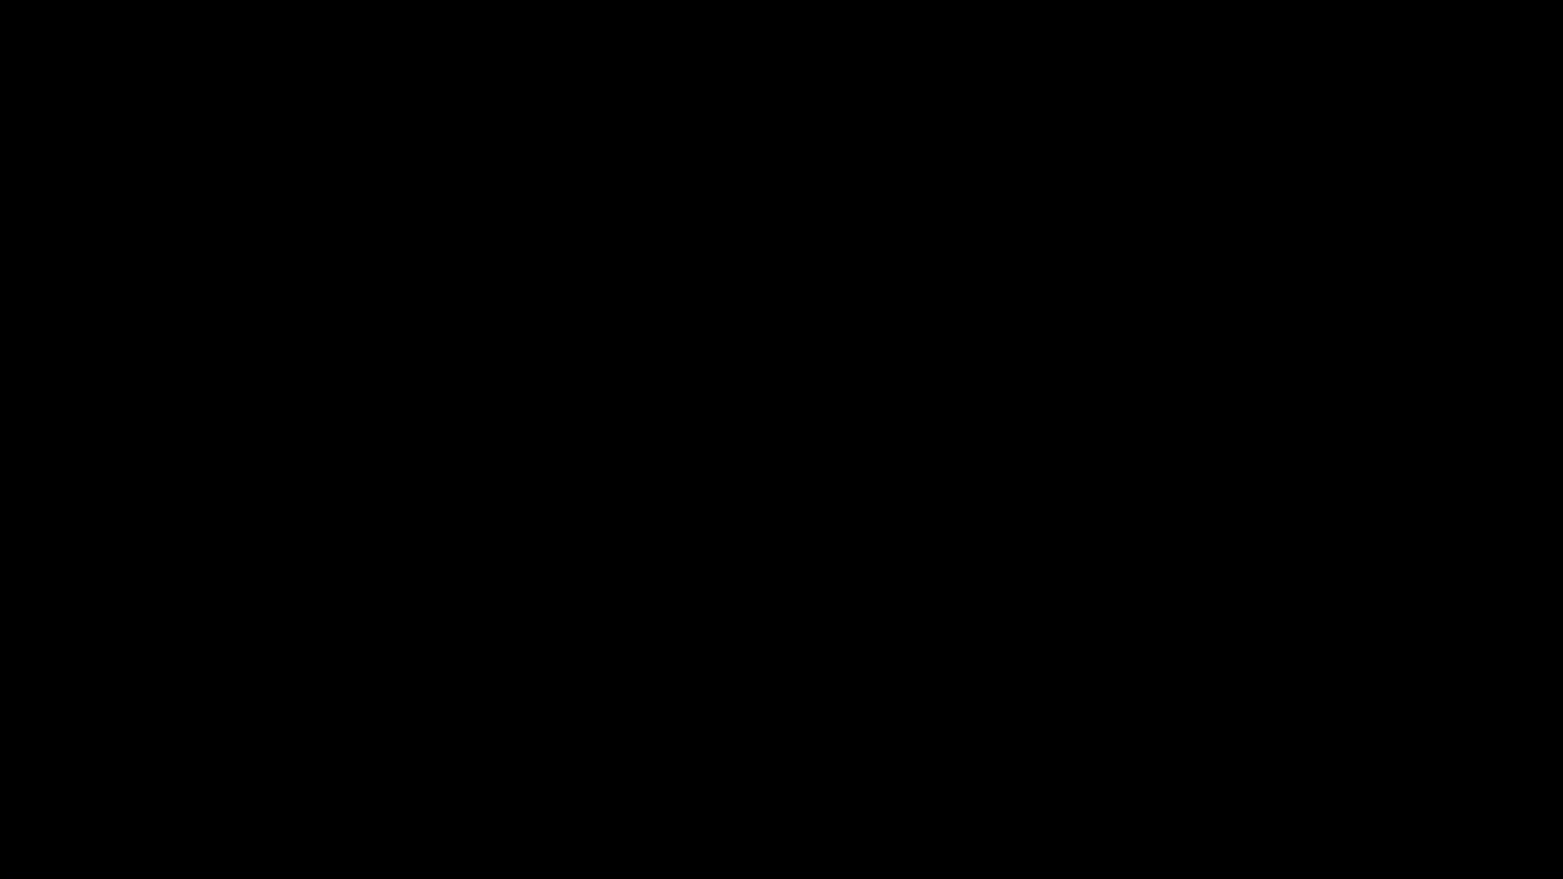
key("Right")
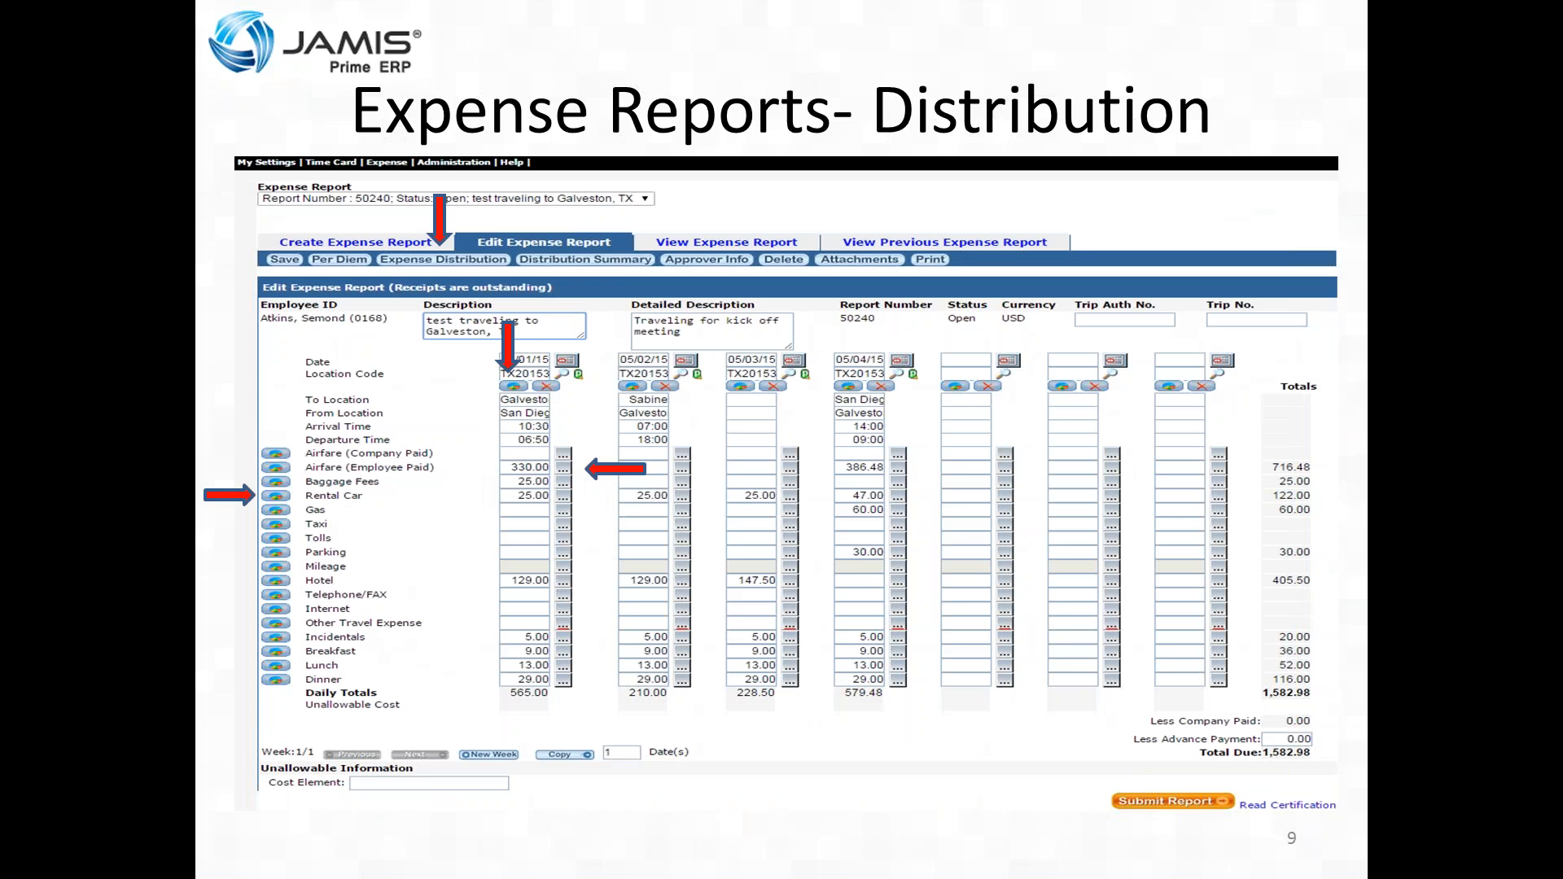
key("Right")
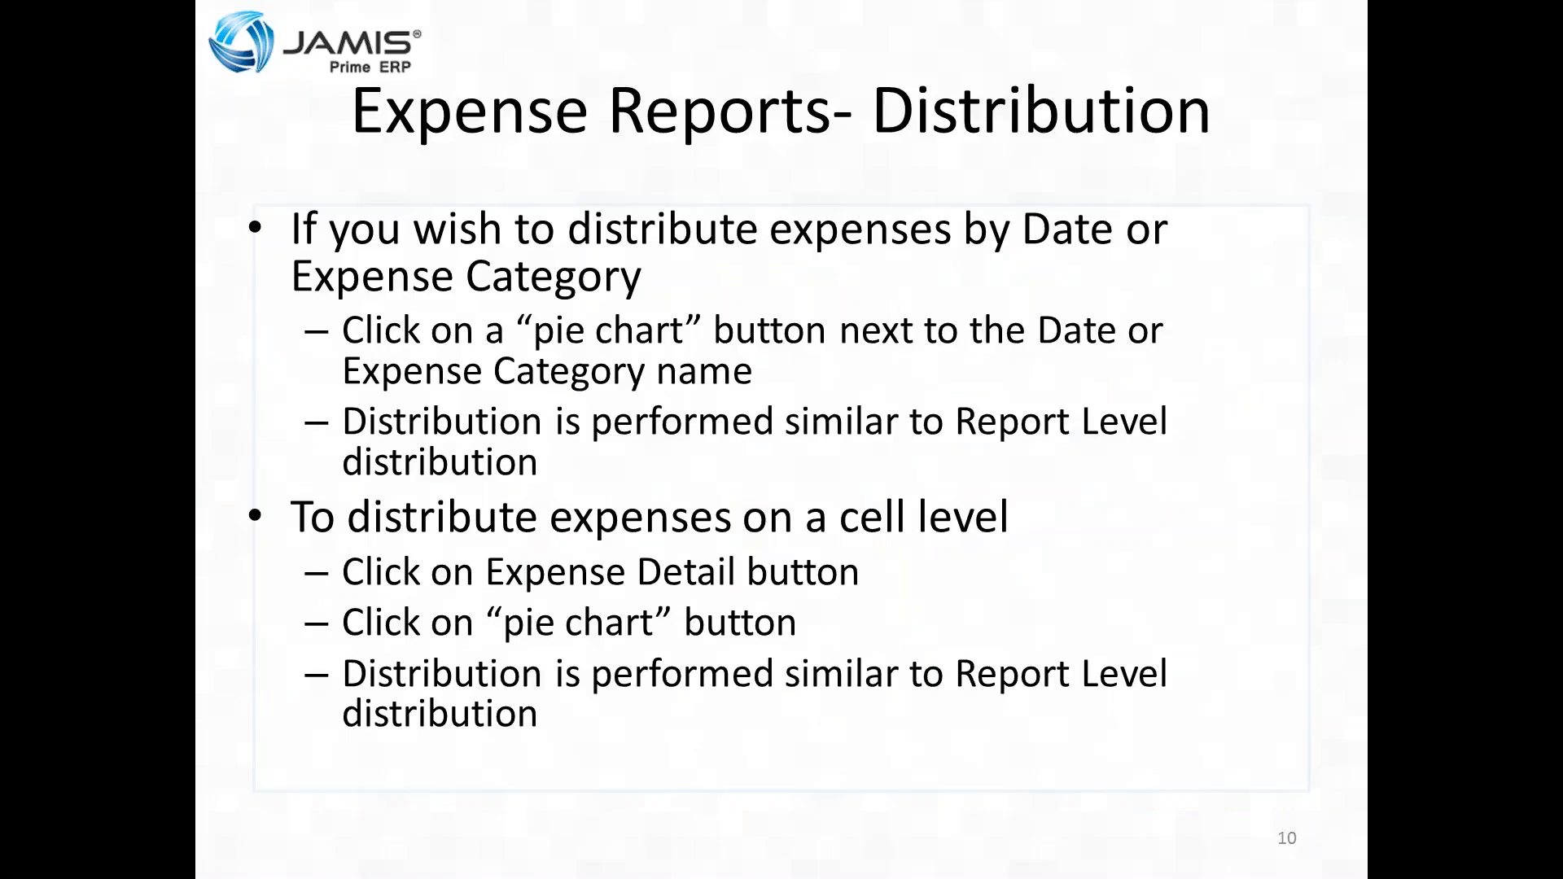
key("Right")
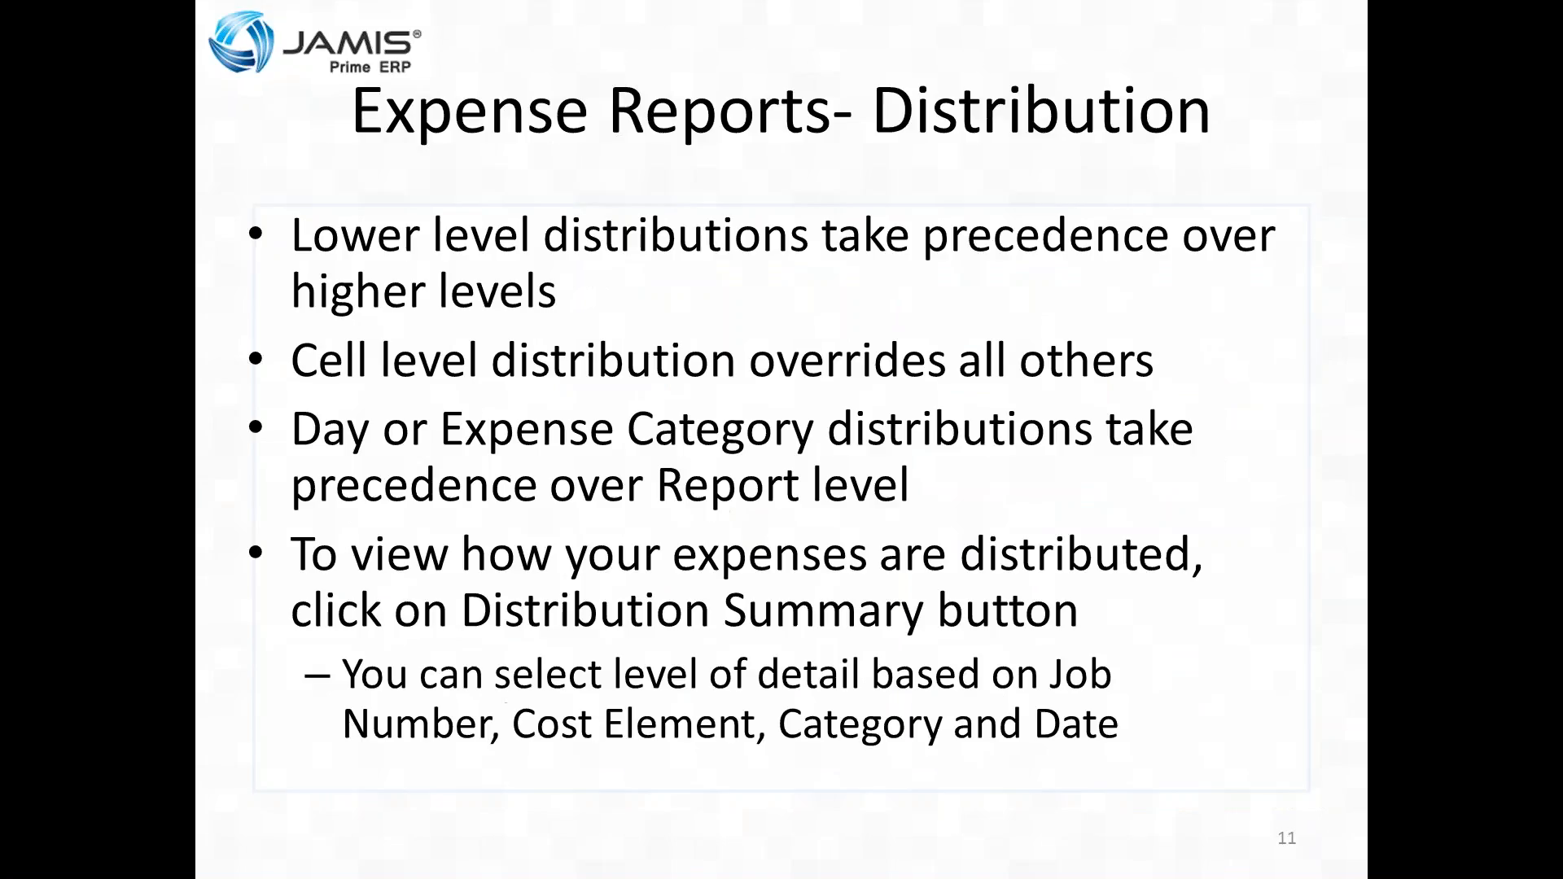
key("Right")
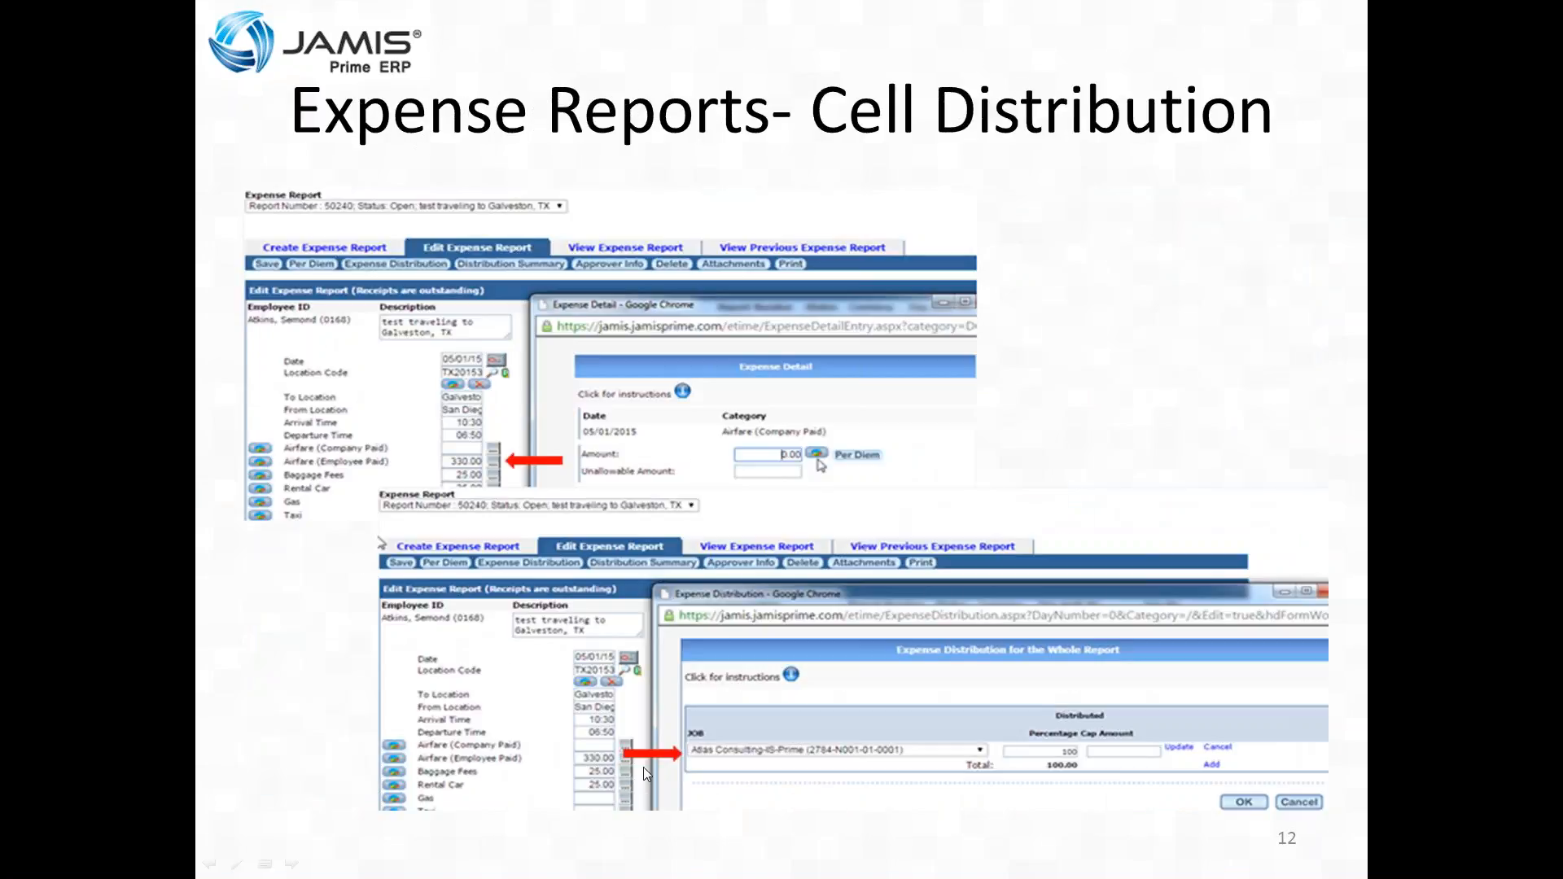
key("Right")
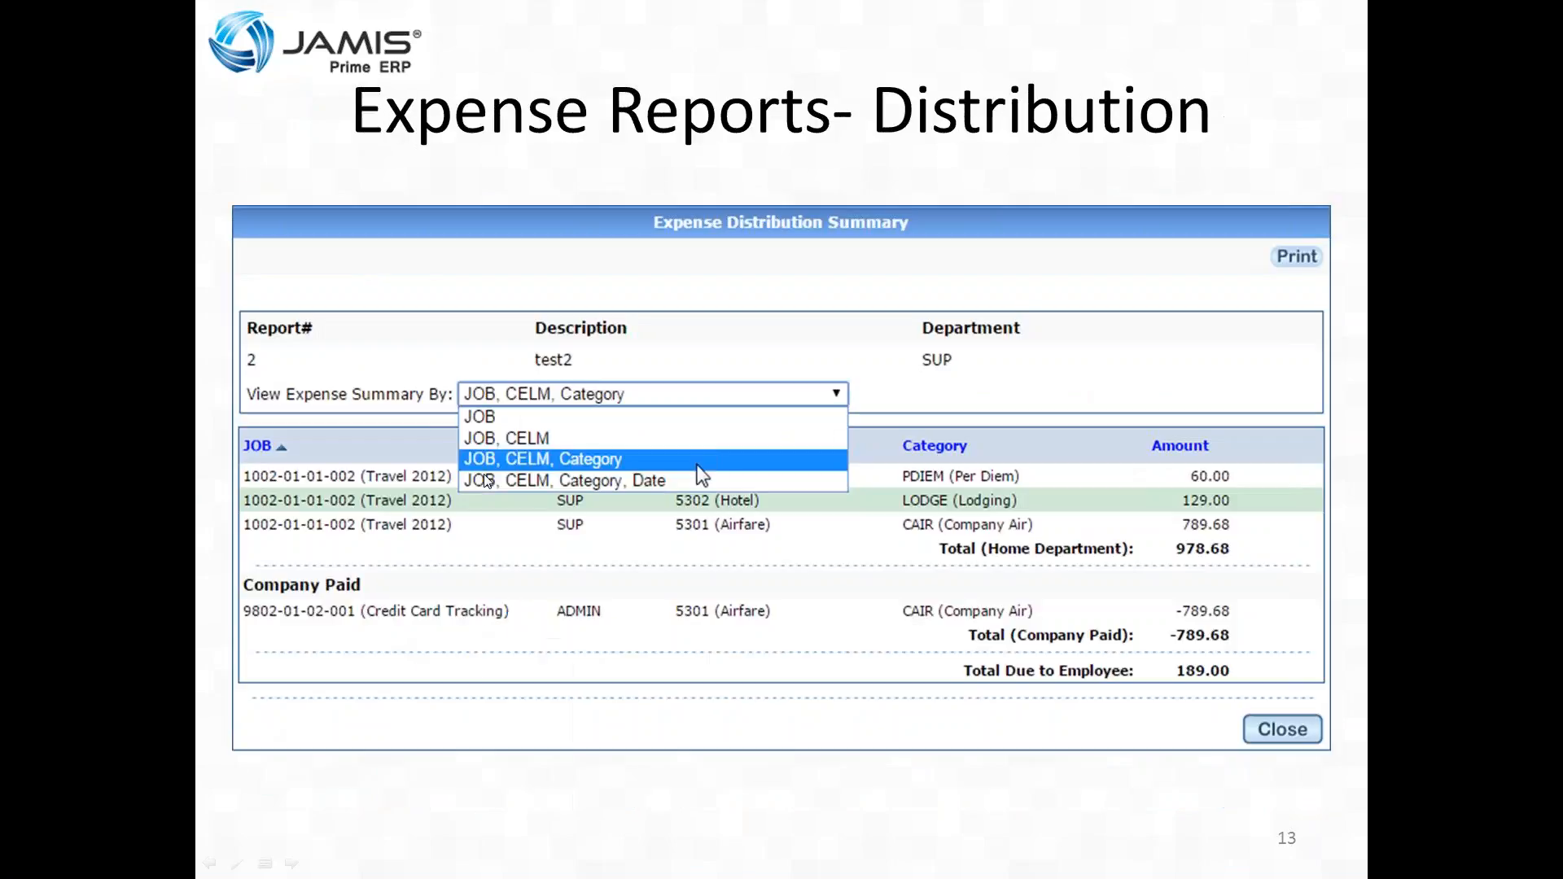
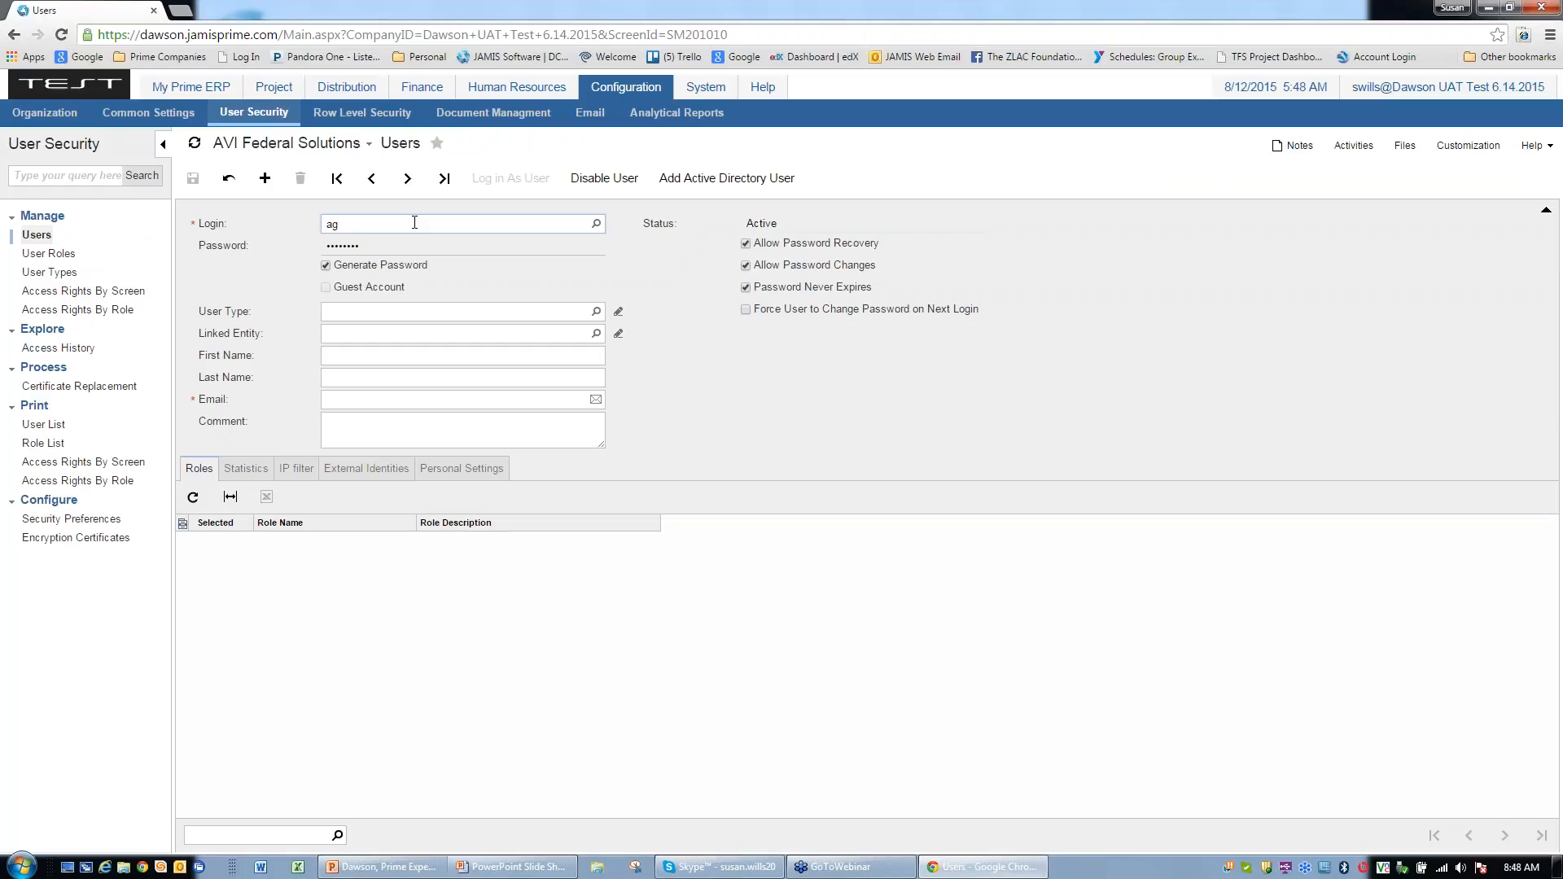
Step: Pick the approver's login from the Login lookup and log in as that user
left_click(596, 223)
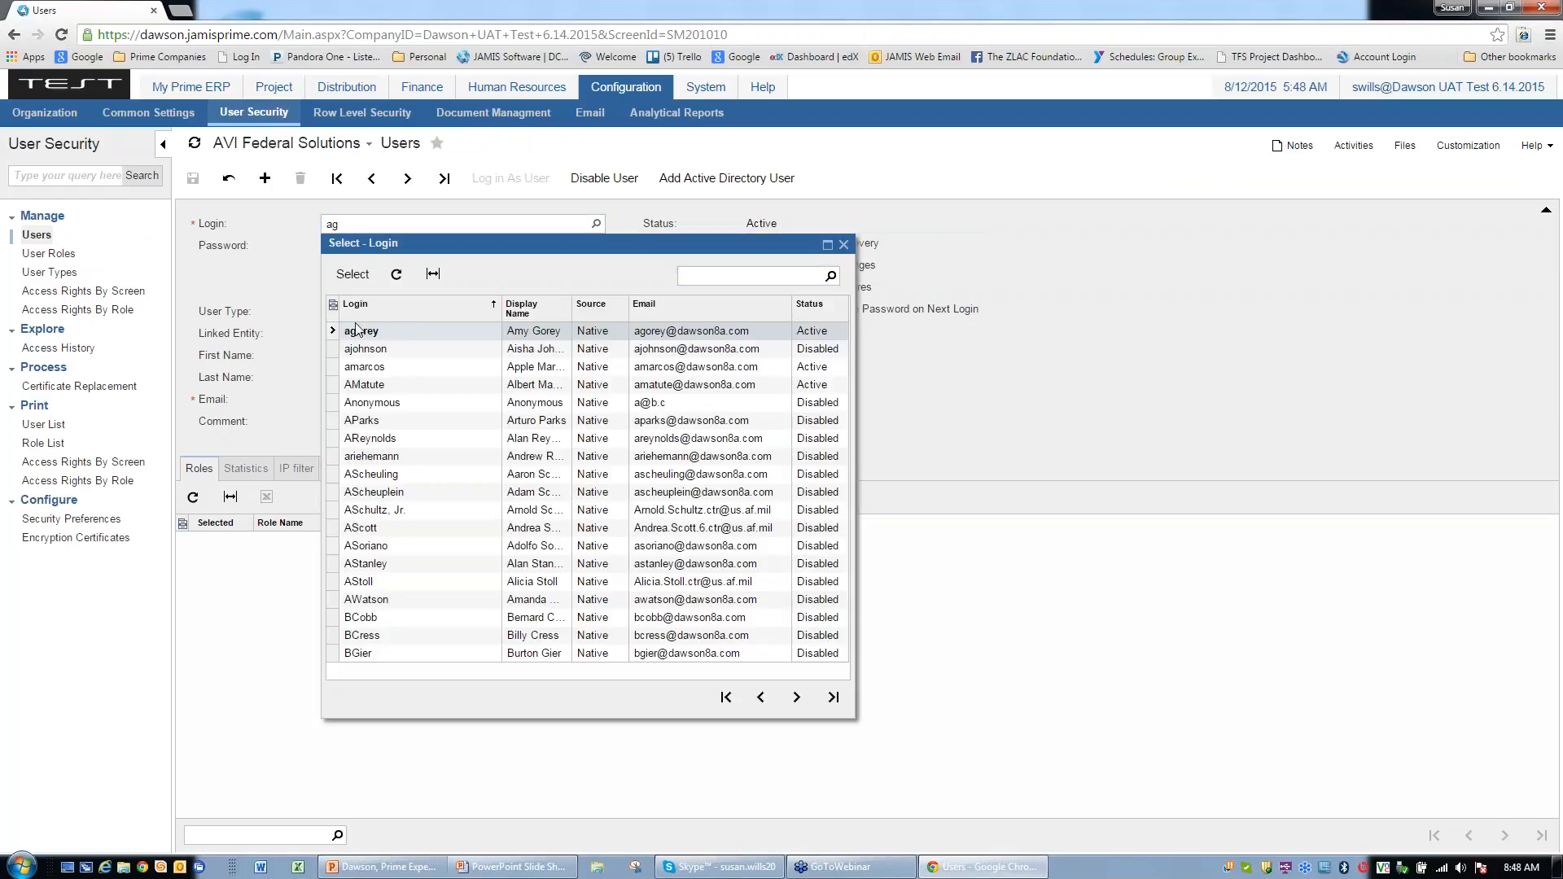
left_click(353, 273)
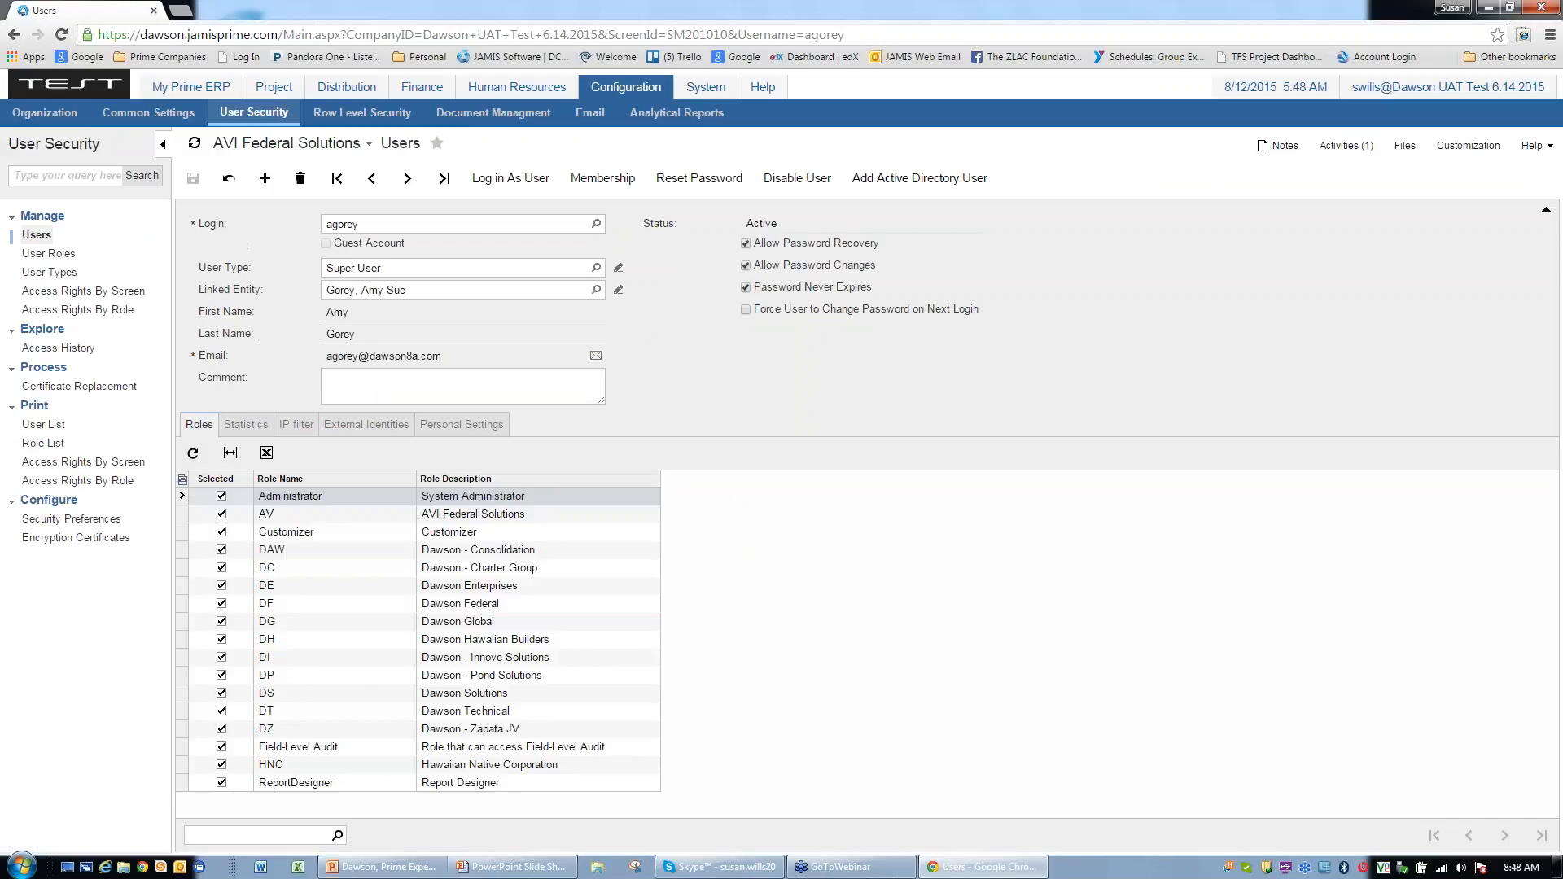
left_click(480, 179)
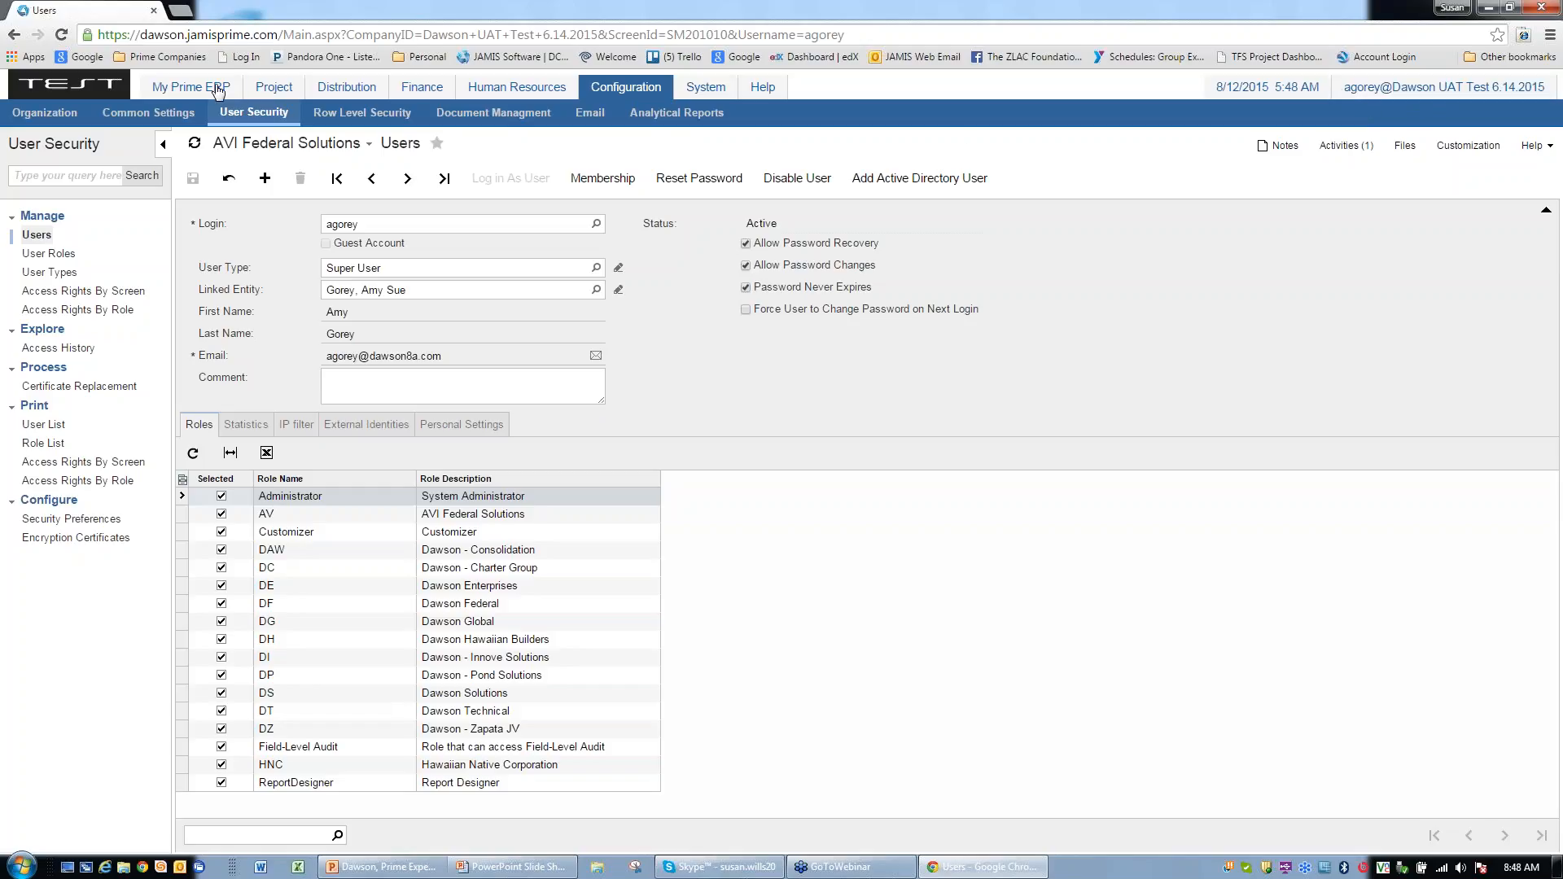
Step: Open My Prime ERP > Time and Expenses > Expense Reports
left_click(186, 92)
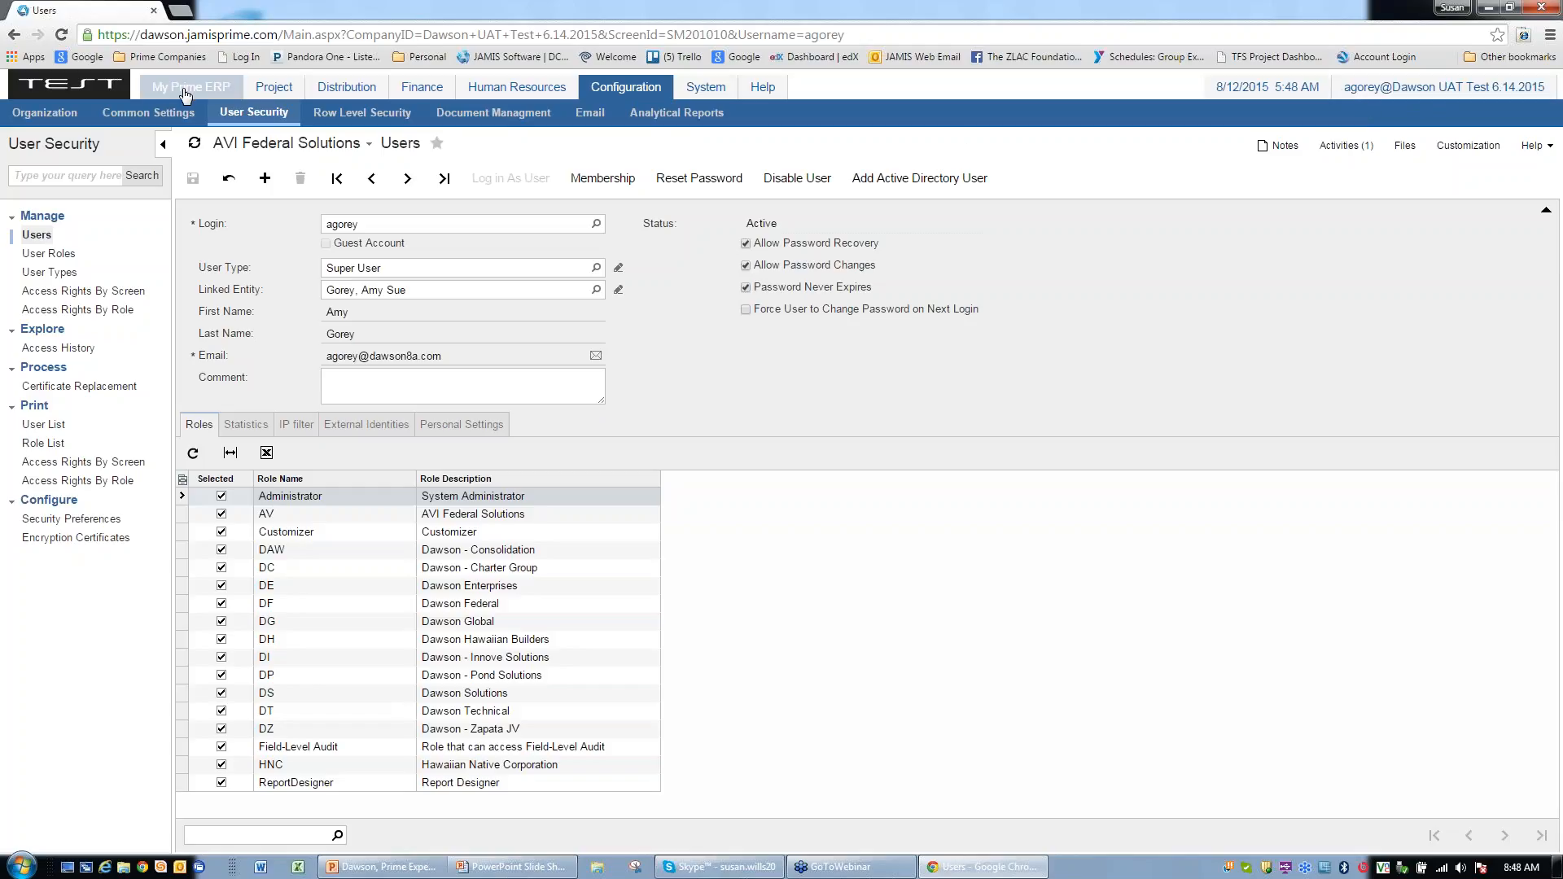
left_click(187, 91)
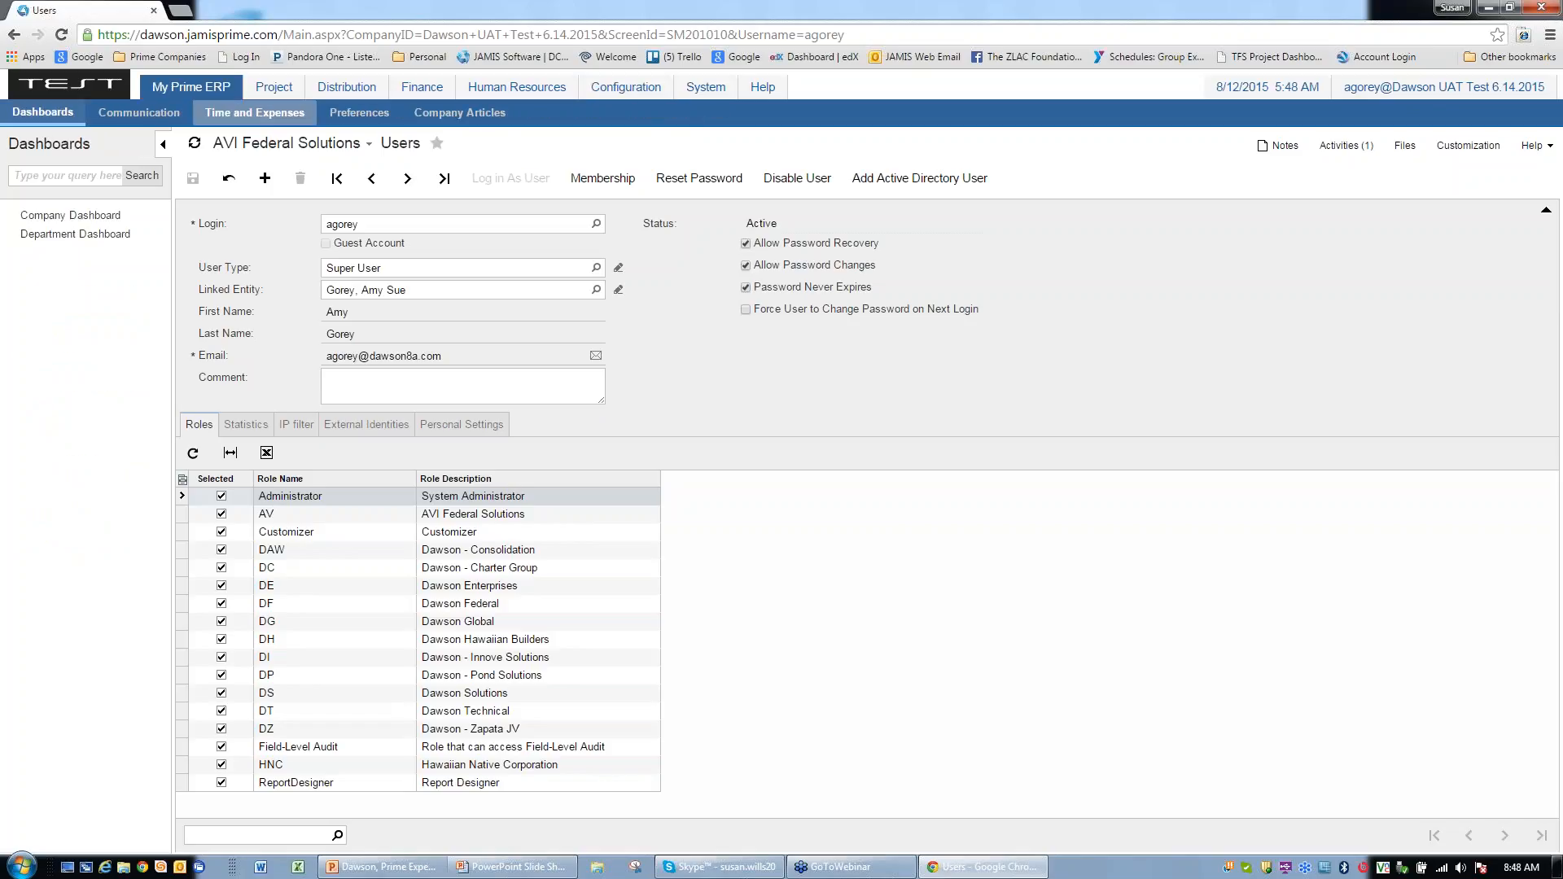
left_click(255, 112)
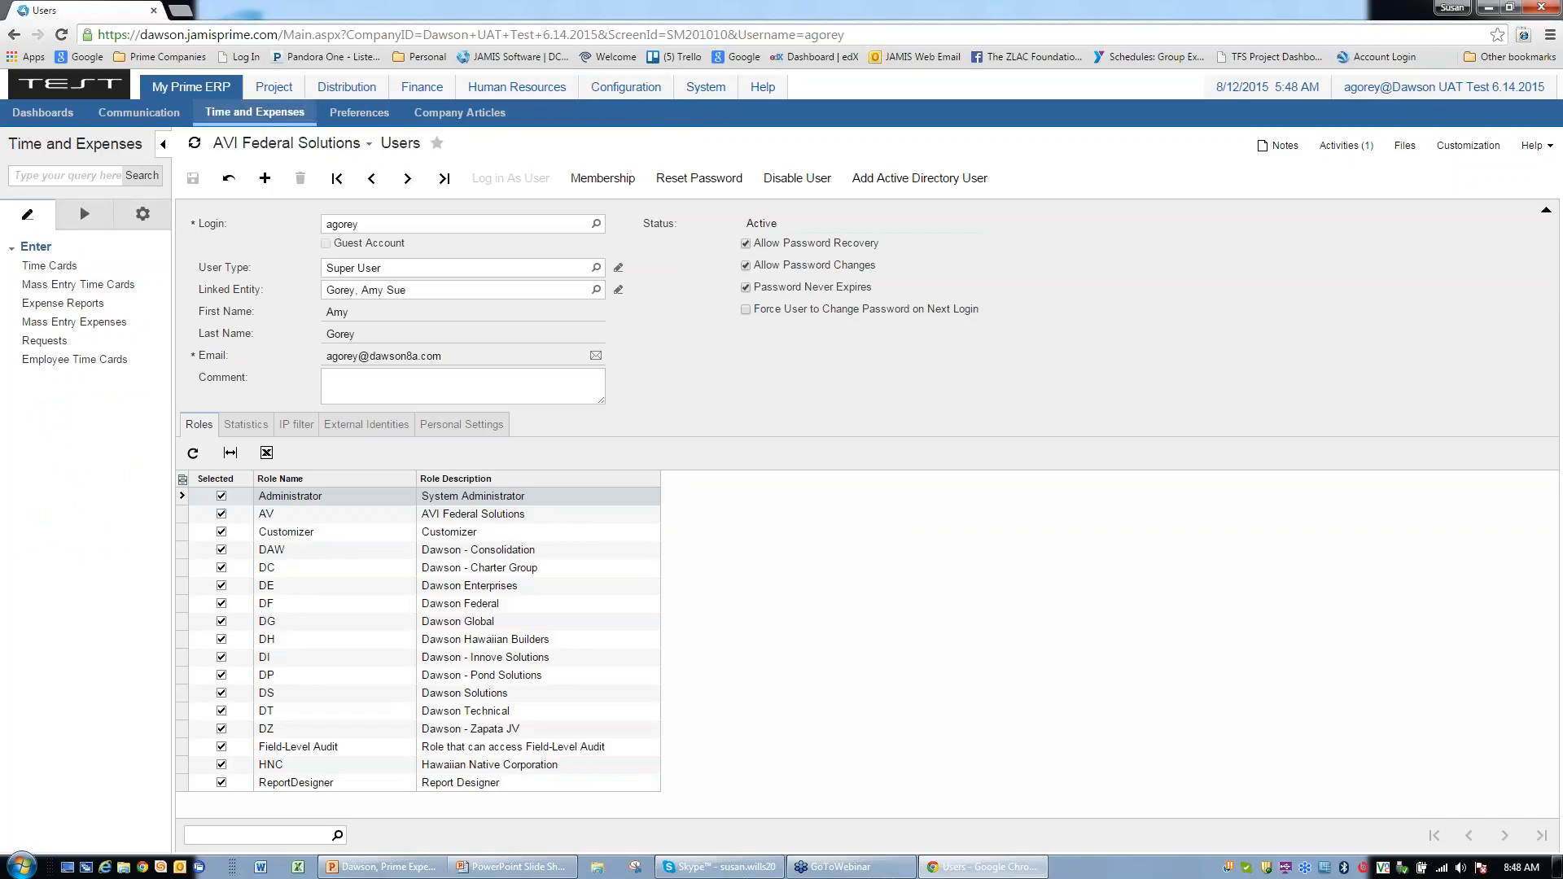
left_click(83, 303)
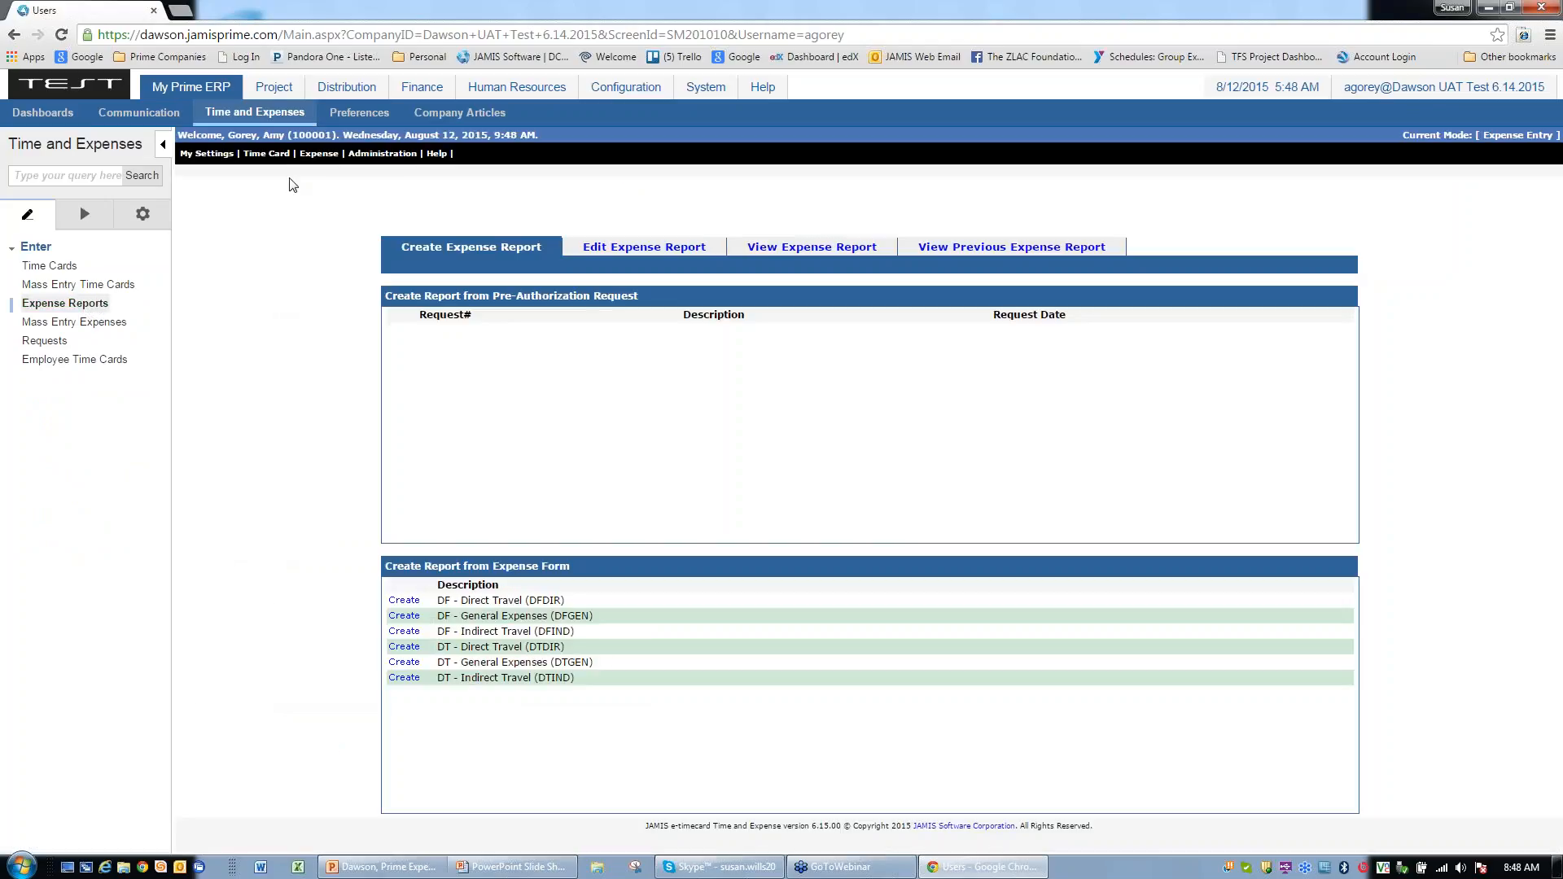
Step: Open Expense > Expense Approval > Expense Report to list submitted reports 5 and 16
mouse_move(324, 158)
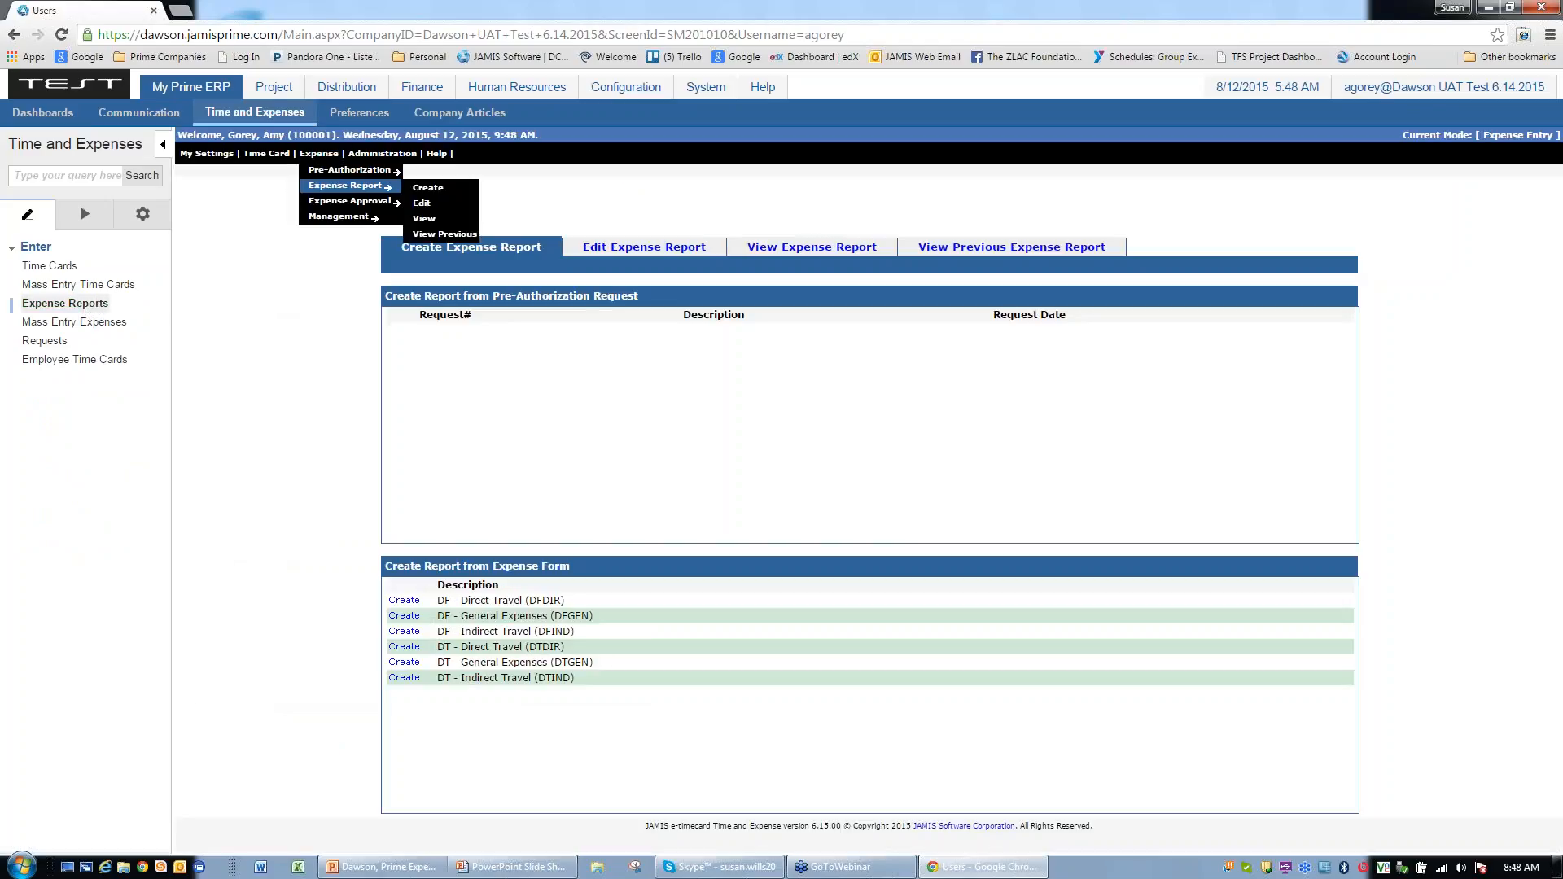
mouse_move(332, 203)
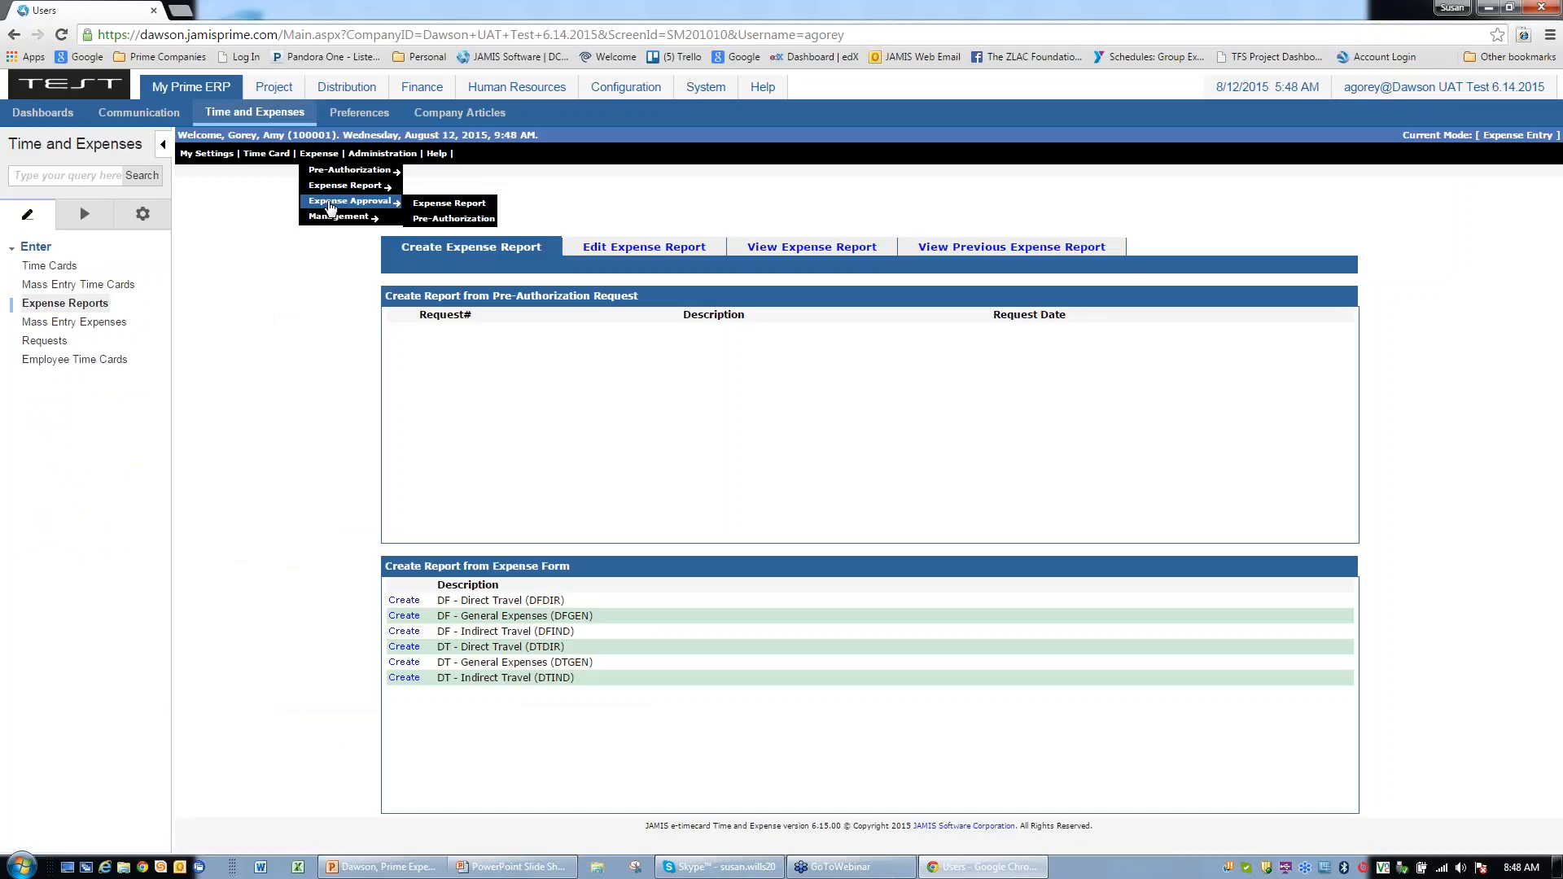
left_click(432, 210)
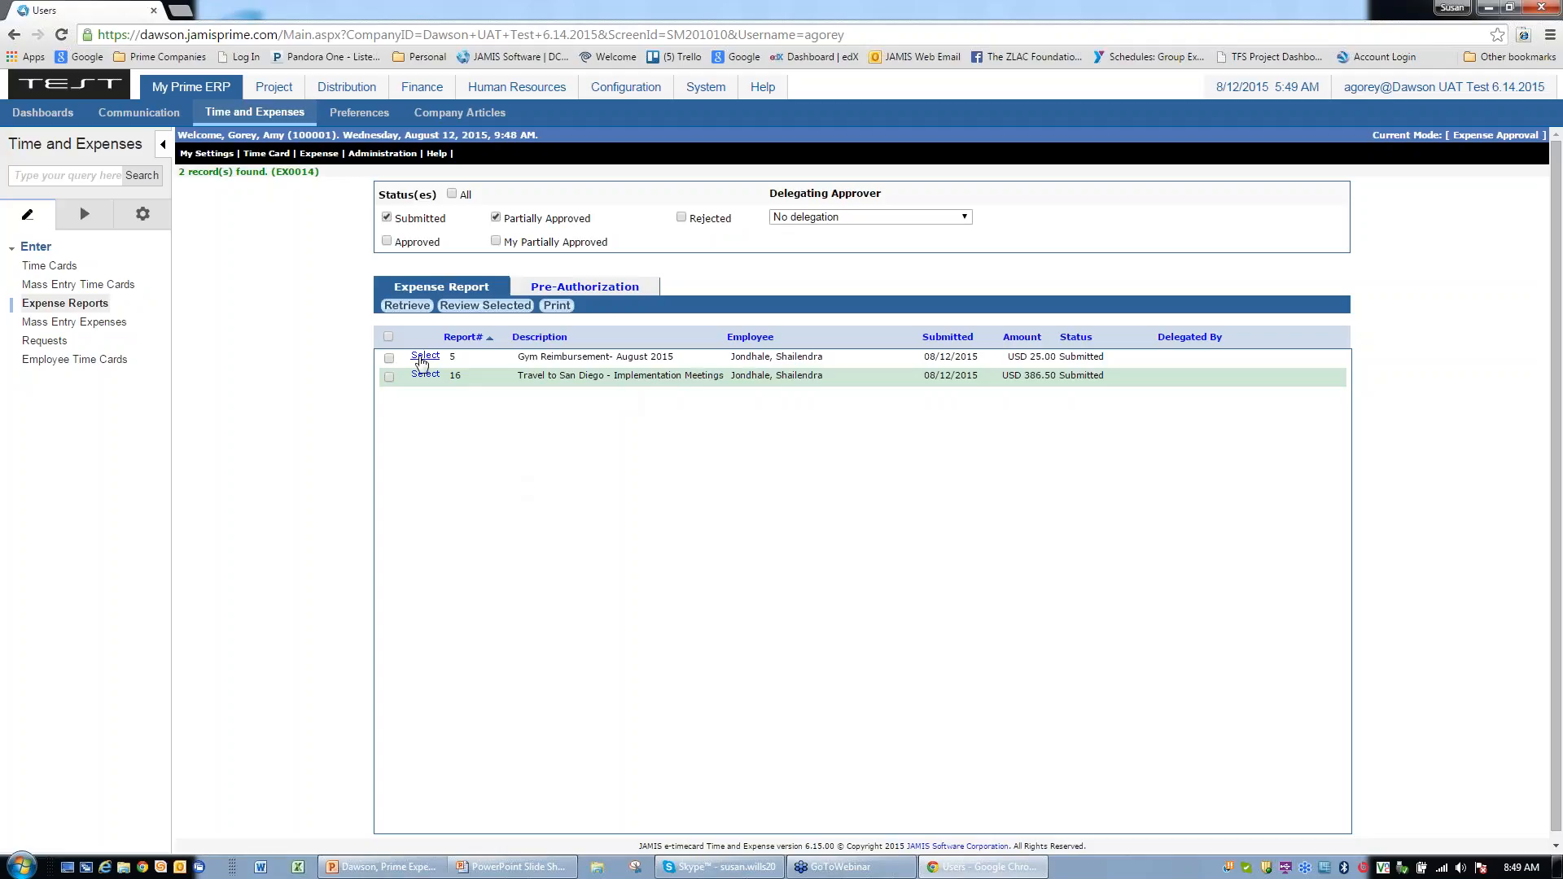
Step: Open report 5, Gym Reimbursement (25.00), review it, and confirm approvers cannot modify it
left_click(422, 359)
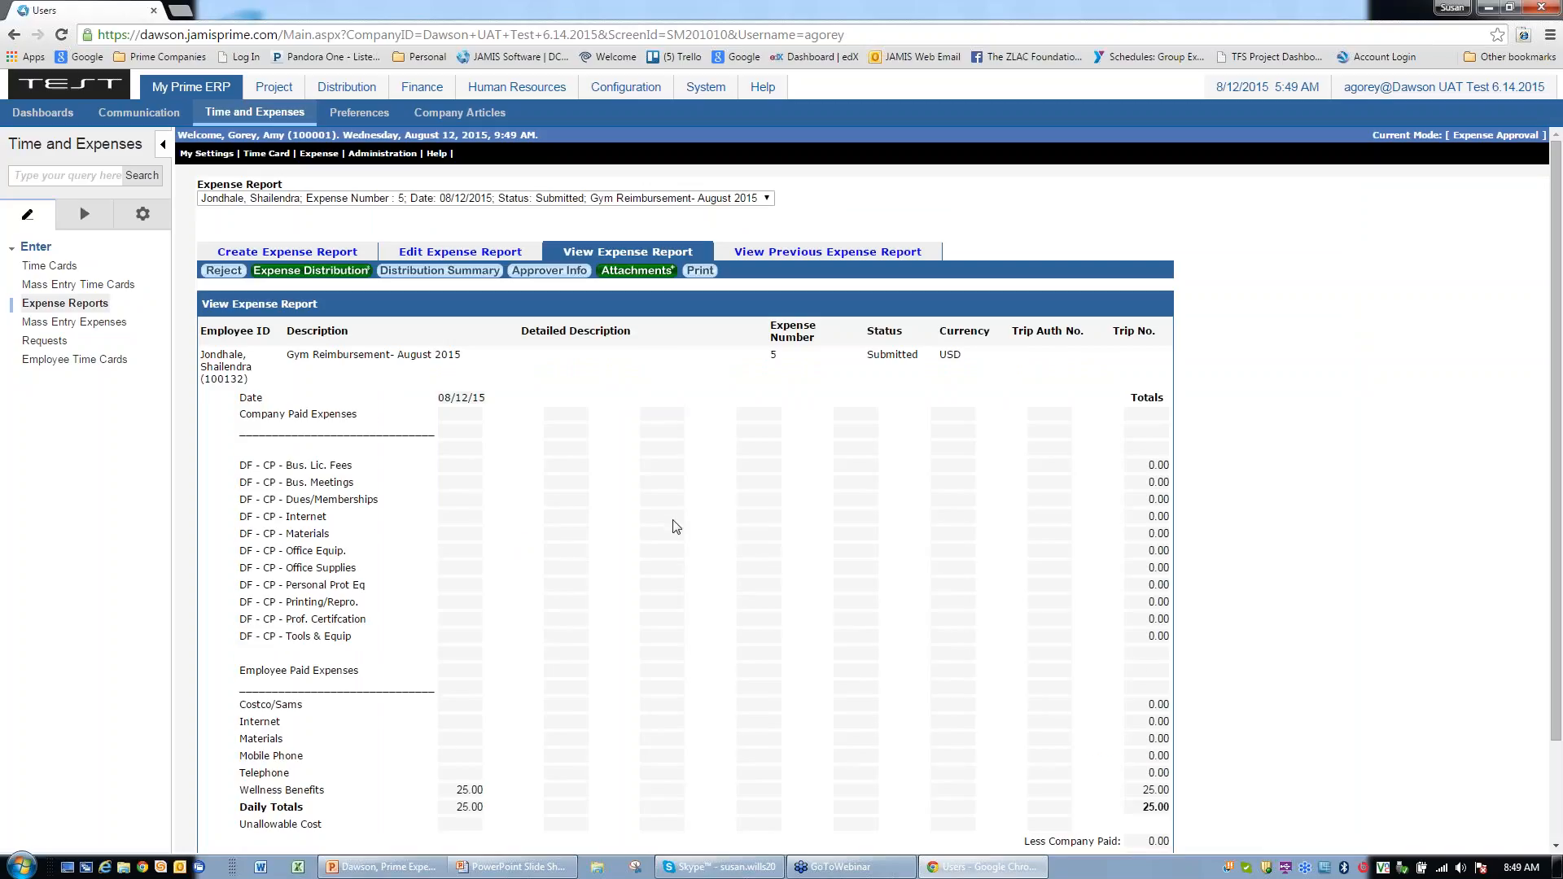
scroll(675, 525, "down", 3)
scroll(681, 530, "up", 3)
left_click(322, 254)
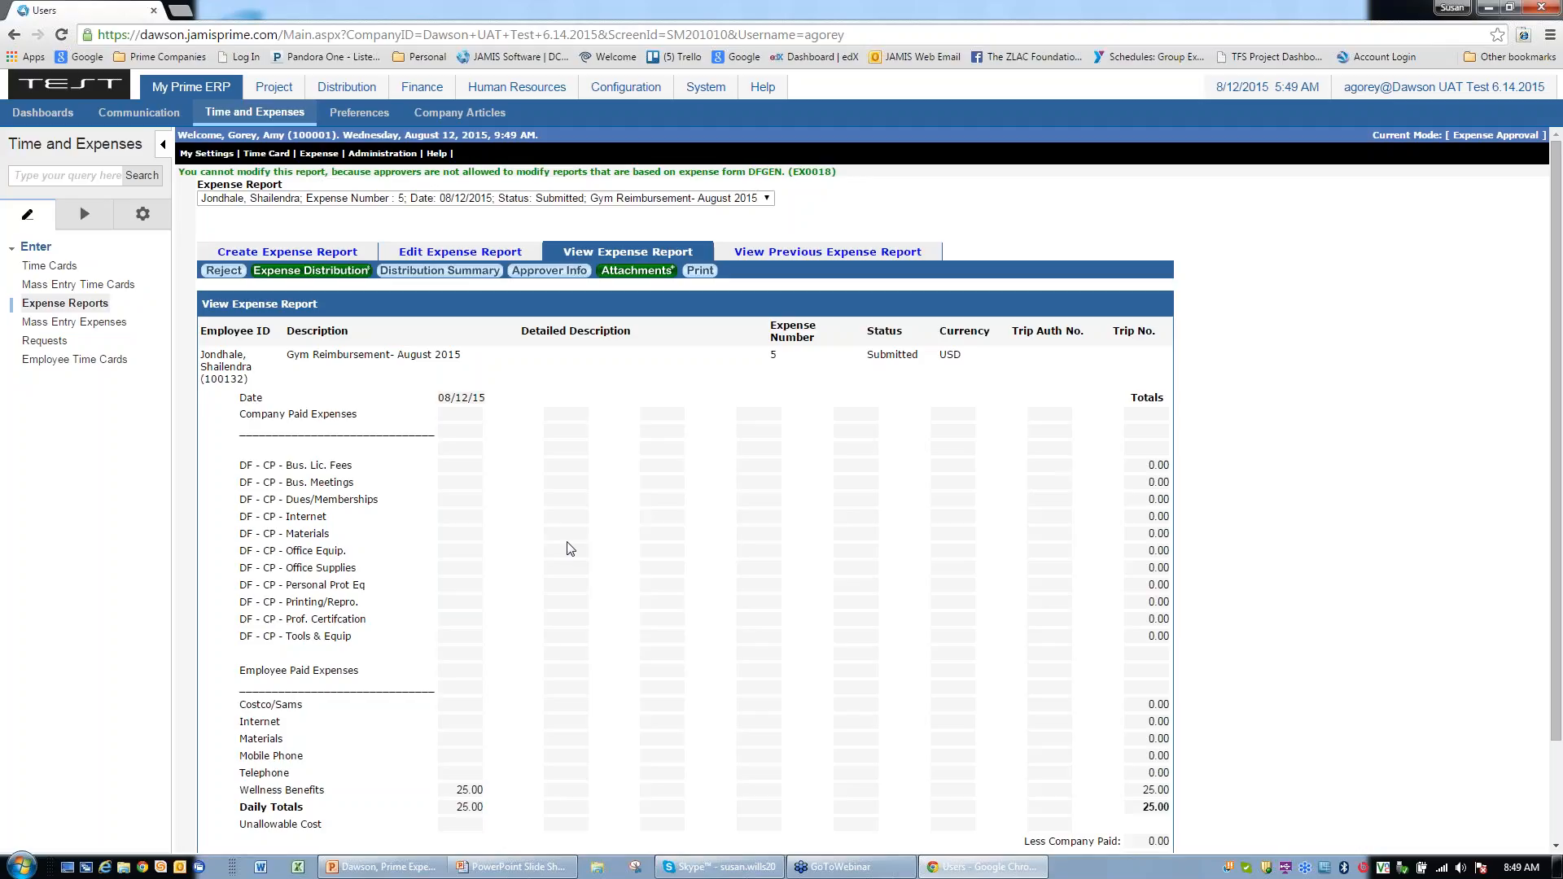
scroll(838, 656, "down", 1)
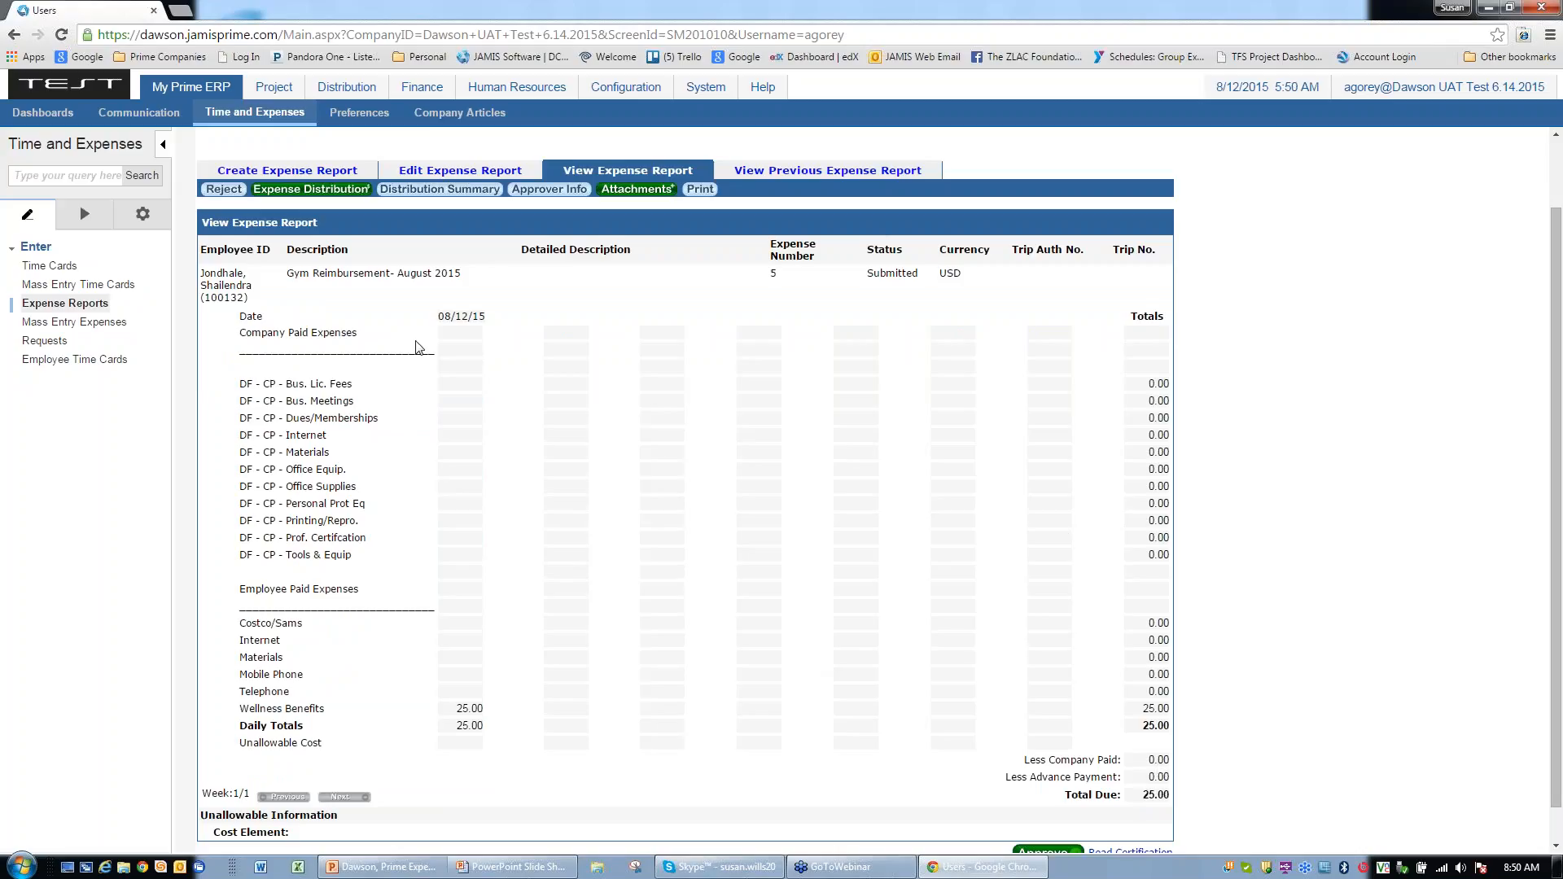
Step: Reject report 5 with reason 'Expense report Rejected' and explanation 'Duplicate reimbursement'
left_click(236, 196)
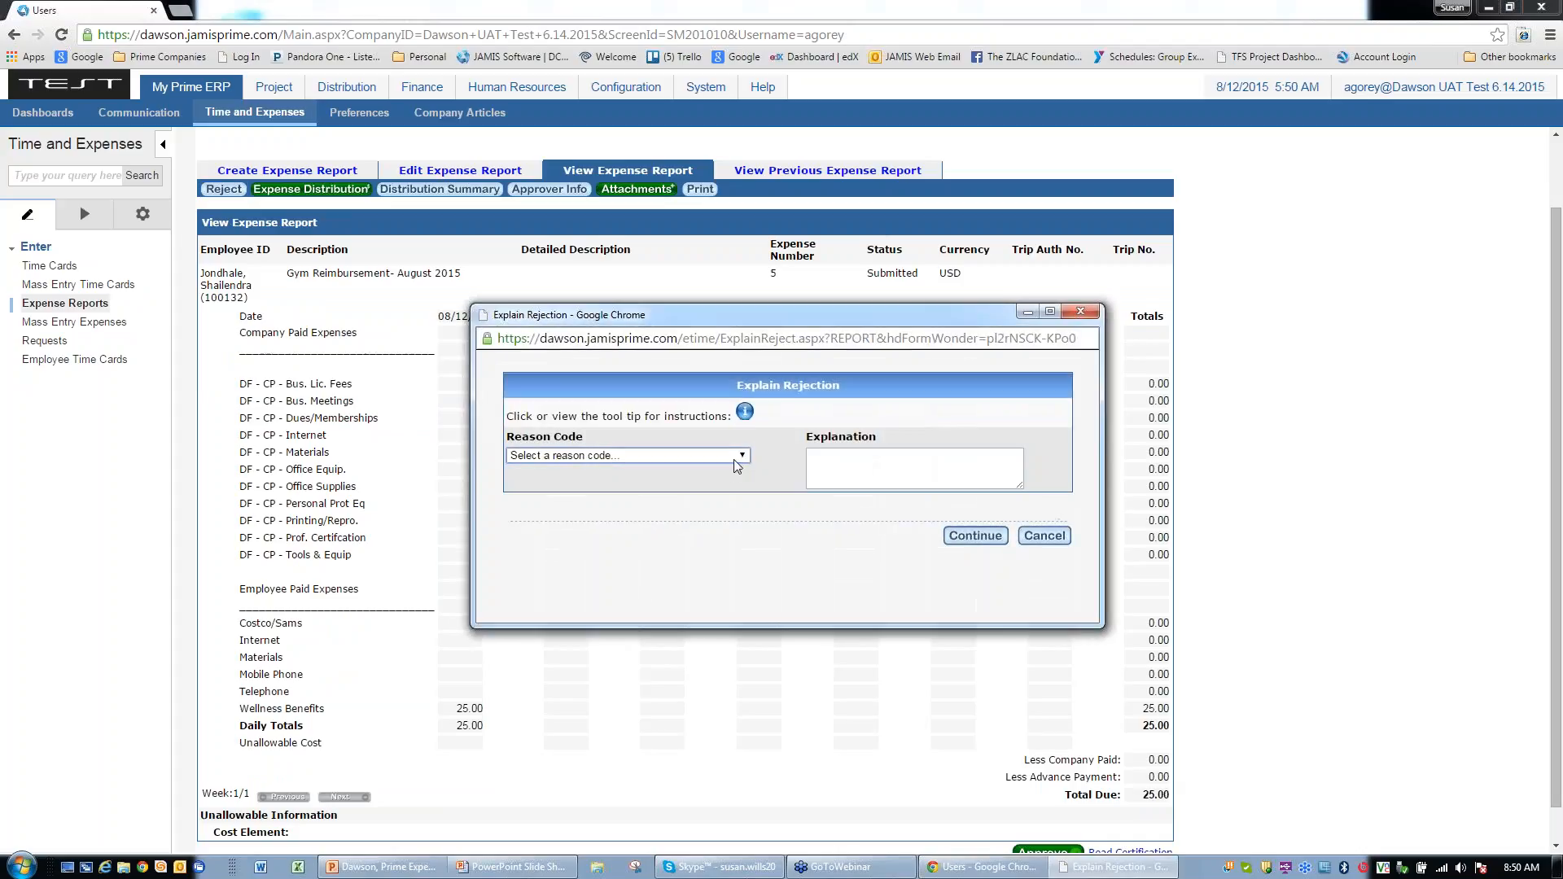
left_click(742, 457)
left_click(782, 484)
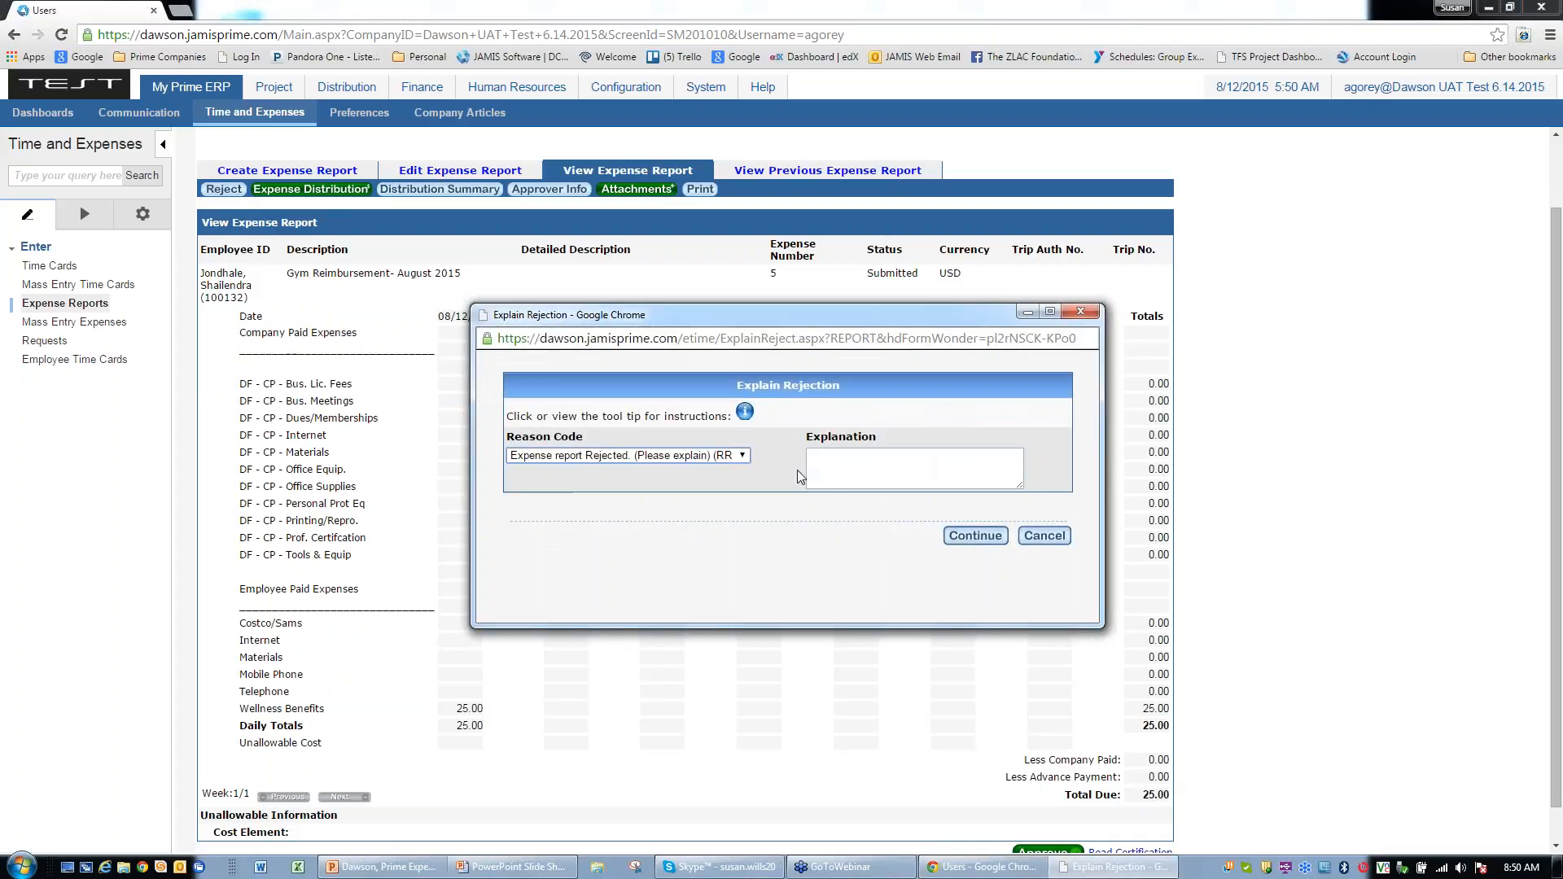
left_click(823, 461)
type("Du")
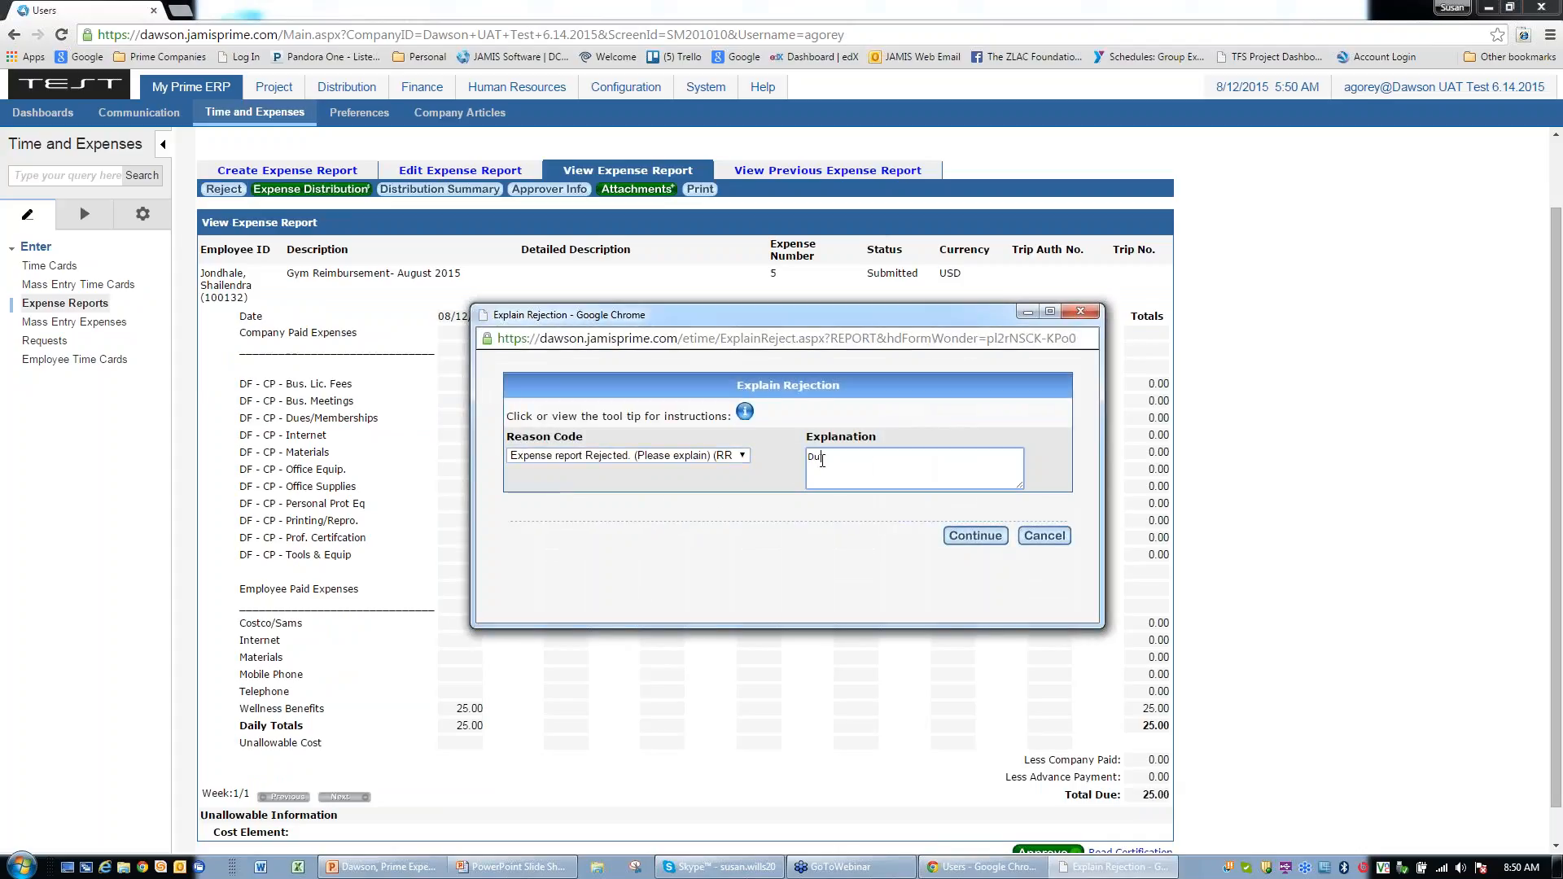
type("plicate reimbi")
key("BackSpace")
type("ursement")
left_click(975, 536)
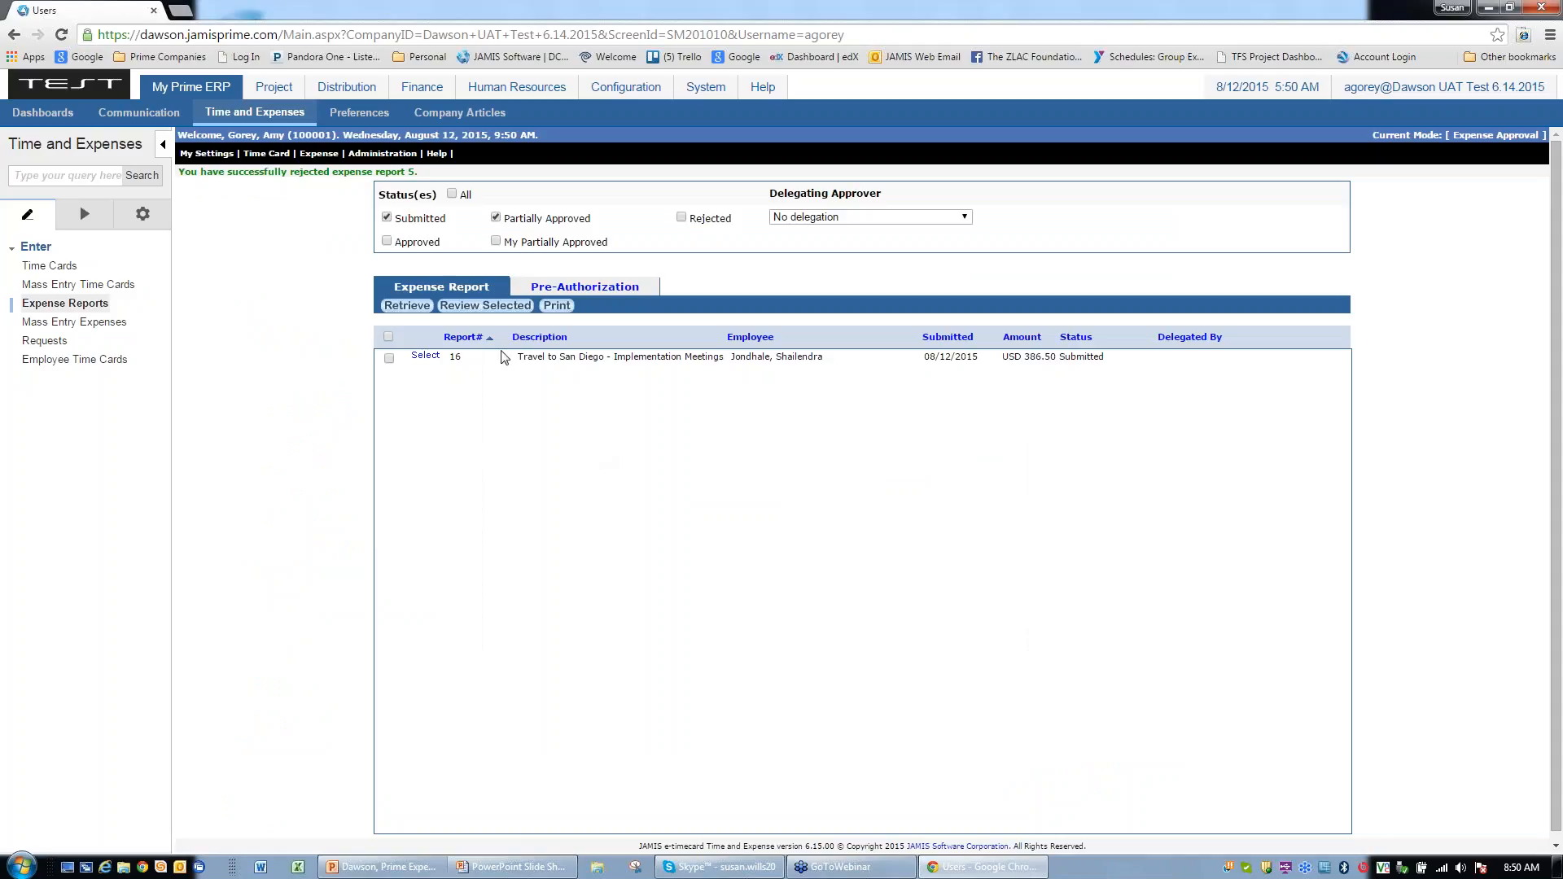
Step: Compare the approval list across status filters, ending with Submitted reports only
left_click(451, 195)
left_click(407, 306)
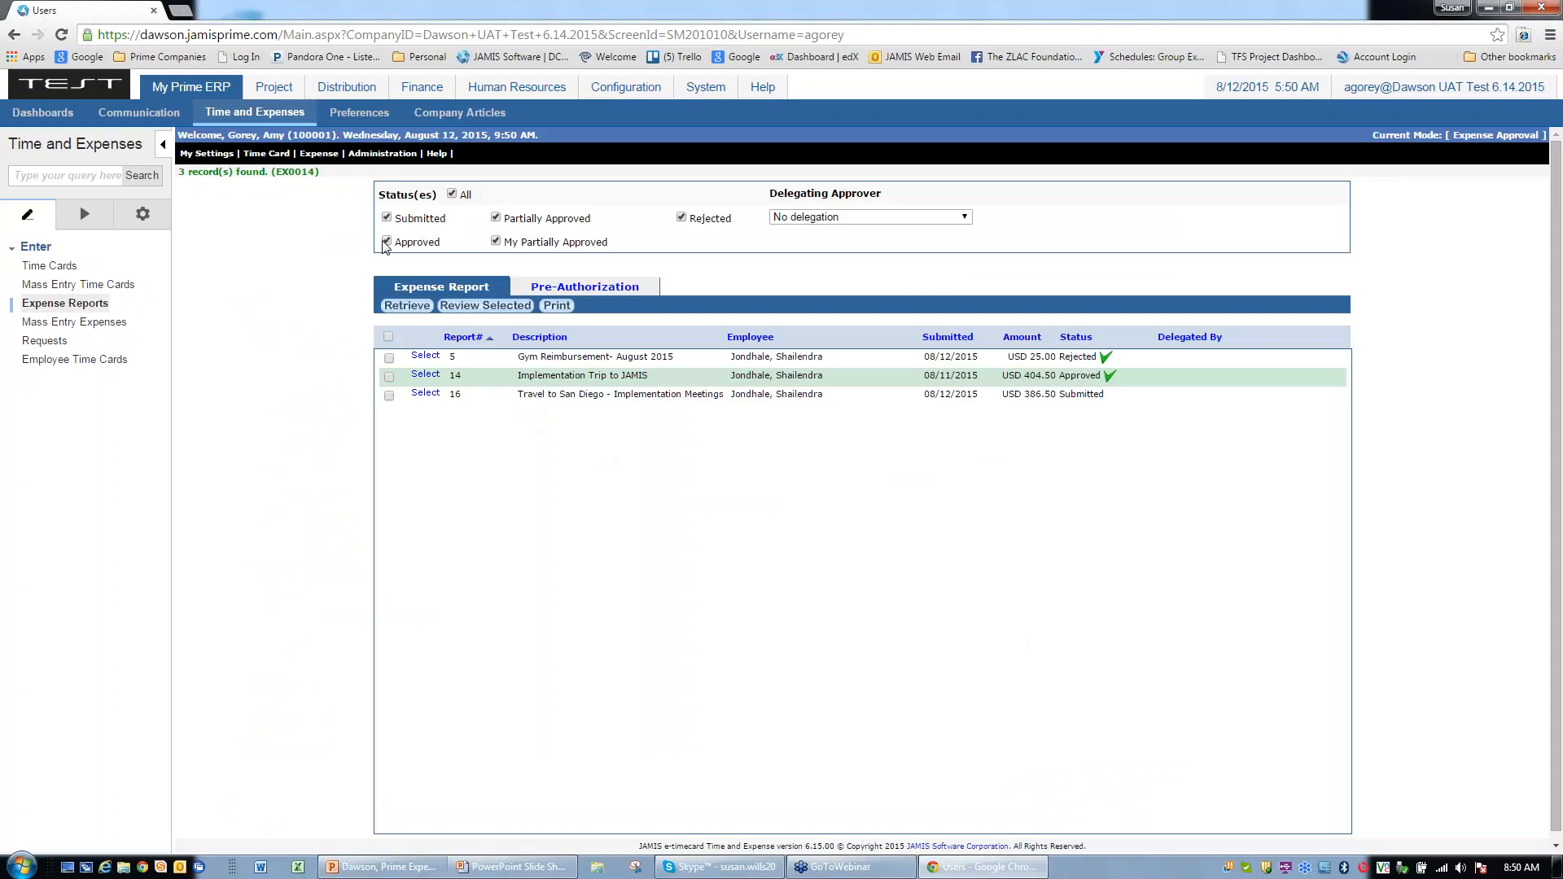
left_click(496, 218)
left_click(452, 195)
left_click(387, 217)
left_click(387, 242)
left_click(406, 305)
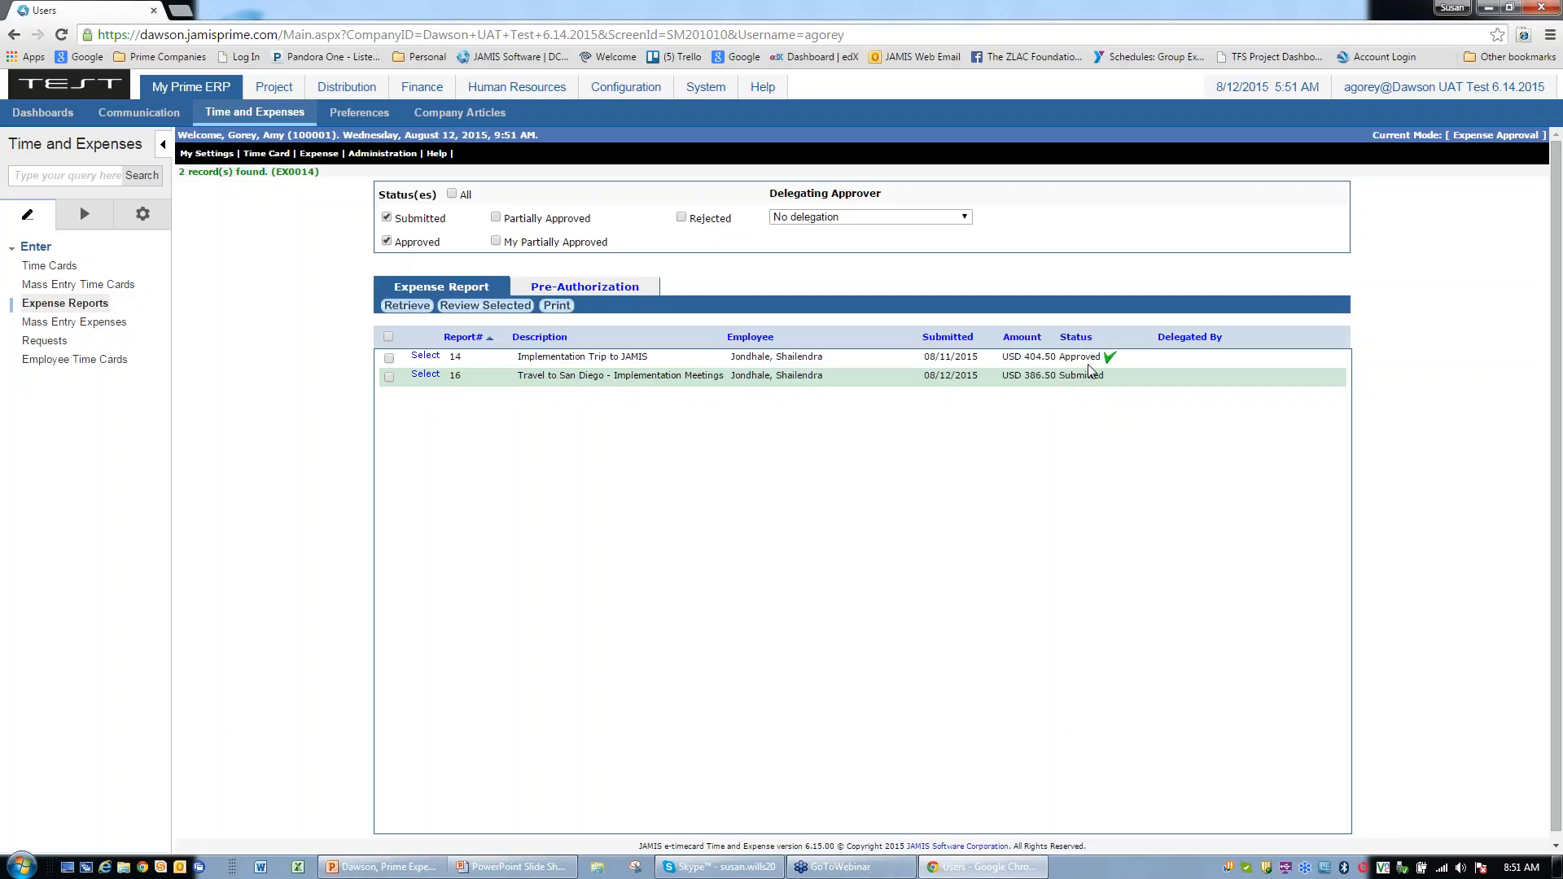
left_click(387, 242)
left_click(407, 305)
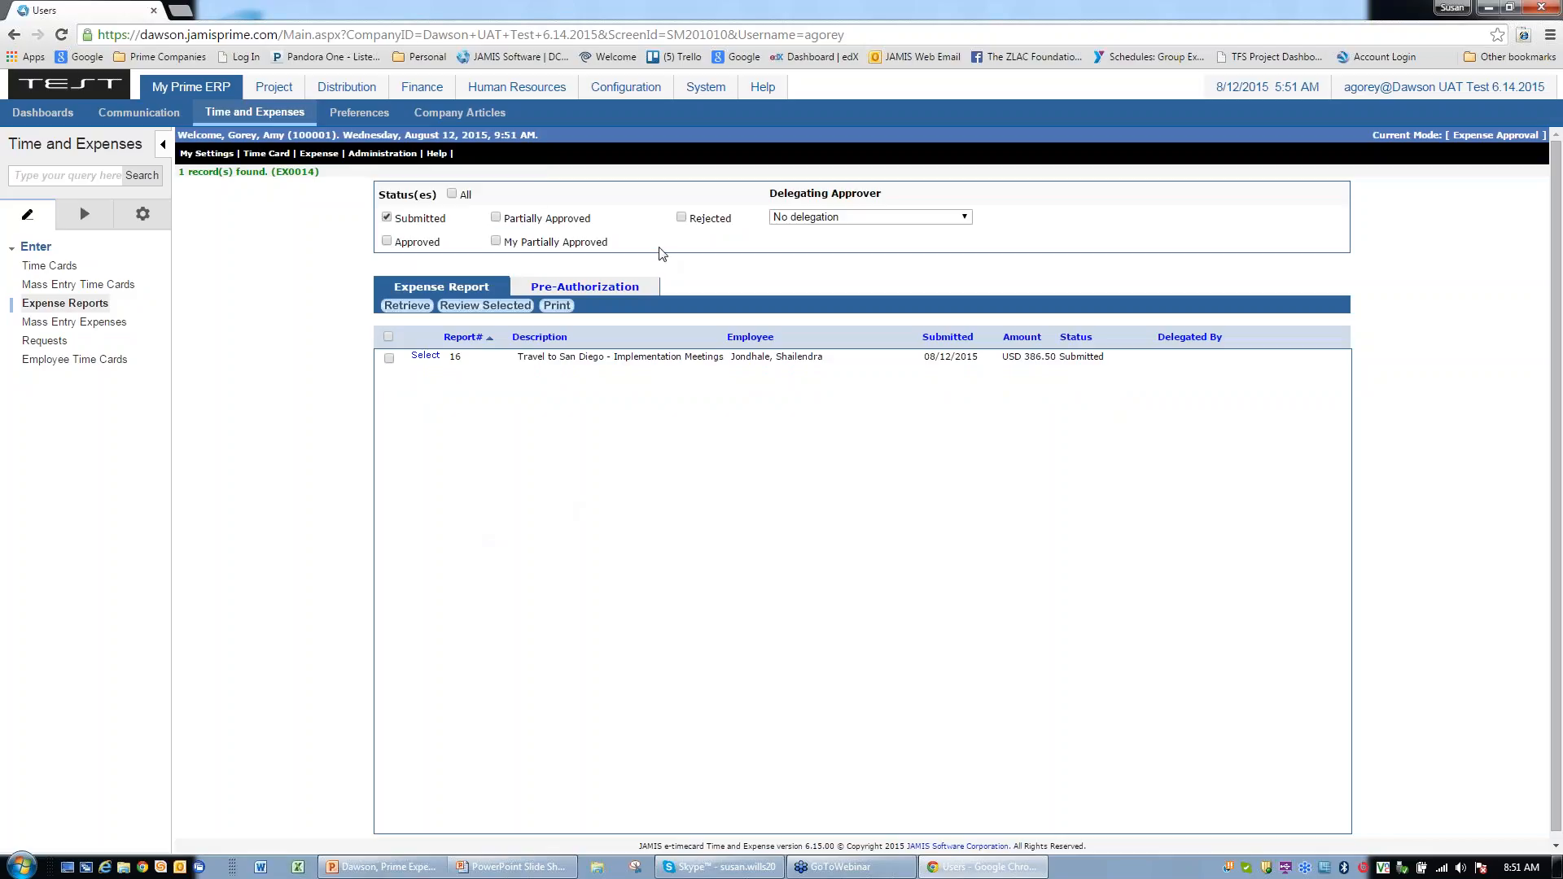
Step: Keep no delegating approver and open report 16, Travel to San Diego, for review
left_click(966, 218)
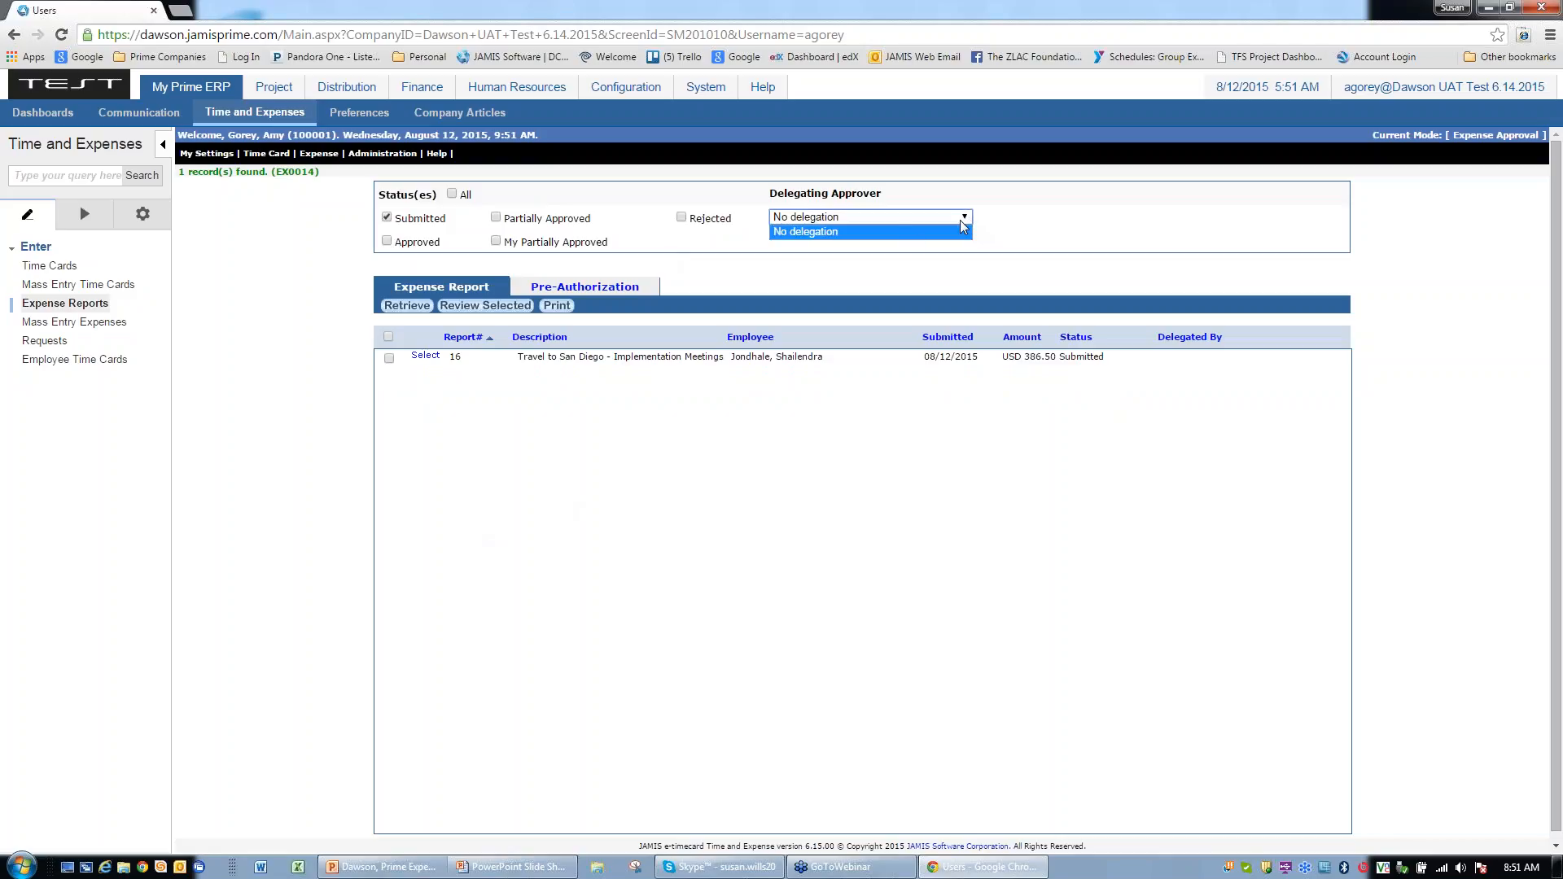
left_click(870, 234)
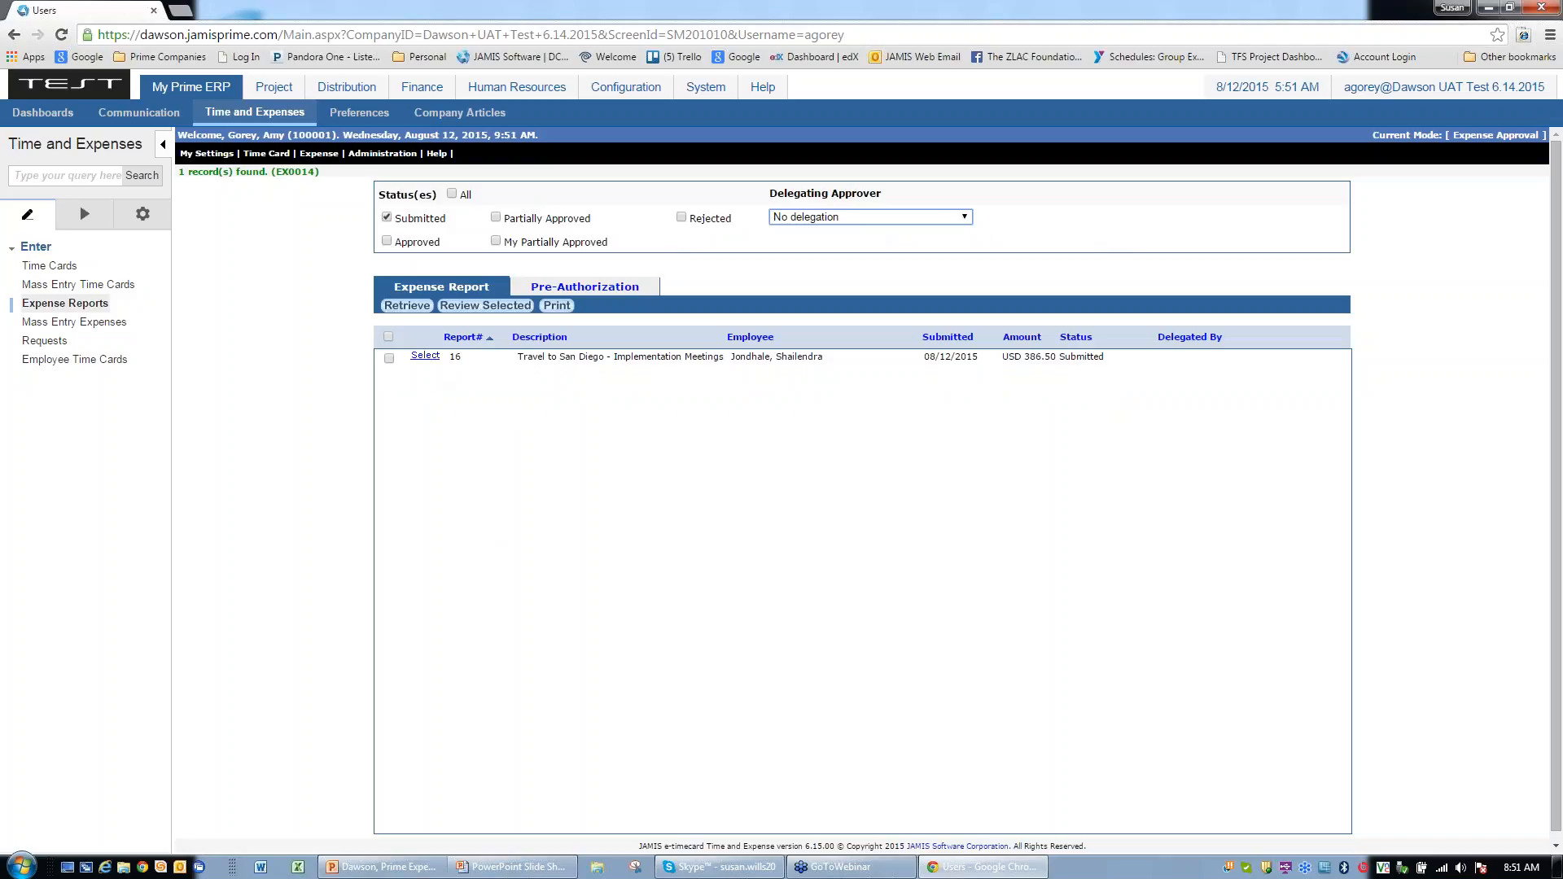
left_click(425, 355)
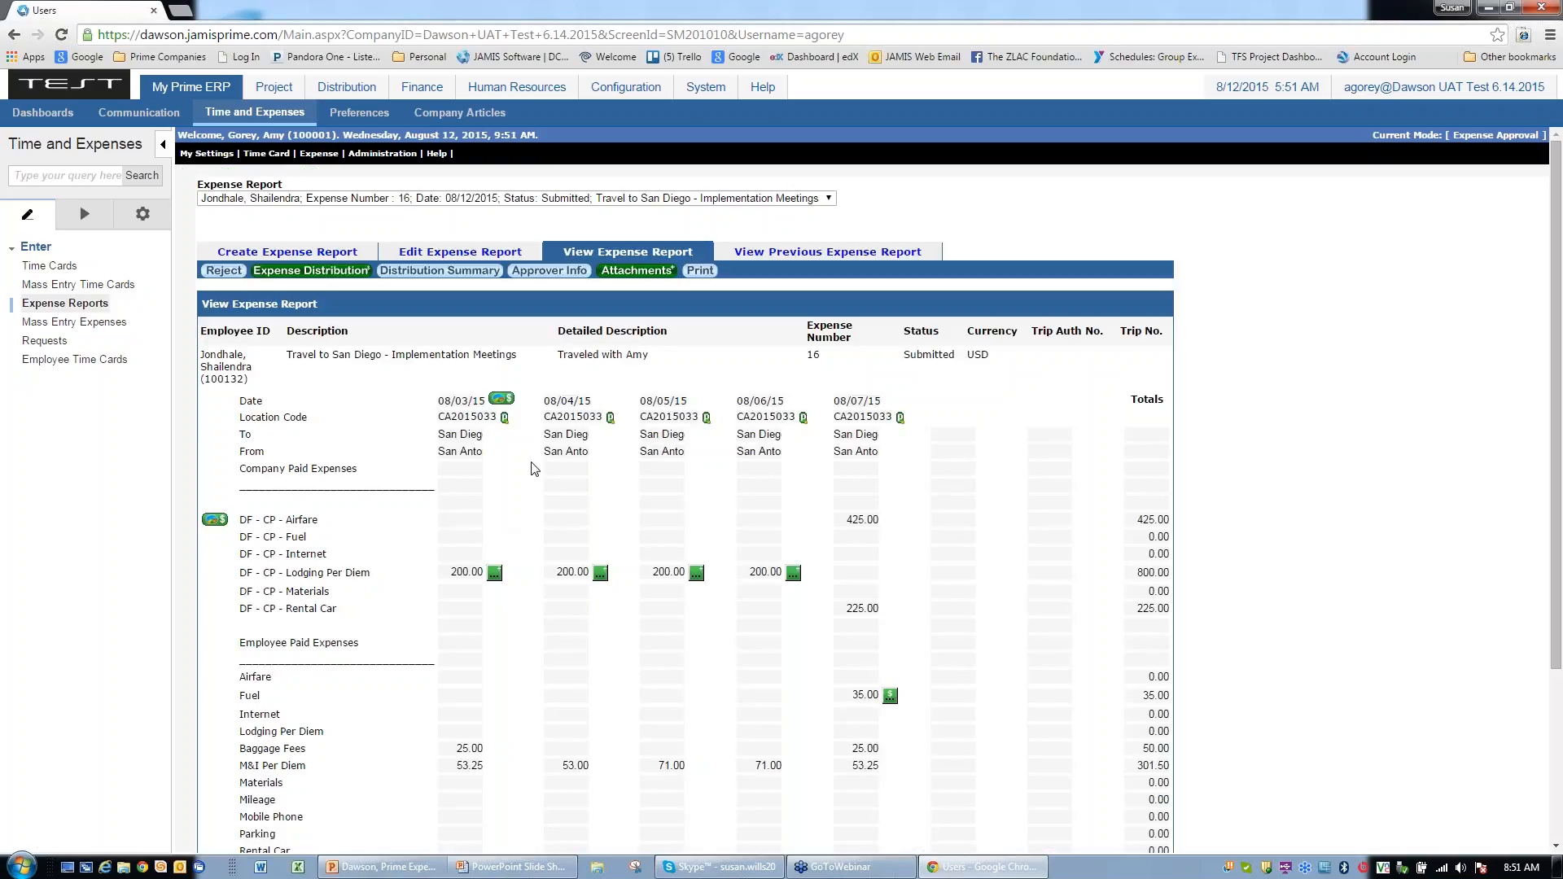
scroll(534, 469, "down", 1)
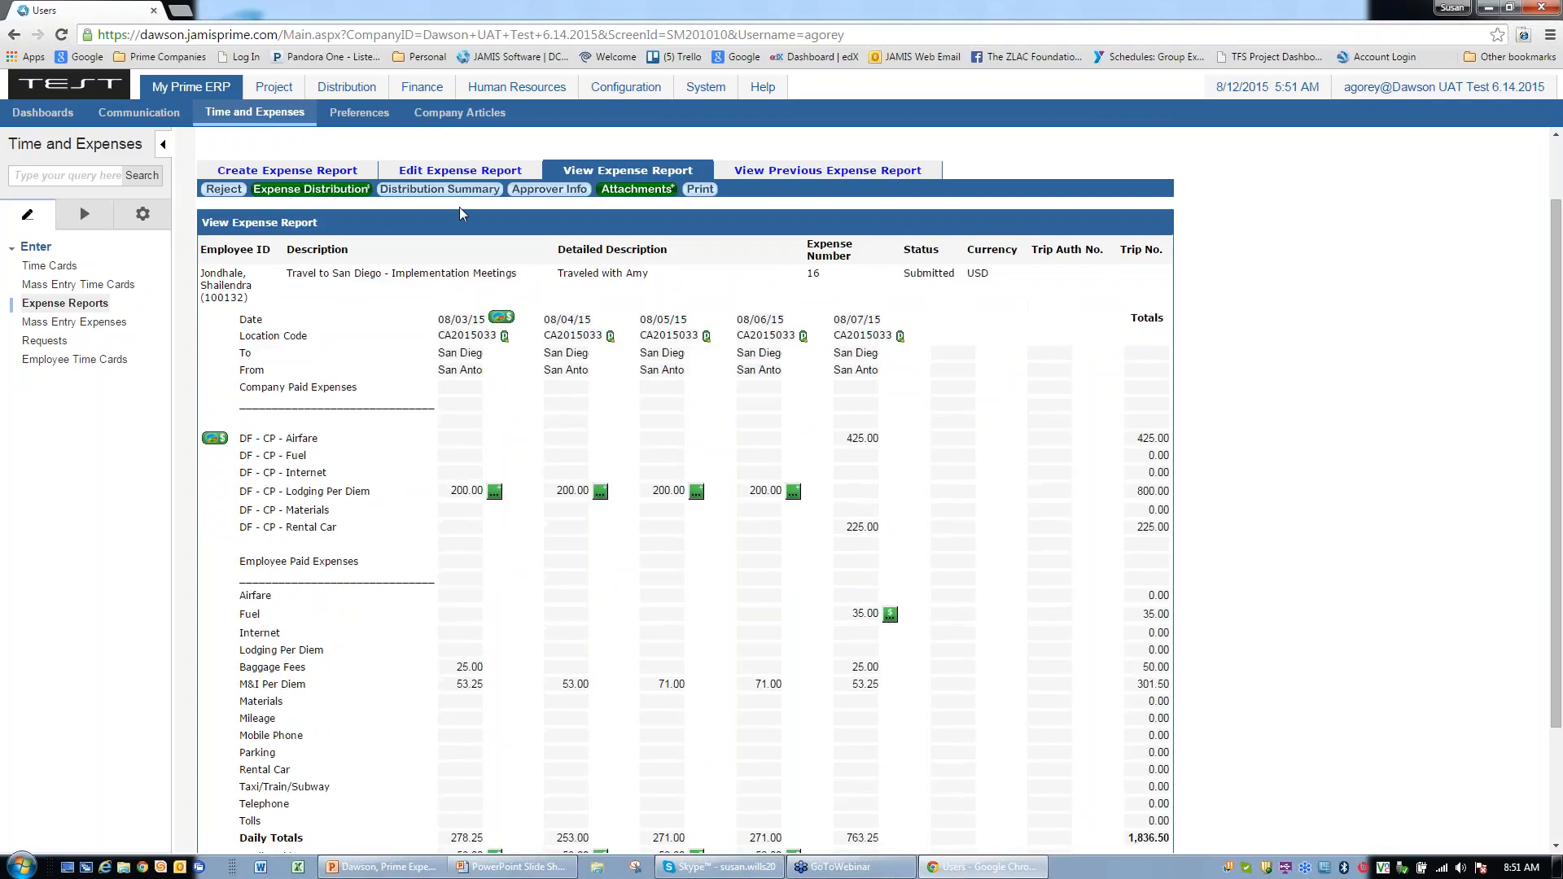
left_click(414, 172)
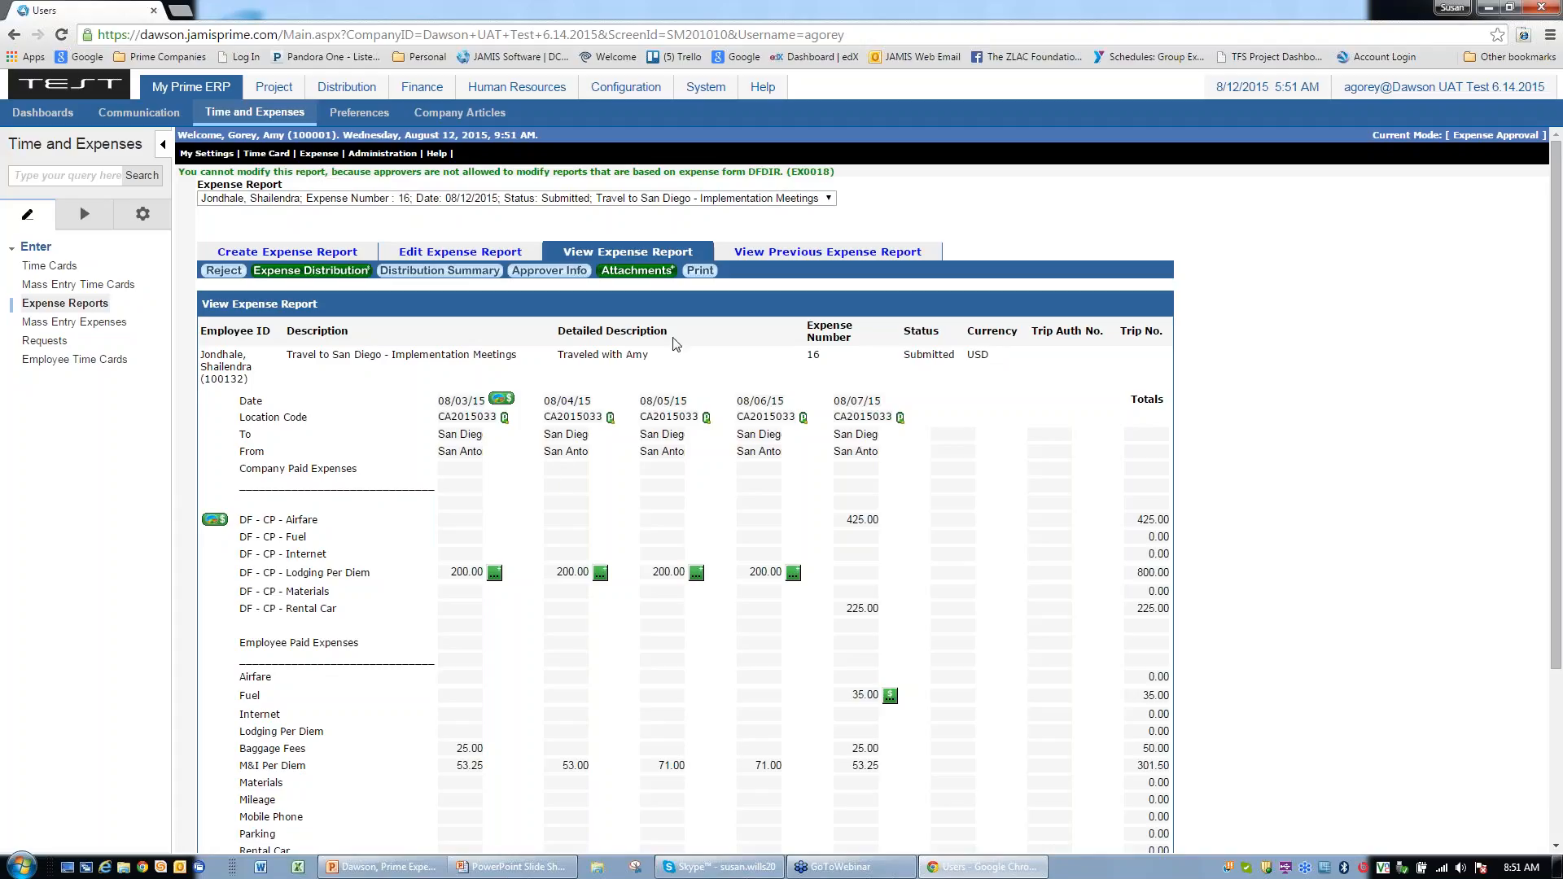
left_click(636, 270)
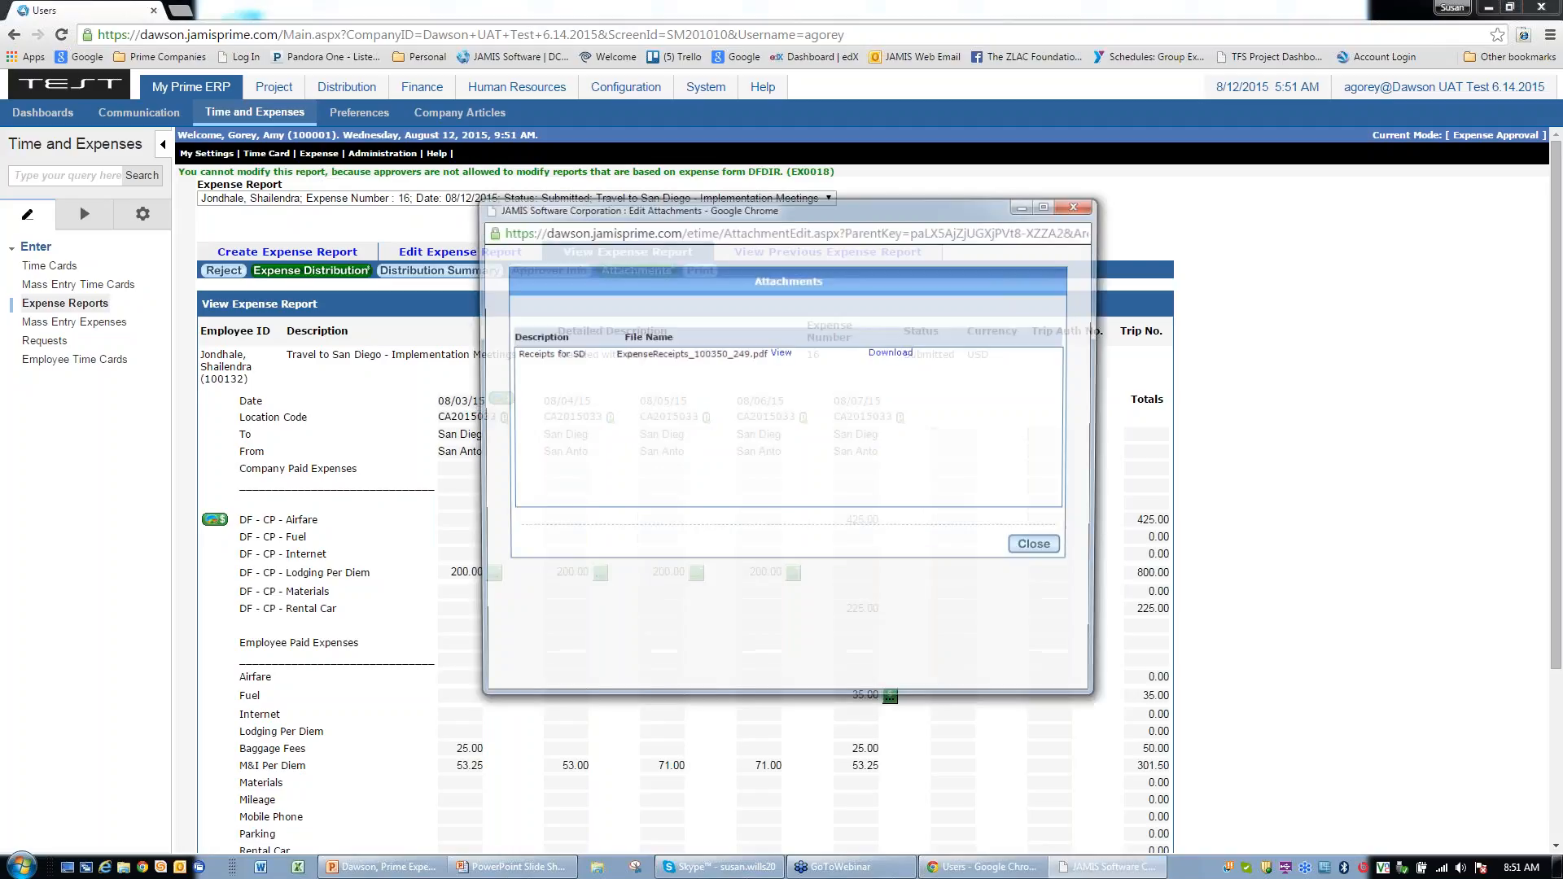
left_click(781, 353)
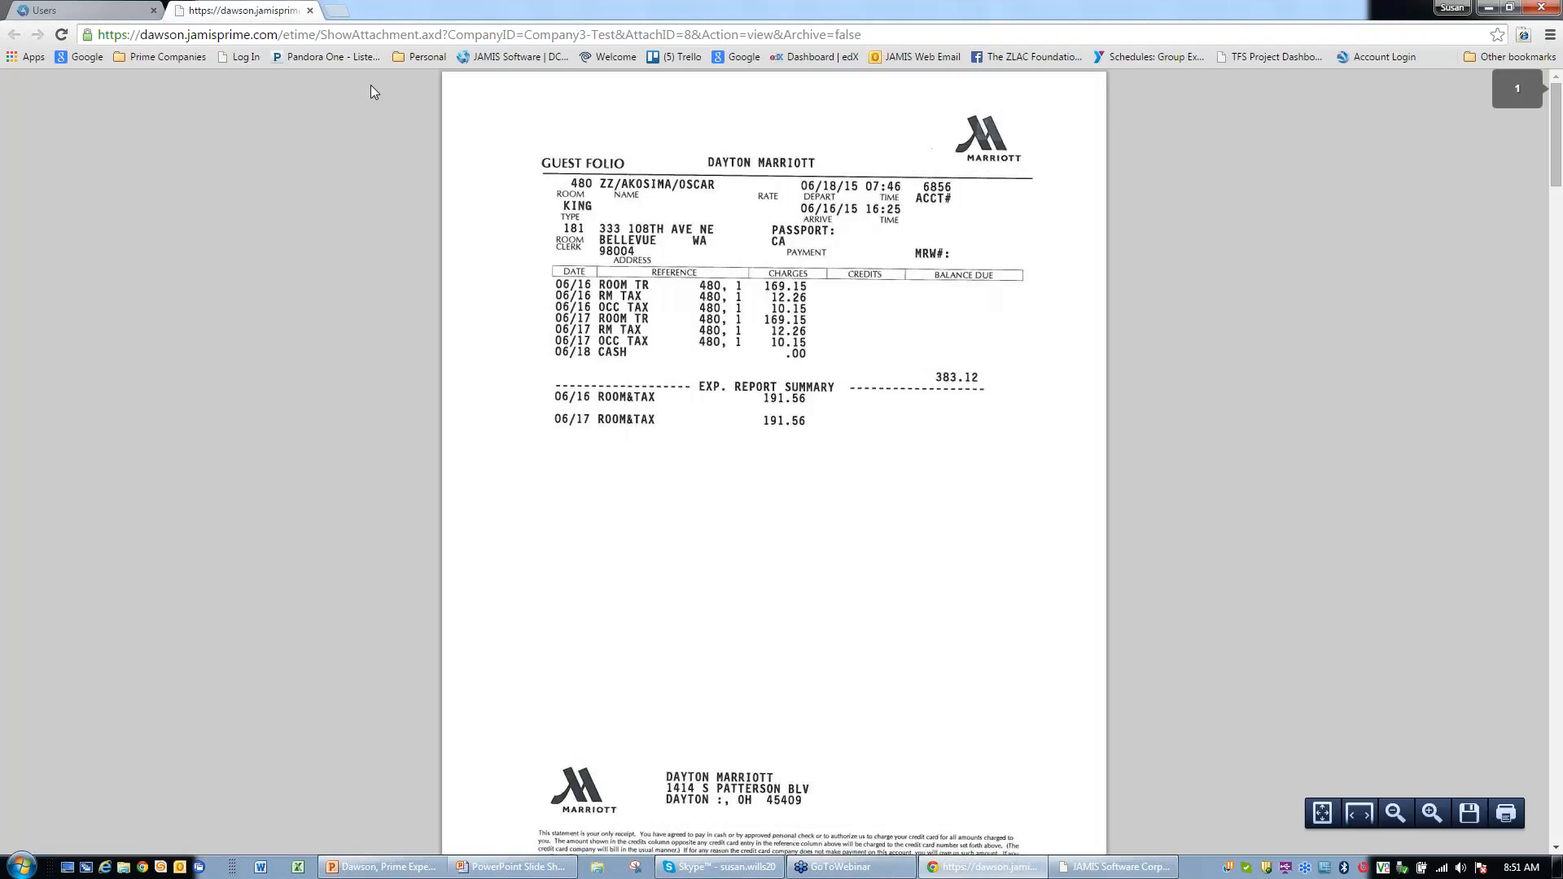
left_click(310, 10)
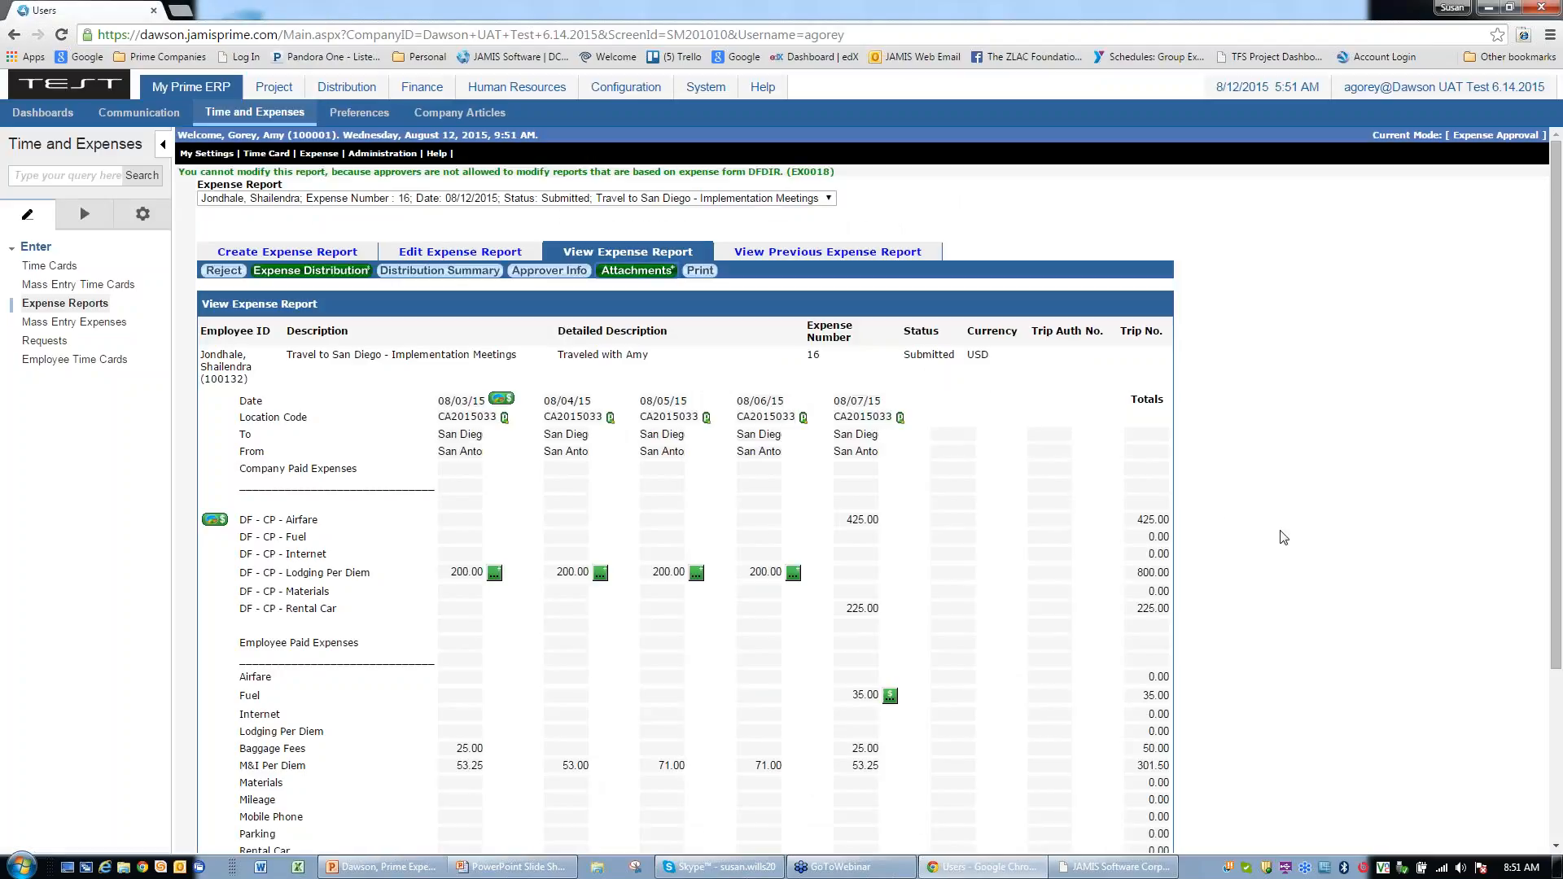
scroll(1283, 537, "down", 3)
scroll(1283, 537, "up", 3)
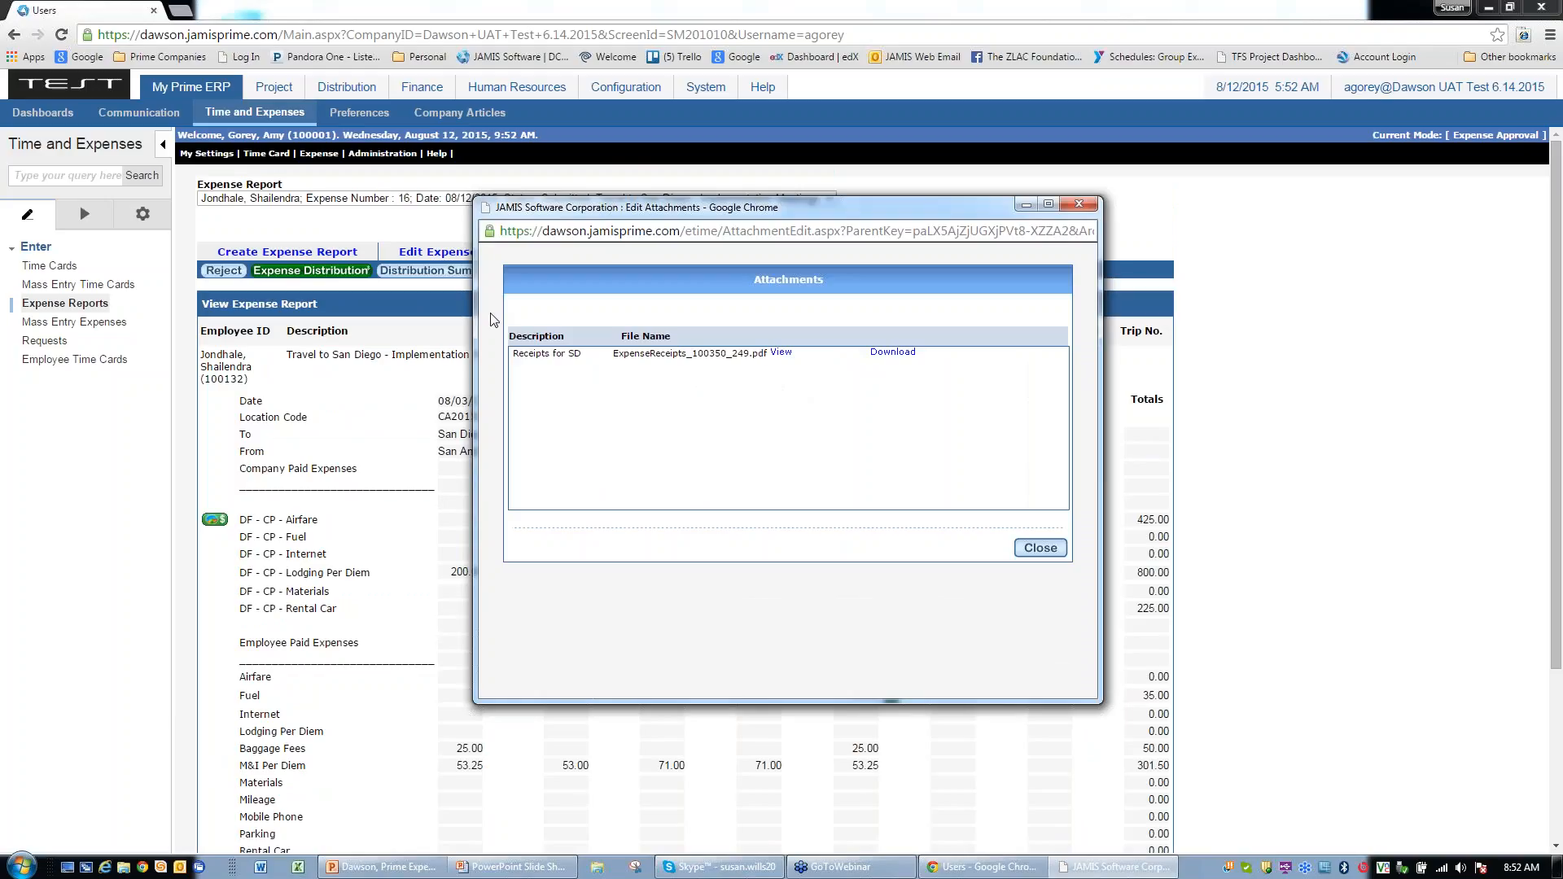
left_click(1042, 548)
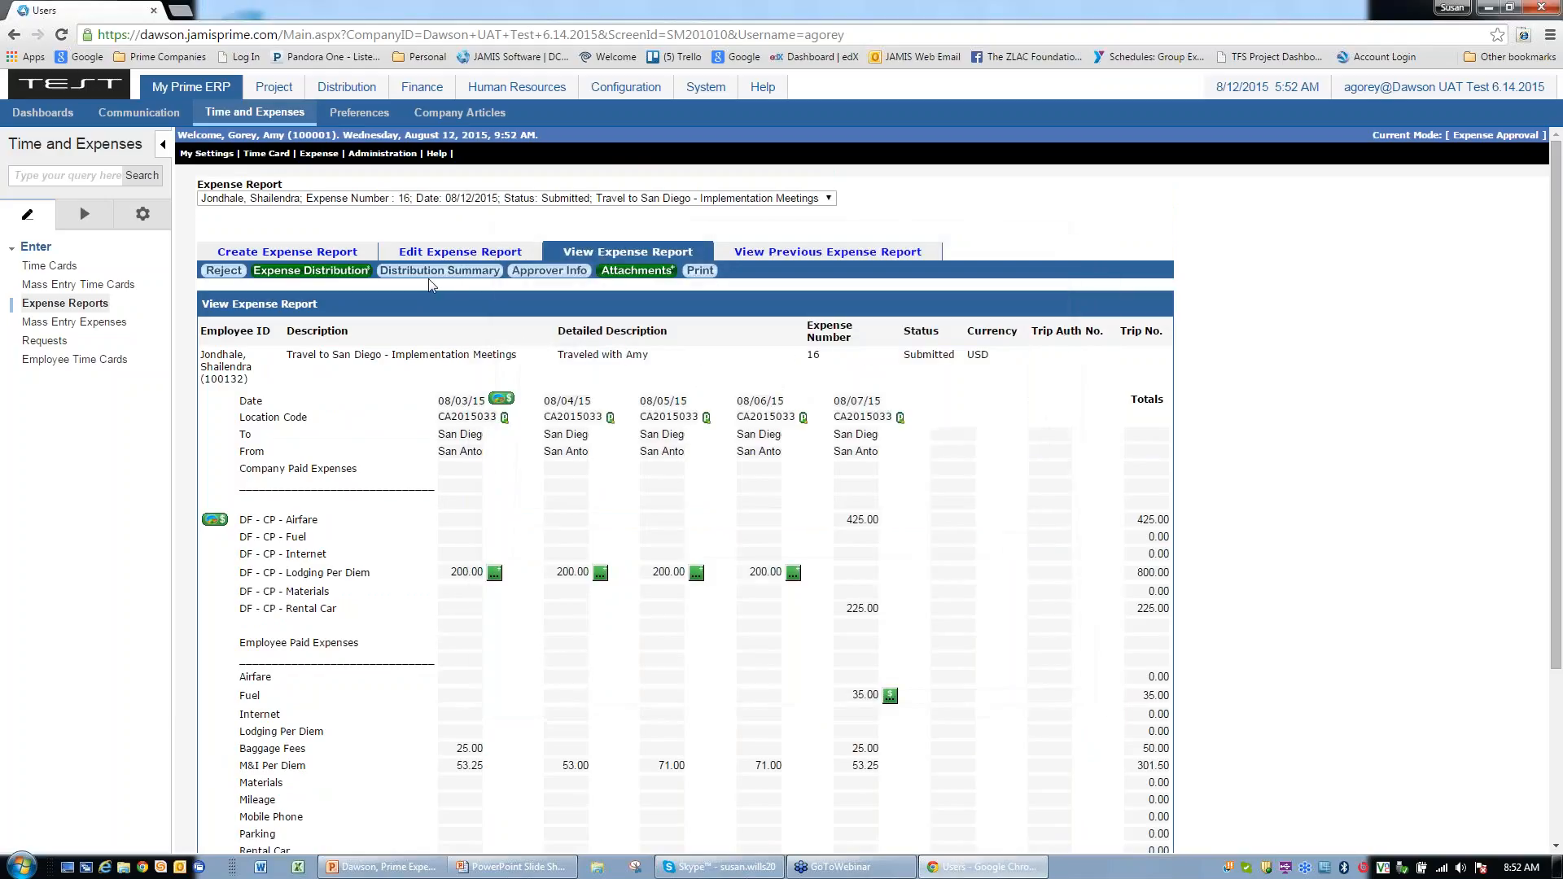
left_click(449, 272)
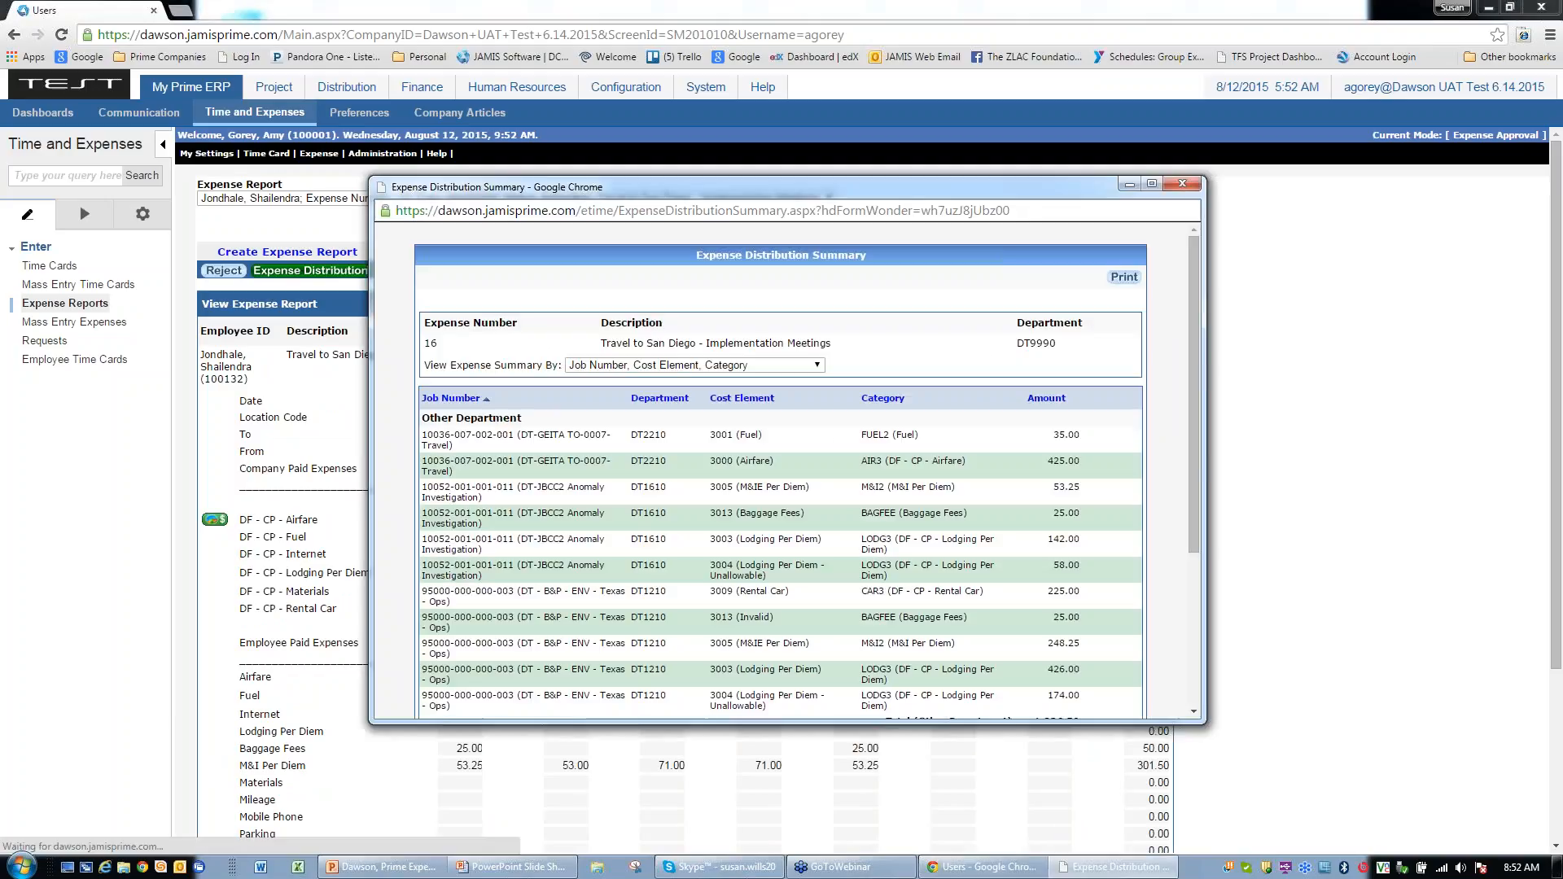
left_click(1153, 184)
left_click(817, 183)
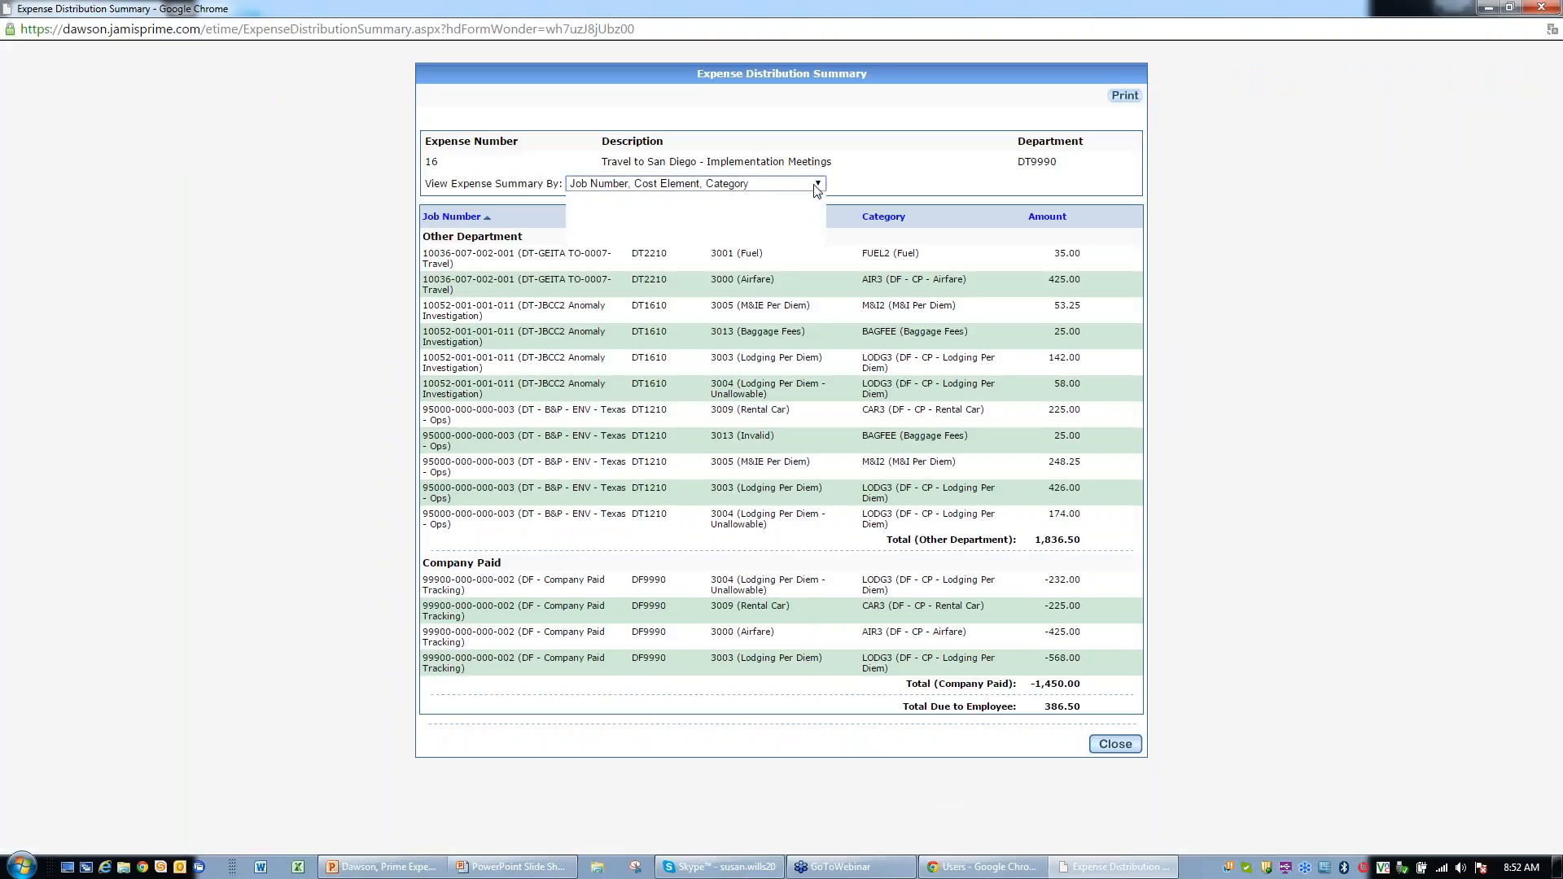
left_click(642, 199)
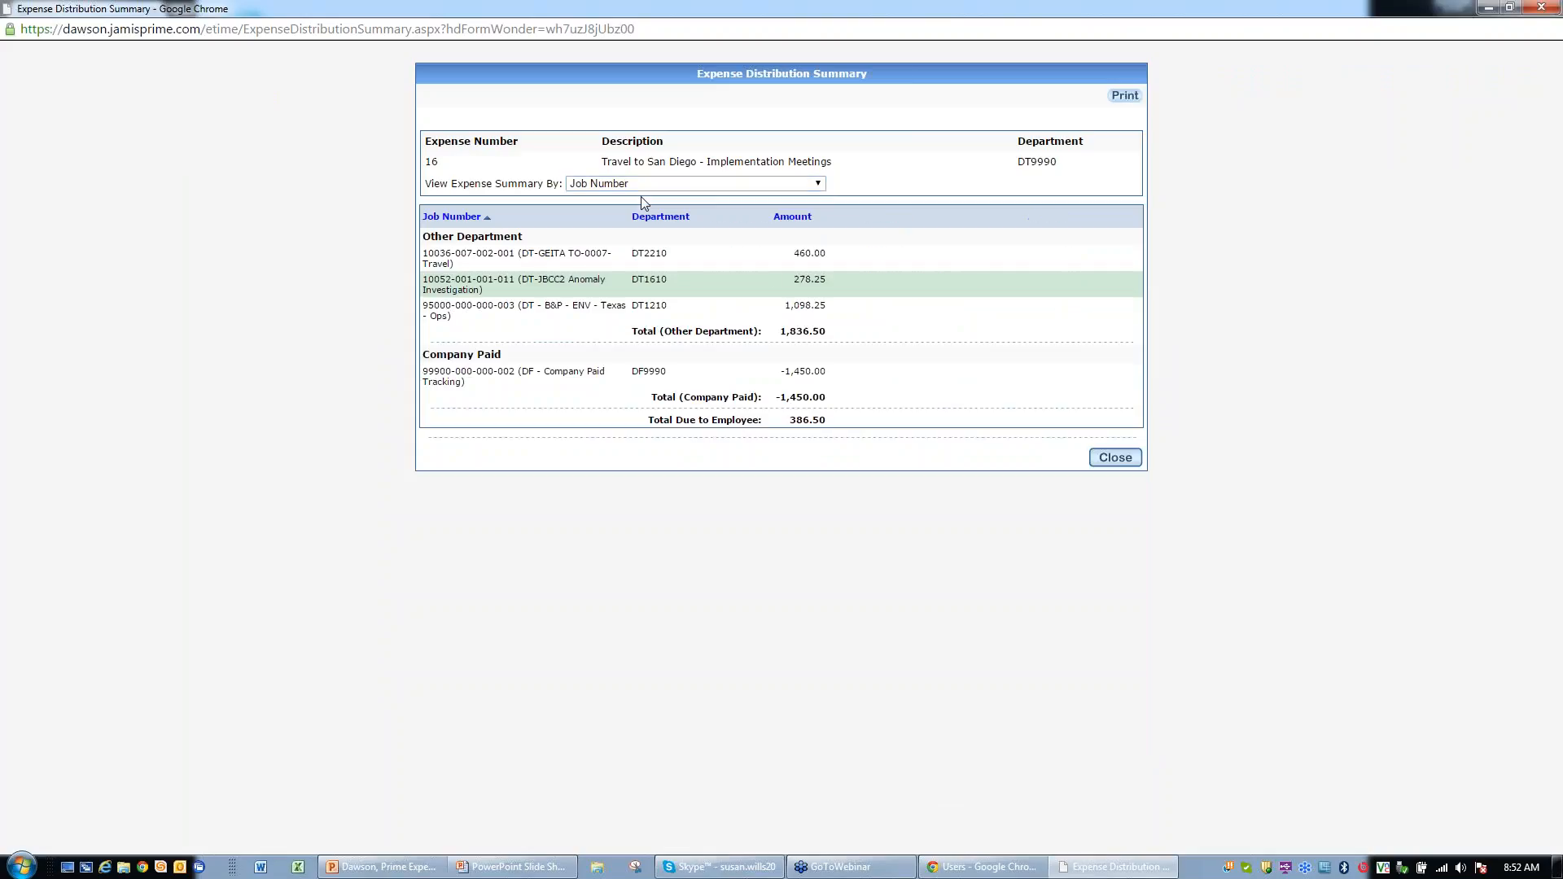
left_click(804, 184)
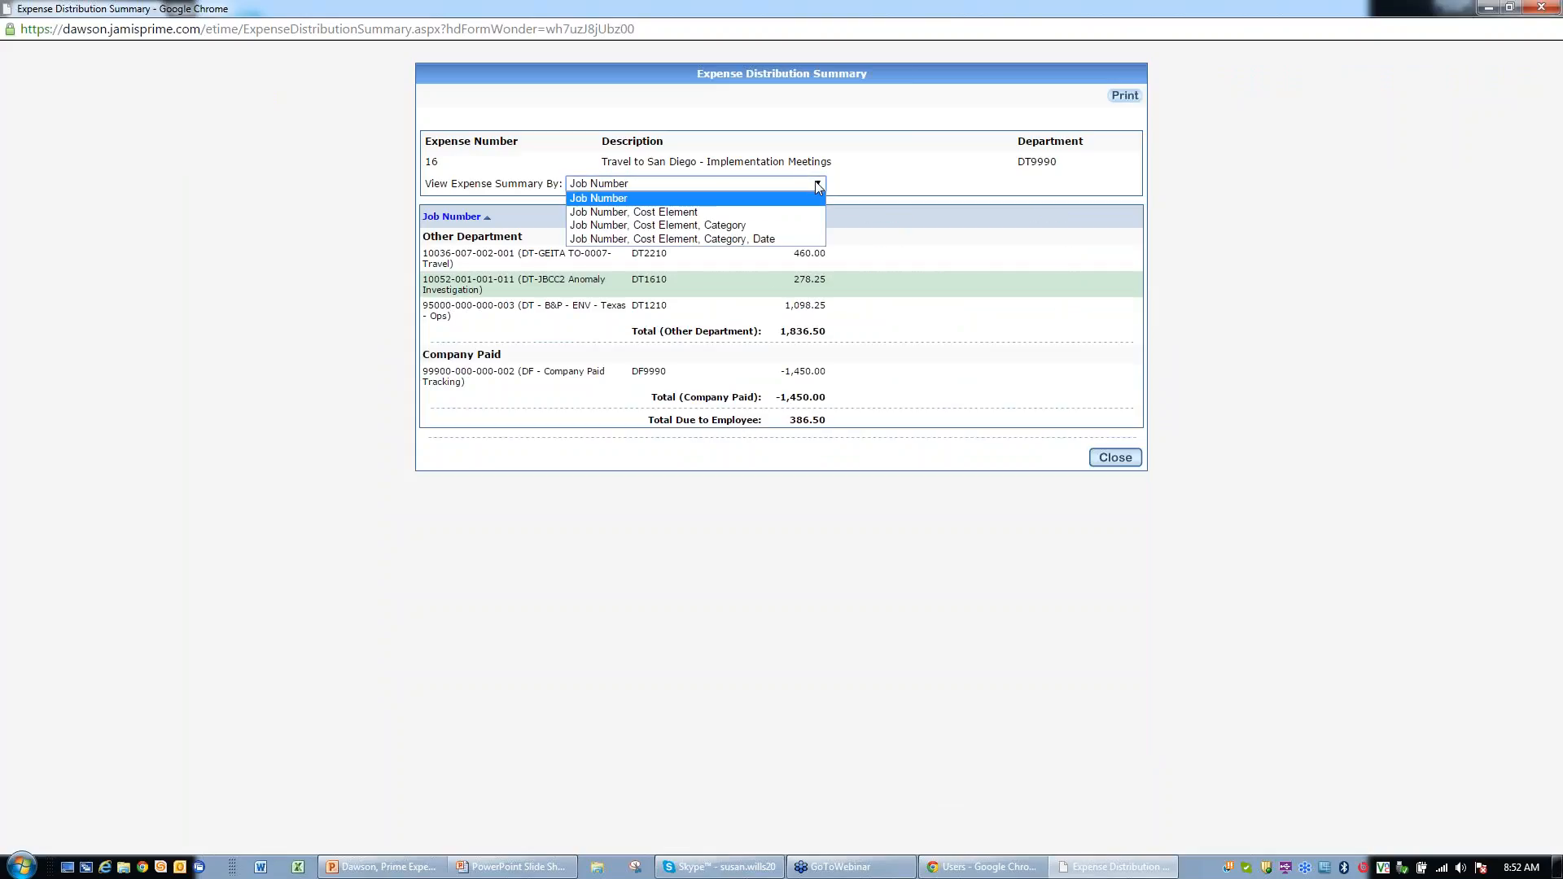
left_click(659, 210)
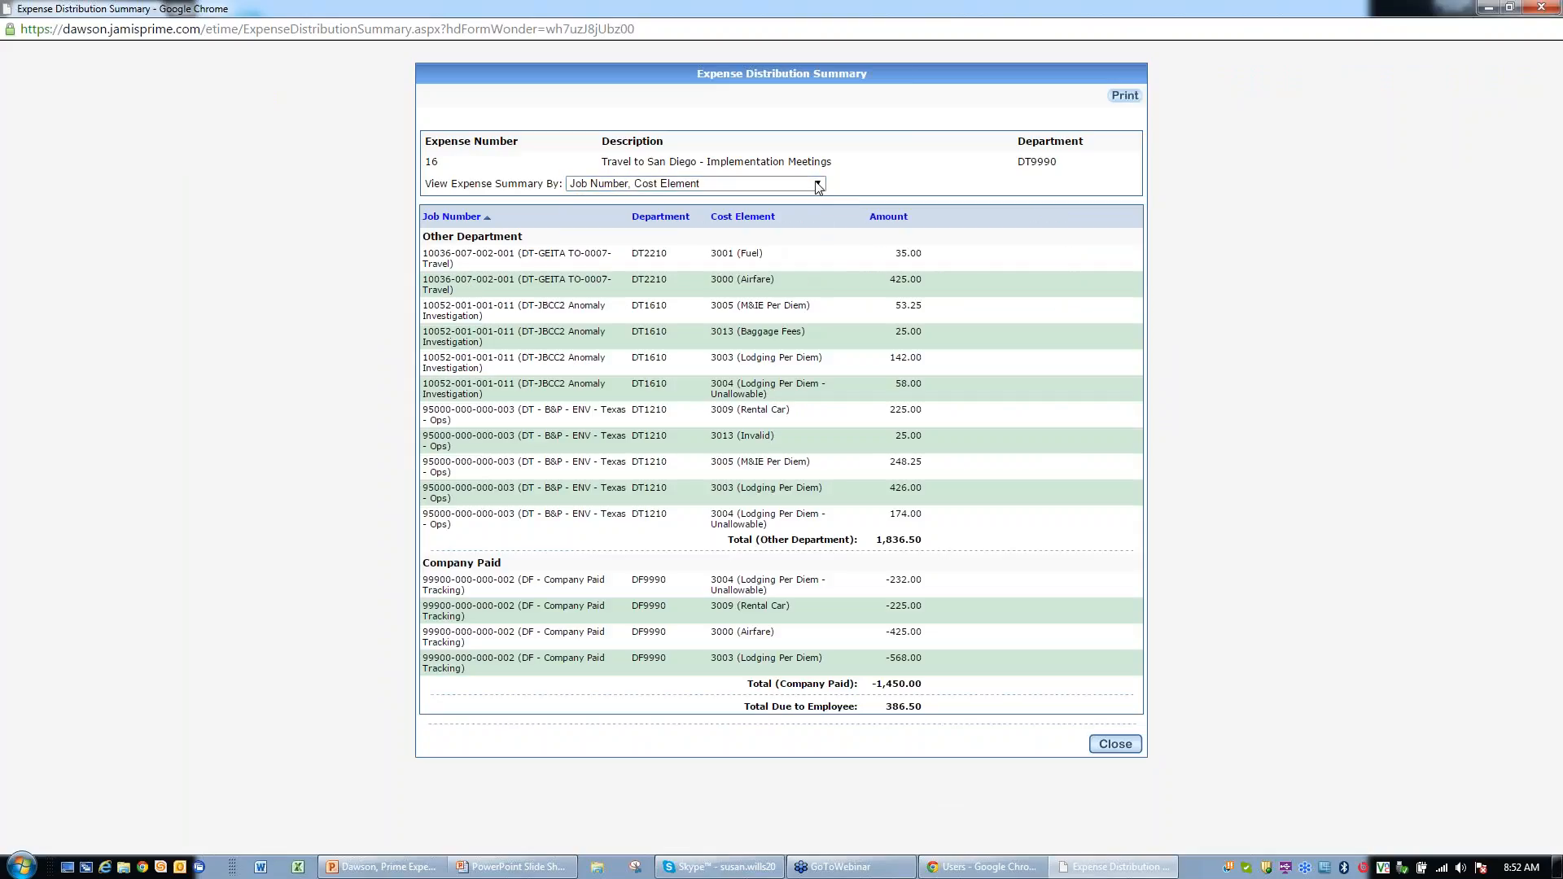
left_click(817, 184)
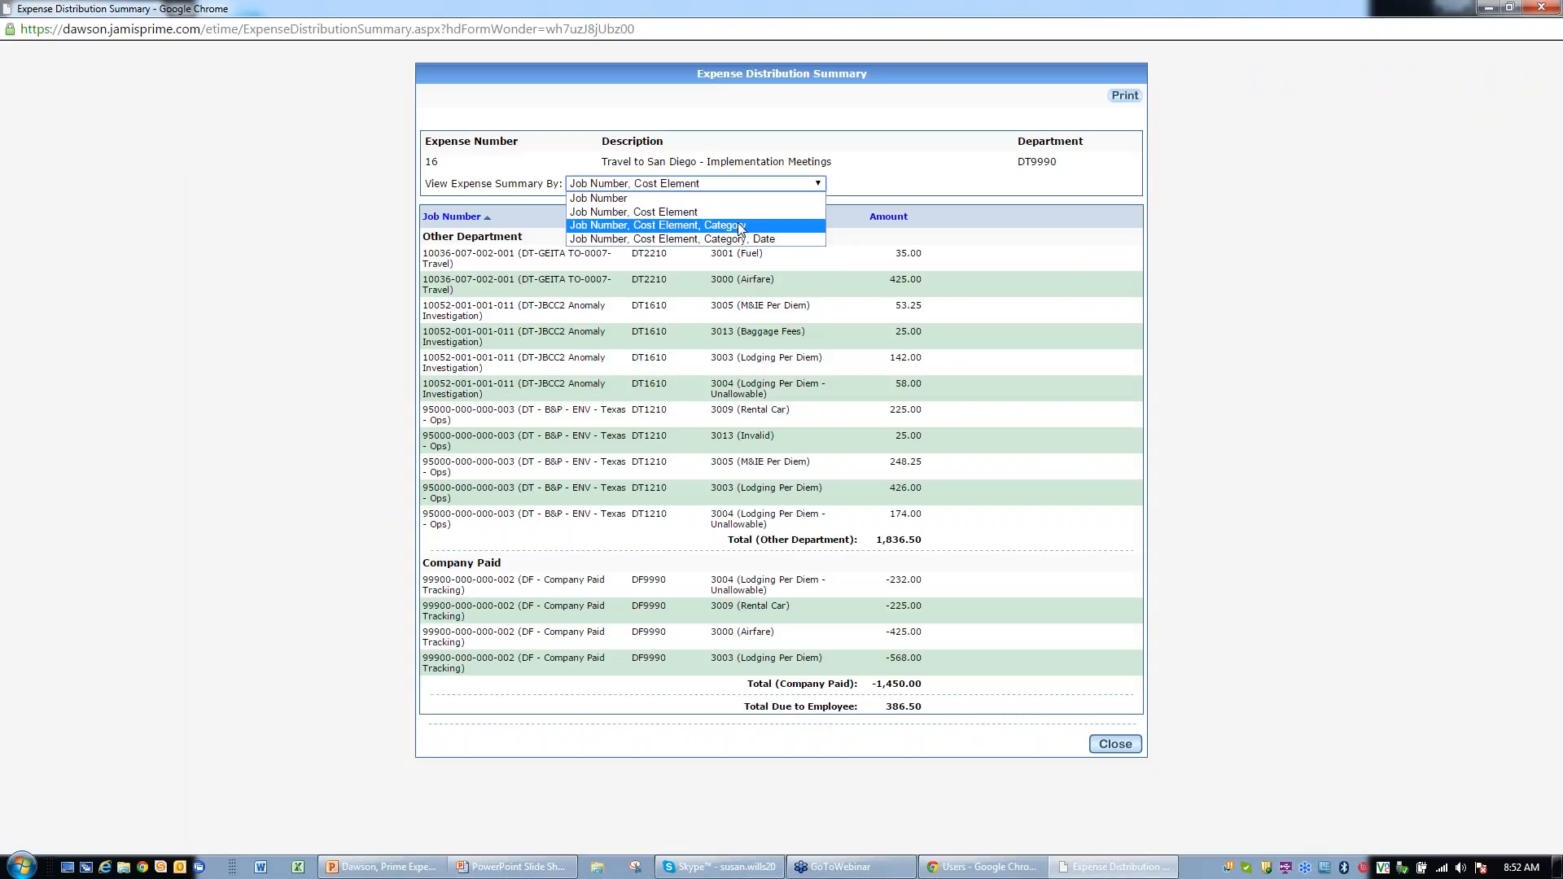
left_click(738, 225)
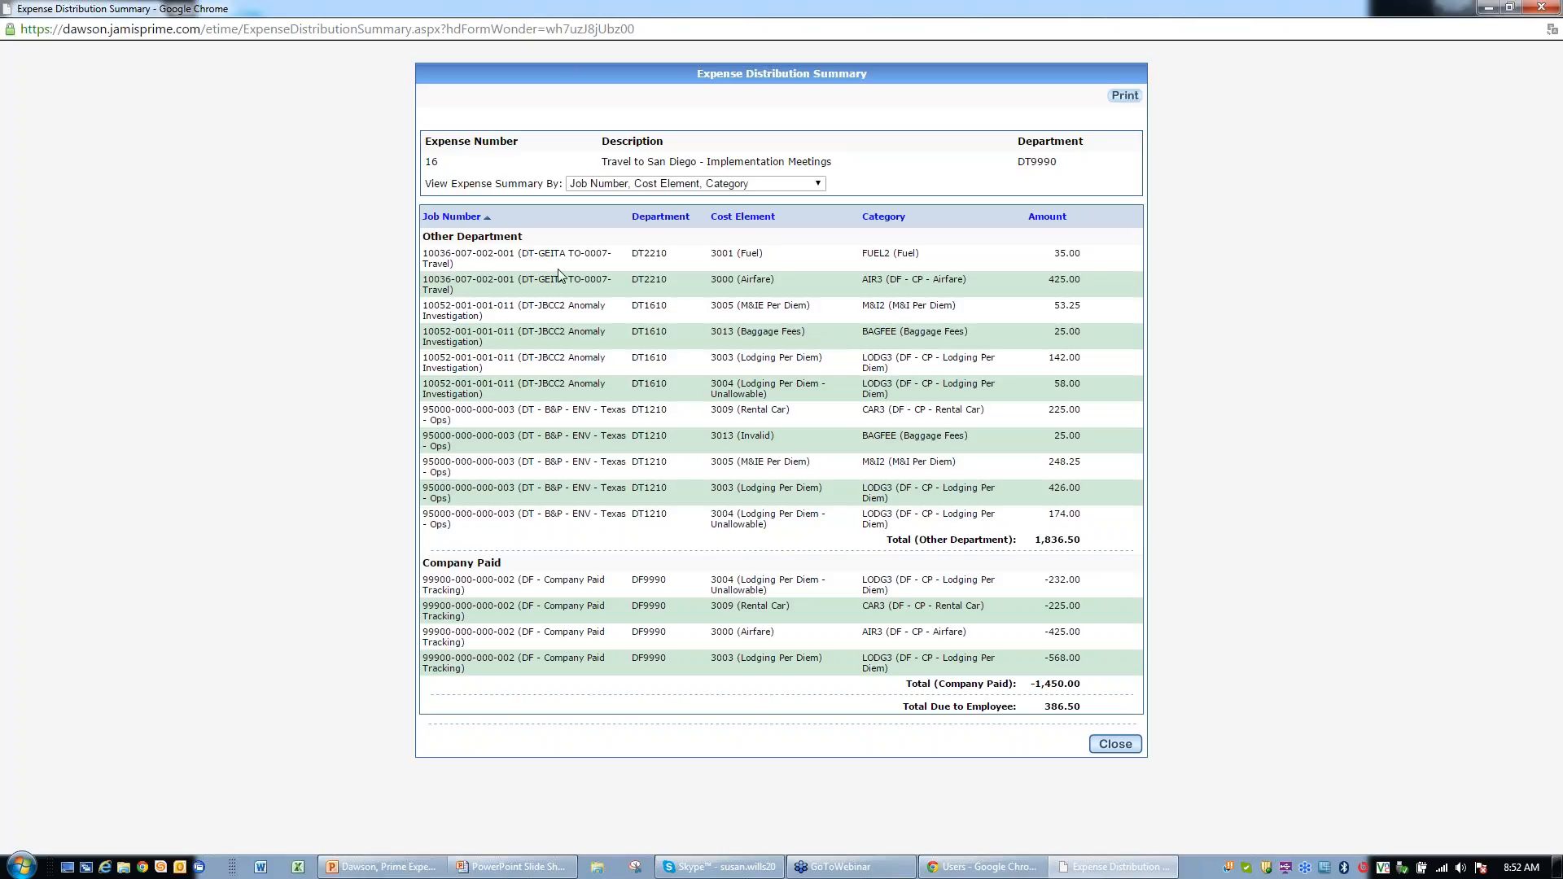
left_click(1116, 744)
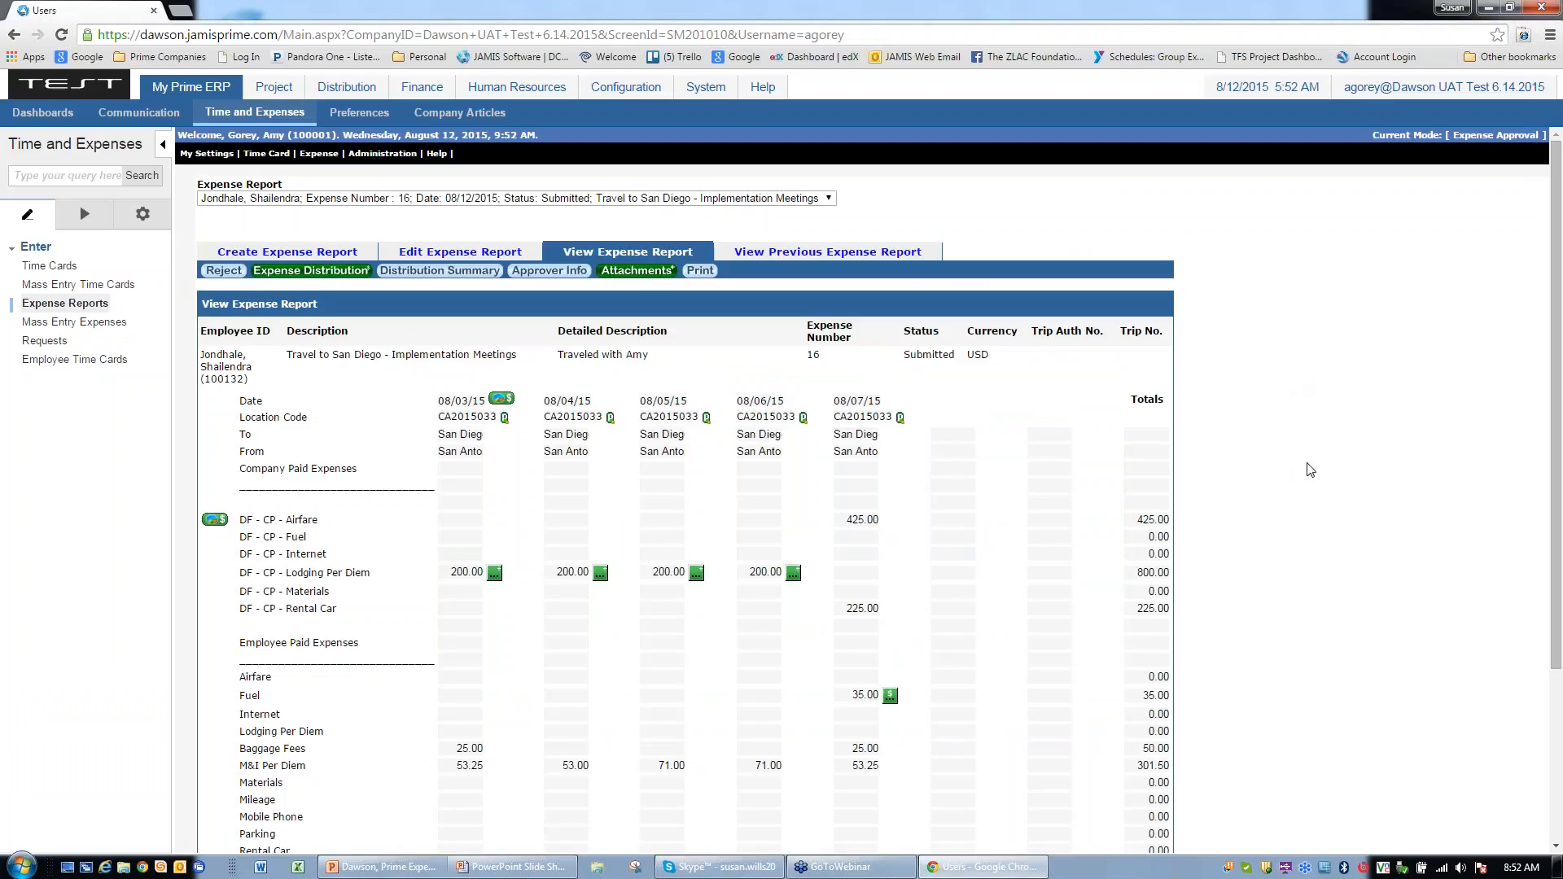
Step: Scroll through expense report 16 and approve it
scroll(1310, 469, "down", 3)
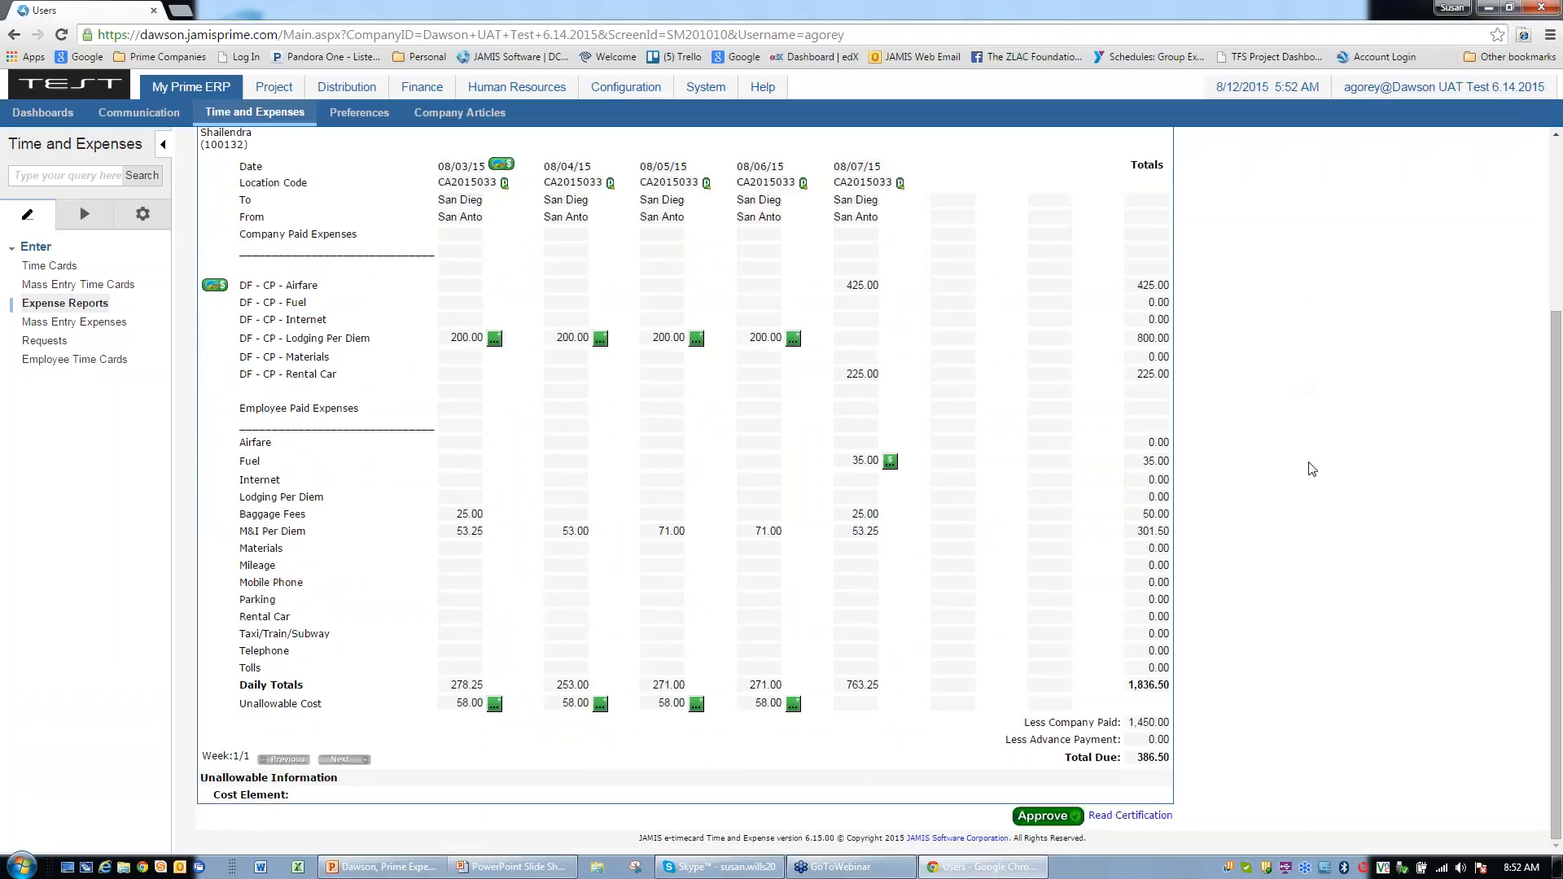
scroll(1310, 470, "up", 2)
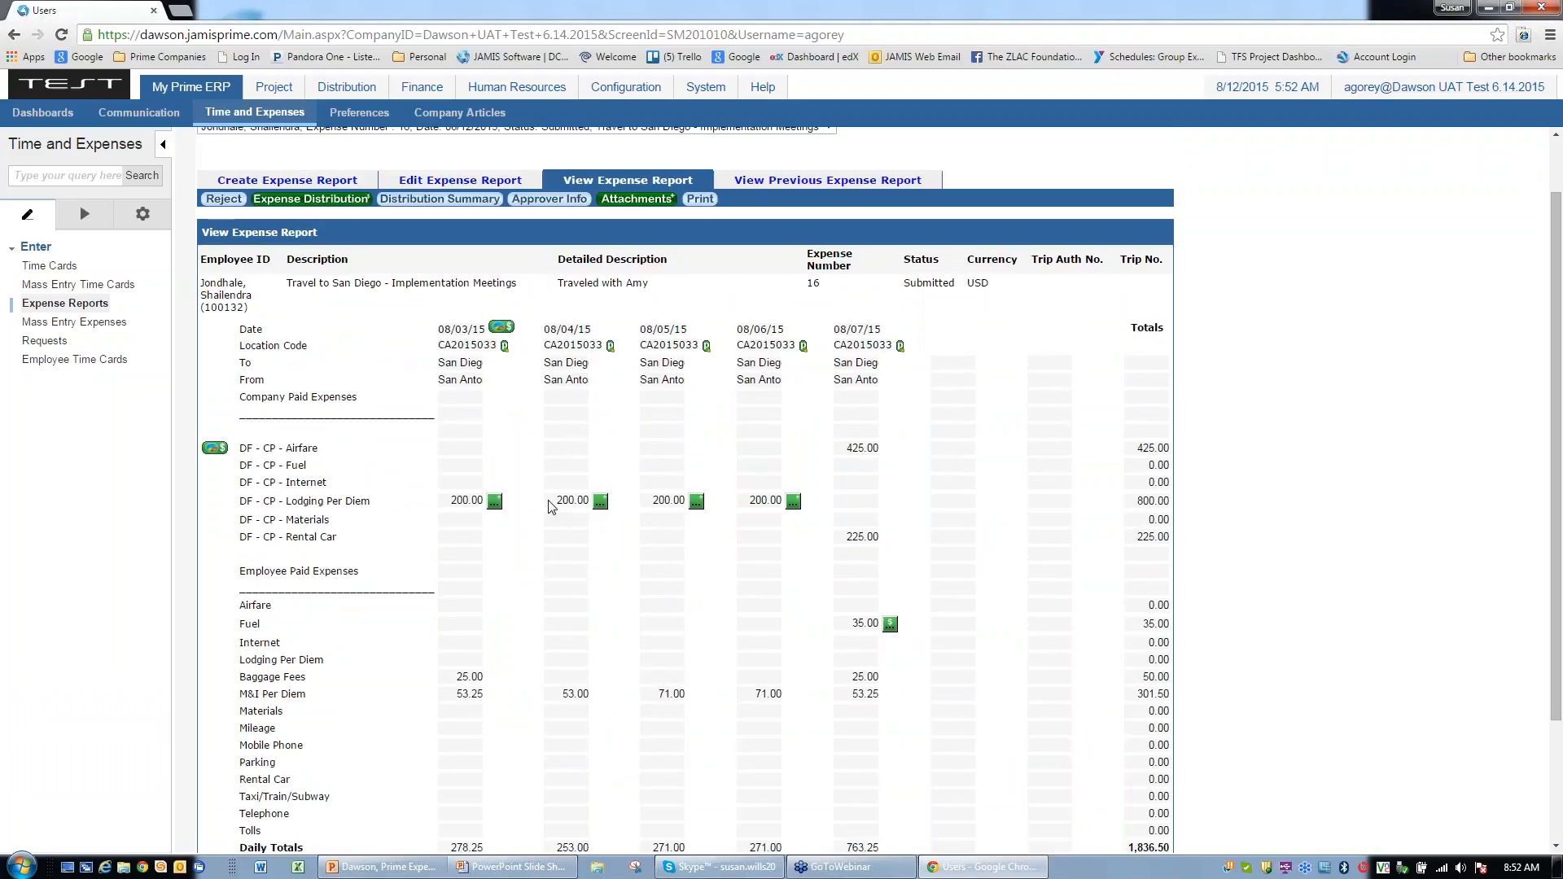
scroll(553, 506, "down", 2)
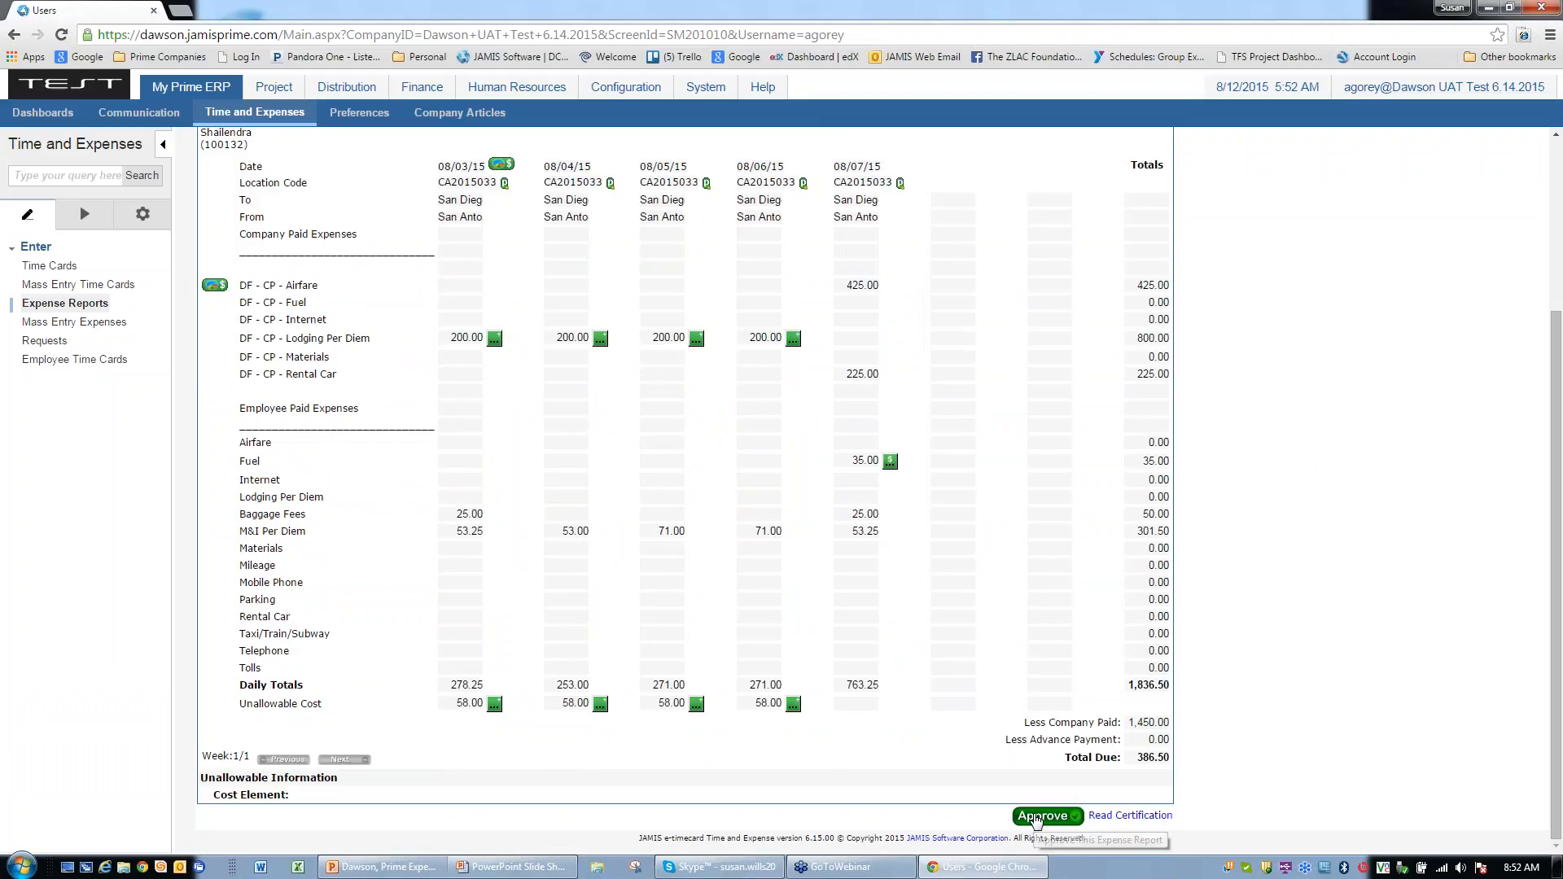
scroll(1038, 818, "up", 2)
scroll(1028, 818, "down", 2)
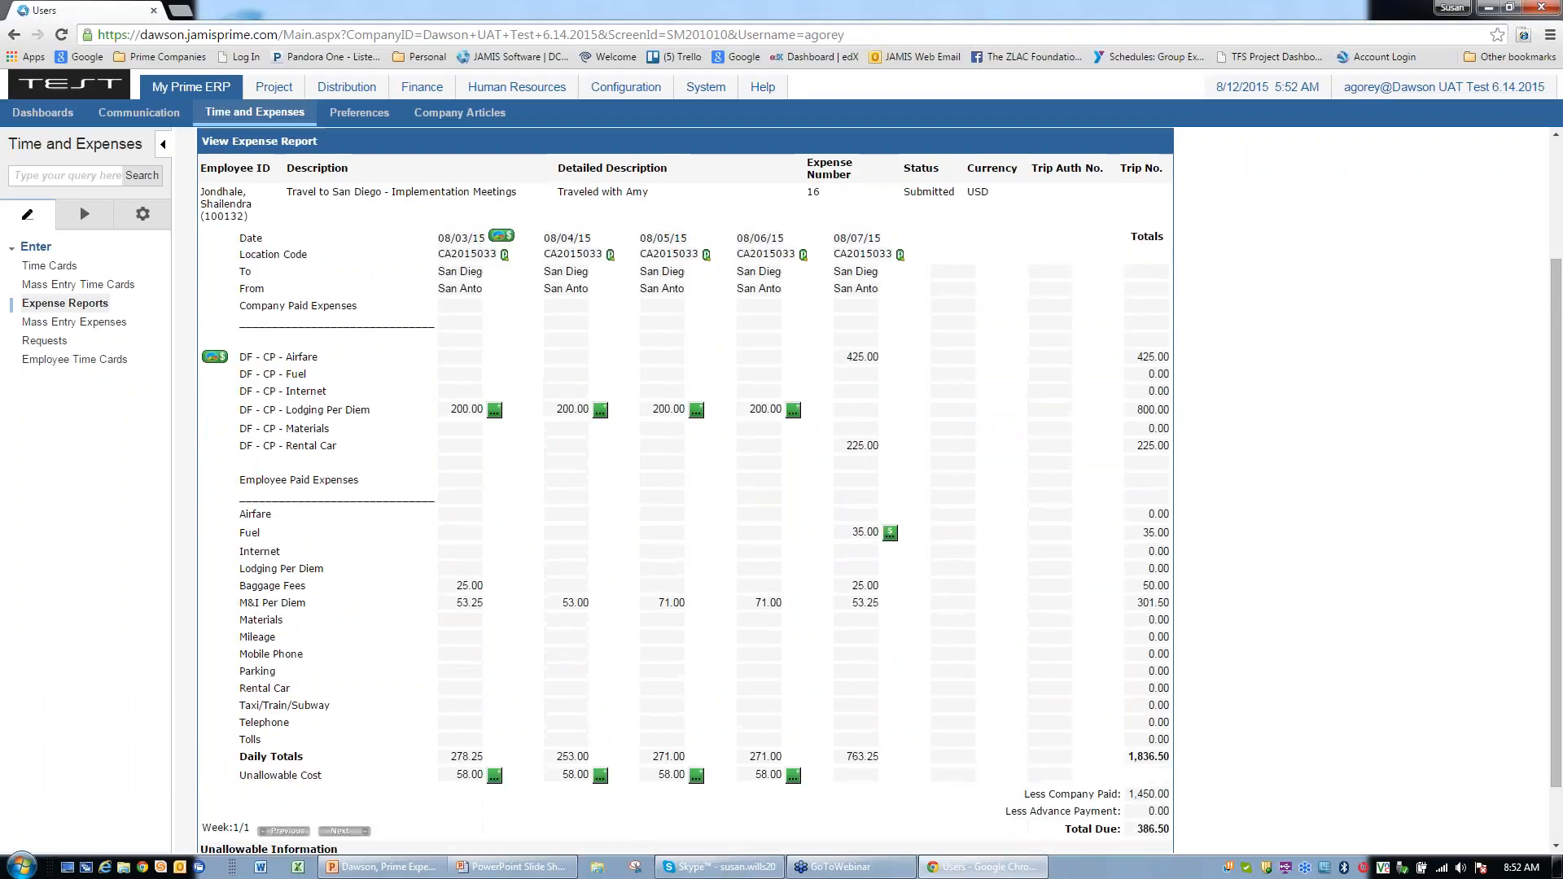
left_click(1028, 818)
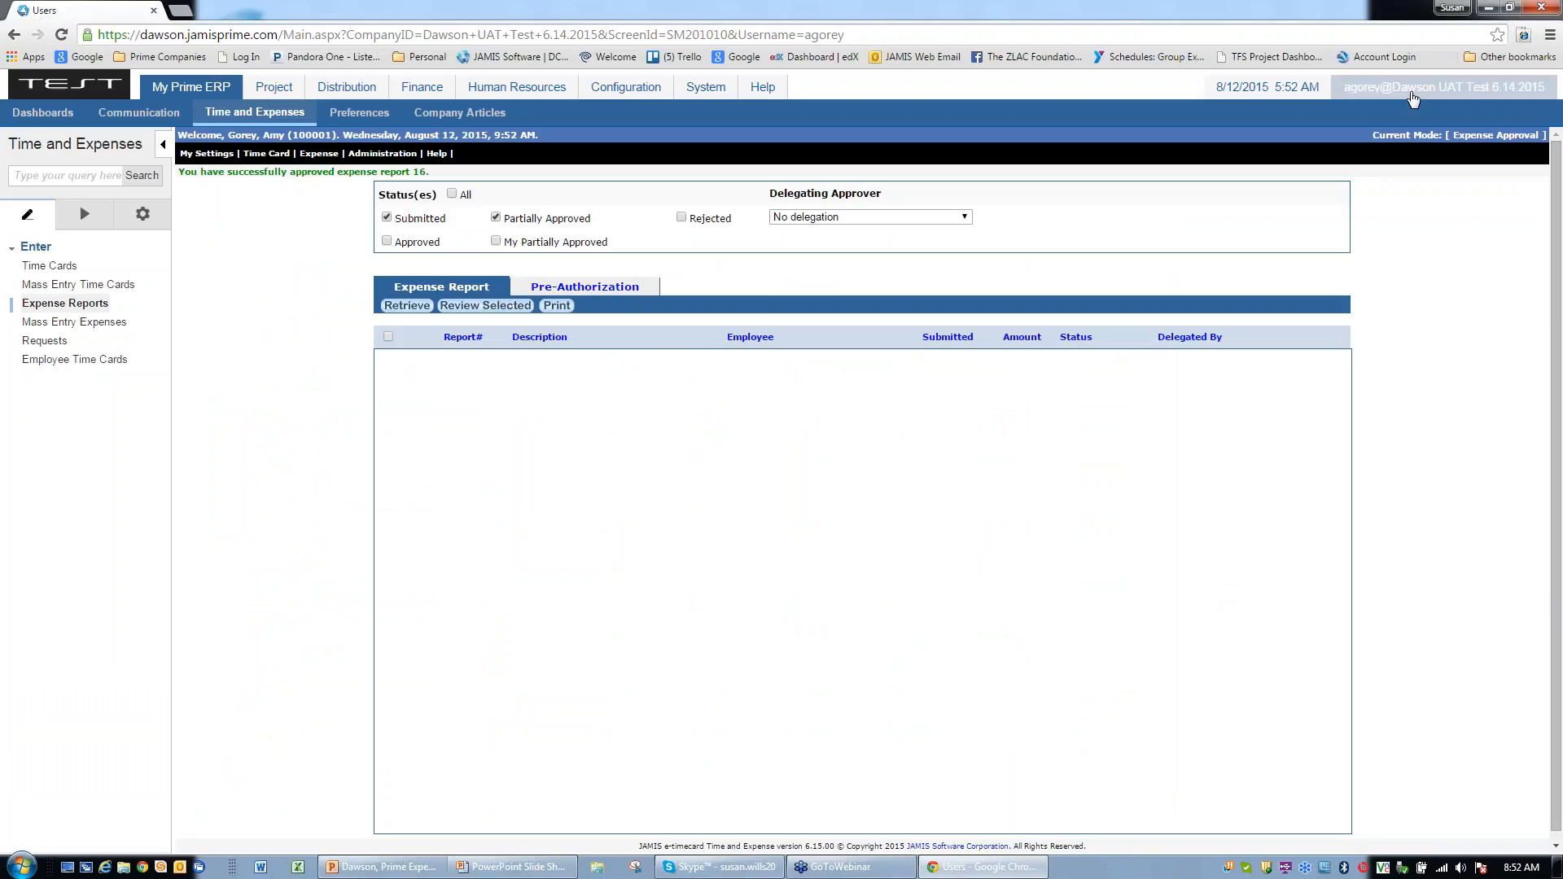
Step: Sign out, sign back in with the original user's login, and open Configuration > User Security > Users
left_click(1410, 97)
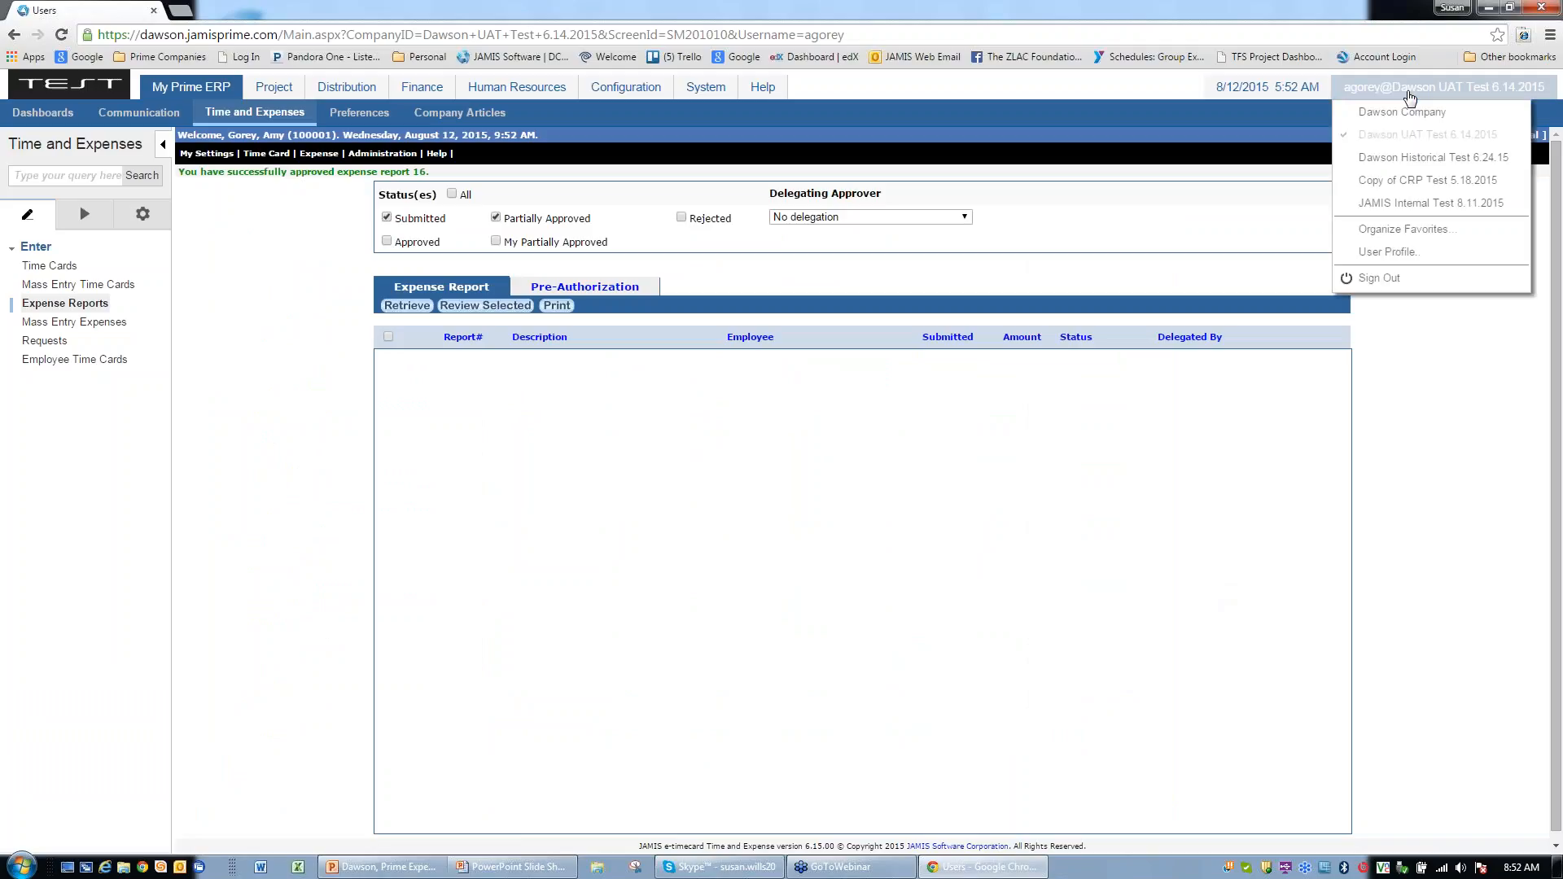
left_click(1377, 278)
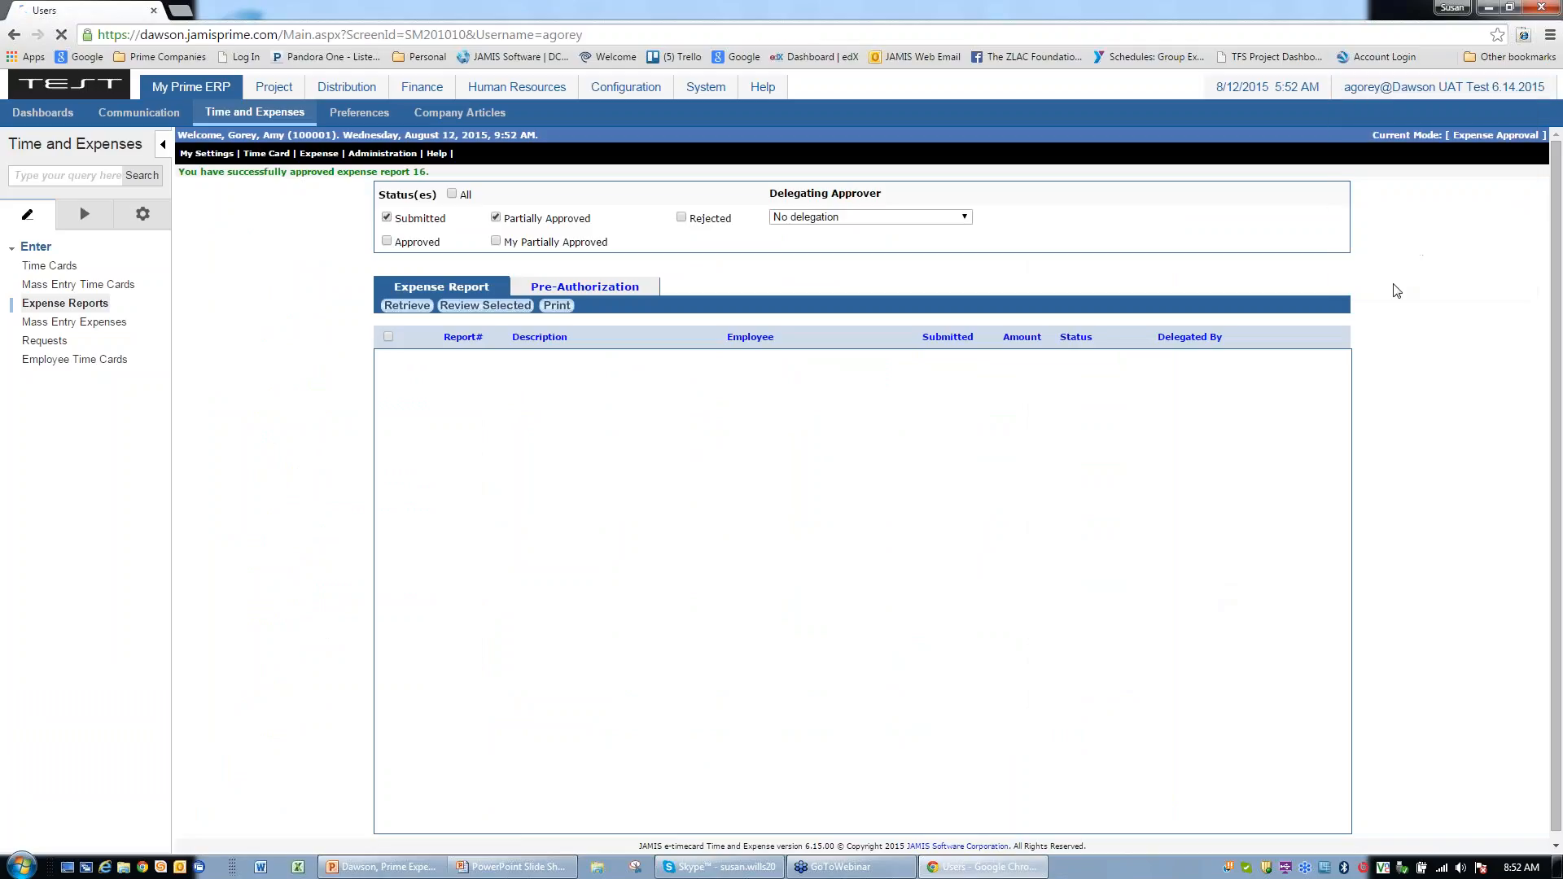
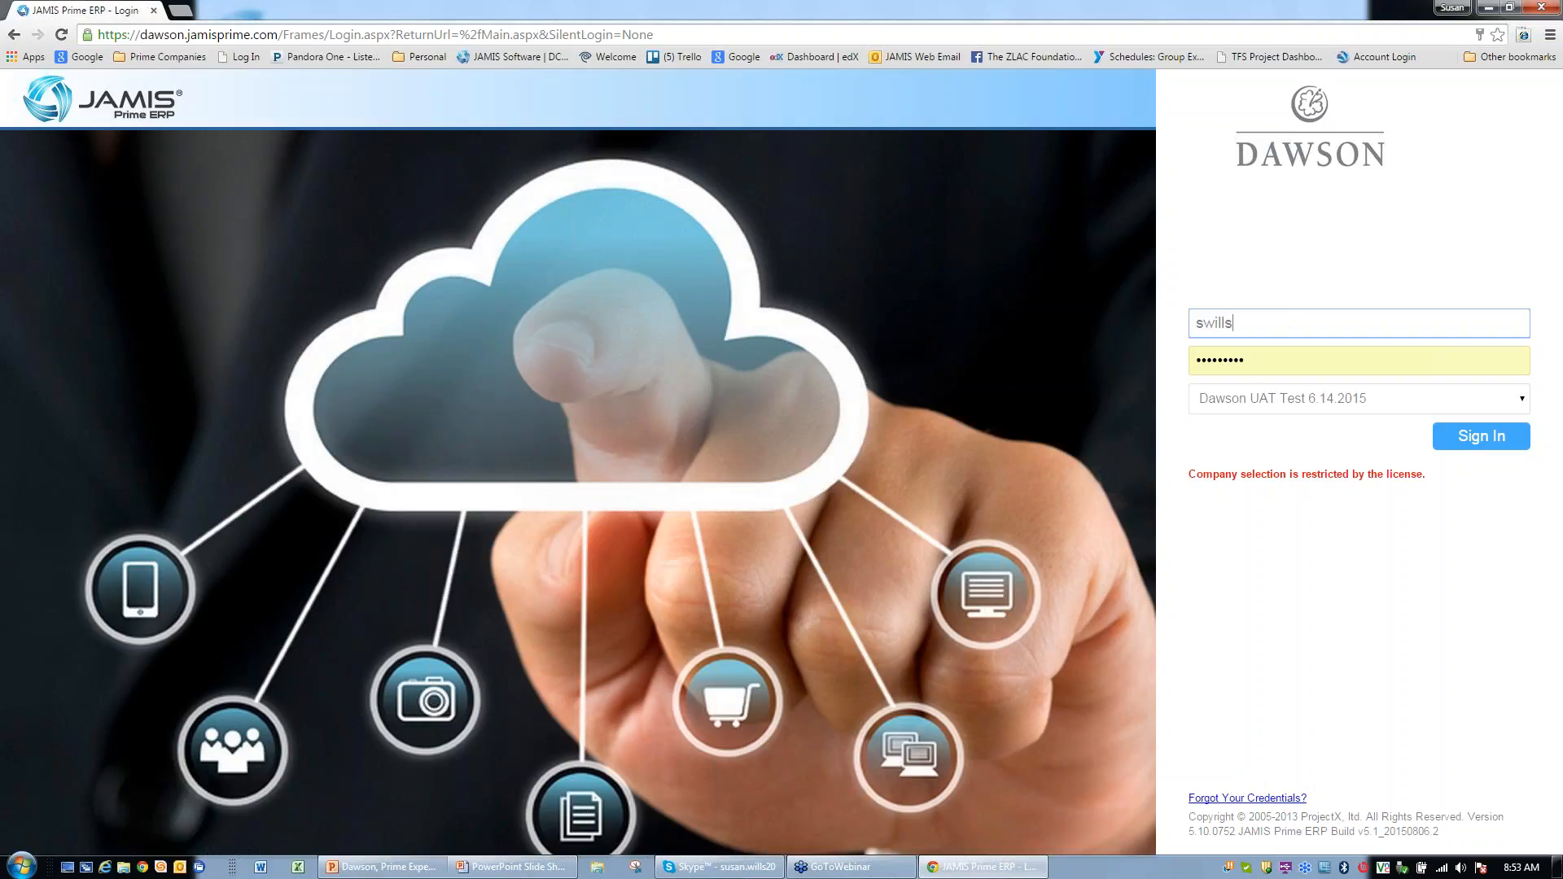
left_click(1468, 438)
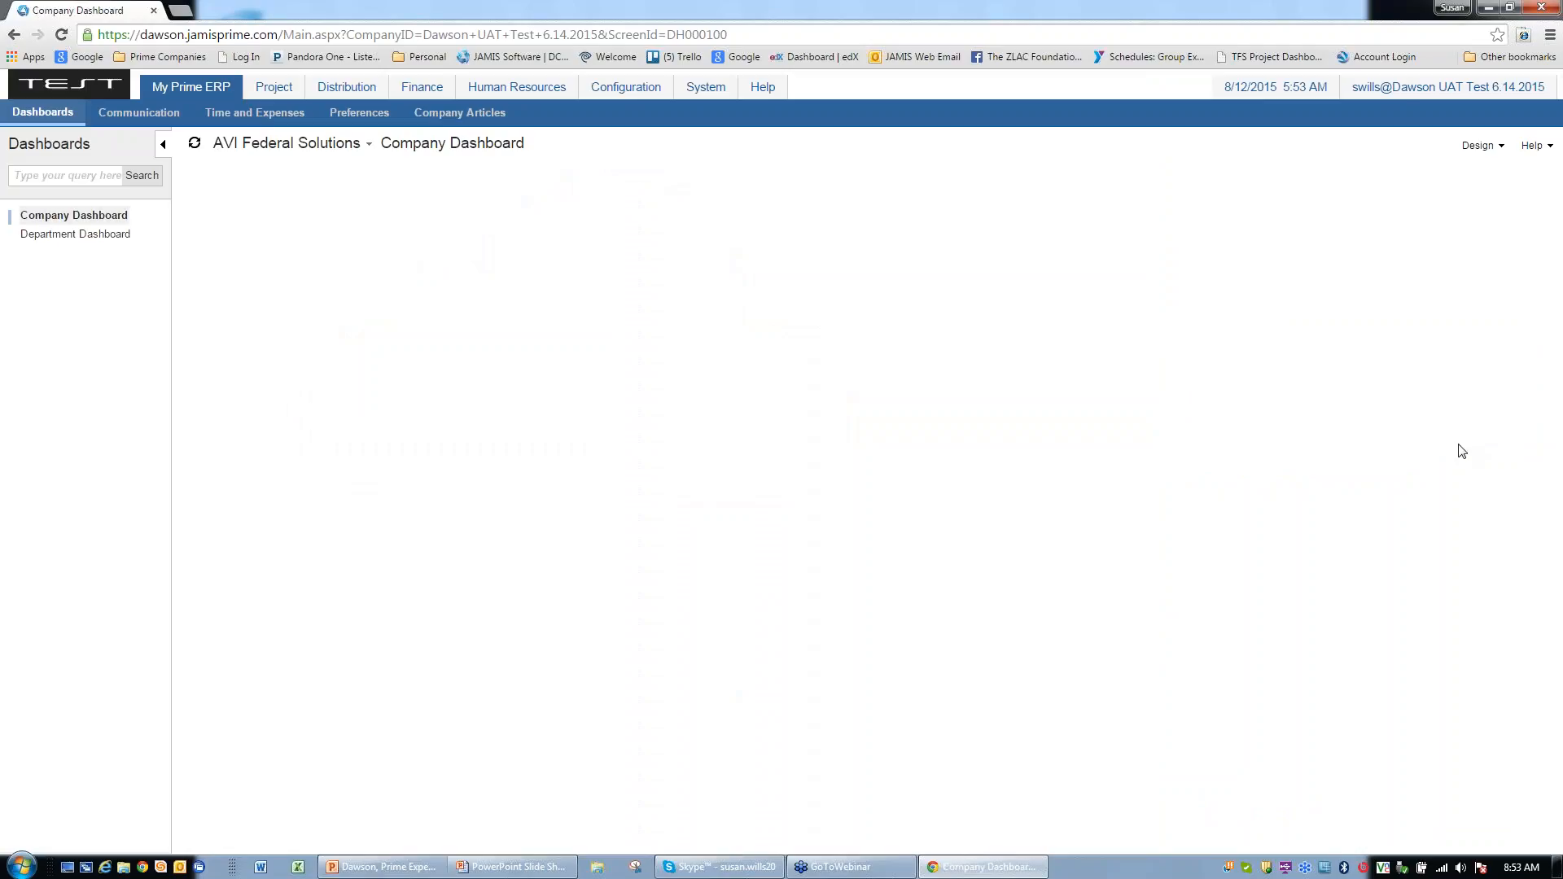
left_click(621, 90)
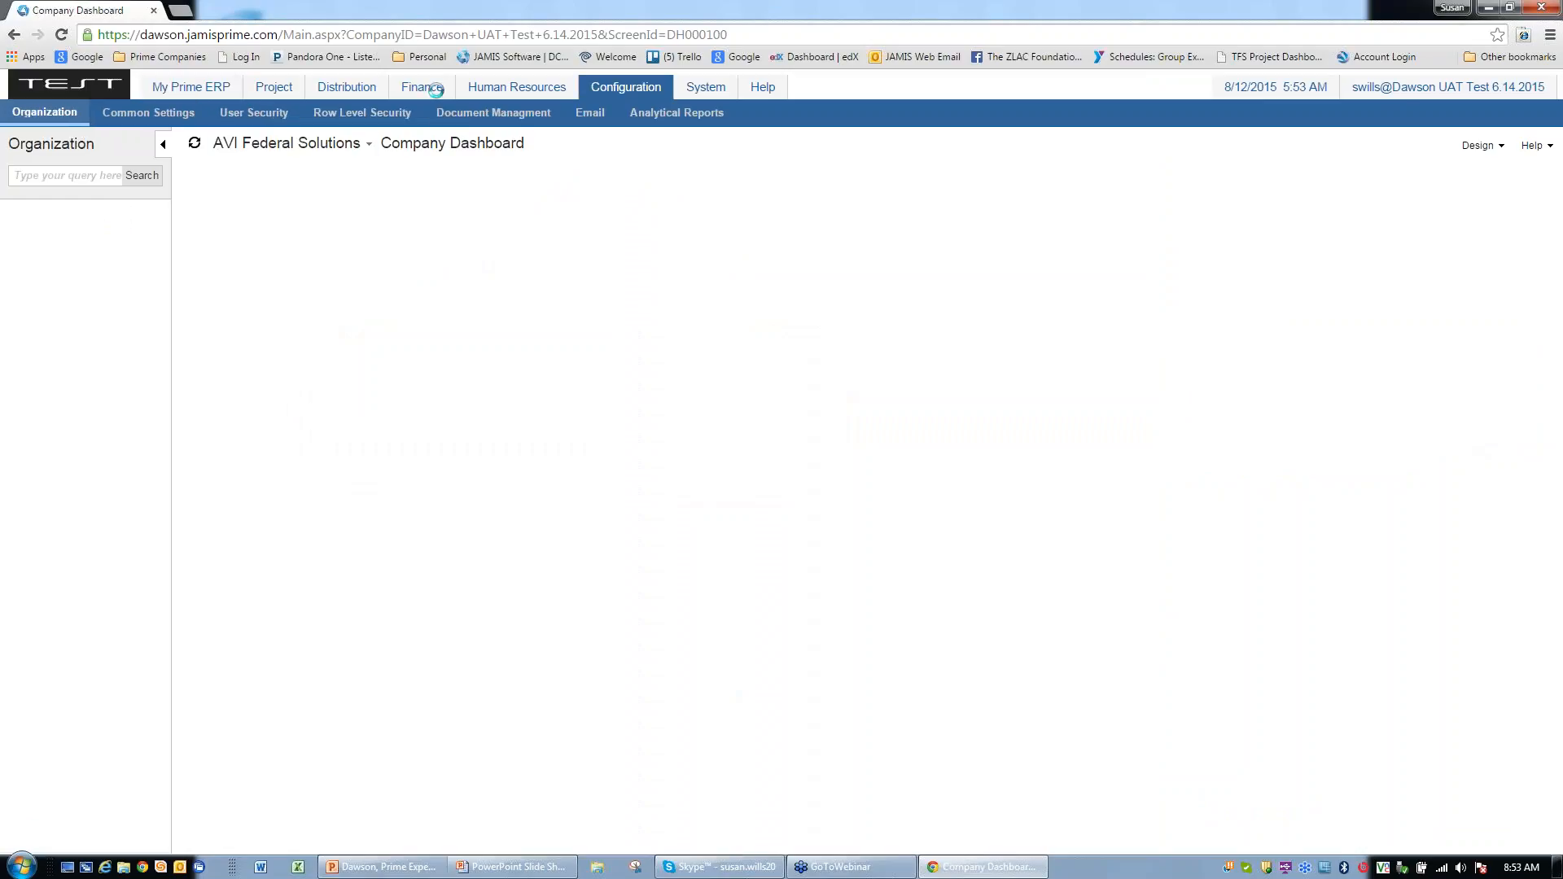
left_click(256, 119)
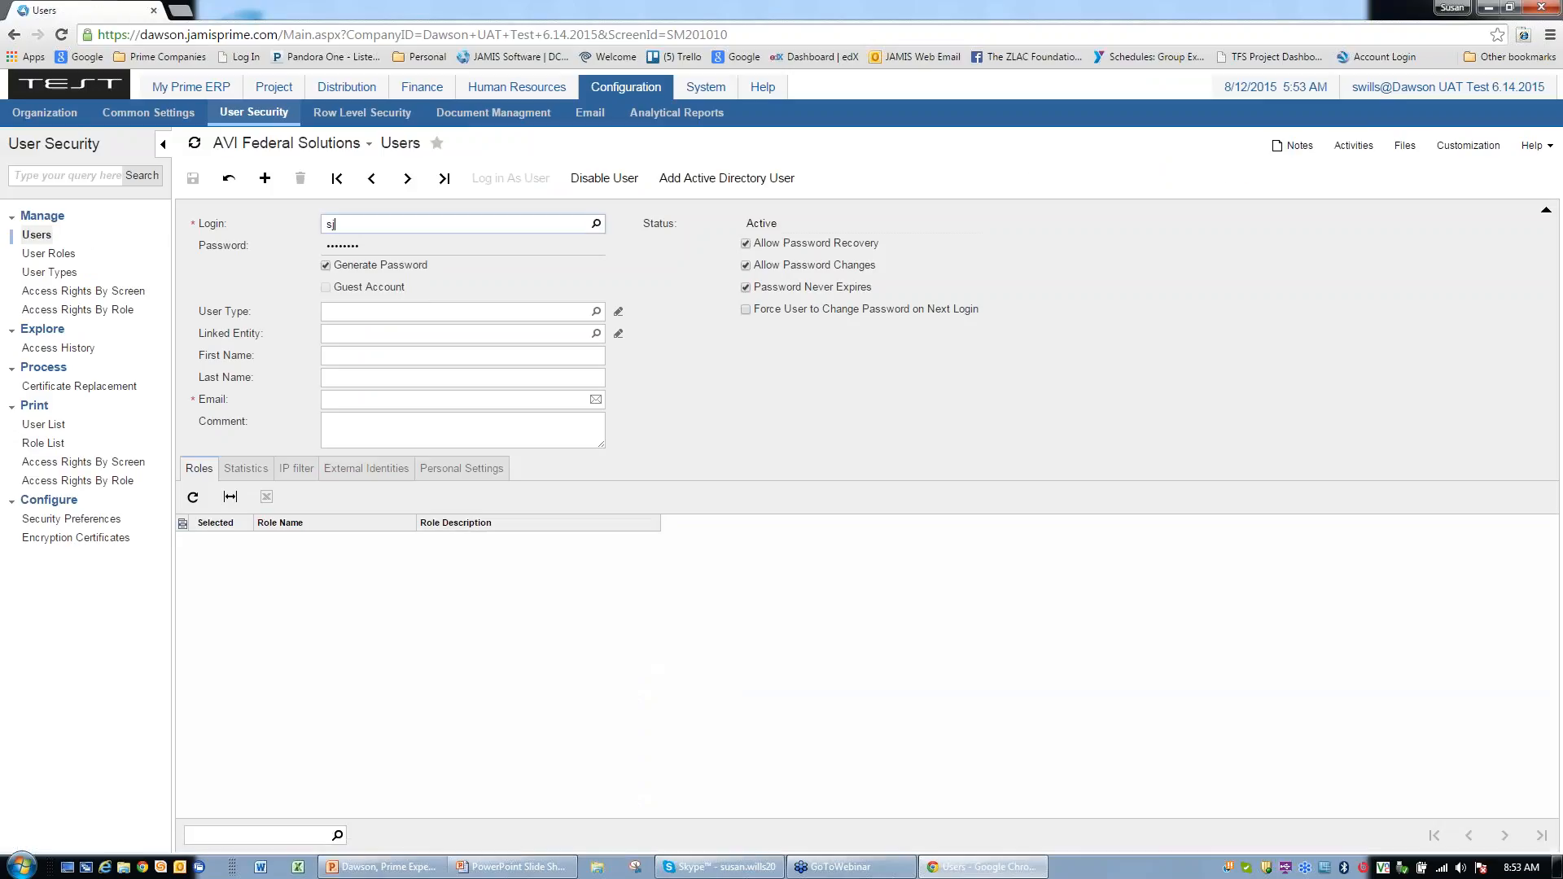
Step: Load the employee's user record from the Login lookup, log in as them, and go to My Prime ERP
left_click(597, 223)
left_click(366, 349)
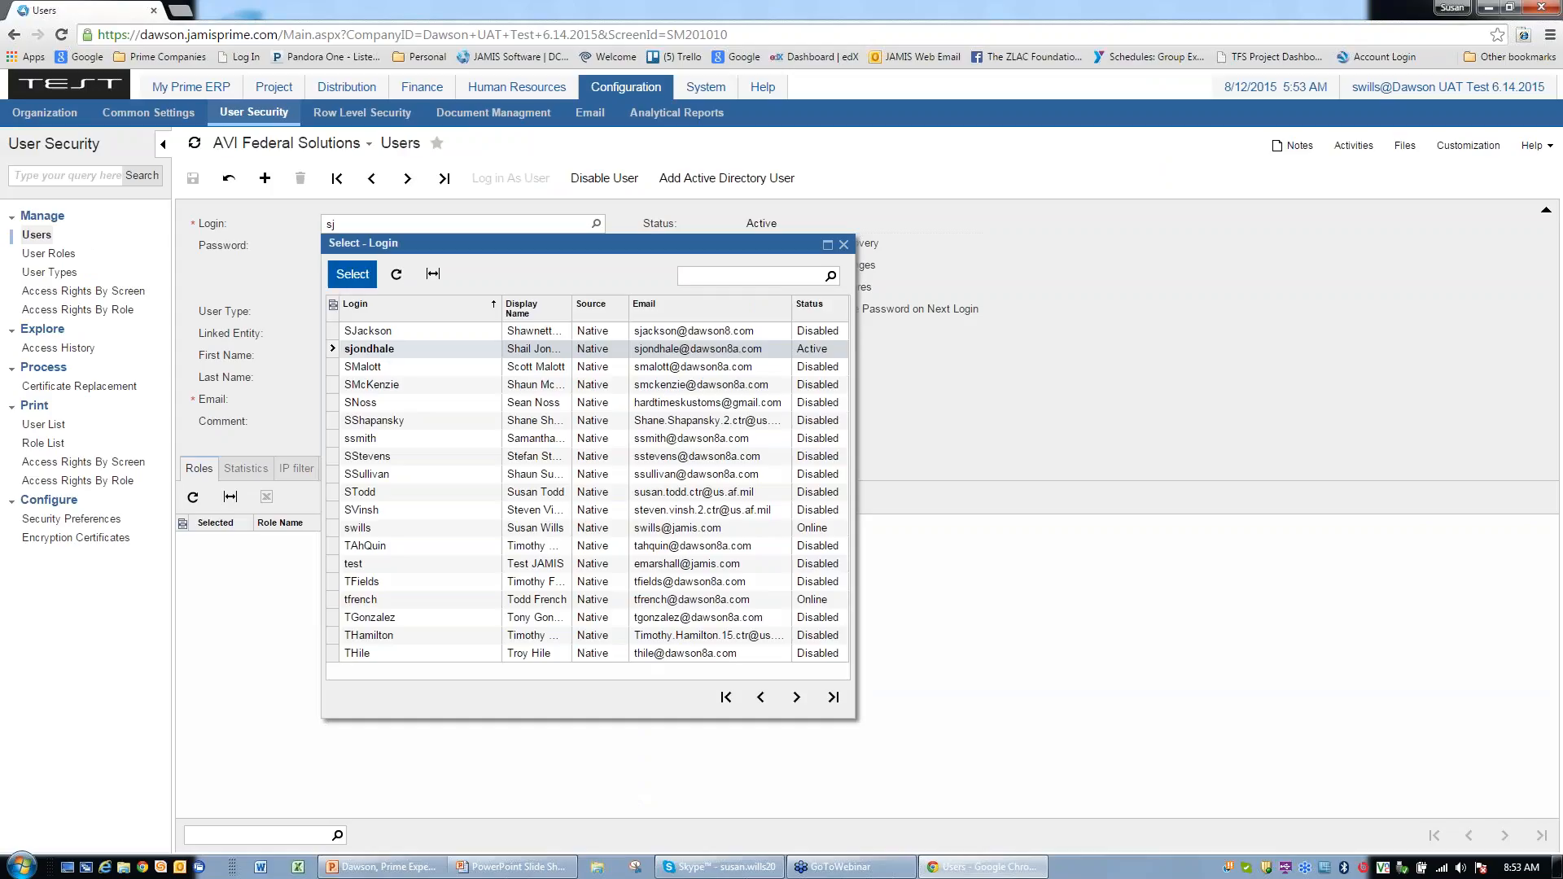
left_click(353, 274)
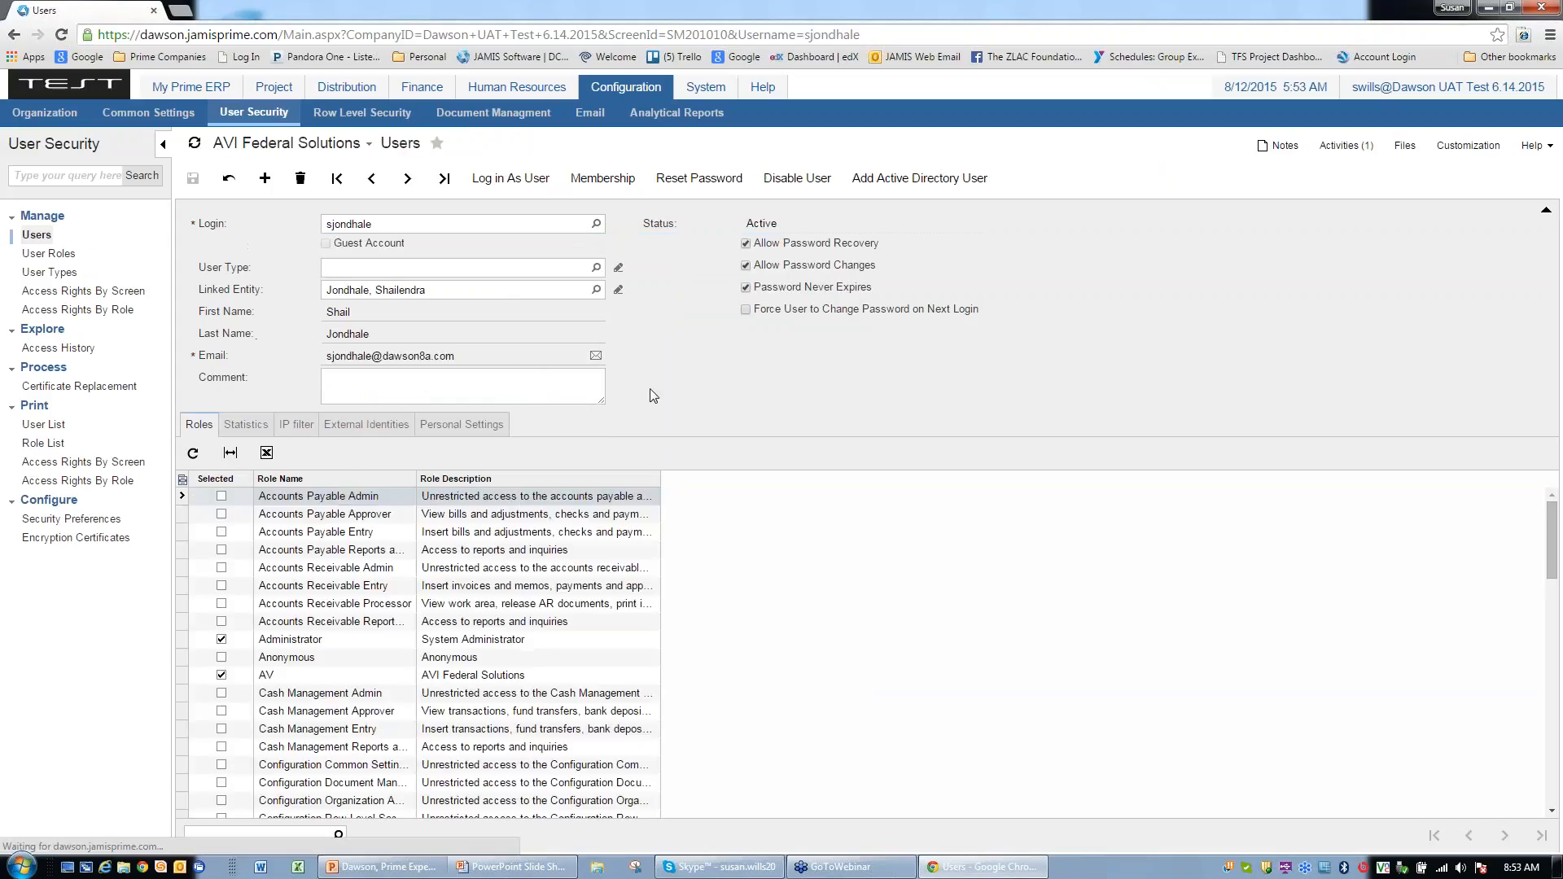
left_click(504, 178)
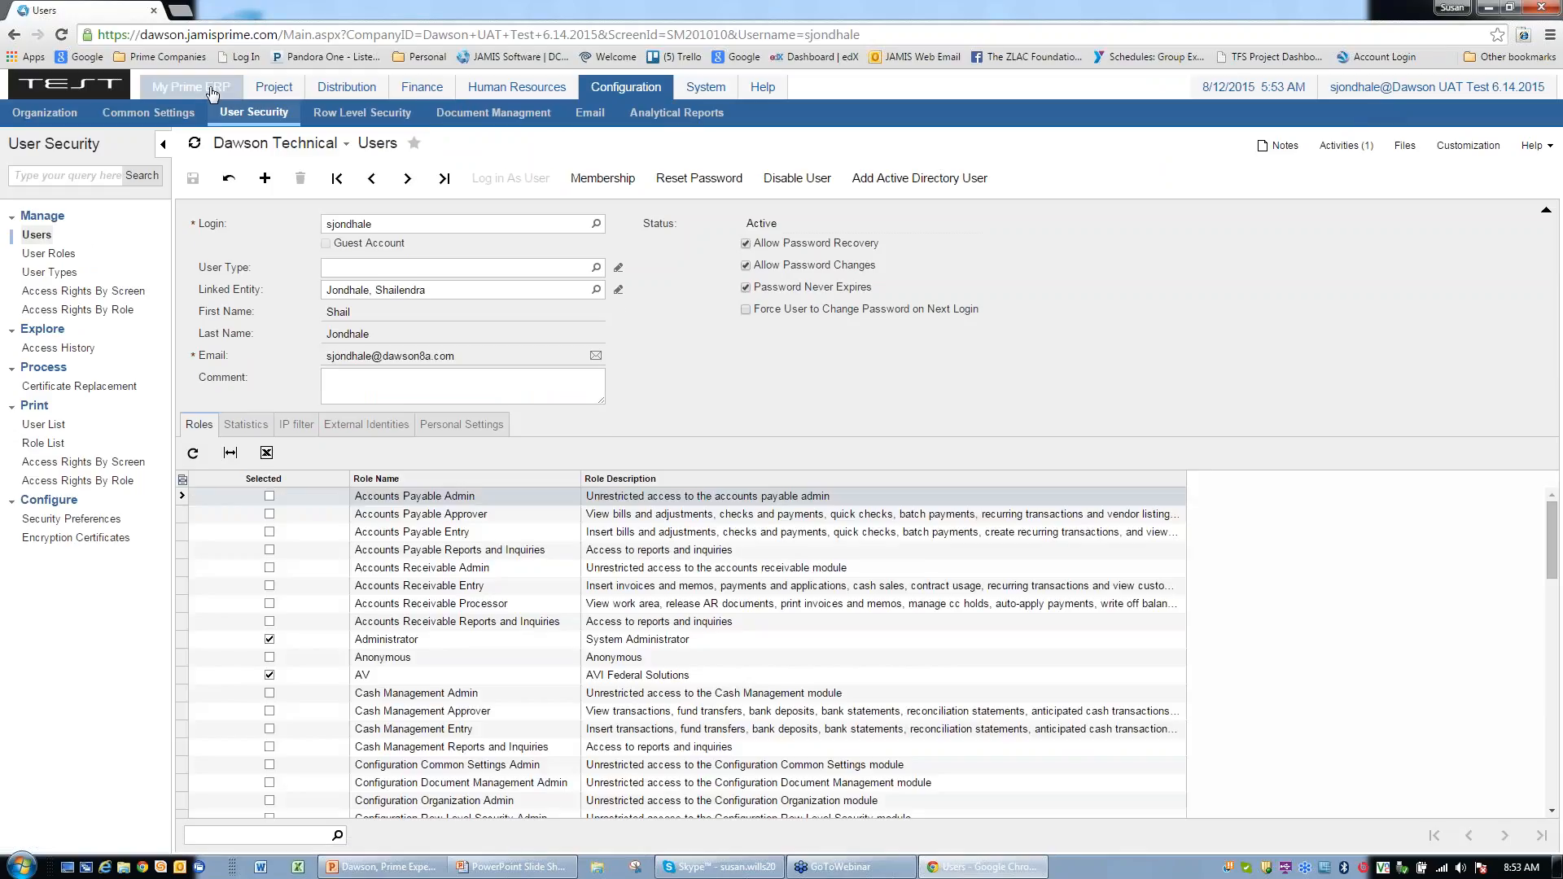
left_click(211, 89)
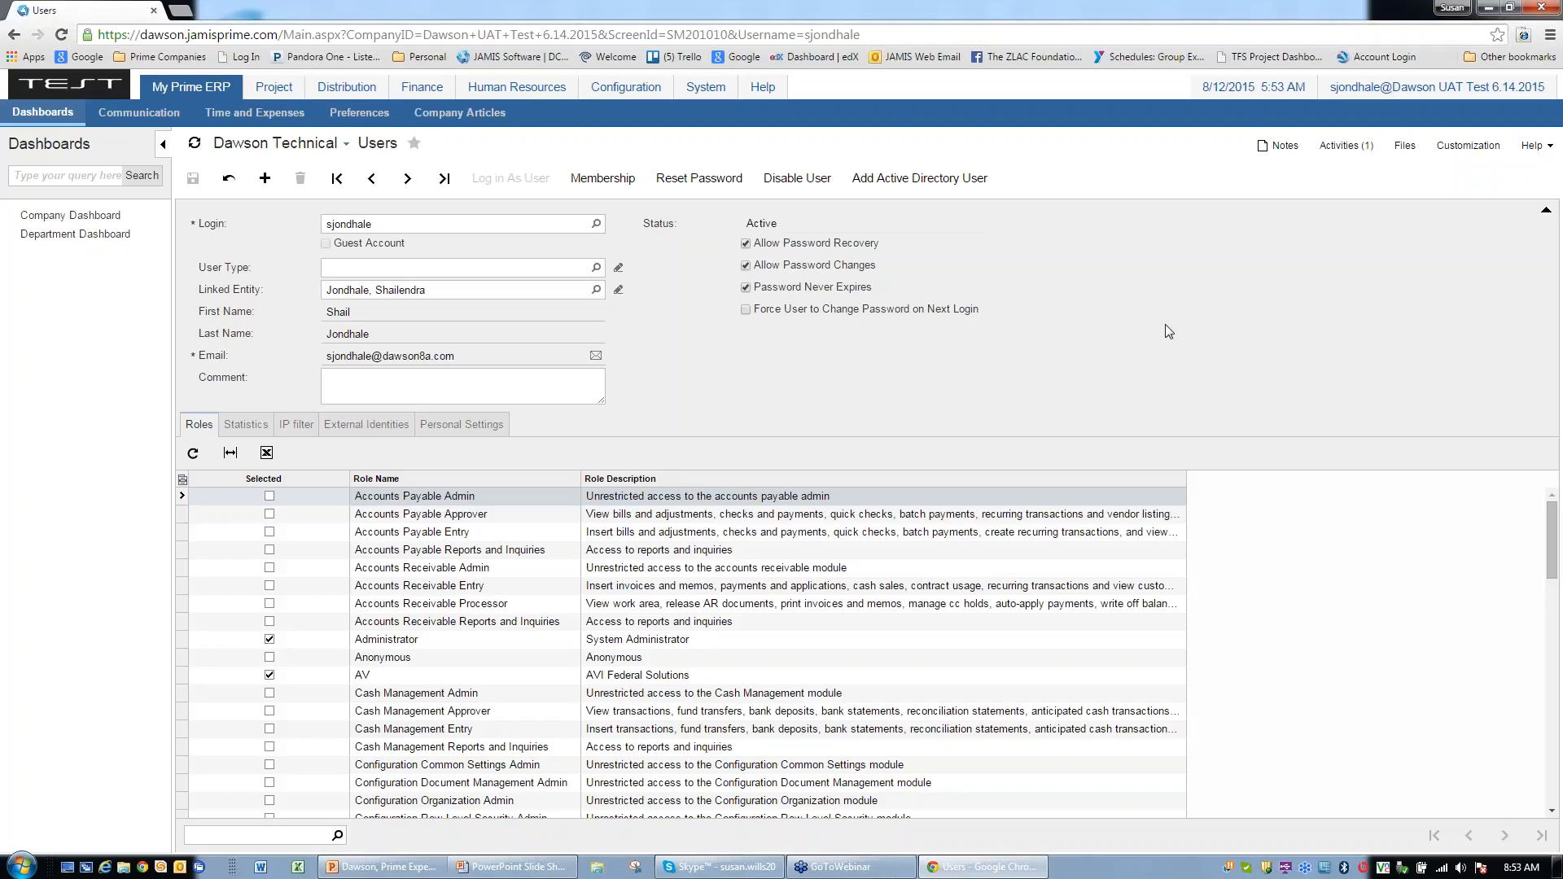
Step: Open the employee's Expense Reports and list them under View Expense Report: 5 Rejected, 16 Approved
left_click(243, 114)
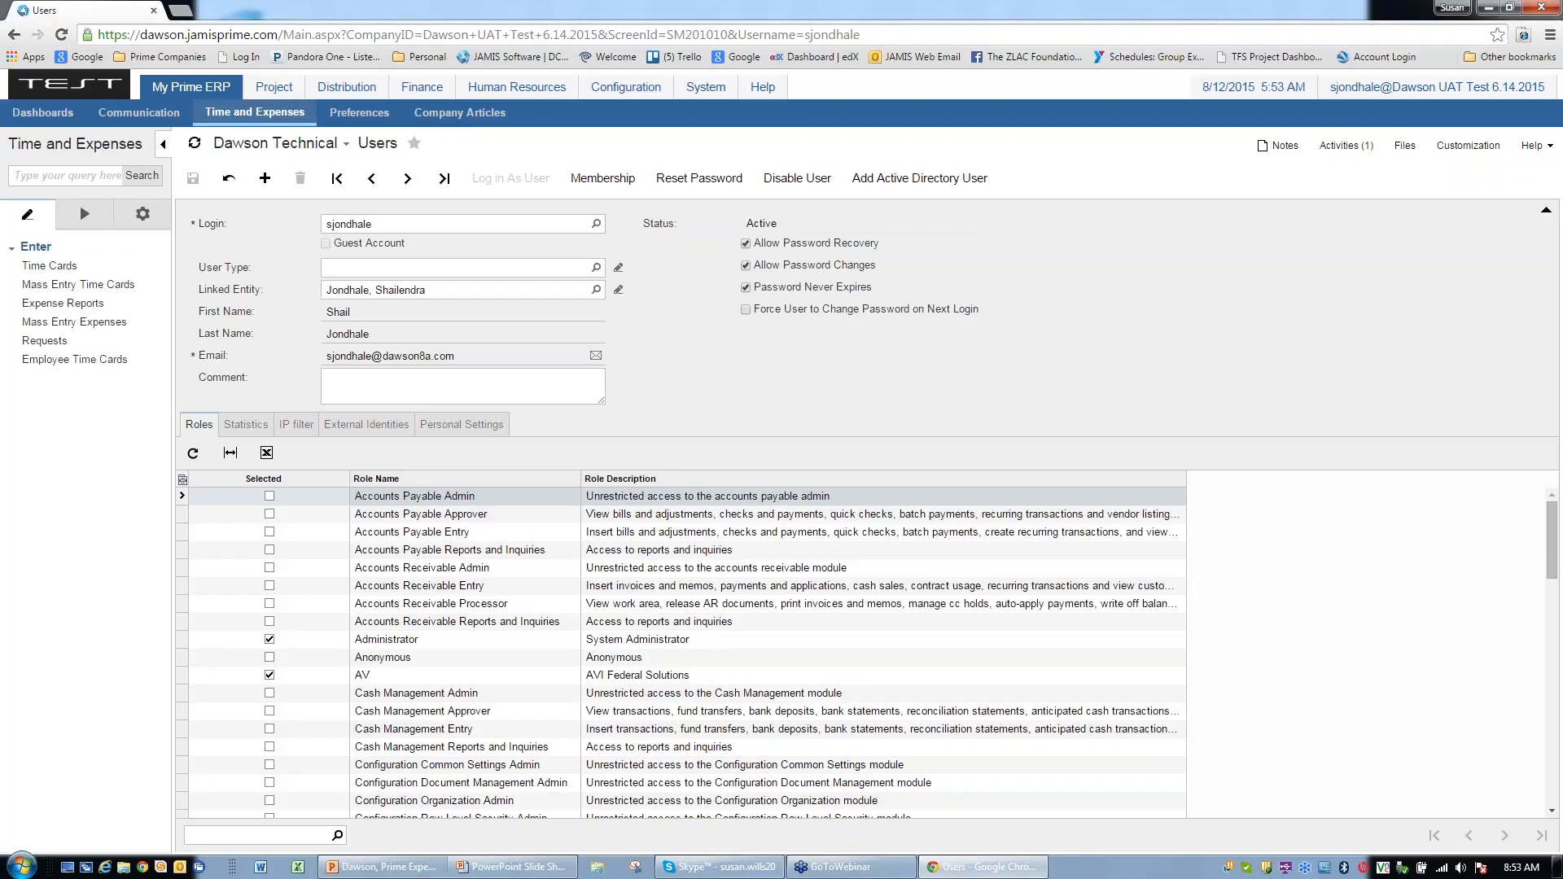
left_click(72, 305)
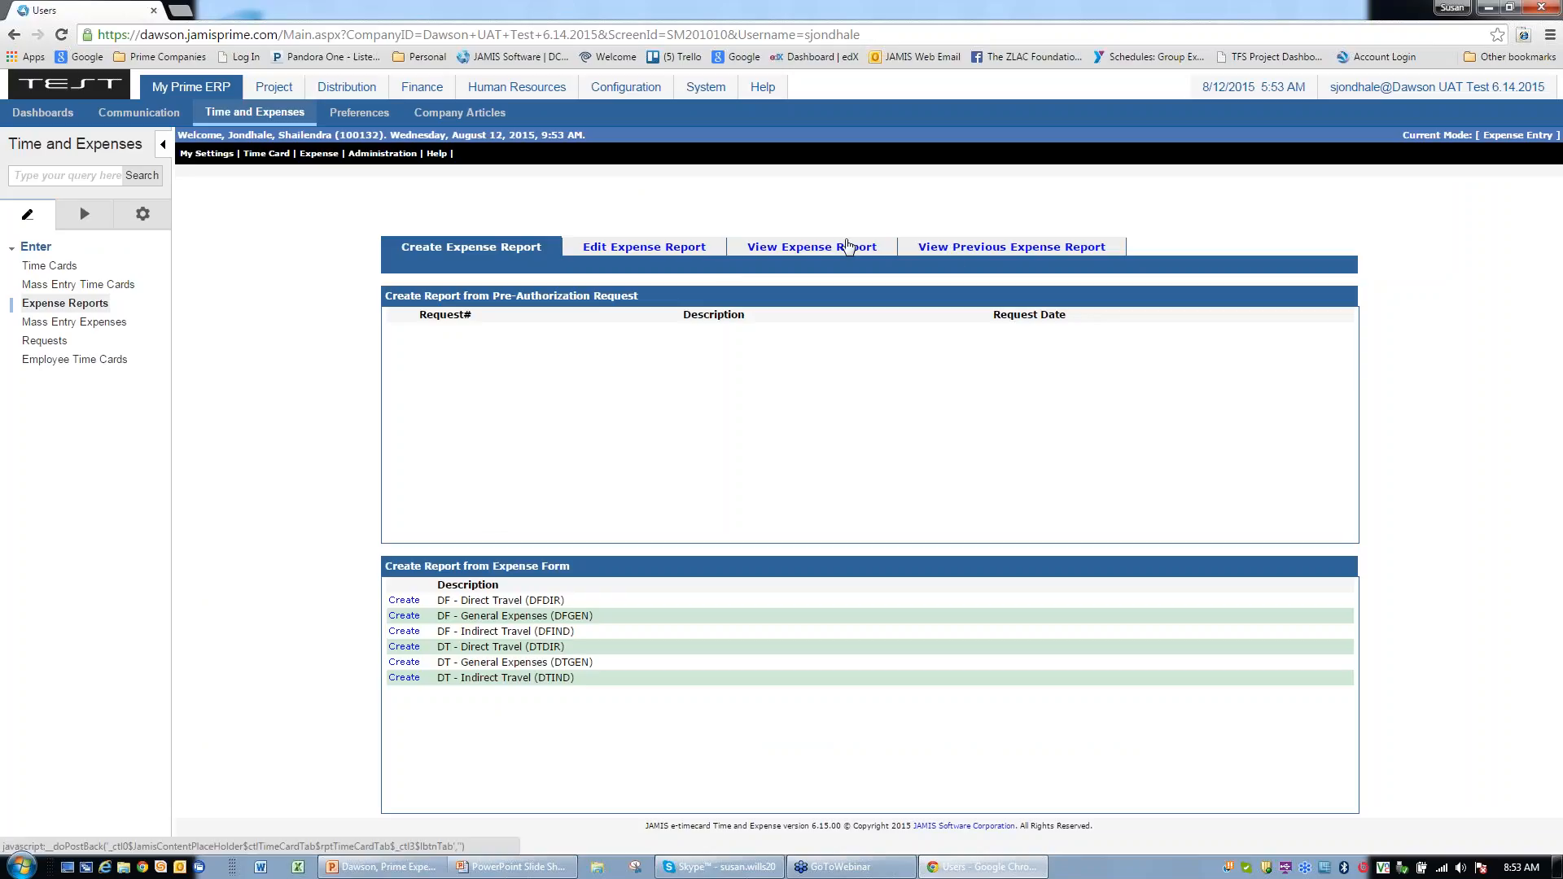
left_click(847, 245)
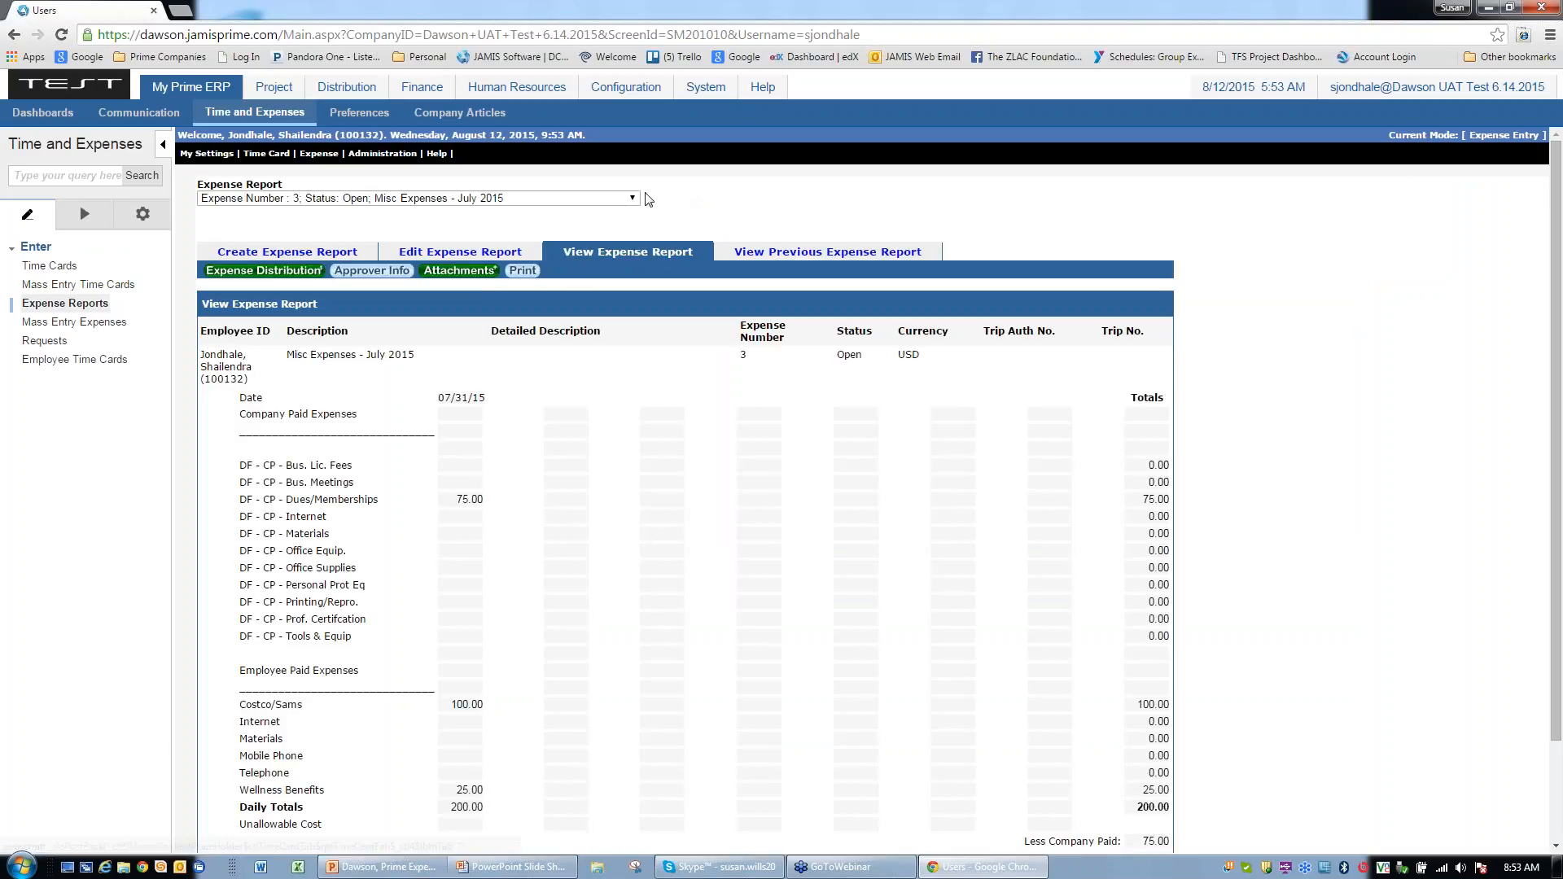
left_click(635, 200)
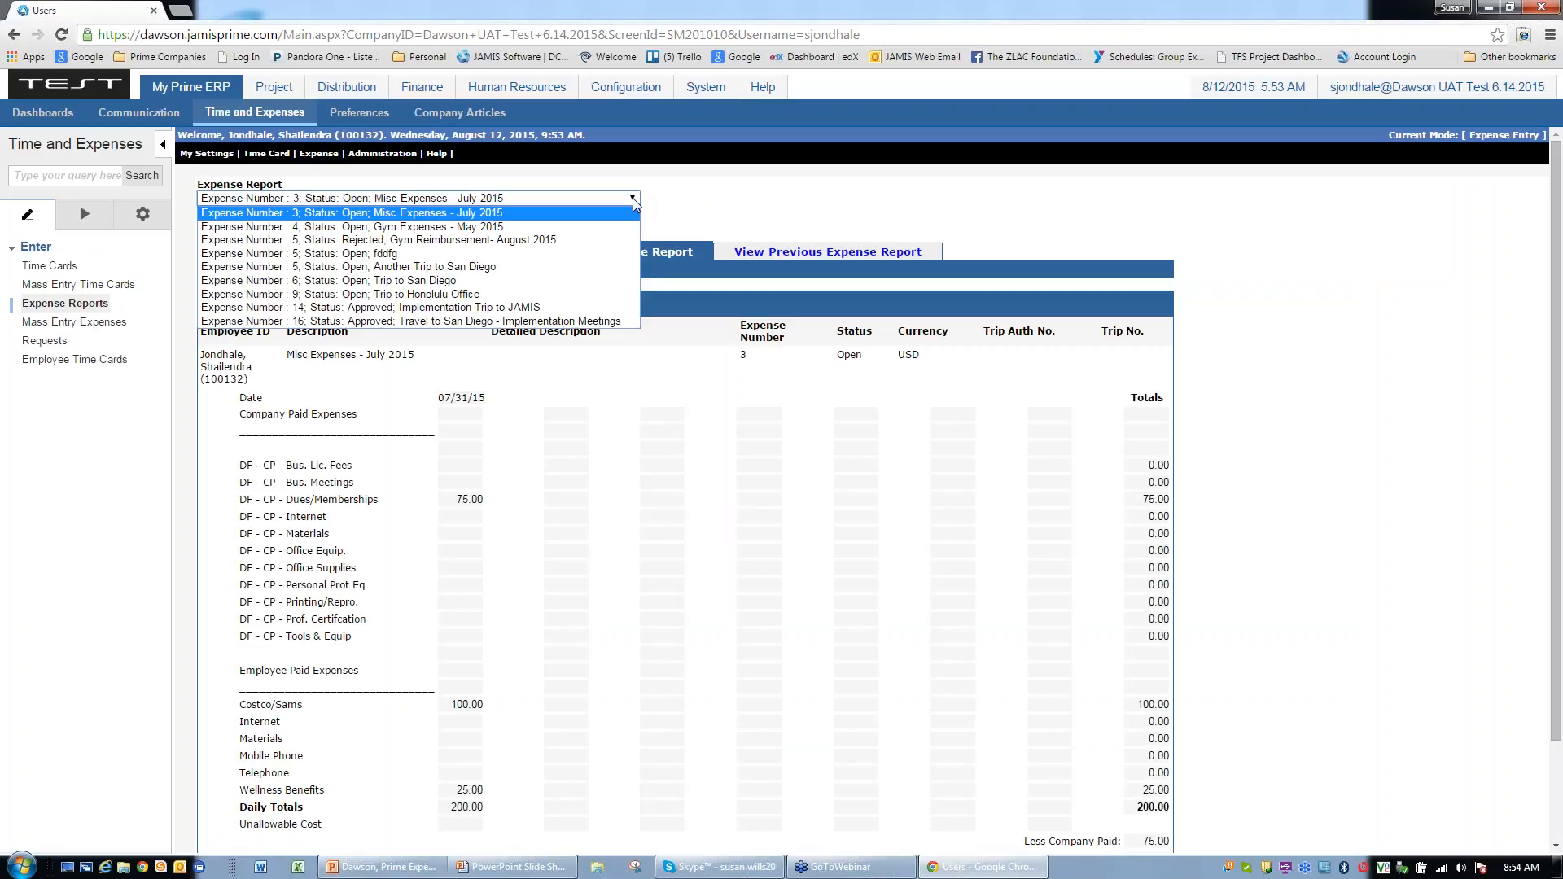
Step: Show rejected report 5 and read its rejection reason, 'Duplicate reimbursement'
left_click(382, 245)
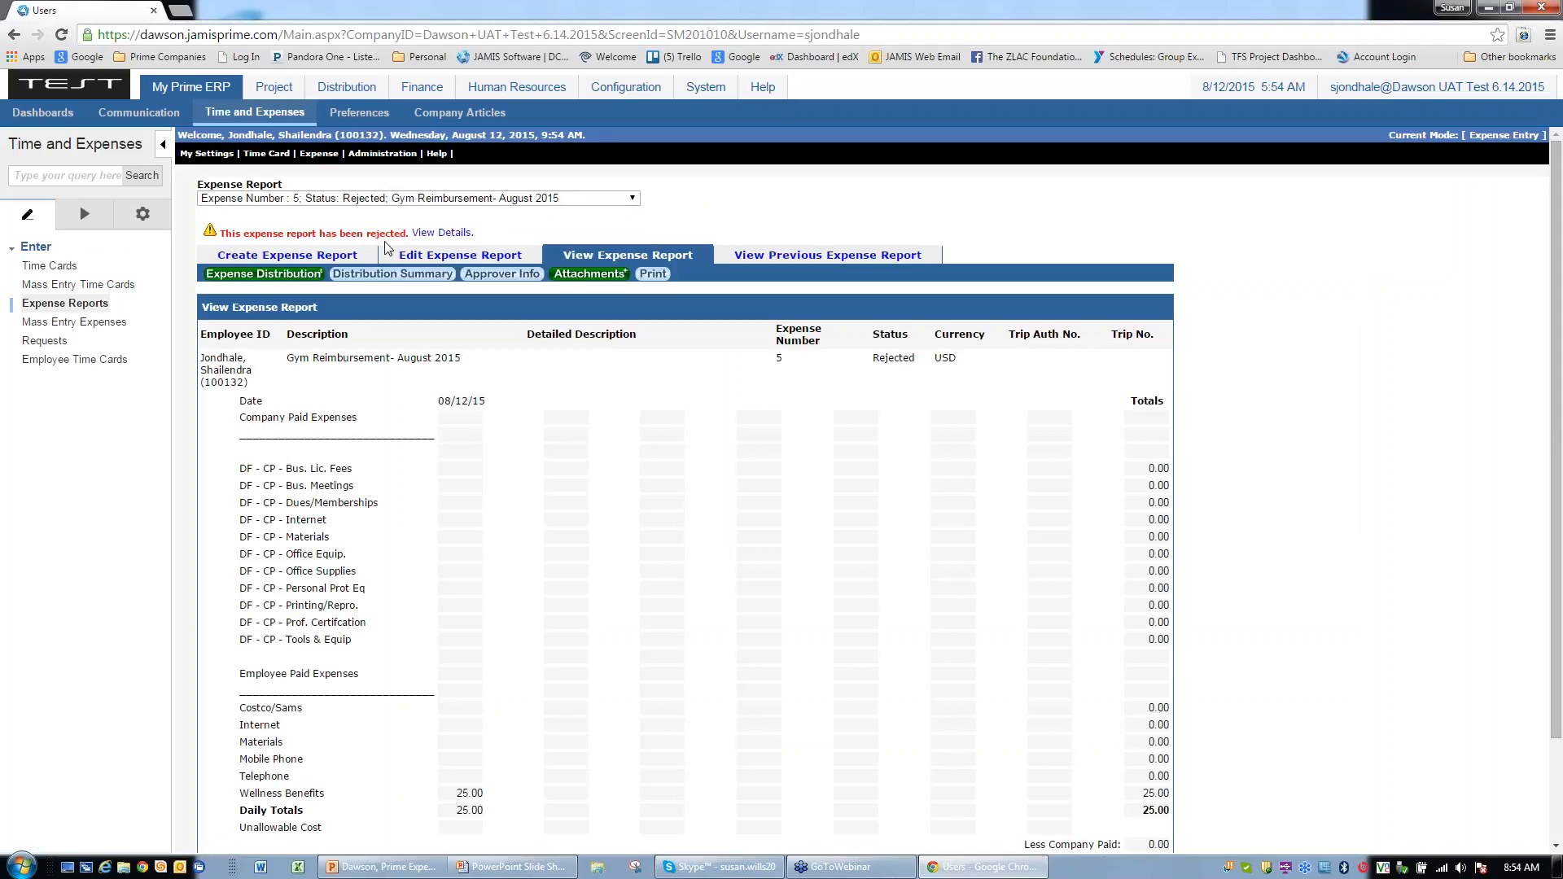
left_click(439, 234)
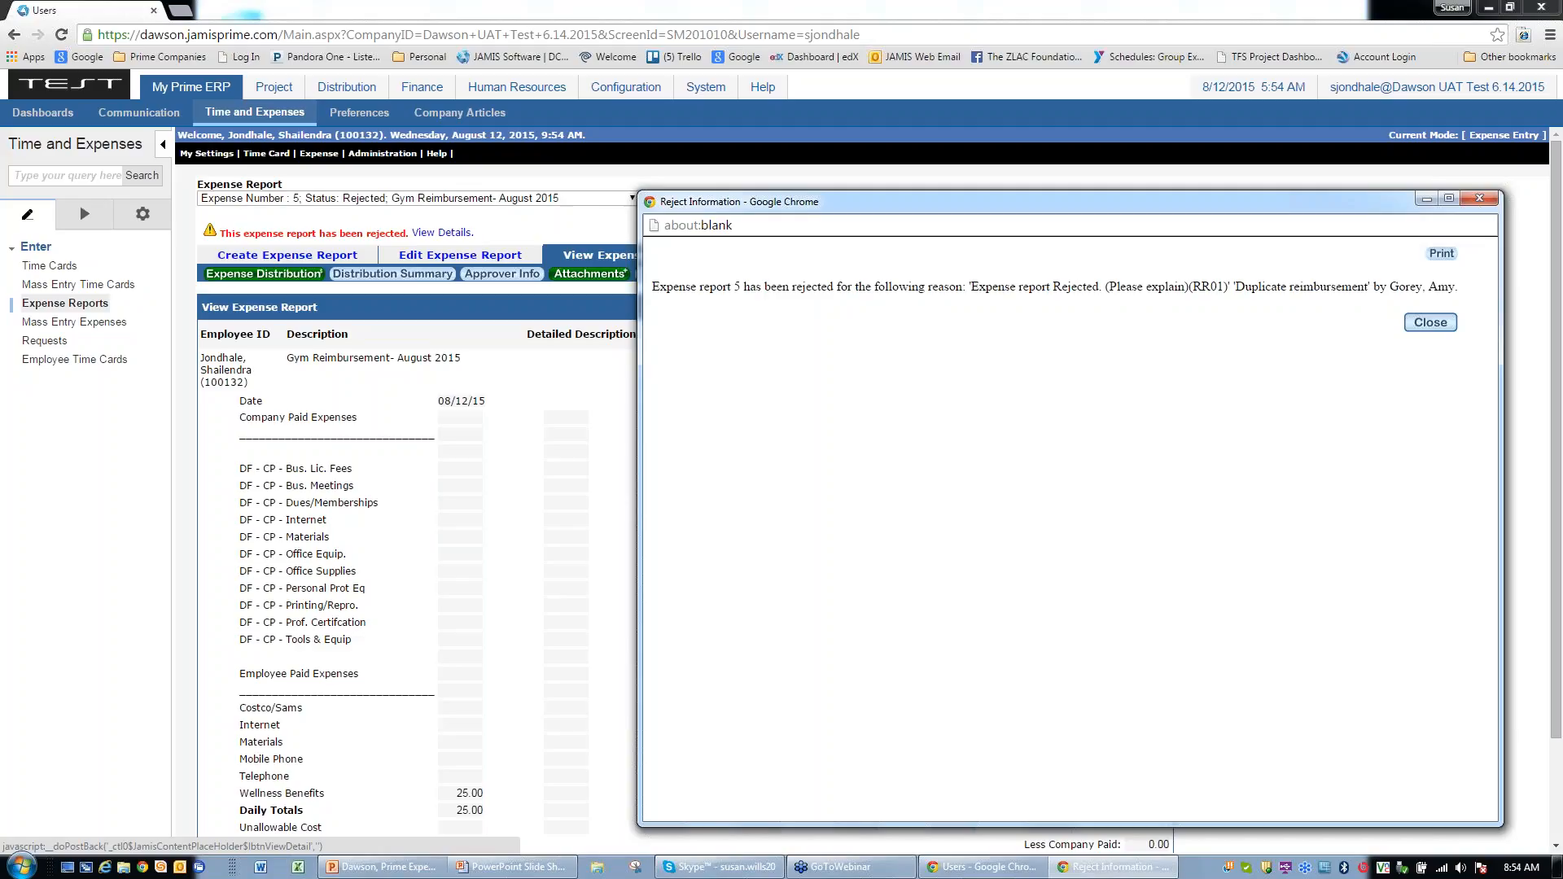
left_click(1430, 323)
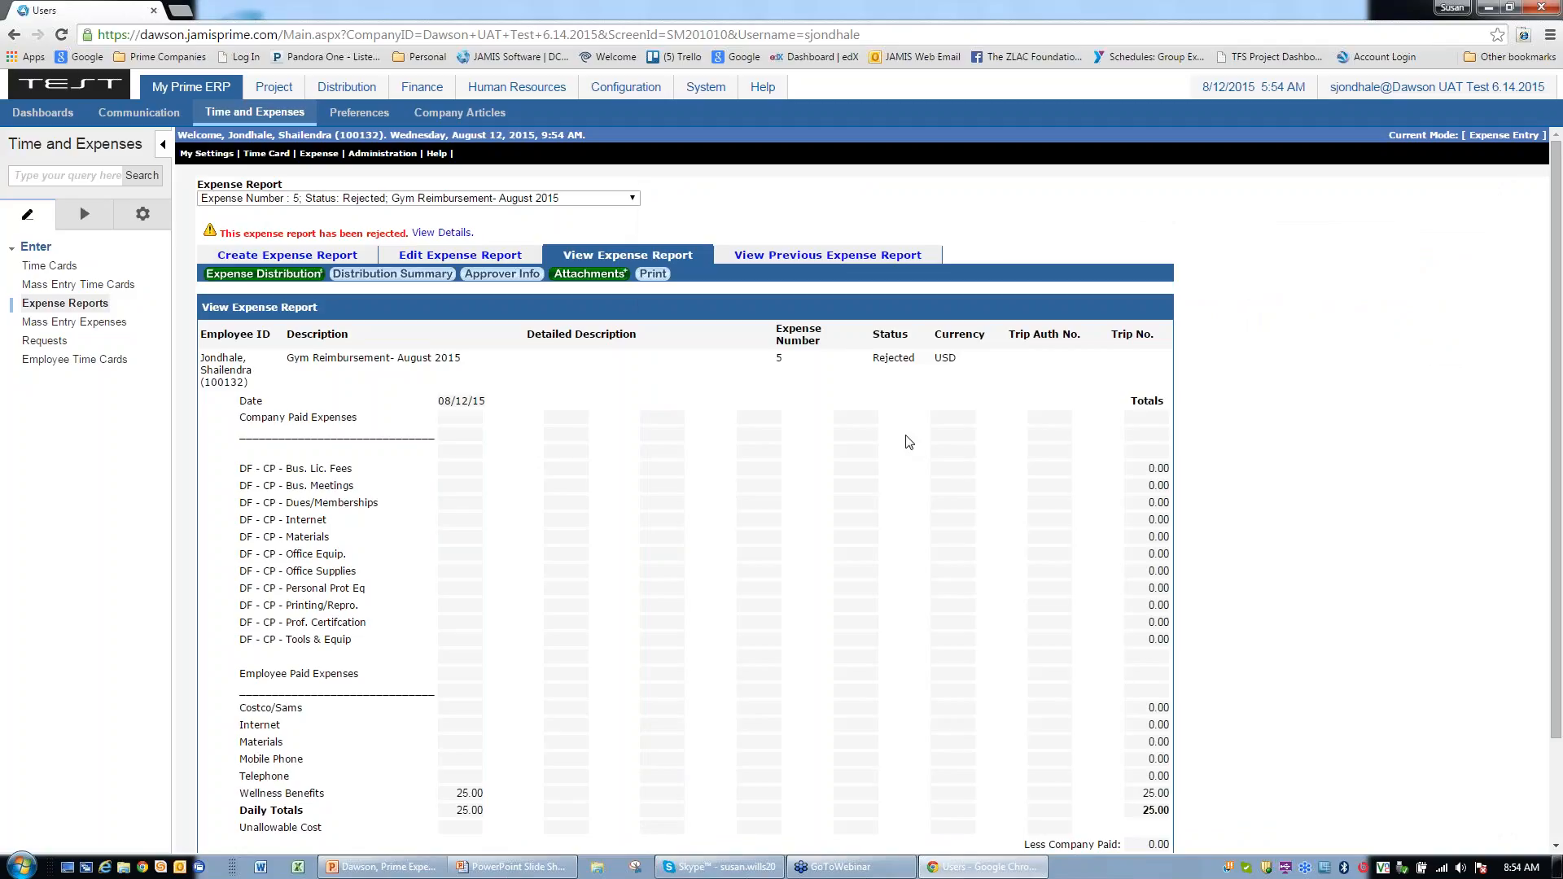
Step: Display approved report 16, 'Travel to San Diego - Implementation Meetings', and confirm its 08/12/2015 approval
left_click(631, 200)
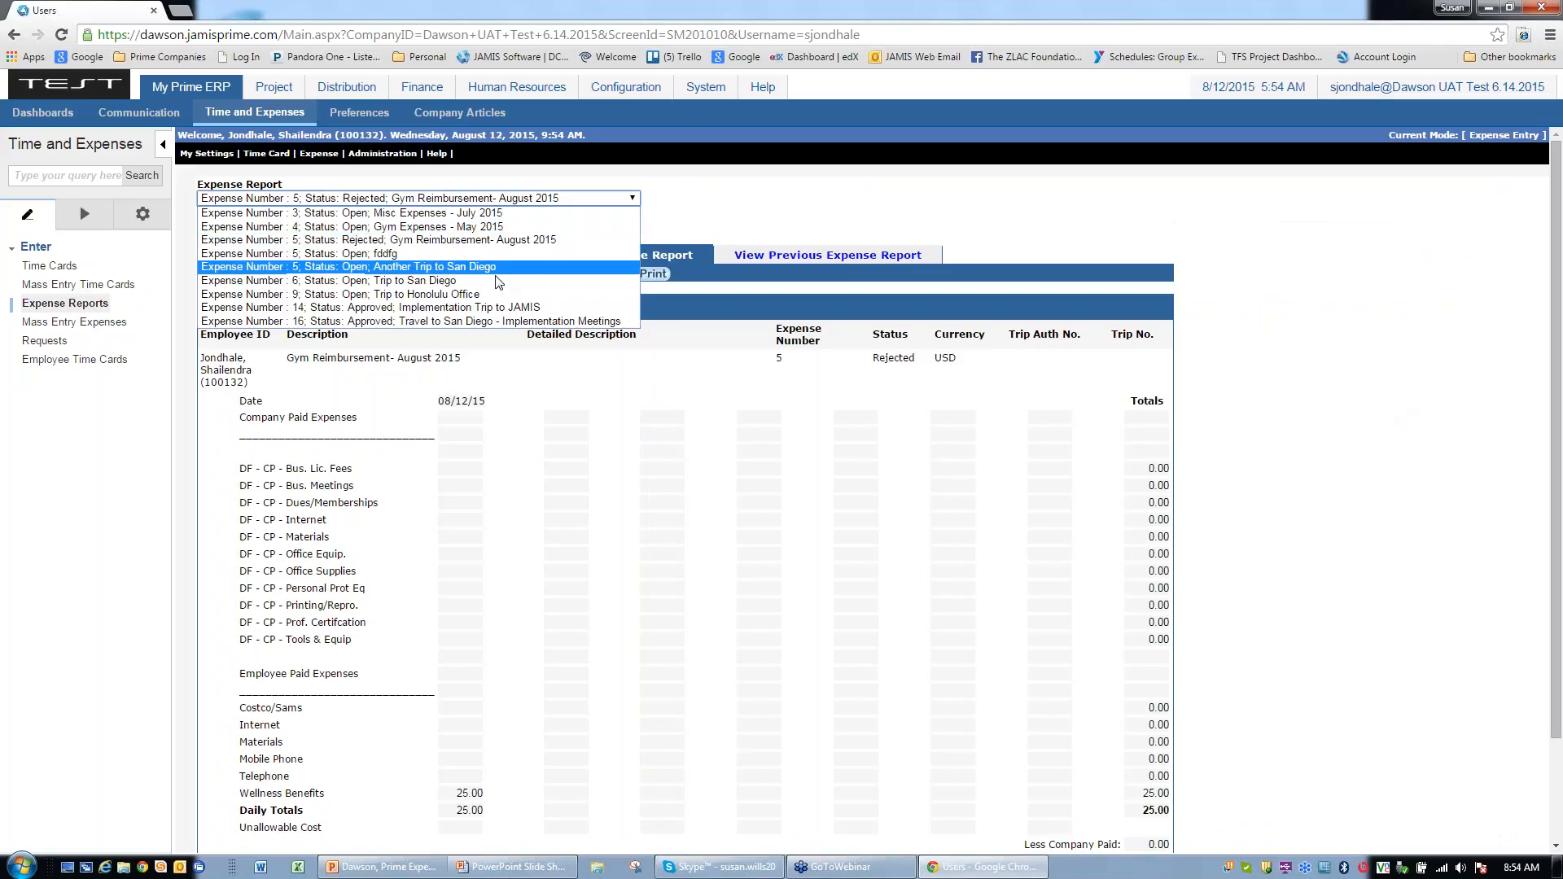
left_click(495, 321)
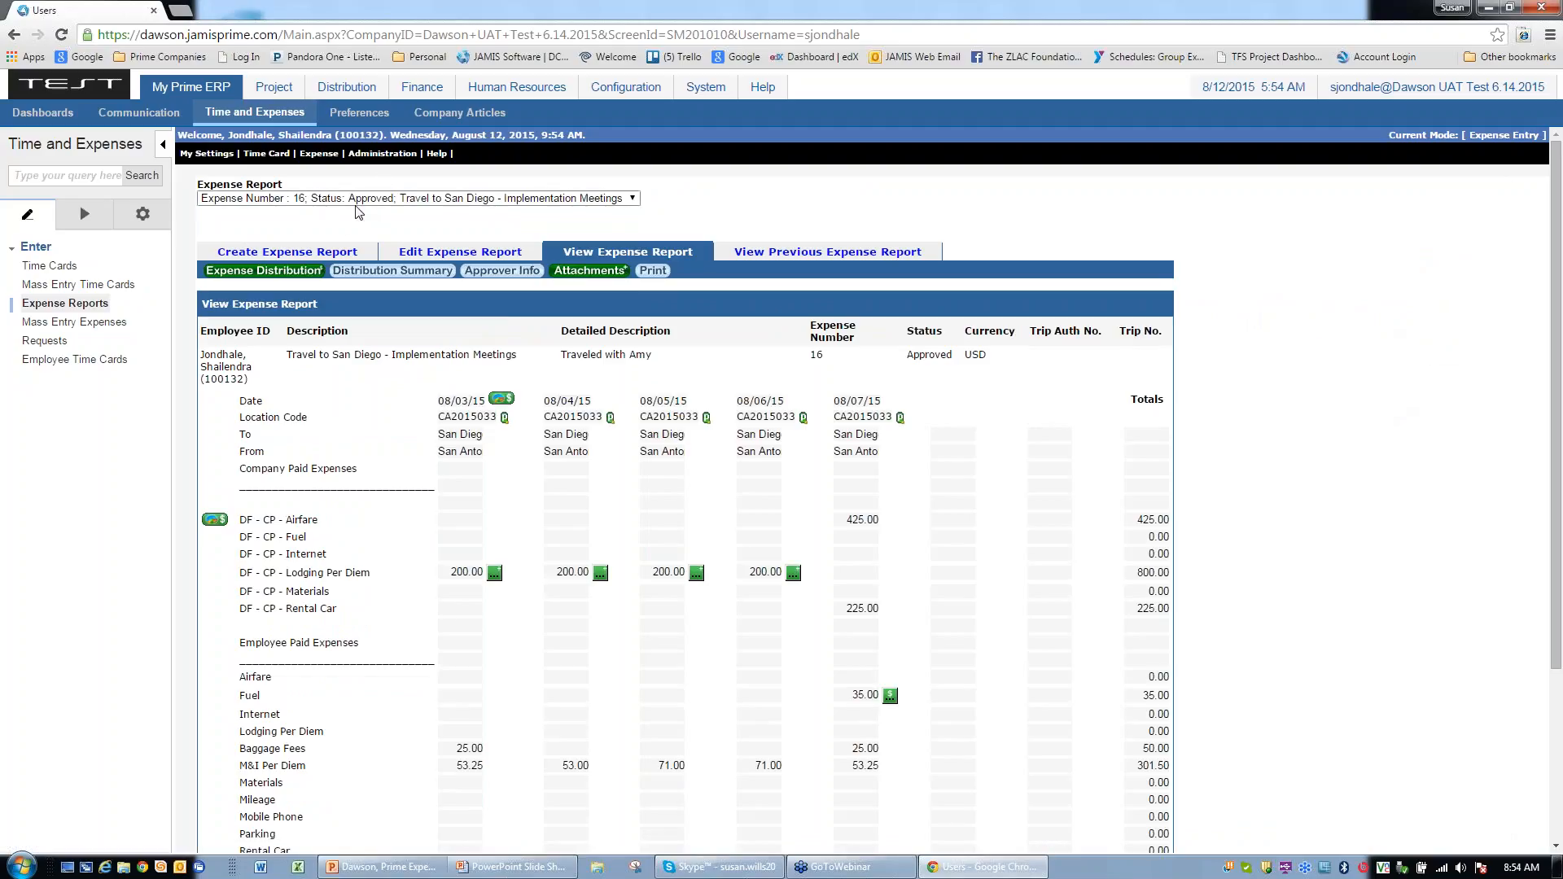
left_click(492, 272)
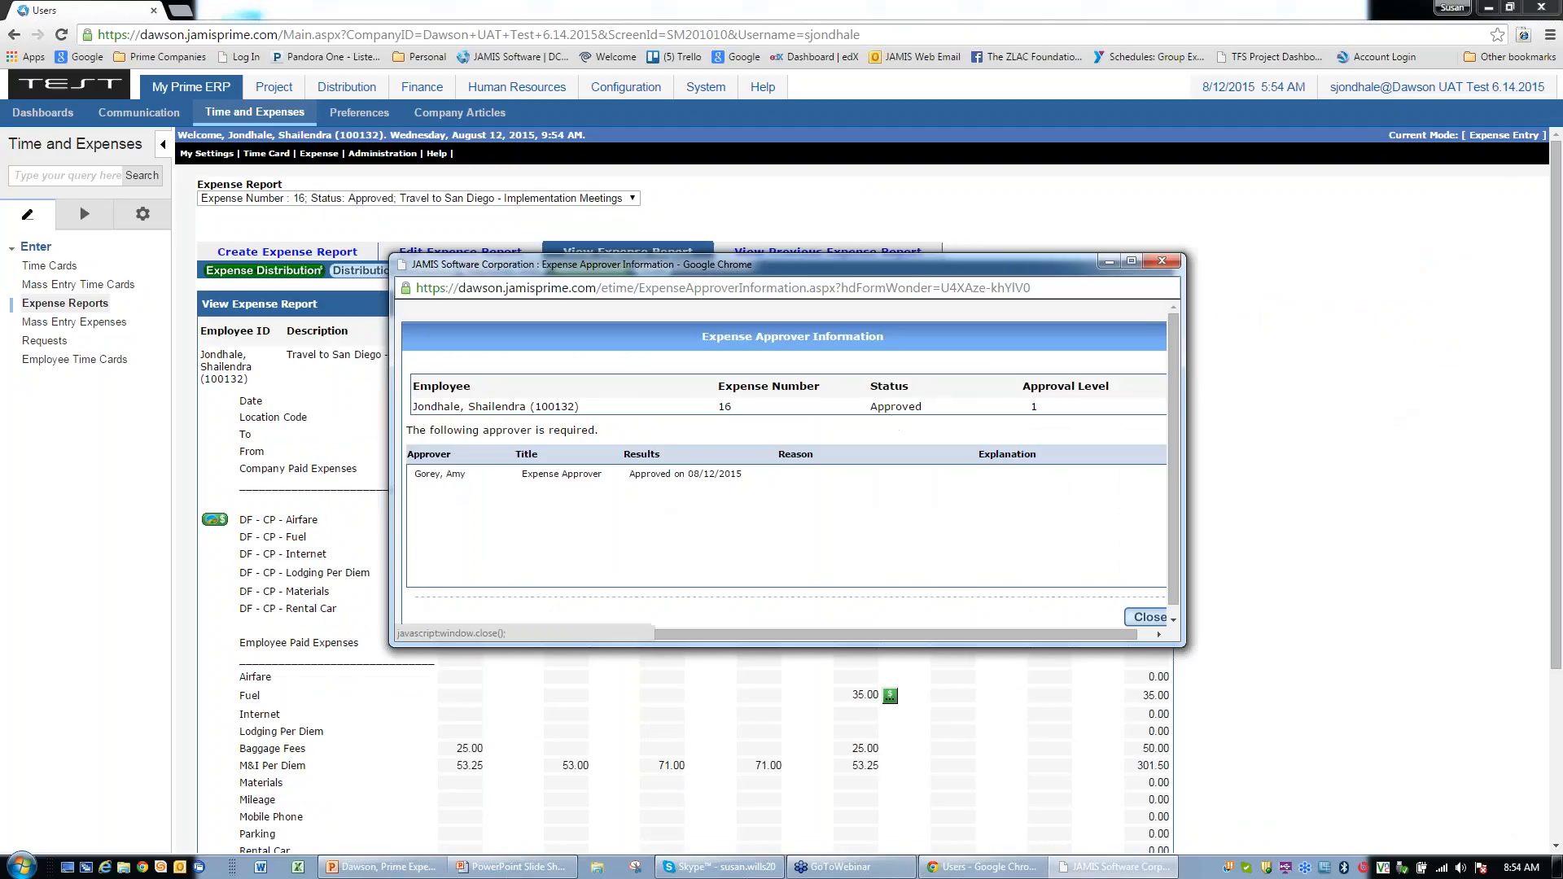
left_click(1153, 618)
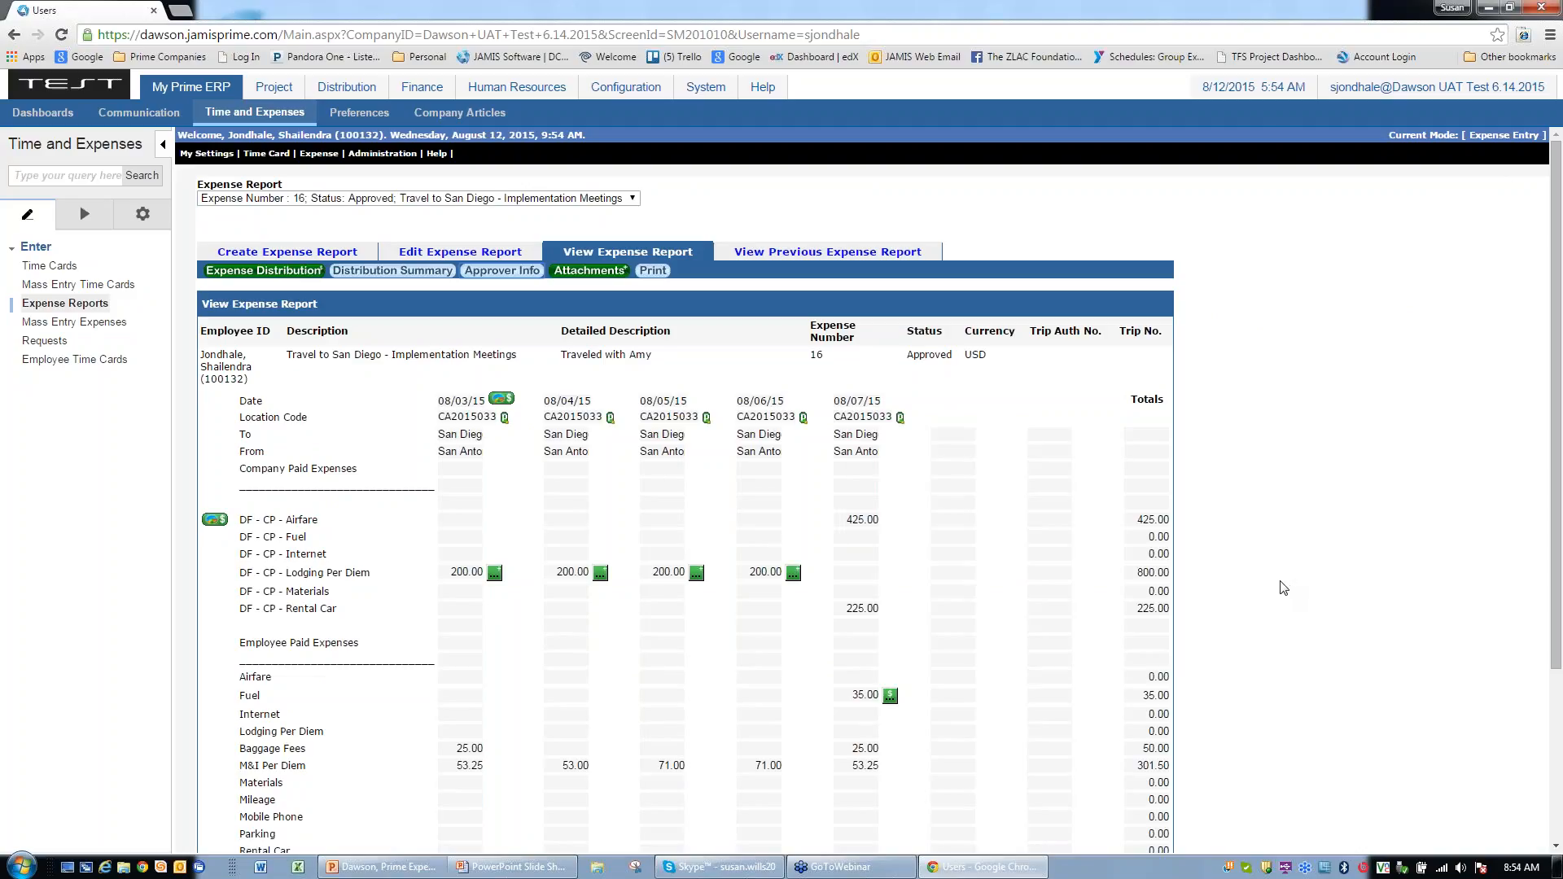
Step: Resume the training slide show on slide 24, 'Expense Reports – Entry after Rejection'
left_click(387, 866)
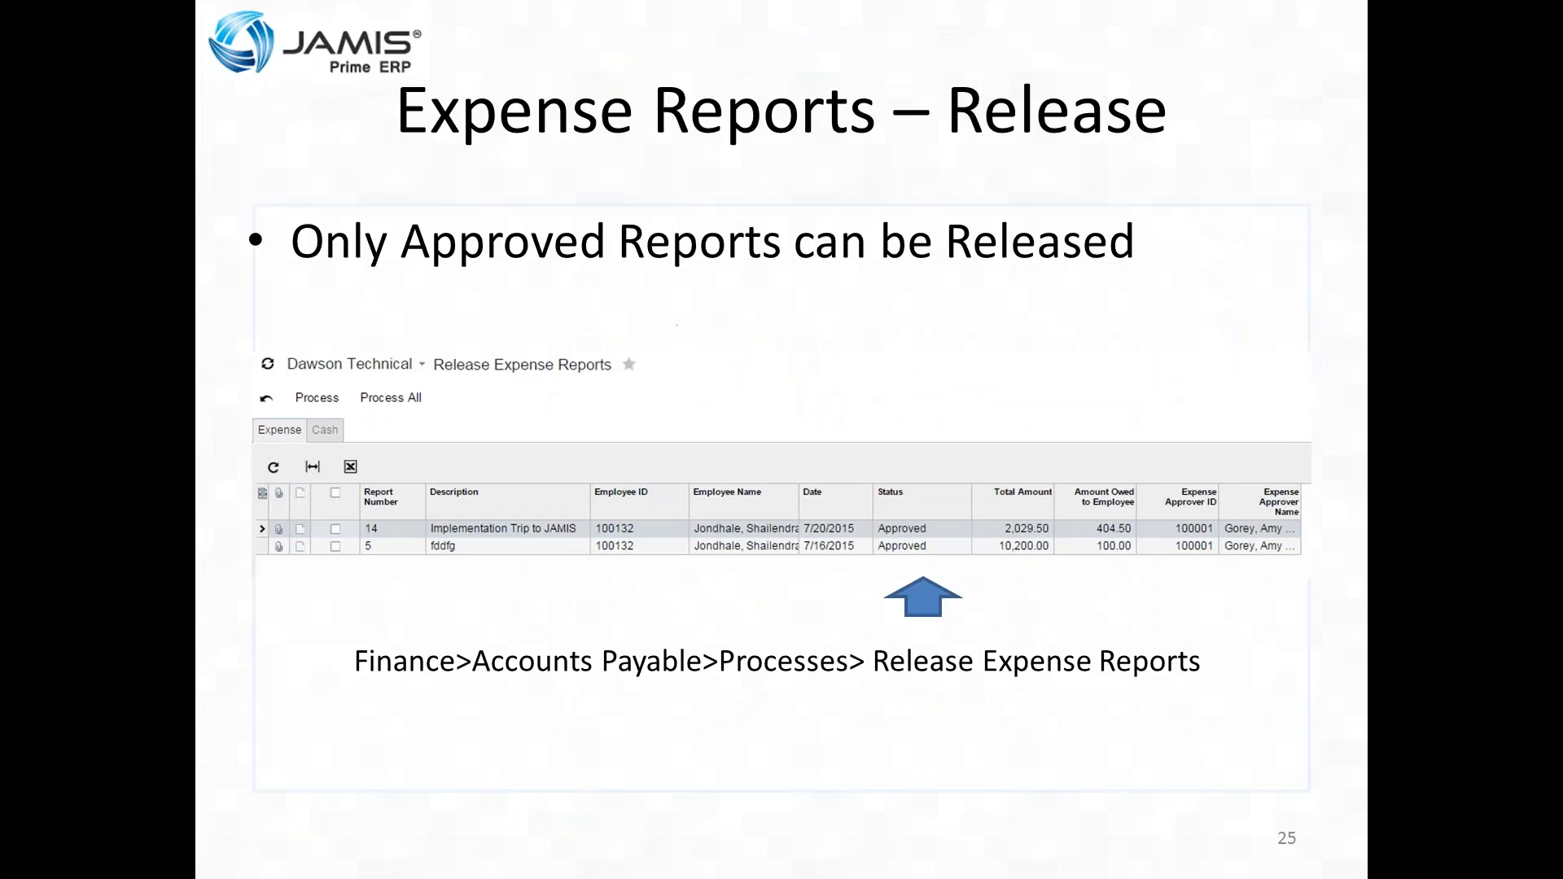
key("Right")
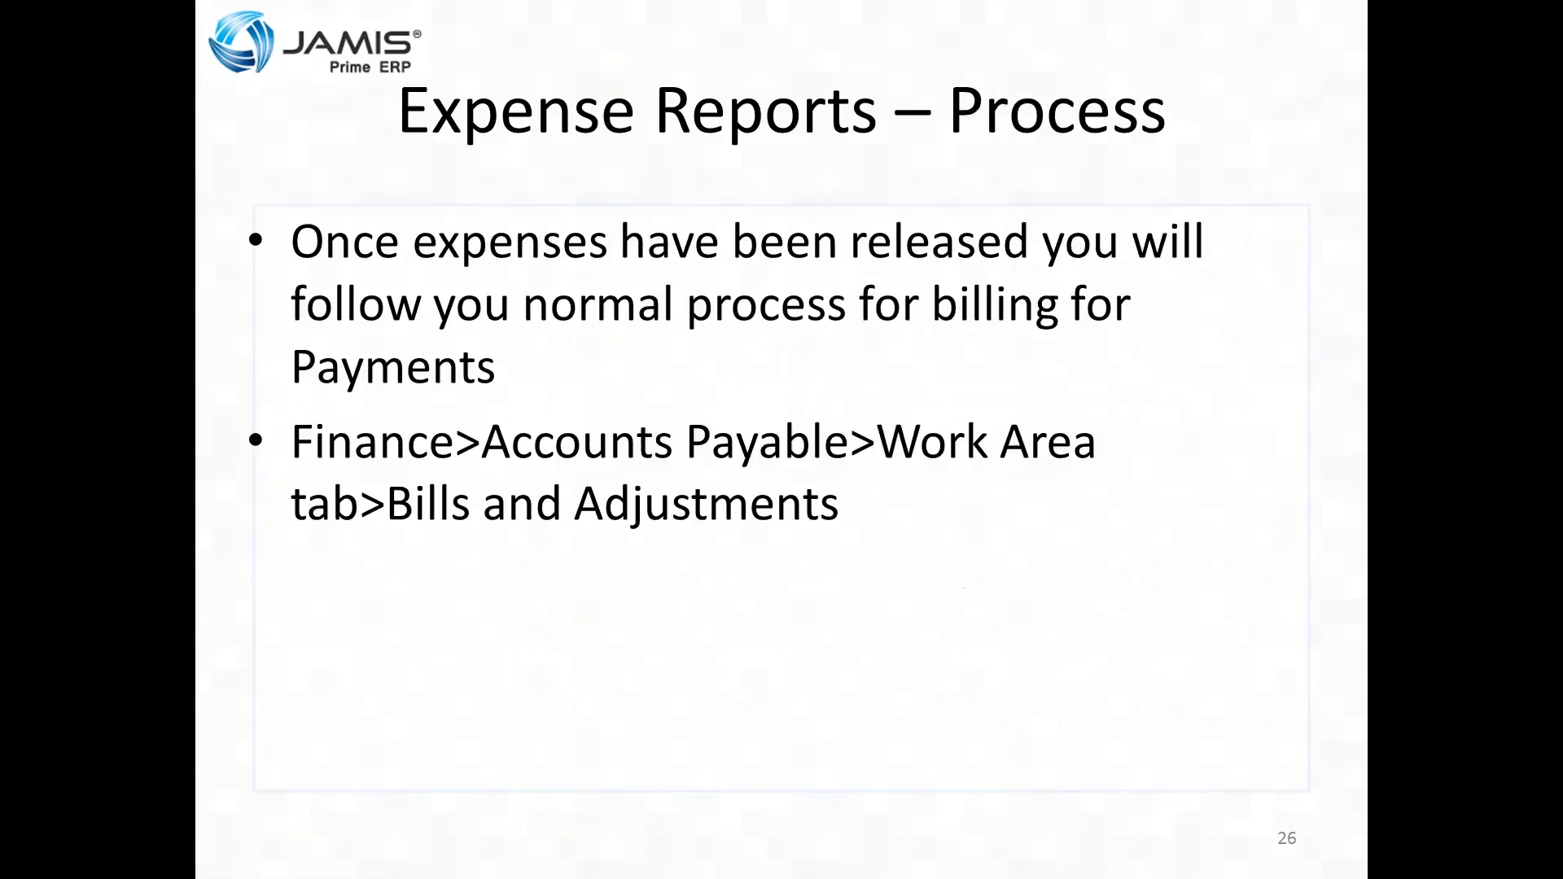
key("Left")
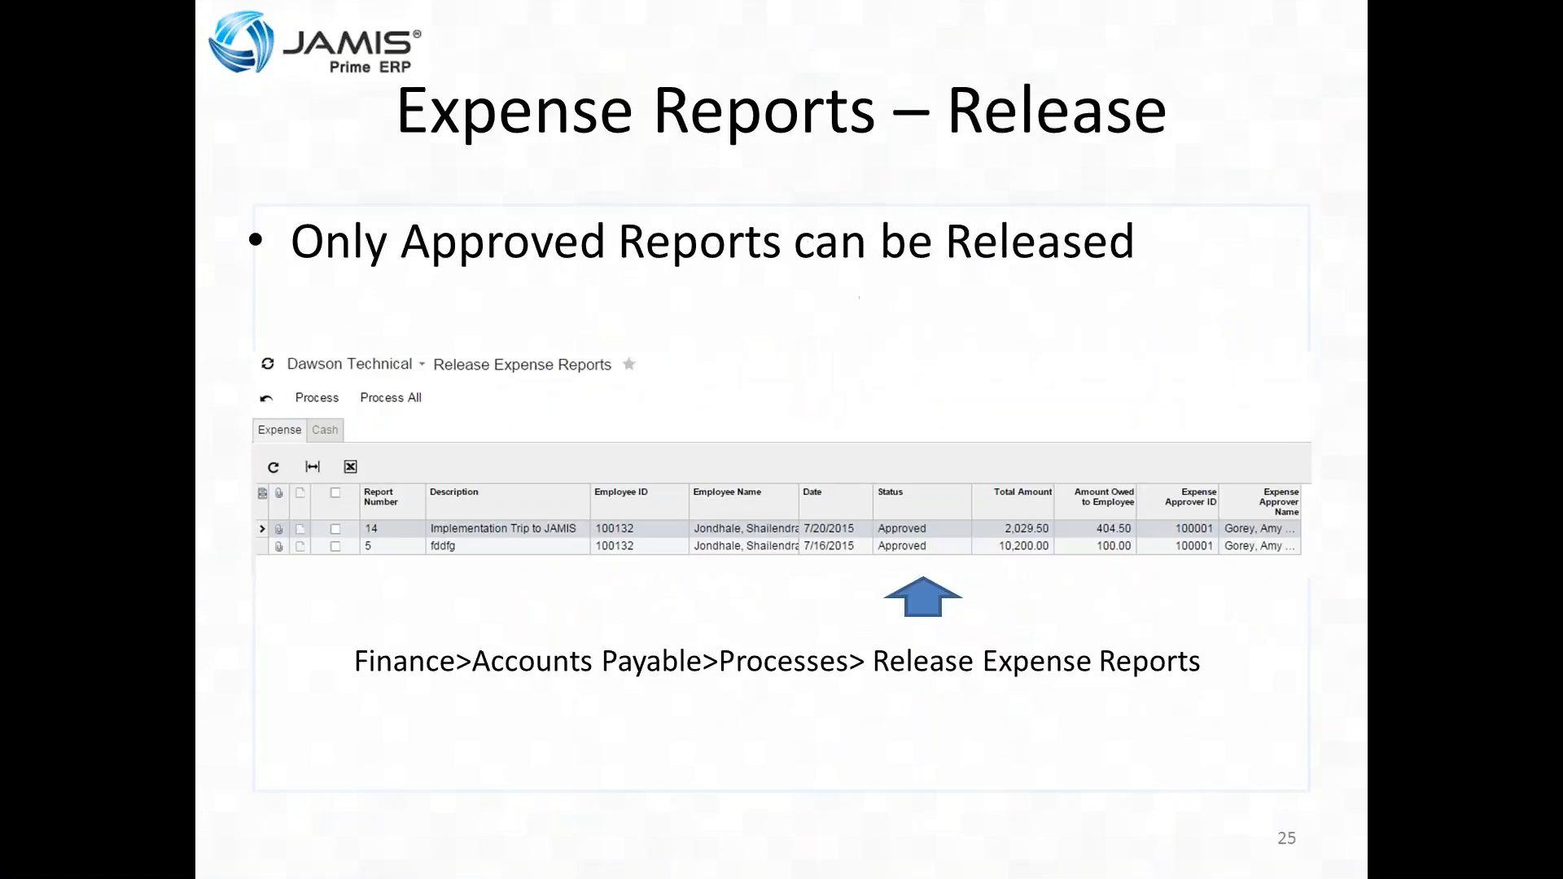
key("Left")
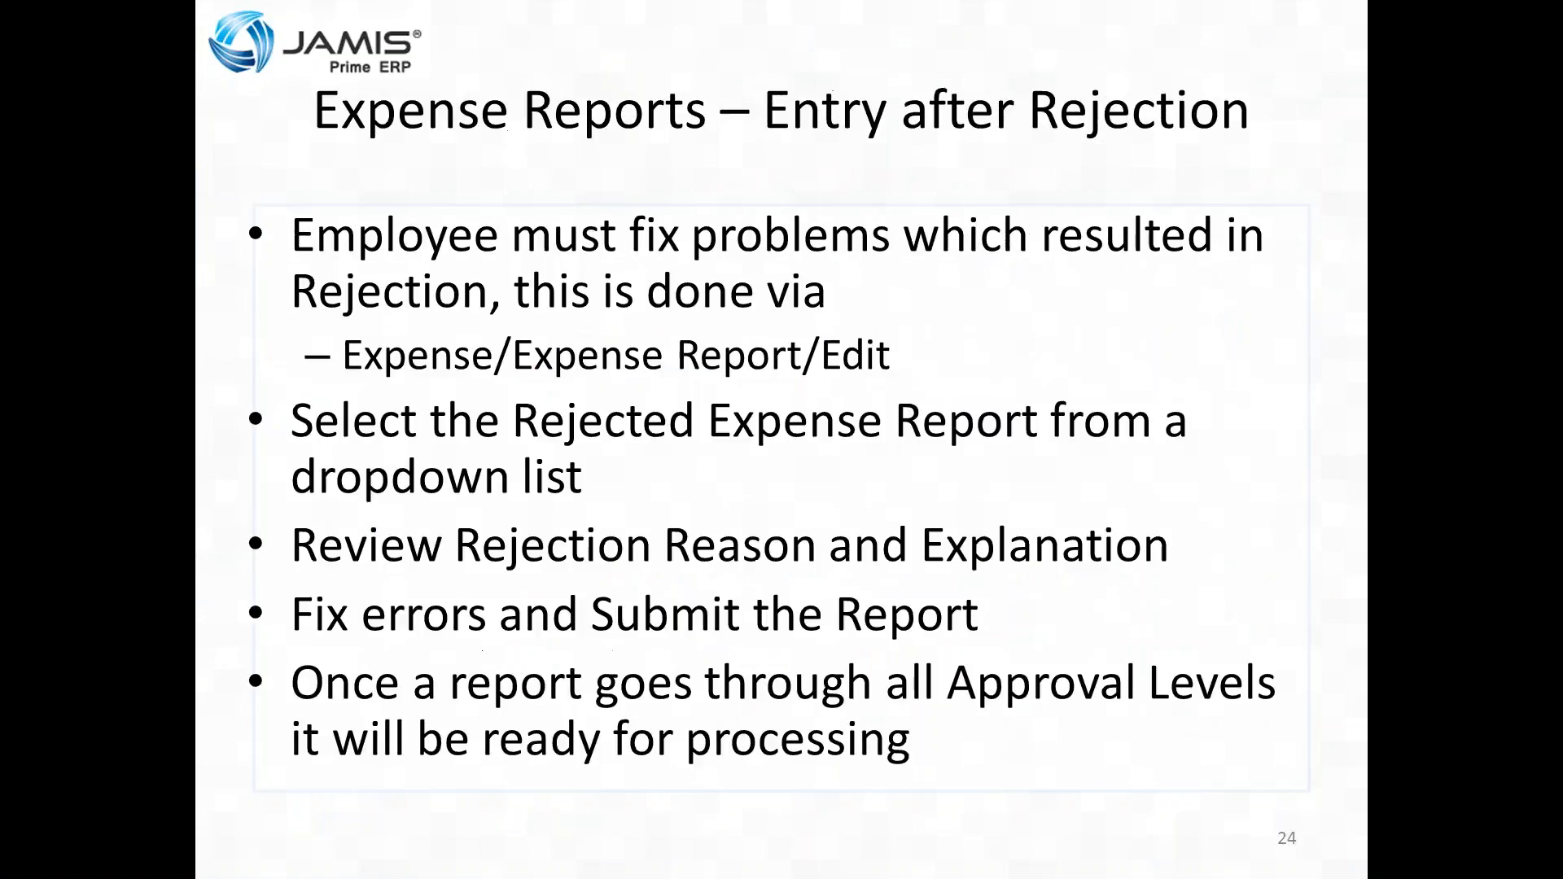
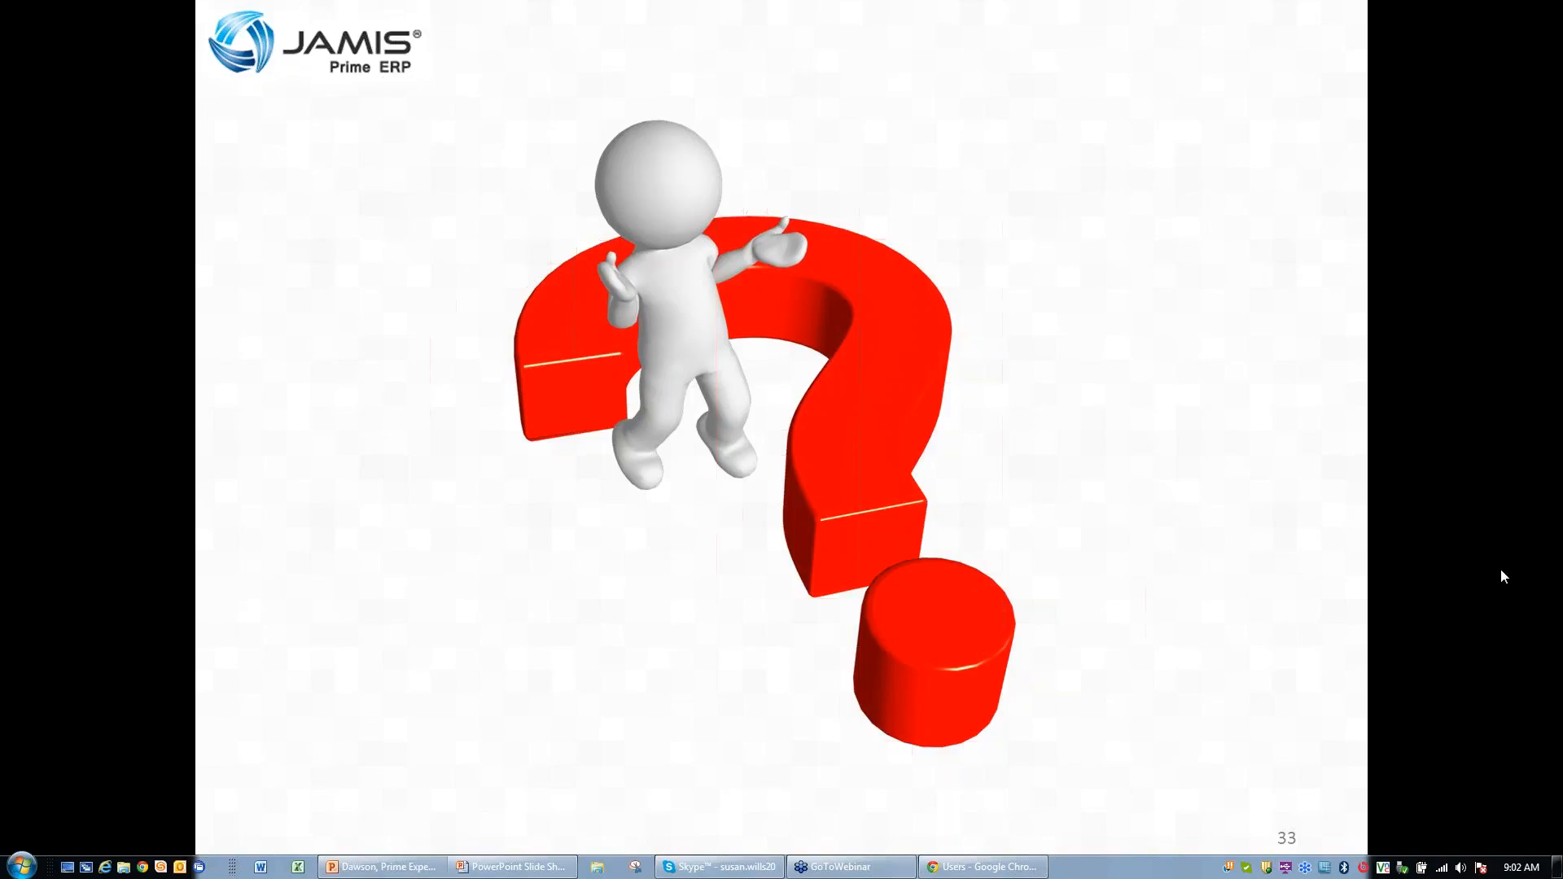
Step: Leave the final question-mark slide and bring up JAMIS Prime ERP in Chrome
left_click(954, 868)
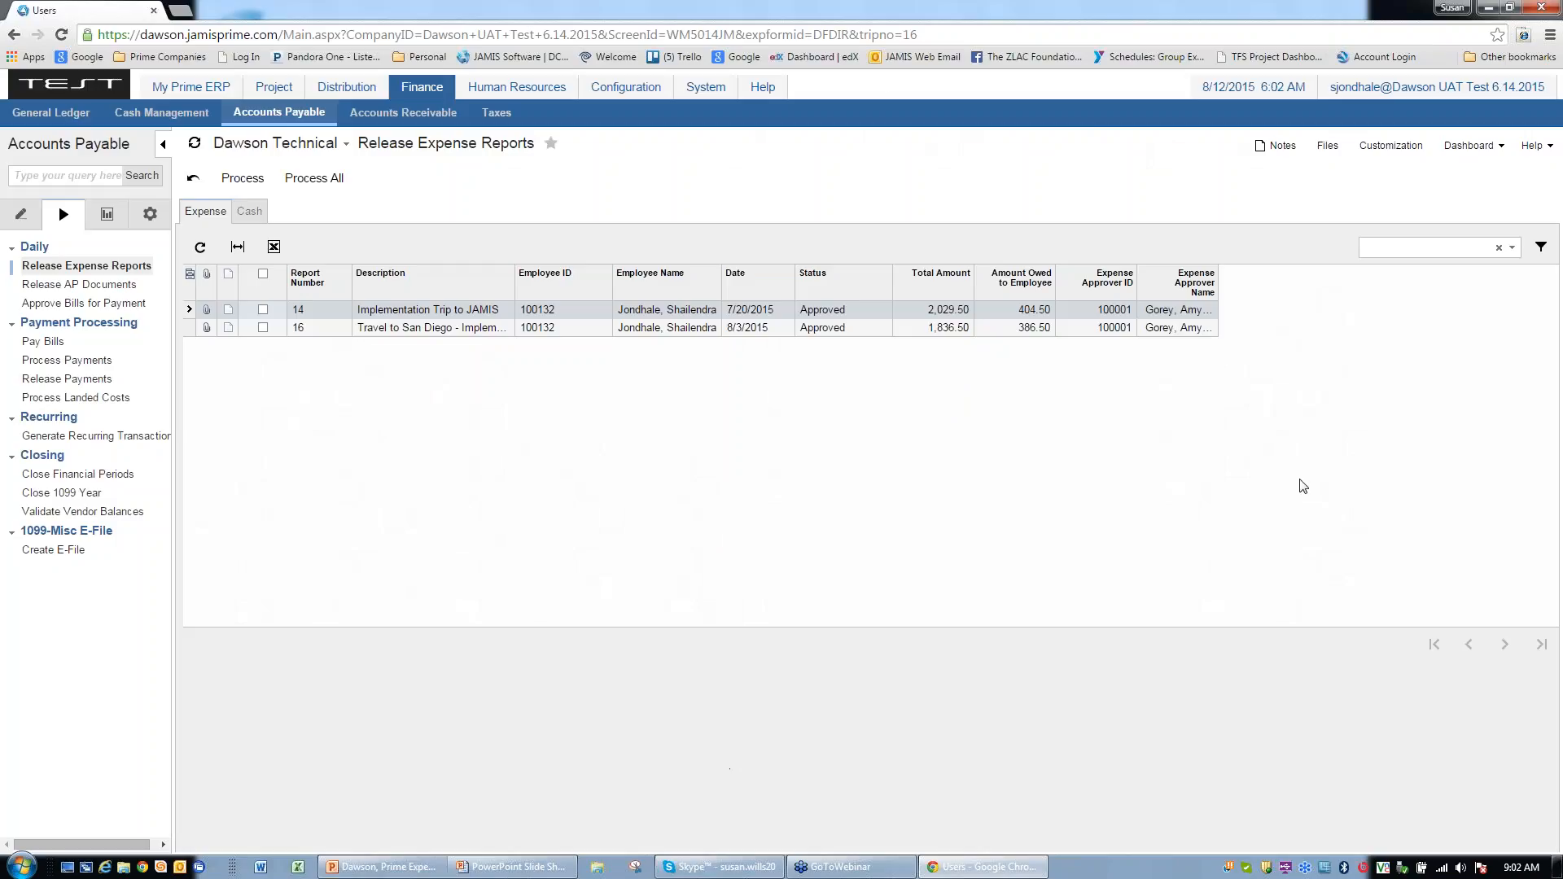
Step: View approved expense report 16, Travel to San Diego, and show per diem rates for CA2015033
left_click(190, 86)
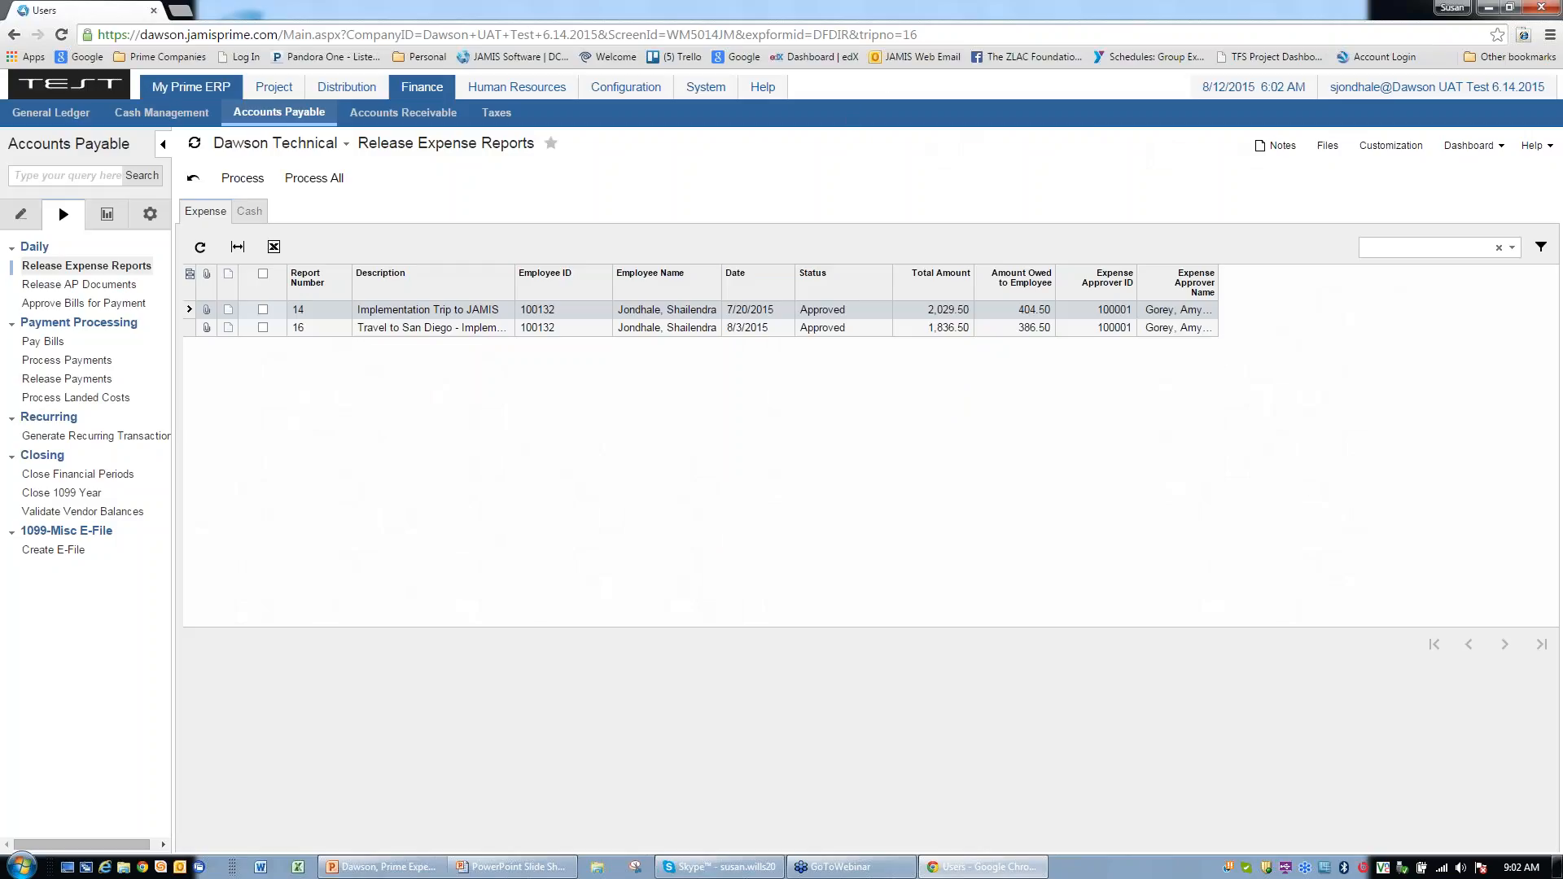
left_click(209, 114)
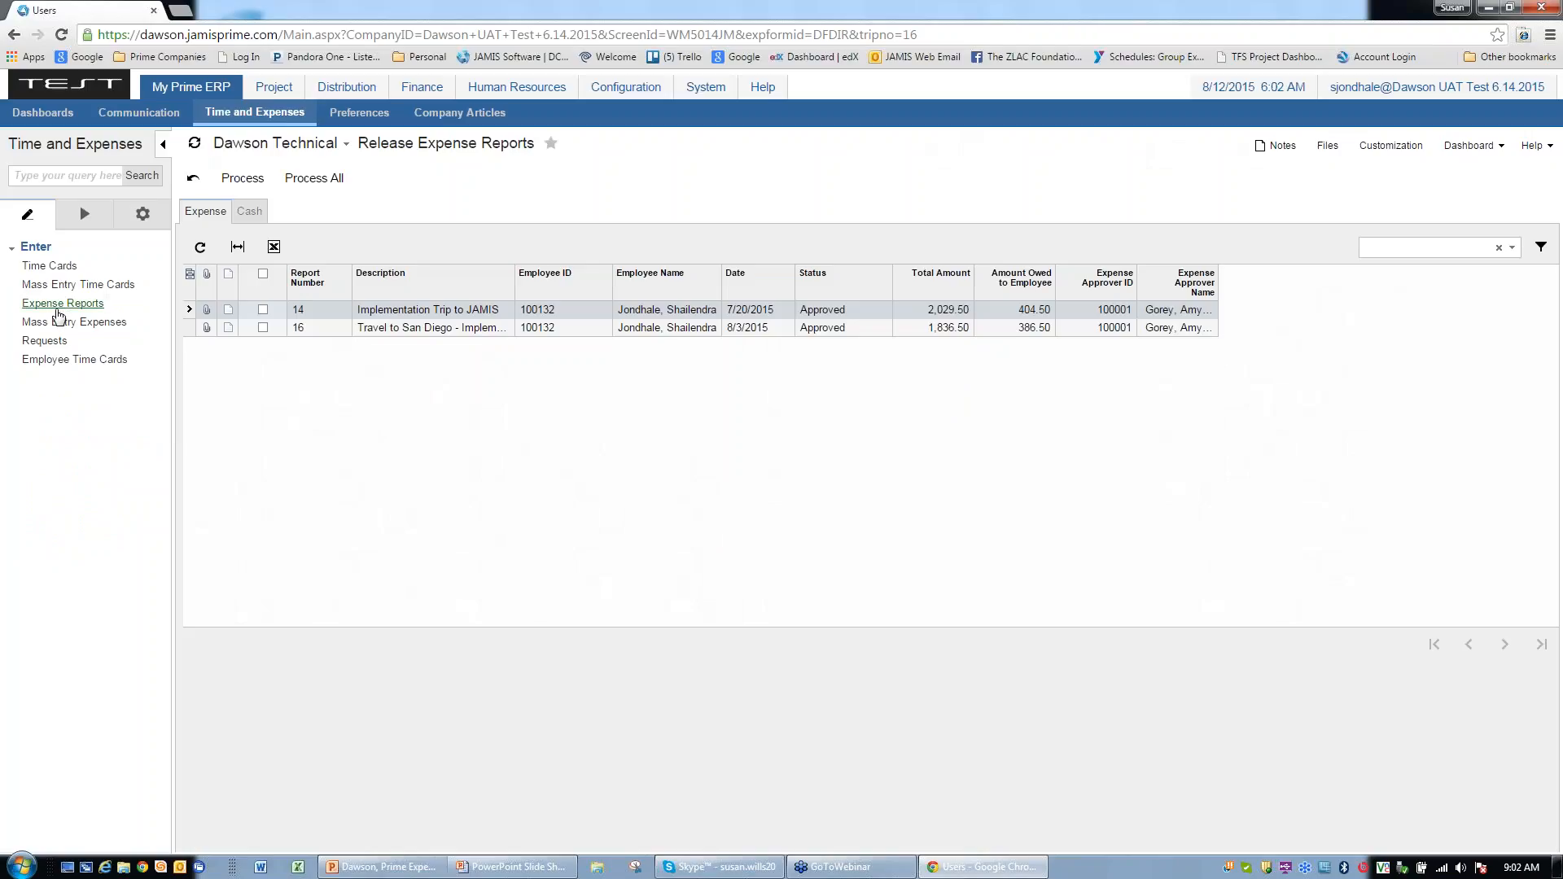
left_click(61, 304)
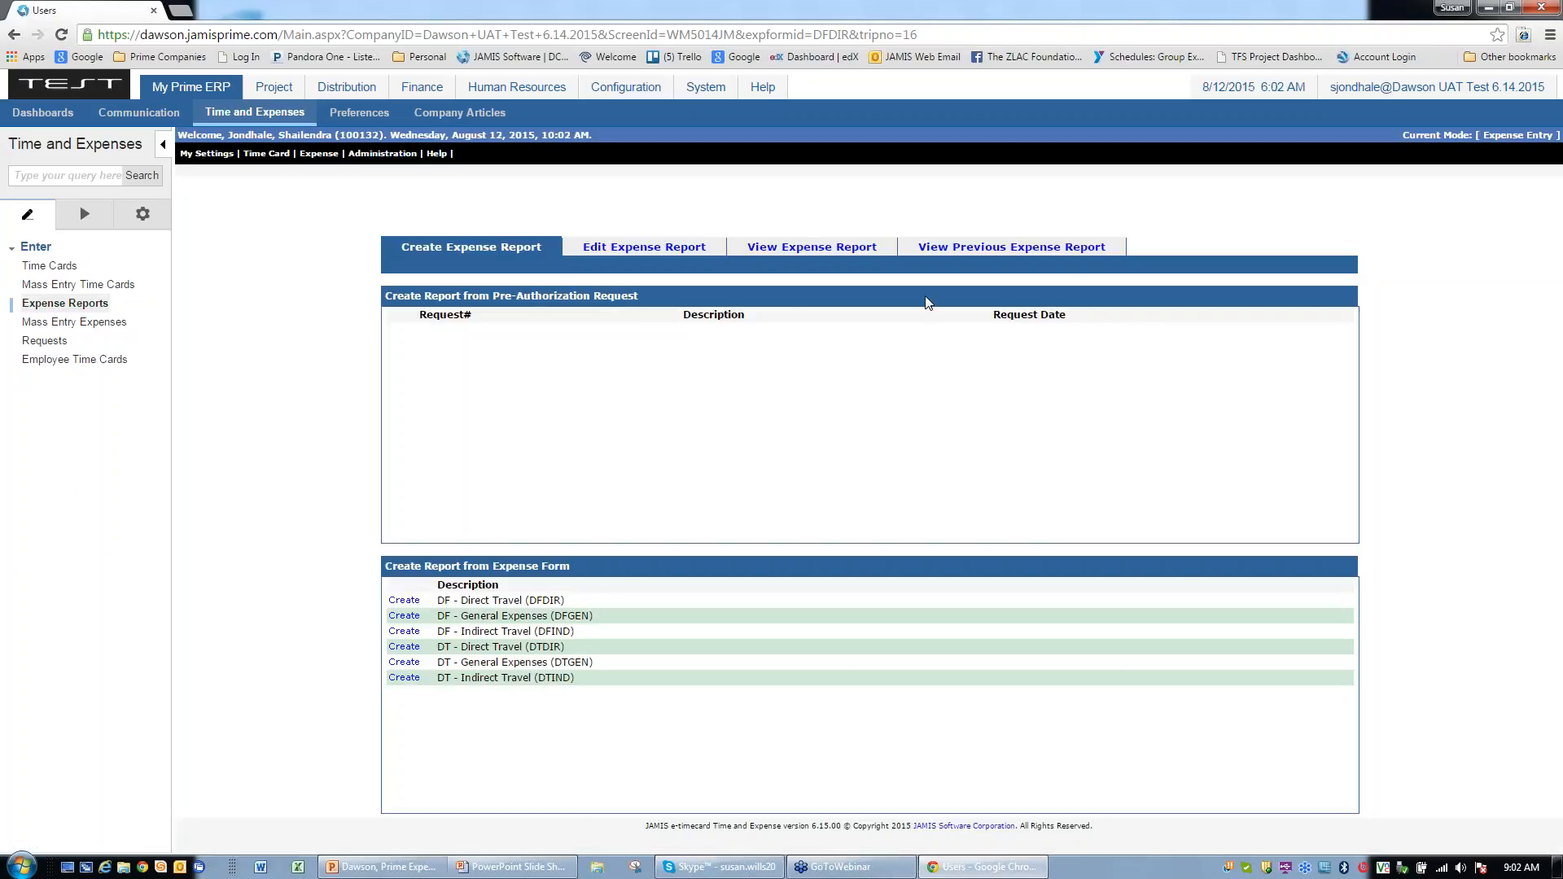
left_click(814, 249)
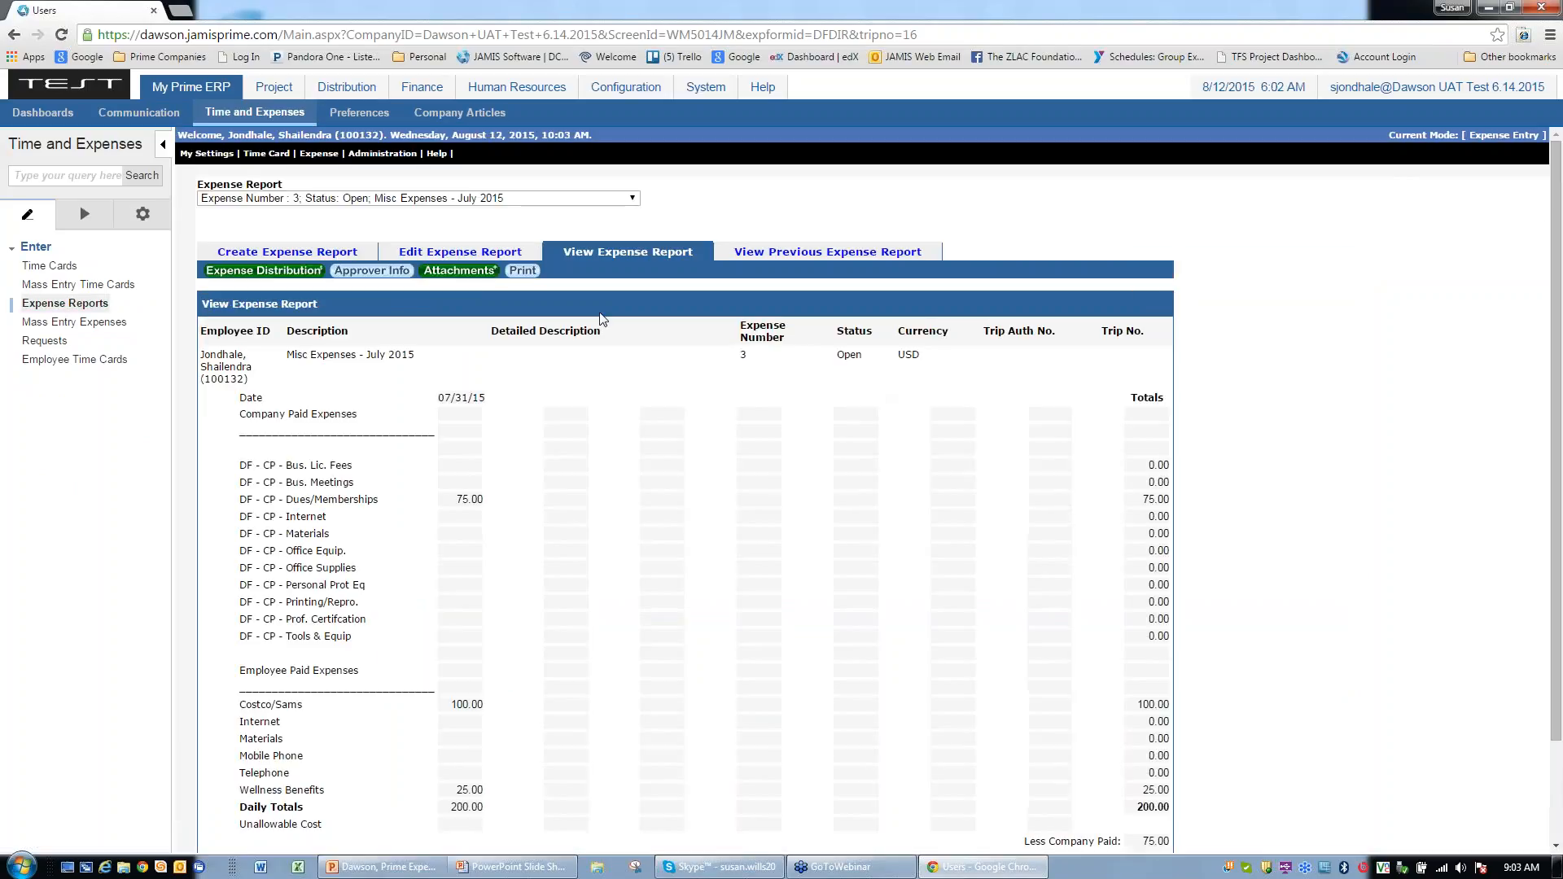
left_click(634, 200)
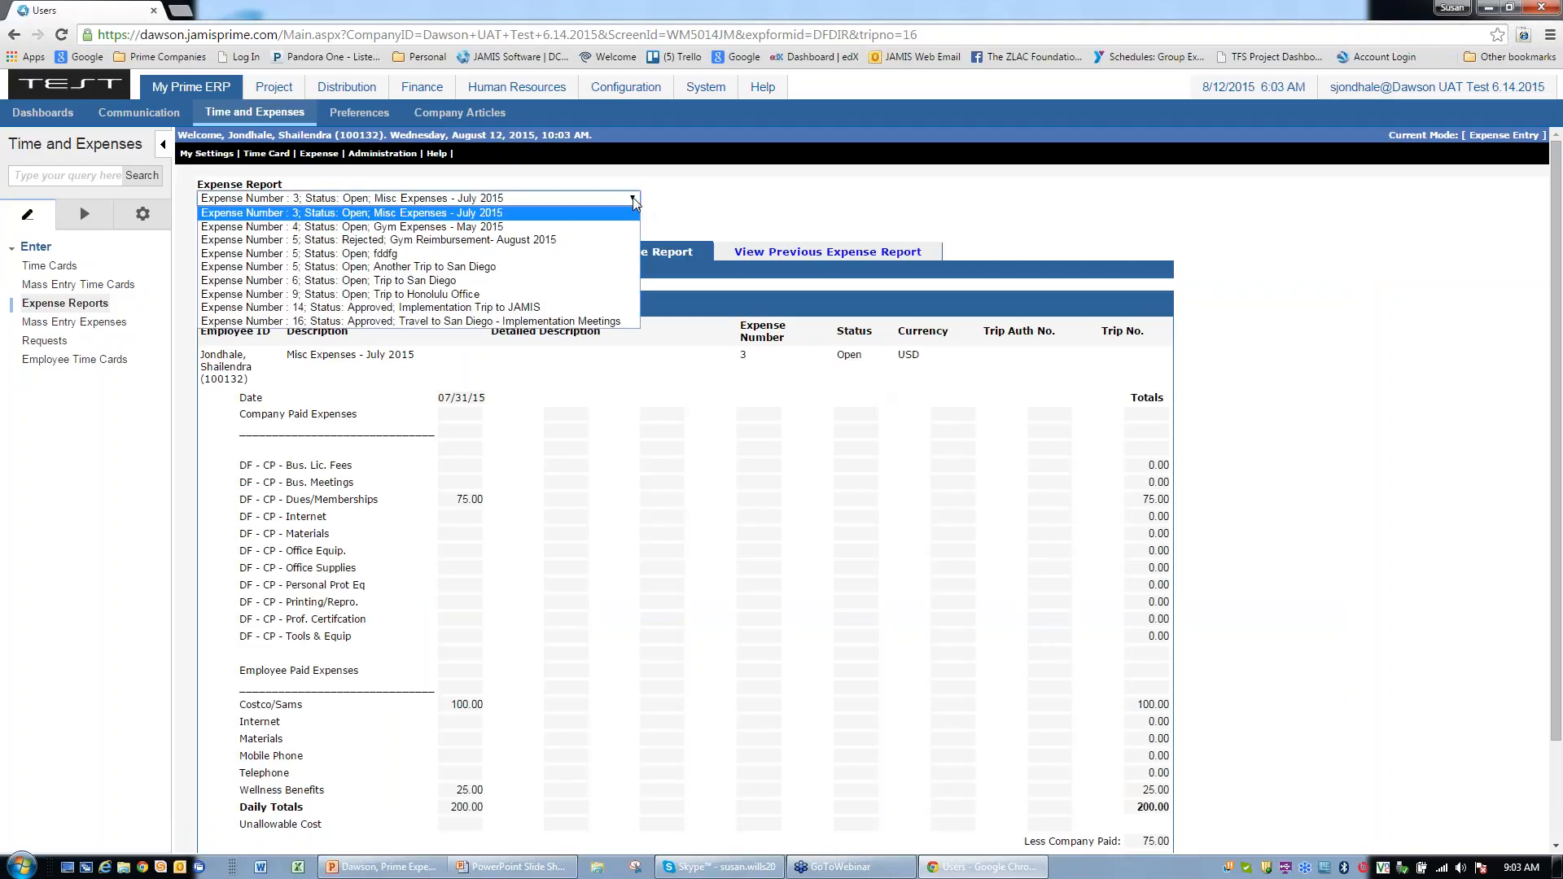
left_click(499, 323)
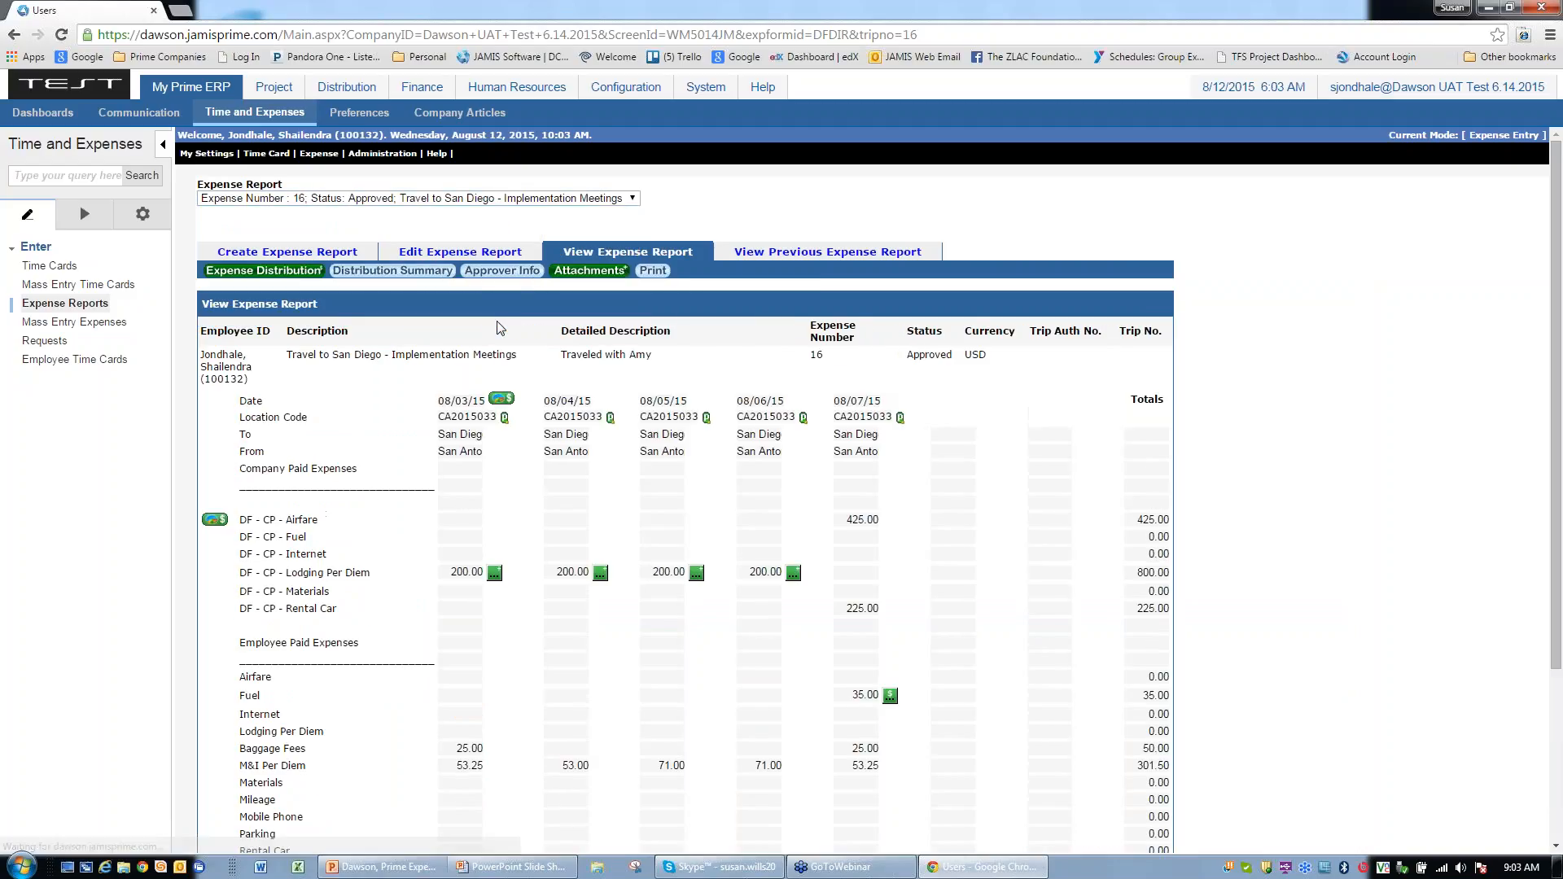
scroll(1292, 551, "down", 1)
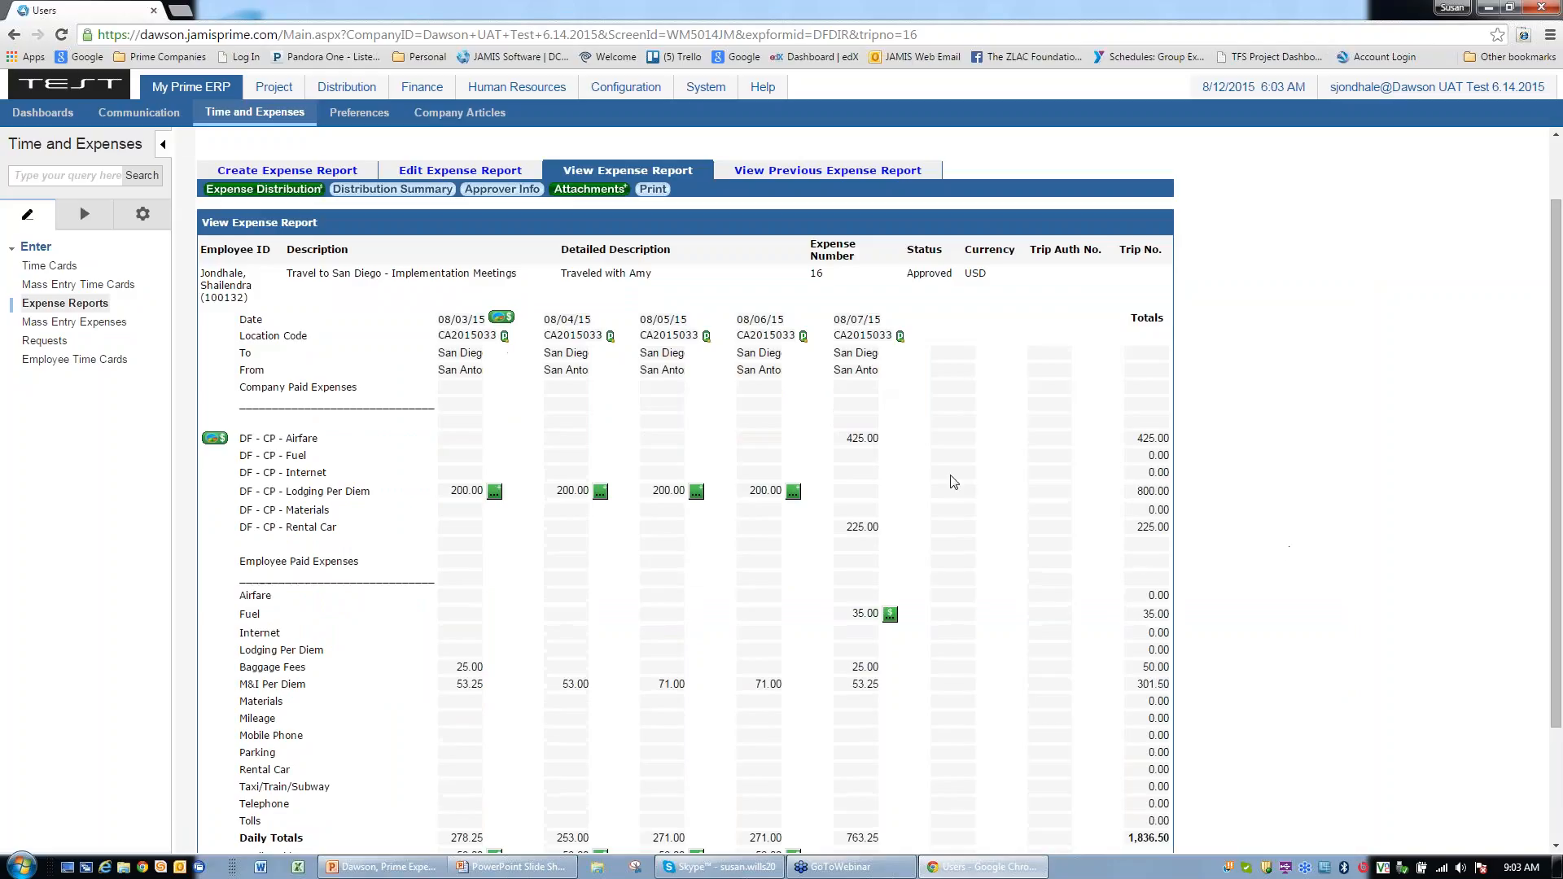
left_click(505, 336)
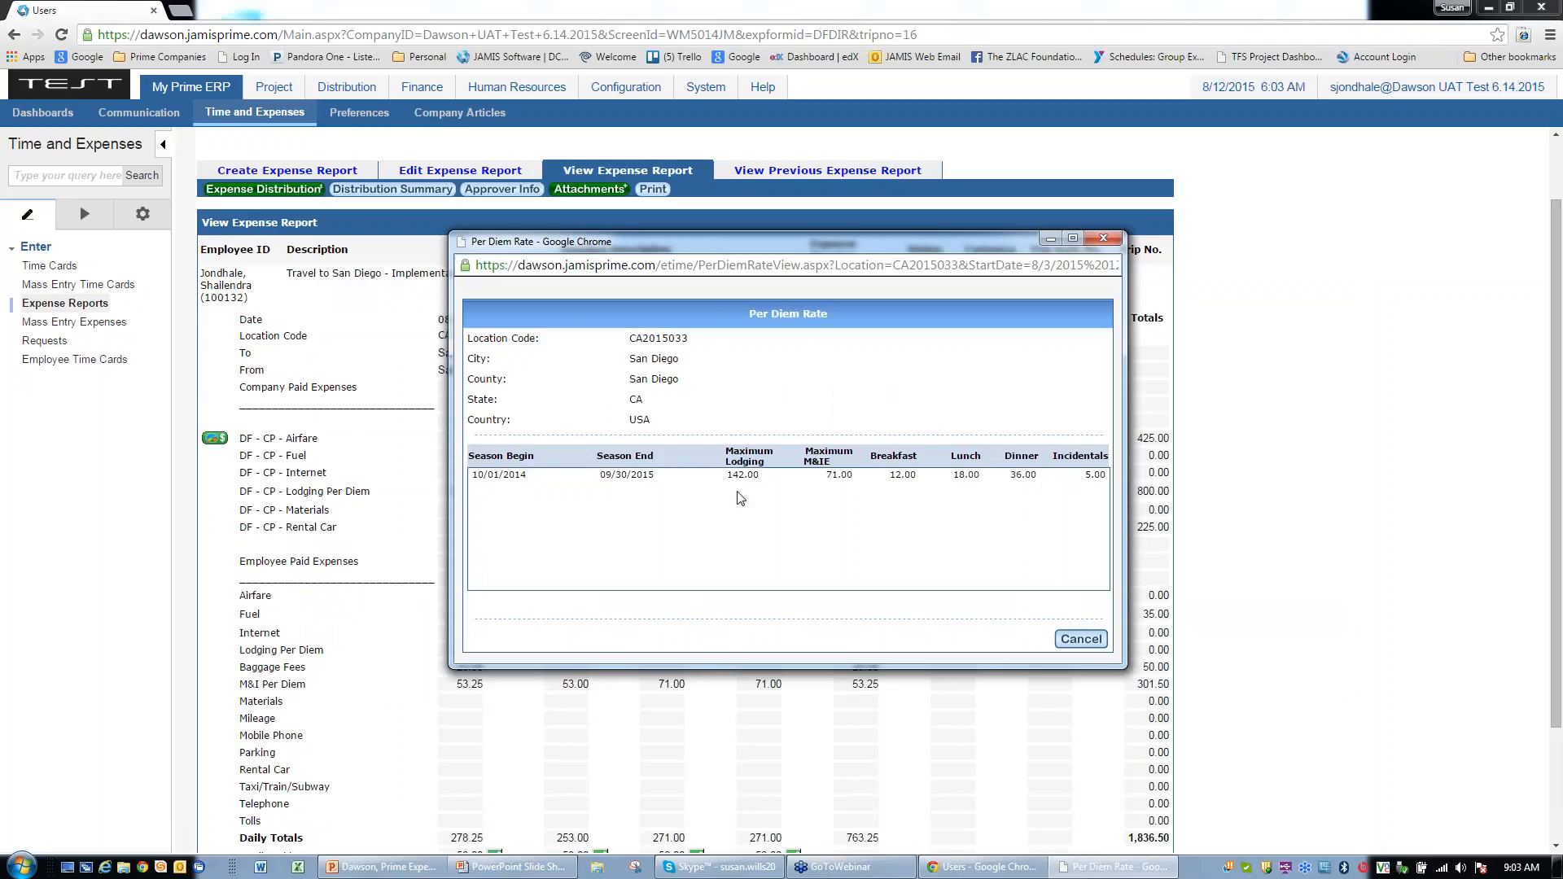
Step: Review the 08/03 200.00 Lodging Per Diem detail showing 58.00 unallowable cost
left_click(1103, 238)
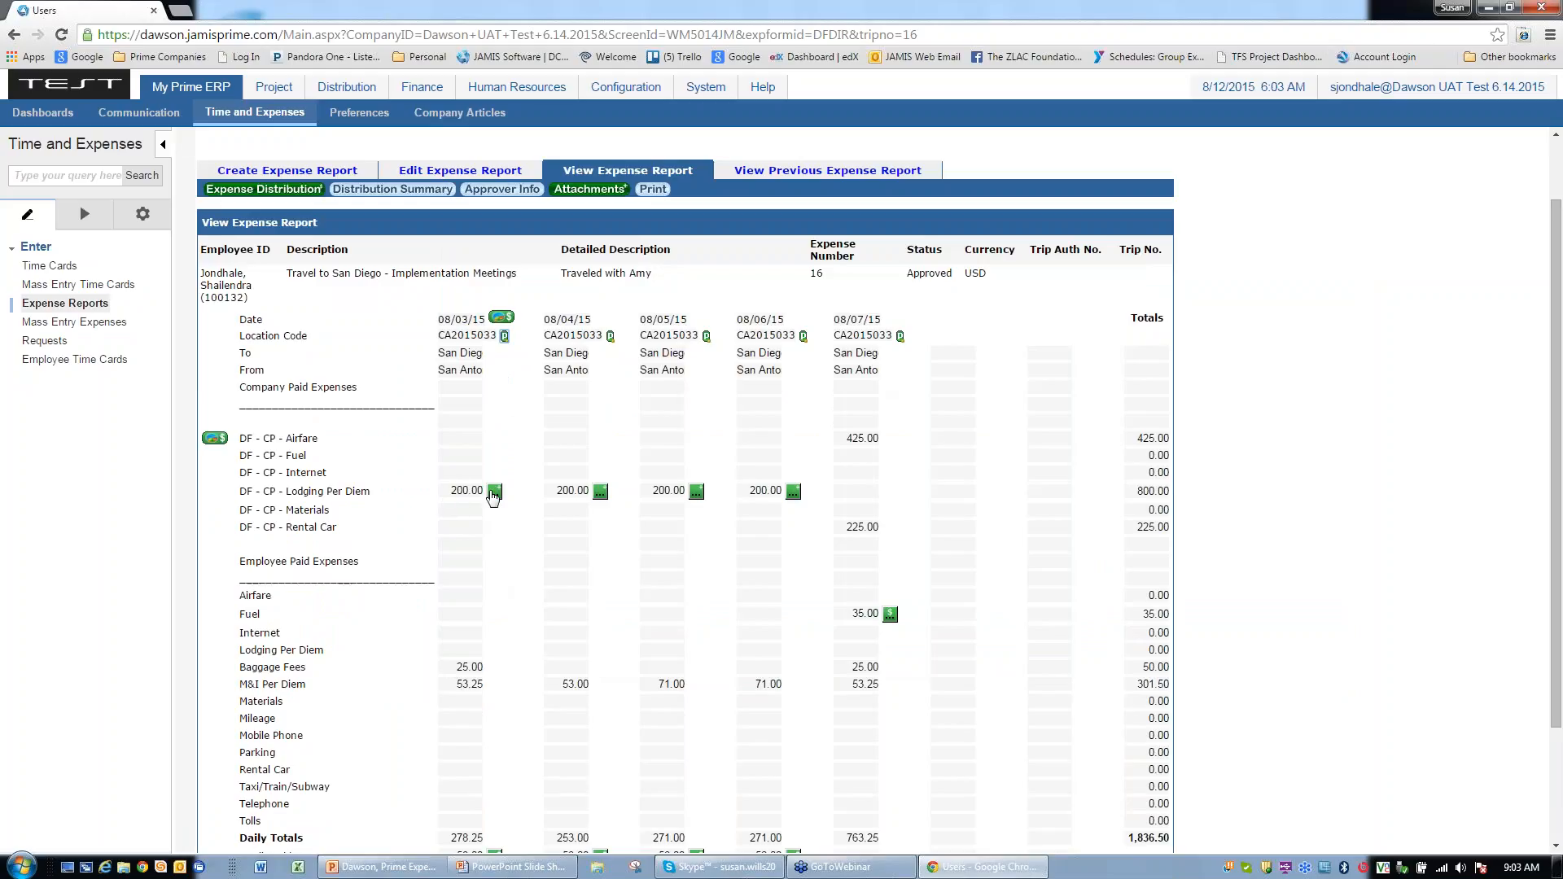
left_click(494, 492)
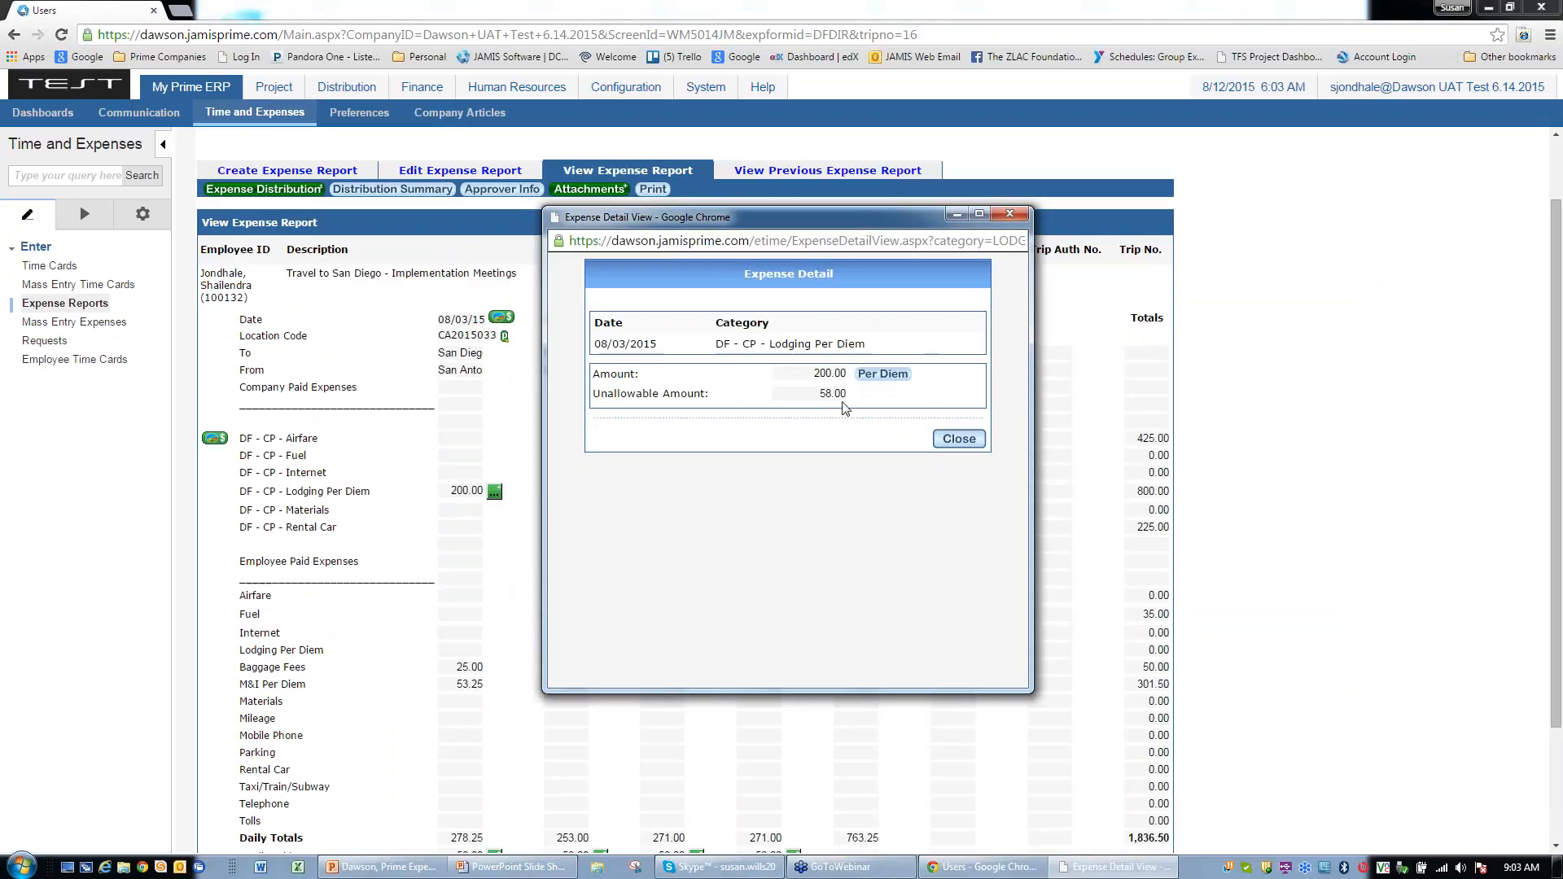
left_click(957, 443)
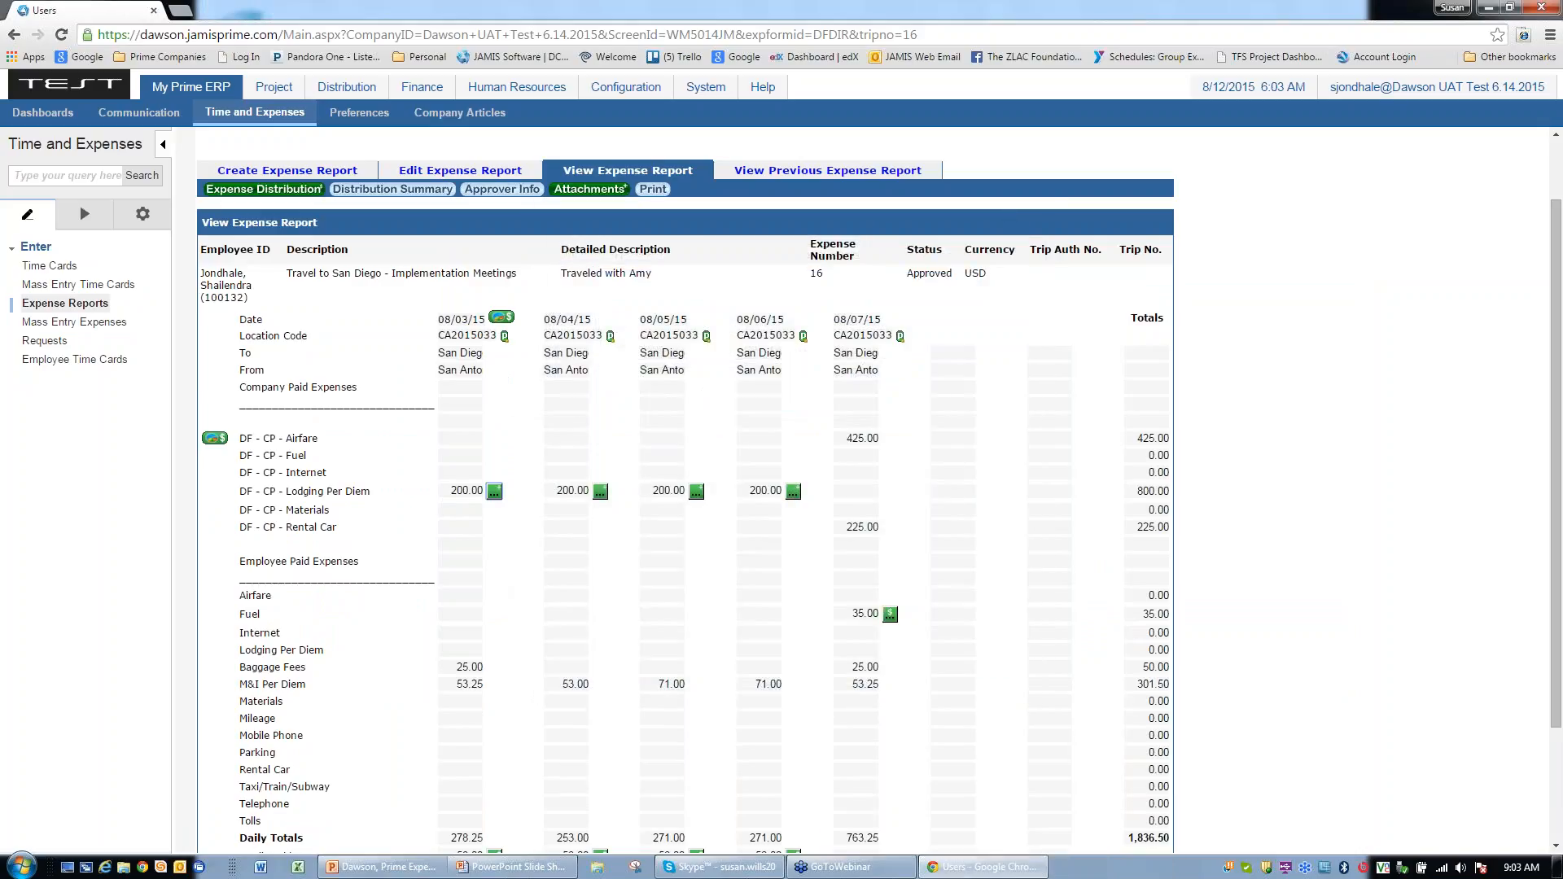
scroll(436, 733, "down", 2)
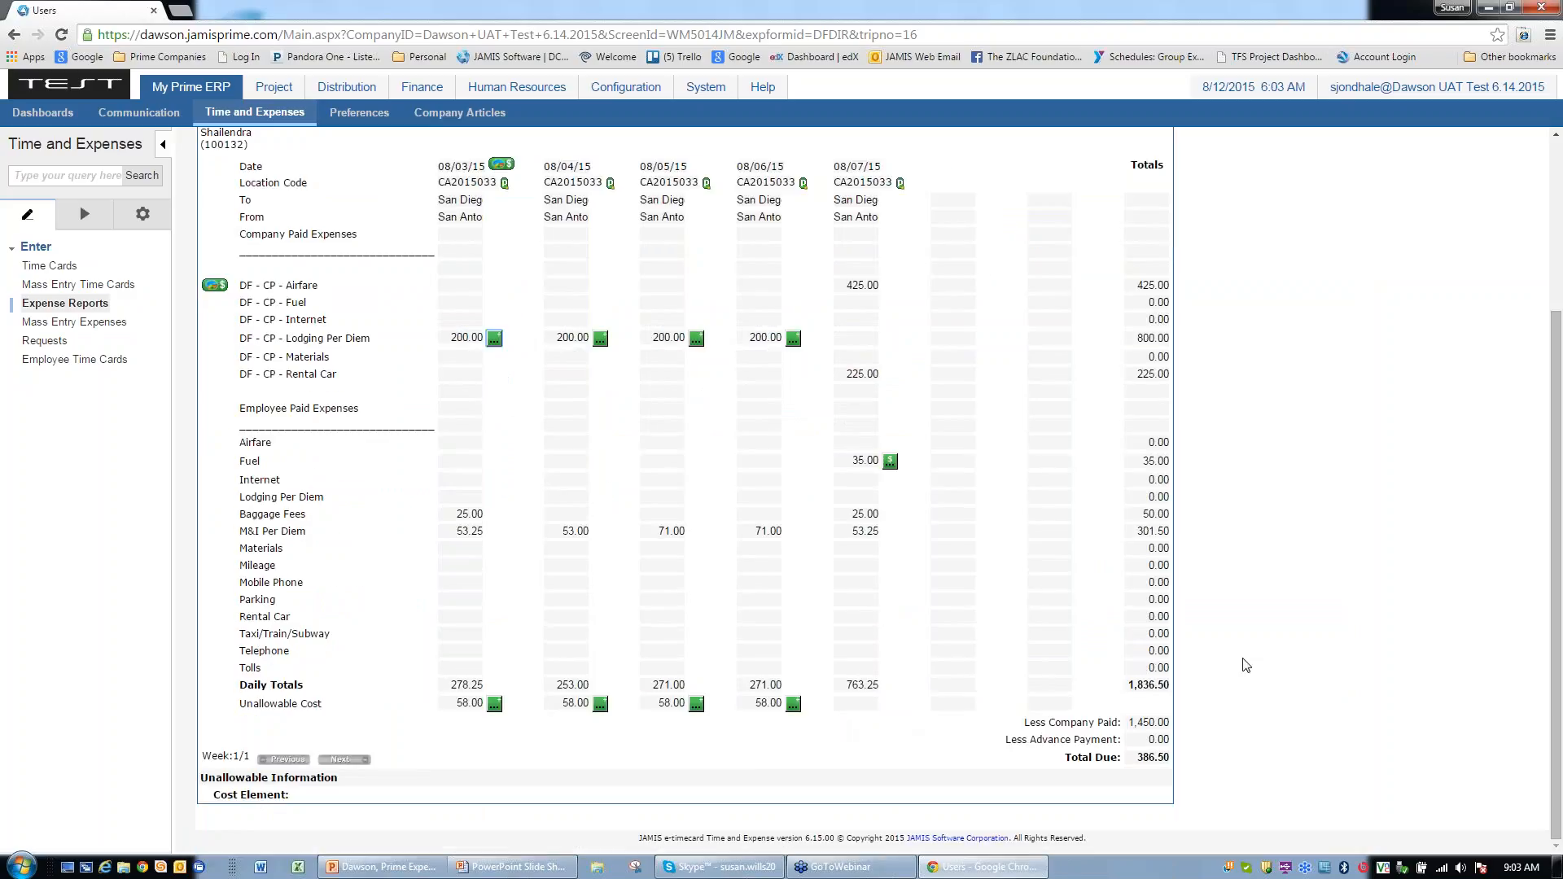
scroll(1246, 666, "up", 2)
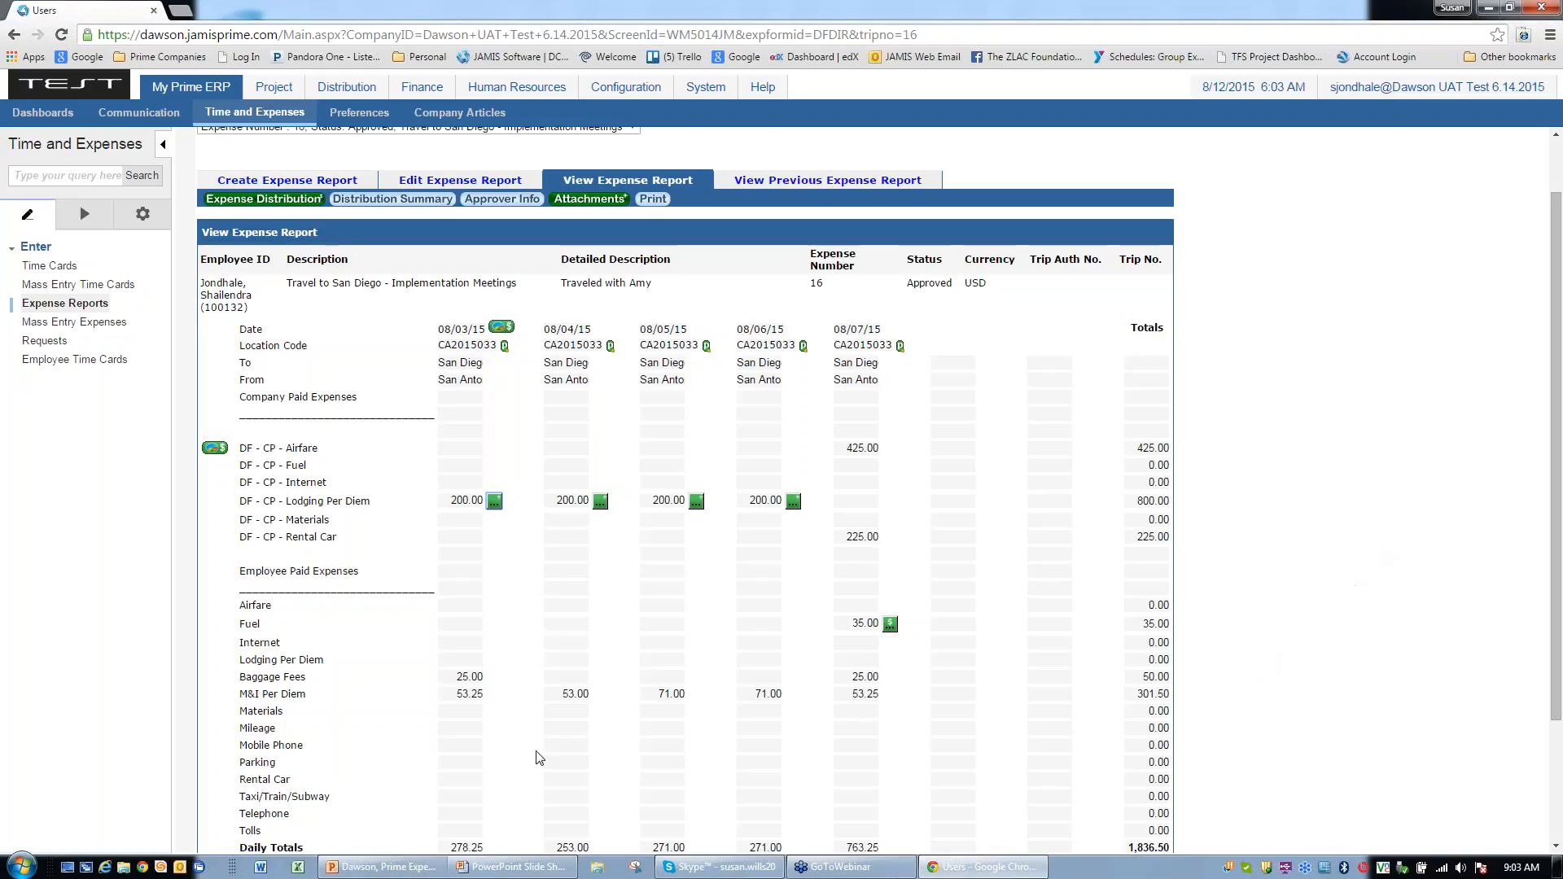
scroll(540, 759, "down", 1)
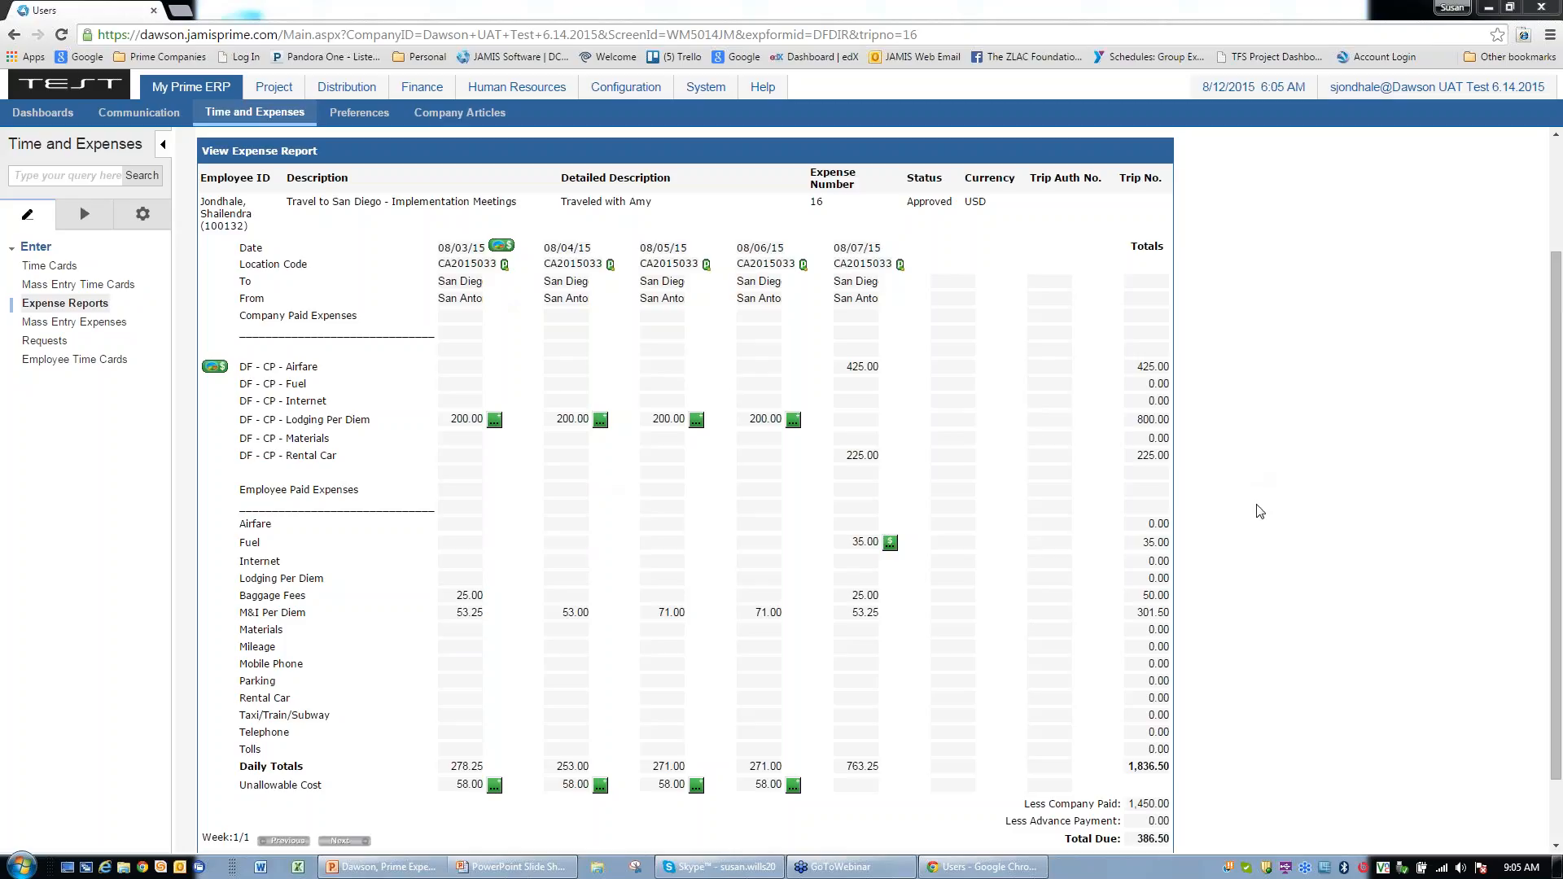
left_click_drag(1559, 688, 1557, 829)
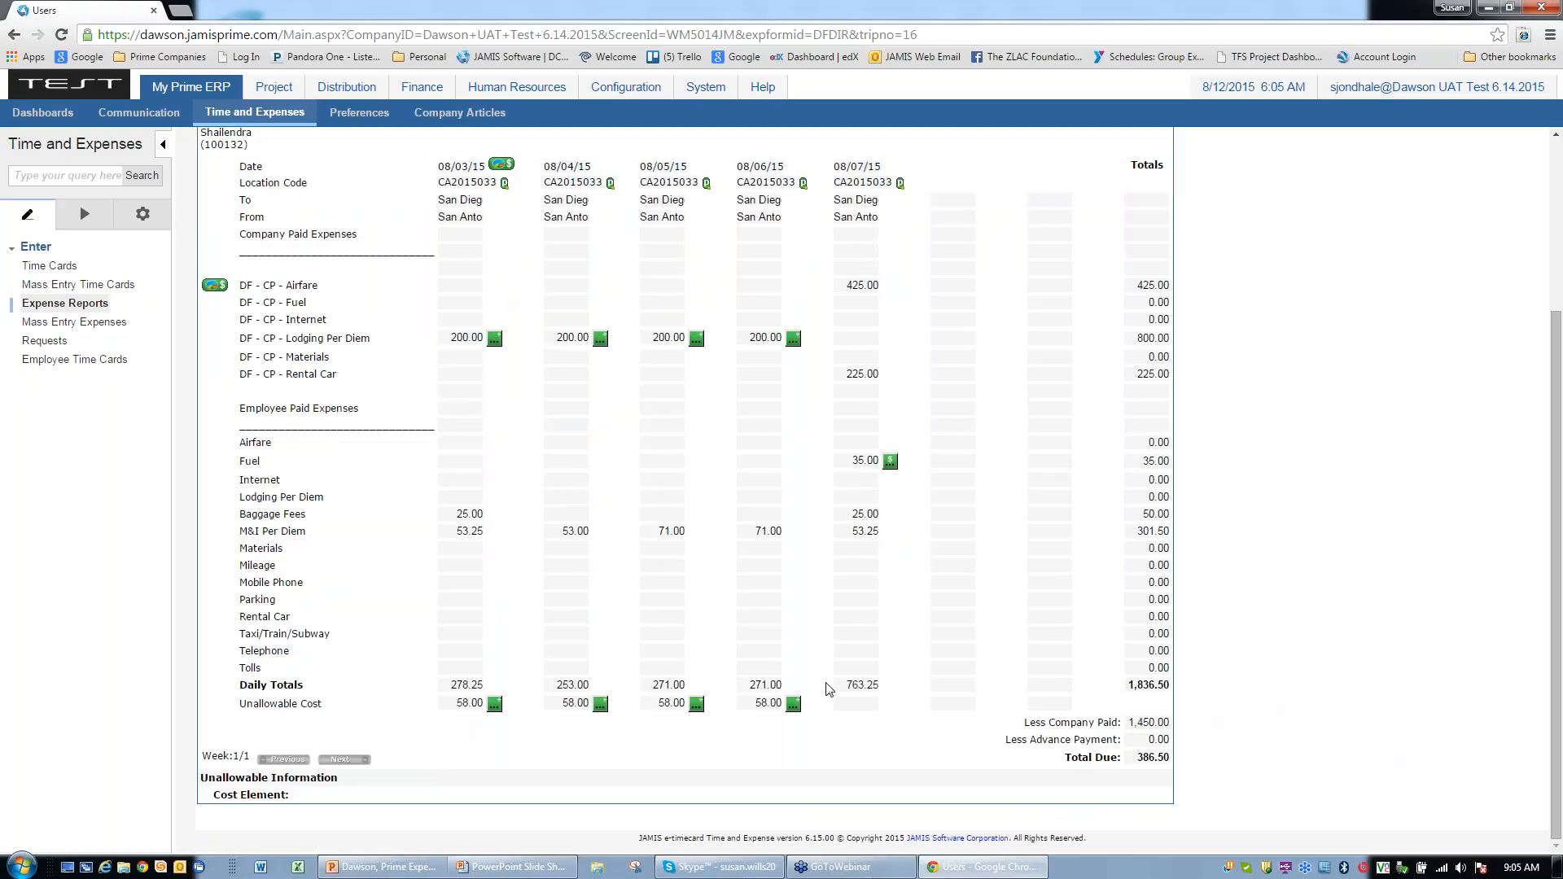
scroll(829, 690, "up", 3)
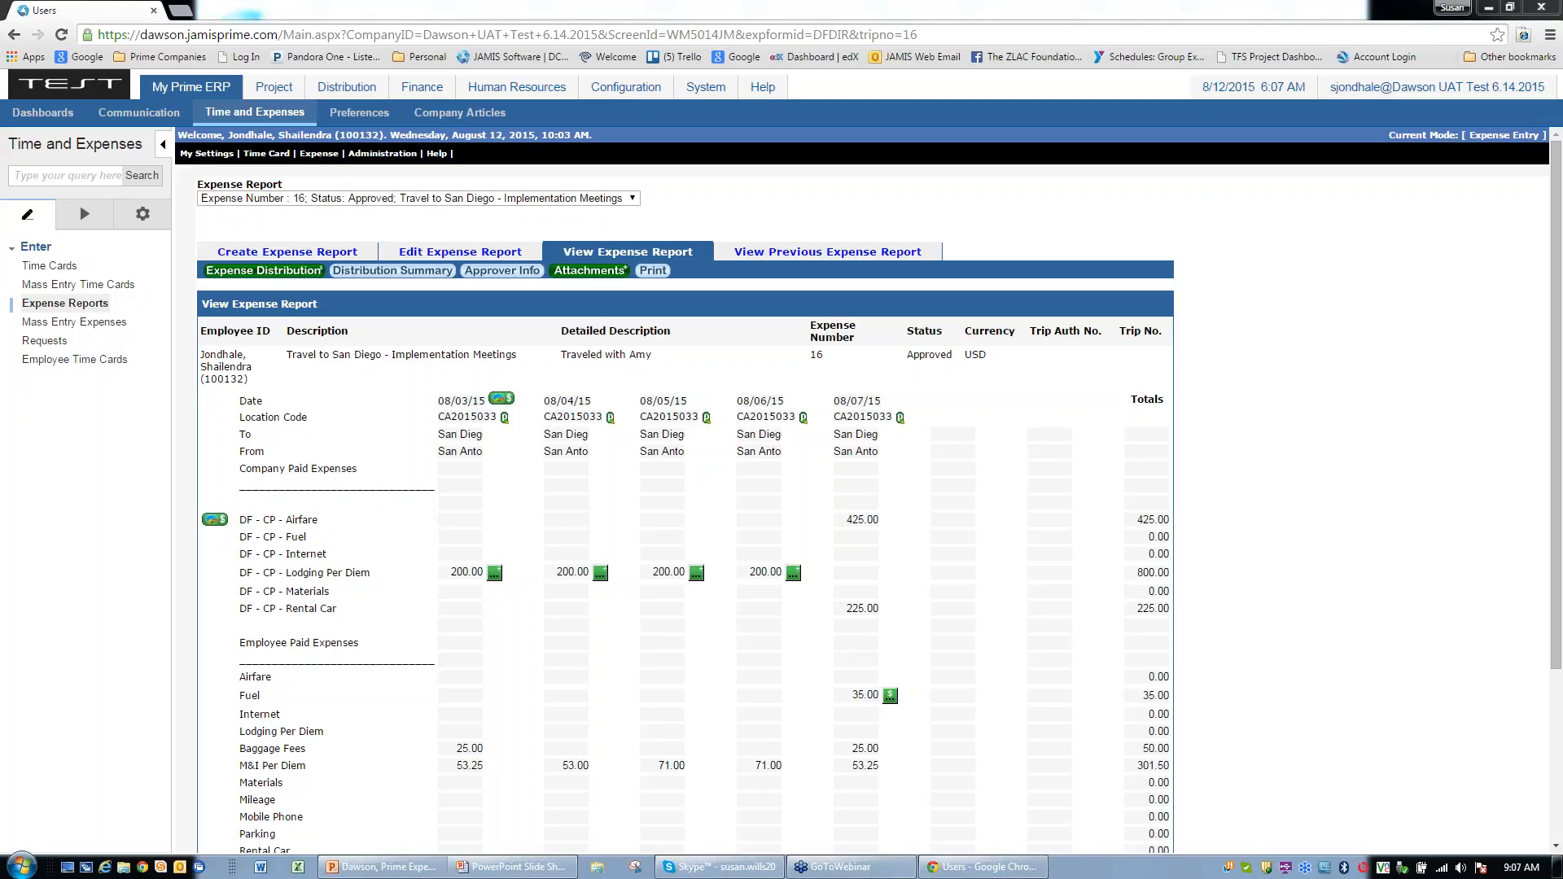
Step: Create blank open expense report 7 from the Direct Travel form, totalling 0.00
left_click(65, 303)
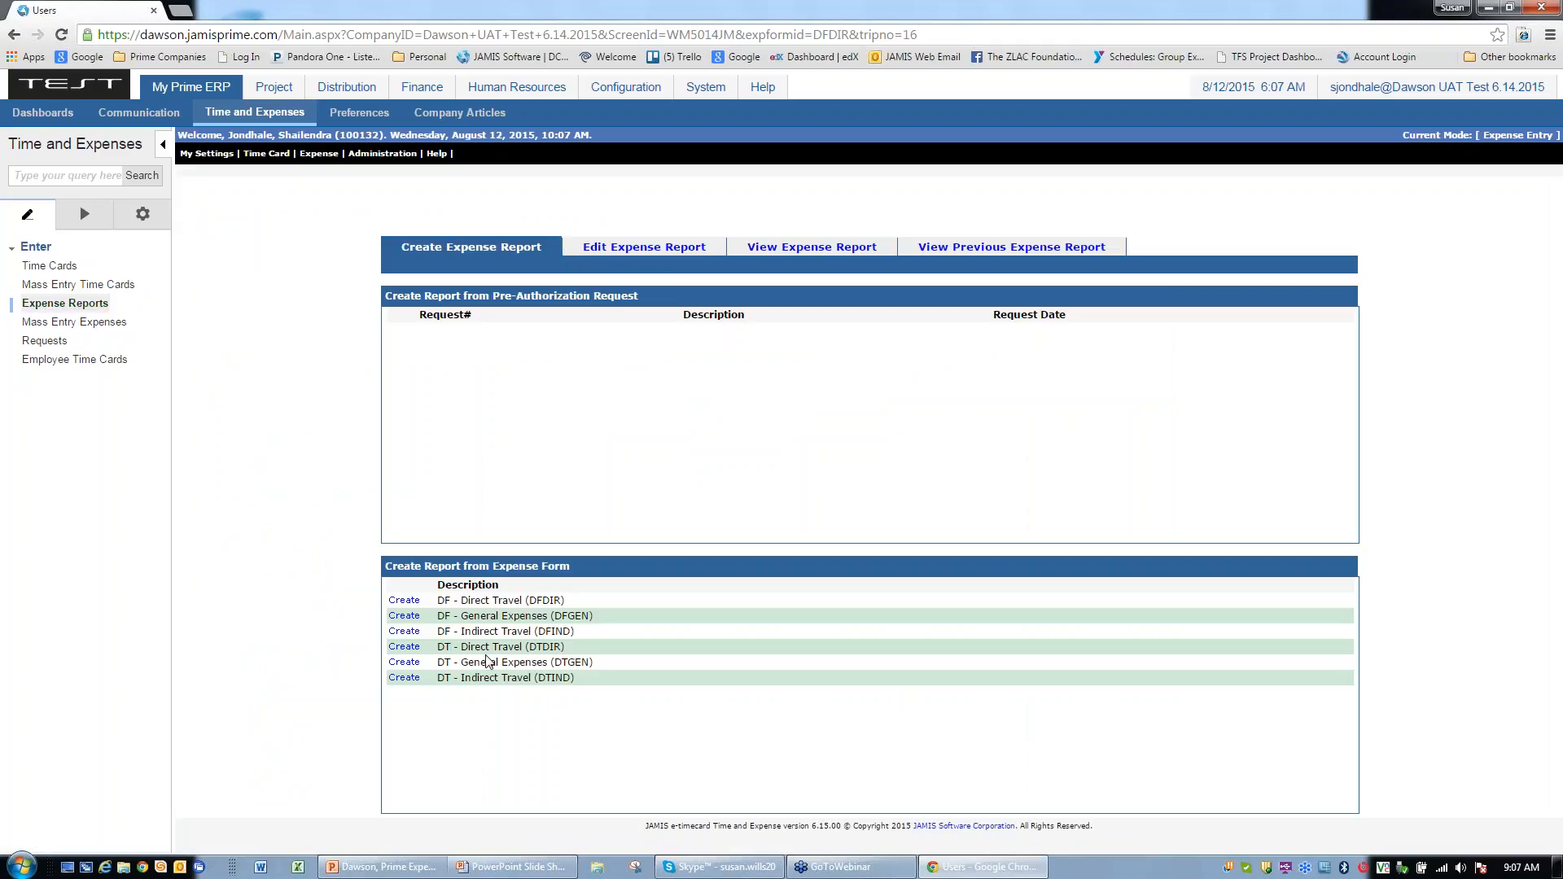
left_click(404, 632)
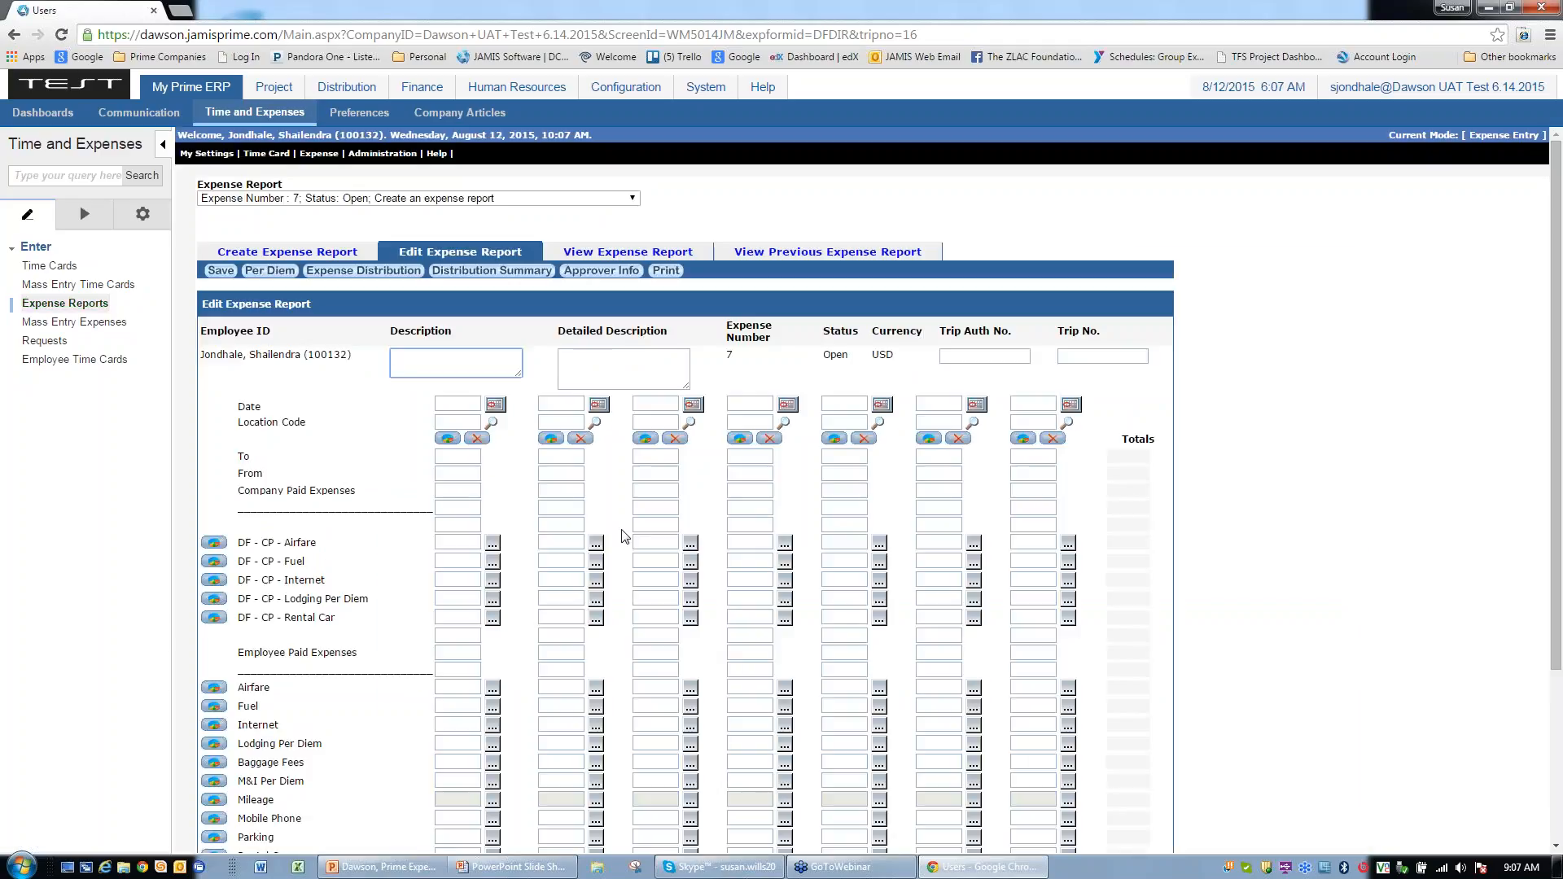
scroll(1496, 535, "down", 2)
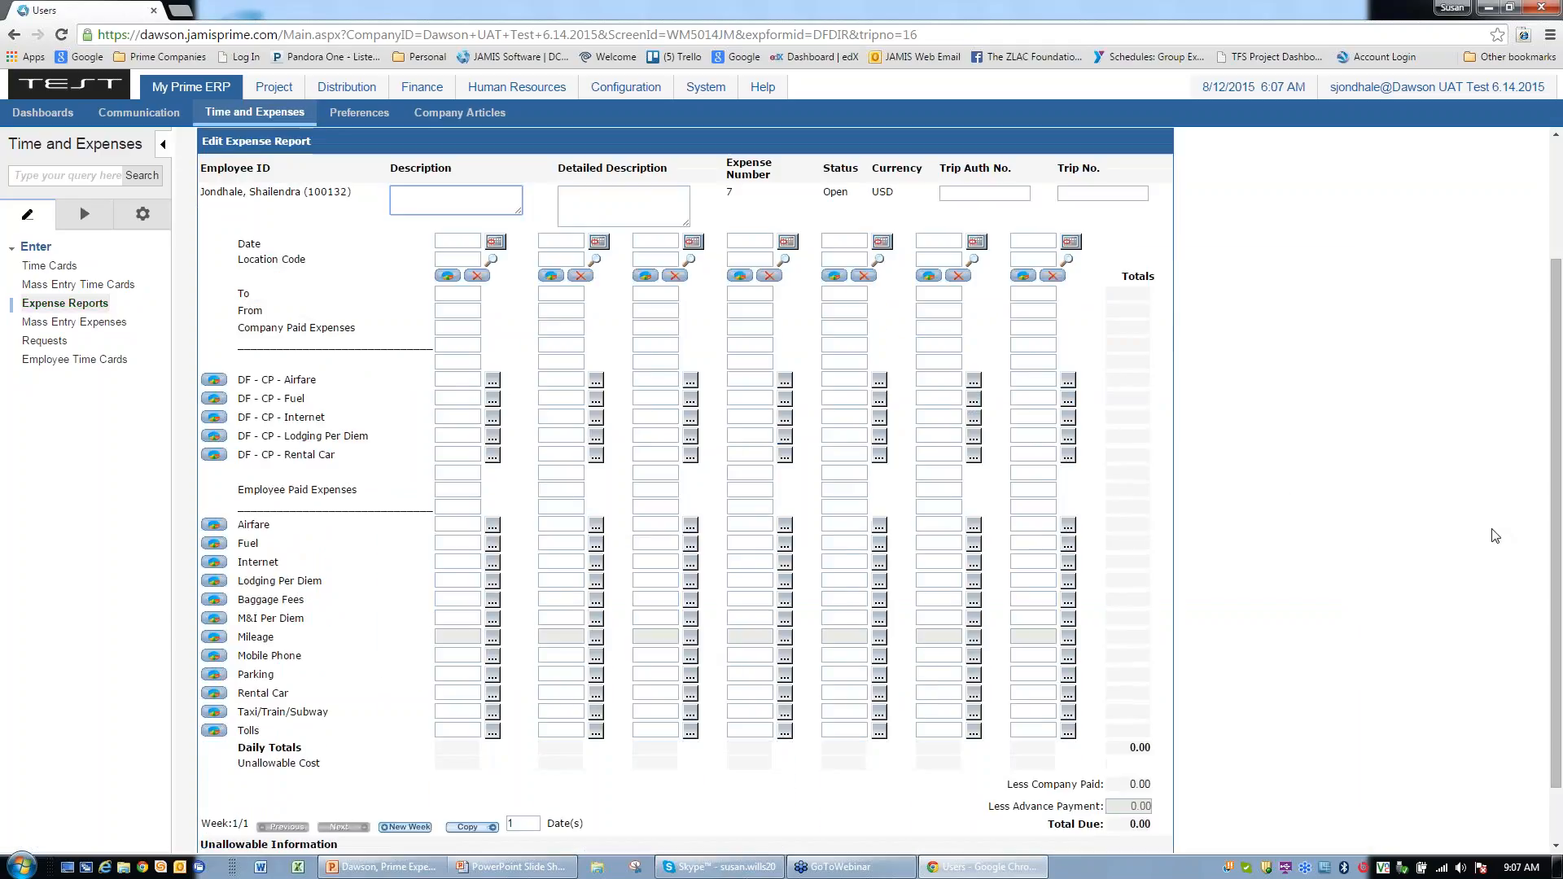